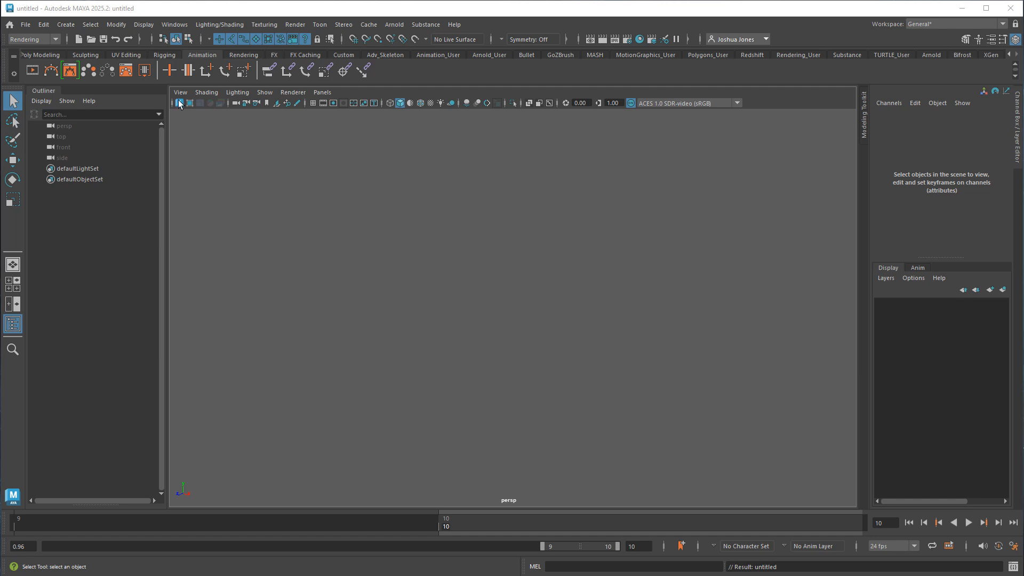
Open the scene file Chasm_ball_base_vs5.mb from the Assignment folder.
{"action": "left_click", "coordinate": [28, 24]}
{"action": "left_click", "coordinate": [43, 56]}
{"action": "left_click", "coordinate": [162, 127]}
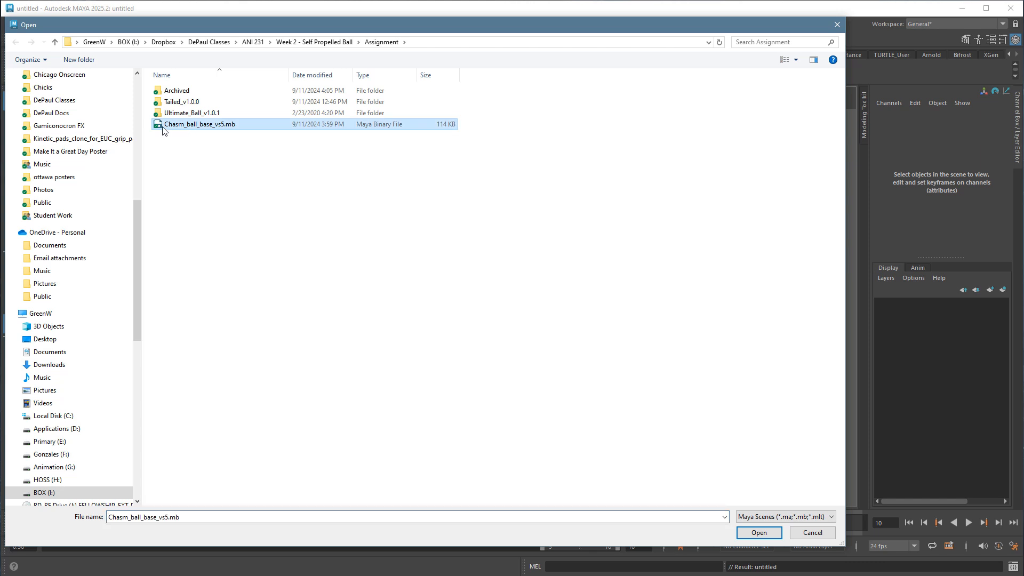
{"action": "left_click", "coordinate": [768, 533]}
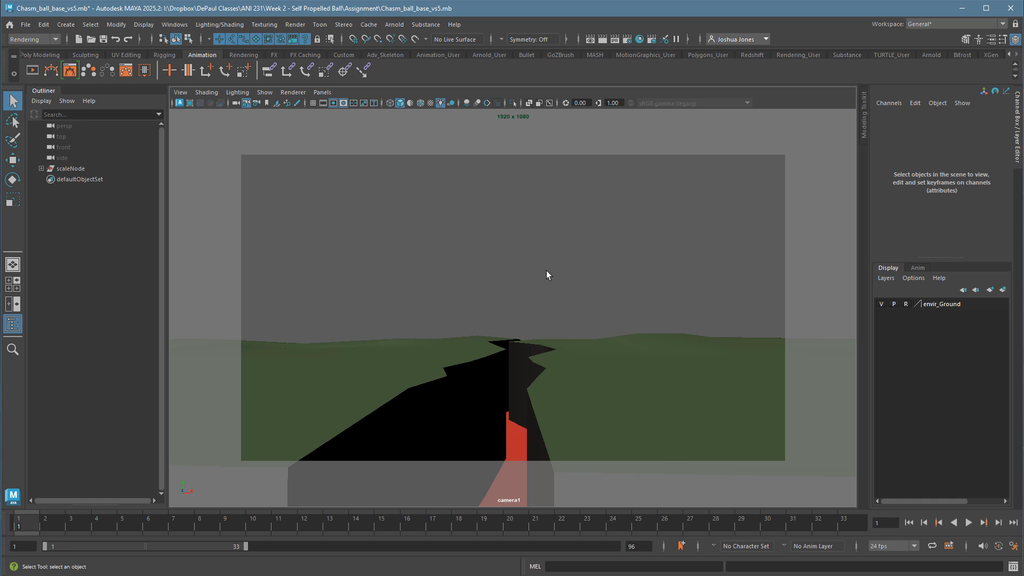
Cycle the camera viewport's background colour to light grey.
{"action": "key", "text": "alt+b"}
{"action": "key", "text": "alt+b"}
{"action": "key", "text": "alt+b"}
{"action": "key", "text": "alt+b"}
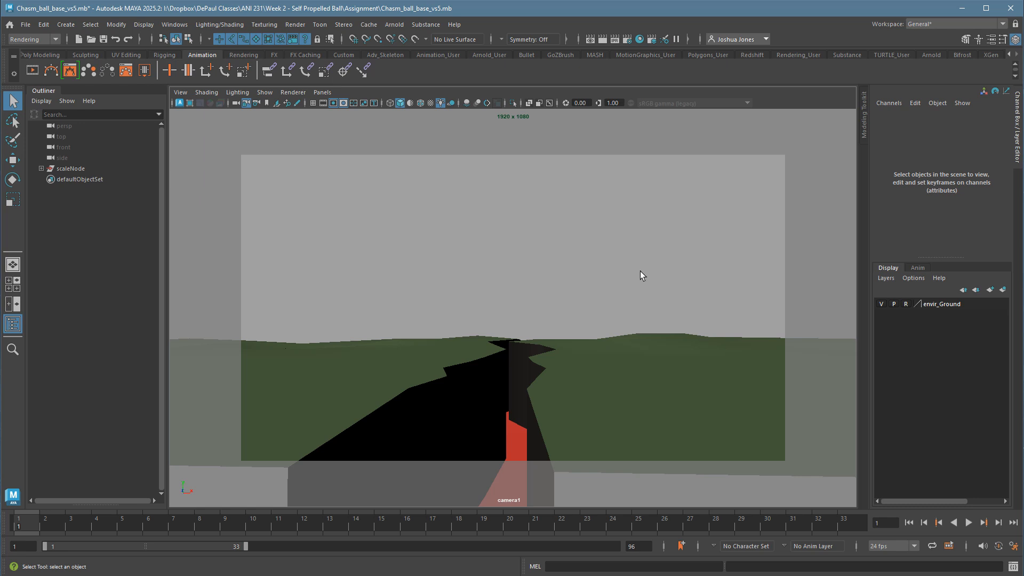
Create a reference to Ultimate_Ball_v1.0.1.ma from the Ultimate_Ball_v1.0.1 folder, with the file type set to Maya Scenes (*.ma;*.mb;*.mlt).
{"action": "left_click", "coordinate": [28, 26]}
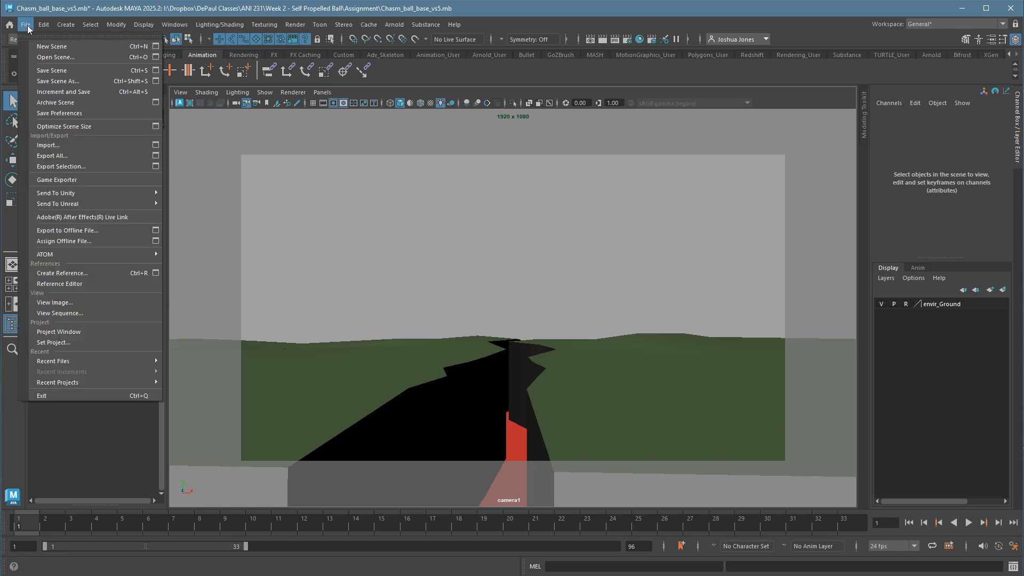
{"action": "left_click", "coordinate": [82, 273]}
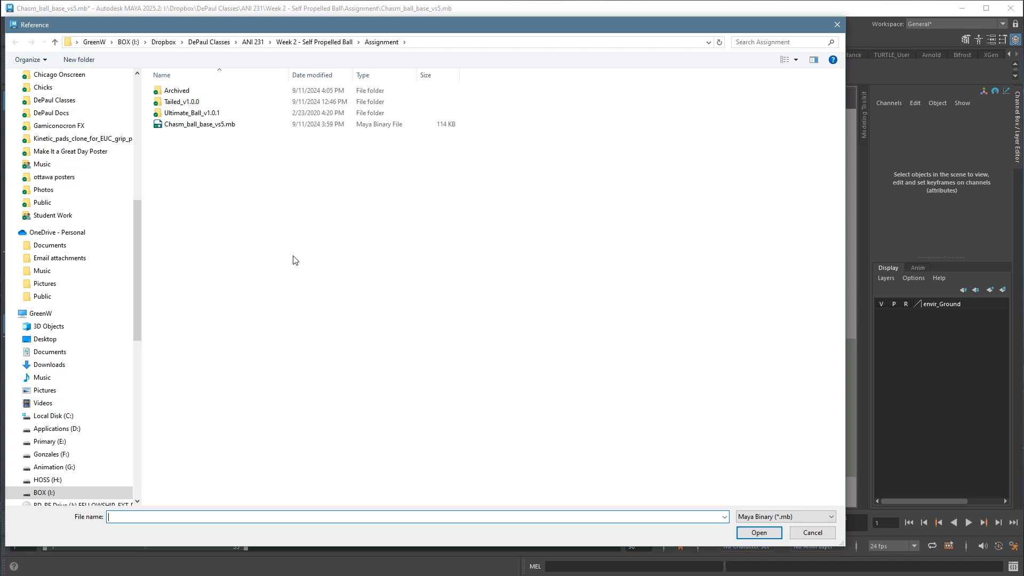
{"action": "double_click", "coordinate": [195, 113]}
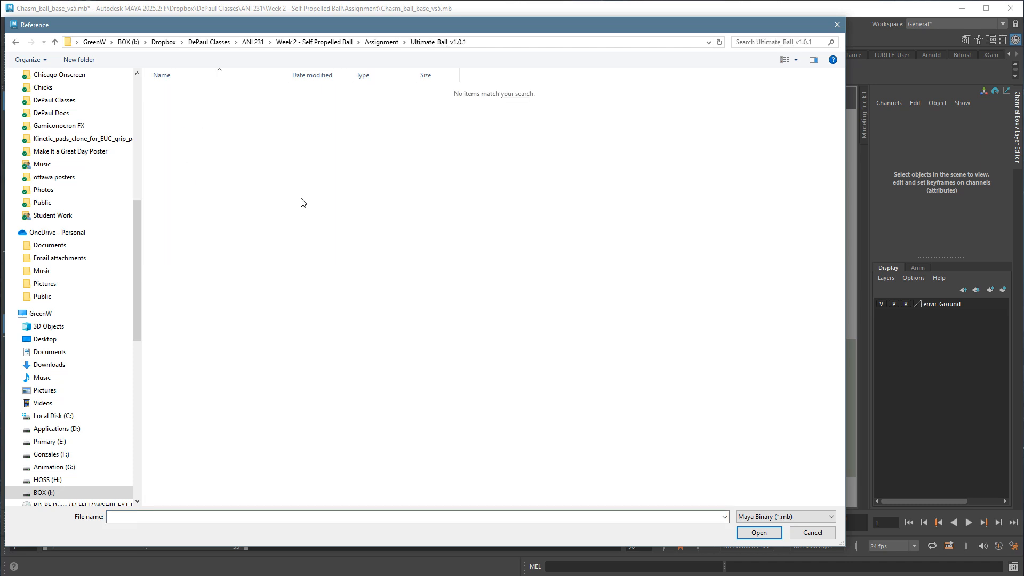
{"action": "left_click", "coordinate": [776, 517]}
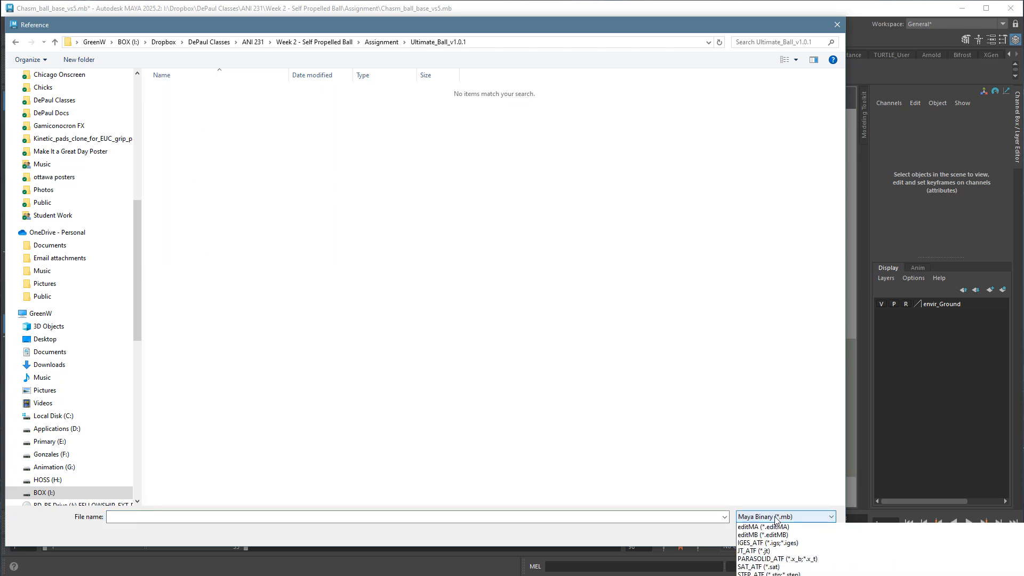
{"action": "left_click", "coordinate": [772, 514]}
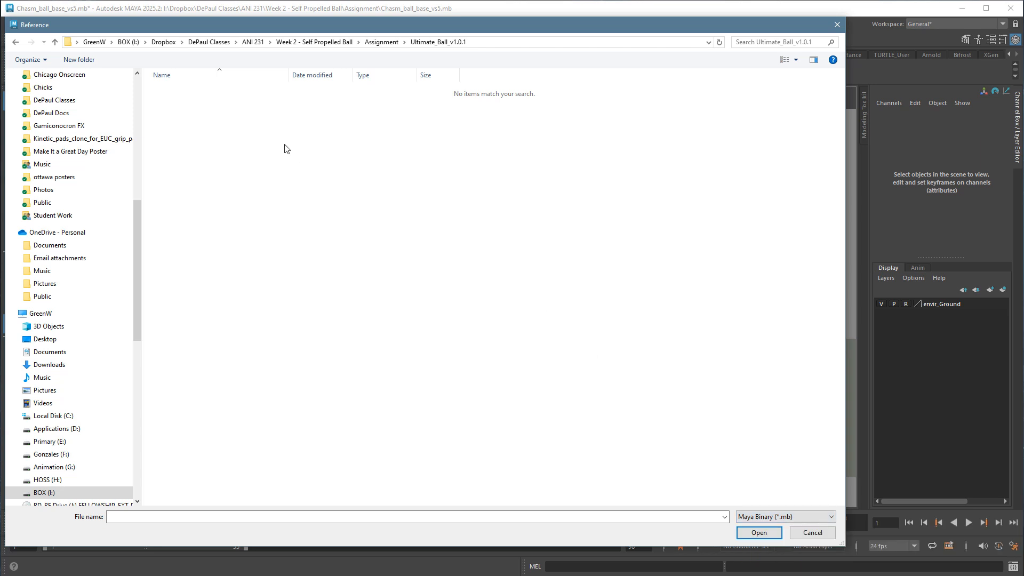
{"action": "left_click", "coordinate": [795, 516]}
{"action": "scroll", "coordinate": [787, 536], "scroll_direction": "up", "scroll_amount": 1}
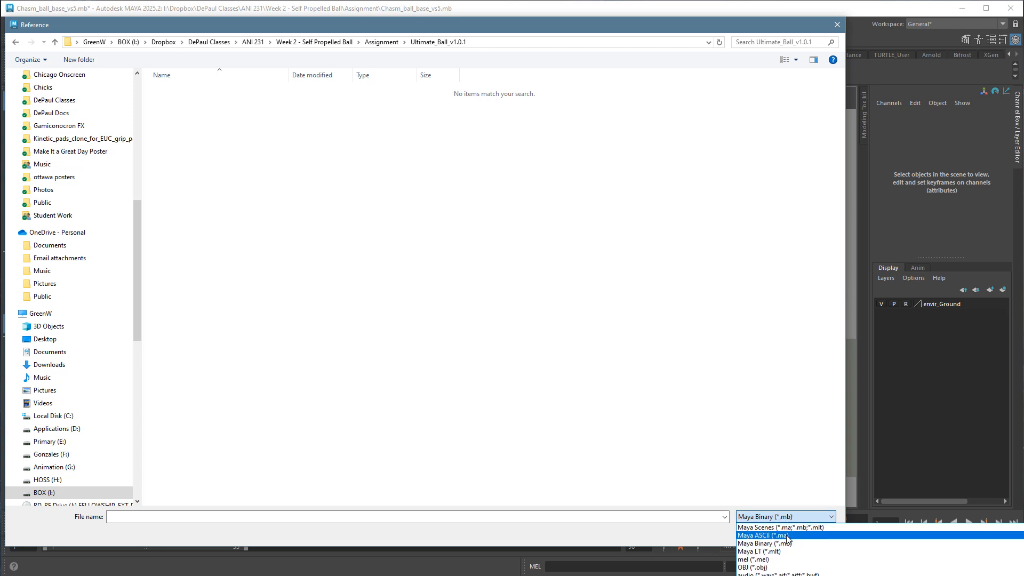
{"action": "left_click", "coordinate": [788, 536]}
{"action": "left_click", "coordinate": [787, 516]}
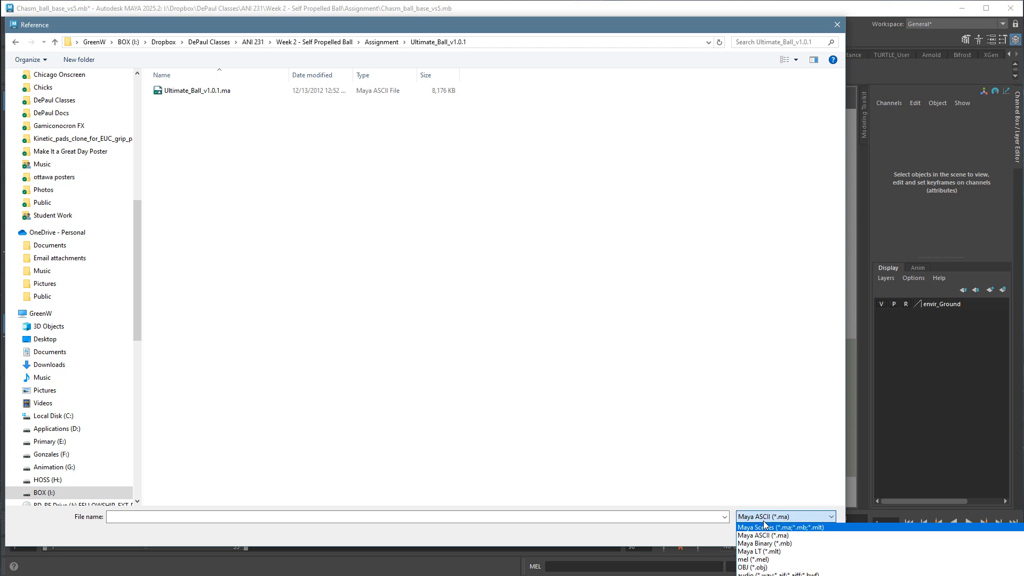
{"action": "left_click", "coordinate": [779, 527]}
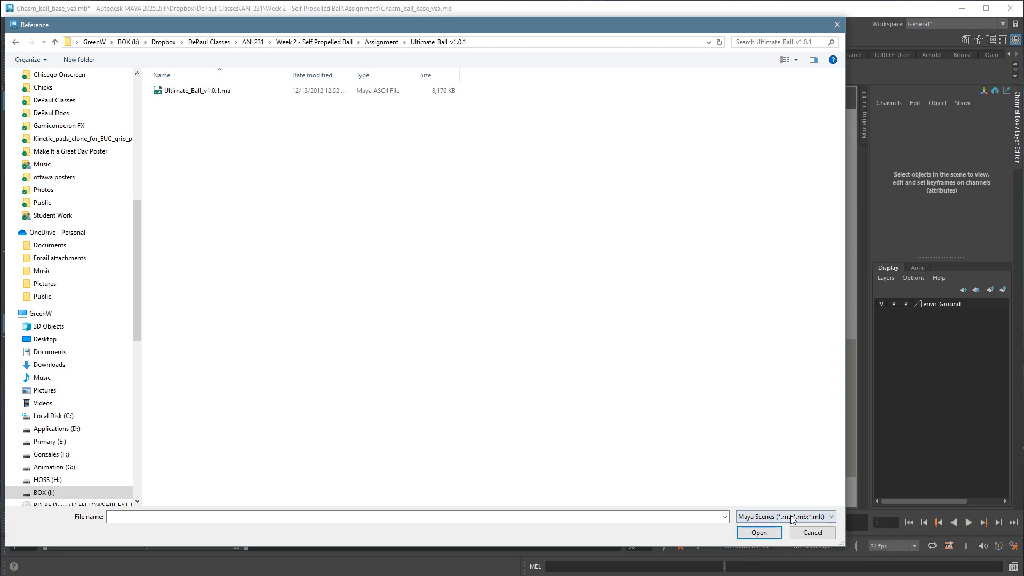
{"action": "double_click", "coordinate": [193, 92]}
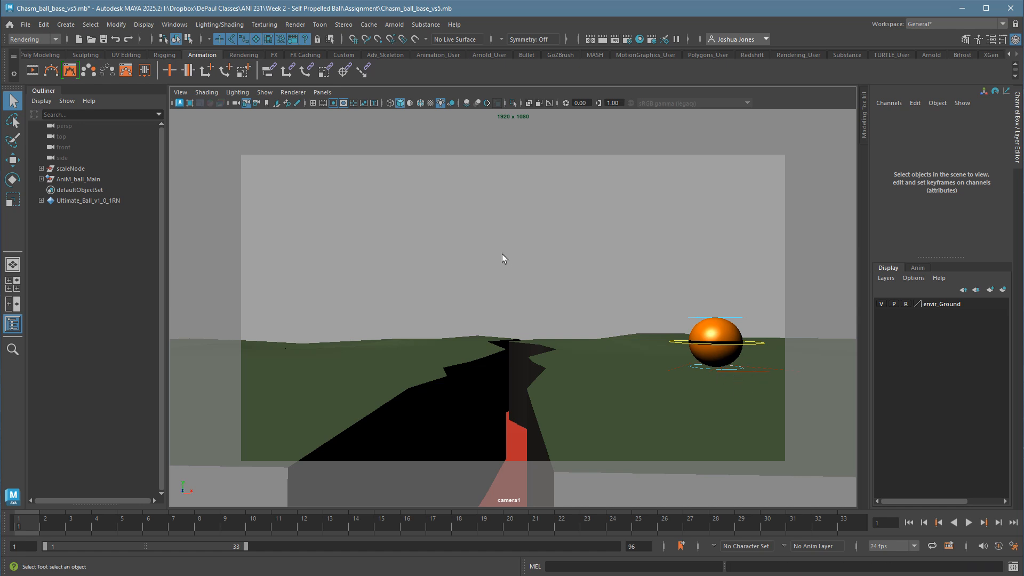
Show the four-view layout and change the top view to the perspective view.
{"action": "key", "text": "space"}
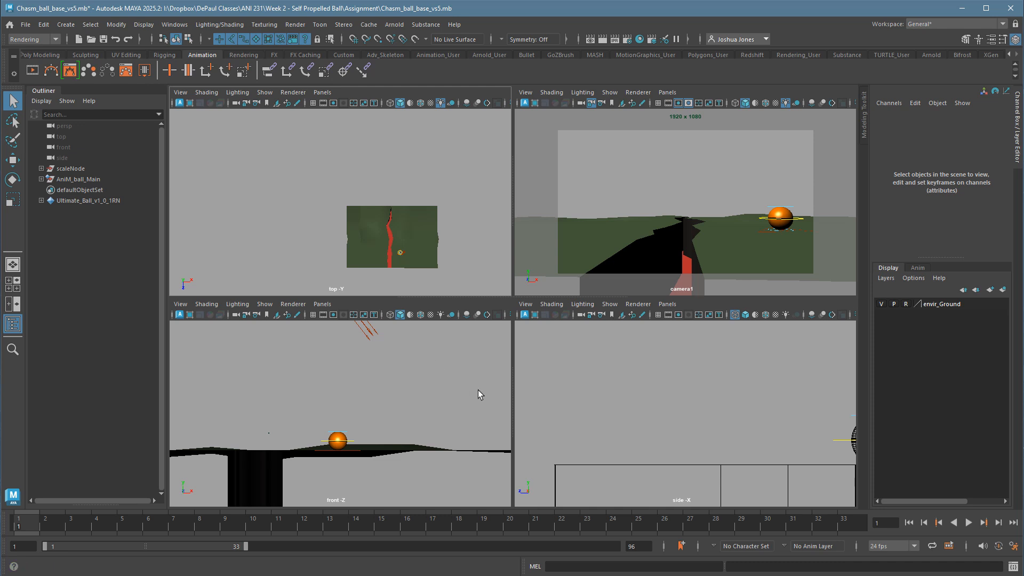
{"action": "left_click", "coordinate": [323, 92]}
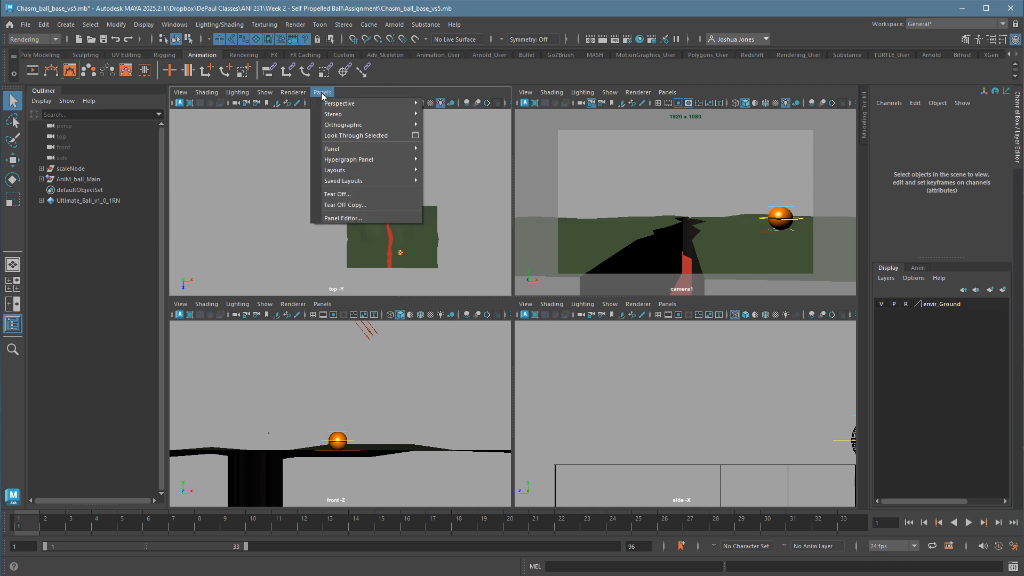
{"action": "mouse_move", "coordinate": [332, 104]}
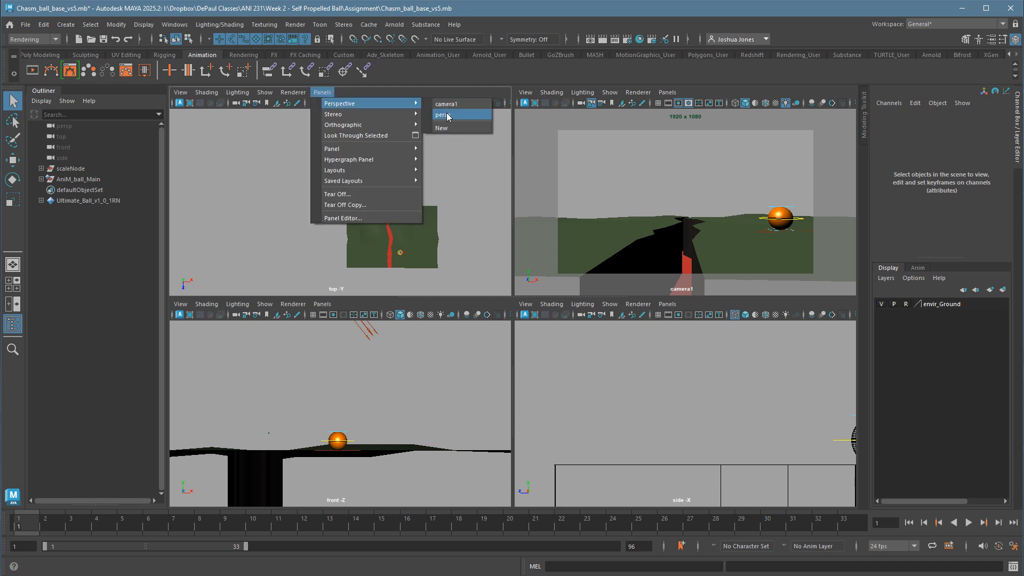
{"action": "left_click", "coordinate": [285, 188]}
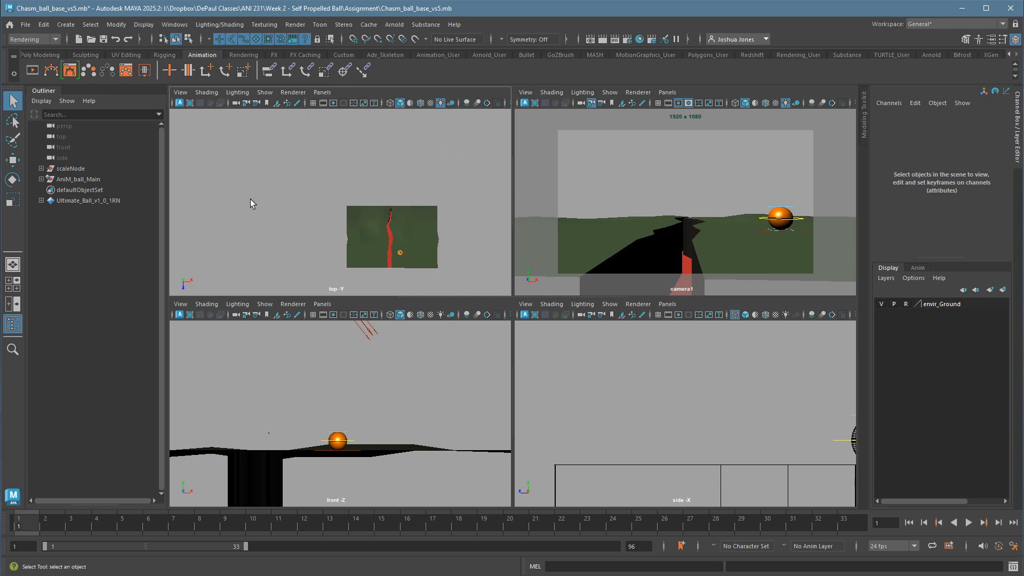
{"action": "key", "text": "space"}
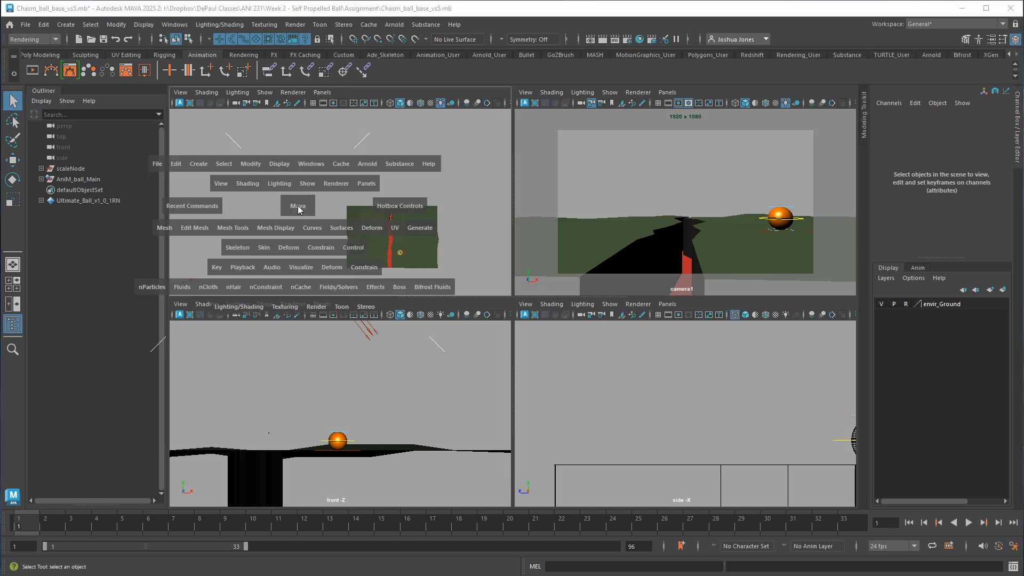
{"action": "left_click", "coordinate": [298, 209]}
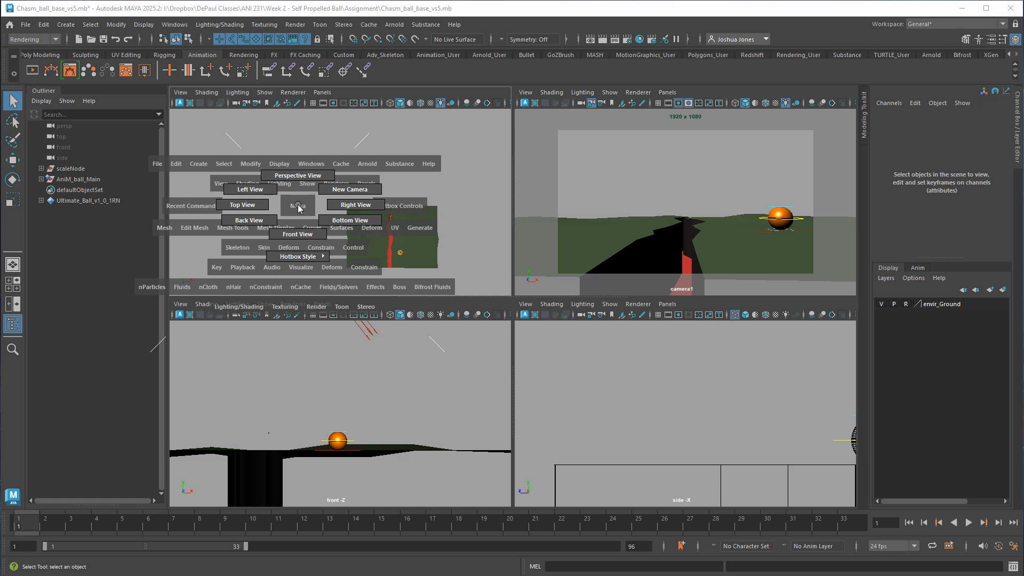
{"action": "left_click_drag", "start_coordinate": [298, 208], "coordinate": [297, 176]}
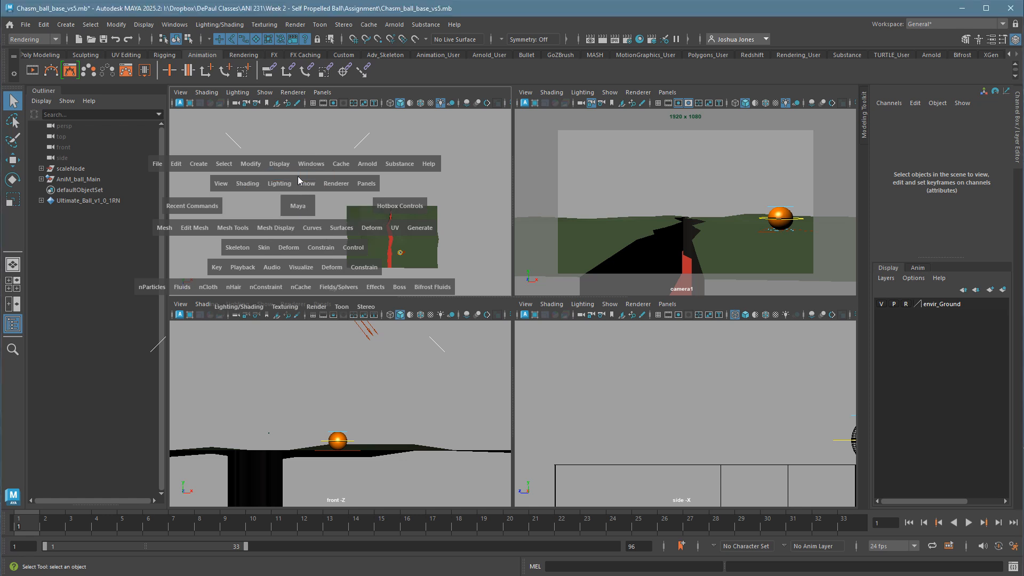
Select the ball rig's root control around the ball's base in the perspective view and activate the Rotate tool.
{"action": "mouse_move", "coordinate": [411, 238]}
{"action": "left_mouse_down", "text": "alt"}
{"action": "mouse_move", "coordinate": [347, 267]}
{"action": "mouse_move", "coordinate": [416, 226]}
{"action": "mouse_move", "coordinate": [409, 256]}
{"action": "mouse_move", "coordinate": [421, 251]}
{"action": "left_mouse_up", "text": "alt"}
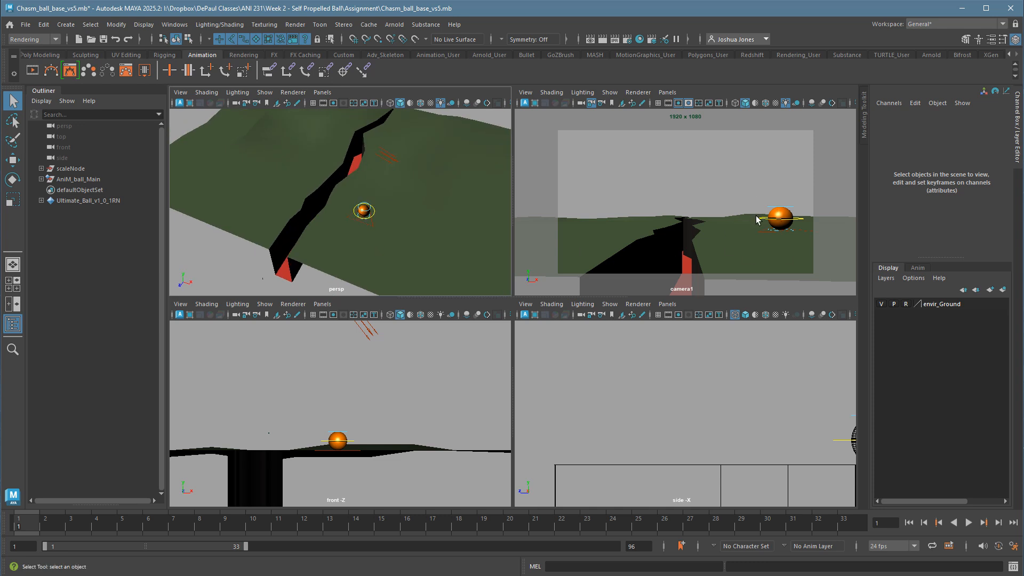
{"action": "right_click_drag", "start_coordinate": [354, 236], "coordinate": [567, 230], "text": "alt"}
{"action": "middle_click_drag", "start_coordinate": [376, 245], "coordinate": [327, 201], "text": "alt"}
{"action": "left_click_drag", "start_coordinate": [327, 201], "coordinate": [340, 196], "text": "alt"}
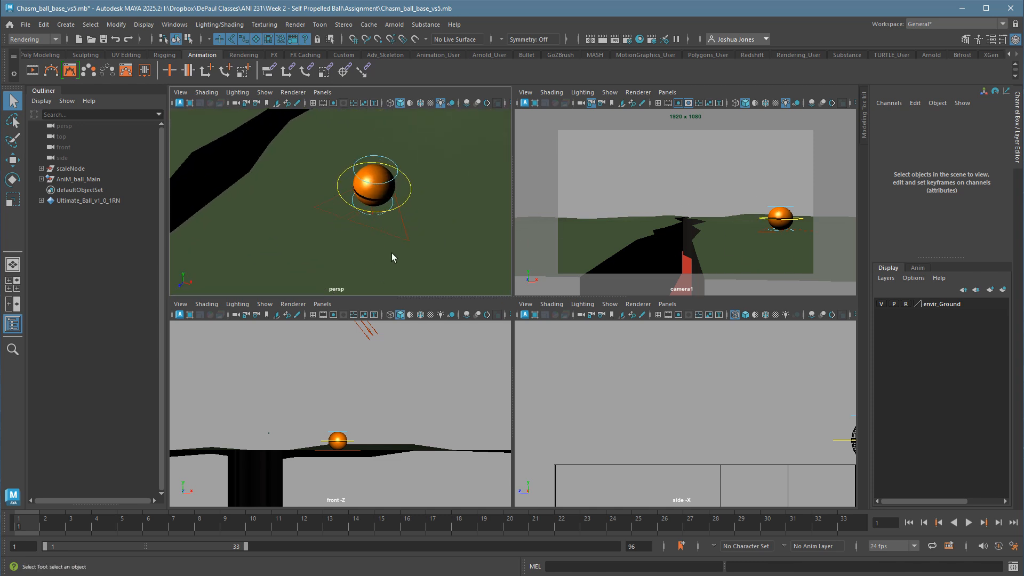
{"action": "left_click", "coordinate": [396, 243]}
{"action": "left_click_drag", "start_coordinate": [396, 244], "coordinate": [390, 273], "text": "alt"}
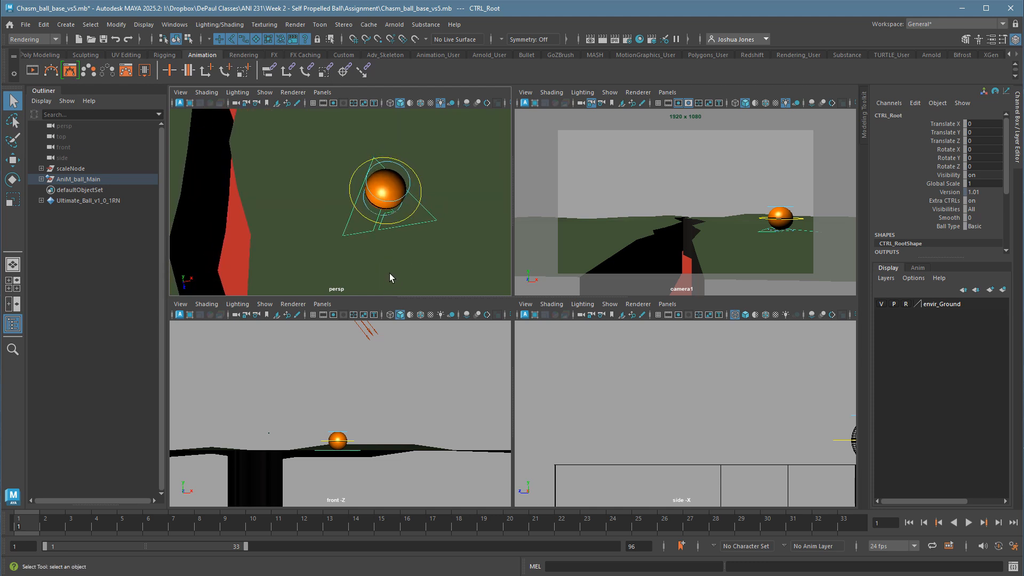
{"action": "key", "text": "e"}
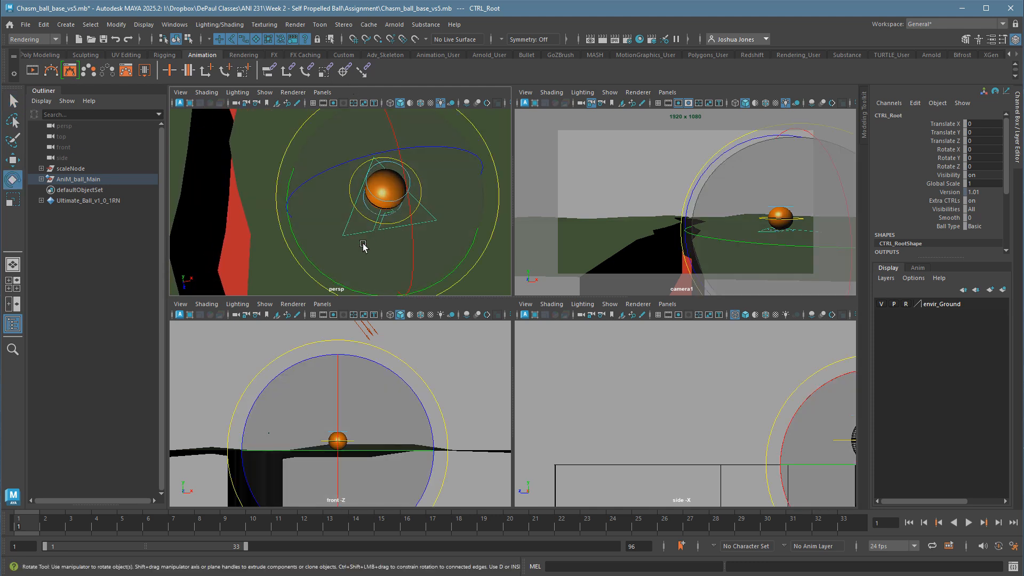
{"action": "left_click_drag", "start_coordinate": [313, 258], "coordinate": [458, 248]}
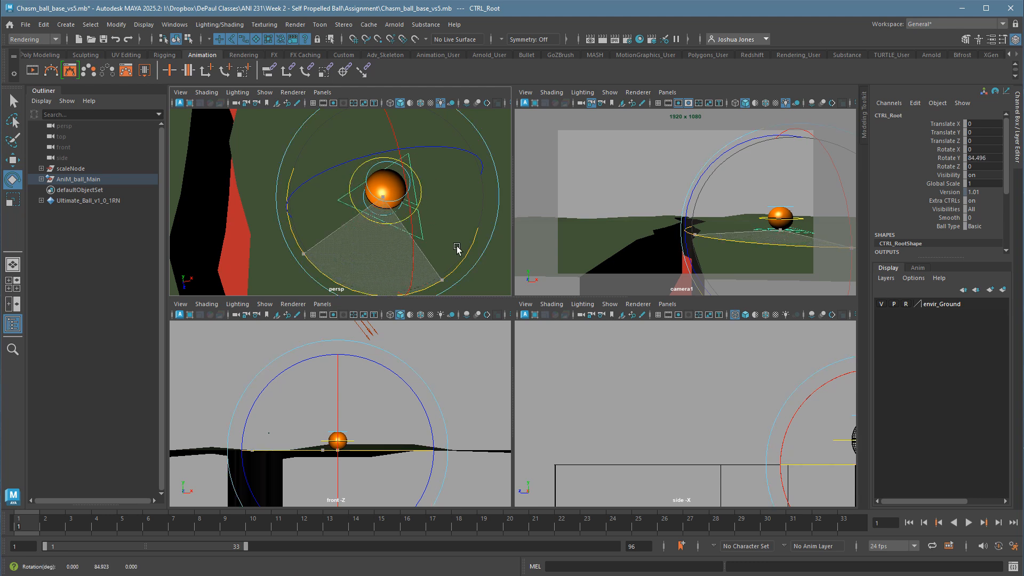
{"action": "key", "text": "ctrl+z"}
{"action": "key", "text": "ctrl+z"}
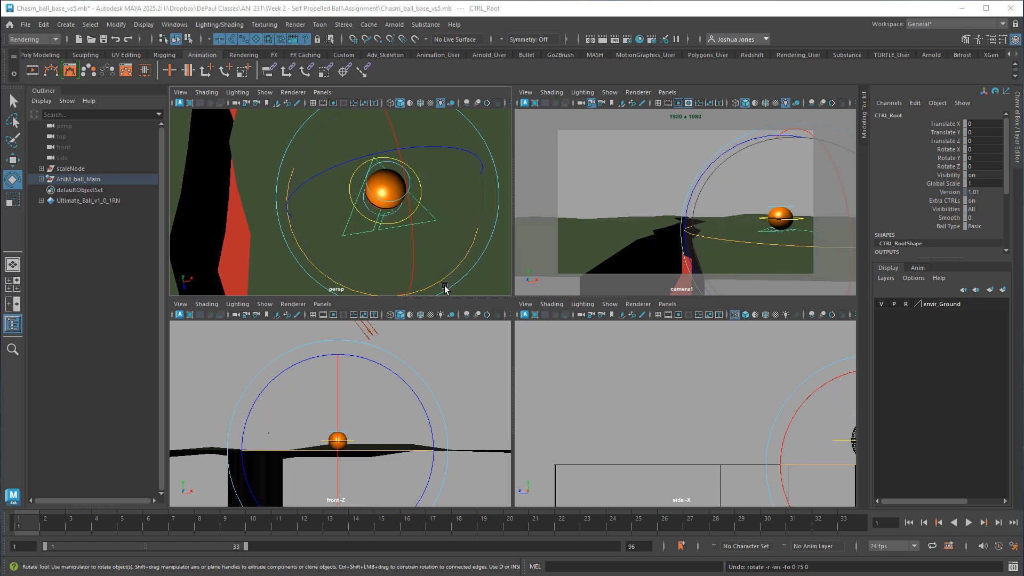
{"action": "left_click_drag", "start_coordinate": [441, 291], "coordinate": [464, 286]}
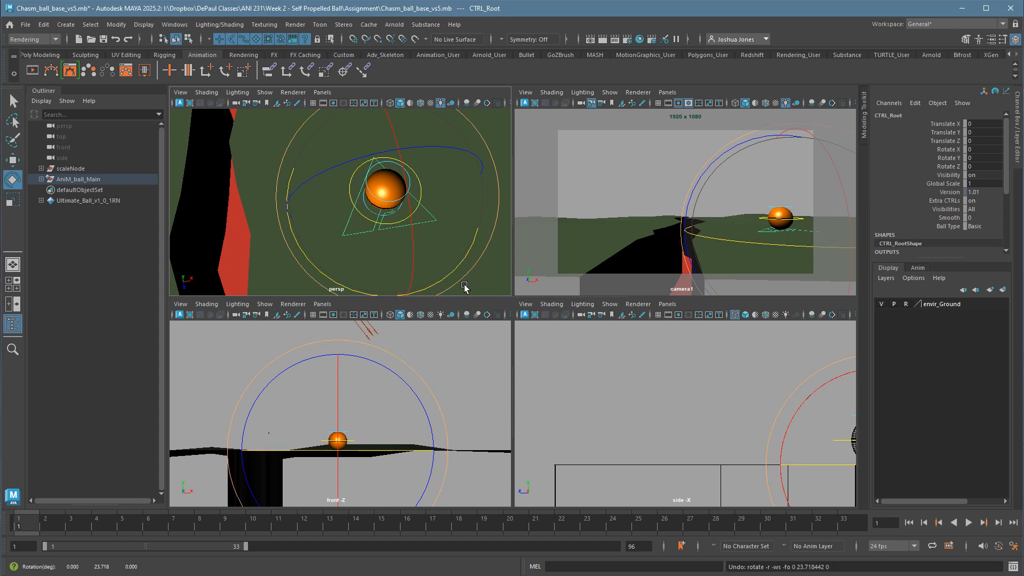
Rotate the ball's root control to 90 degrees in Y and move it out of the camera frame to about X 4.36, Z 1.13.
{"action": "left_click_drag", "start_coordinate": [448, 291], "coordinate": [496, 231]}
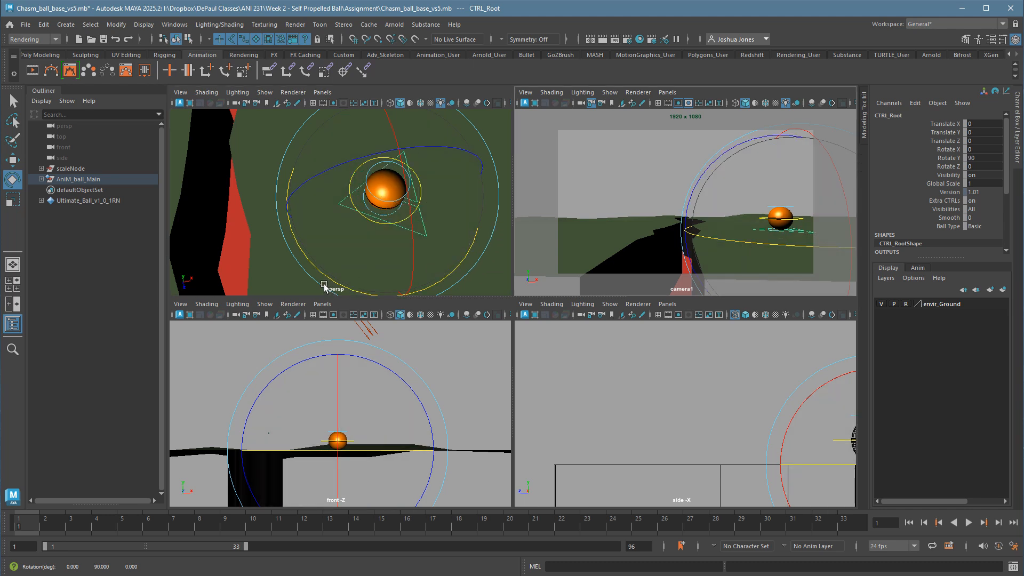
{"action": "key", "text": "w"}
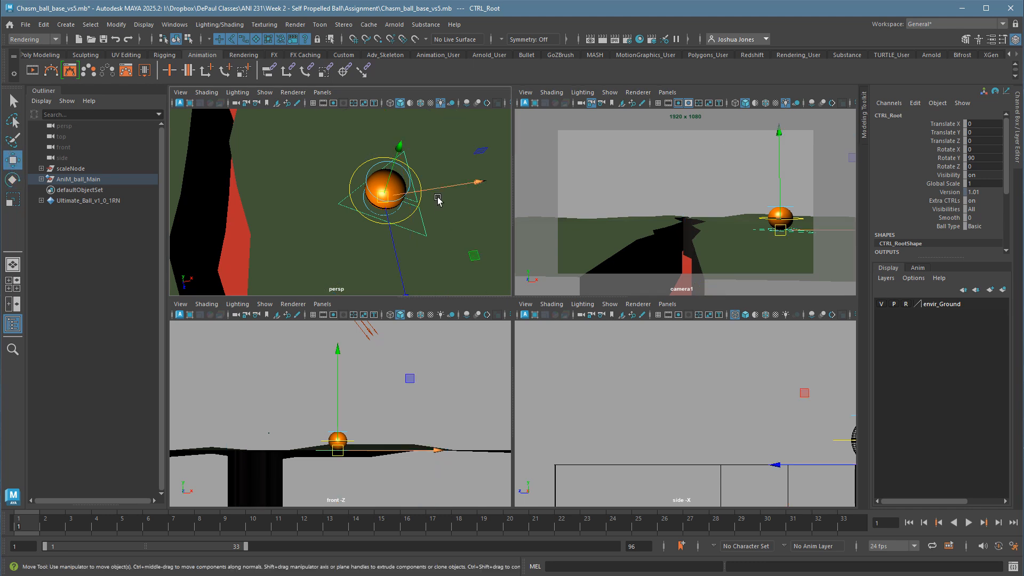
{"action": "left_click_drag", "start_coordinate": [439, 198], "coordinate": [464, 194]}
{"action": "scroll", "coordinate": [441, 201], "scroll_direction": "down", "scroll_amount": 4}
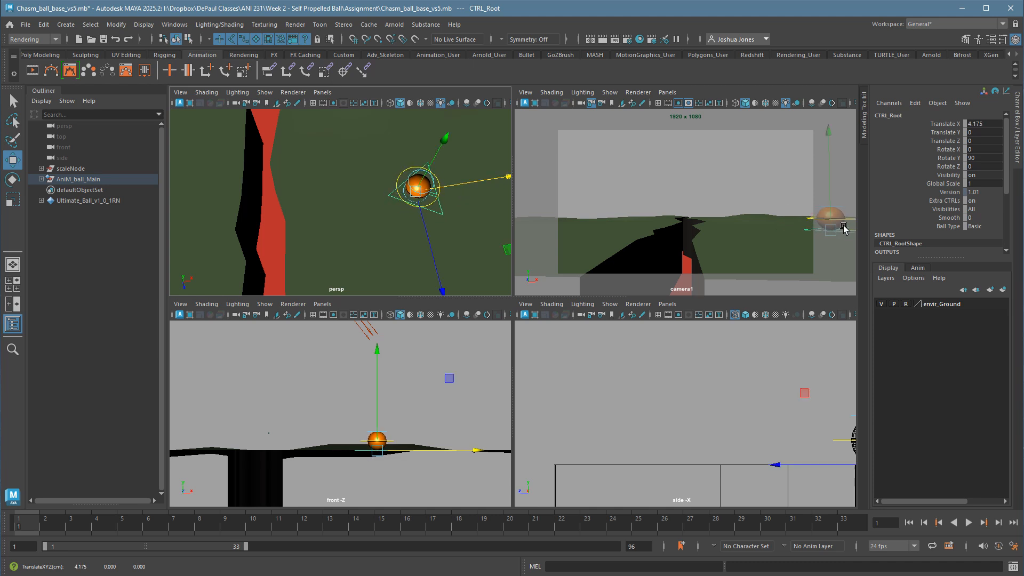
{"action": "left_click_drag", "start_coordinate": [468, 188], "coordinate": [472, 190]}
{"action": "left_click_drag", "start_coordinate": [443, 236], "coordinate": [400, 218]}
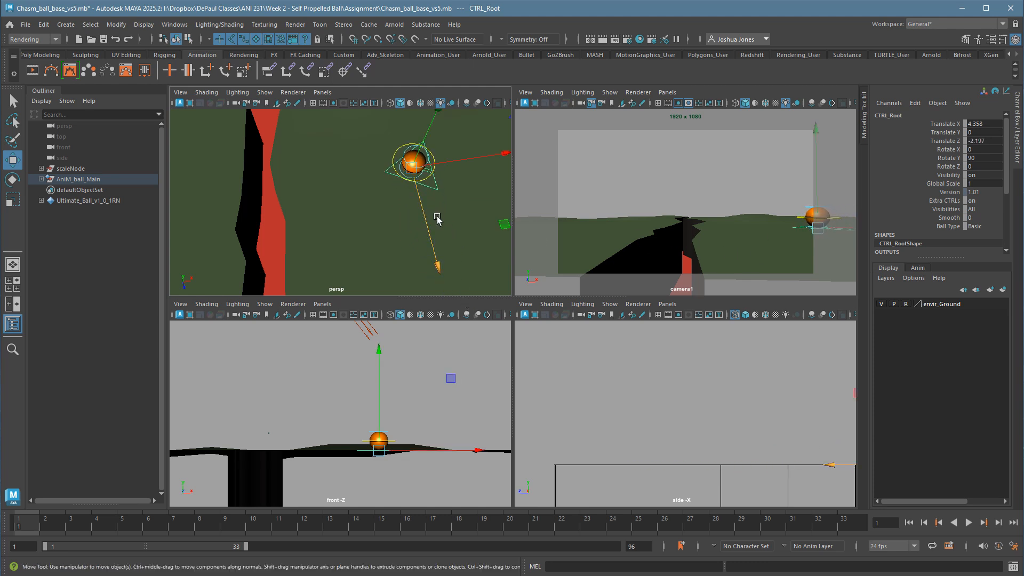
{"action": "key", "text": "ctrl+z"}
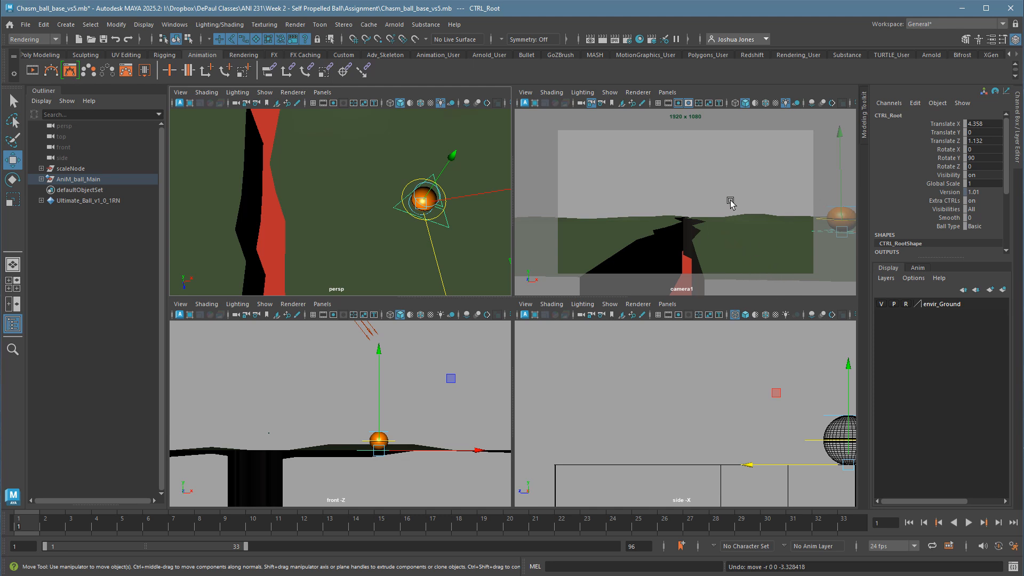
{"action": "left_click", "coordinate": [695, 178]}
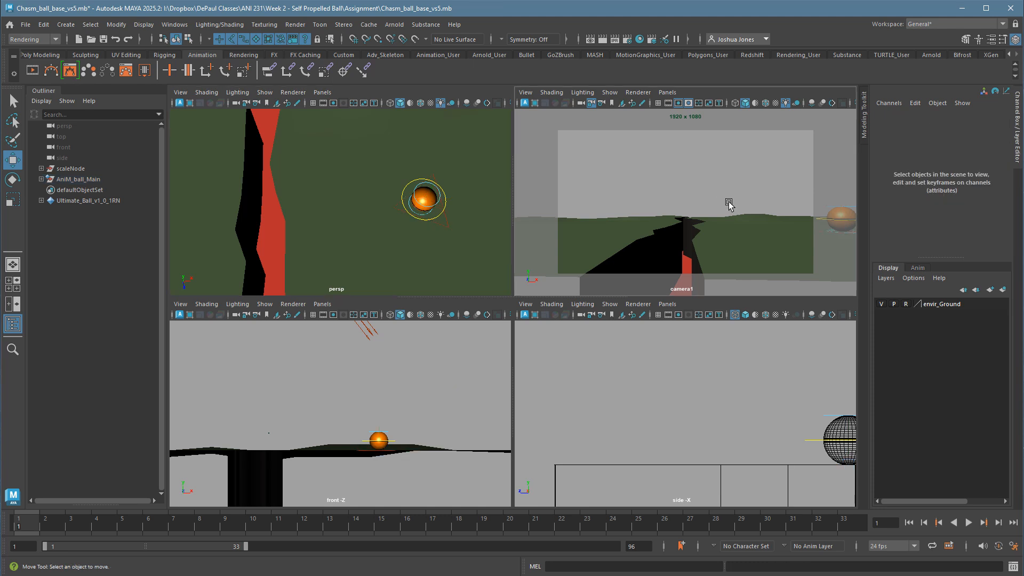
Maximize the camera1 view and save the scene as Chasm_videoTest_01.mb in the In Class Exercise folder.
{"action": "key", "text": "space"}
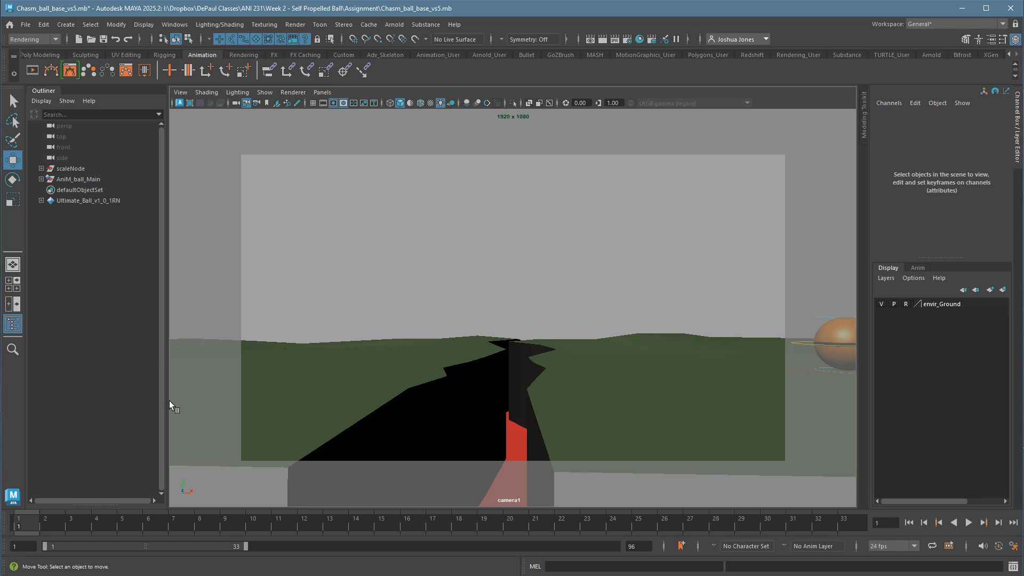
{"action": "left_click", "coordinate": [25, 24]}
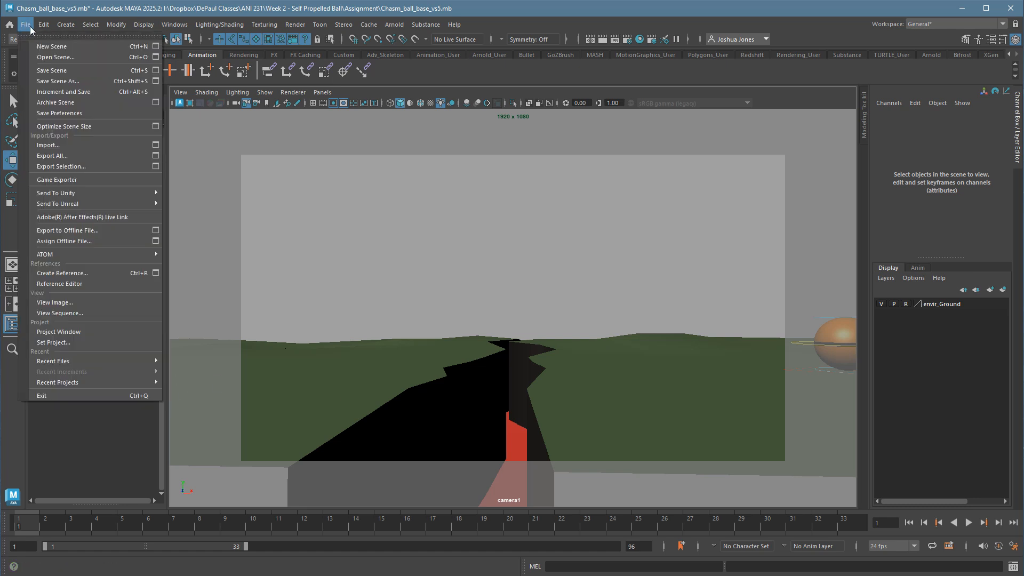
{"action": "left_click", "coordinate": [64, 82]}
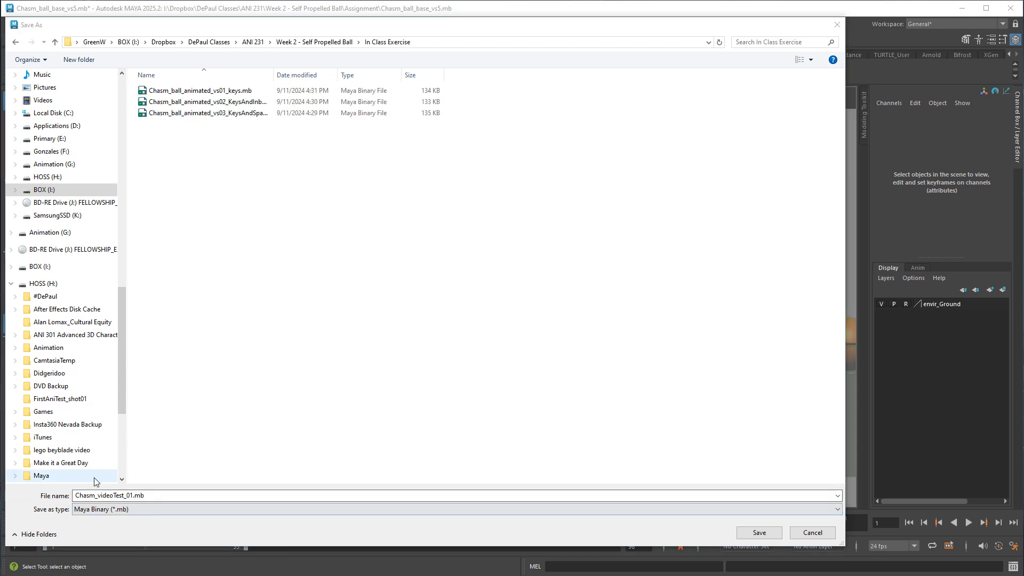
{"action": "left_click", "coordinate": [755, 533]}
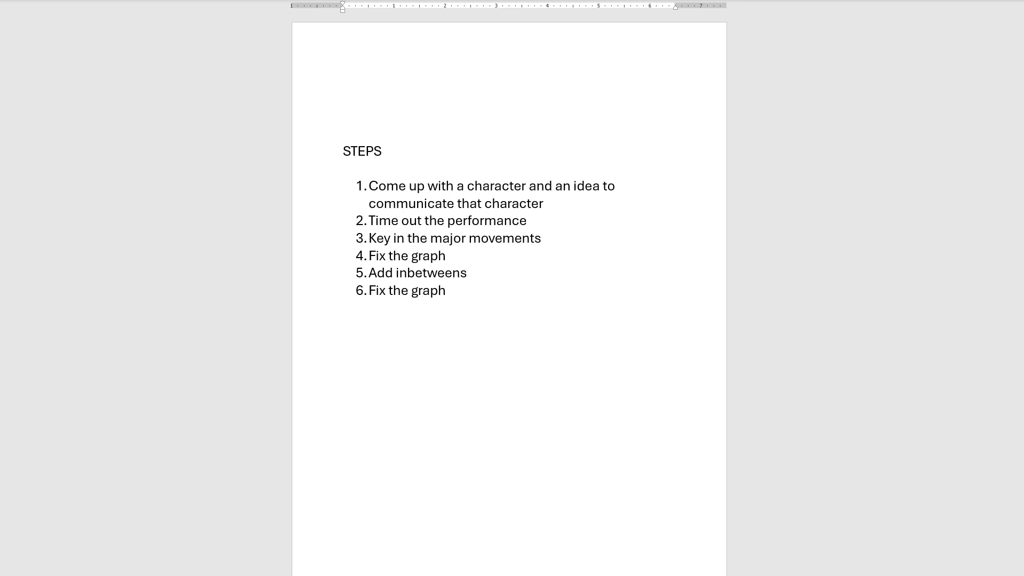
{"action": "scroll", "coordinate": [754, 150], "scroll_direction": "up", "scroll_amount": 2}
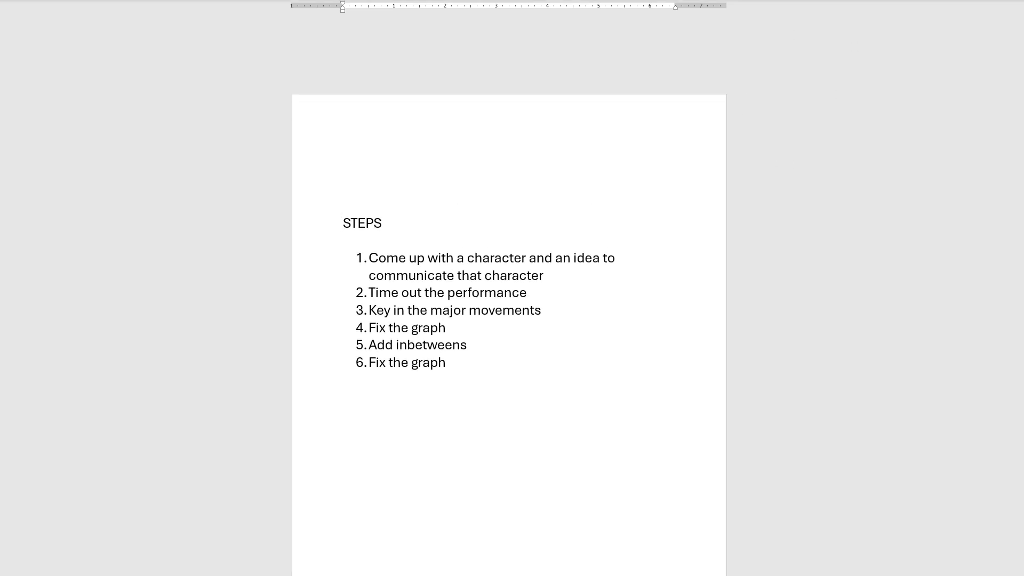
{"action": "scroll", "coordinate": [505, 320], "scroll_direction": "down", "scroll_amount": 2}
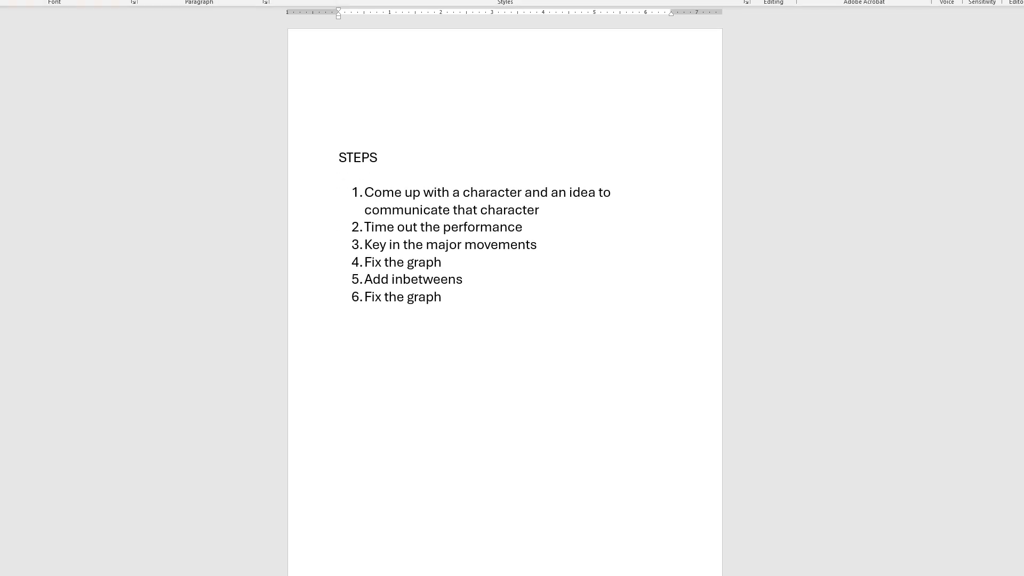
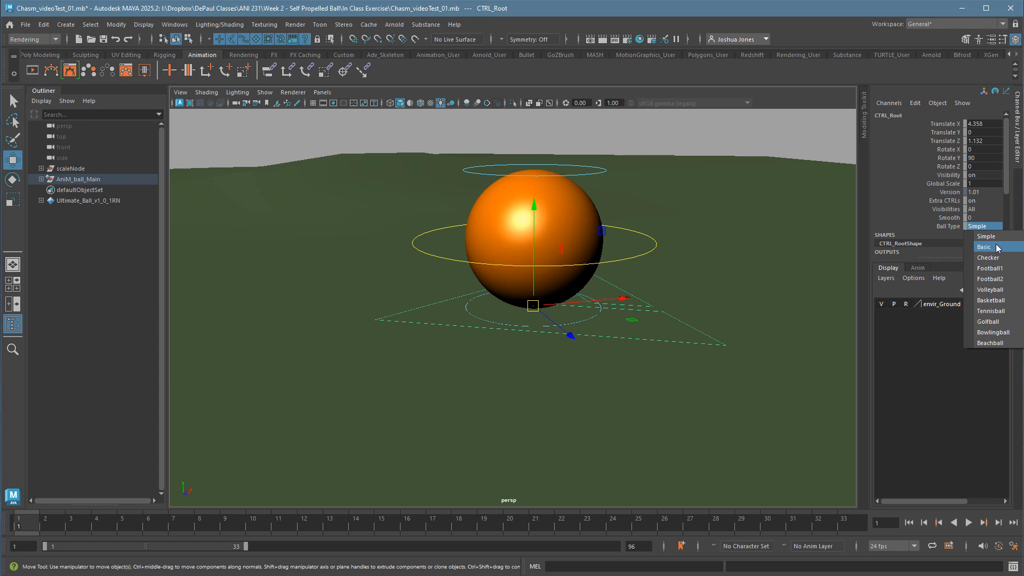
Try the Basic, Checker and Beachball looks on the ball rig and leave its Ball Type set to Basic.
{"action": "left_click", "coordinate": [996, 247]}
{"action": "left_click", "coordinate": [1000, 230]}
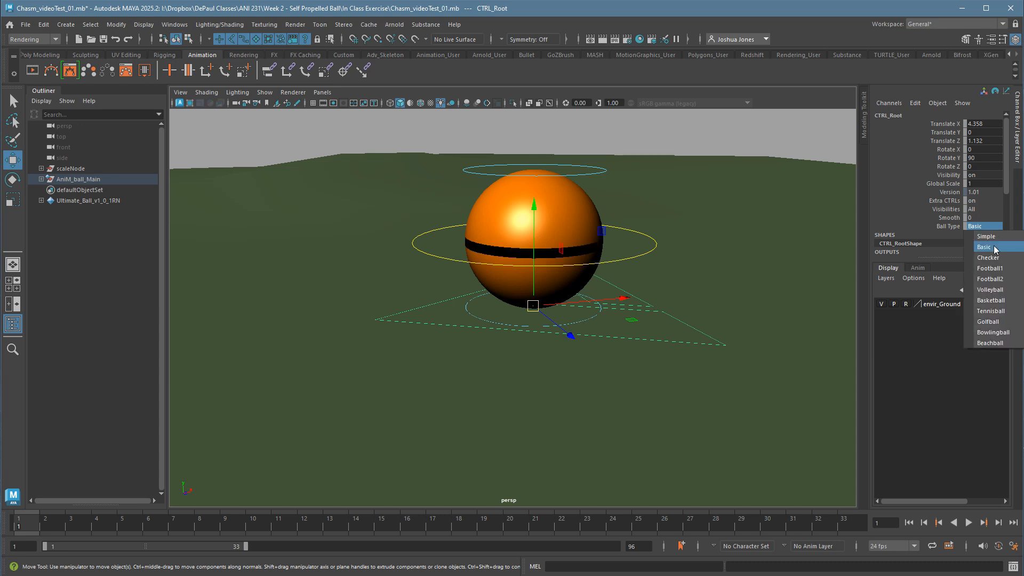
{"action": "left_click", "coordinate": [1000, 260]}
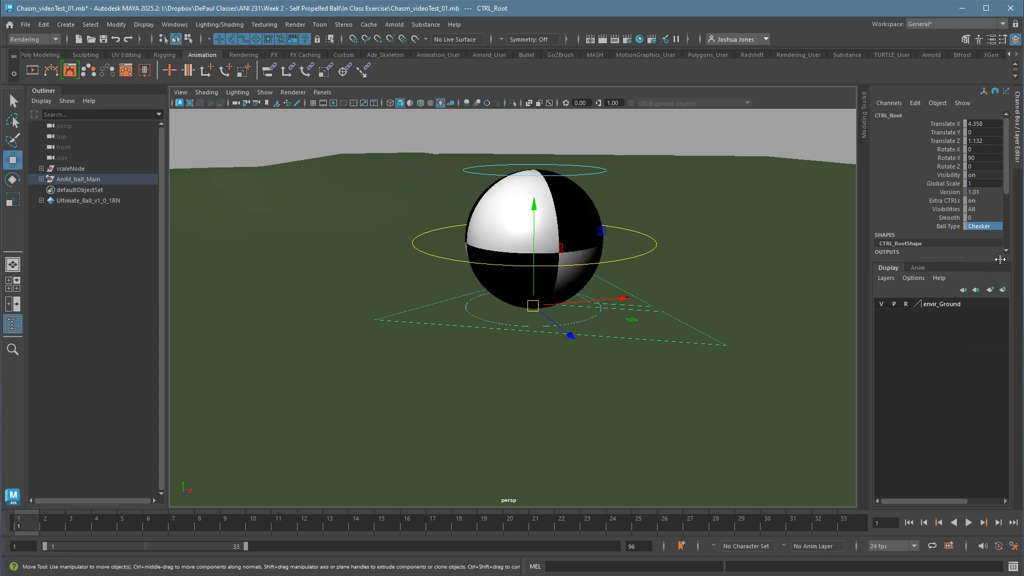
{"action": "left_click", "coordinate": [994, 229]}
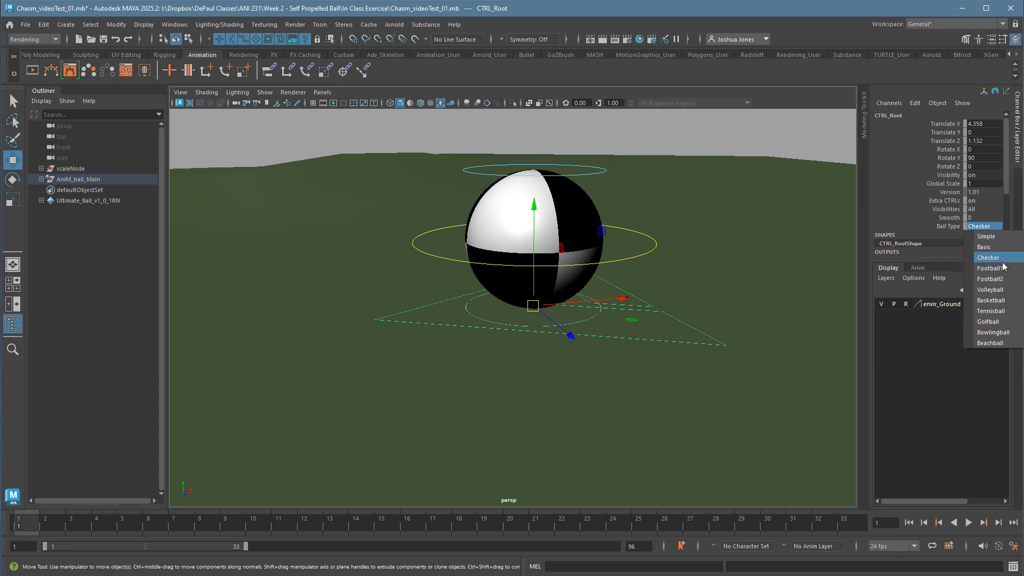
{"action": "left_click", "coordinate": [997, 343]}
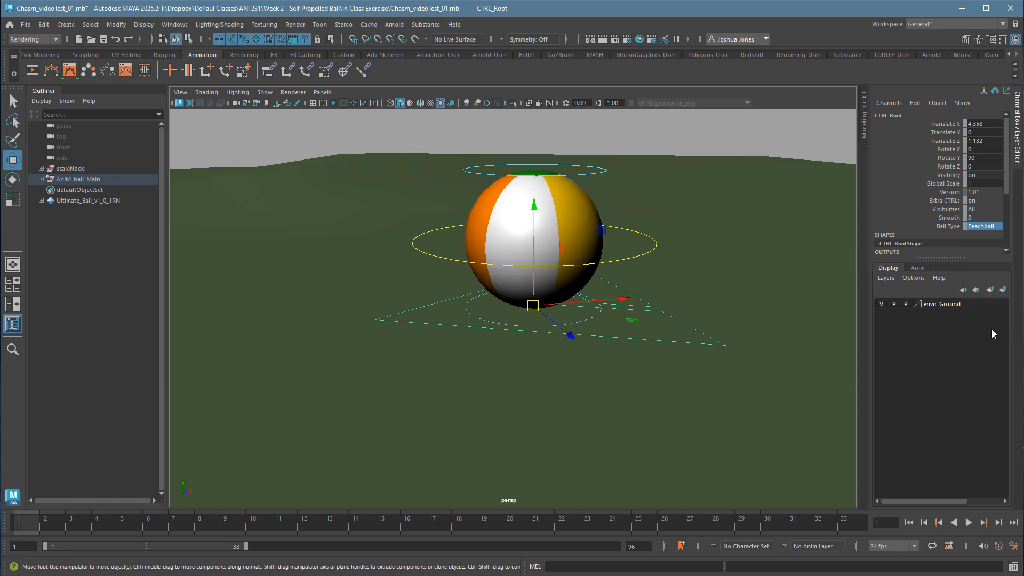
{"action": "left_click", "coordinate": [984, 229]}
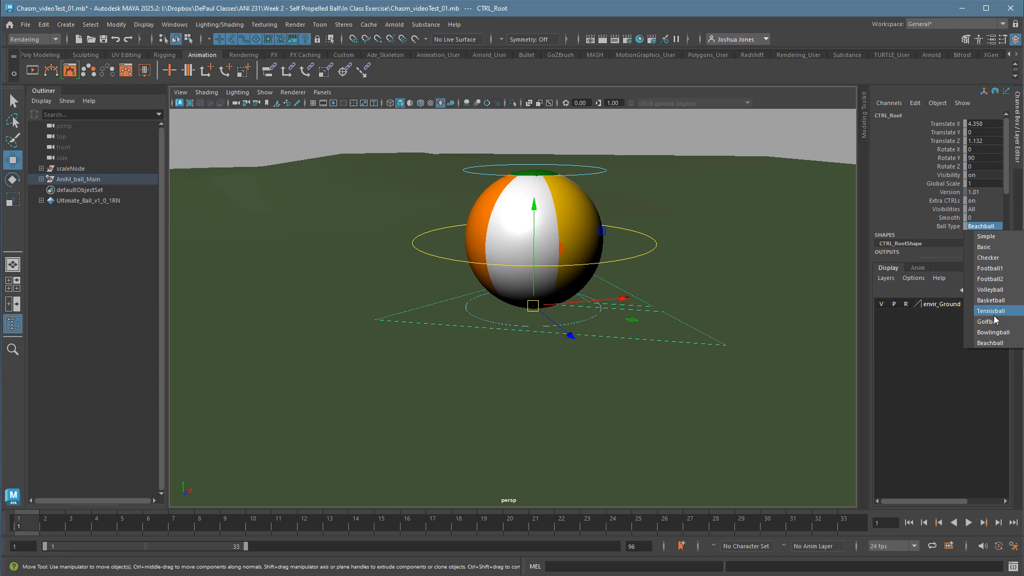
{"action": "left_click", "coordinate": [996, 247]}
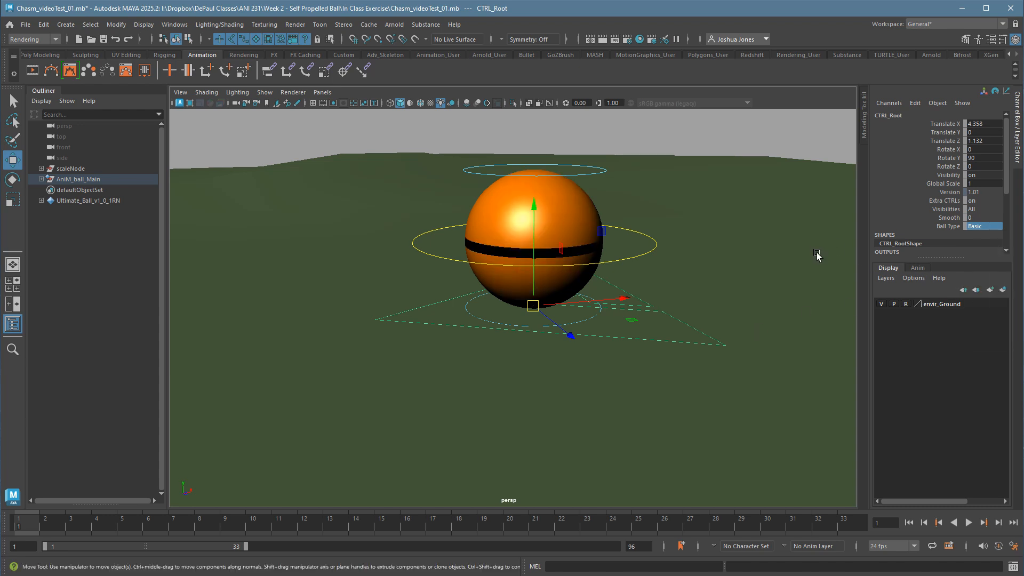
Turn off the ball root control's visibility, deselect it and maximize the camera1 view.
{"action": "key", "text": "space"}
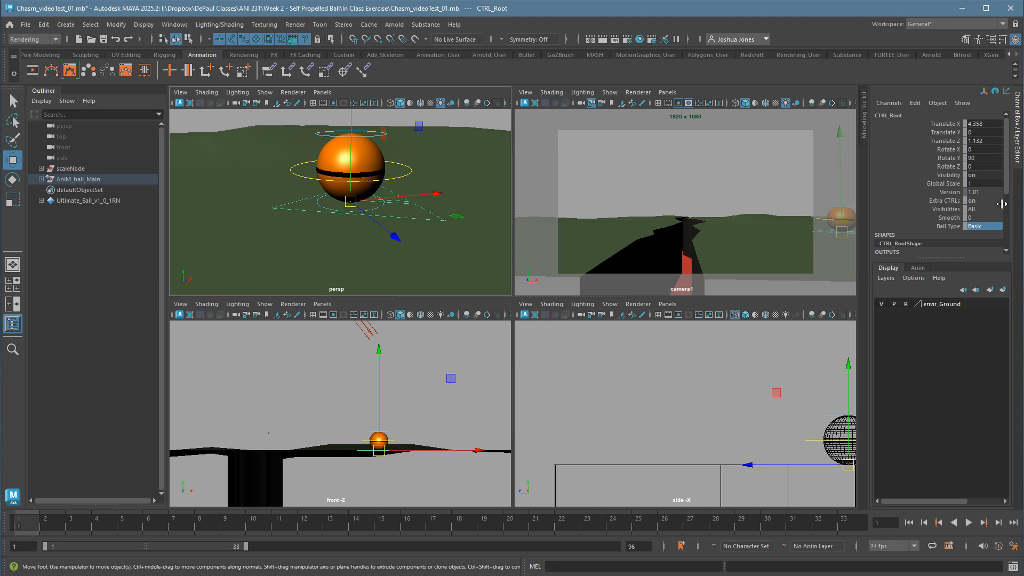
{"action": "double_click", "coordinate": [993, 175]}
{"action": "type", "text": "off"}
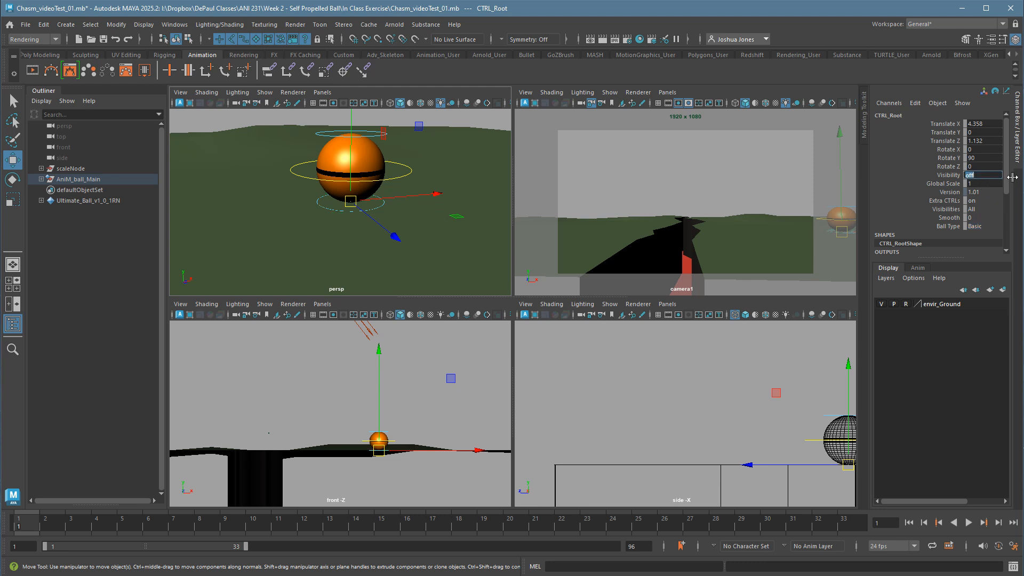
{"action": "left_click", "coordinate": [732, 187]}
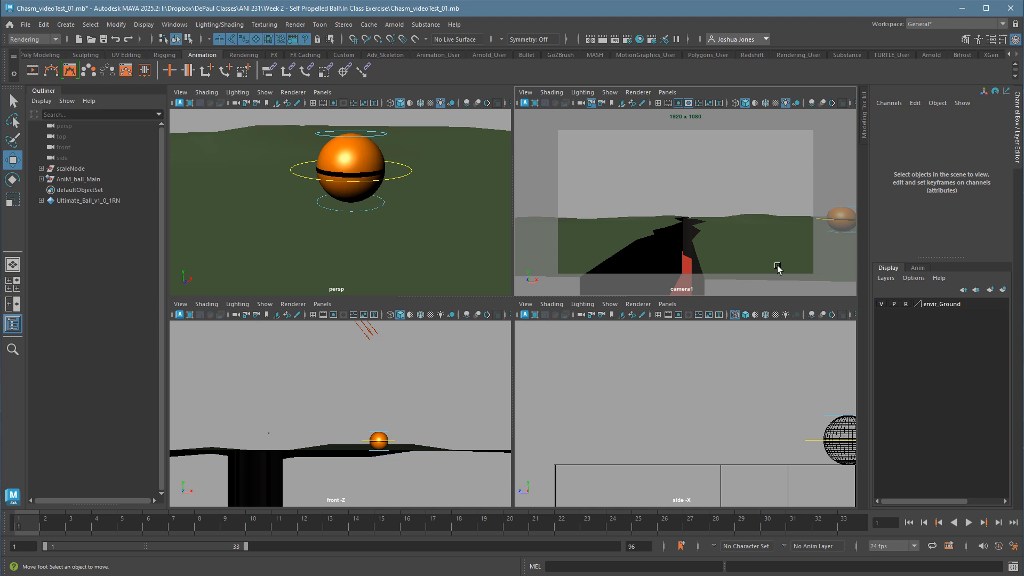
{"action": "key", "text": "space"}
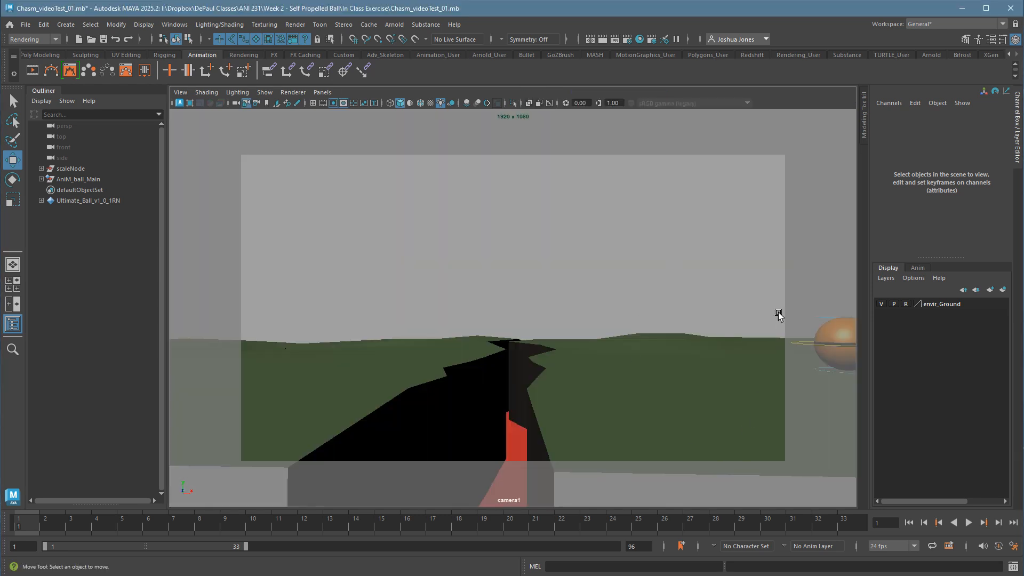
Select all of the ball's controls, key them at frame 1 and select only the main control around its middle.
{"action": "left_click_drag", "start_coordinate": [758, 244], "coordinate": [868, 413]}
{"action": "left_click_drag", "start_coordinate": [708, 241], "coordinate": [871, 399]}
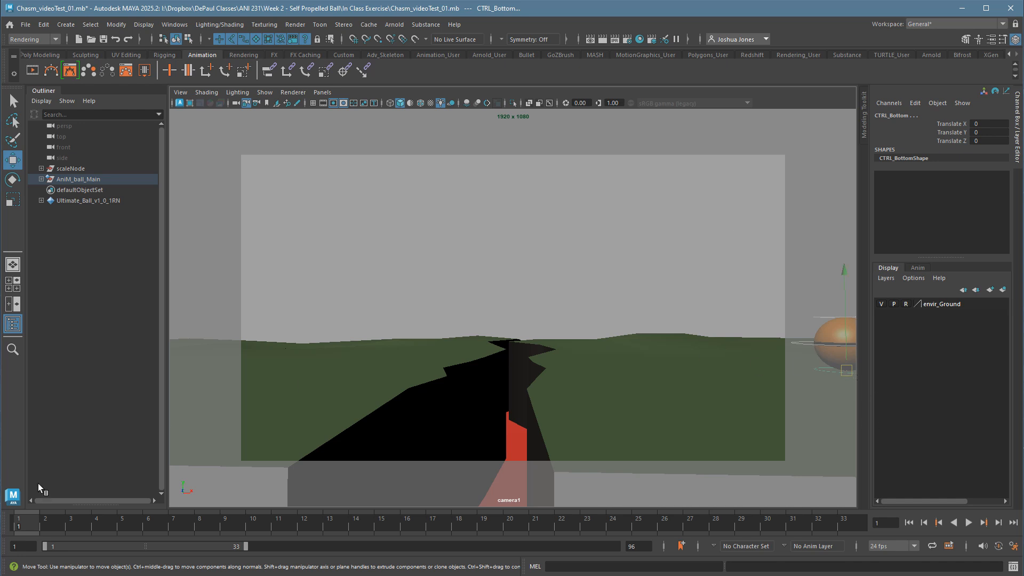
{"action": "key", "text": "s"}
{"action": "left_click", "coordinate": [796, 347]}
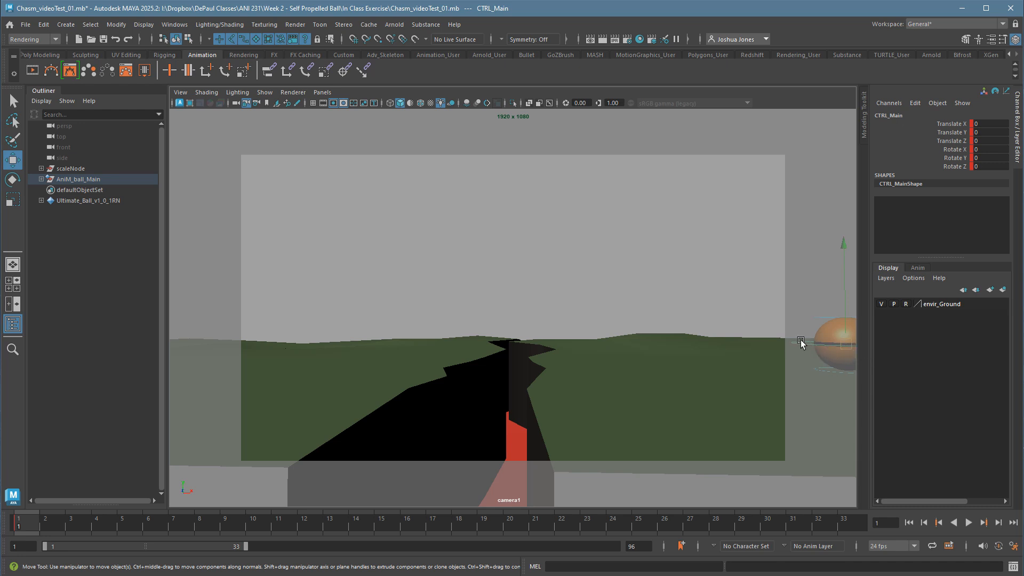
Try moving the ball's main control into the camera frame at frame 1, to about Translate Z -5.36.
{"action": "key", "text": "space"}
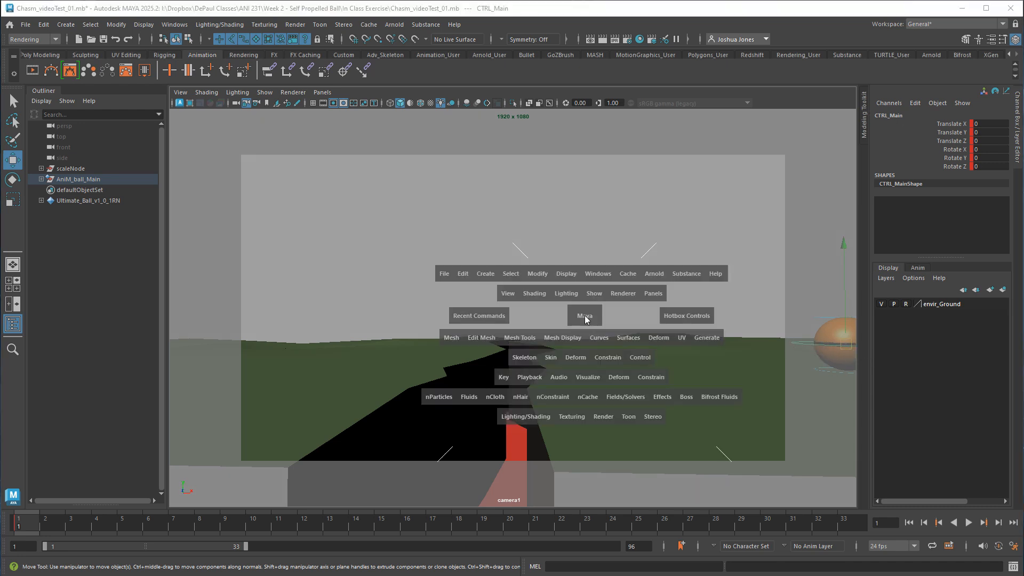
{"action": "mouse_move", "coordinate": [433, 170]}
{"action": "left_mouse_down"}
{"action": "mouse_move", "coordinate": [400, 170]}
{"action": "mouse_move", "coordinate": [433, 170]}
{"action": "left_mouse_up"}
{"action": "key", "text": "space"}
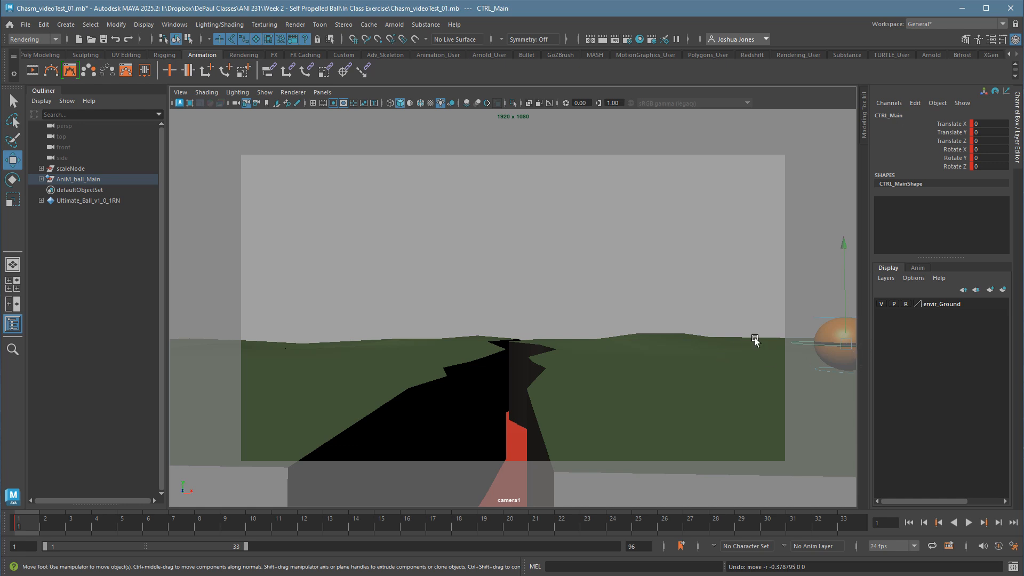
{"action": "key", "text": "space"}
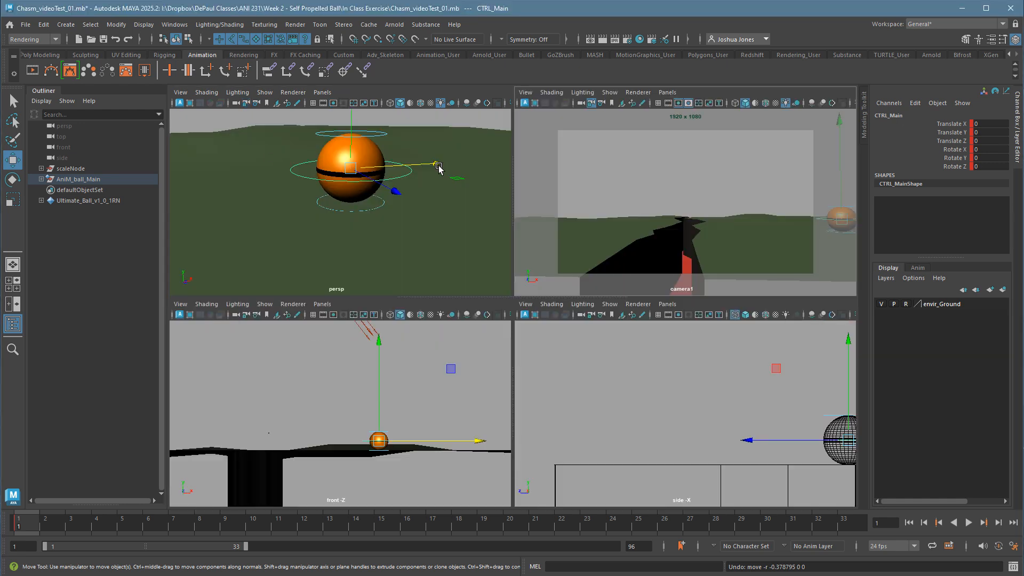
{"action": "key", "text": "space"}
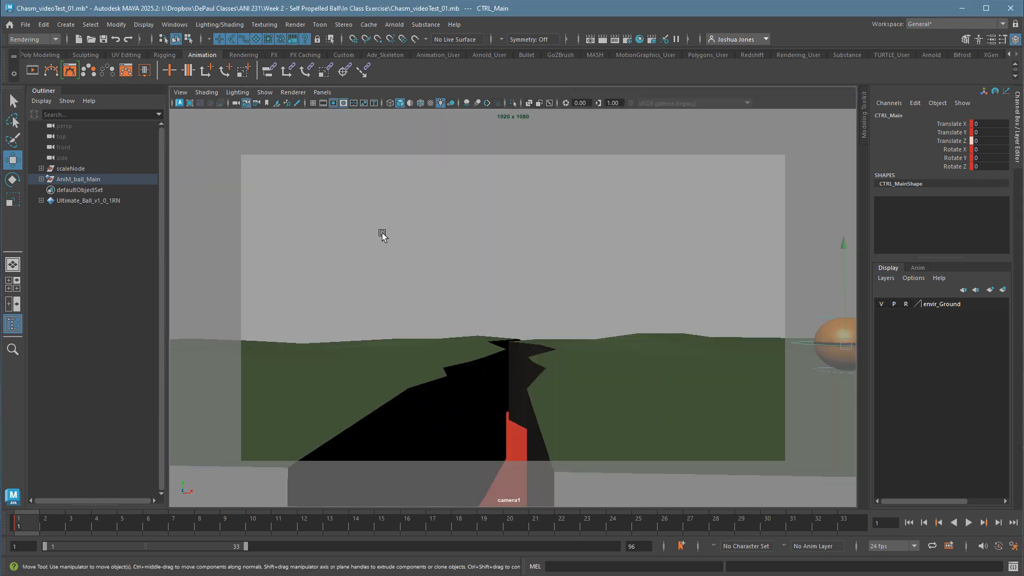
{"action": "middle_click_drag", "start_coordinate": [368, 228], "coordinate": [387, 256]}
{"action": "key", "text": "ctrl+z"}
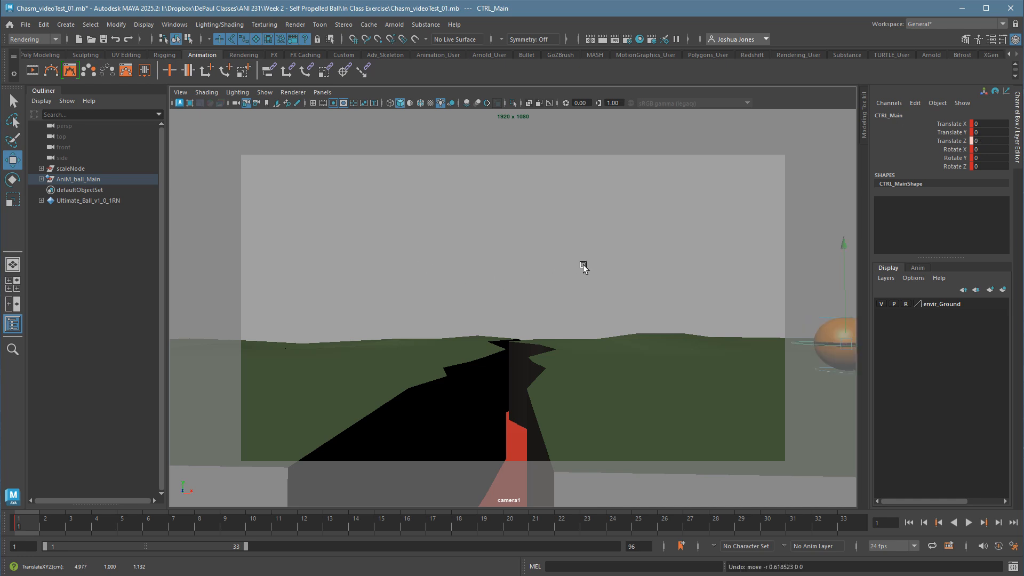
{"action": "middle_click_drag", "start_coordinate": [584, 265], "coordinate": [440, 269]}
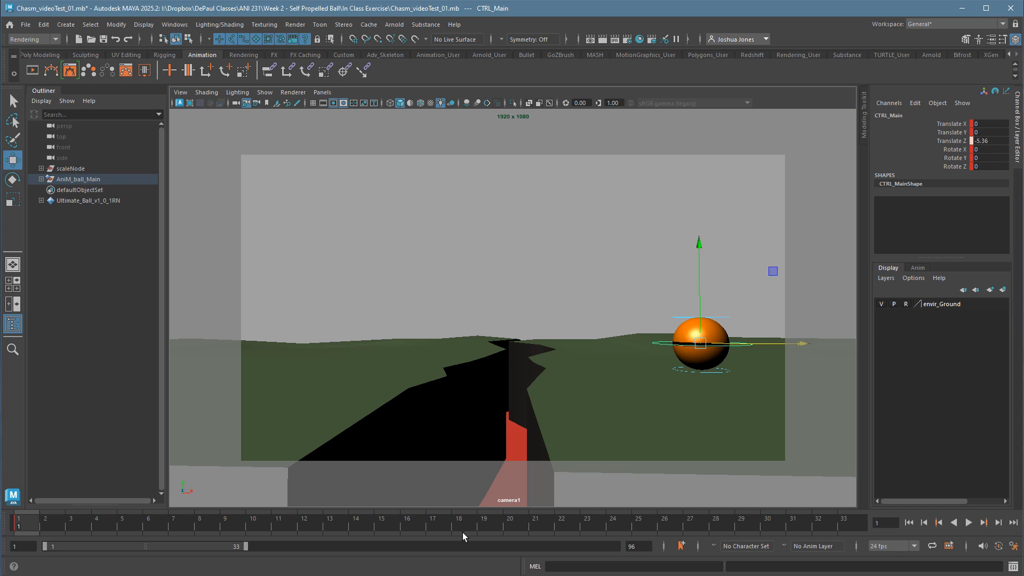
At frame 14, move the main control into the camera frame to about Translate Z -5.48 and key all ball controls.
{"action": "left_click", "coordinate": [356, 531]}
{"action": "key", "text": "space"}
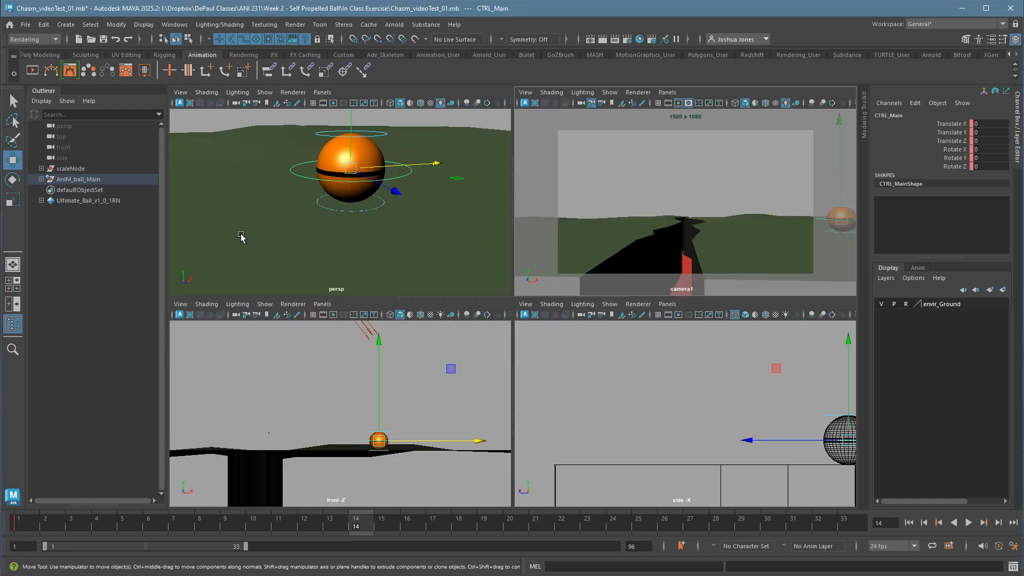
{"action": "key", "text": "space"}
{"action": "key", "text": "space"}
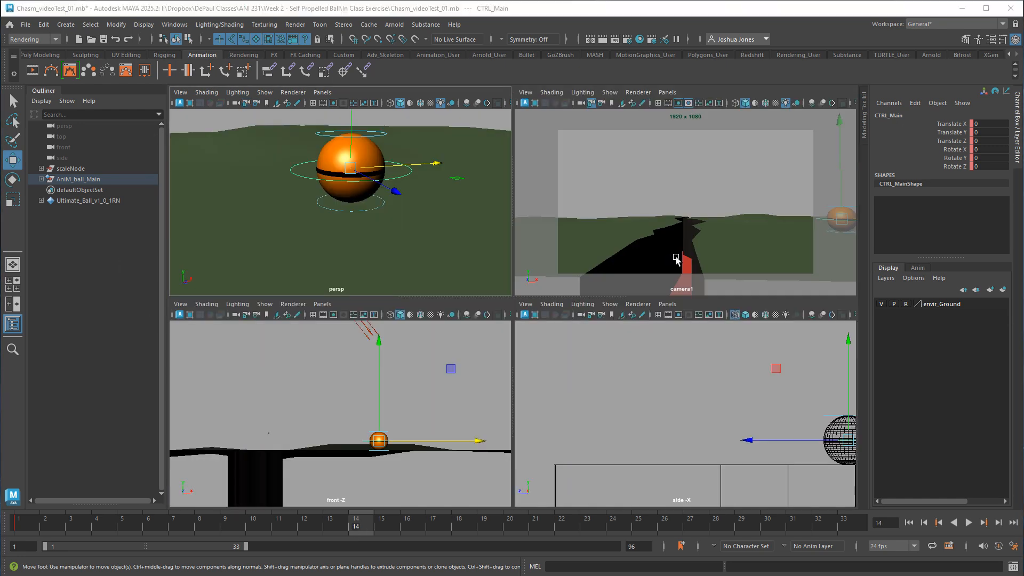
{"action": "key", "text": "space"}
{"action": "middle_click_drag", "start_coordinate": [681, 270], "coordinate": [531, 273]}
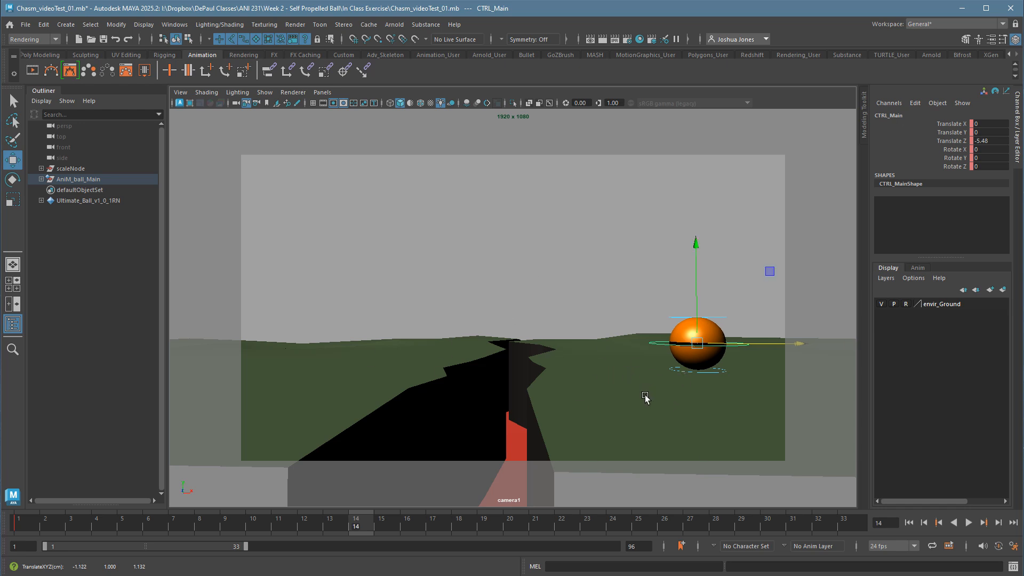
{"action": "left_click_drag", "start_coordinate": [643, 275], "coordinate": [717, 390]}
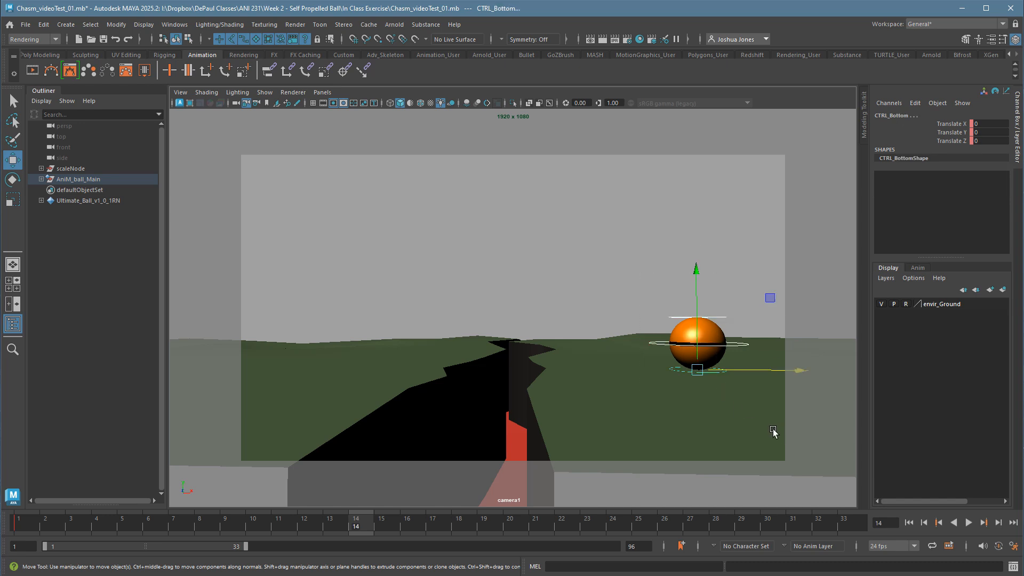
{"action": "key", "text": "s"}
{"action": "key", "text": "alt+v"}
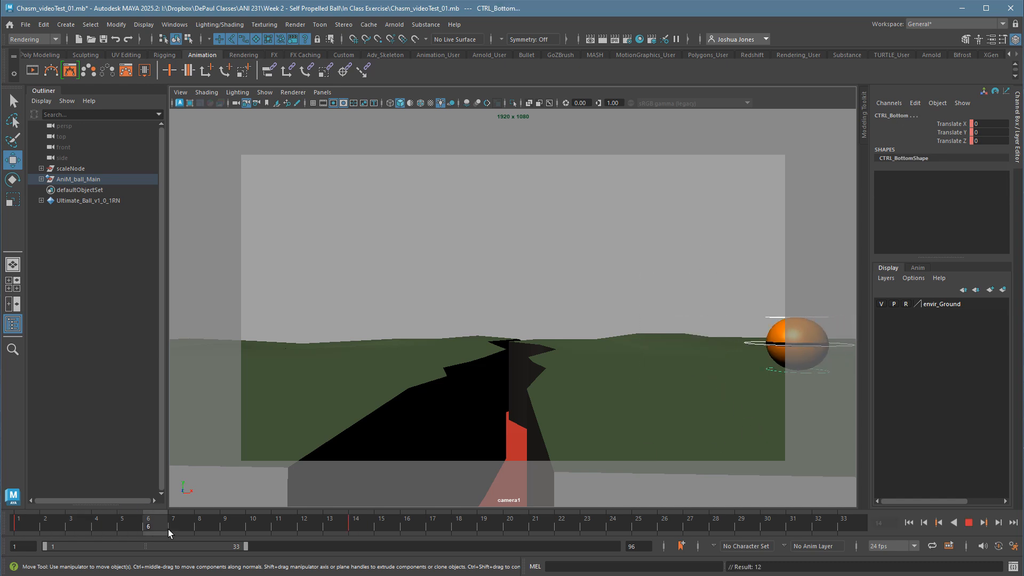
{"action": "left_click_drag", "start_coordinate": [168, 530], "coordinate": [356, 527]}
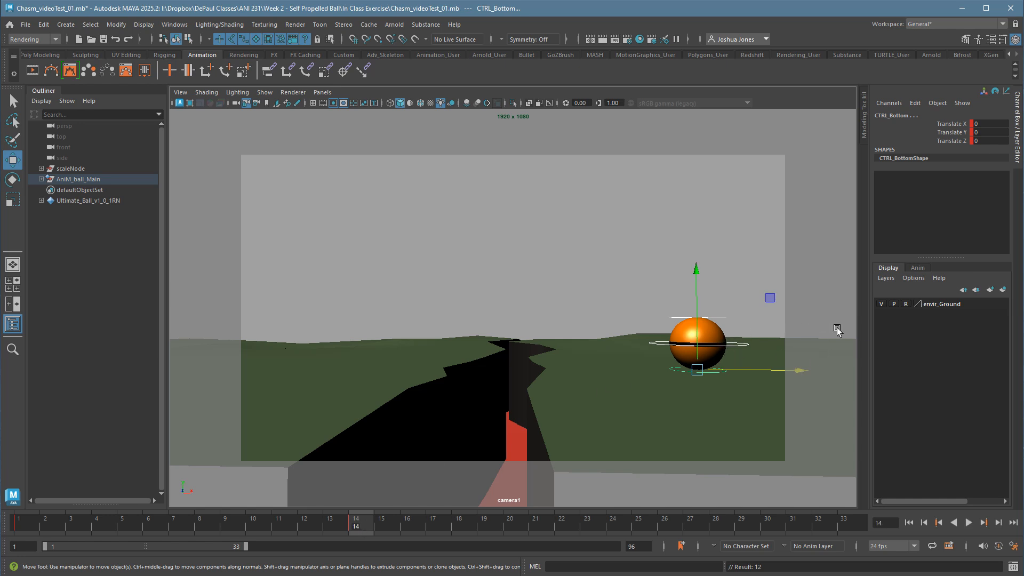
At frame 7, raise the ball's main control to about Translate Y 4.2 and key all ball controls.
{"action": "left_click", "coordinate": [176, 527]}
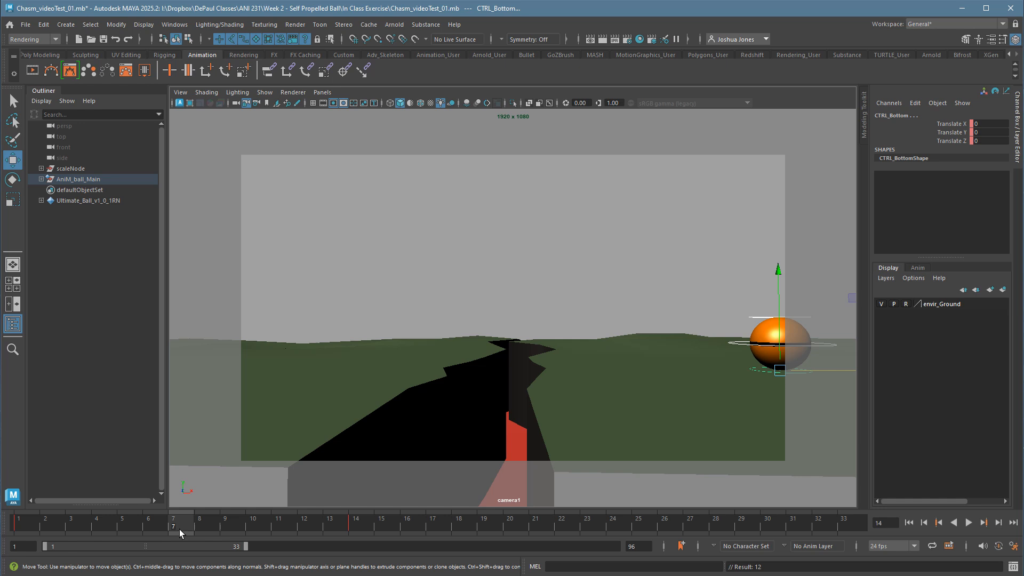
{"action": "left_click", "coordinate": [745, 350]}
{"action": "left_click_drag", "start_coordinate": [787, 306], "coordinate": [789, 195]}
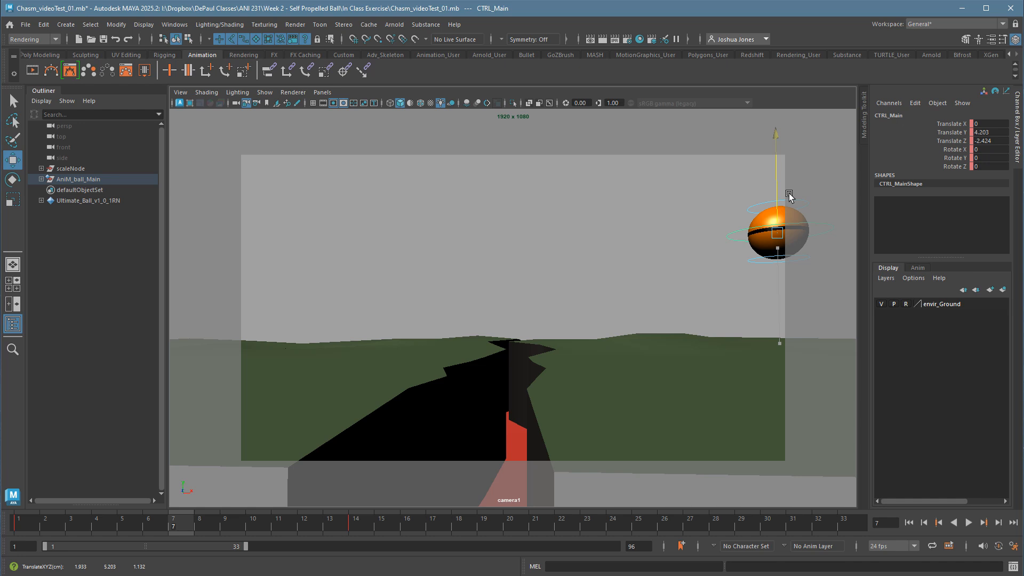
{"action": "left_click_drag", "start_coordinate": [718, 188], "coordinate": [827, 306]}
{"action": "key", "text": "s"}
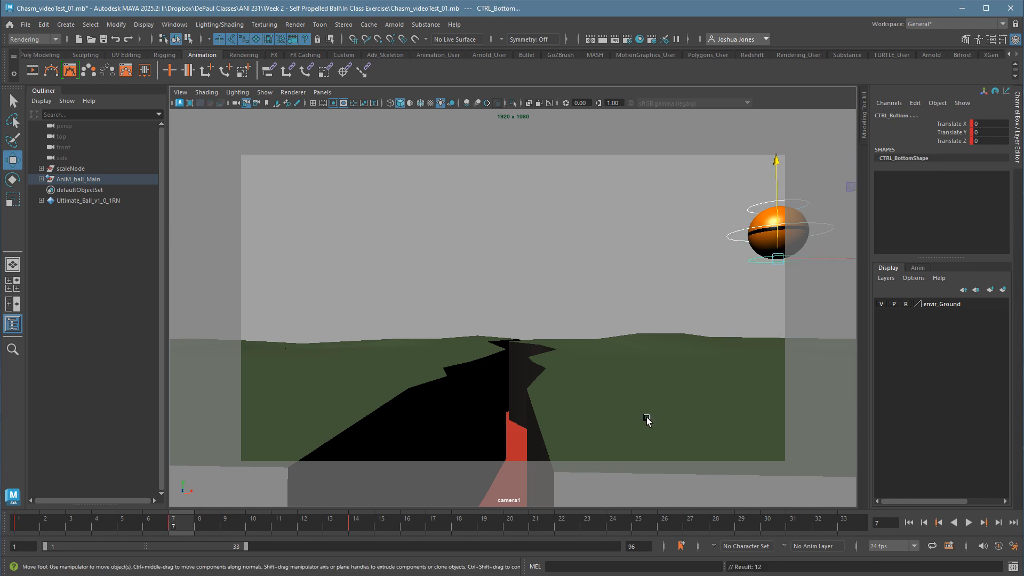
Play the ball's hop into the camera frame several times from frame 1 to examine its timing.
{"action": "key", "text": "alt+v"}
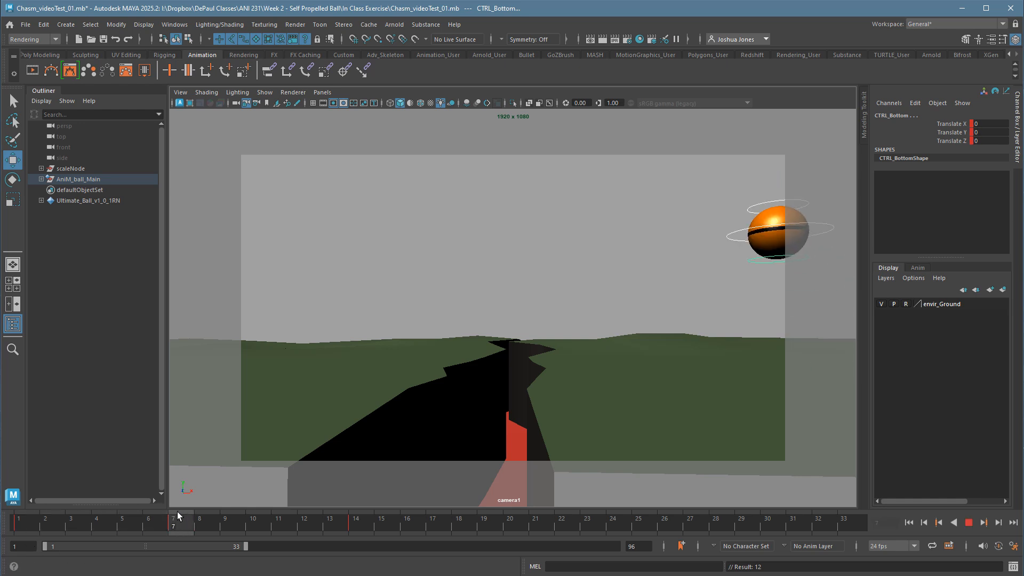
{"action": "left_click", "coordinate": [27, 527]}
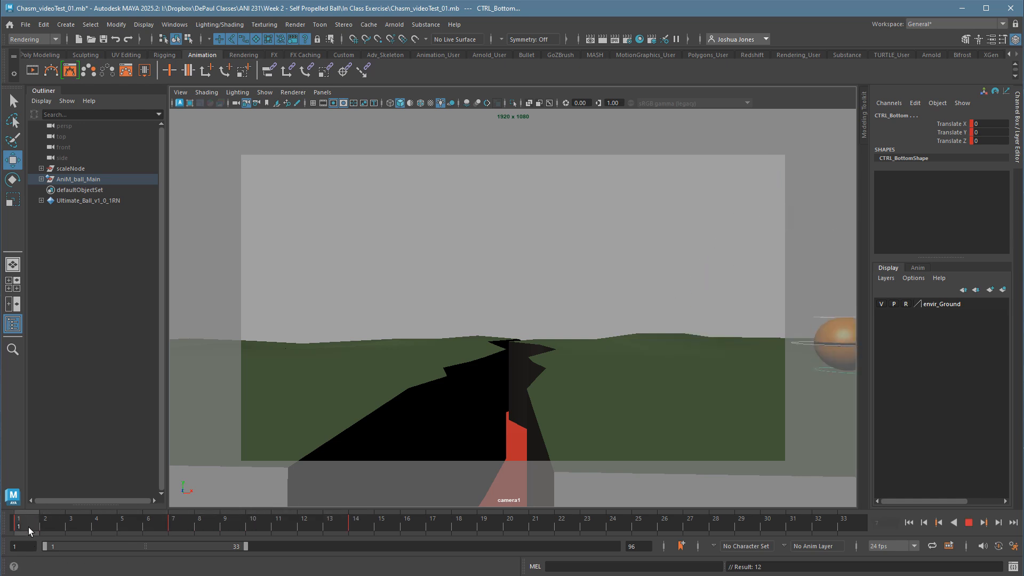
{"action": "key", "text": "alt+v"}
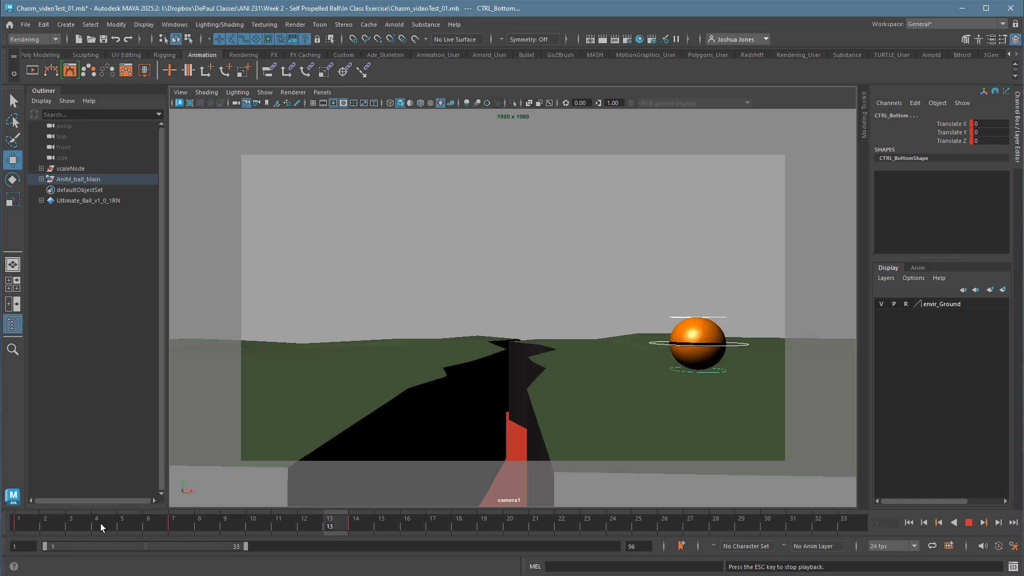
{"action": "key", "text": "alt+v"}
{"action": "left_click", "coordinate": [30, 530]}
{"action": "key", "text": "alt+v"}
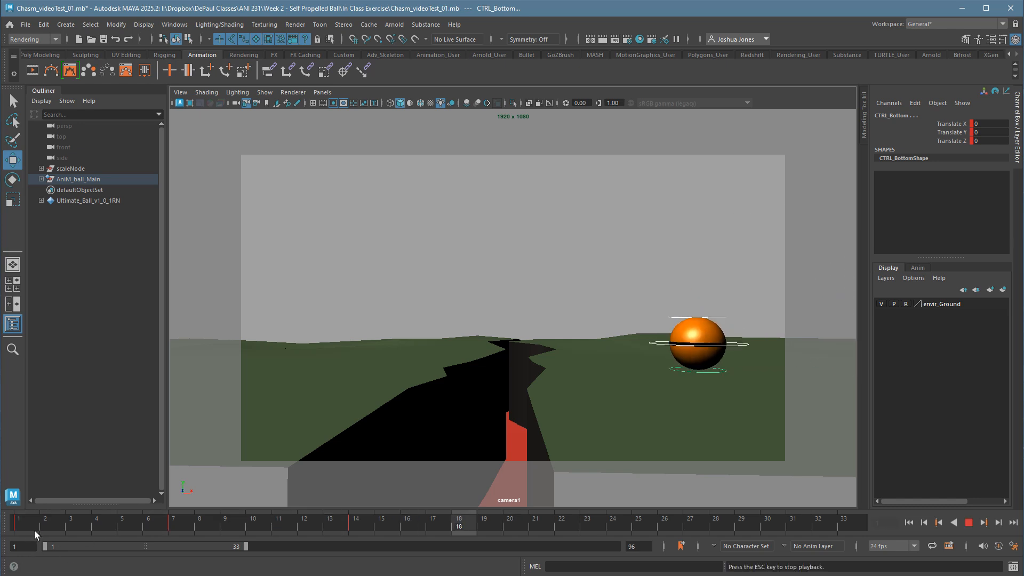
{"action": "left_click", "coordinate": [34, 531]}
{"action": "key", "text": "alt+v"}
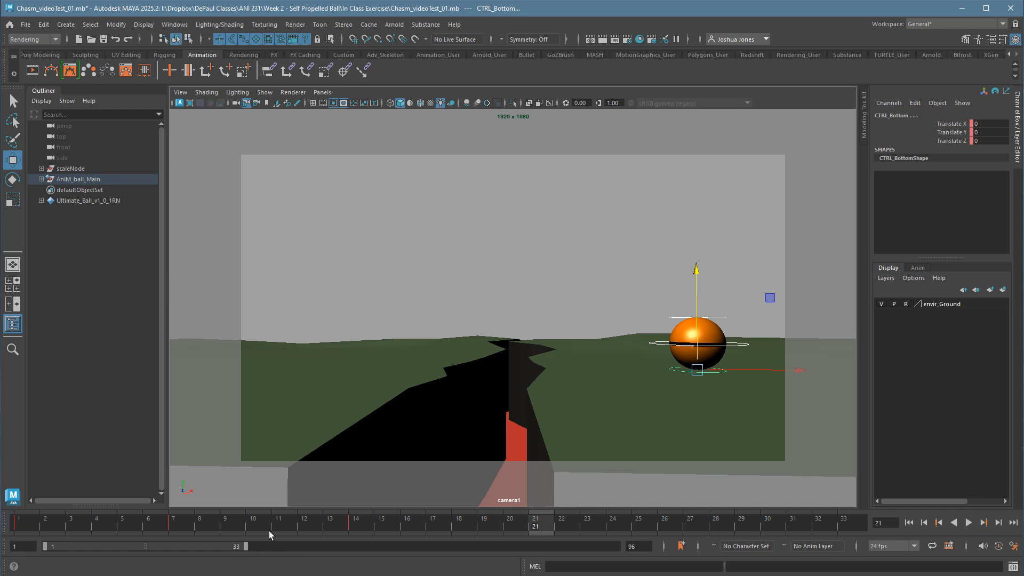
Try shifting the ball's landing key from frame 14 to about frame 15 to retime the hop.
{"action": "left_click", "coordinate": [334, 522]}
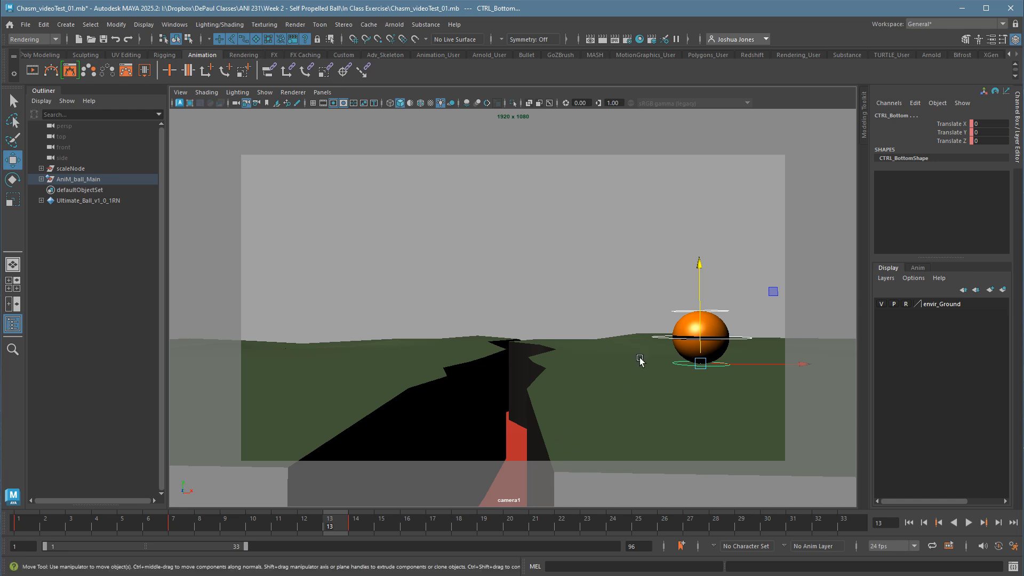
{"action": "left_click_drag", "start_coordinate": [127, 523], "coordinate": [422, 532], "text": "shift"}
{"action": "left_click", "coordinate": [484, 525]}
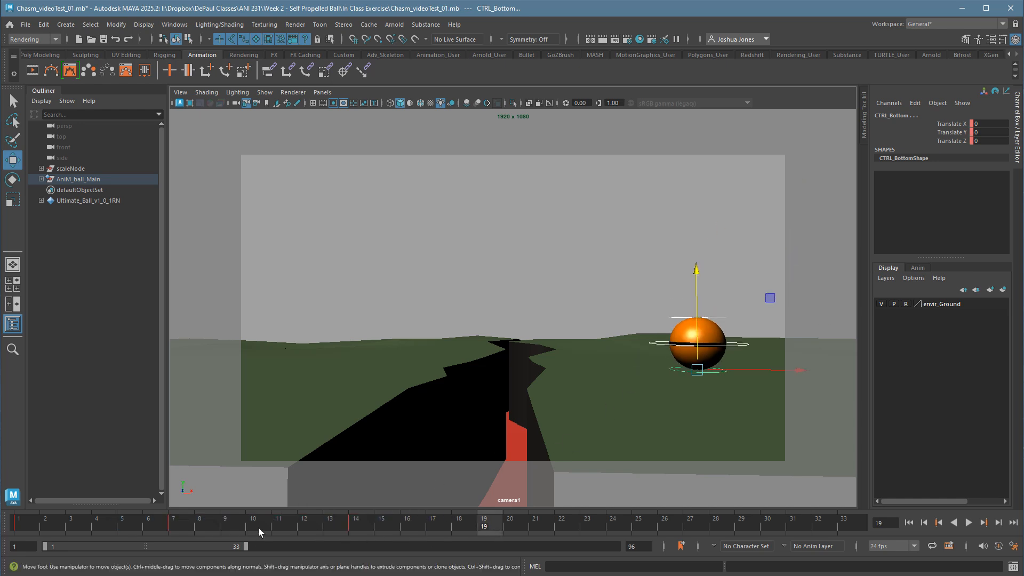
{"action": "left_click_drag", "start_coordinate": [126, 526], "coordinate": [427, 539], "text": "shift"}
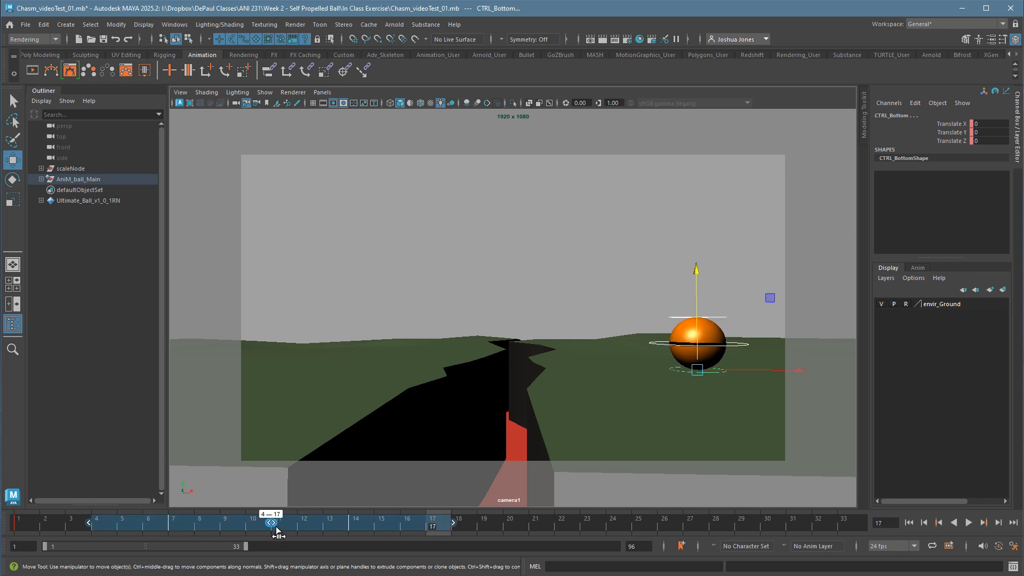
{"action": "left_click_drag", "start_coordinate": [277, 533], "coordinate": [440, 527]}
{"action": "left_click", "coordinate": [527, 525]}
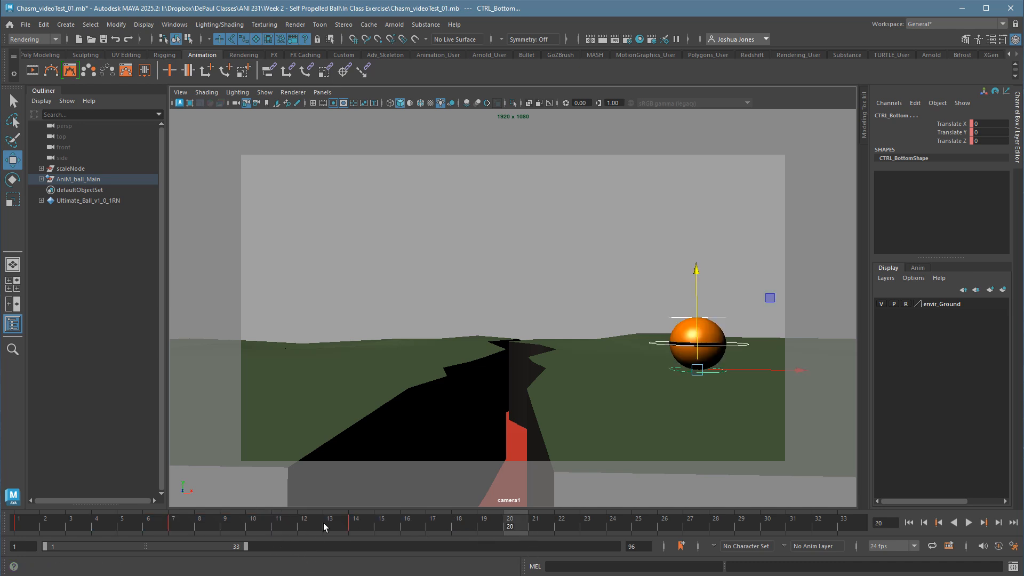
{"action": "mouse_move", "coordinate": [380, 532]}
{"action": "left_mouse_down"}
{"action": "mouse_move", "coordinate": [358, 528]}
{"action": "mouse_move", "coordinate": [379, 529]}
{"action": "left_mouse_up"}
{"action": "left_click_drag", "start_coordinate": [453, 526], "coordinate": [556, 532]}
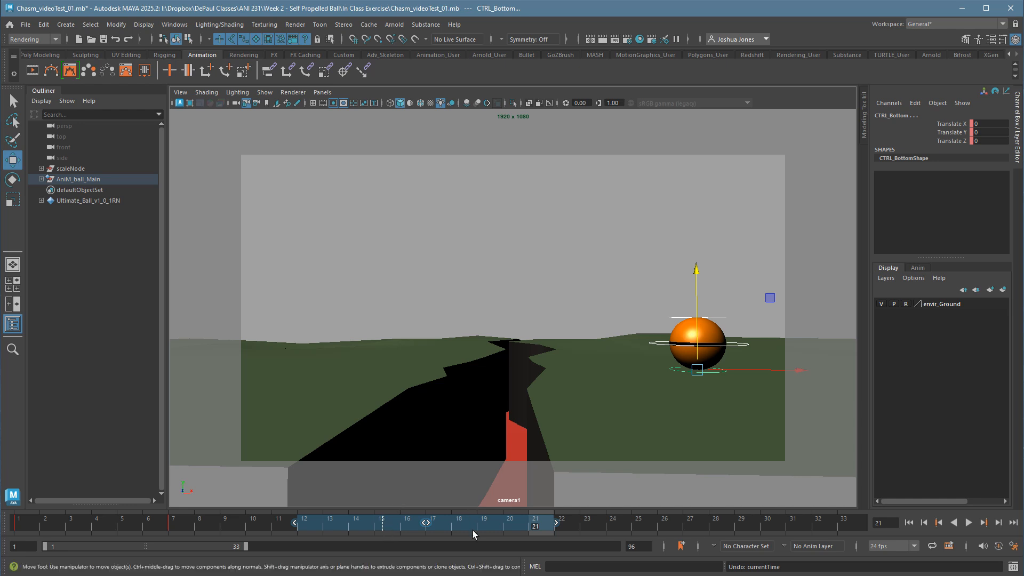
{"action": "left_click", "coordinate": [595, 525]}
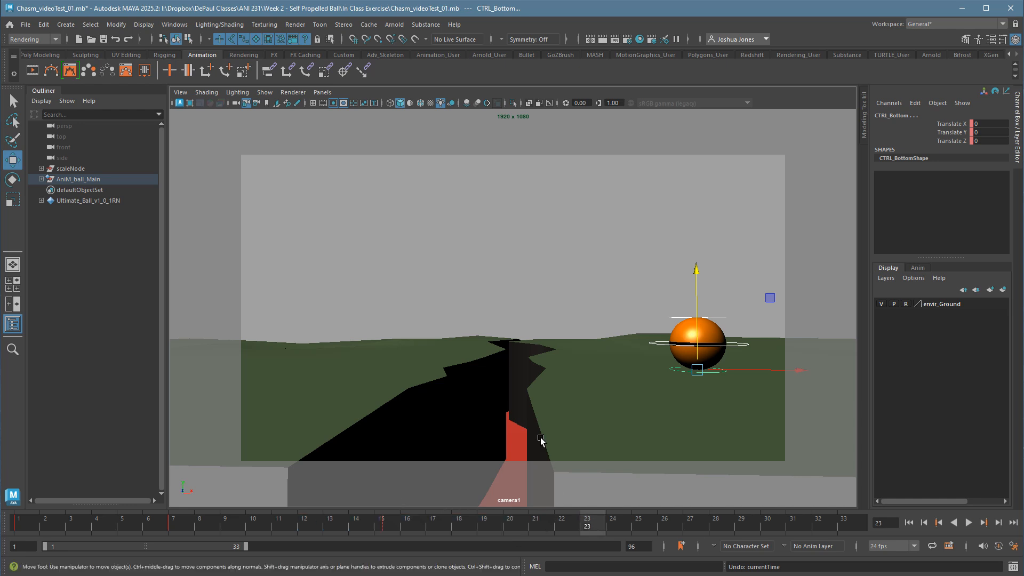
Snap the ball's main control keys to whole frames and move its landing key to frame 14.
{"action": "left_click", "coordinate": [569, 364]}
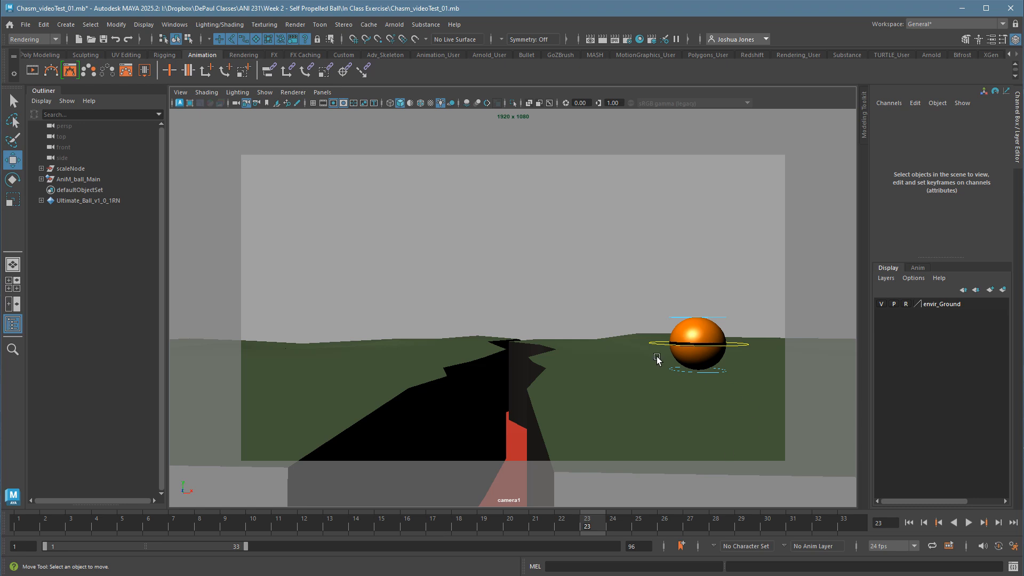
{"action": "left_click", "coordinate": [667, 342]}
{"action": "mouse_move", "coordinate": [396, 535]}
{"action": "left_mouse_down"}
{"action": "mouse_move", "coordinate": [411, 529]}
{"action": "mouse_move", "coordinate": [377, 532]}
{"action": "mouse_move", "coordinate": [404, 536]}
{"action": "mouse_move", "coordinate": [405, 549]}
{"action": "left_mouse_up"}
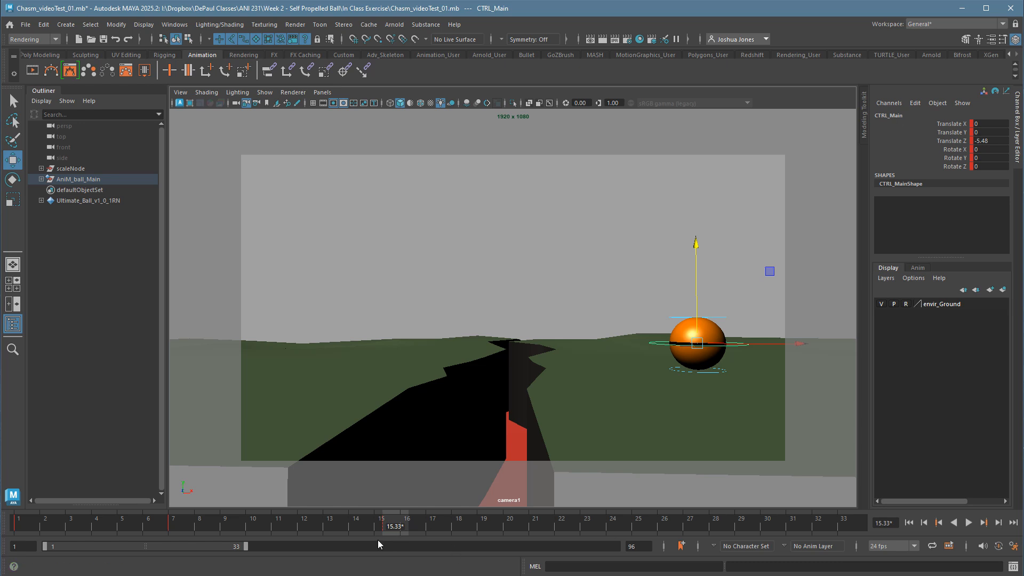
{"action": "left_click", "coordinate": [450, 530]}
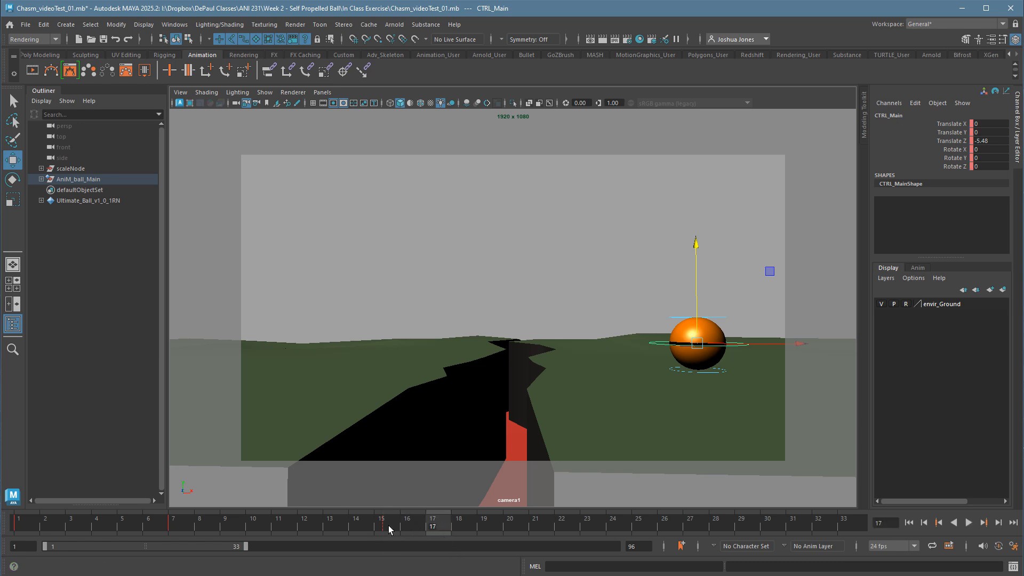
{"action": "left_click_drag", "start_coordinate": [133, 530], "coordinate": [496, 533], "text": "shift"}
{"action": "right_click", "coordinate": [379, 528]}
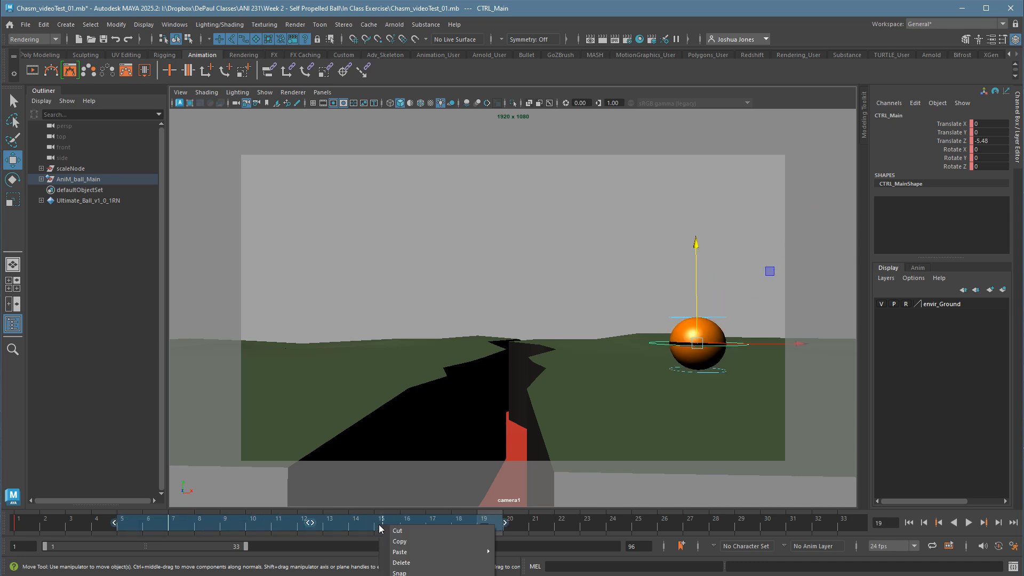
{"action": "left_click", "coordinate": [446, 572]}
{"action": "left_click", "coordinate": [573, 530]}
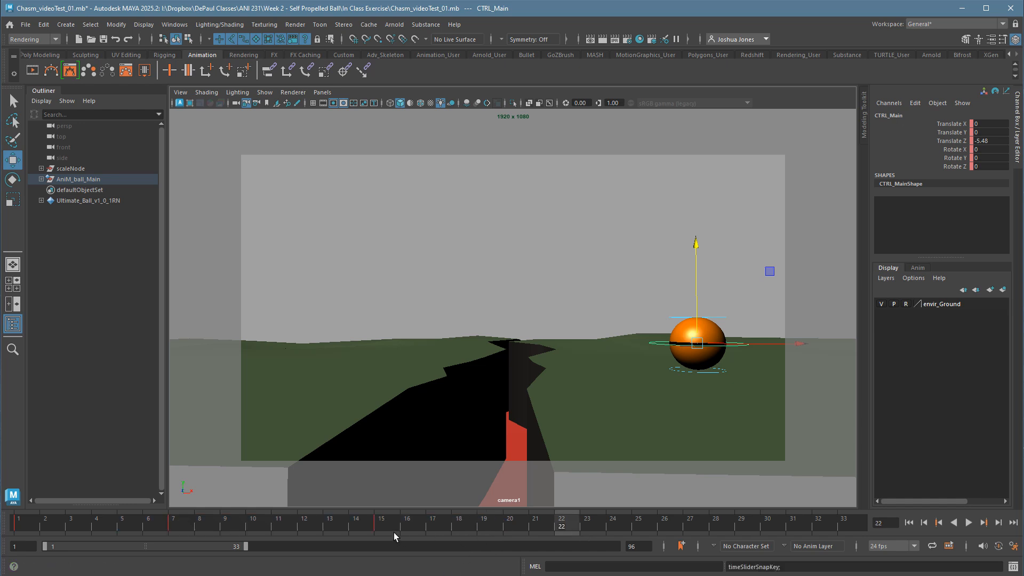
{"action": "left_click", "coordinate": [377, 523]}
{"action": "mouse_move", "coordinate": [337, 525]}
{"action": "left_mouse_down", "text": "shift"}
{"action": "mouse_move", "coordinate": [411, 526]}
{"action": "mouse_move", "coordinate": [360, 527]}
{"action": "mouse_move", "coordinate": [380, 527]}
{"action": "mouse_move", "coordinate": [369, 527]}
{"action": "left_mouse_up", "text": "shift"}
{"action": "left_click", "coordinate": [460, 527]}
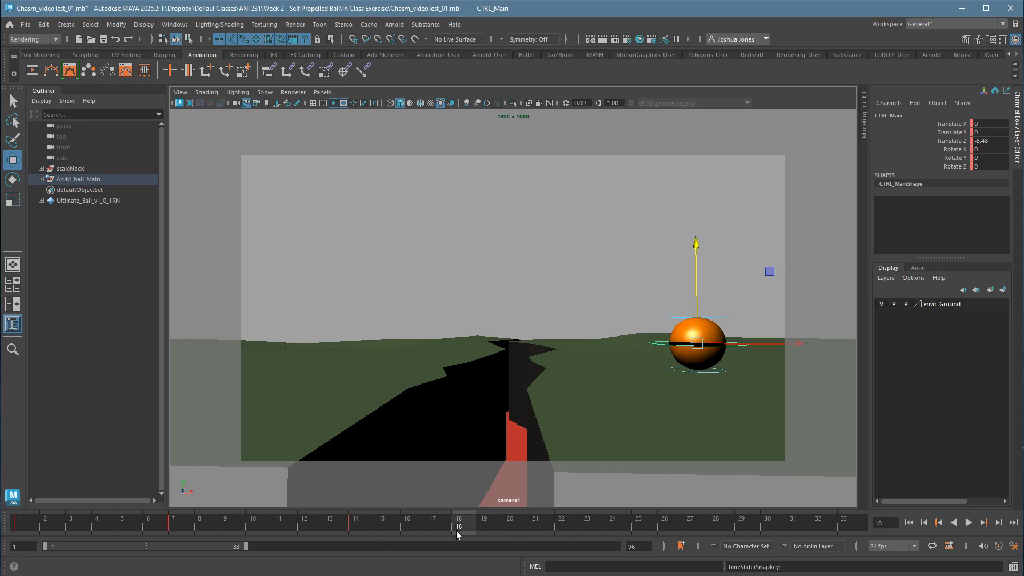
At frame 20, move the main control toward the chasm to about Translate Z -7.002 and key all ball controls.
{"action": "left_click", "coordinate": [513, 532]}
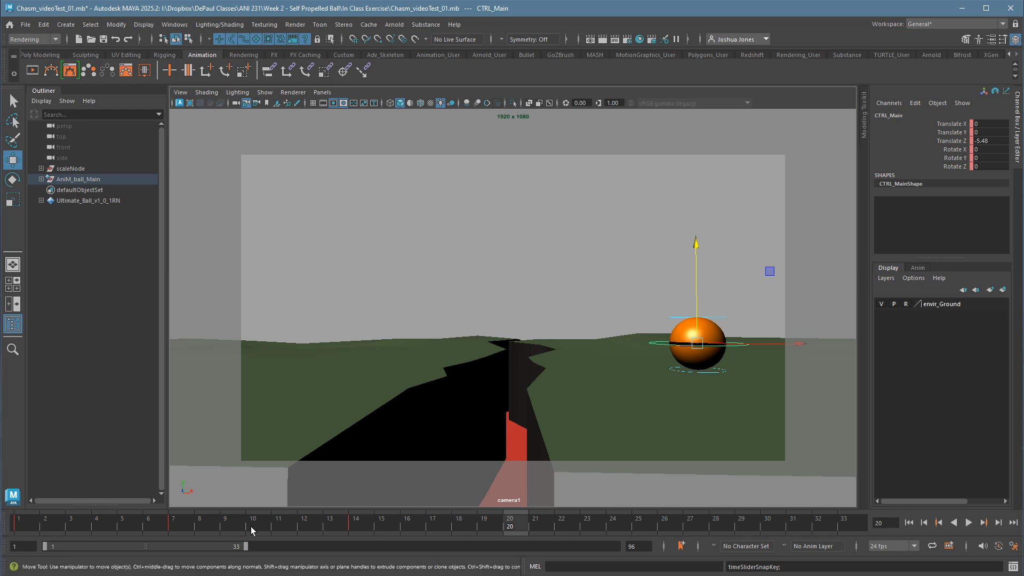
{"action": "left_click", "coordinate": [360, 532]}
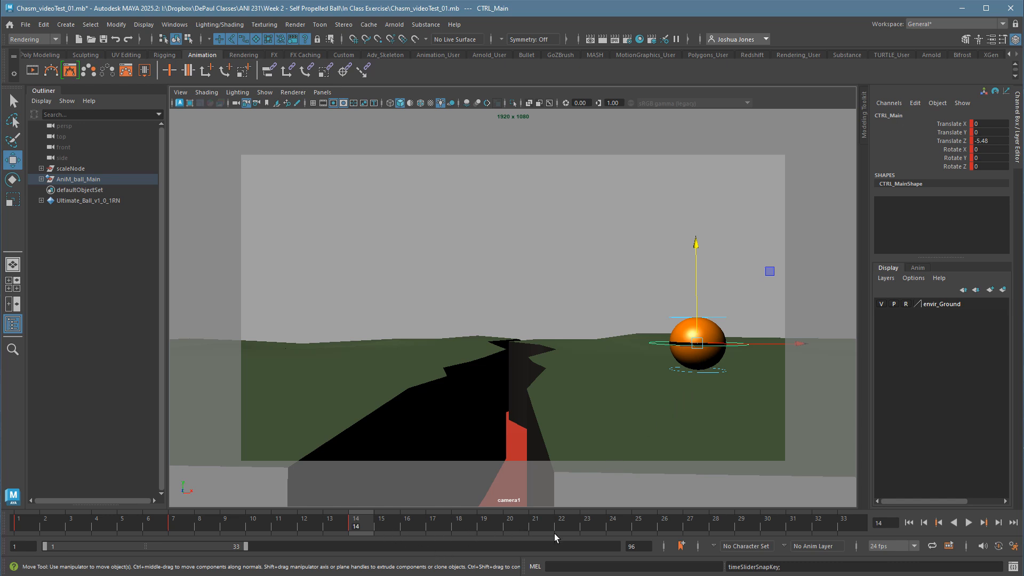
{"action": "left_click", "coordinate": [510, 527]}
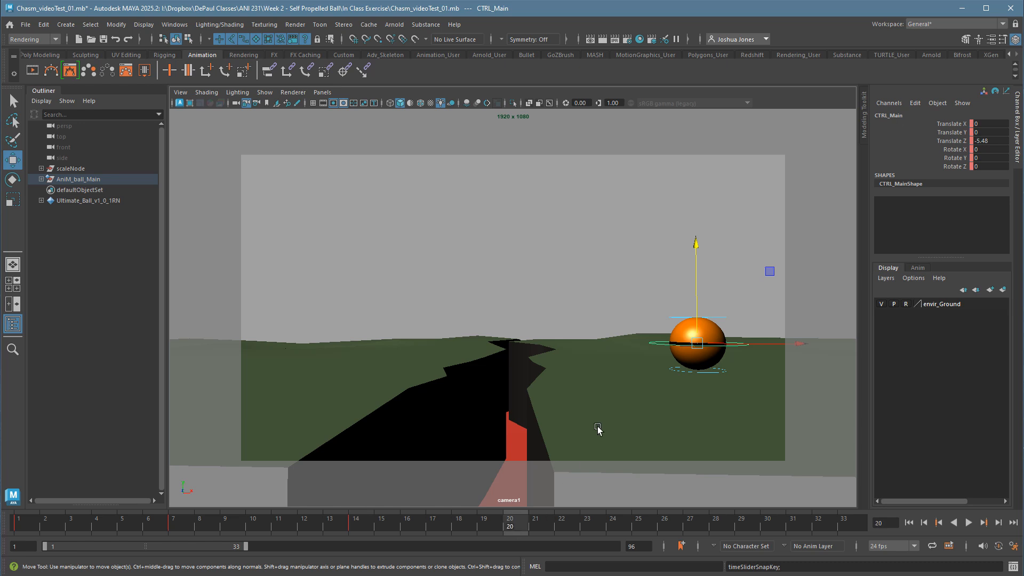
{"action": "left_click", "coordinate": [754, 361]}
{"action": "left_click", "coordinate": [749, 348]}
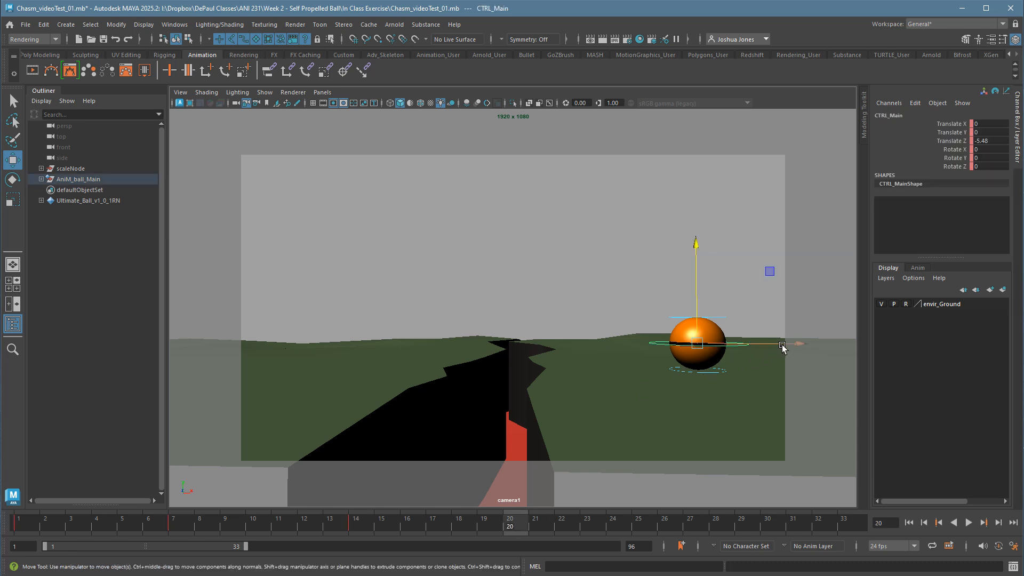
{"action": "left_click_drag", "start_coordinate": [782, 347], "coordinate": [741, 351]}
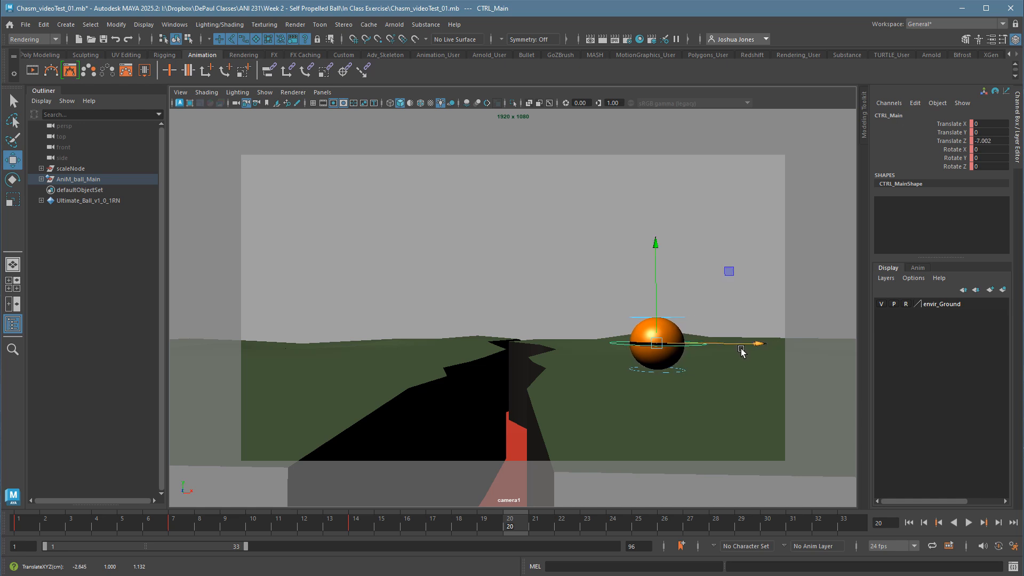
{"action": "left_click_drag", "start_coordinate": [569, 287], "coordinate": [739, 427]}
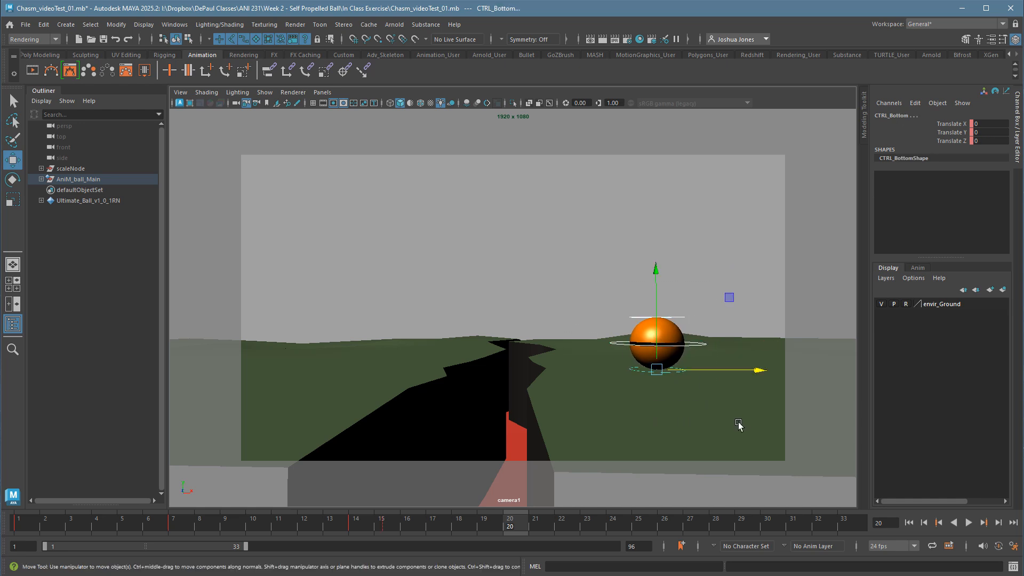
{"action": "key", "text": "s"}
At frame 25, move the main control slightly farther toward the chasm and key all ball controls.
{"action": "mouse_move", "coordinate": [531, 531]}
{"action": "left_mouse_down"}
{"action": "mouse_move", "coordinate": [568, 529]}
{"action": "mouse_move", "coordinate": [514, 532]}
{"action": "left_mouse_up"}
{"action": "left_click", "coordinate": [534, 529]}
{"action": "key", "text": "alt+period"}
{"action": "key", "text": "alt+period"}
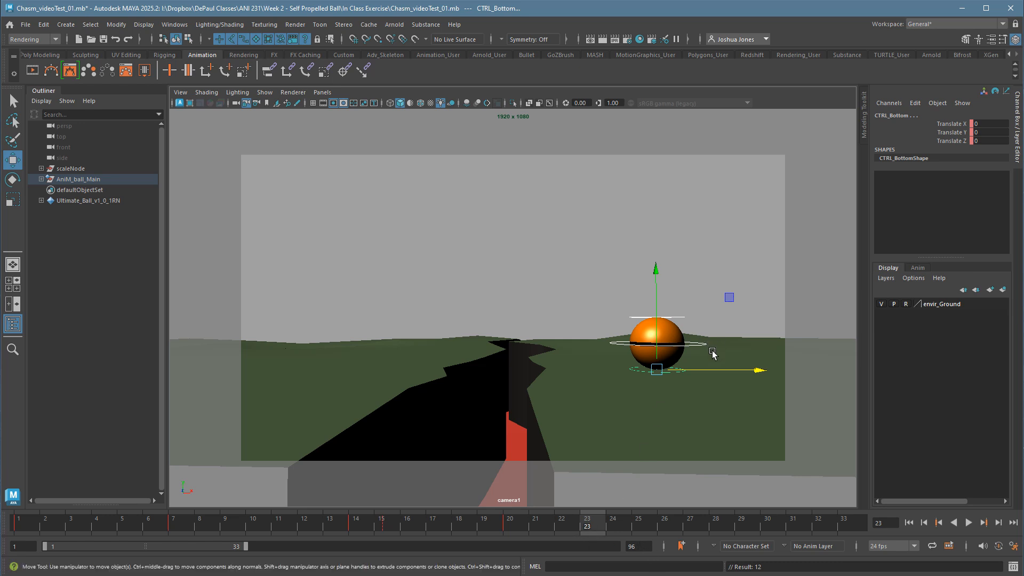
{"action": "left_click", "coordinate": [648, 531]}
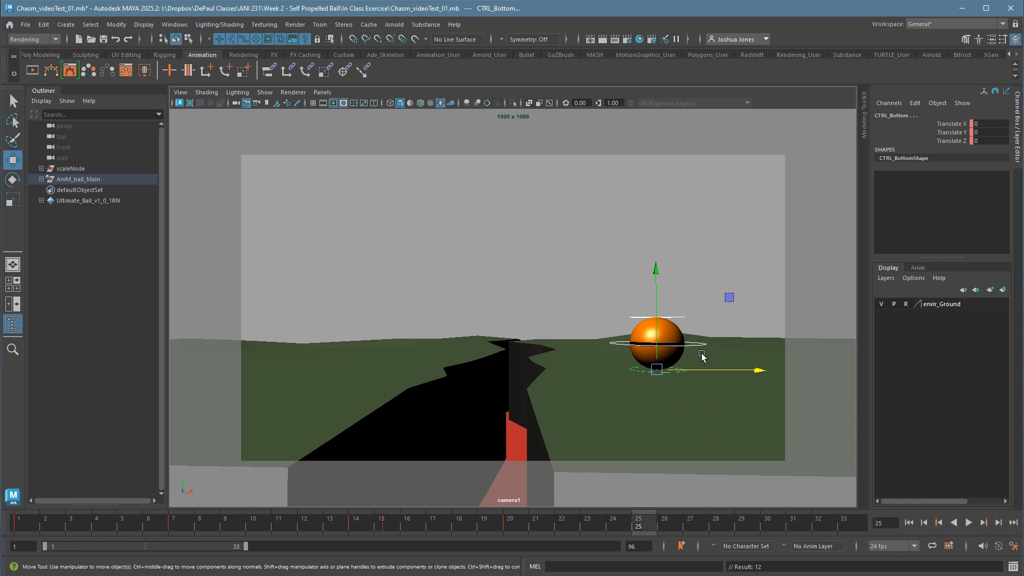
{"action": "left_click", "coordinate": [707, 344]}
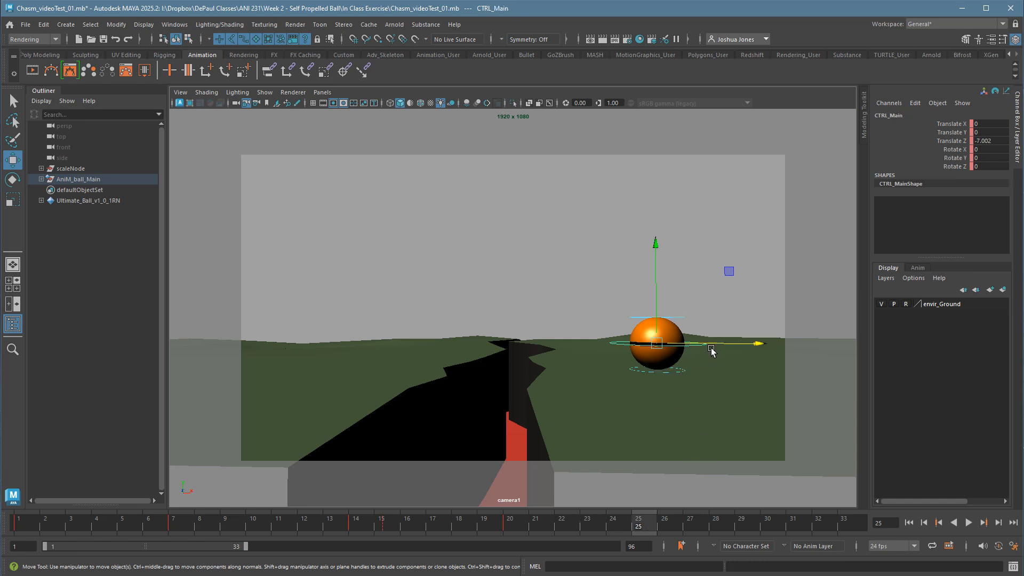
{"action": "left_click_drag", "start_coordinate": [726, 347], "coordinate": [714, 347]}
{"action": "left_click_drag", "start_coordinate": [584, 292], "coordinate": [745, 418]}
{"action": "key", "text": "s"}
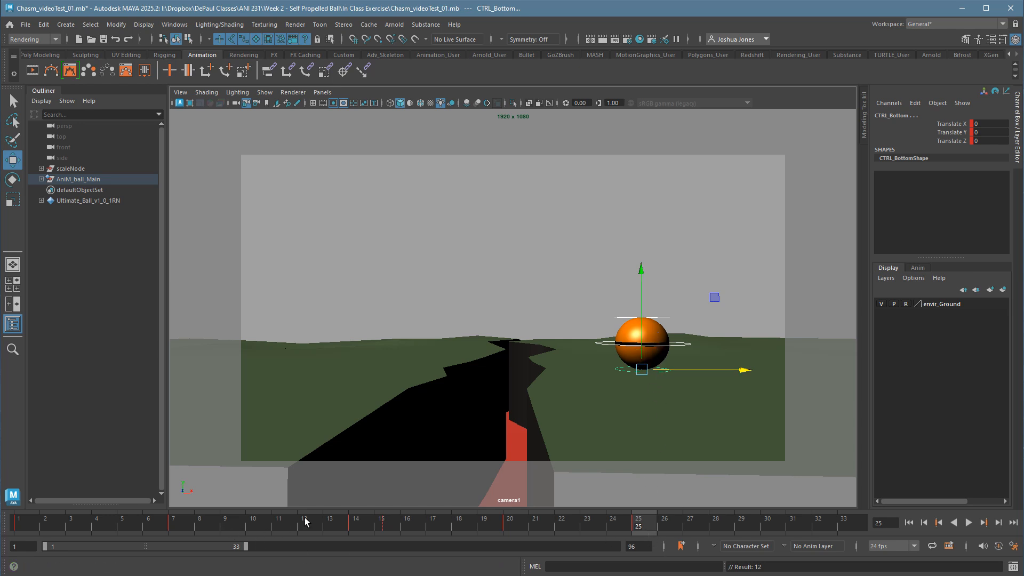
Snap all ball controls' keys between frames 13 and 17, move the stray frame 15 keys to frame 14, and play the animation.
{"action": "left_click", "coordinate": [391, 534]}
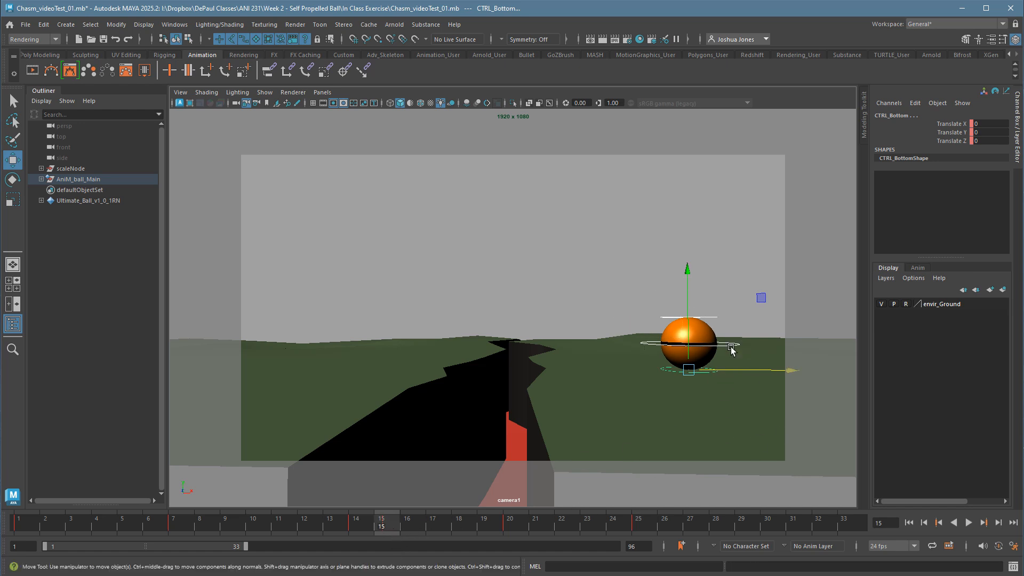
{"action": "left_click_drag", "start_coordinate": [346, 526], "coordinate": [435, 527], "text": "shift"}
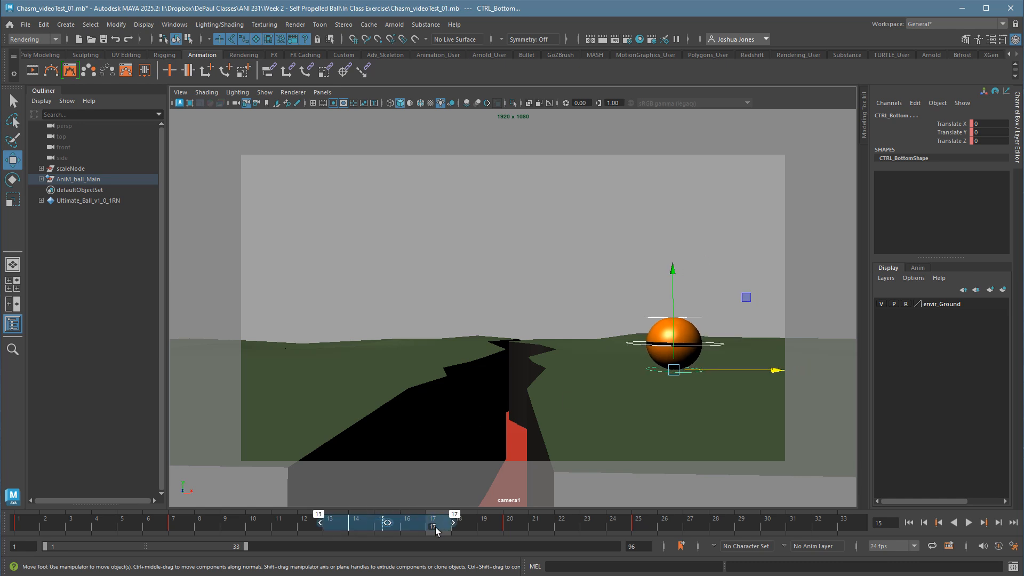
{"action": "right_click", "coordinate": [406, 529]}
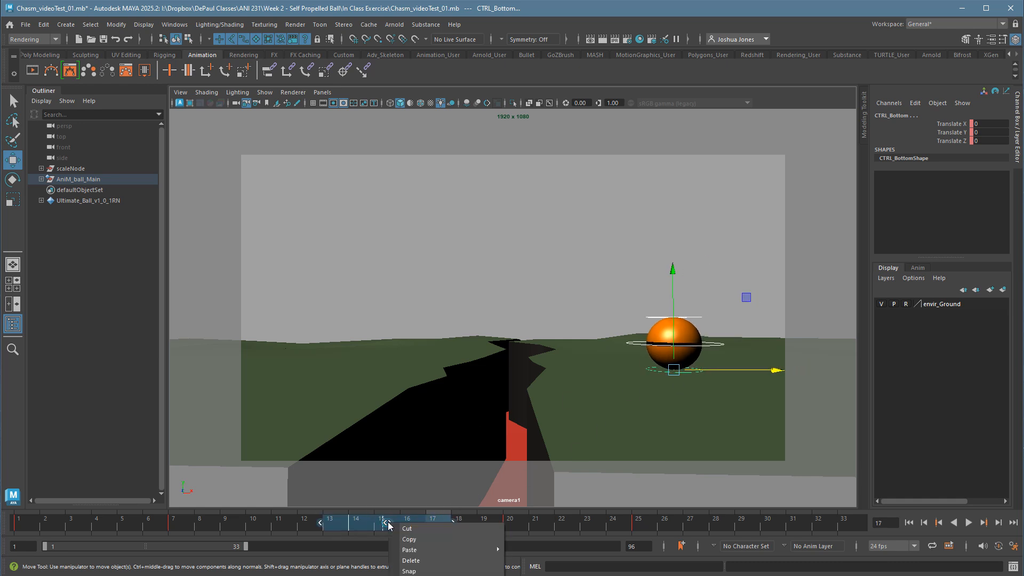
{"action": "left_click", "coordinate": [422, 570]}
{"action": "left_click", "coordinate": [387, 529]}
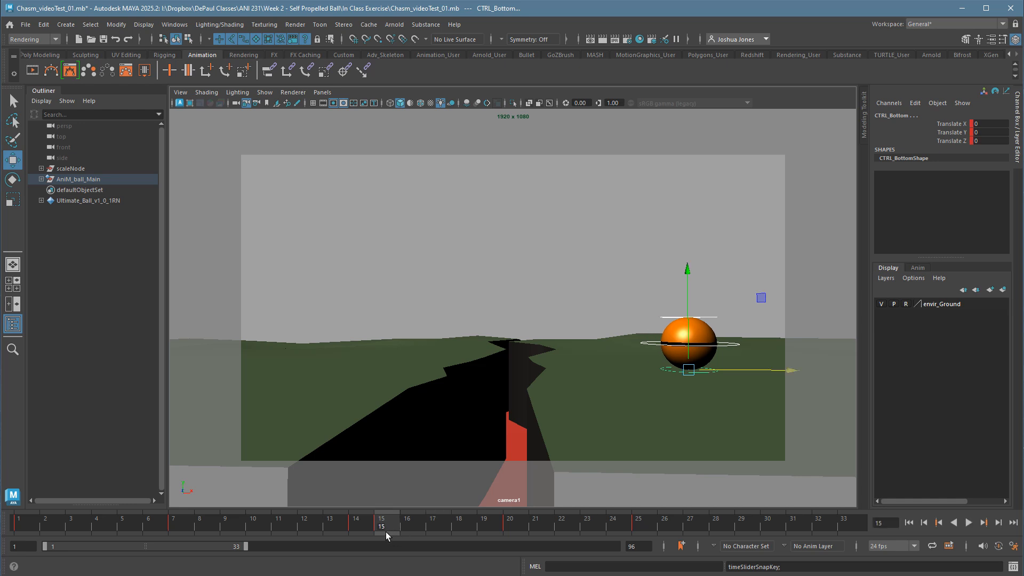
{"action": "left_click_drag", "start_coordinate": [367, 531], "coordinate": [396, 535], "text": "shift"}
{"action": "left_click", "coordinate": [446, 529]}
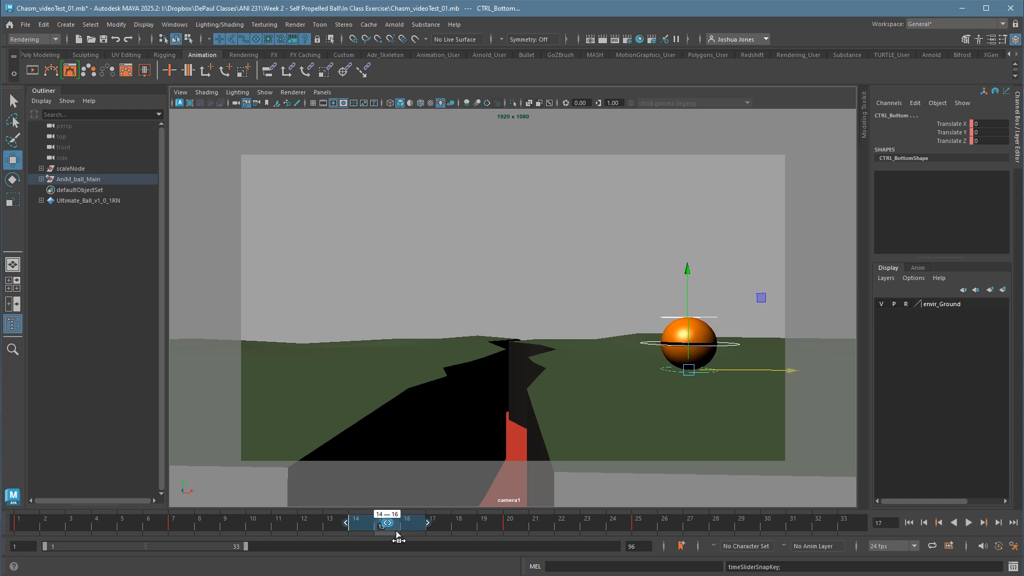
{"action": "left_click", "coordinate": [446, 528]}
{"action": "left_click", "coordinate": [521, 536]}
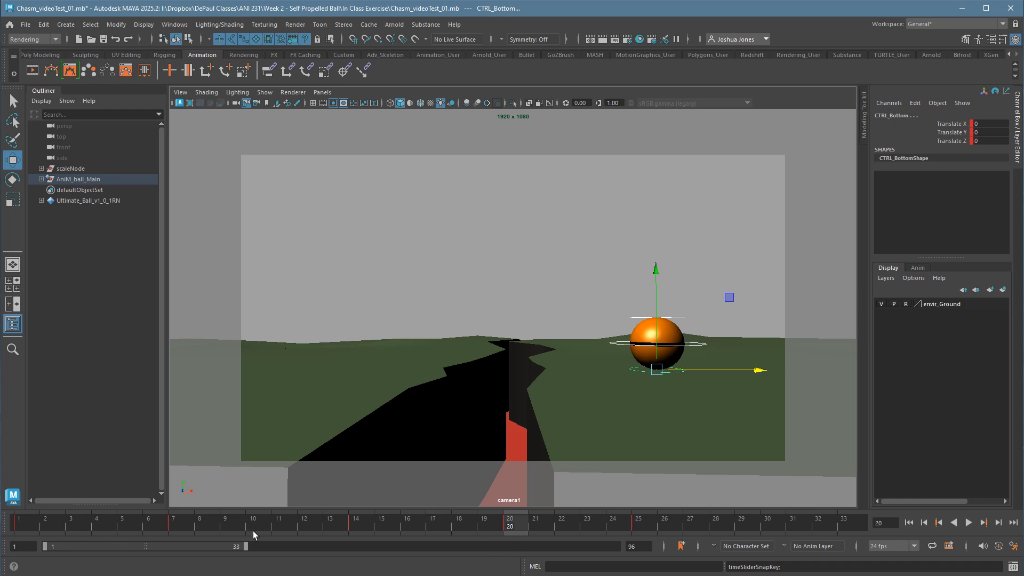
{"action": "key", "text": "alt+v"}
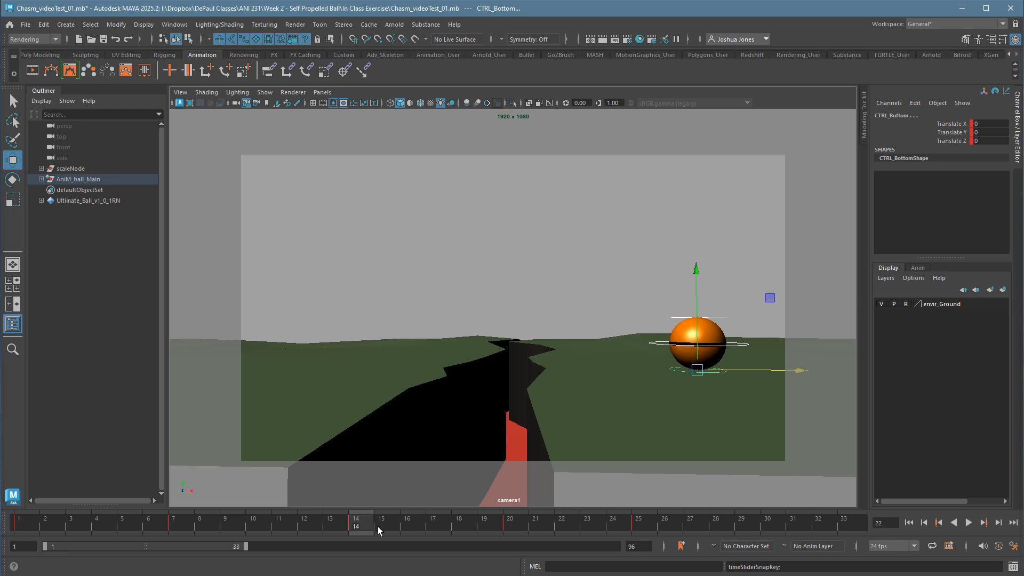
At frame 17, raise the main control to about Translate Y 1.04 and key all ball controls.
{"action": "left_click_drag", "start_coordinate": [357, 529], "coordinate": [433, 529]}
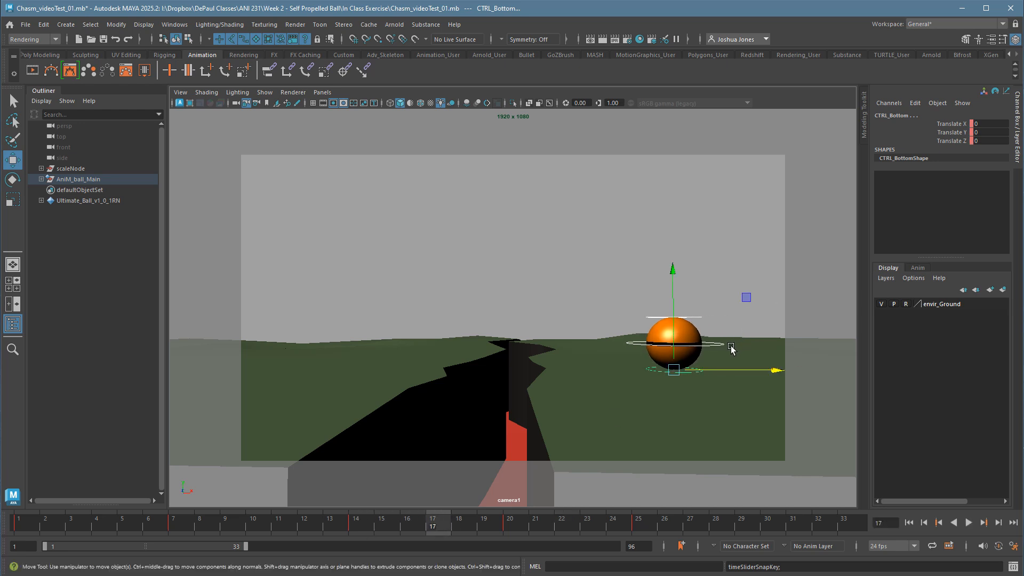
{"action": "left_click", "coordinate": [694, 337]}
{"action": "left_click_drag", "start_coordinate": [694, 337], "coordinate": [684, 301]}
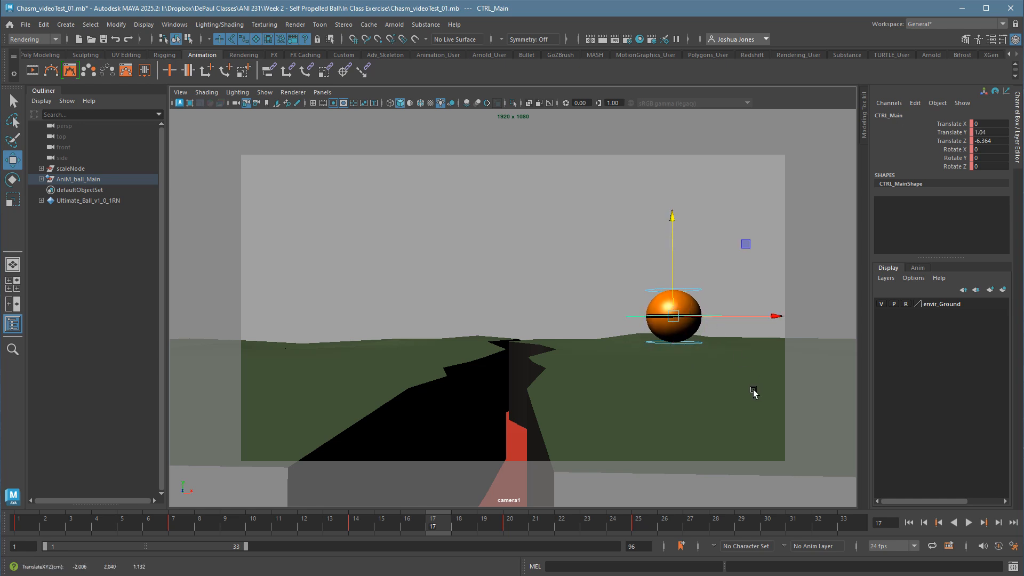
{"action": "left_click_drag", "start_coordinate": [618, 255], "coordinate": [736, 366]}
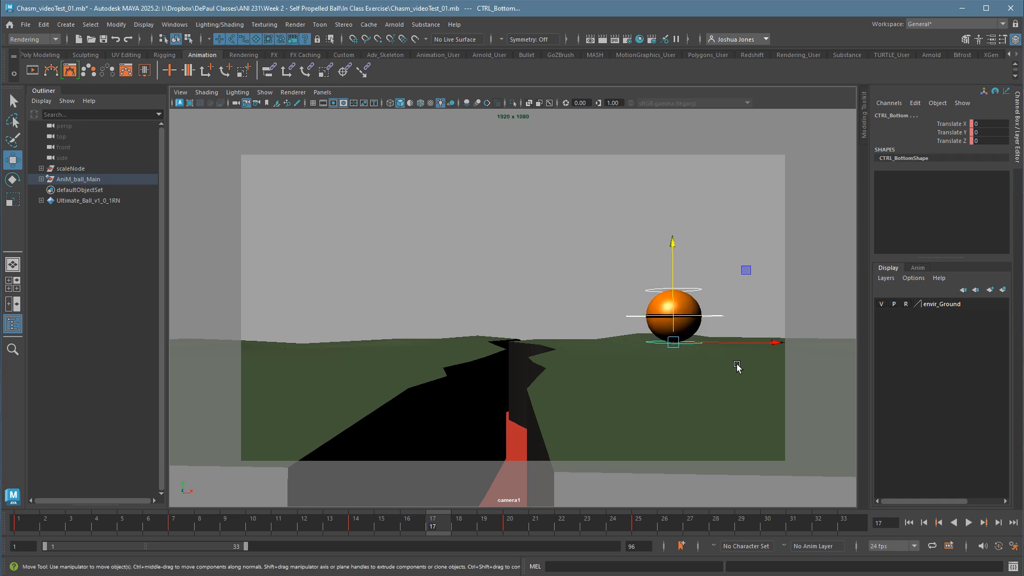
At frame 22, raise the main control to about Translate Y 0.859 and key all ball controls.
{"action": "left_click", "coordinate": [576, 535]}
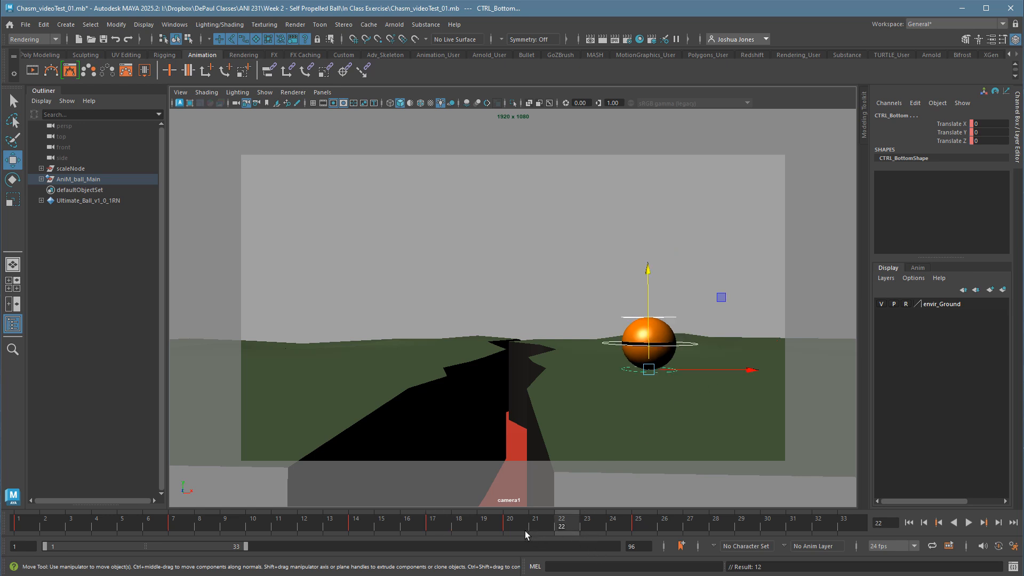
{"action": "left_click_drag", "start_coordinate": [525, 530], "coordinate": [635, 530]}
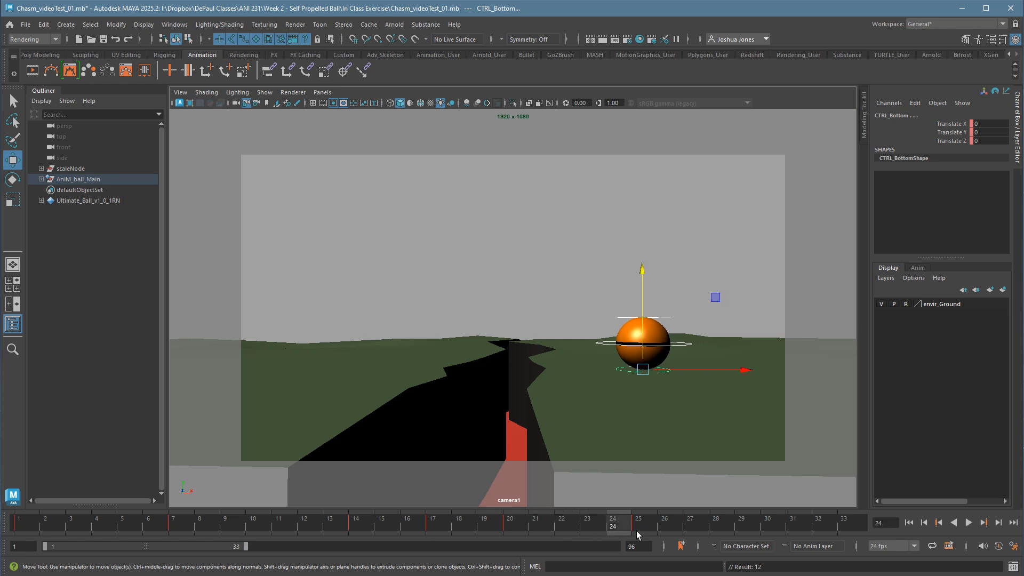
{"action": "left_click", "coordinate": [588, 534]}
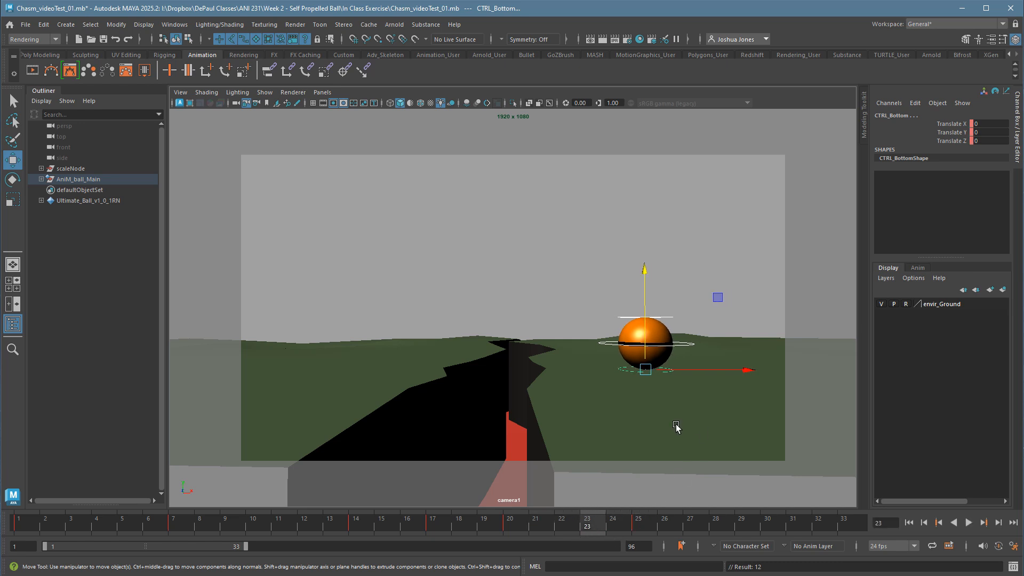
{"action": "left_click", "coordinate": [575, 528]}
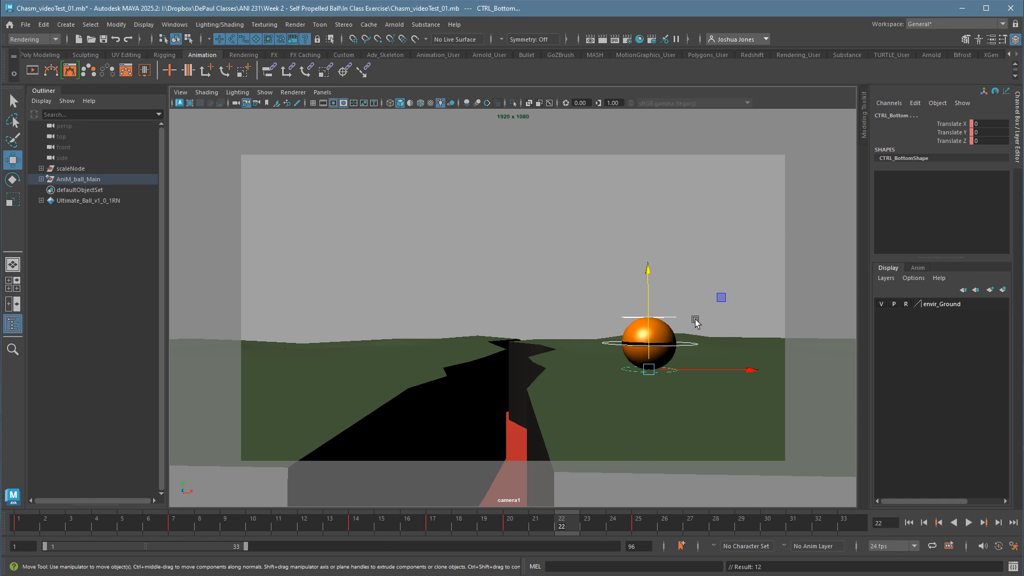
{"action": "left_click", "coordinate": [676, 345]}
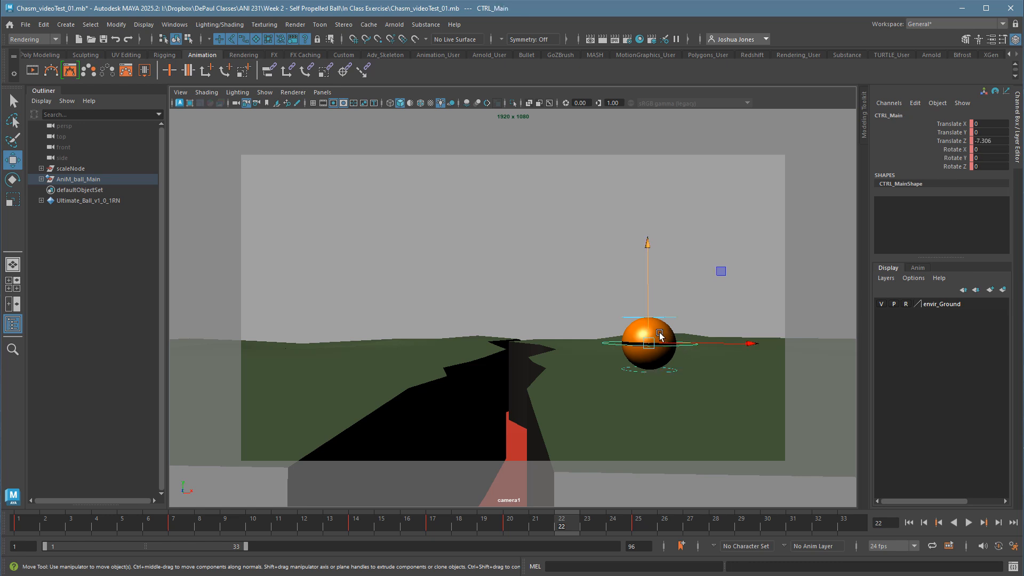
{"action": "middle_click_drag", "start_coordinate": [659, 334], "coordinate": [658, 309]}
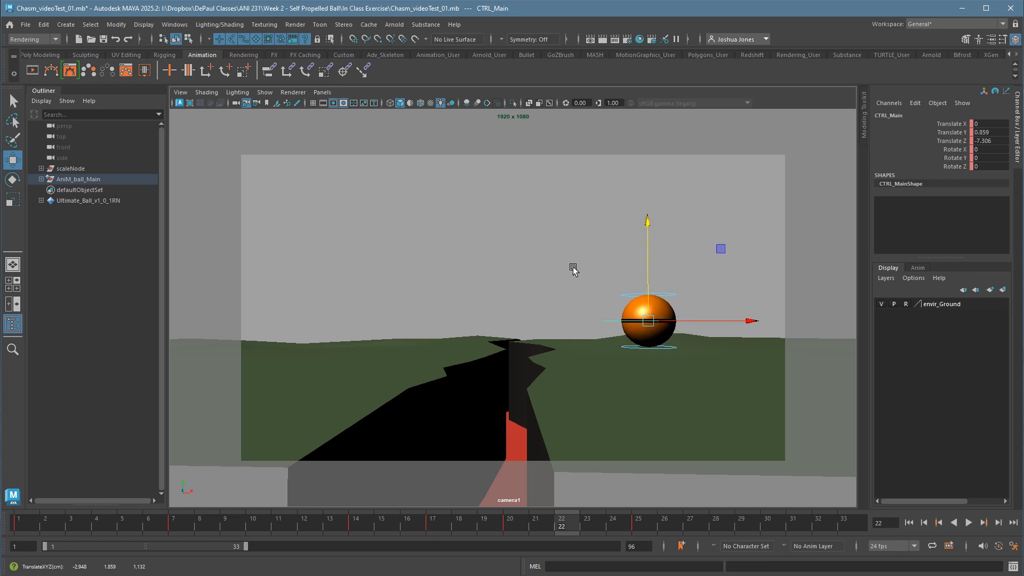
{"action": "left_click_drag", "start_coordinate": [558, 253], "coordinate": [763, 390]}
Move all ball controls' frame 25 keys to frame 24 and play the animation from frame 1.
{"action": "left_click_drag", "start_coordinate": [619, 533], "coordinate": [633, 536]}
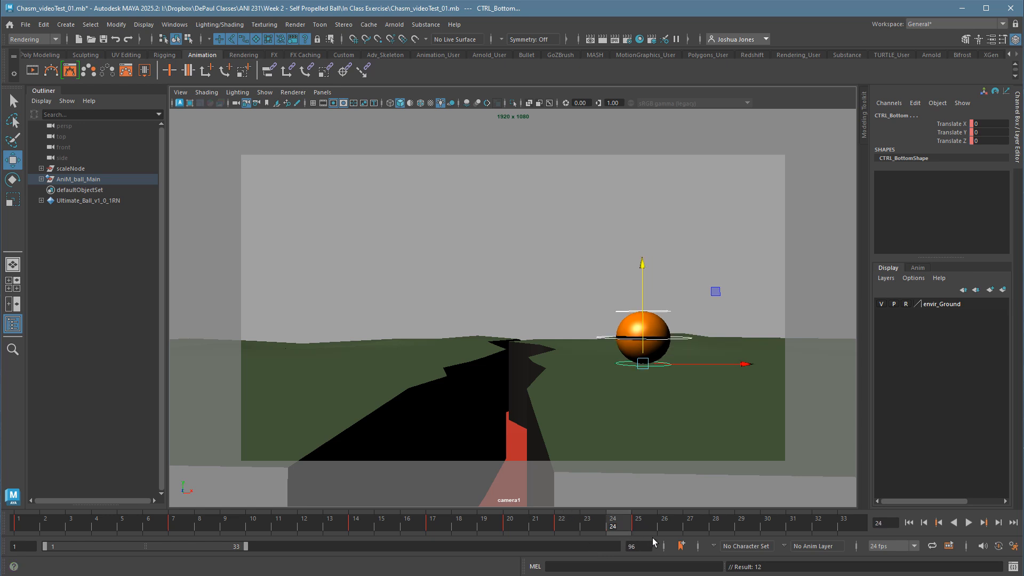
{"action": "left_click", "coordinate": [551, 533]}
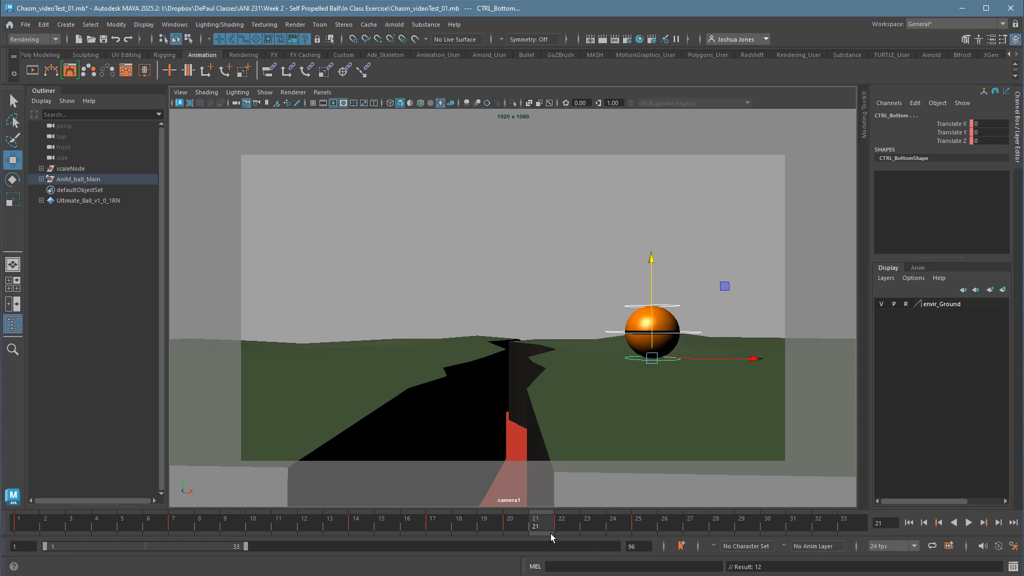
{"action": "left_click", "coordinate": [622, 528]}
{"action": "mouse_move", "coordinate": [622, 528]}
{"action": "left_mouse_down", "text": "shift"}
{"action": "mouse_move", "coordinate": [655, 531]}
{"action": "mouse_move", "coordinate": [620, 530]}
{"action": "left_mouse_up", "text": "shift"}
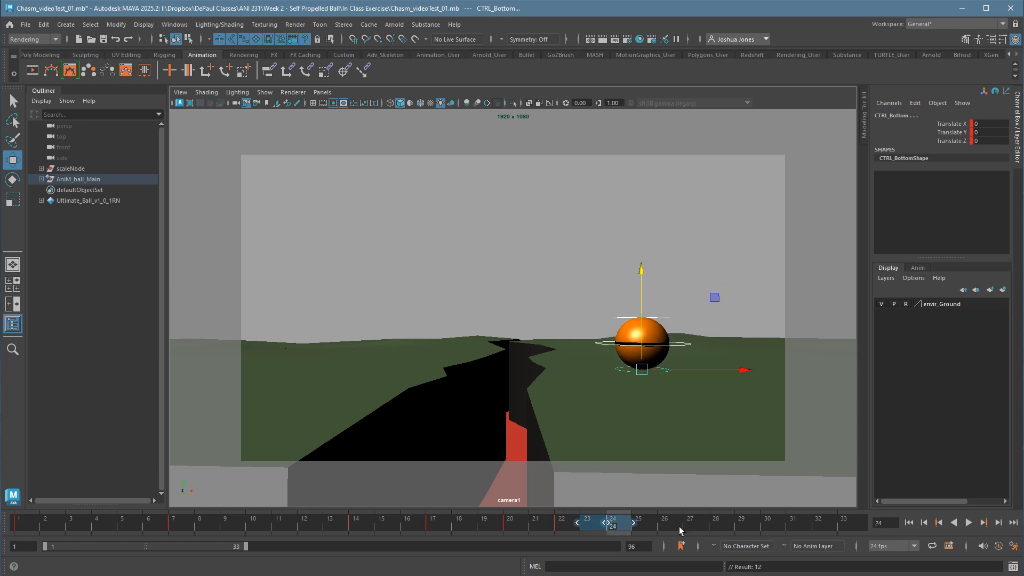
{"action": "left_click", "coordinate": [680, 527]}
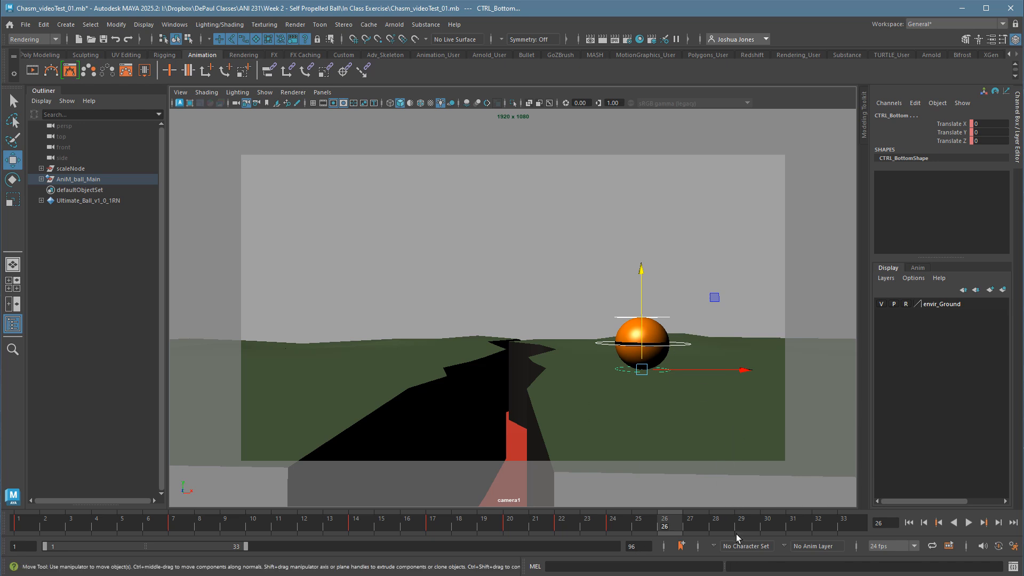
{"action": "left_click", "coordinate": [19, 526]}
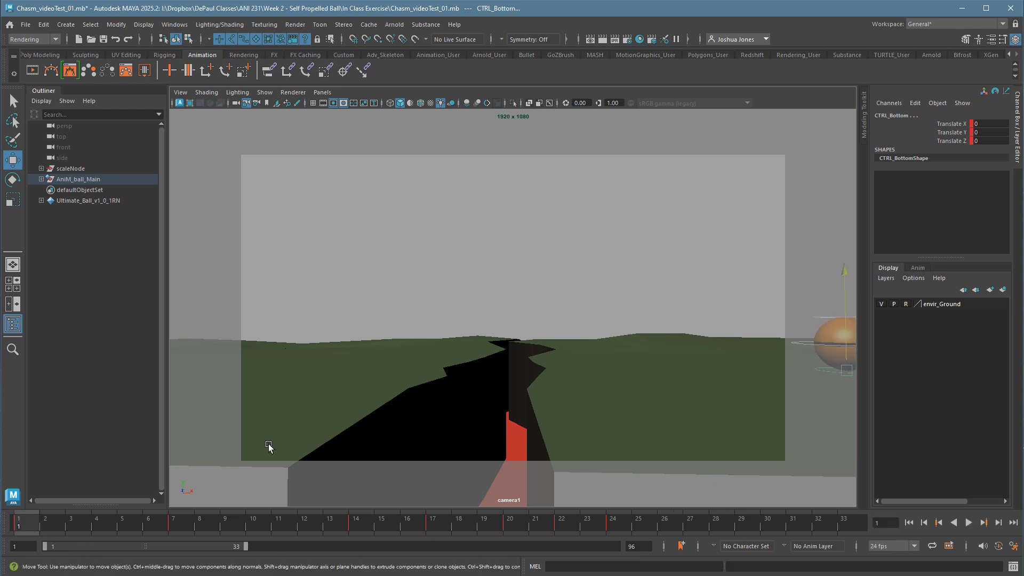
{"action": "key", "text": "alt+v"}
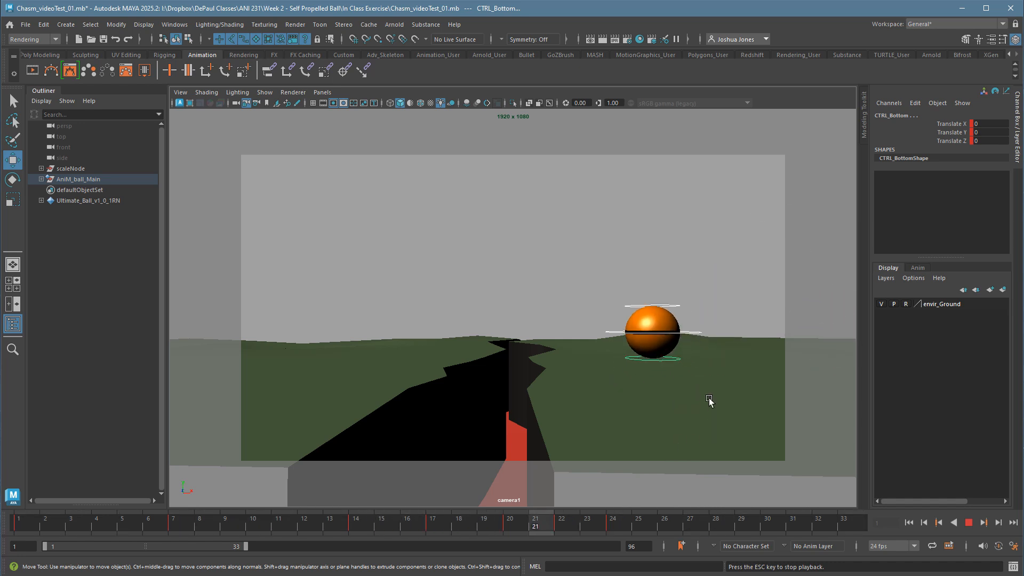
{"action": "key", "text": "Escape"}
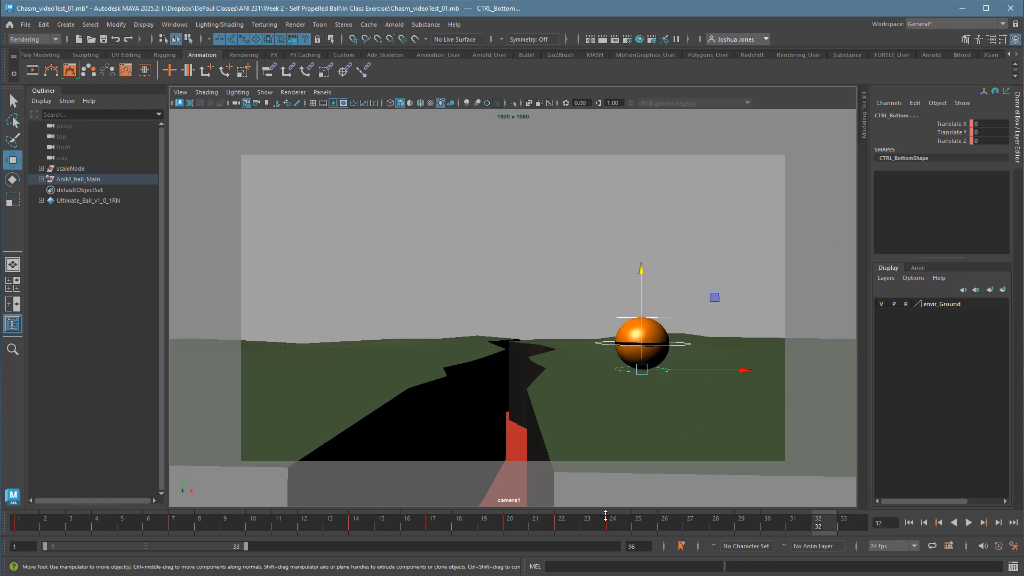
At frame 17, raise the main control to about Translate Y 1.367, key it, and play the animation.
{"action": "left_click", "coordinate": [440, 531]}
{"action": "left_click", "coordinate": [658, 320]}
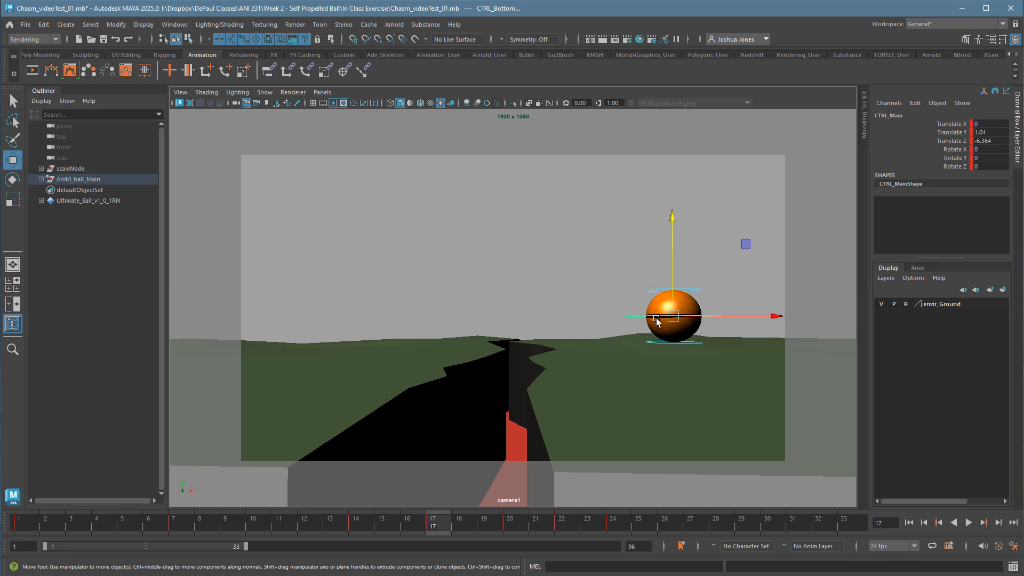
{"action": "middle_click_drag", "start_coordinate": [681, 305], "coordinate": [681, 296]}
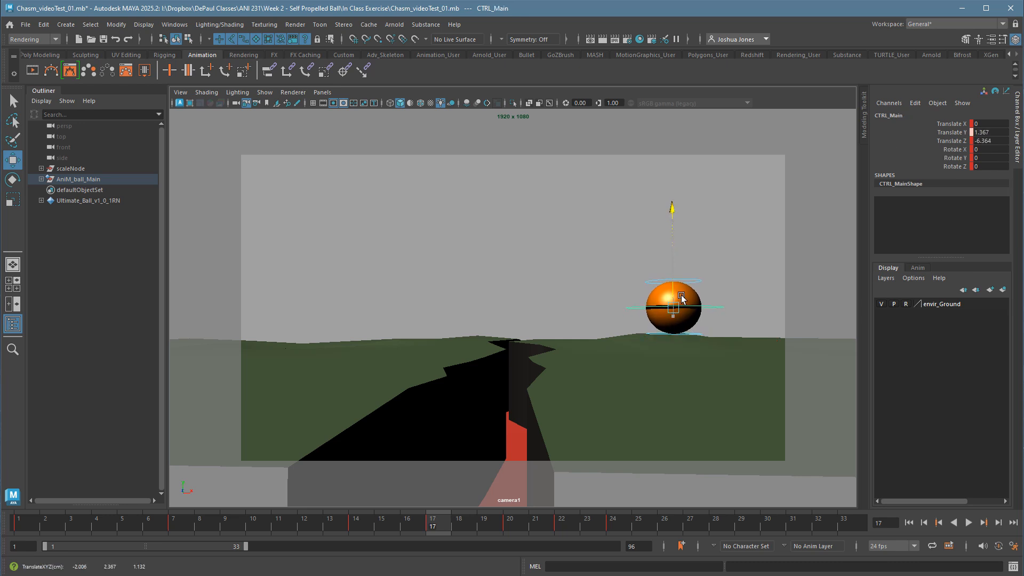
{"action": "key", "text": "s"}
{"action": "key", "text": "alt+v"}
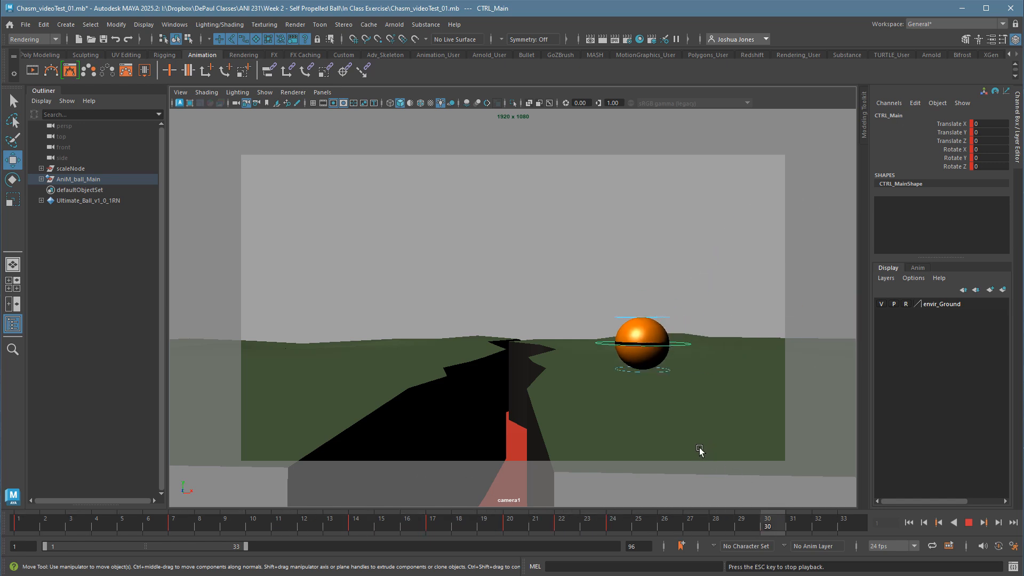
{"action": "key", "text": "alt+v"}
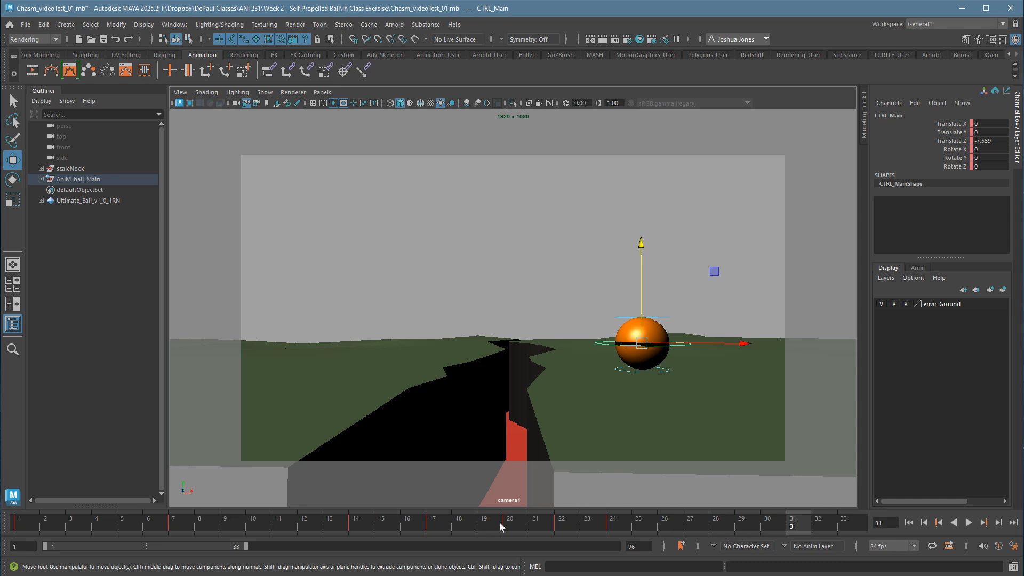
Examine the main control's hop peaks and its isolated Translate Z curve in the Graph Editor, then close the editor.
{"action": "left_click", "coordinate": [182, 26]}
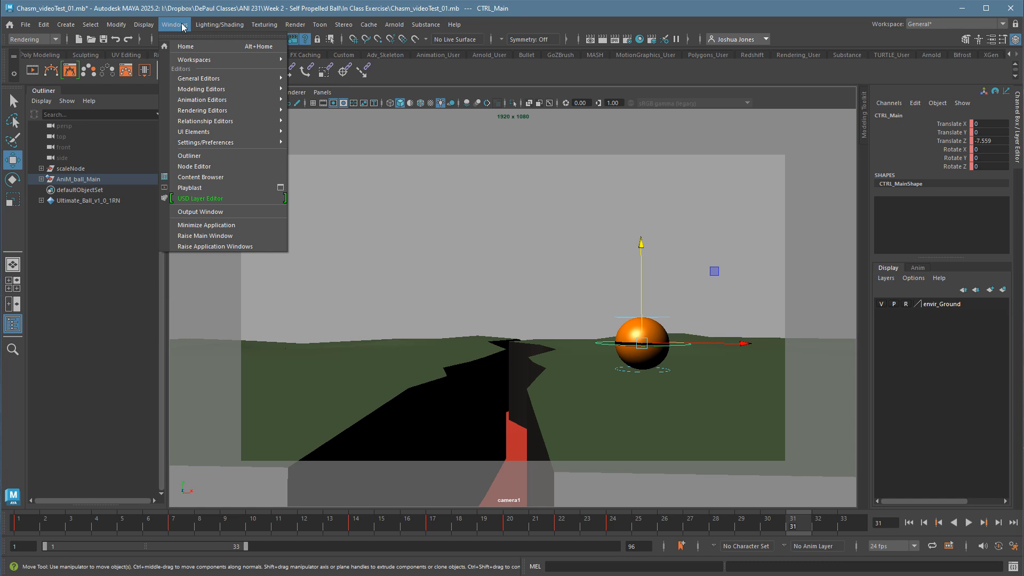
{"action": "mouse_move", "coordinate": [209, 101]}
{"action": "left_click", "coordinate": [301, 108]}
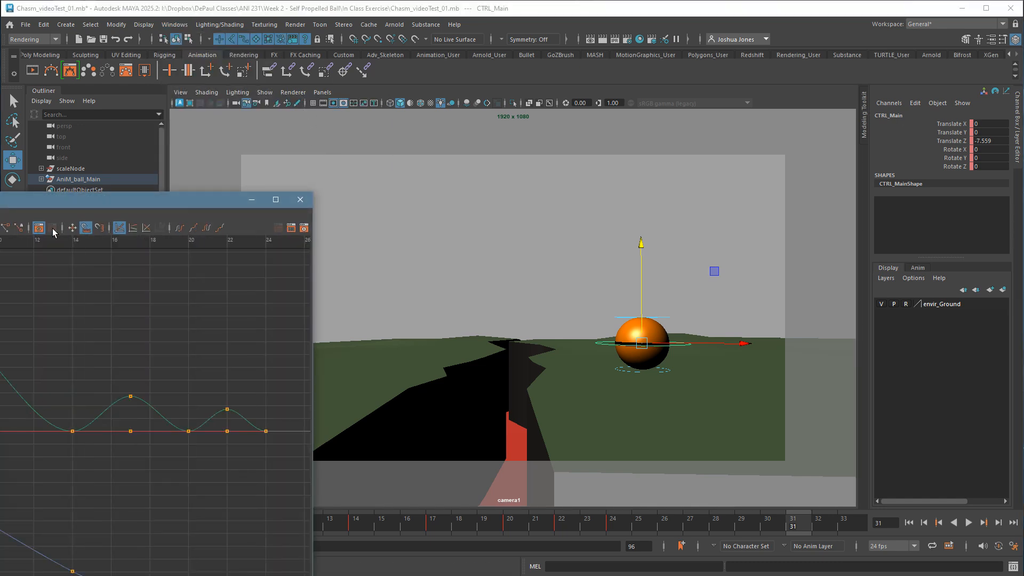
{"action": "left_click_drag", "start_coordinate": [0, 203], "coordinate": [504, 69]}
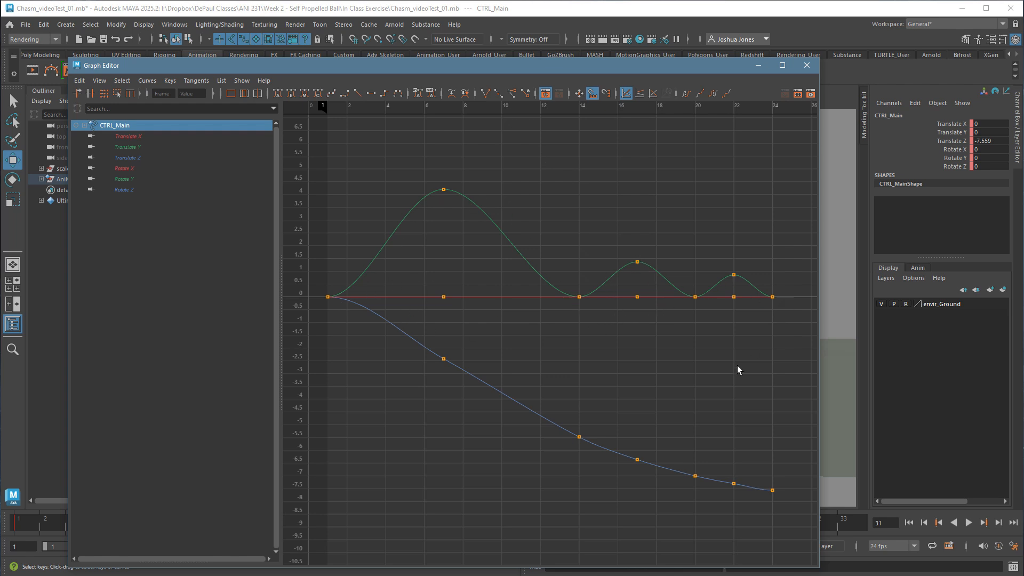
{"action": "left_click_drag", "start_coordinate": [415, 165], "coordinate": [469, 213]}
{"action": "left_click_drag", "start_coordinate": [606, 235], "coordinate": [656, 317]}
{"action": "left_click_drag", "start_coordinate": [718, 259], "coordinate": [762, 341]}
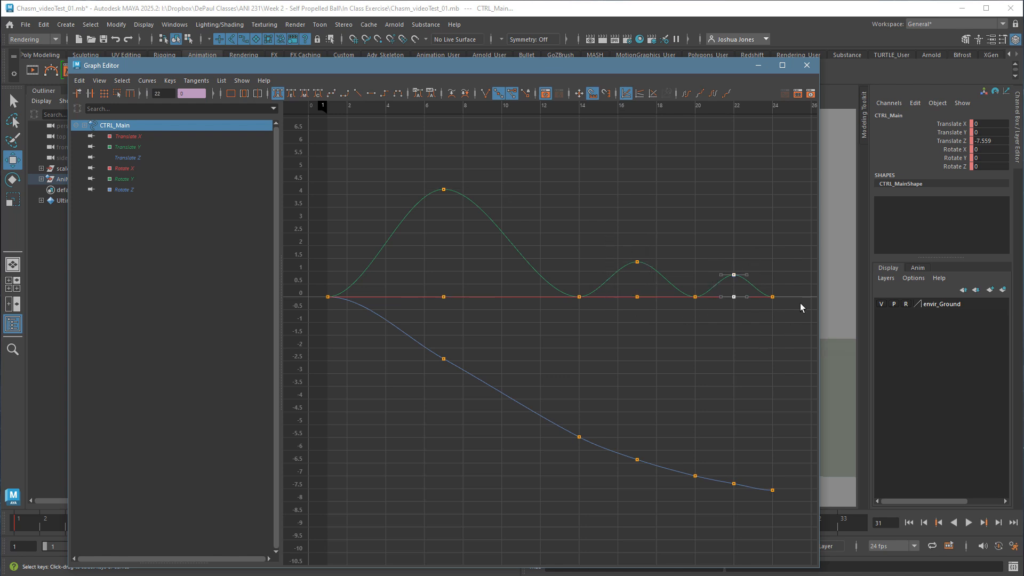
{"action": "left_click", "coordinate": [678, 404]}
{"action": "left_click", "coordinate": [131, 158]}
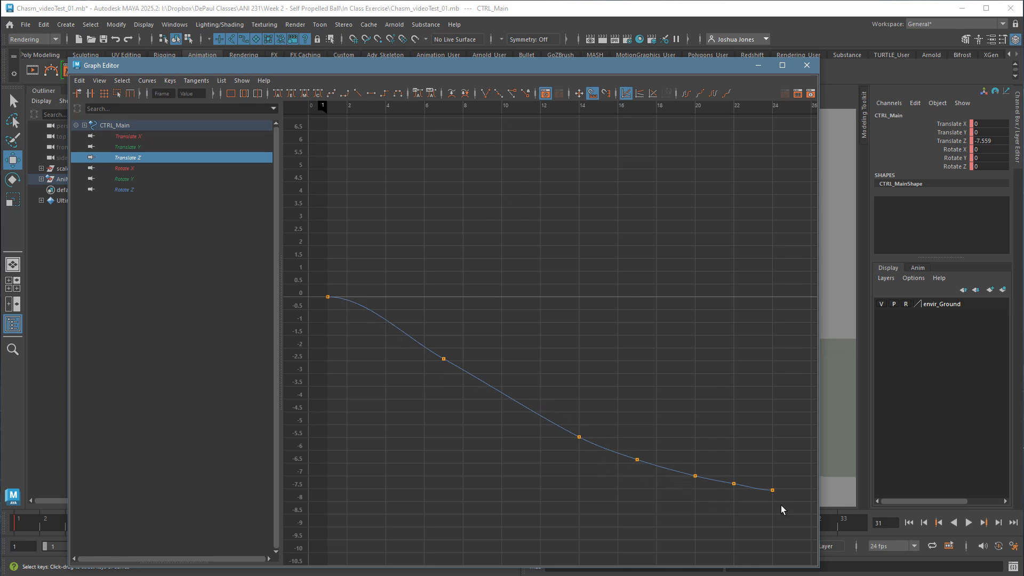
{"action": "left_click_drag", "start_coordinate": [783, 509], "coordinate": [768, 476]}
{"action": "left_click", "coordinate": [747, 436]}
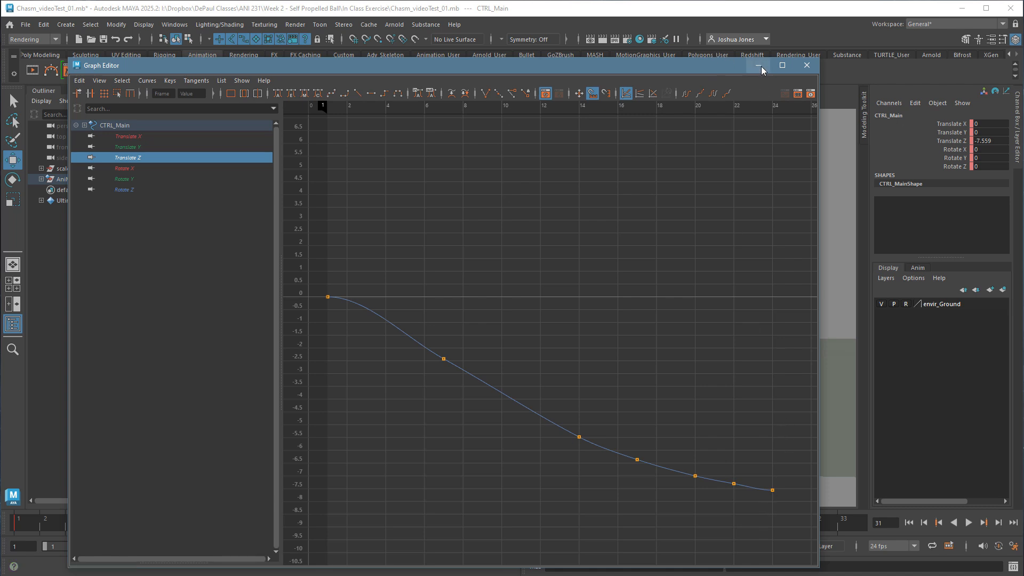
{"action": "left_click", "coordinate": [806, 66]}
Select all ball controls and extend the end of the playback range to frame 61.
{"action": "left_click", "coordinate": [770, 258]}
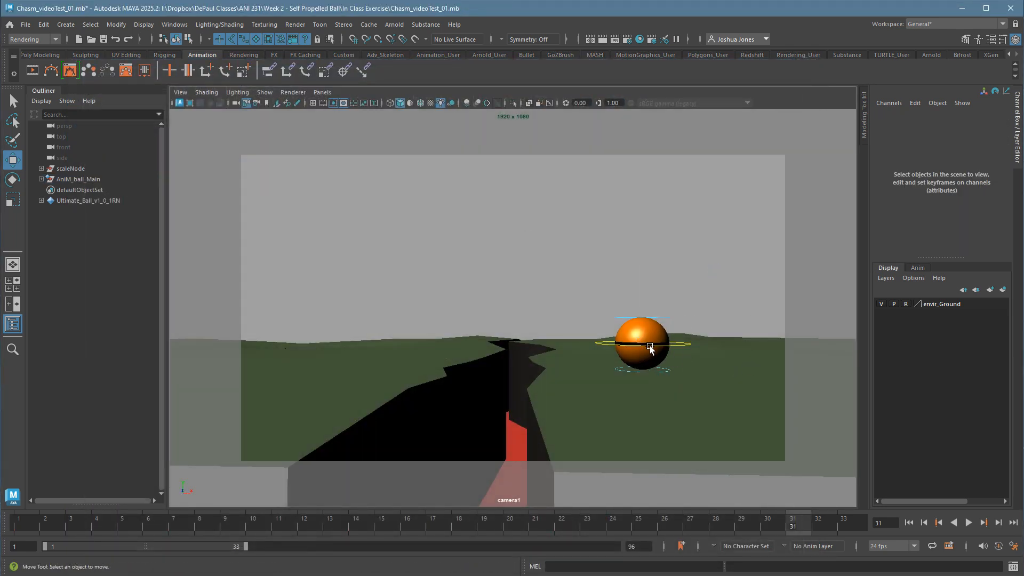
{"action": "left_click_drag", "start_coordinate": [557, 239], "coordinate": [701, 429]}
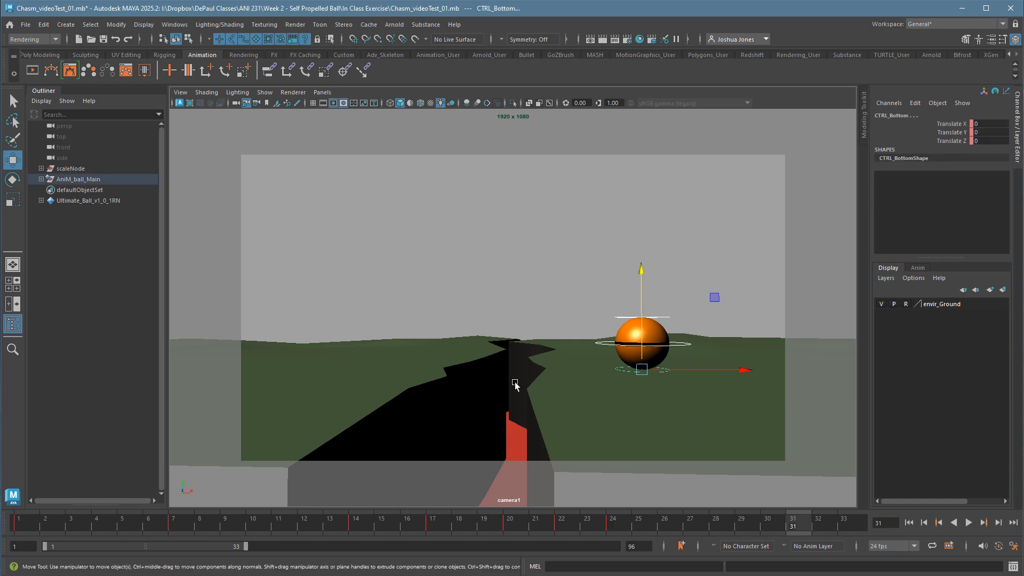
{"action": "left_click", "coordinate": [620, 520]}
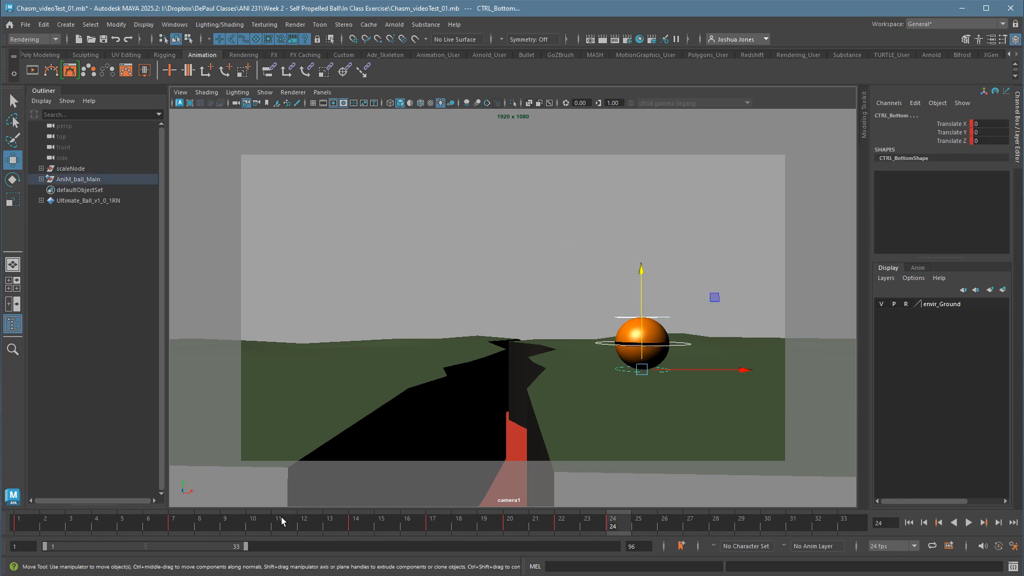
{"action": "key", "text": "alt+v"}
{"action": "left_click", "coordinate": [608, 530]}
{"action": "left_click_drag", "start_coordinate": [252, 553], "coordinate": [418, 553]}
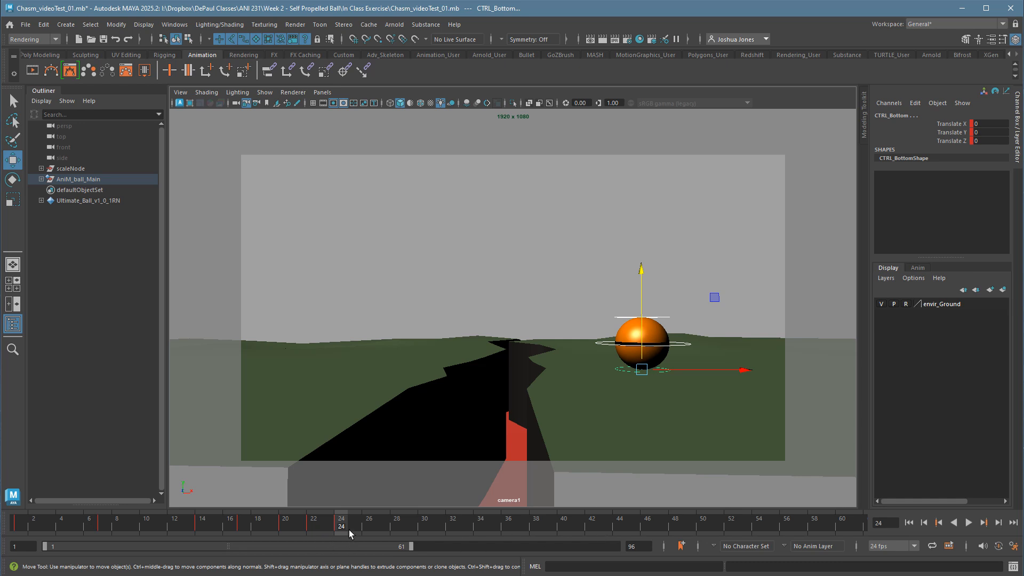
Key all ball controls at frame 40 to hold the ball's frame 24 pose.
{"action": "left_click", "coordinate": [566, 529]}
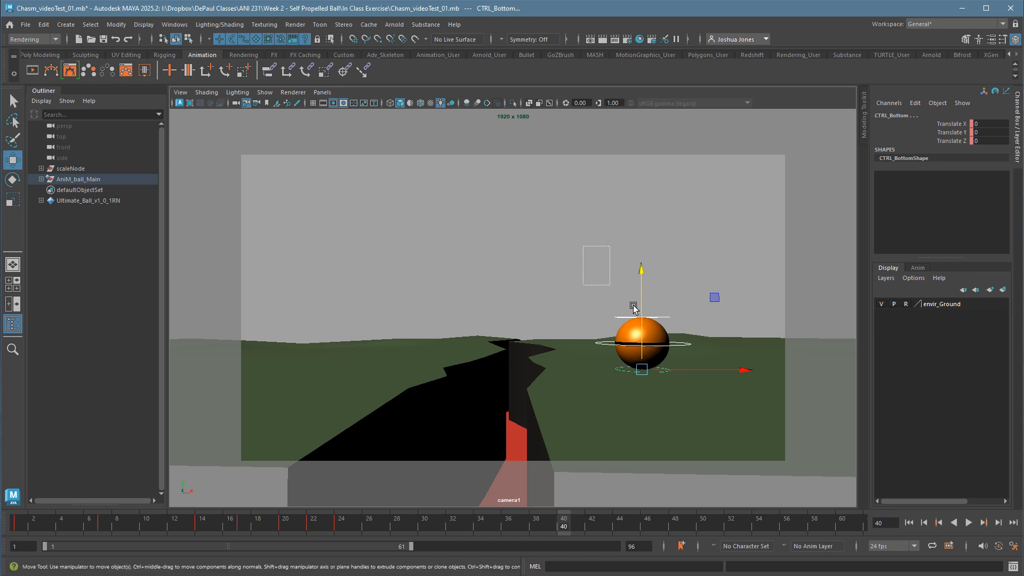
{"action": "key", "text": "s"}
{"action": "left_click", "coordinate": [347, 533]}
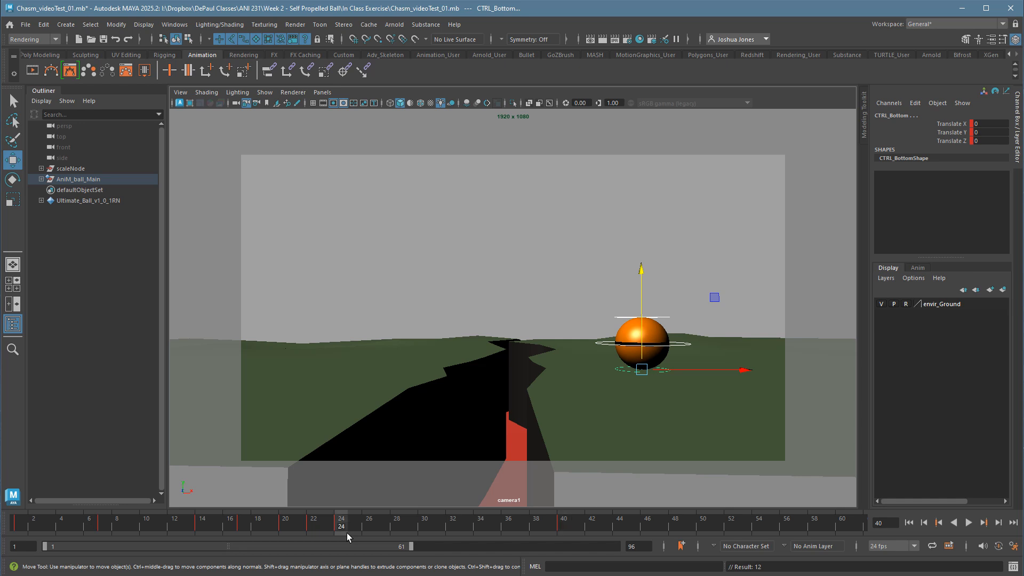
{"action": "left_click", "coordinate": [566, 530]}
At frame 48, squash the ball toward the chasm by moving the top control to about Translate Y -0.436, Z -0.388, and key all ball controls.
{"action": "left_click", "coordinate": [676, 528]}
{"action": "left_click", "coordinate": [715, 295]}
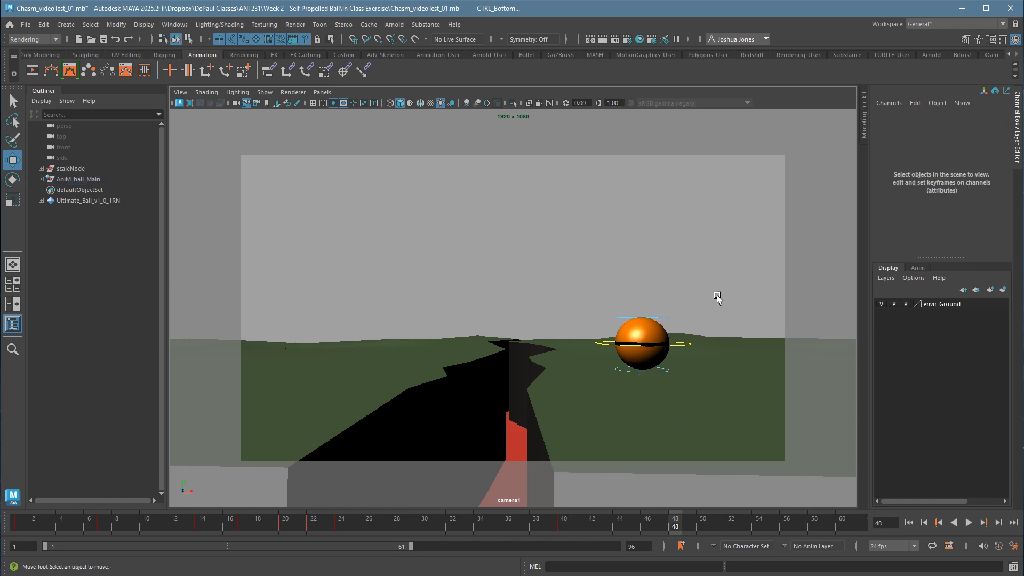
{"action": "left_click", "coordinate": [690, 345]}
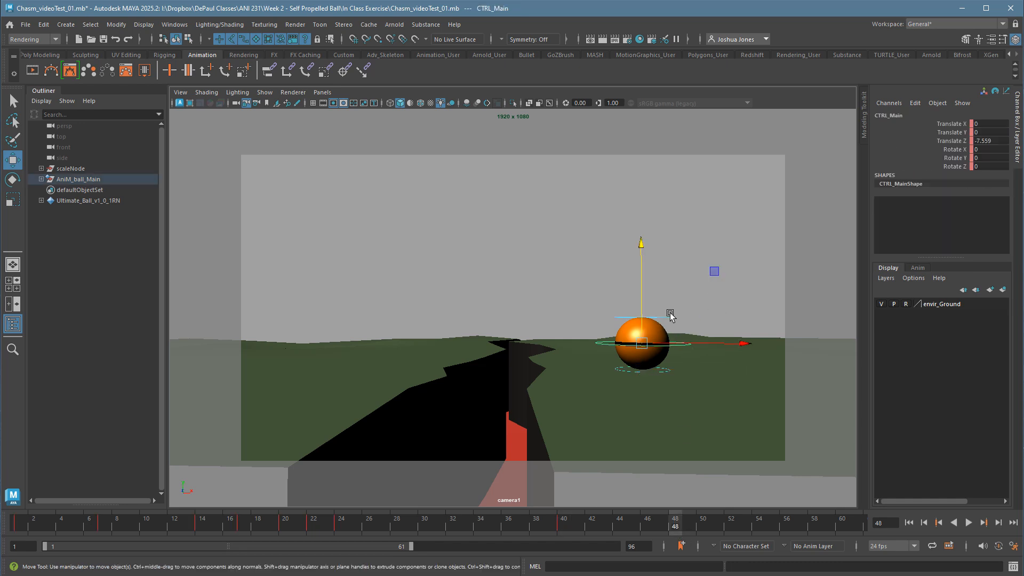
{"action": "left_click", "coordinate": [673, 320]}
{"action": "middle_click_drag", "start_coordinate": [652, 293], "coordinate": [658, 307]}
{"action": "left_click_drag", "start_coordinate": [657, 305], "coordinate": [642, 333]}
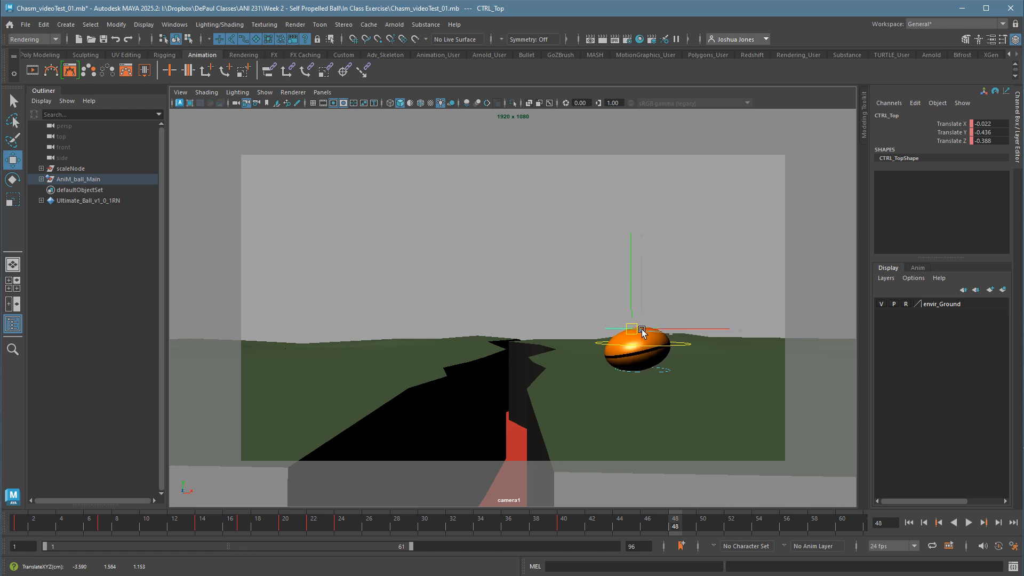
{"action": "left_click_drag", "start_coordinate": [579, 291], "coordinate": [729, 400]}
{"action": "key", "text": "s"}
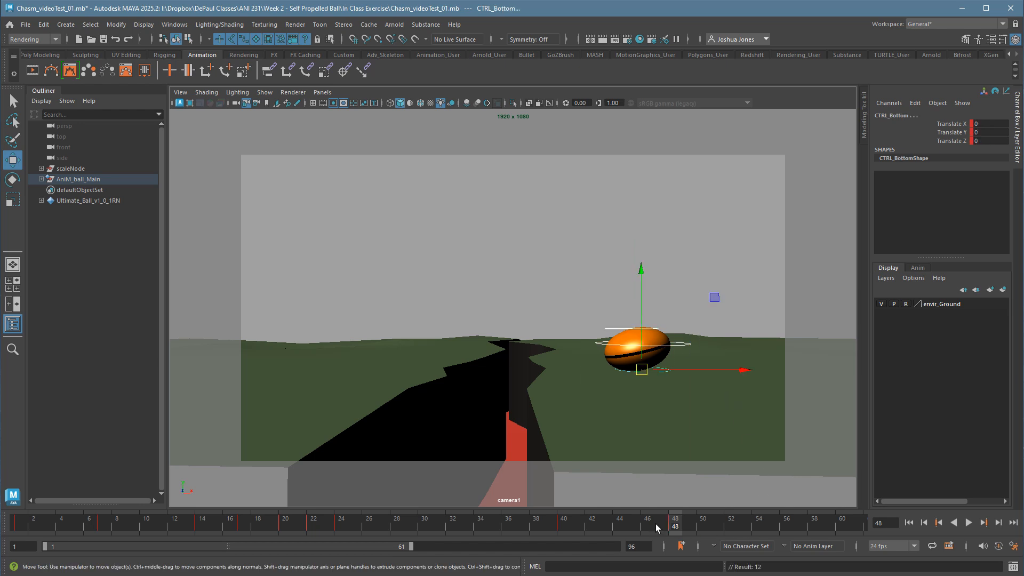
{"action": "key", "text": "alt+v"}
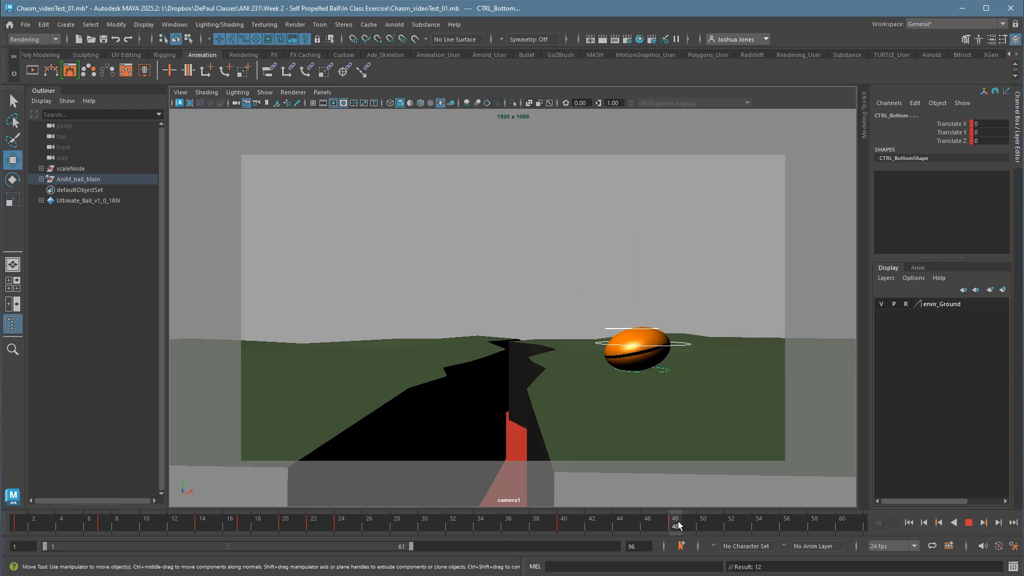
{"action": "left_click", "coordinate": [676, 522]}
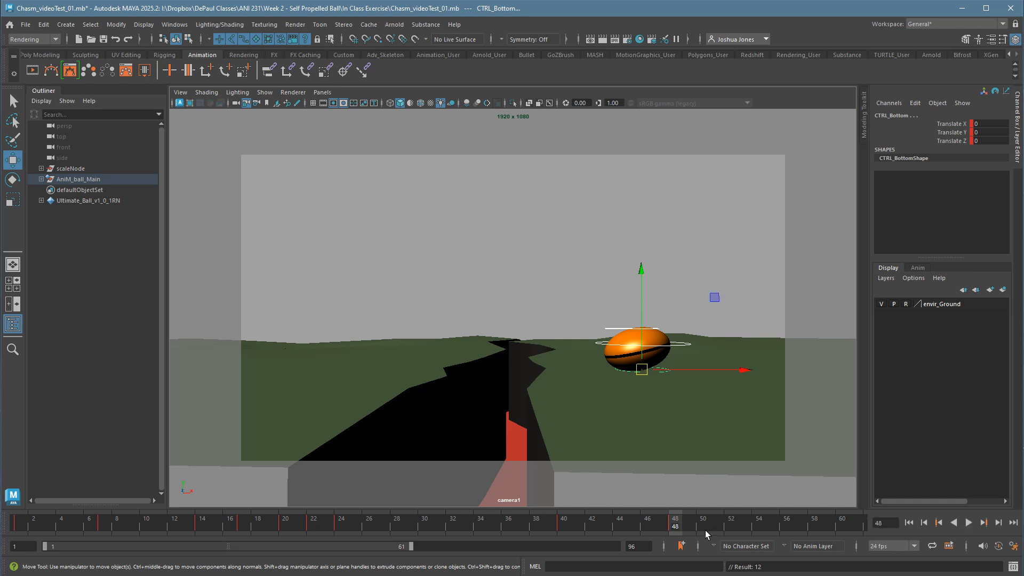
At frame 58, stretch the ball up toward the chasm with the top control, and key all ball controls.
{"action": "left_click", "coordinate": [816, 529]}
{"action": "left_click", "coordinate": [675, 322]}
{"action": "left_click", "coordinate": [654, 333]}
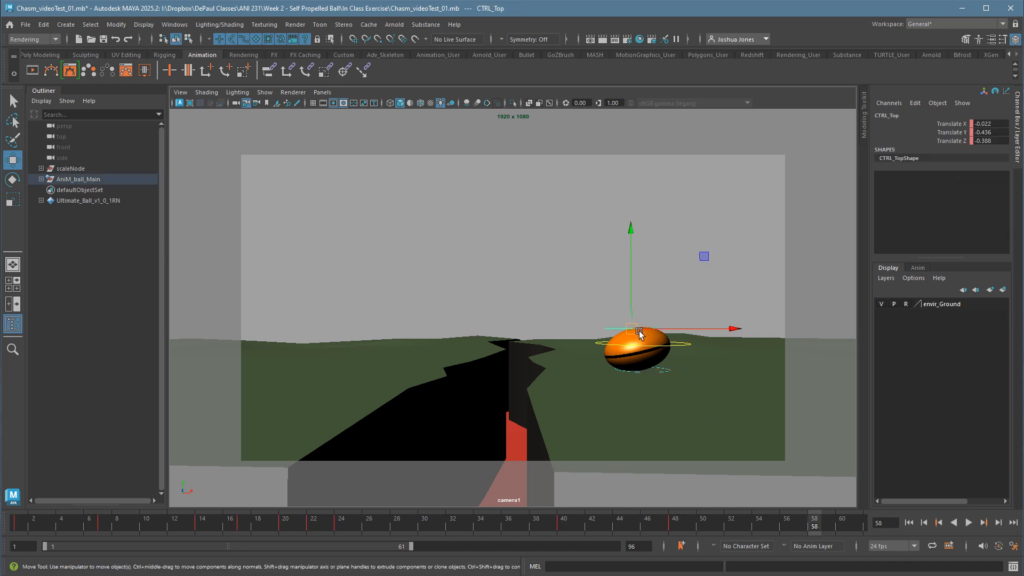
{"action": "left_click_drag", "start_coordinate": [639, 331], "coordinate": [587, 281]}
{"action": "left_click_drag", "start_coordinate": [539, 238], "coordinate": [705, 388]}
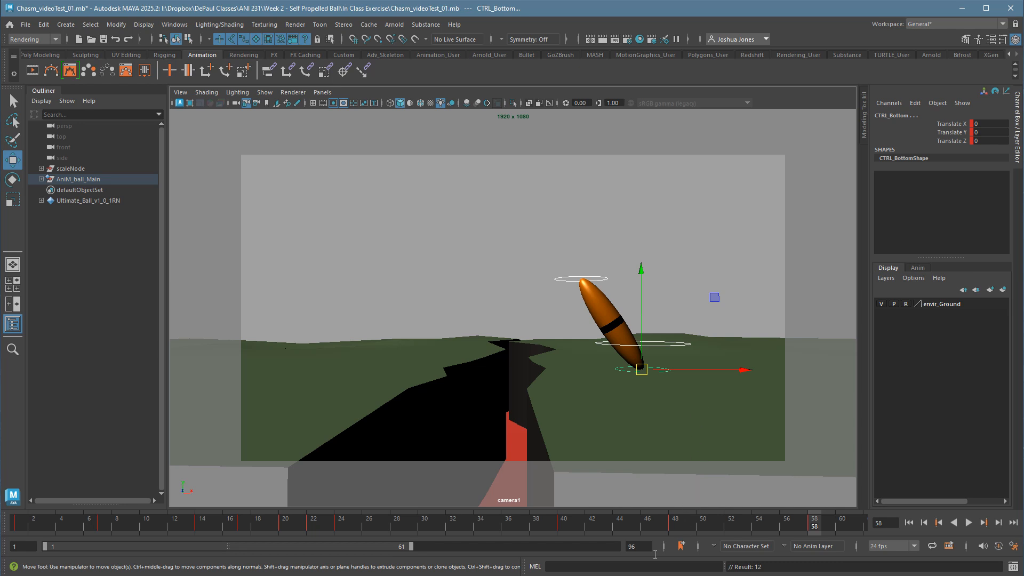
Play the animation from the start and examine the timing of the hops, the held pause and the stretched lean.
{"action": "left_click_drag", "start_coordinate": [539, 528], "coordinate": [814, 500]}
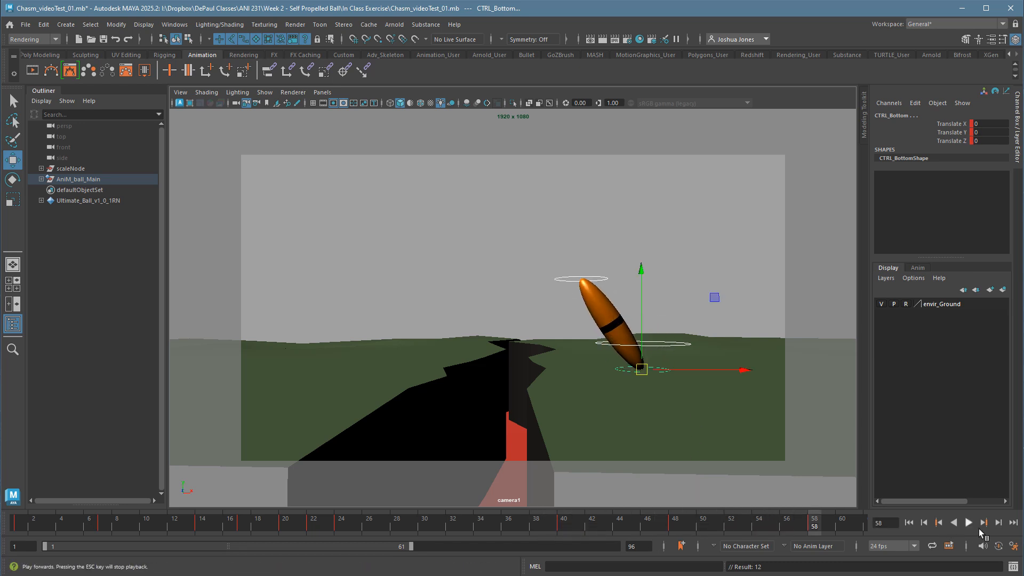
{"action": "left_click", "coordinate": [977, 529]}
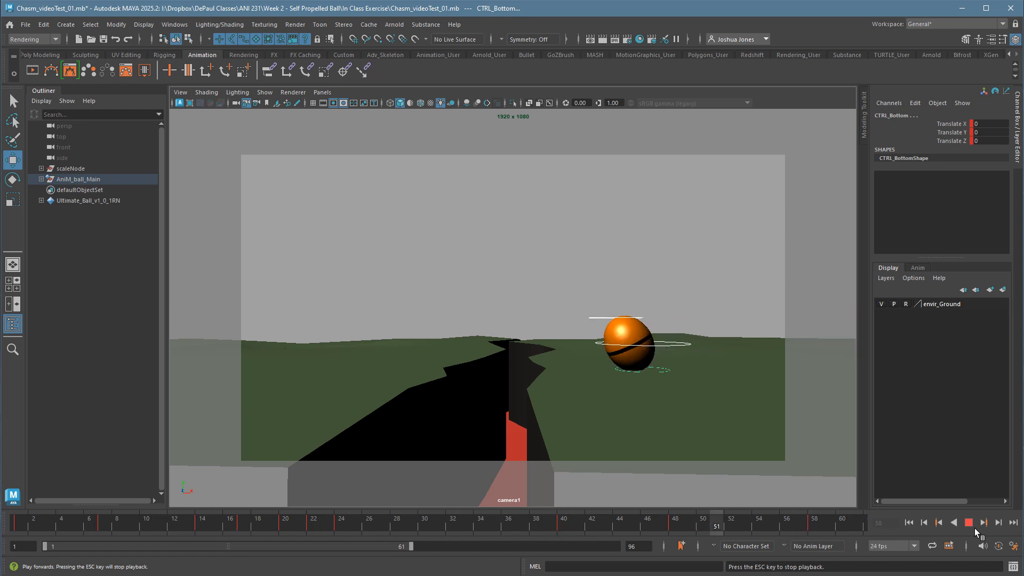
{"action": "left_click", "coordinate": [970, 525]}
{"action": "left_click", "coordinate": [810, 527]}
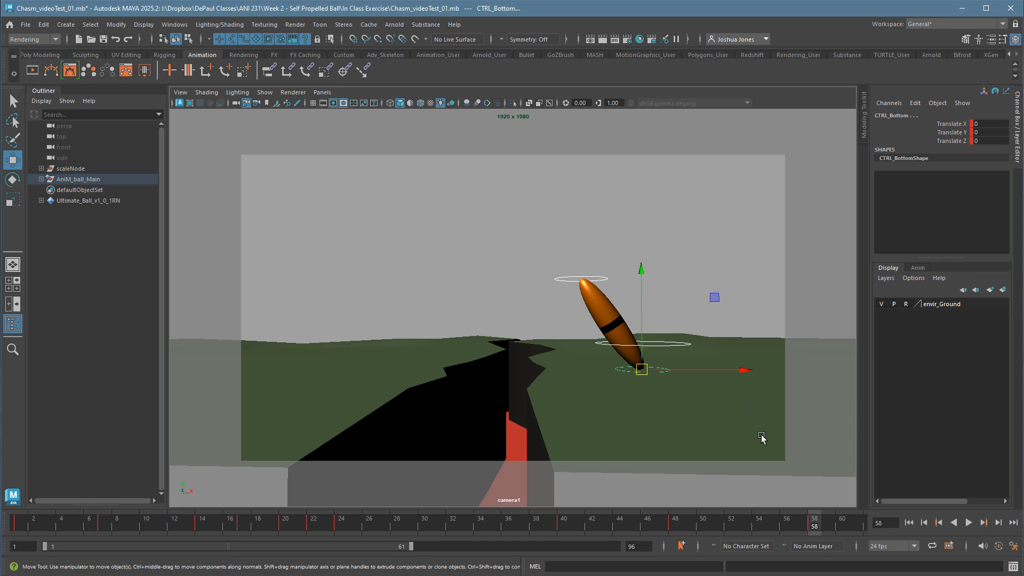
{"action": "left_click", "coordinate": [909, 522]}
{"action": "left_click", "coordinate": [968, 523]}
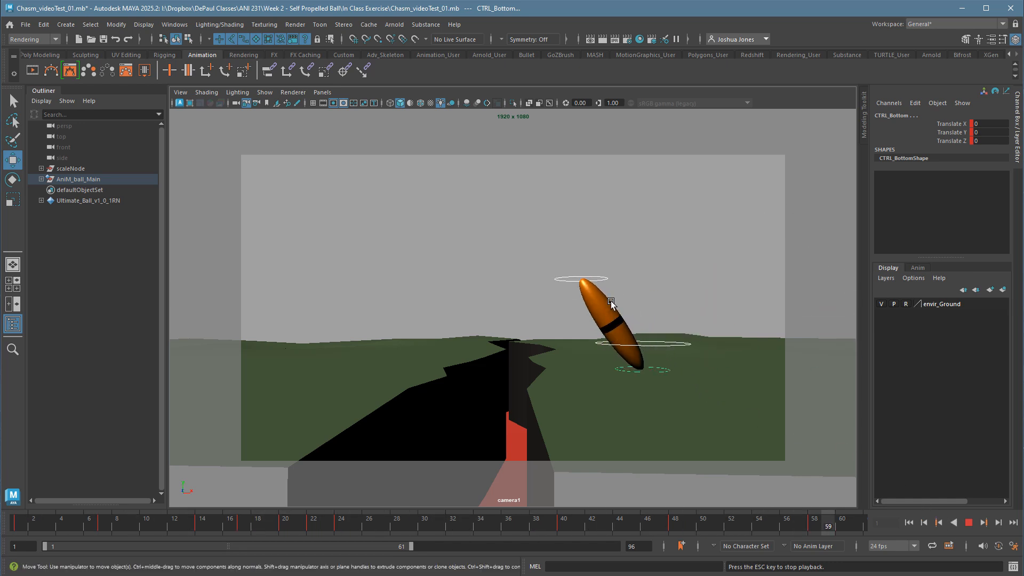
{"action": "left_click", "coordinate": [970, 523]}
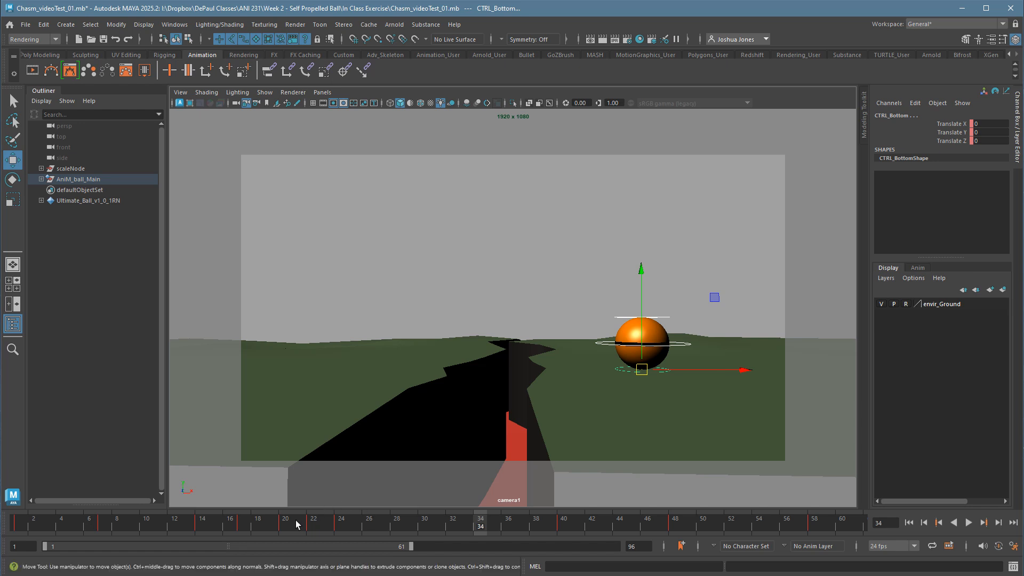
{"action": "left_click_drag", "start_coordinate": [311, 519], "coordinate": [366, 519]}
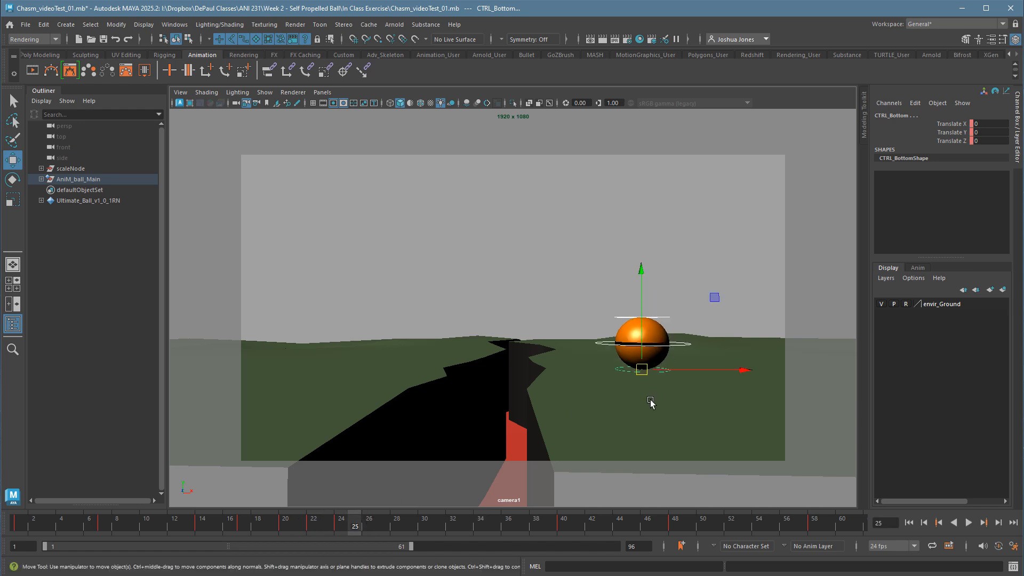
{"action": "left_click", "coordinate": [426, 521]}
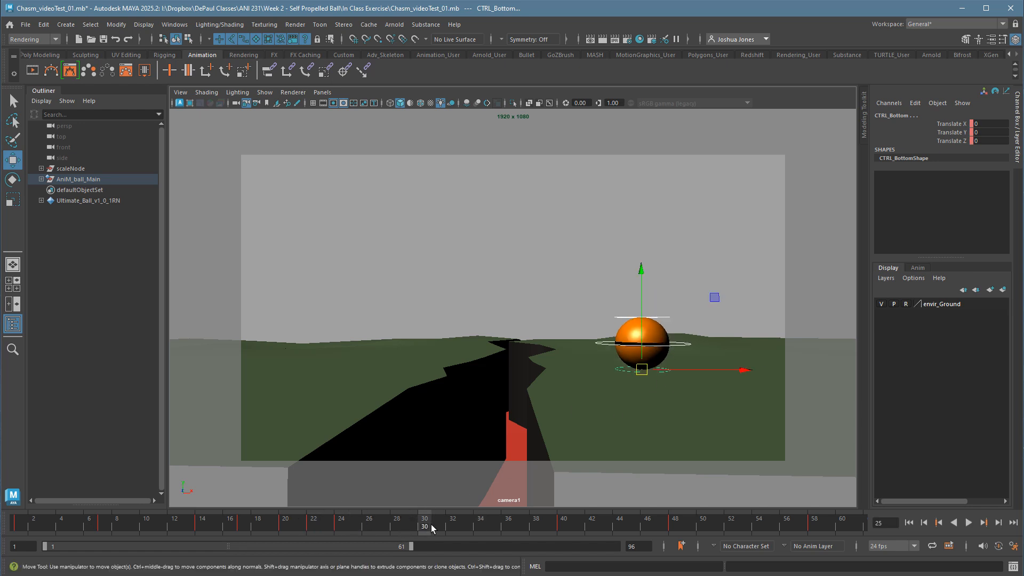
{"action": "left_click", "coordinate": [568, 523]}
Extend the end of the playback range to frame 96 and review the motion into the stretched lean.
{"action": "left_click_drag", "start_coordinate": [418, 556], "coordinate": [635, 560]}
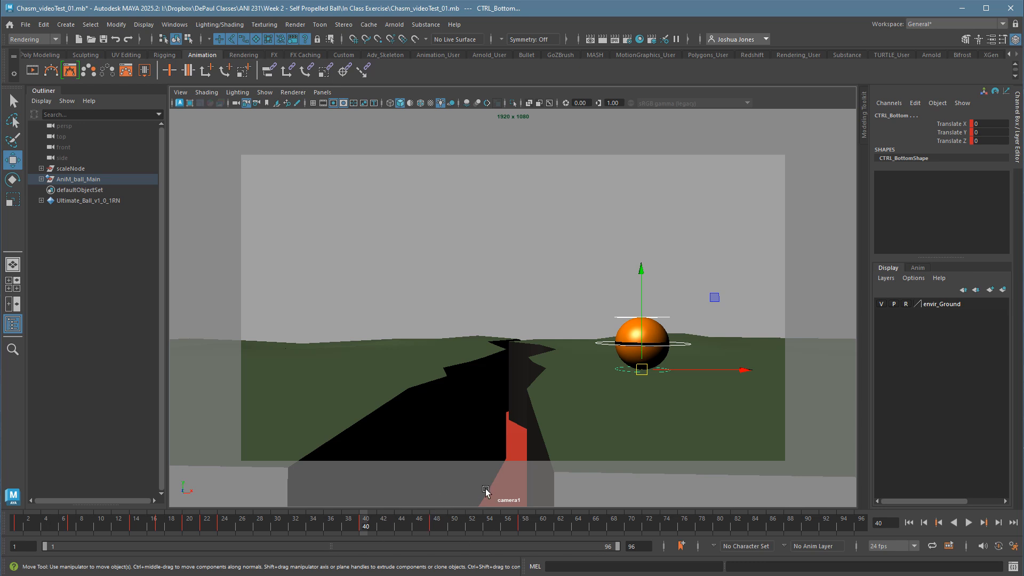
{"action": "key", "text": "alt+v"}
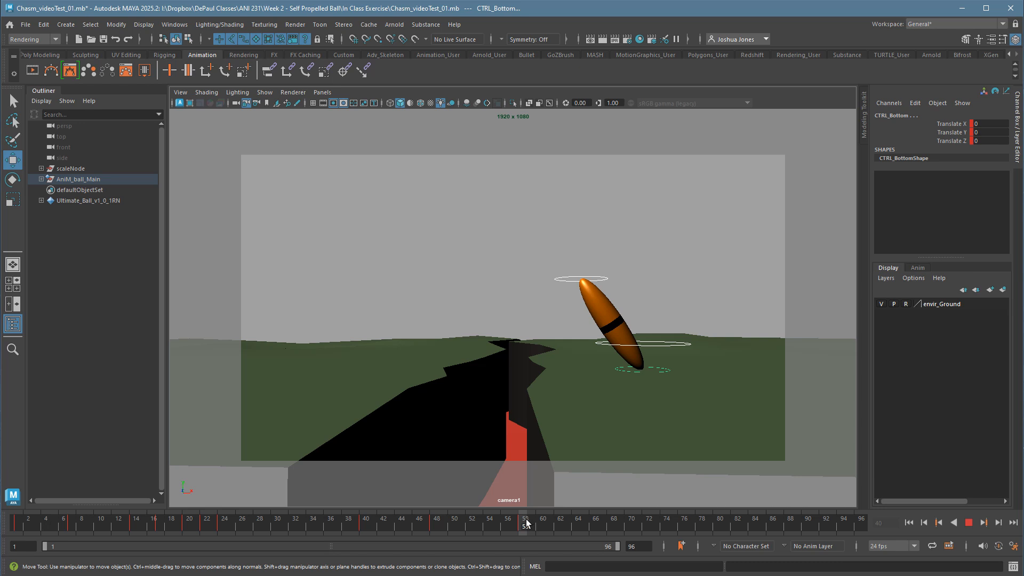
{"action": "left_click_drag", "start_coordinate": [526, 519], "coordinate": [527, 520]}
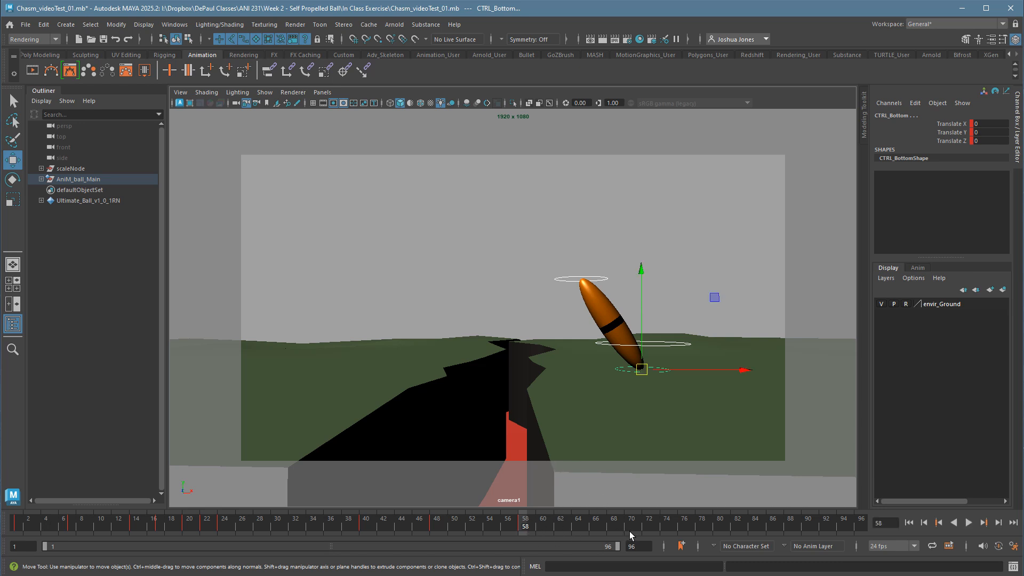
At frame 70, stretch the lean slightly further by moving the top control to Translate Y 1.629, Z -2.51, and key all ball controls.
{"action": "left_click", "coordinate": [609, 280]}
{"action": "left_click_drag", "start_coordinate": [590, 281], "coordinate": [585, 278]}
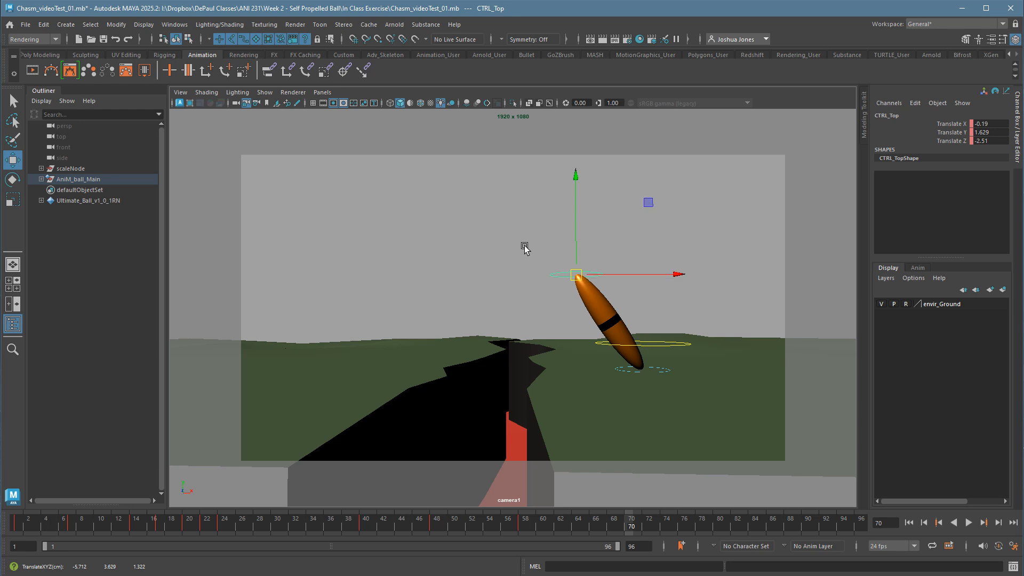
{"action": "left_click_drag", "start_coordinate": [523, 247], "coordinate": [720, 419]}
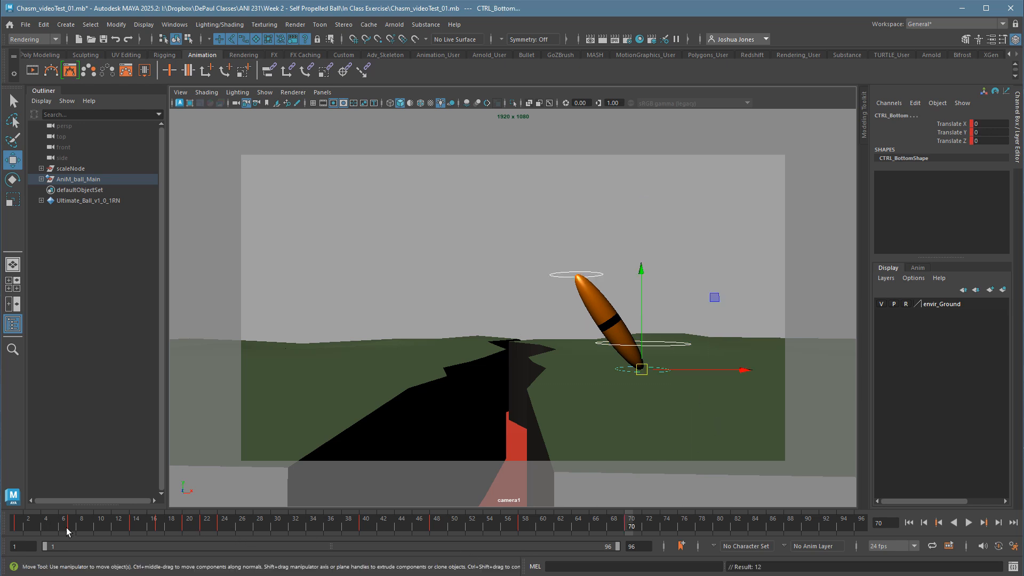
Play the animation from frame 1, and key all ball controls at frame 78 to hold the stretched lean.
{"action": "left_click", "coordinate": [18, 530]}
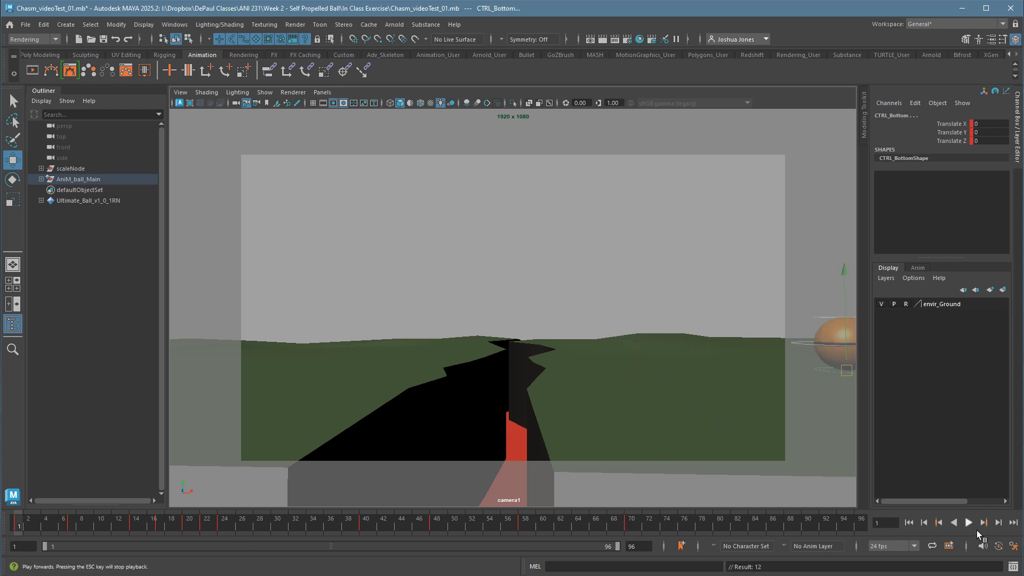
{"action": "left_click", "coordinate": [970, 527]}
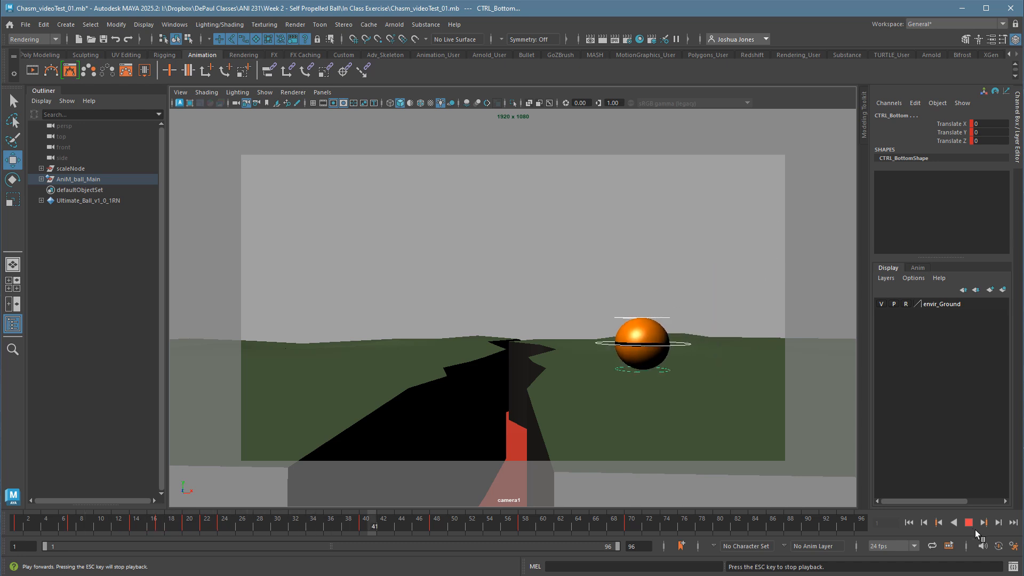
{"action": "key", "text": "Escape"}
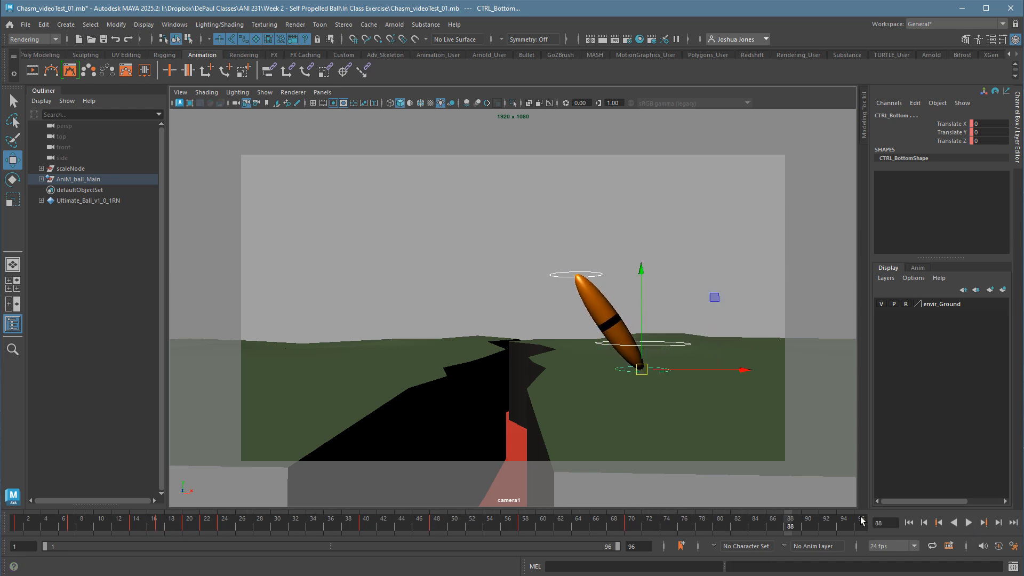
{"action": "left_click_drag", "start_coordinate": [500, 526], "coordinate": [545, 529]}
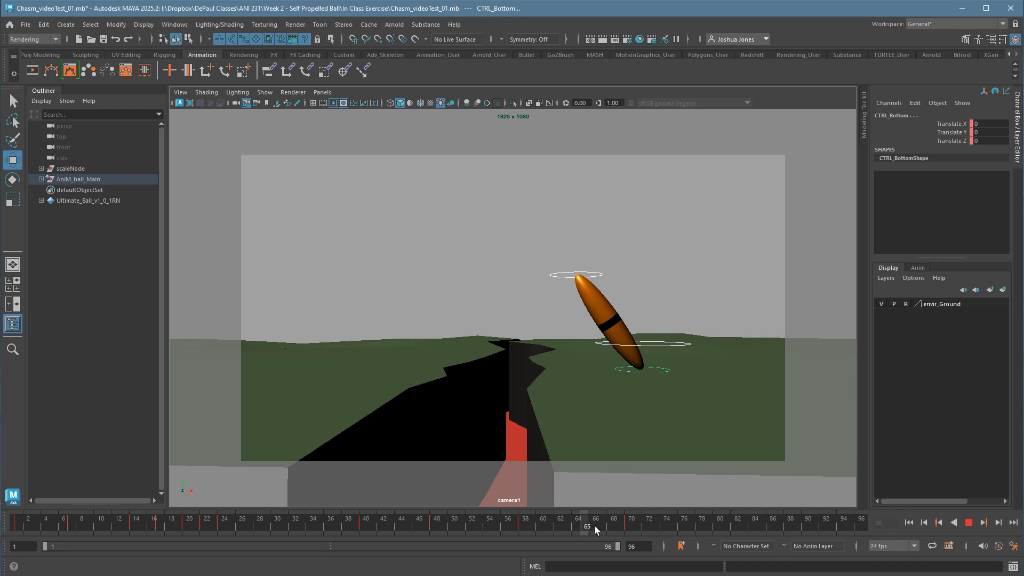
{"action": "left_click_drag", "start_coordinate": [629, 526], "coordinate": [629, 526]}
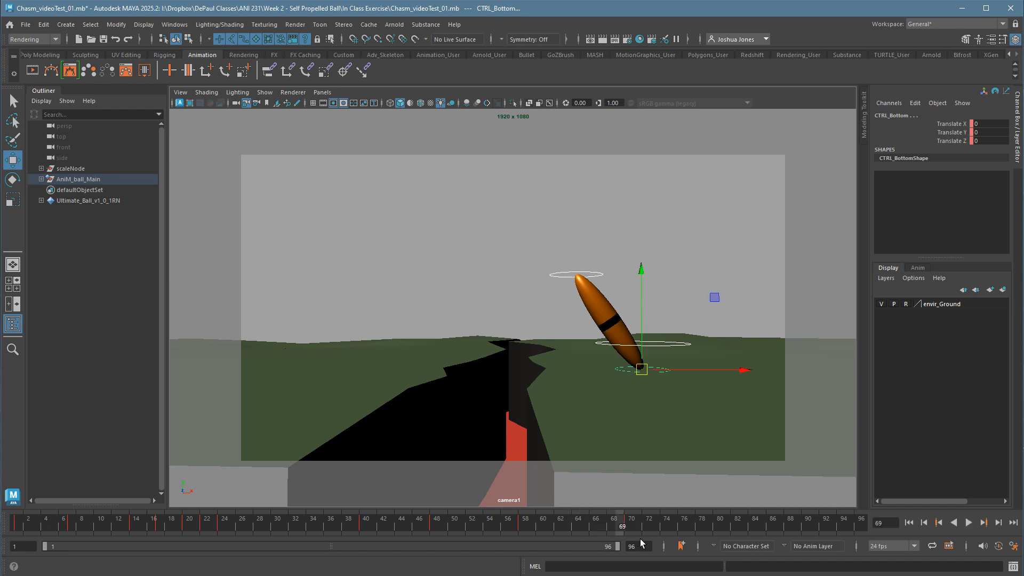
{"action": "left_click", "coordinate": [702, 533]}
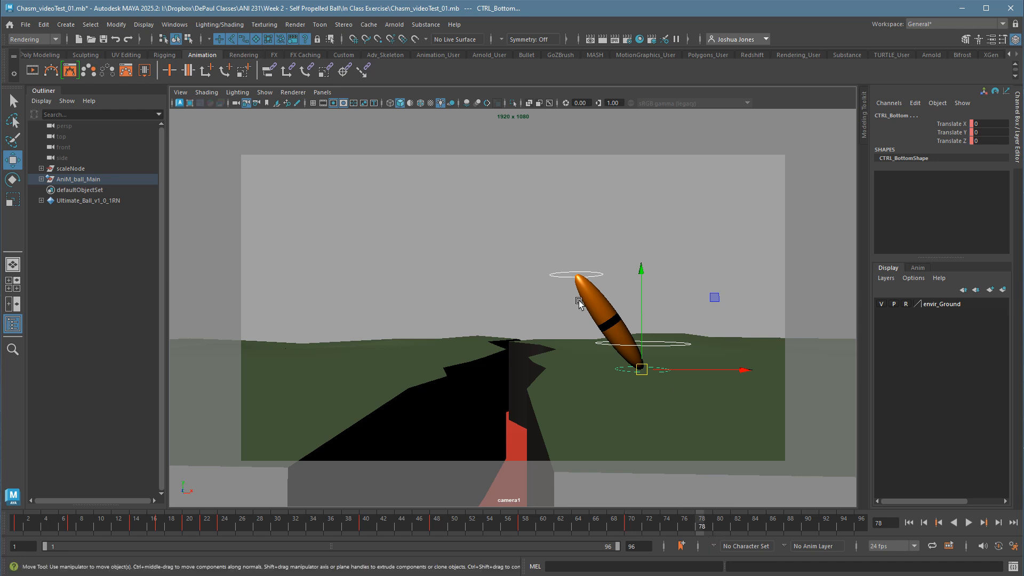
{"action": "left_click_drag", "start_coordinate": [527, 218], "coordinate": [759, 431]}
{"action": "key", "text": "s"}
Select the top control and frame it in the perspective view of the four-view layout.
{"action": "left_click", "coordinate": [574, 276]}
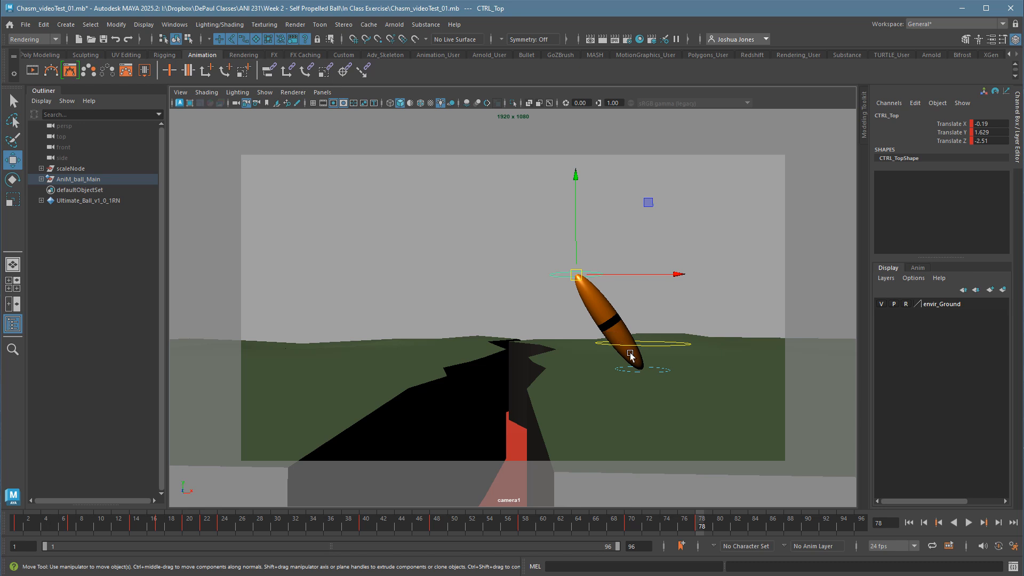
{"action": "key", "text": "space"}
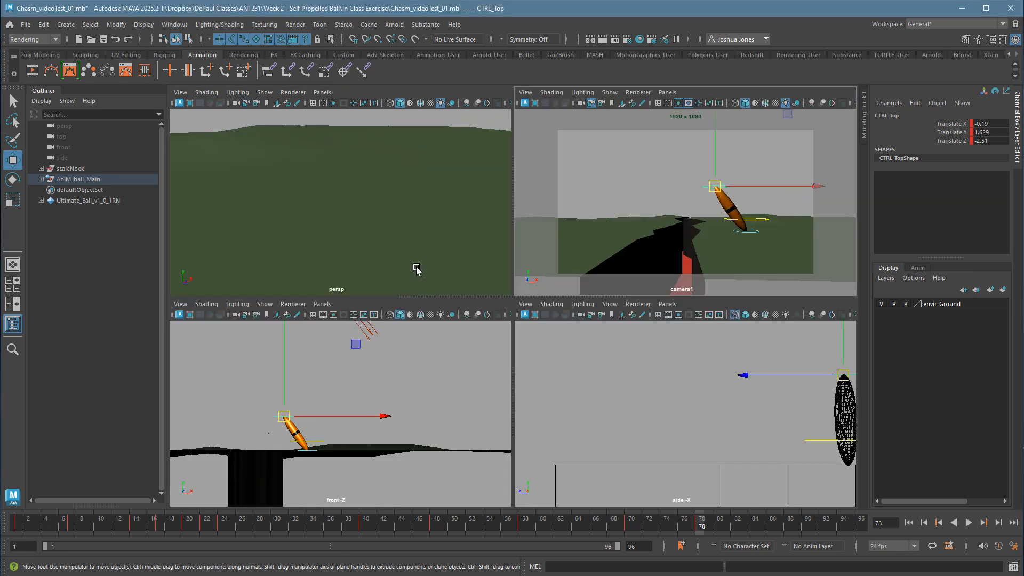
{"action": "key", "text": "space"}
{"action": "key", "text": "f"}
{"action": "scroll", "coordinate": [594, 380], "scroll_direction": "down", "scroll_amount": 3}
{"action": "key", "text": "space"}
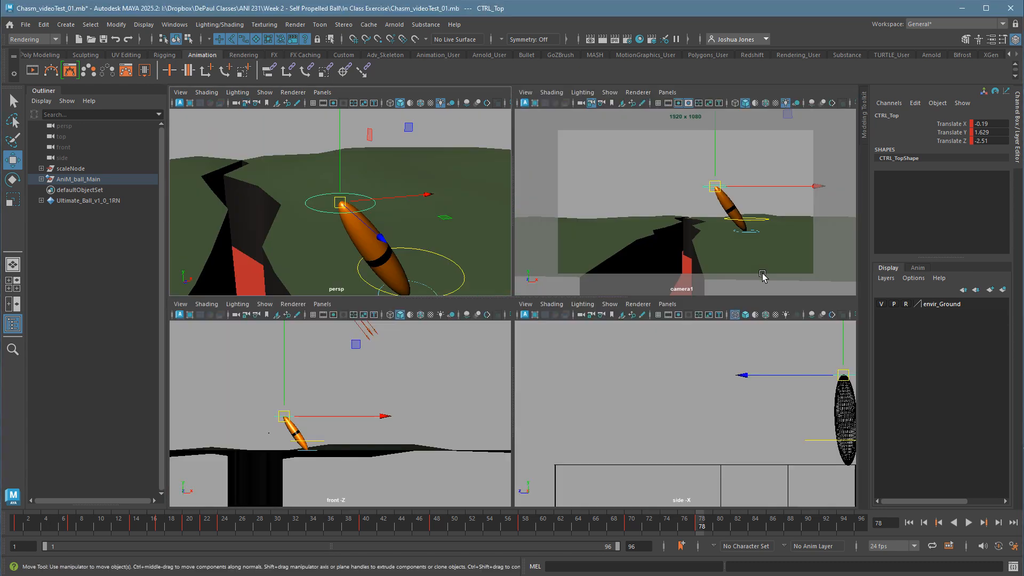
{"action": "key", "text": "space"}
{"action": "key", "text": "space"}
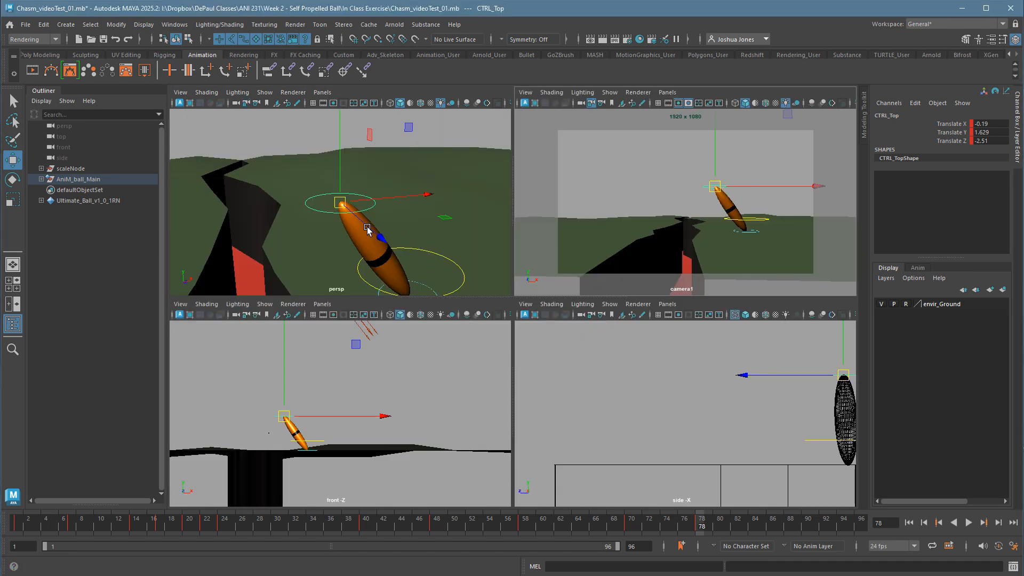
Try swinging the top control sideways along Translate X at frame 78, undoing each trial move.
{"action": "left_click_drag", "start_coordinate": [368, 229], "coordinate": [404, 247]}
{"action": "key", "text": "ctrl+z"}
{"action": "scroll", "coordinate": [394, 256], "scroll_direction": "down", "scroll_amount": 2}
{"action": "key", "text": "ctrl+z"}
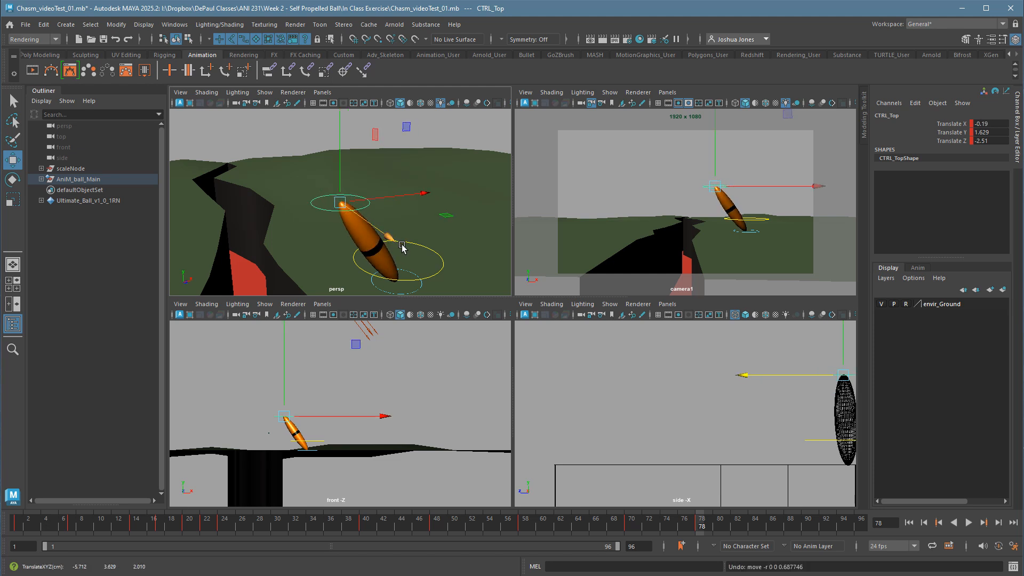
{"action": "mouse_move", "coordinate": [401, 244]}
{"action": "left_mouse_down"}
{"action": "mouse_move", "coordinate": [380, 231]}
{"action": "mouse_move", "coordinate": [406, 255]}
{"action": "left_mouse_up"}
{"action": "key", "text": "ctrl+z"}
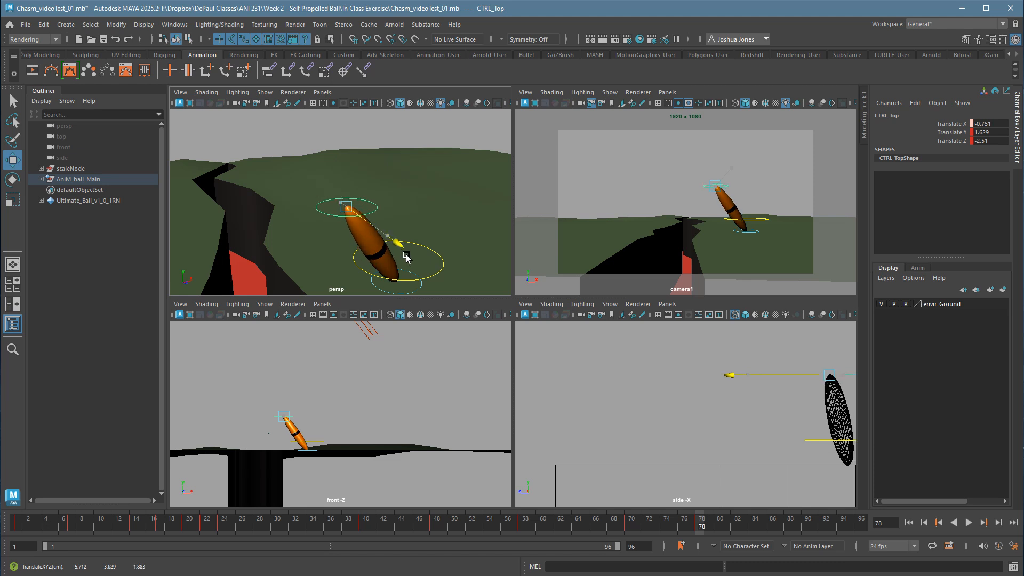
{"action": "key", "text": "ctrl+z"}
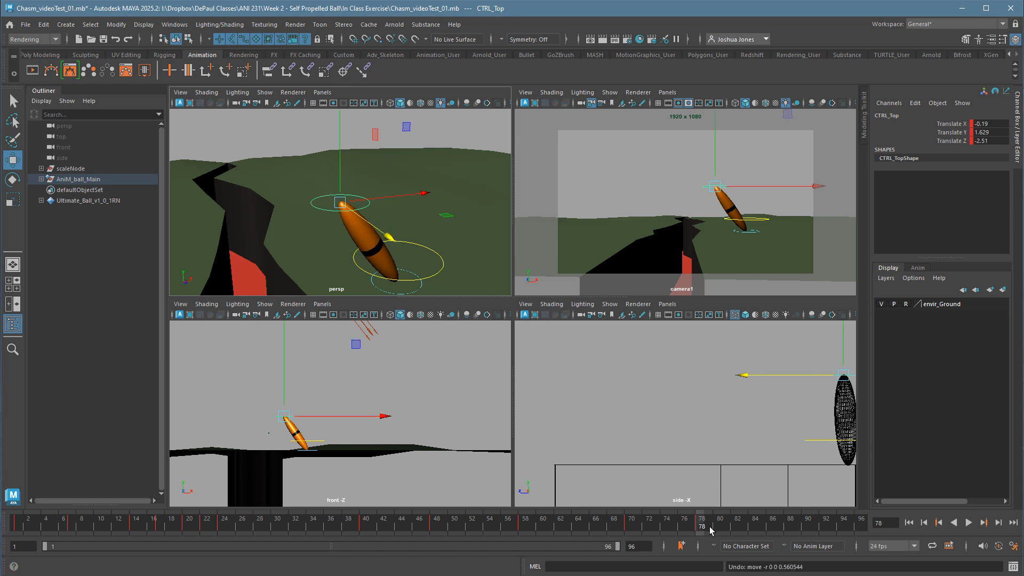
Set the animation end to frame 200 and extend the playback range to frame 121.
{"action": "double_click", "coordinate": [645, 553]}
{"action": "type", "text": "200"}
{"action": "key", "text": "Return"}
{"action": "left_click_drag", "start_coordinate": [325, 547], "coordinate": [394, 548]}
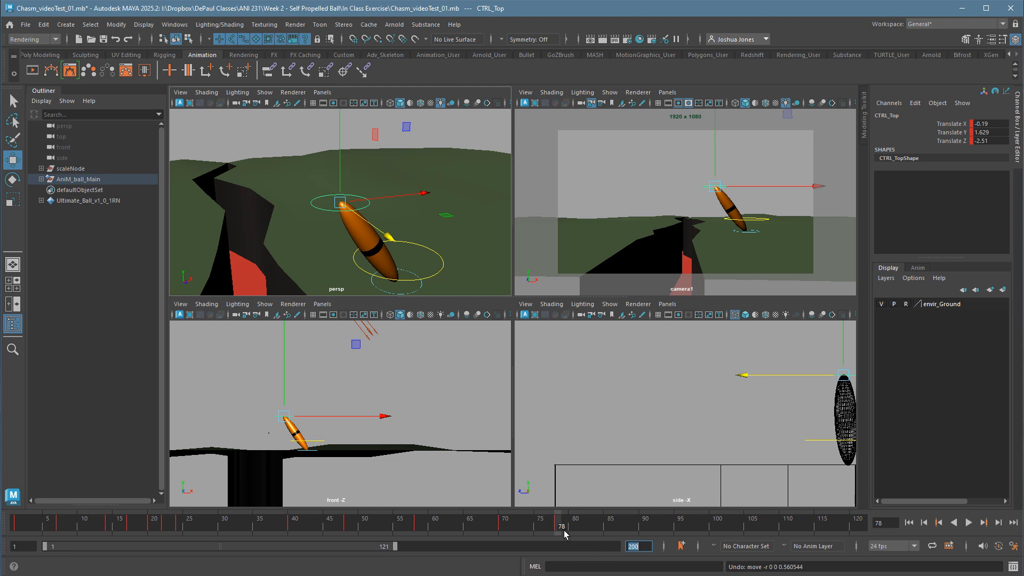
At frame 82, swing the top control to Translate X 0.493, keying all ball controls there and again at about frame 86.
{"action": "left_click_drag", "start_coordinate": [566, 531], "coordinate": [595, 533]}
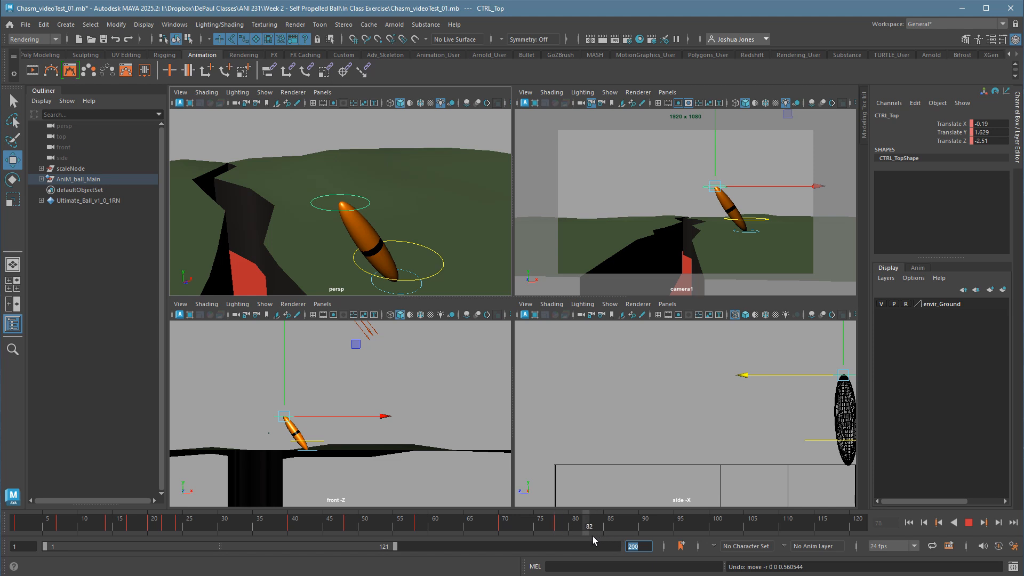
{"action": "left_click_drag", "start_coordinate": [593, 536], "coordinate": [593, 536]}
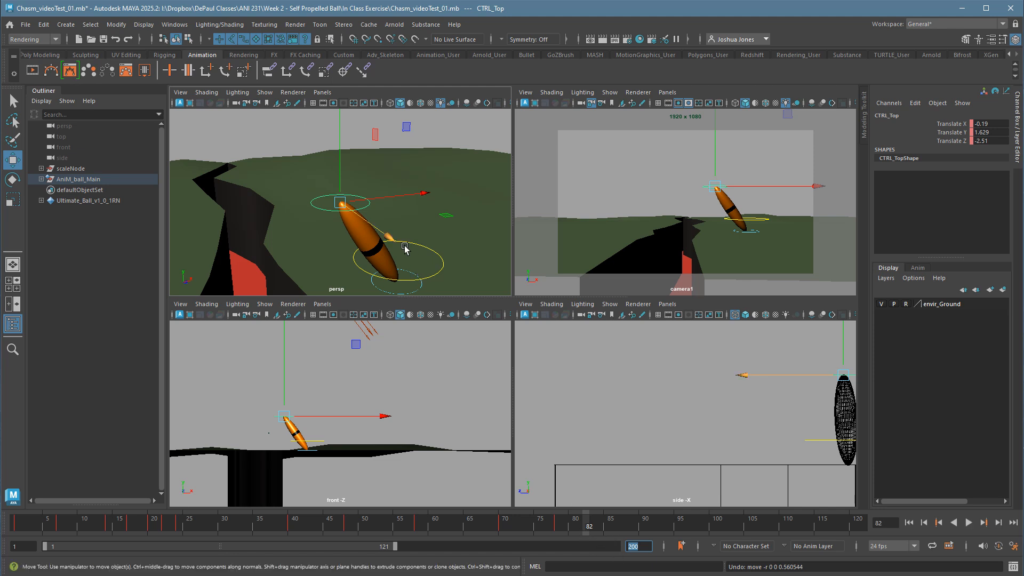
{"action": "left_click_drag", "start_coordinate": [398, 244], "coordinate": [386, 235]}
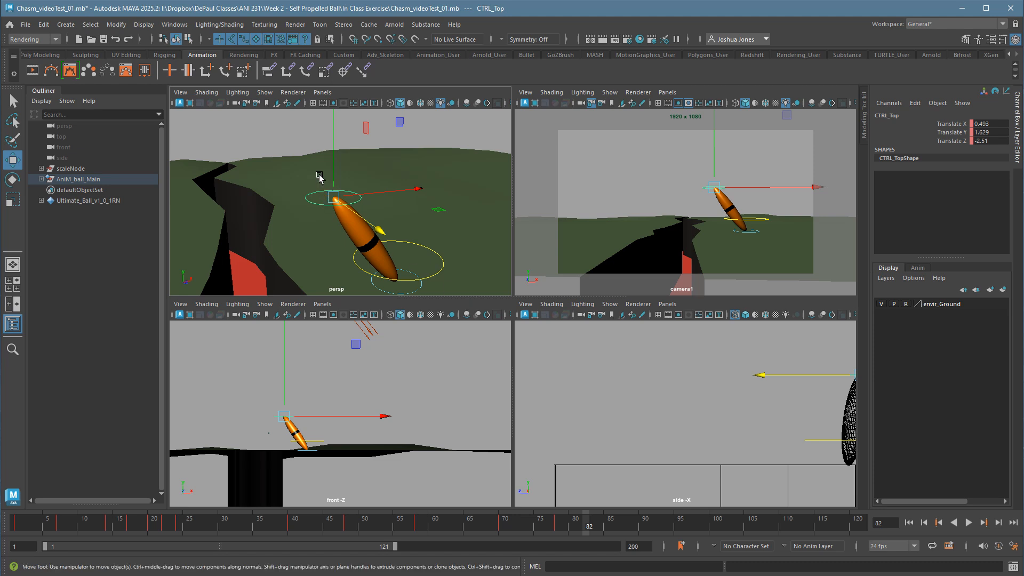
{"action": "left_click_drag", "start_coordinate": [310, 168], "coordinate": [456, 307]}
{"action": "key", "text": "s"}
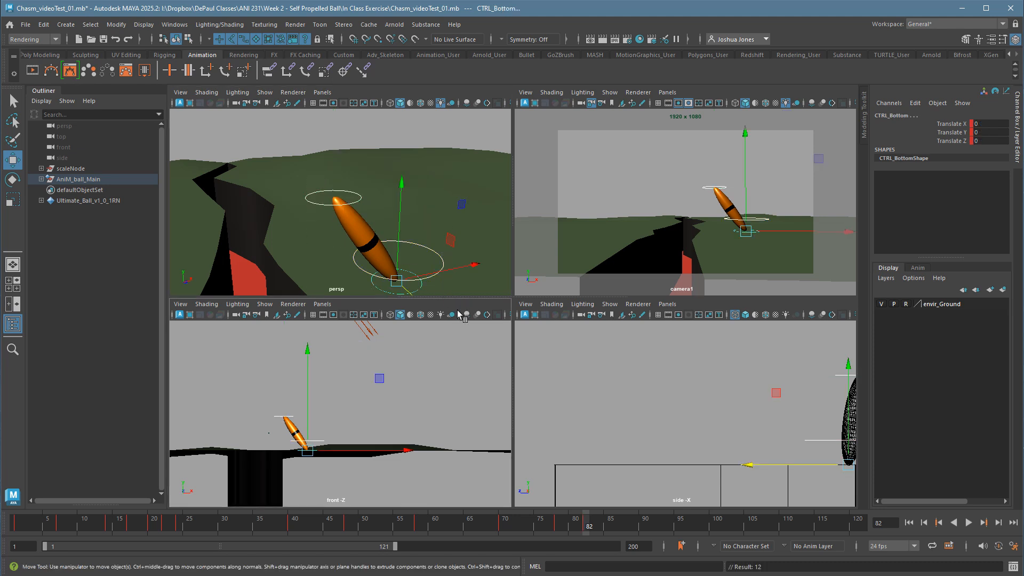
{"action": "left_click", "coordinate": [618, 532]}
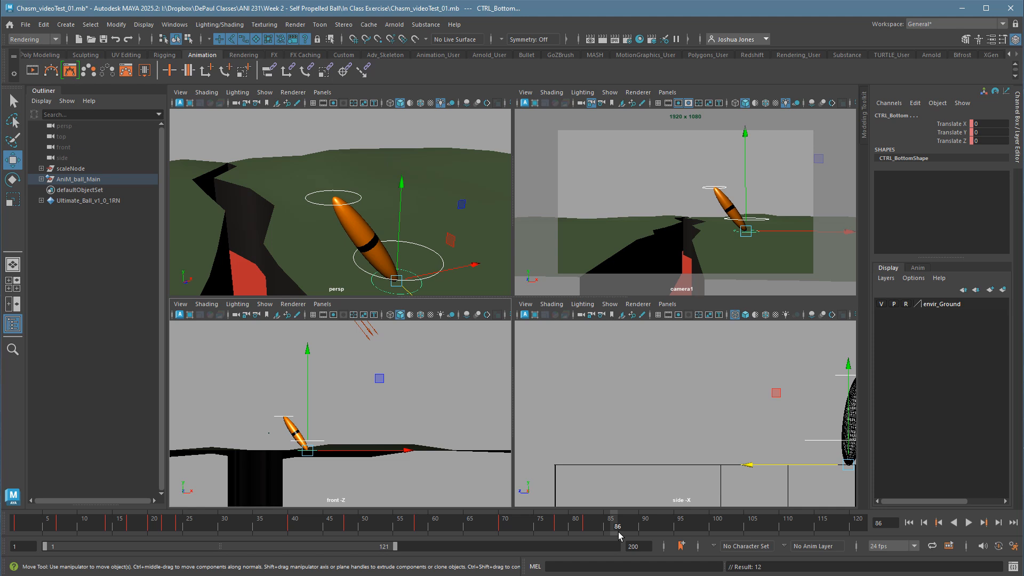
At frame 94, move the top control to Translate X -2.181 and Y 1.36, keying all ball controls there and again at frame 100.
{"action": "left_click", "coordinate": [674, 532]}
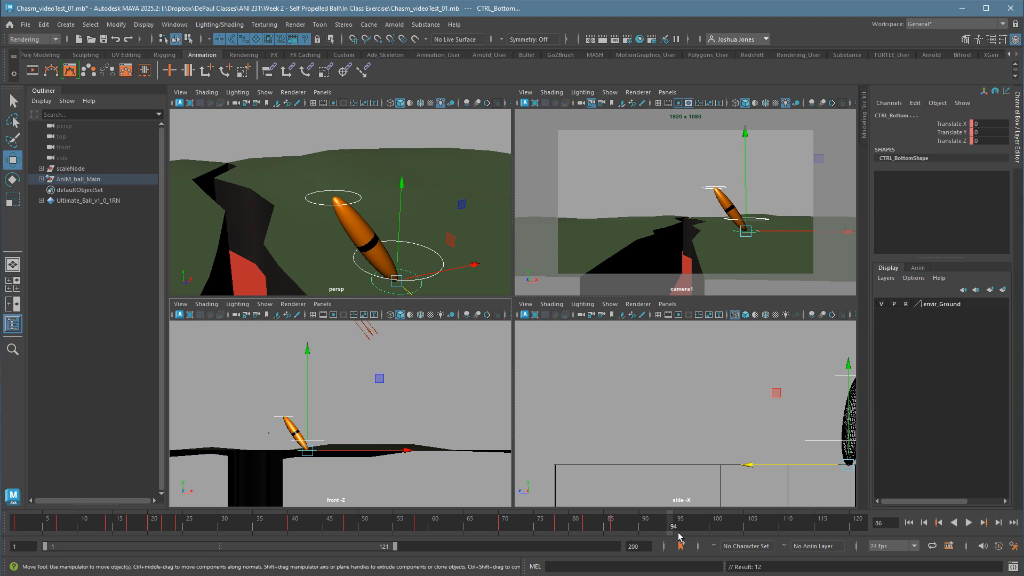
{"action": "left_click", "coordinate": [365, 211]}
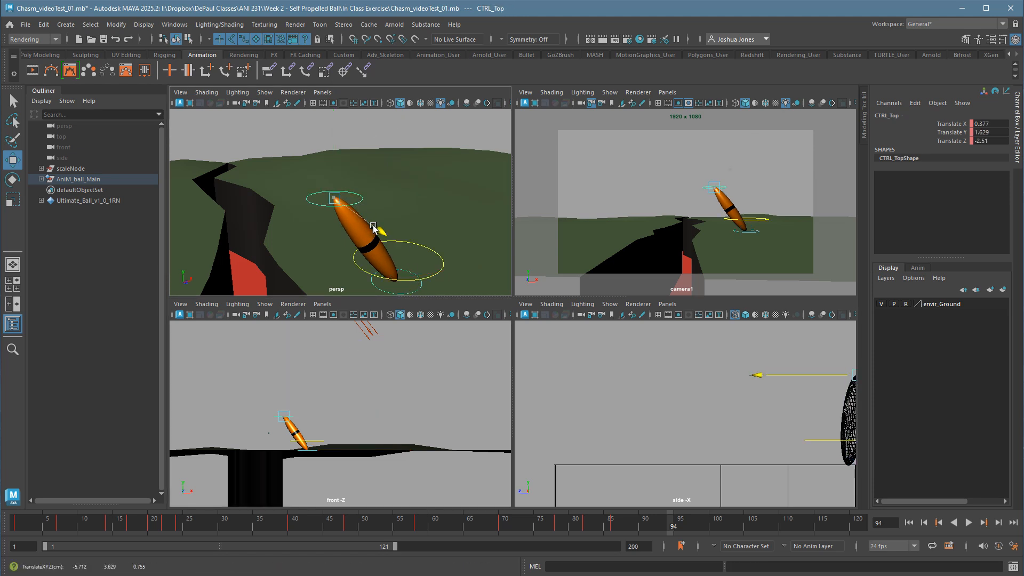
{"action": "left_click_drag", "start_coordinate": [362, 230], "coordinate": [407, 275]}
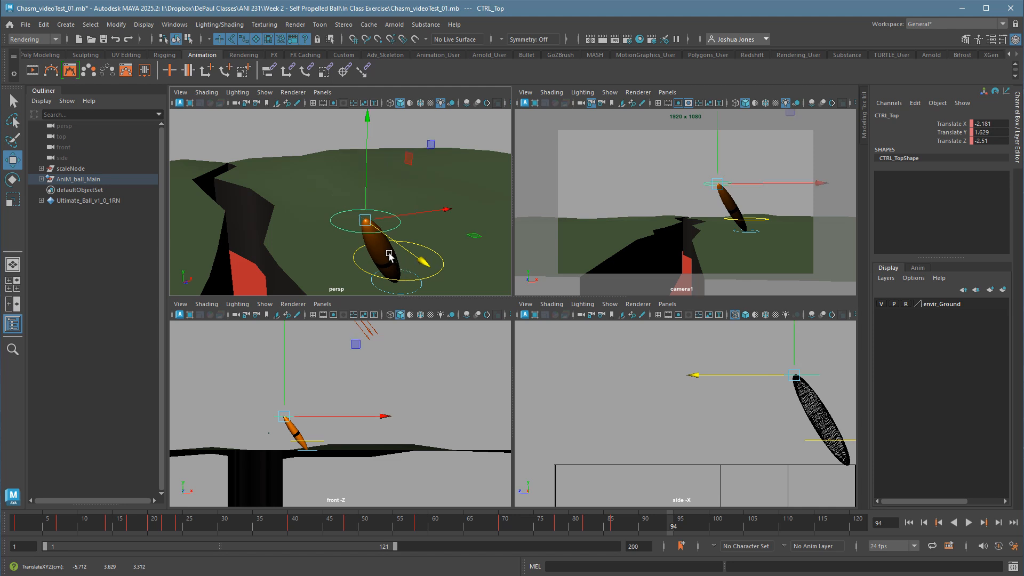
{"action": "left_click_drag", "start_coordinate": [728, 174], "coordinate": [724, 178]}
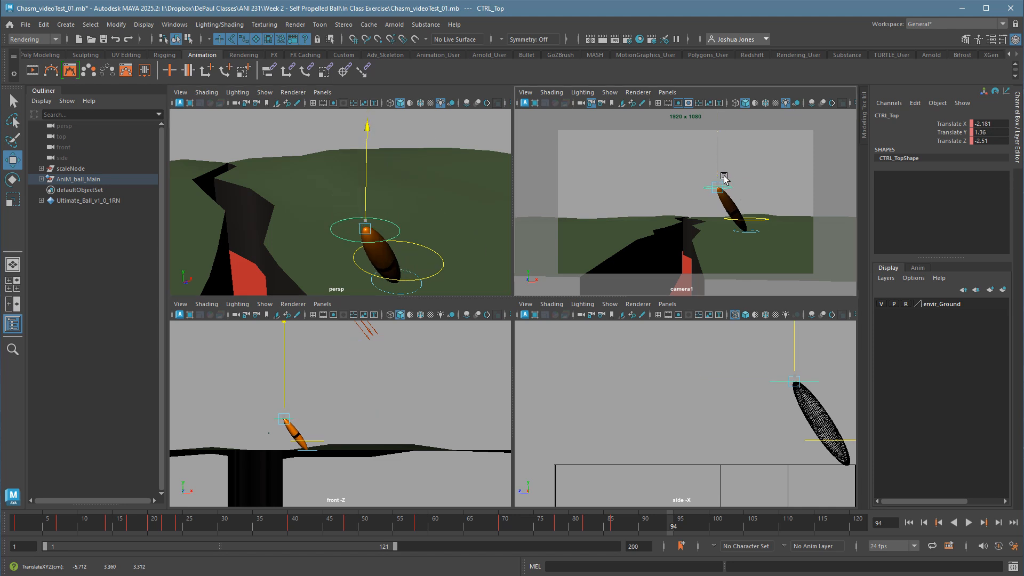
{"action": "left_click_drag", "start_coordinate": [316, 195], "coordinate": [437, 312]}
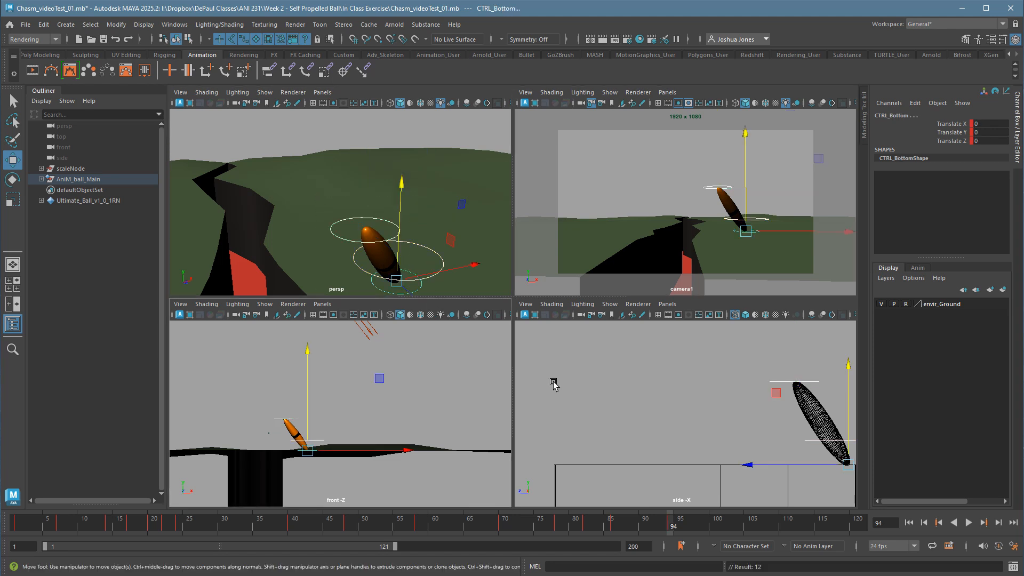
{"action": "left_click", "coordinate": [715, 532]}
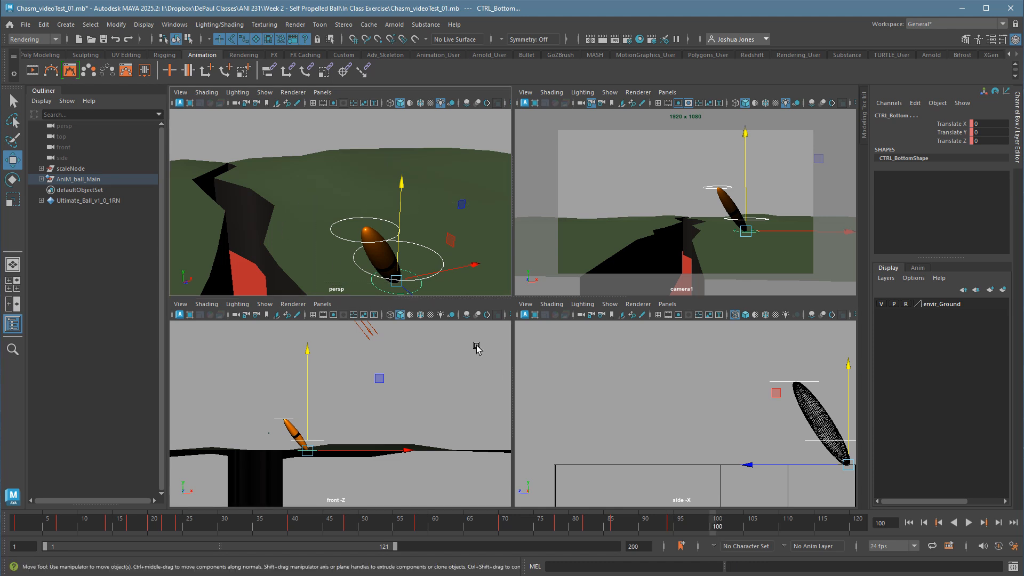
{"action": "key", "text": "s"}
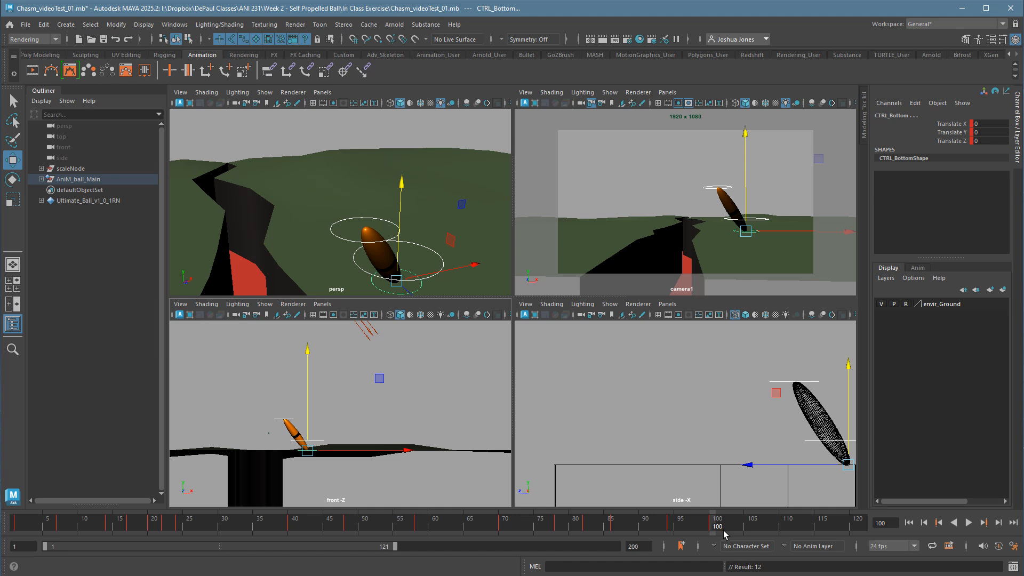
At frame 114, reset the top control's Translate X, Y and Z to 0 and key all ball controls.
{"action": "left_click_drag", "start_coordinate": [723, 530], "coordinate": [814, 536]}
{"action": "left_click", "coordinate": [717, 194]}
{"action": "left_click_drag", "start_coordinate": [990, 124], "coordinate": [985, 141]}
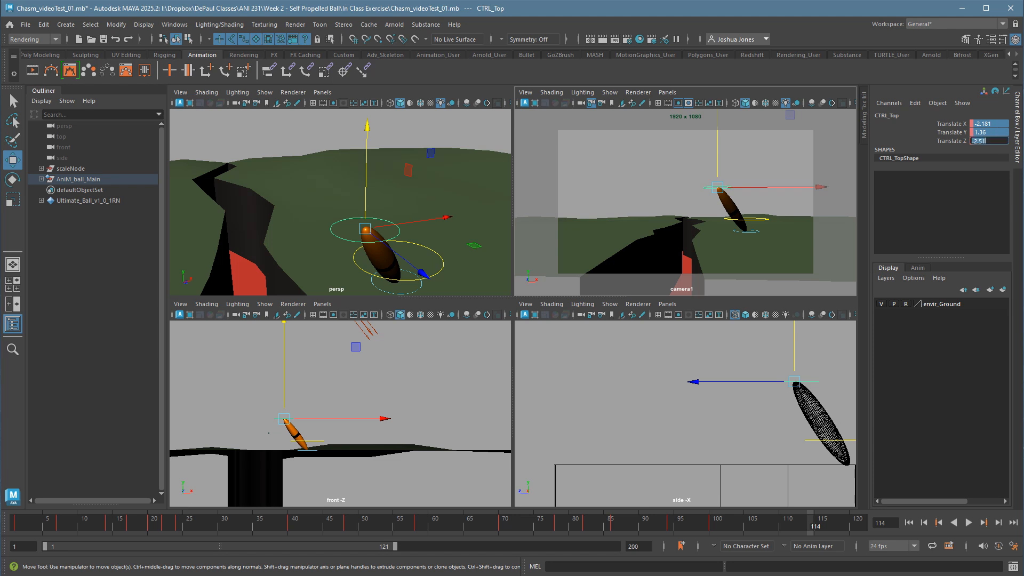
{"action": "type", "text": "0"}
{"action": "key", "text": "Return"}
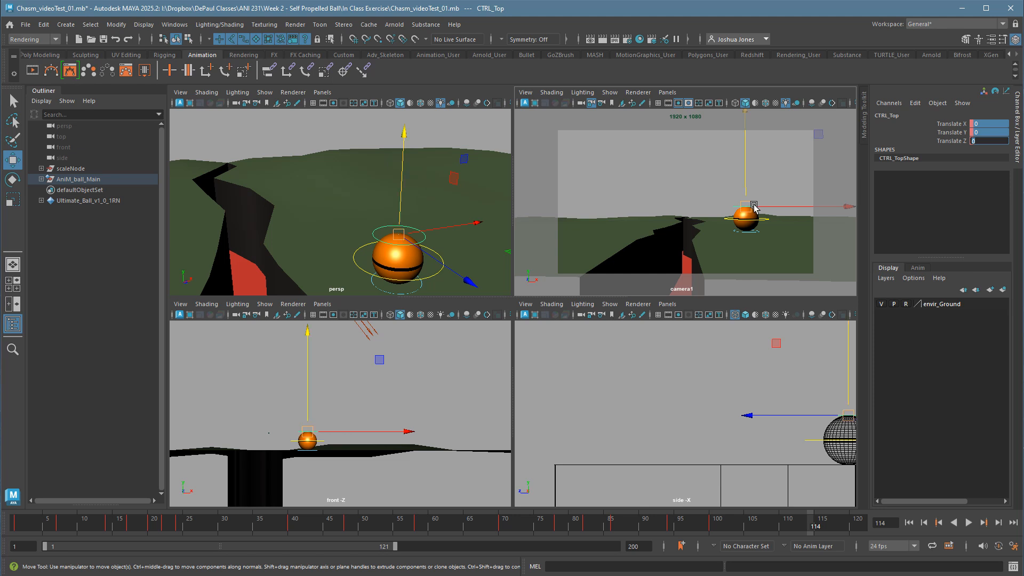
{"action": "mouse_move", "coordinate": [755, 203]}
{"action": "left_mouse_down"}
{"action": "mouse_move", "coordinate": [741, 201]}
{"action": "mouse_move", "coordinate": [767, 206]}
{"action": "left_mouse_up"}
{"action": "key", "text": "ctrl+z"}
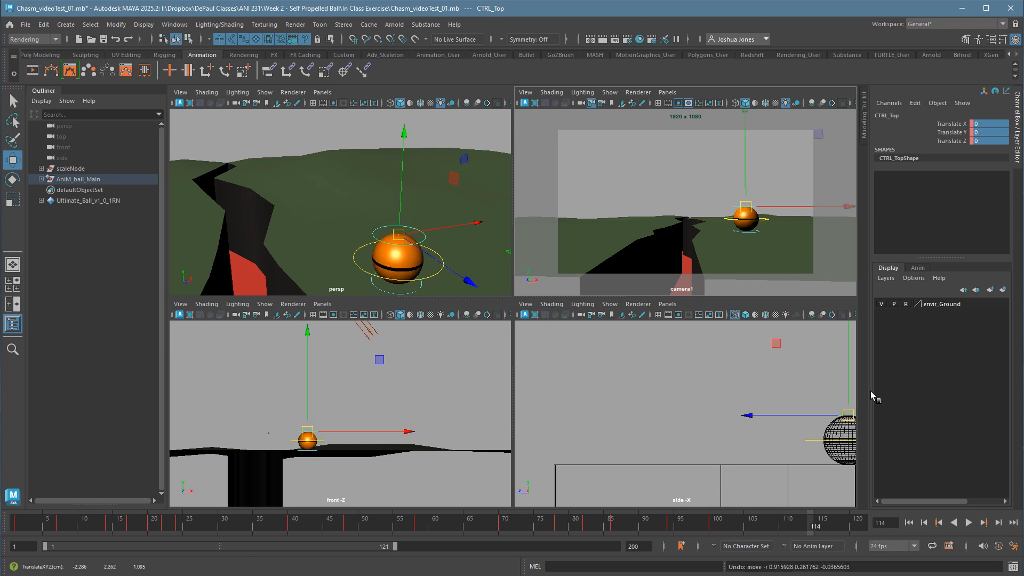
{"action": "left_click_drag", "start_coordinate": [709, 165], "coordinate": [775, 257]}
{"action": "key", "text": "s"}
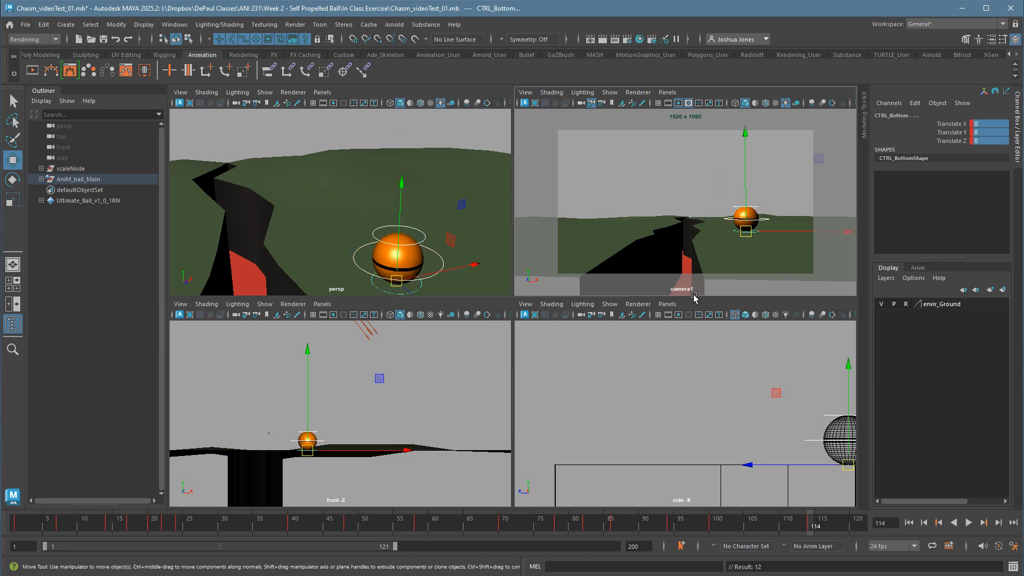
Play the animation from frame 1 in the enlarged camera1 view, stopping after the ball returns to its round pose.
{"action": "key", "text": "alt+shift+v"}
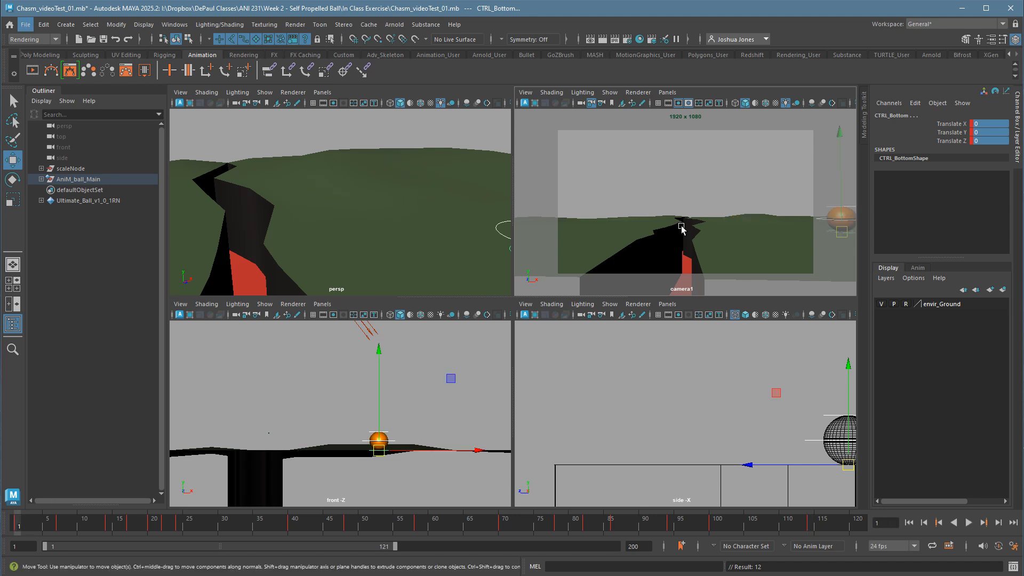
{"action": "left_click", "coordinate": [687, 203]}
{"action": "key", "text": "space"}
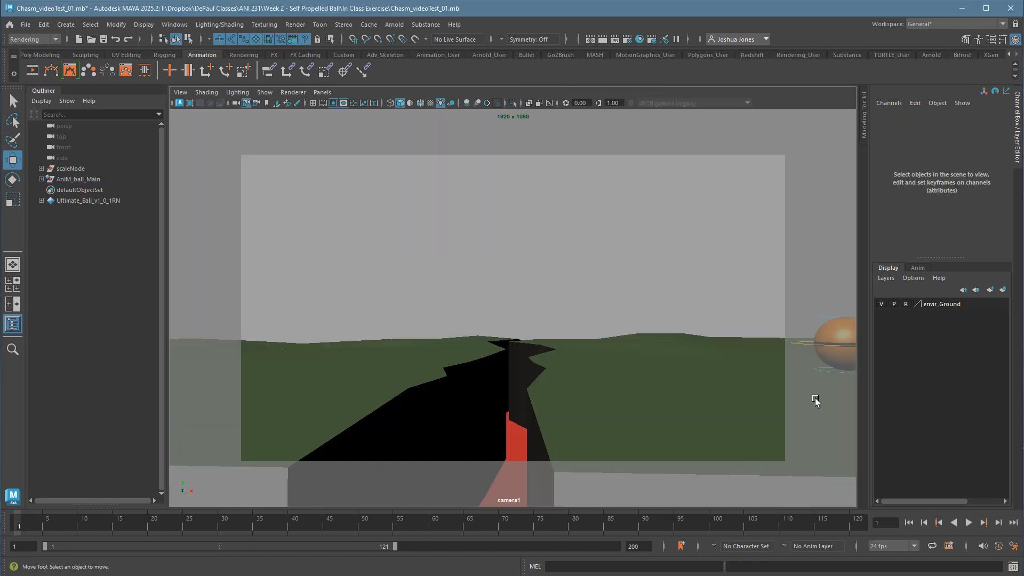
{"action": "left_click", "coordinate": [977, 530]}
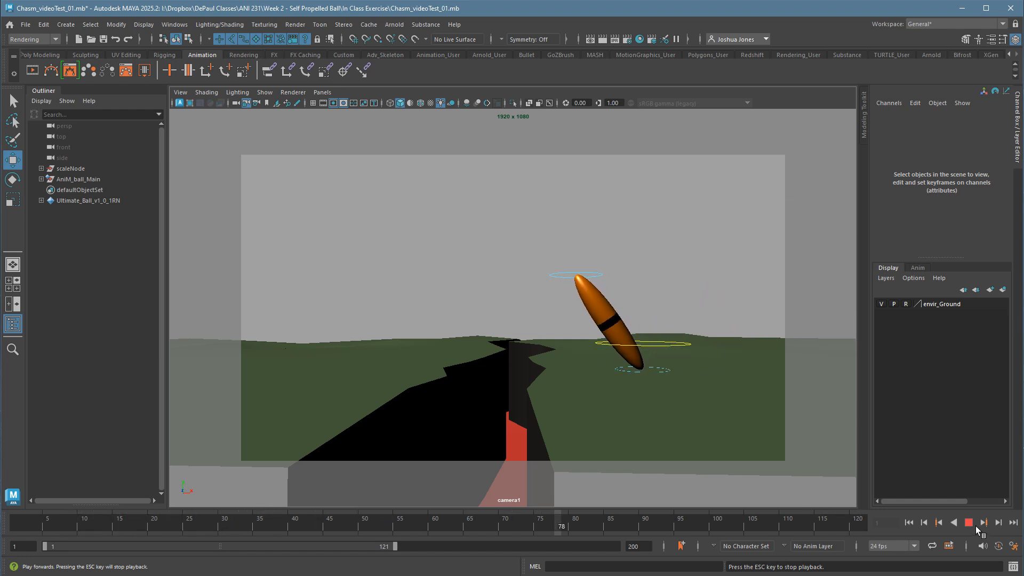
{"action": "left_click", "coordinate": [975, 526]}
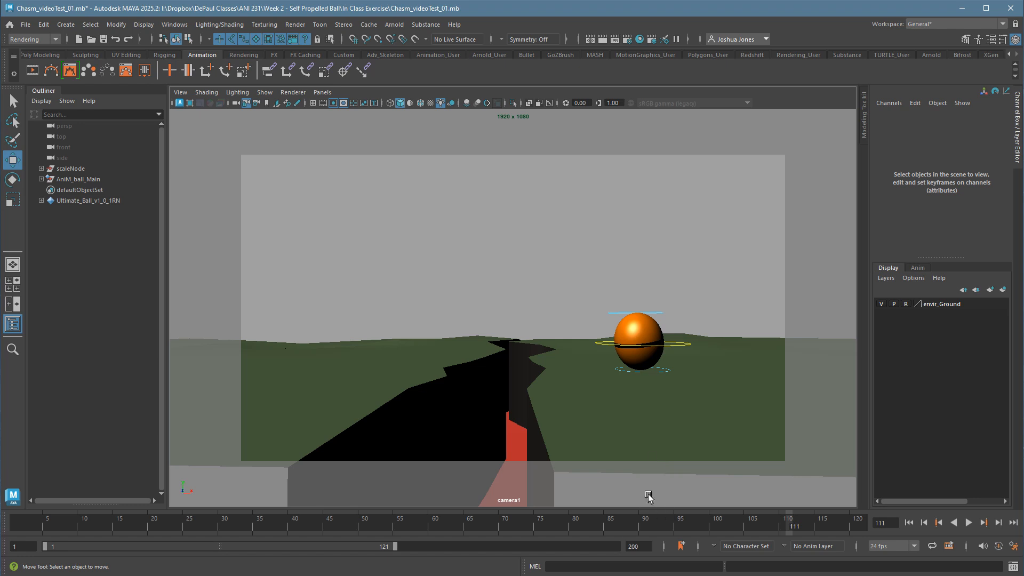
Select all ball controls and replay the lean and side-to-side looks repeatedly to check their timing.
{"action": "left_click_drag", "start_coordinate": [583, 279], "coordinate": [651, 395]}
{"action": "left_click_drag", "start_coordinate": [502, 523], "coordinate": [587, 530]}
{"action": "key", "text": "alt+v"}
{"action": "key", "text": "Escape"}
{"action": "key", "text": "alt+v"}
{"action": "key", "text": "Escape"}
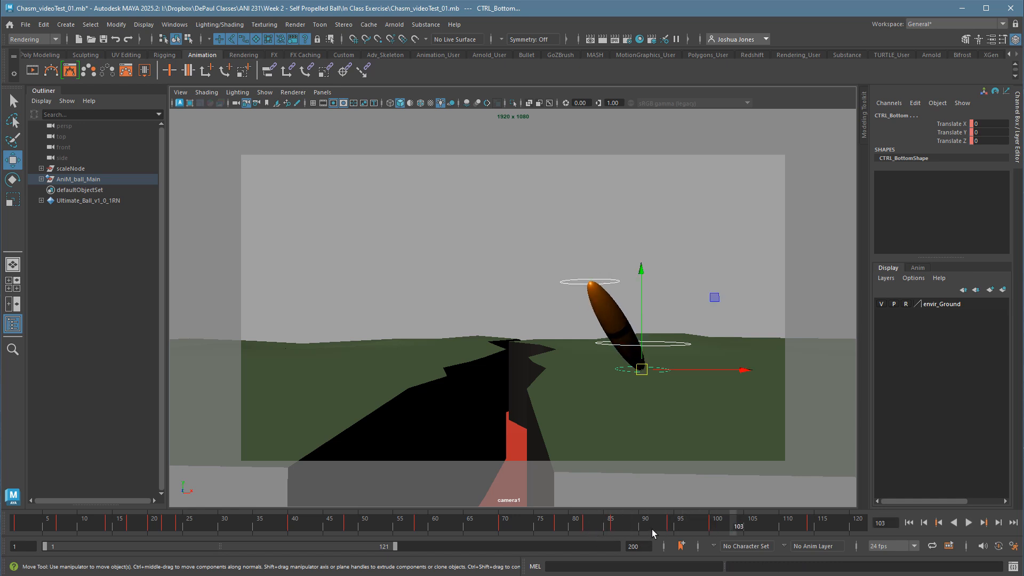
{"action": "key", "text": "alt+v"}
{"action": "left_click", "coordinate": [616, 532]}
{"action": "key", "text": "alt+v"}
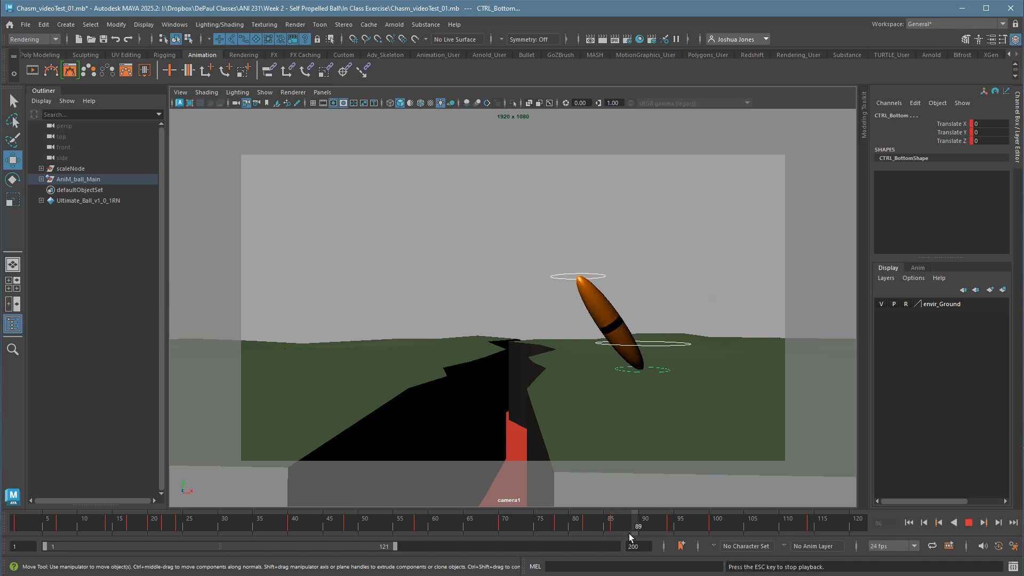
{"action": "key", "text": "Escape"}
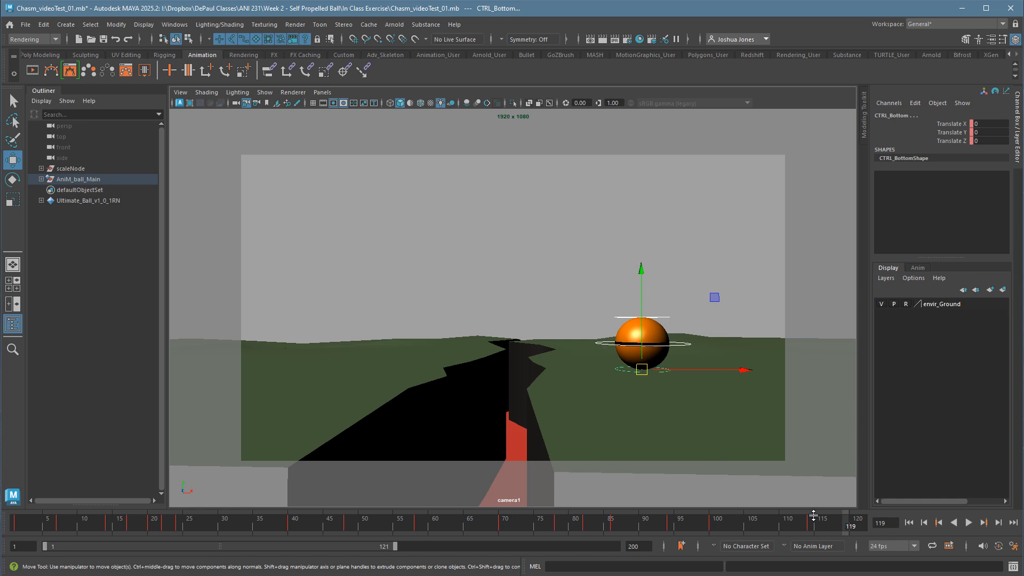
Shift the round-pose key at frame 114 earlier to about frame 110 and replay from frame 59.
{"action": "mouse_move", "coordinate": [798, 527]}
{"action": "left_mouse_down", "text": "shift"}
{"action": "mouse_move", "coordinate": [834, 532]}
{"action": "mouse_move", "coordinate": [798, 532]}
{"action": "left_mouse_up", "text": "shift"}
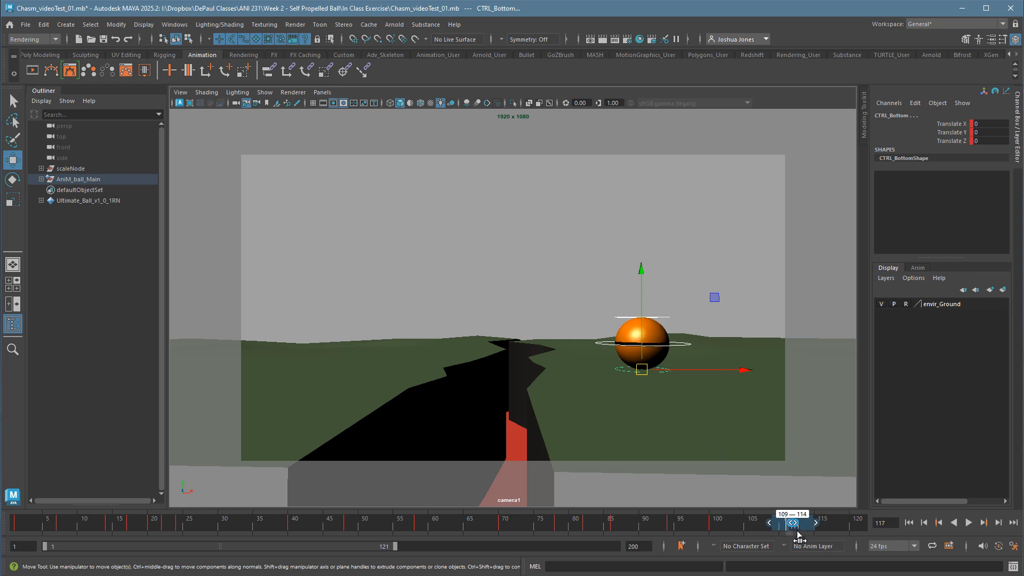
{"action": "left_click", "coordinate": [830, 526]}
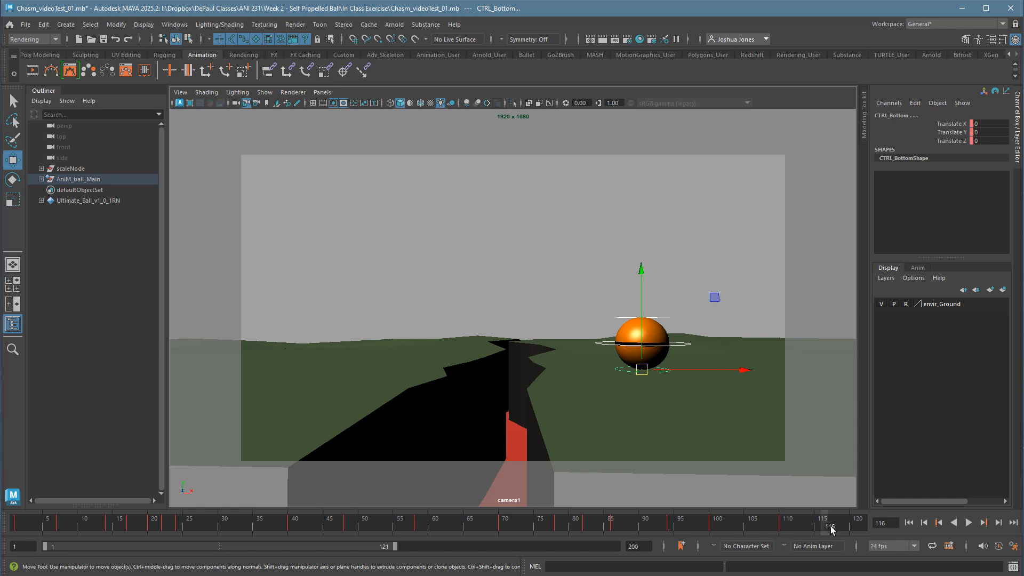
{"action": "left_click", "coordinate": [432, 527]}
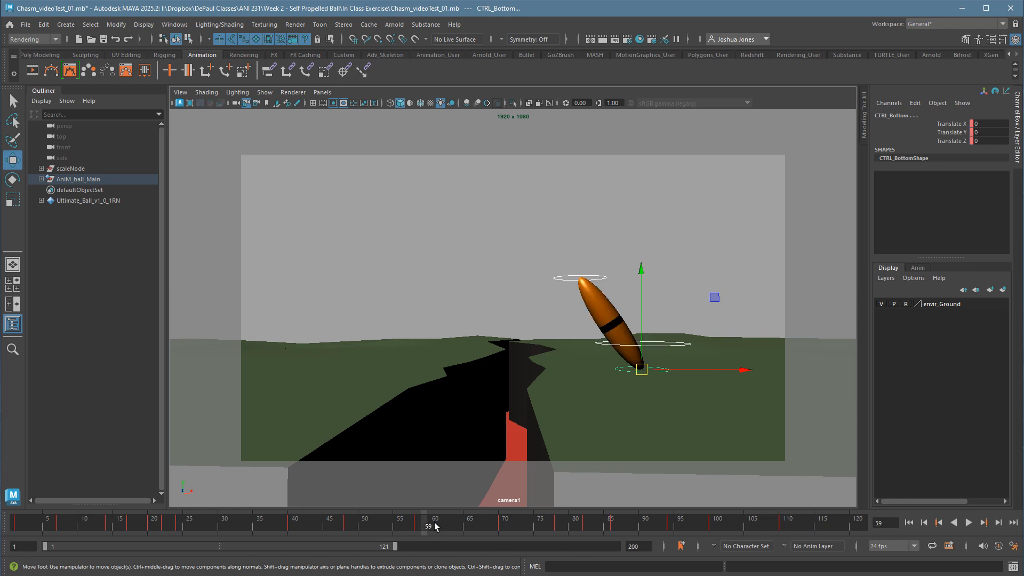
{"action": "key", "text": "alt+v"}
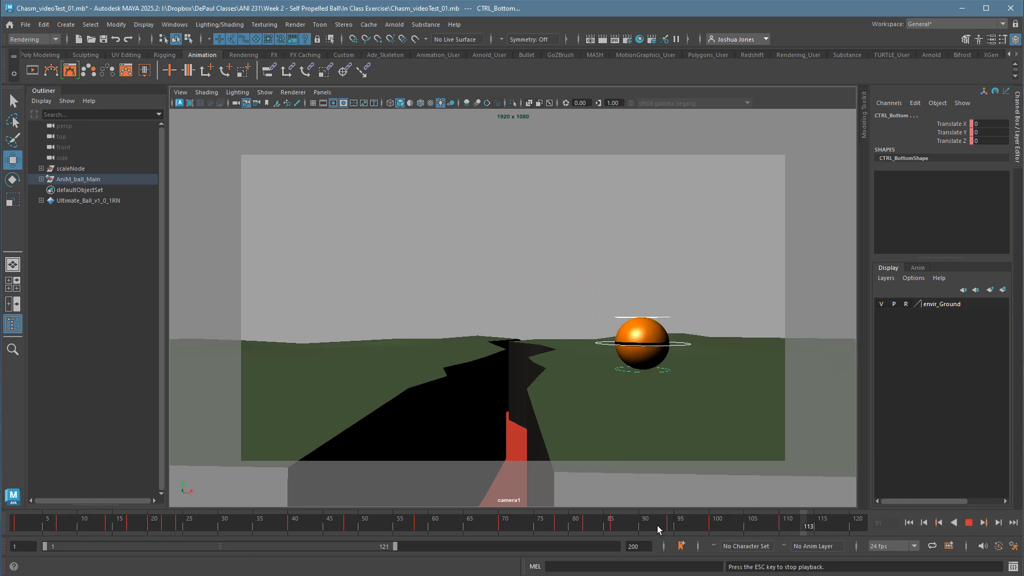
{"action": "key", "text": "alt+v"}
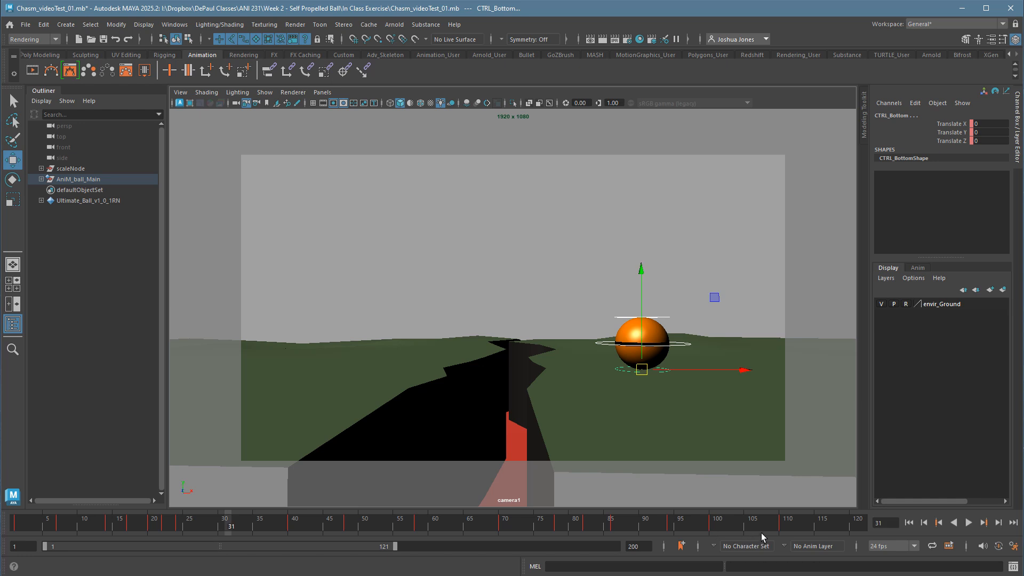
Shift the round-pose key earlier again to frame 108 and replay from frame 76.
{"action": "mouse_move", "coordinate": [760, 533]}
{"action": "left_mouse_down", "text": "shift"}
{"action": "mouse_move", "coordinate": [805, 529]}
{"action": "mouse_move", "coordinate": [773, 530]}
{"action": "left_mouse_up", "text": "shift"}
{"action": "left_click", "coordinate": [812, 525]}
{"action": "left_click", "coordinate": [547, 522]}
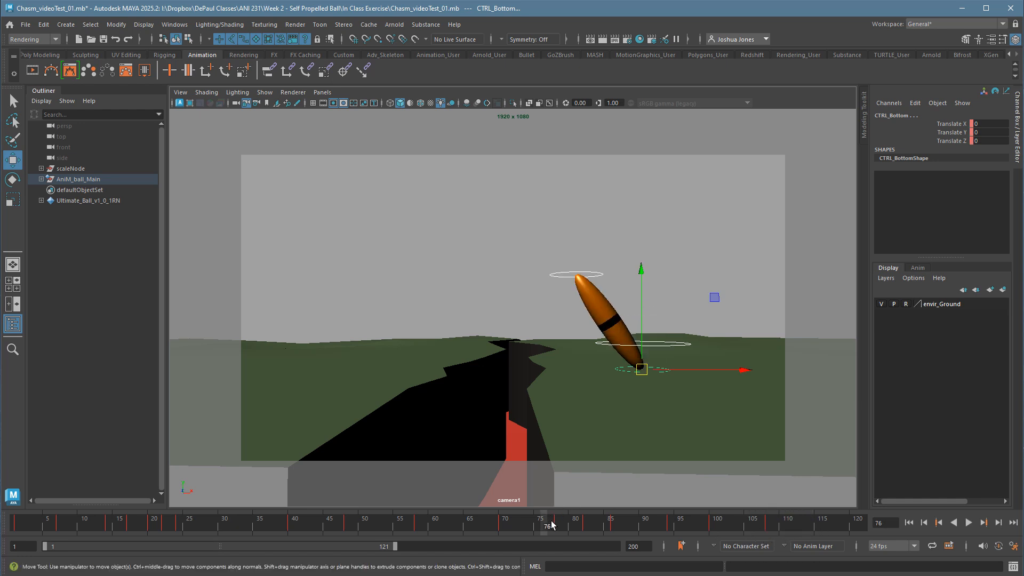
{"action": "key", "text": "alt+v"}
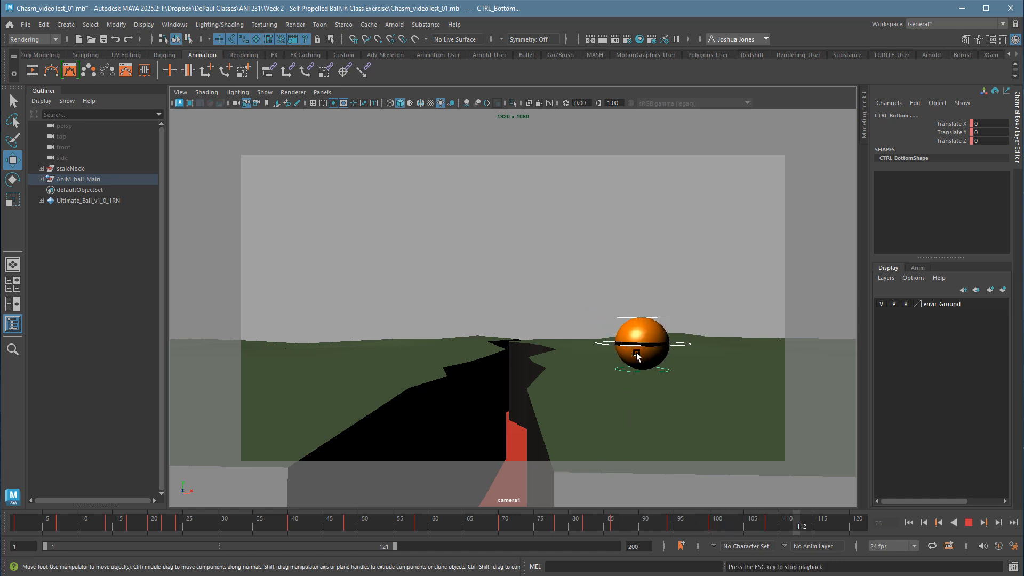
Open the Graph Editor at frame 86 with all ball controls selected, shrinking and repositioning its window over the viewport.
{"action": "mouse_move", "coordinate": [609, 528]}
{"action": "left_mouse_down"}
{"action": "mouse_move", "coordinate": [535, 531]}
{"action": "mouse_move", "coordinate": [637, 526]}
{"action": "mouse_move", "coordinate": [617, 523]}
{"action": "left_mouse_up"}
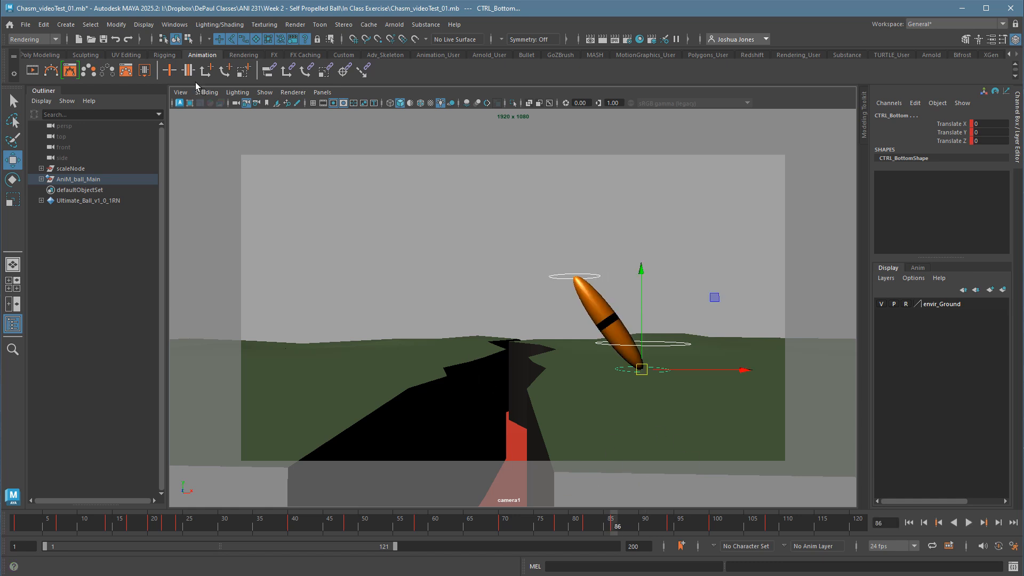
{"action": "left_click", "coordinate": [177, 25]}
{"action": "mouse_move", "coordinate": [205, 100]}
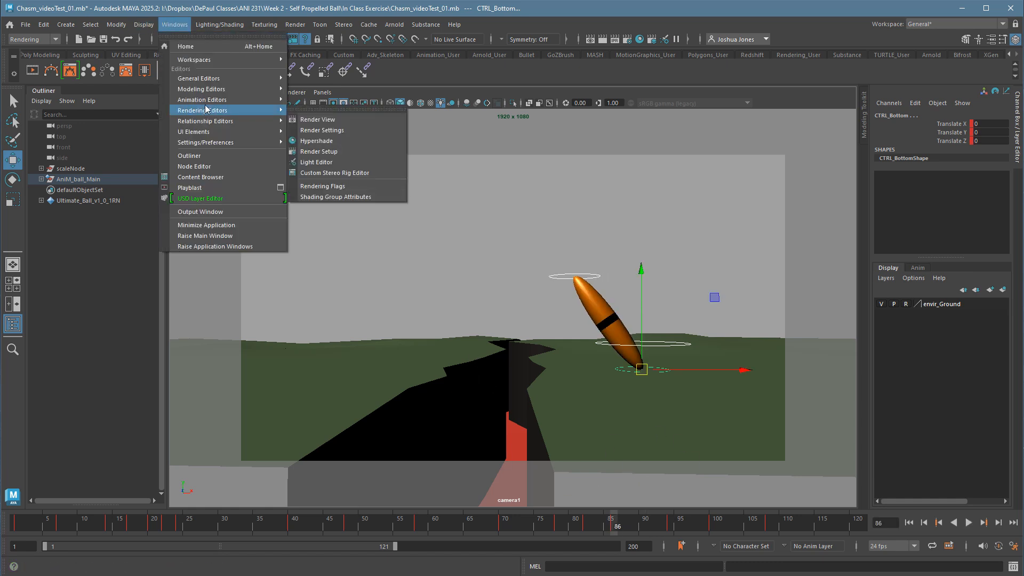
{"action": "left_click", "coordinate": [319, 100]}
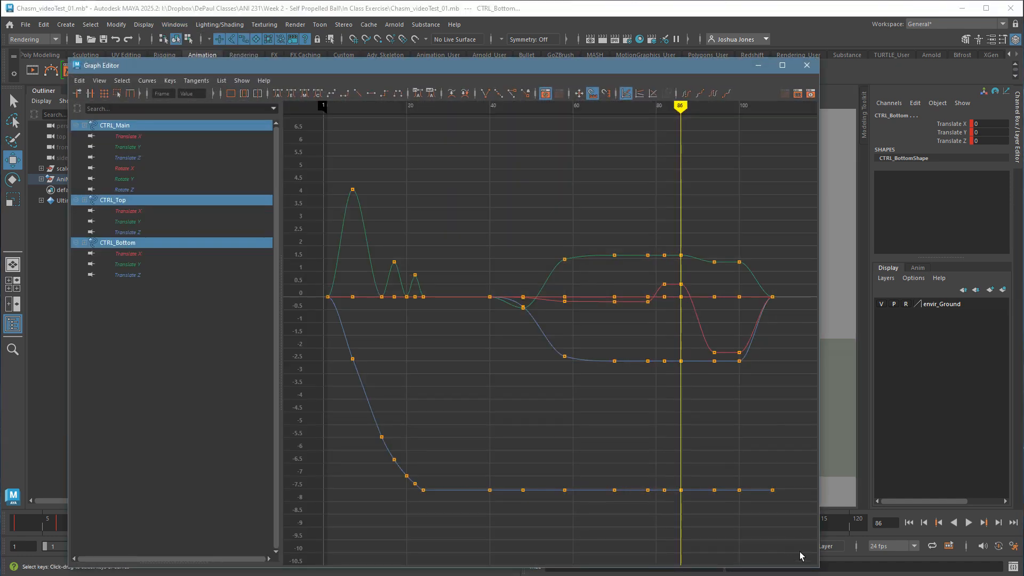
{"action": "left_click_drag", "start_coordinate": [820, 567], "coordinate": [829, 475]}
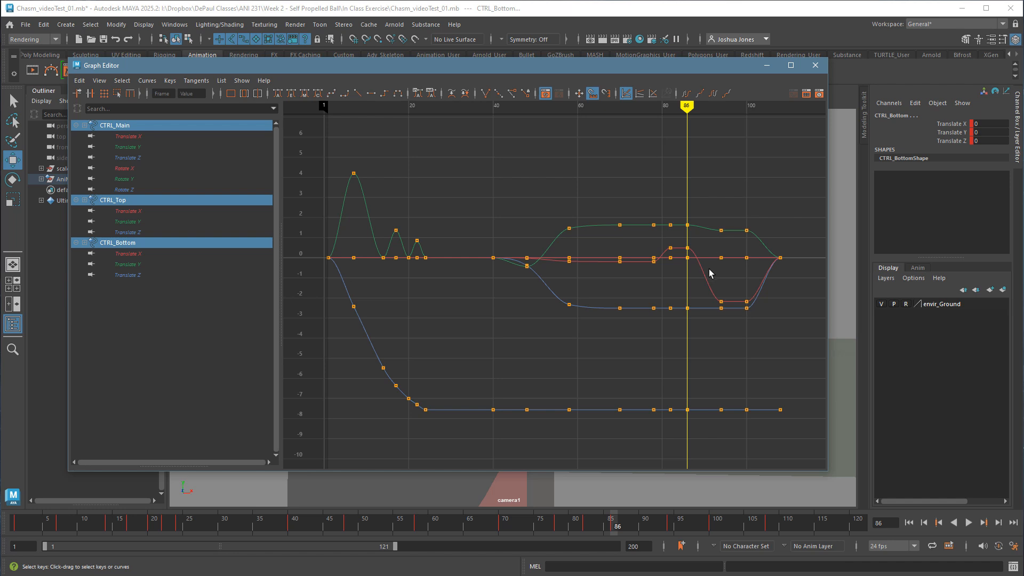
{"action": "left_click_drag", "start_coordinate": [741, 66], "coordinate": [747, 111]}
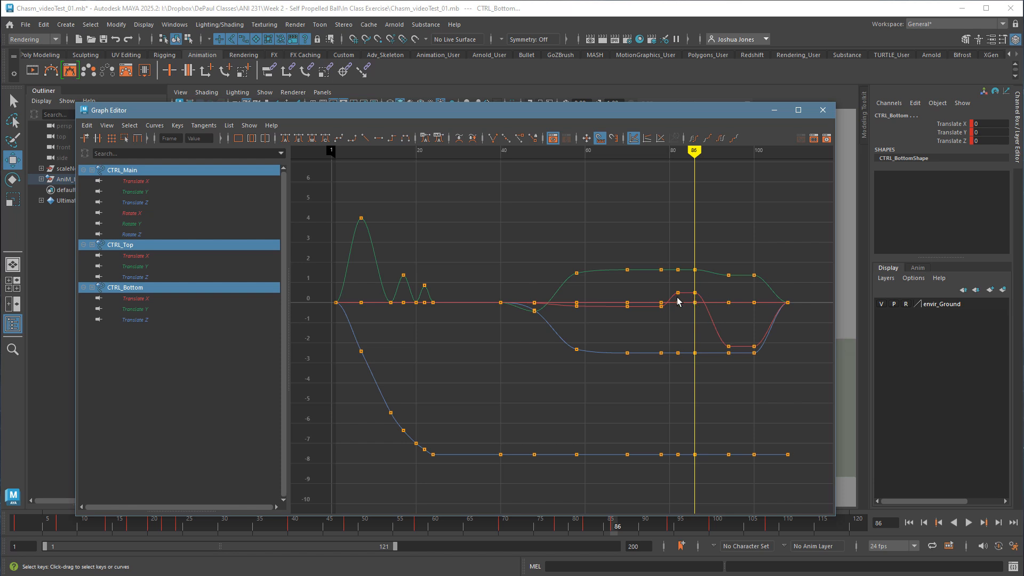
Highlight the top control's Translate X curve, and select only the top control to show just its curves in the Graph Editor.
{"action": "left_click", "coordinate": [725, 340]}
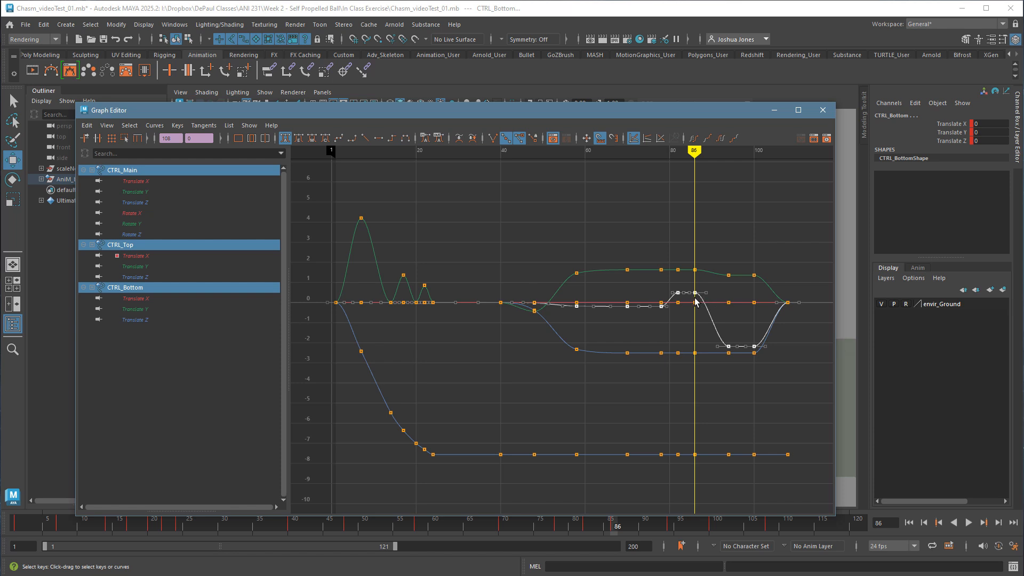
{"action": "left_click_drag", "start_coordinate": [621, 113], "coordinate": [543, 511]}
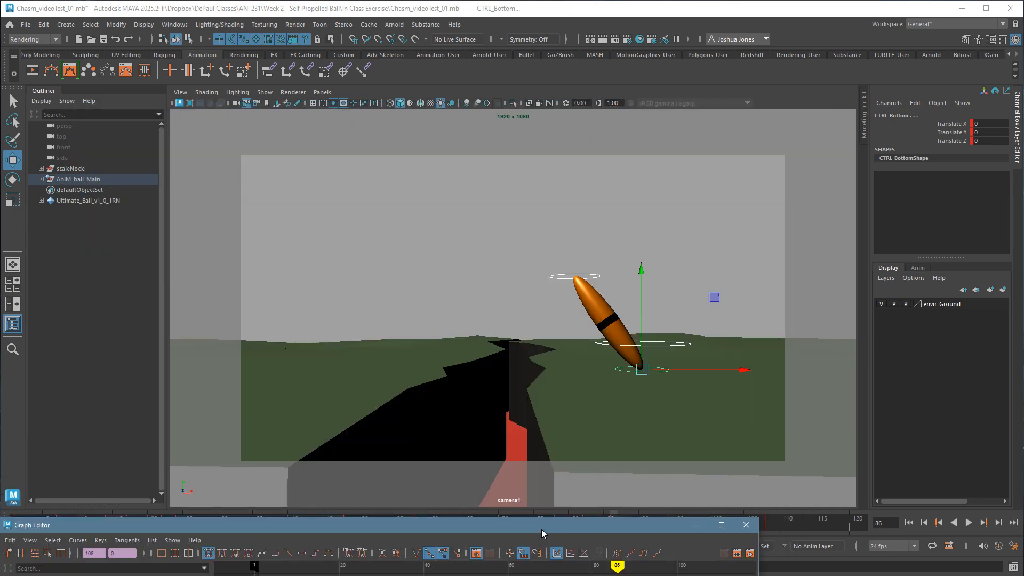
{"action": "left_click", "coordinate": [647, 306]}
{"action": "left_click", "coordinate": [587, 277]}
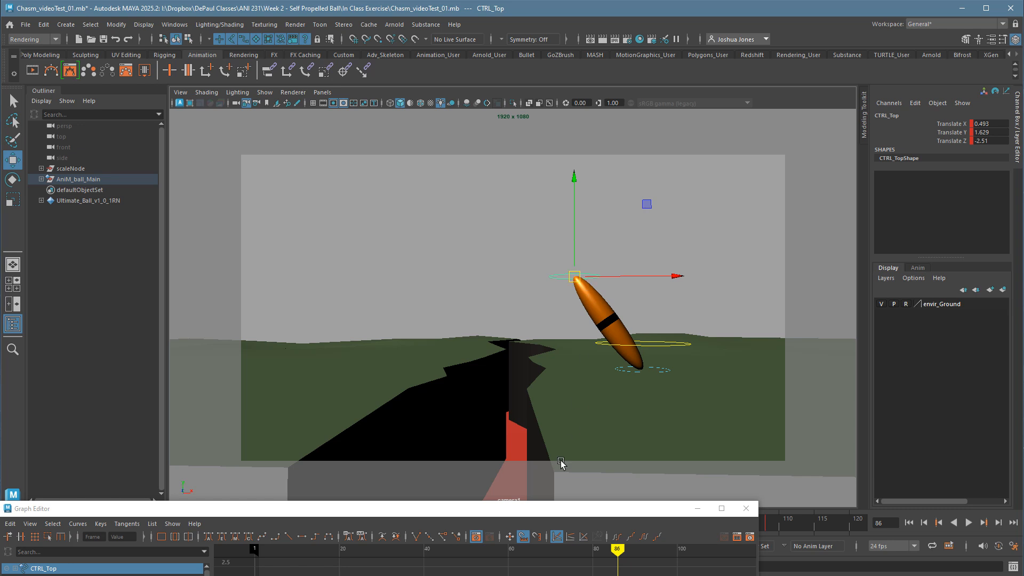
{"action": "left_click_drag", "start_coordinate": [533, 510], "coordinate": [525, 575]}
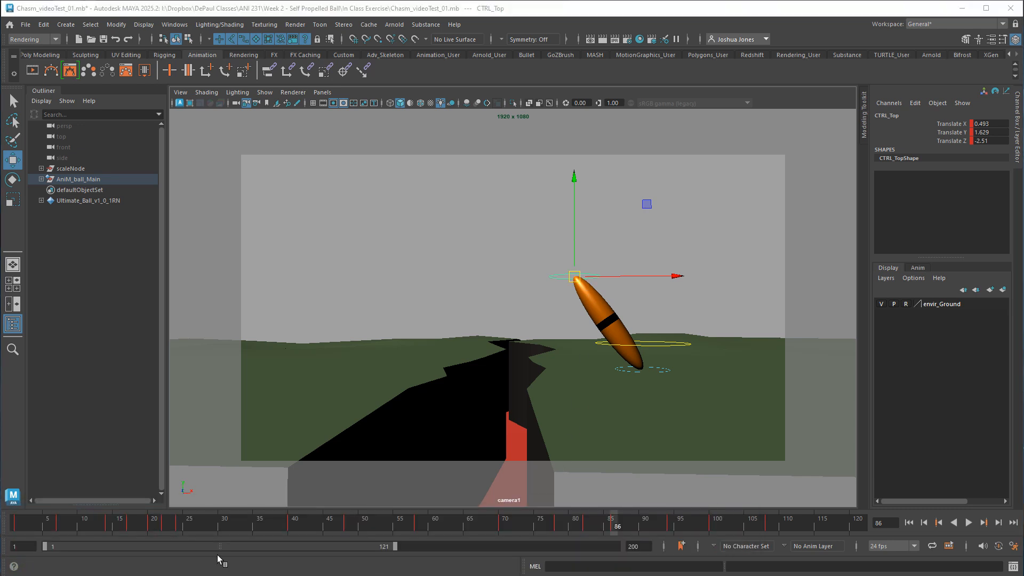
{"action": "left_click_drag", "start_coordinate": [341, 575], "coordinate": [393, 177]}
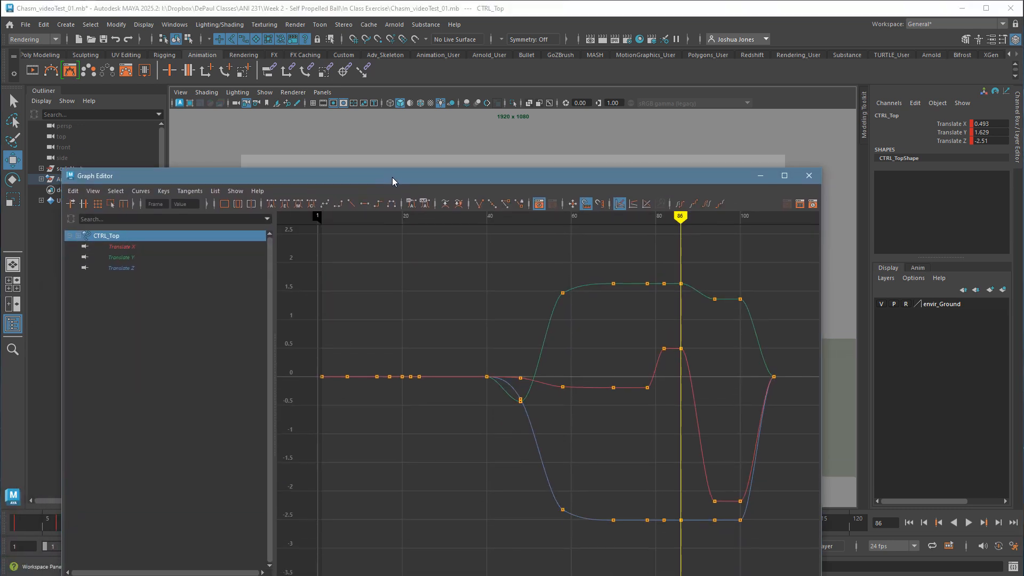
Show the top control's Translate Z curve, and isolate its Translate X curve in the Graph Editor.
{"action": "left_click", "coordinate": [147, 270]}
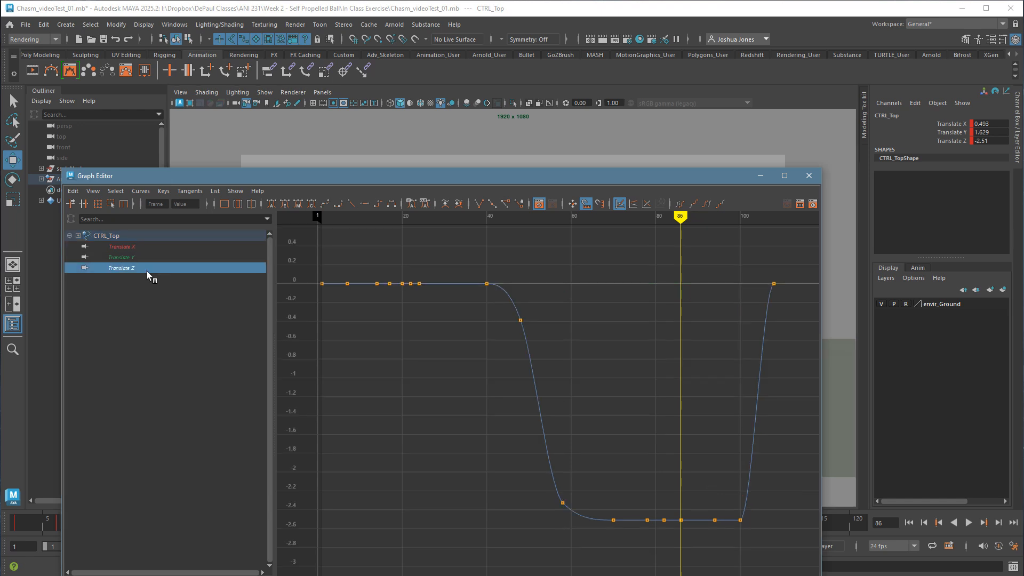
{"action": "left_click", "coordinate": [143, 247]}
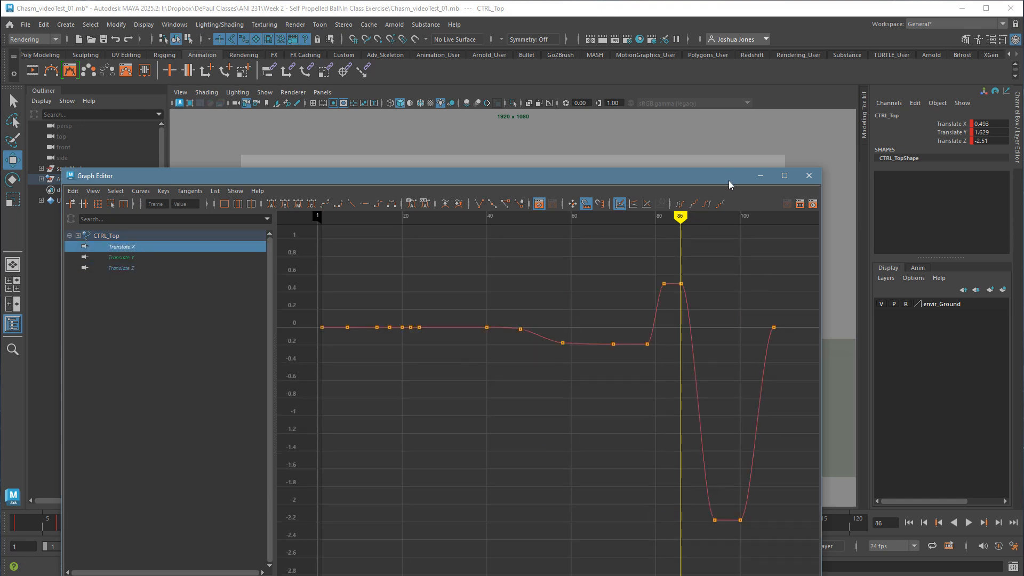
Move the Graph Editor out of the way, try moving the top control along Z in the perspective view, and undo the move.
{"action": "left_click_drag", "start_coordinate": [727, 180], "coordinate": [565, 528]}
{"action": "key", "text": "space"}
{"action": "key", "text": "space"}
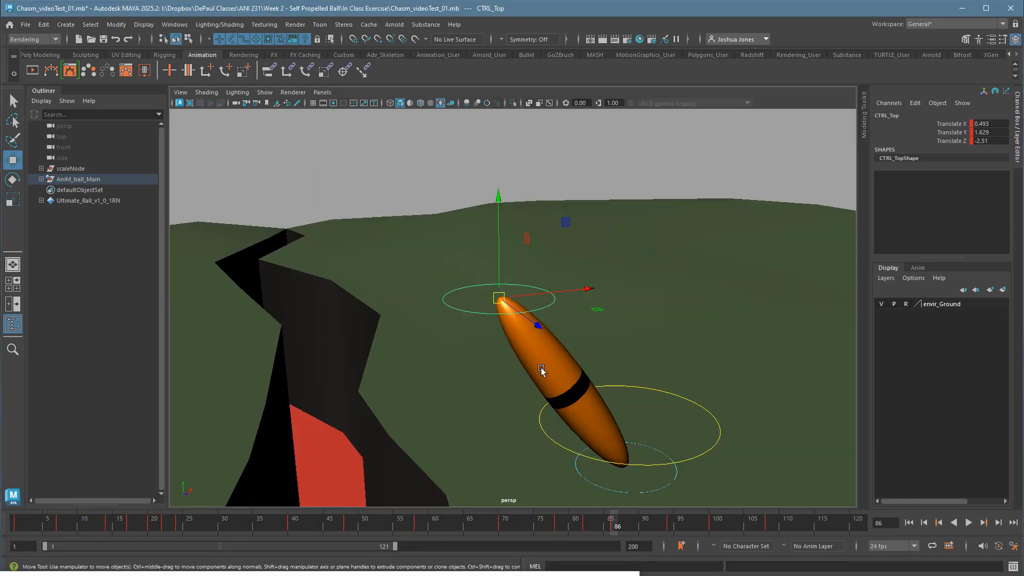
{"action": "left_click_drag", "start_coordinate": [536, 323], "coordinate": [568, 360]}
{"action": "key", "text": "ctrl+z"}
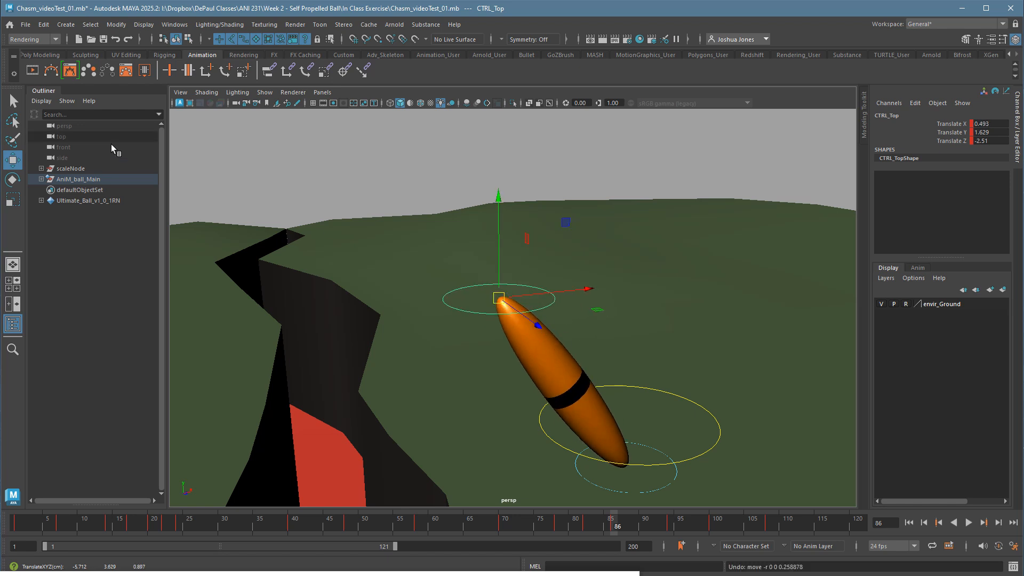
Change the Move Tool's axis orientation from World to a setting that reorients the top control's handles, and close the tool settings.
{"action": "double_click", "coordinate": [17, 163]}
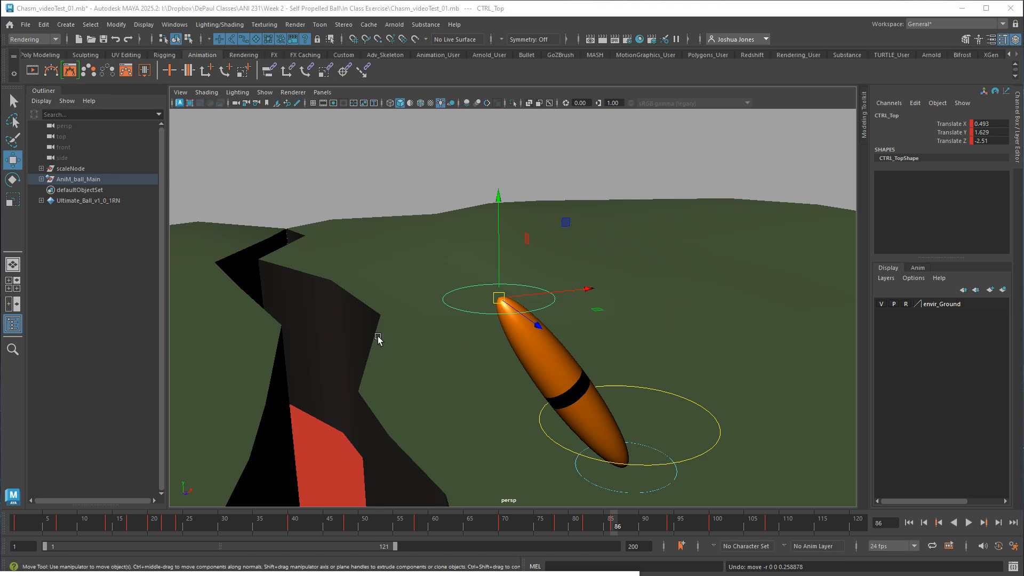
{"action": "left_click_drag", "start_coordinate": [1023, 75], "coordinate": [622, 123]}
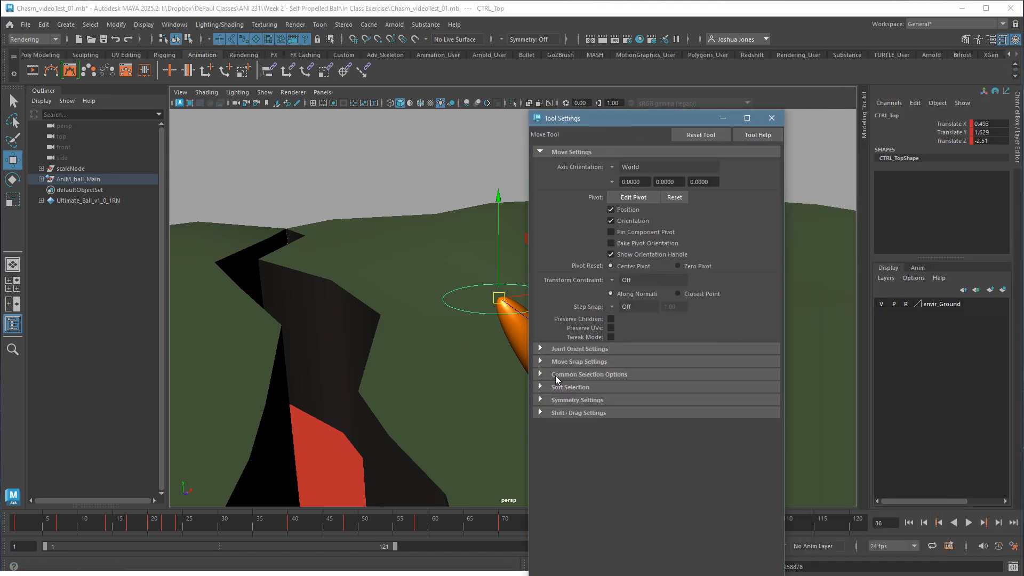
{"action": "left_click", "coordinate": [615, 165]}
{"action": "left_click", "coordinate": [640, 170]}
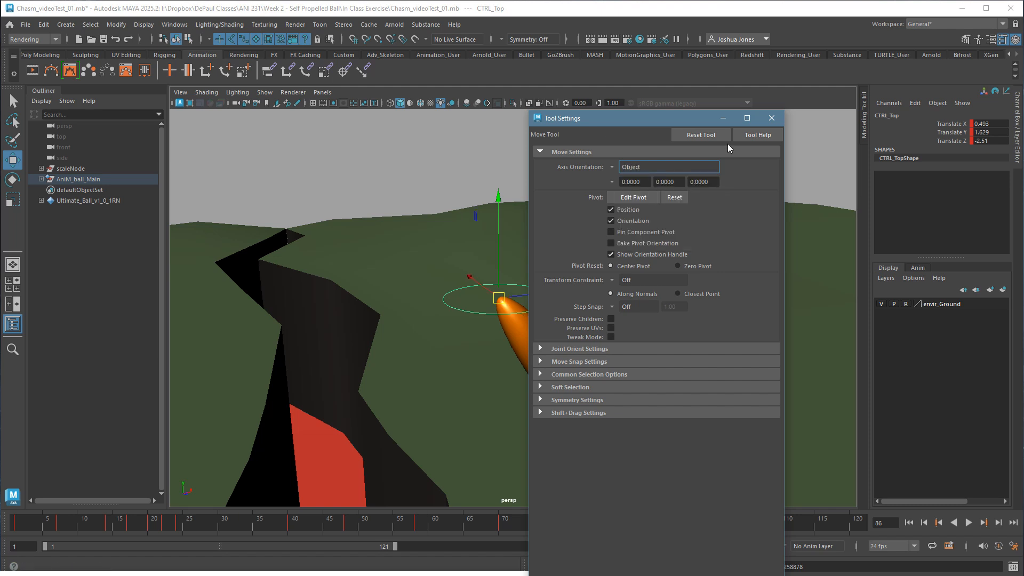
{"action": "left_click", "coordinate": [772, 118]}
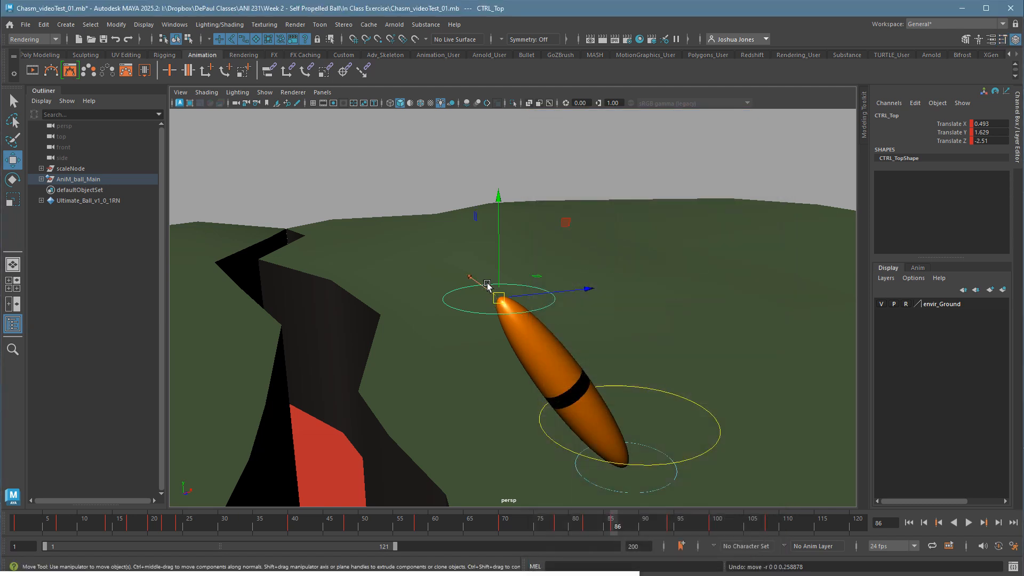
Maximize the camera1 view and bring the Graph Editor back over it with its curve area showing.
{"action": "key", "text": "space"}
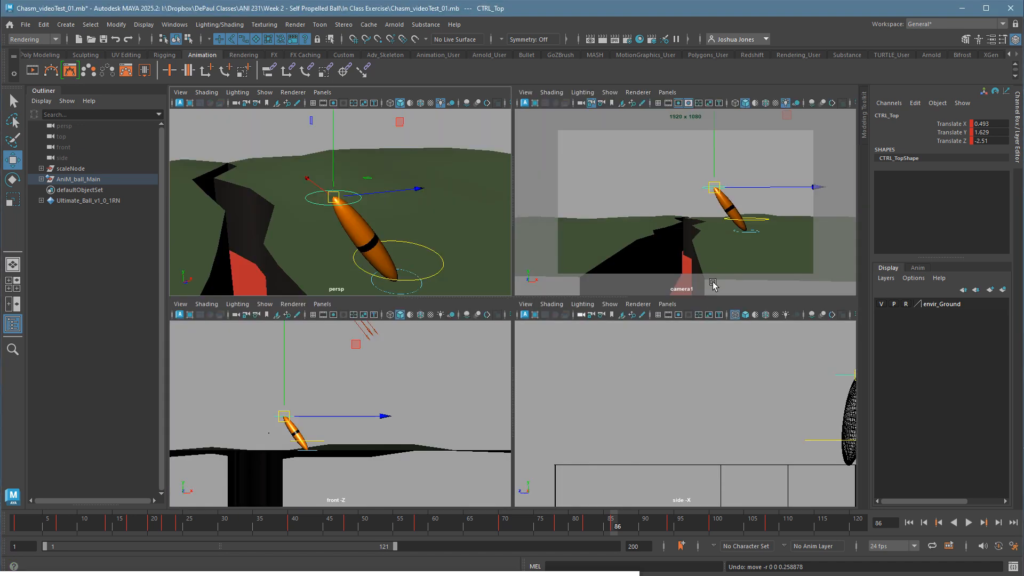
{"action": "key", "text": "space"}
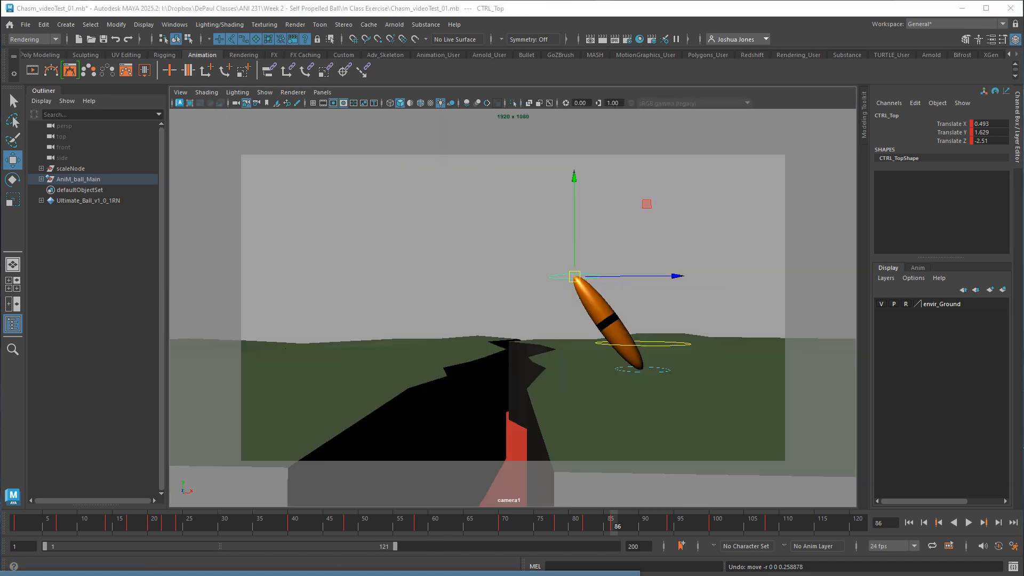
{"action": "left_click_drag", "start_coordinate": [432, 575], "coordinate": [286, 145]}
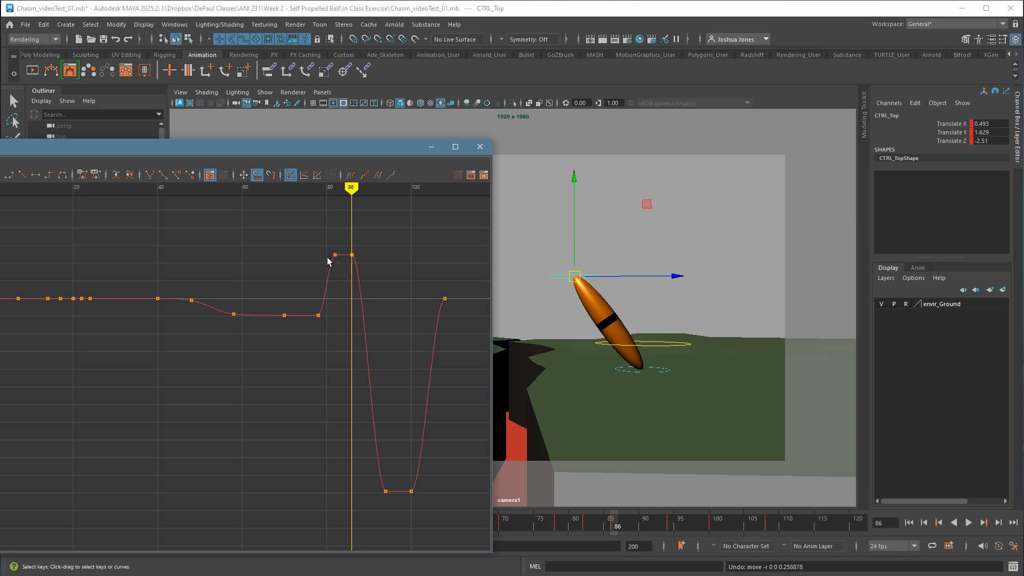
Apply spline tangents to the top control's Translate X keys at frames 82 and 86 and at frames 94 and 100.
{"action": "left_click_drag", "start_coordinate": [376, 276], "coordinate": [372, 275]}
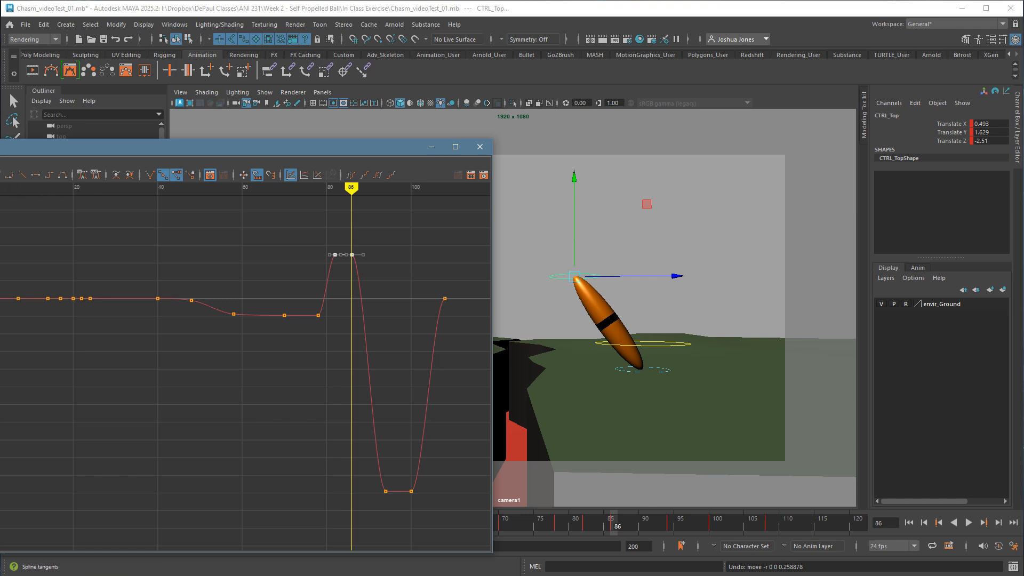
{"action": "left_click", "coordinate": [1, 175]}
{"action": "left_click", "coordinate": [264, 412]}
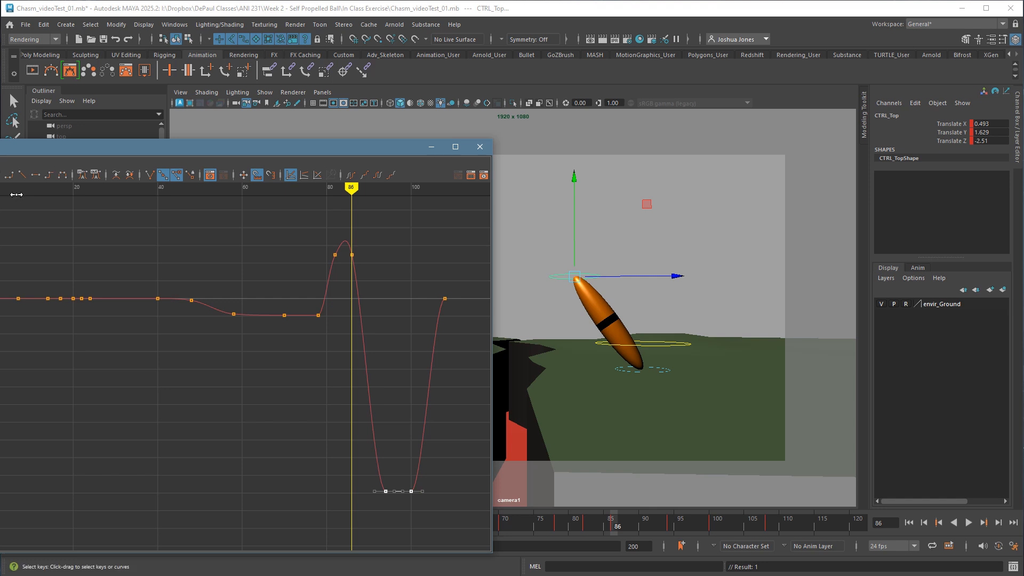
{"action": "left_click", "coordinate": [164, 175]}
{"action": "left_click", "coordinate": [412, 453]}
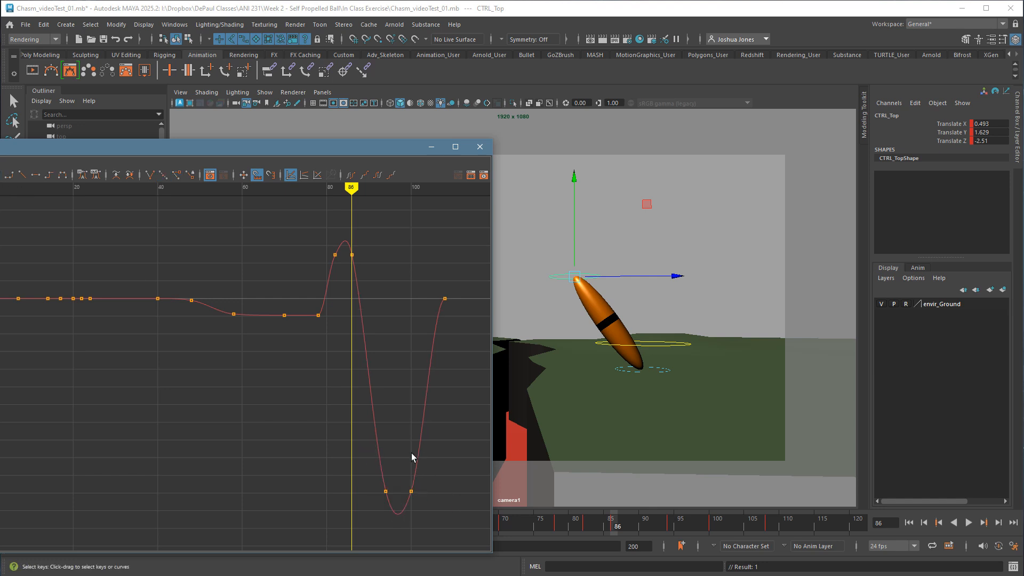
Reshape the tangent handles of the Translate X key at frame 94 to soften the dip between frames 94 and 100.
{"action": "left_click_drag", "start_coordinate": [394, 488], "coordinate": [425, 507]}
{"action": "left_click_drag", "start_coordinate": [408, 439], "coordinate": [435, 467]}
{"action": "middle_click_drag", "start_coordinate": [457, 473], "coordinate": [467, 480]}
{"action": "left_click_drag", "start_coordinate": [396, 511], "coordinate": [396, 511]}
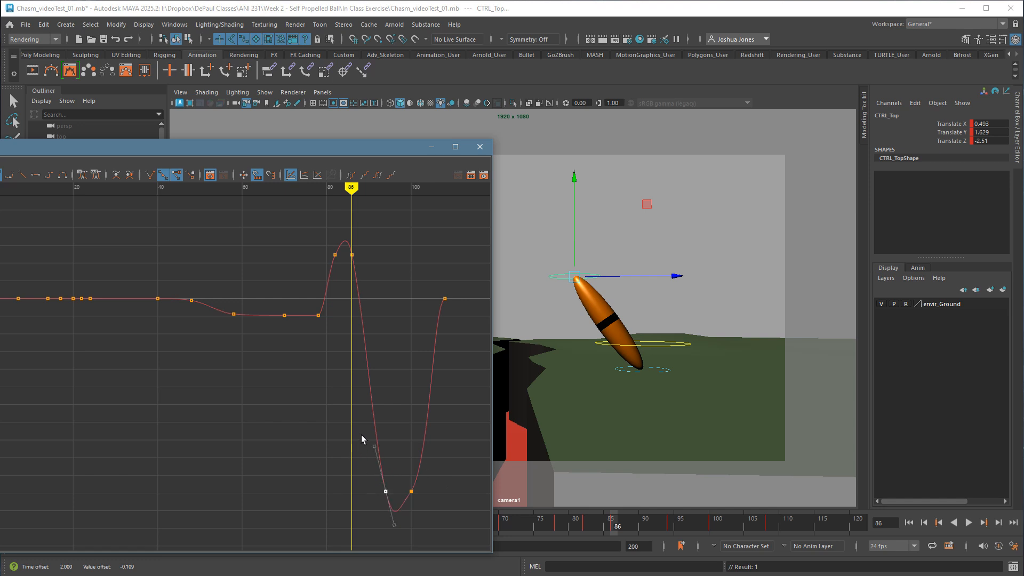
{"action": "left_click_drag", "start_coordinate": [361, 434], "coordinate": [389, 462]}
{"action": "middle_click_drag", "start_coordinate": [407, 468], "coordinate": [400, 498]}
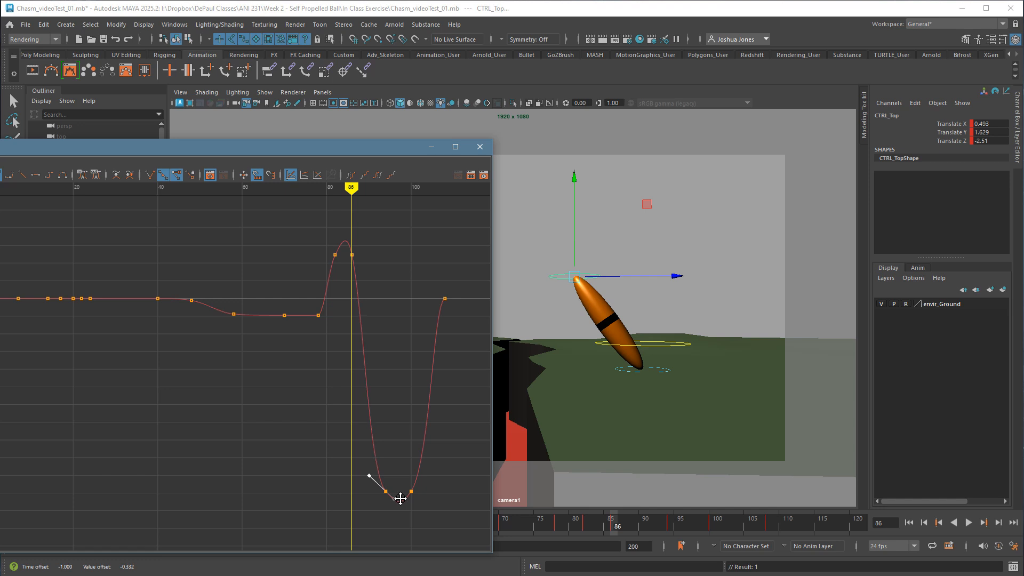
{"action": "left_click", "coordinate": [411, 494]}
{"action": "middle_click_drag", "start_coordinate": [447, 491], "coordinate": [445, 505]}
{"action": "left_click", "coordinate": [447, 519]}
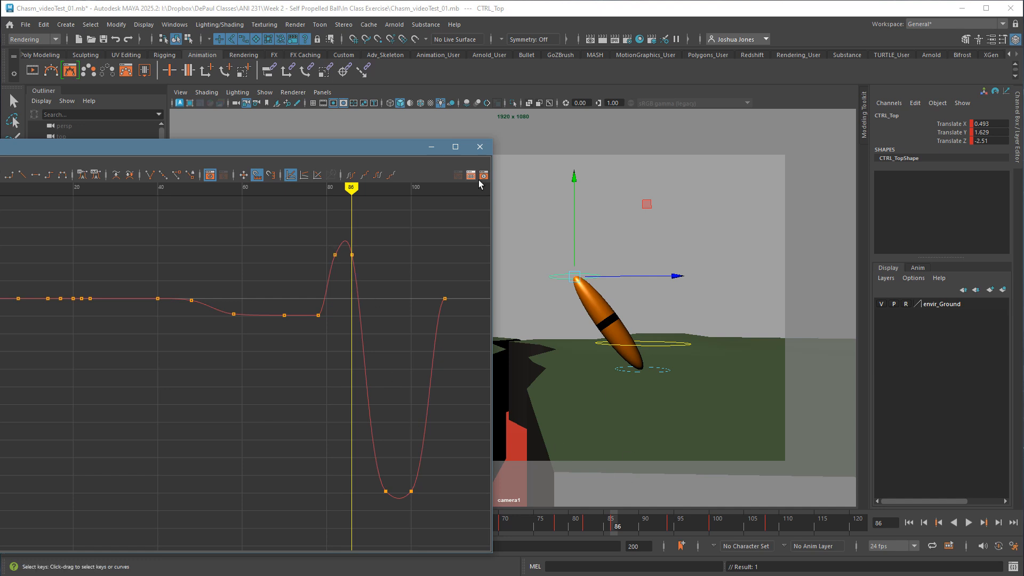
Minimize the Graph Editor and play the animation to review the softened looks in the camera view.
{"action": "left_click", "coordinate": [431, 147]}
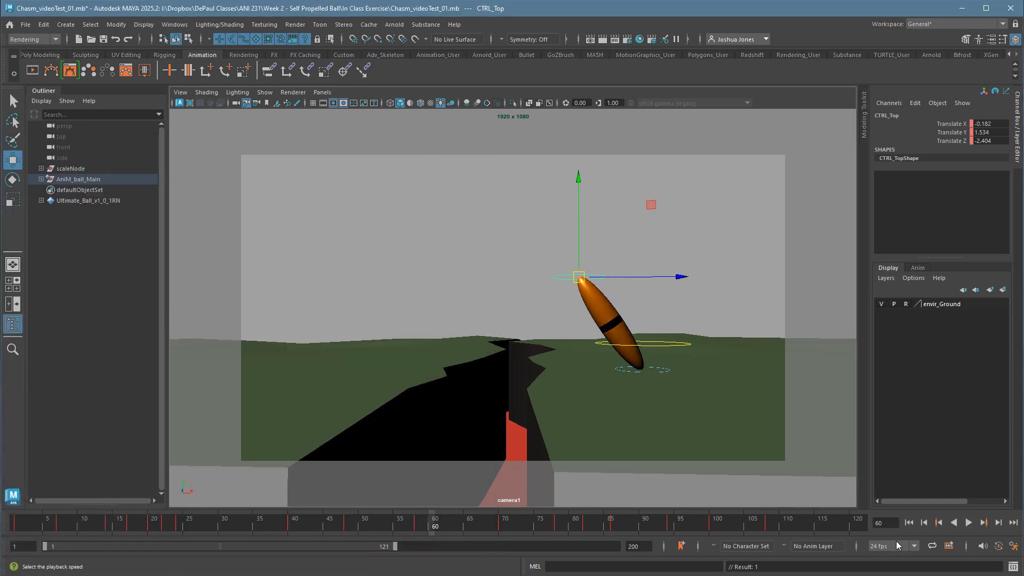
{"action": "left_click", "coordinate": [974, 529]}
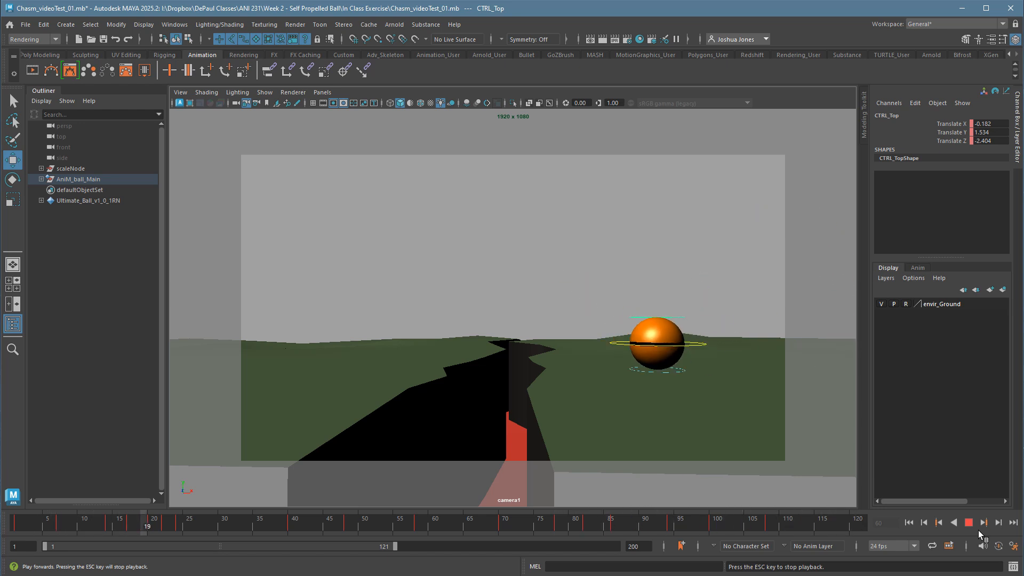
{"action": "left_click", "coordinate": [971, 525]}
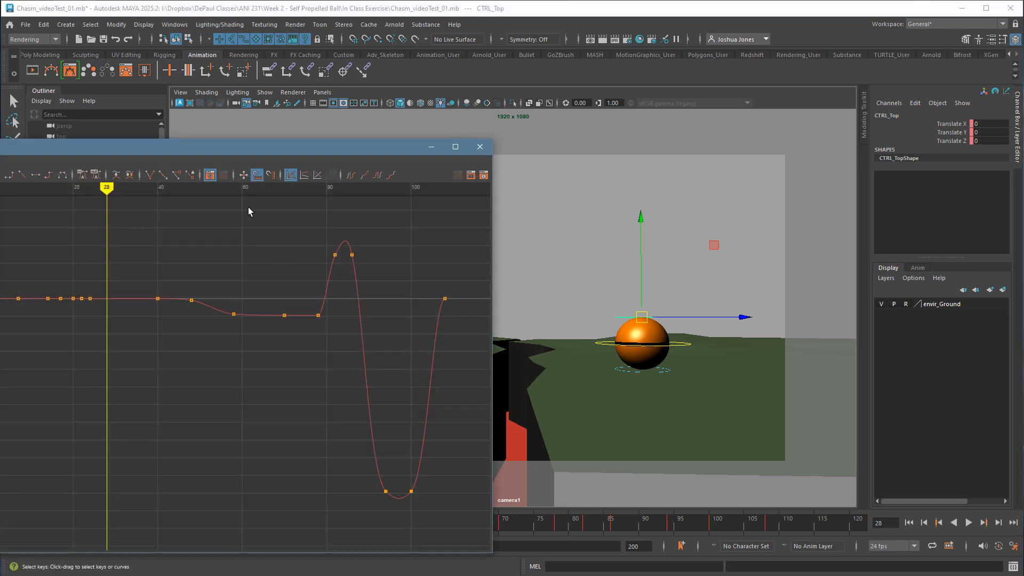
Restore the Graph Editor and select all of the ball's controls so their curves show together.
{"action": "left_click_drag", "start_coordinate": [234, 151], "coordinate": [257, 170]}
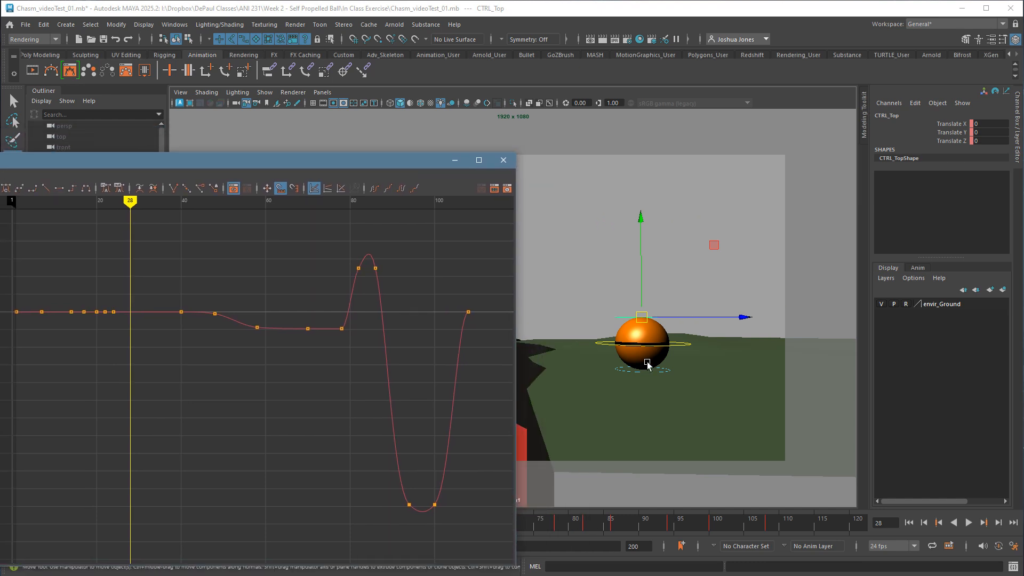
{"action": "left_click_drag", "start_coordinate": [571, 234], "coordinate": [753, 436]}
{"action": "left_click_drag", "start_coordinate": [388, 166], "coordinate": [418, 118]}
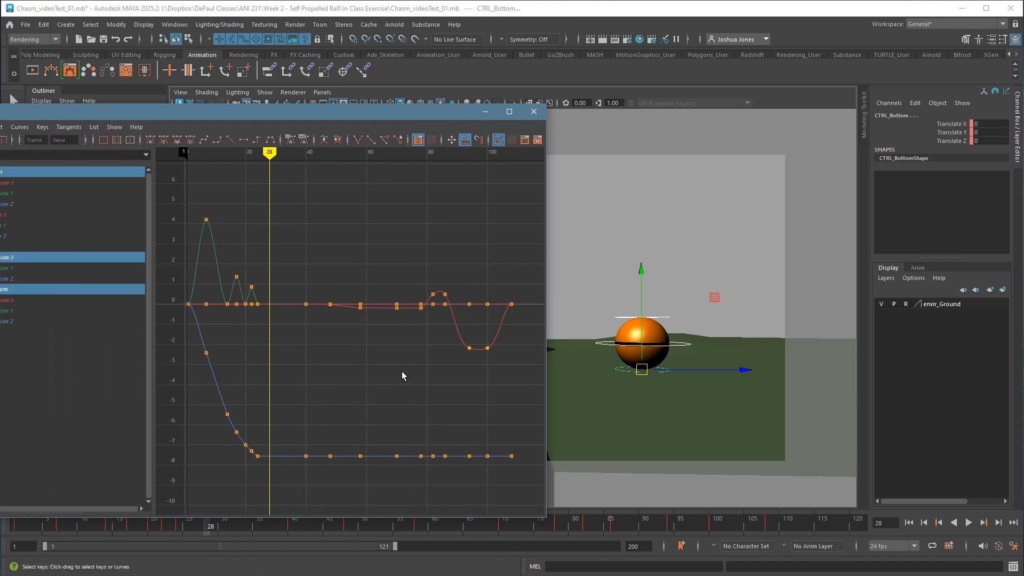
Scrub through the stretched look between frames 64 and 84 in the Graph Editor, and park the current time at frame 78.
{"action": "key", "text": "k"}
{"action": "mouse_move", "coordinate": [364, 364]}
{"action": "left_mouse_down"}
{"action": "mouse_move", "coordinate": [469, 368]}
{"action": "mouse_move", "coordinate": [348, 369]}
{"action": "mouse_move", "coordinate": [455, 369]}
{"action": "mouse_move", "coordinate": [439, 370]}
{"action": "left_mouse_up"}
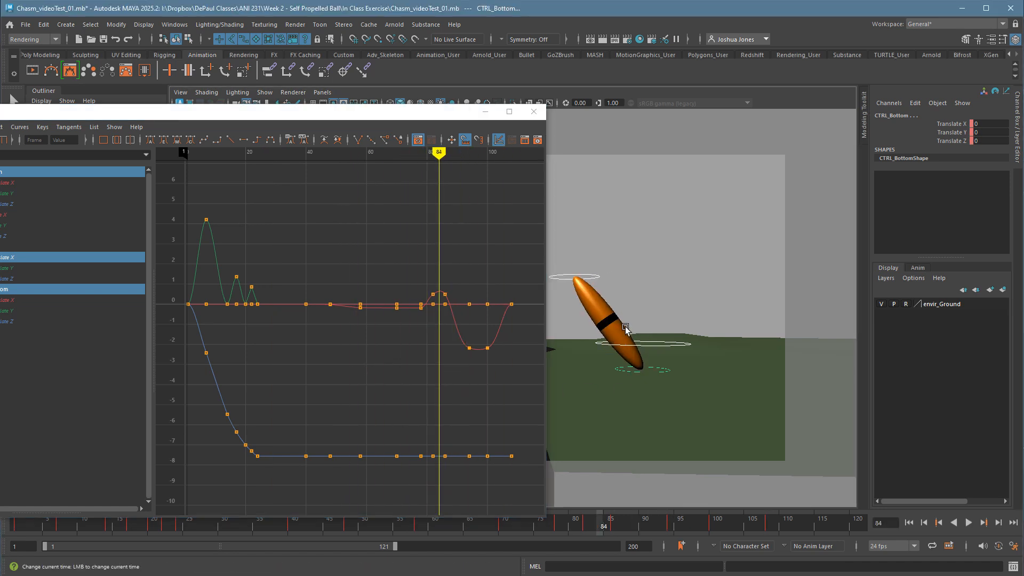
{"action": "mouse_move", "coordinate": [420, 164]}
{"action": "left_mouse_down"}
{"action": "mouse_move", "coordinate": [341, 165]}
{"action": "mouse_move", "coordinate": [396, 173]}
{"action": "mouse_move", "coordinate": [388, 182]}
{"action": "left_mouse_up"}
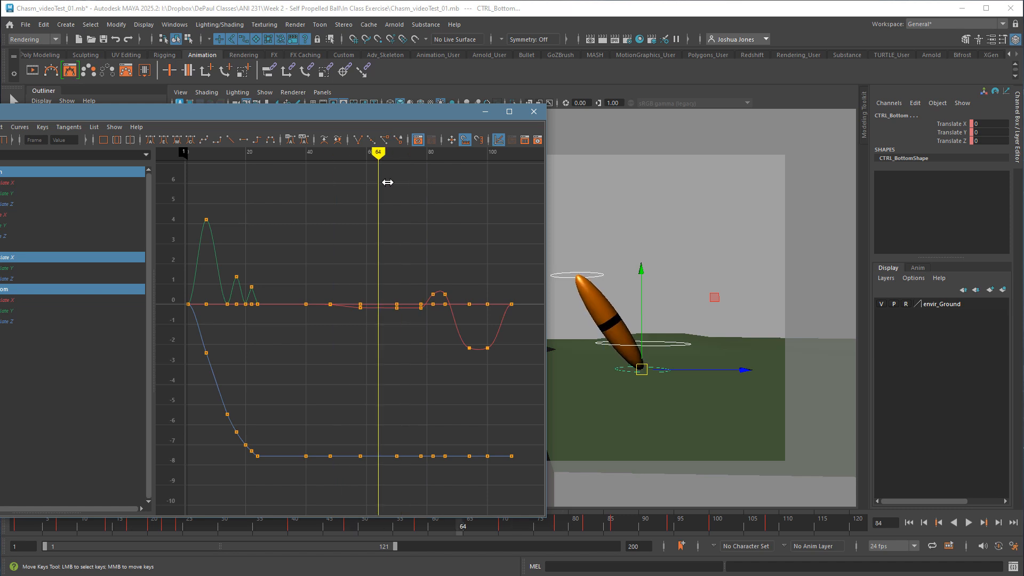
{"action": "mouse_move", "coordinate": [380, 367]}
{"action": "left_mouse_down"}
{"action": "mouse_move", "coordinate": [441, 366]}
{"action": "mouse_move", "coordinate": [429, 362]}
{"action": "left_mouse_up"}
Shift all control keys after frame 78 later by 6 frames, and shift those after the first look key by 4 more.
{"action": "left_click_drag", "start_coordinate": [427, 275], "coordinate": [533, 476]}
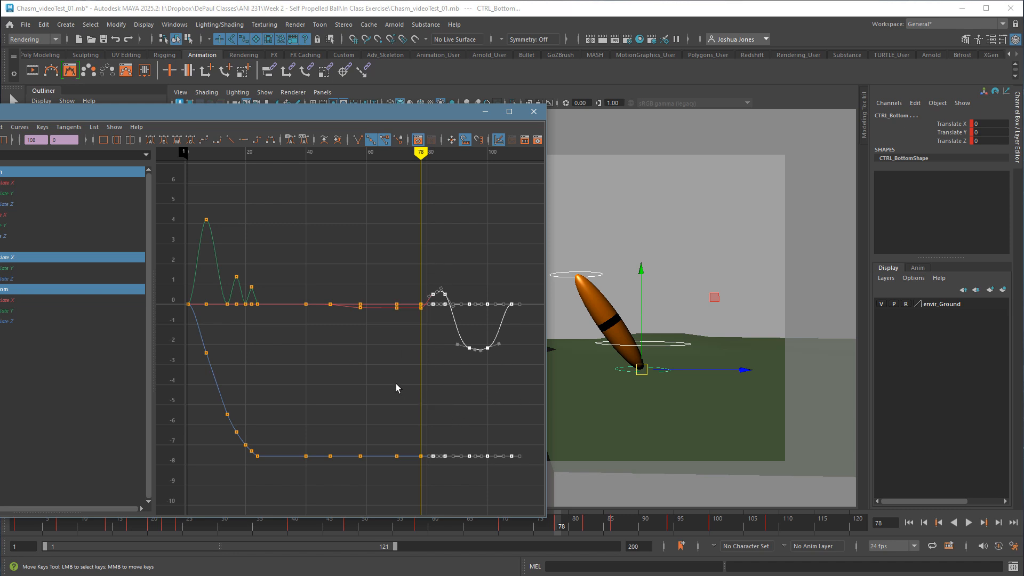
{"action": "middle_click_drag", "start_coordinate": [397, 388], "coordinate": [417, 387]}
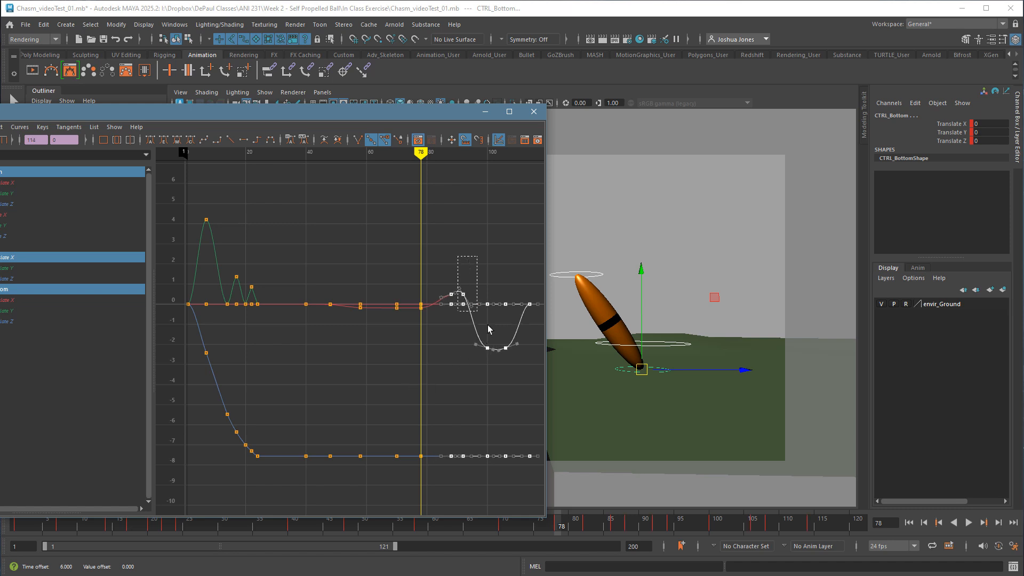
{"action": "left_click_drag", "start_coordinate": [488, 325], "coordinate": [545, 492]}
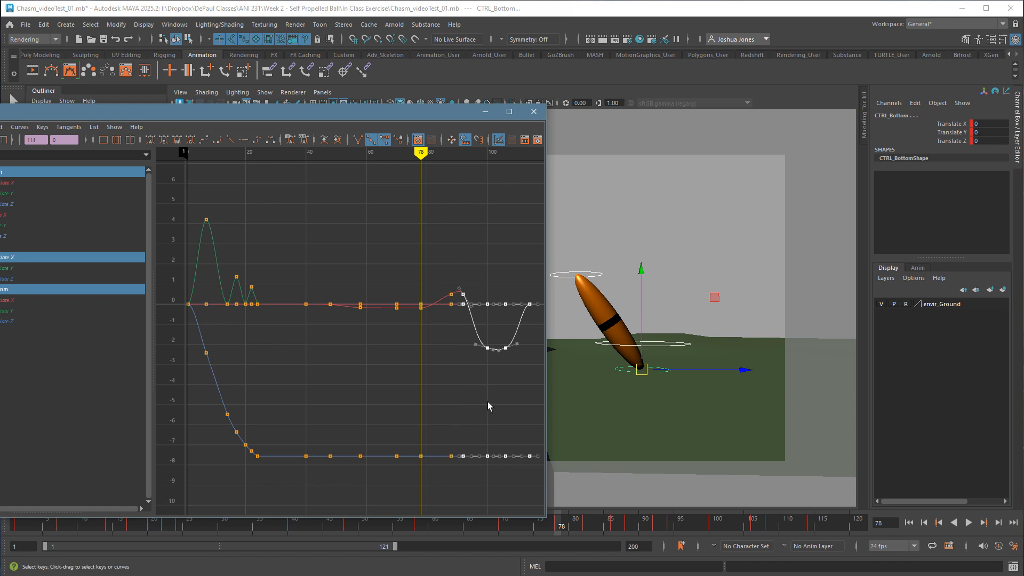
{"action": "middle_click_drag", "start_coordinate": [489, 407], "coordinate": [504, 407]}
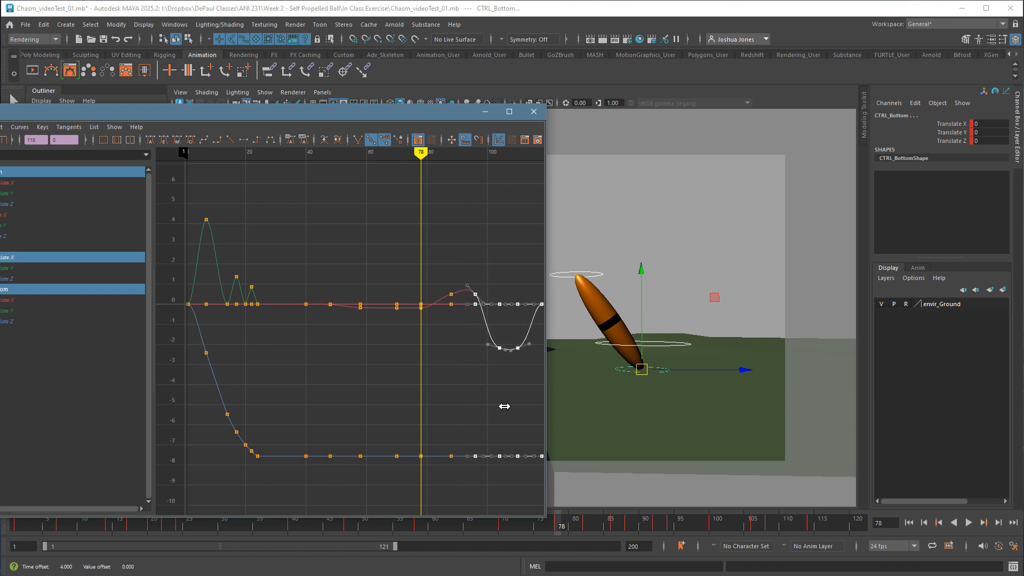
Spread the second look's keys later on all curves, placing its end at frame 128 and the round-pose key at frame 136.
{"action": "middle_click_drag", "start_coordinate": [432, 404], "coordinate": [352, 371], "text": "alt"}
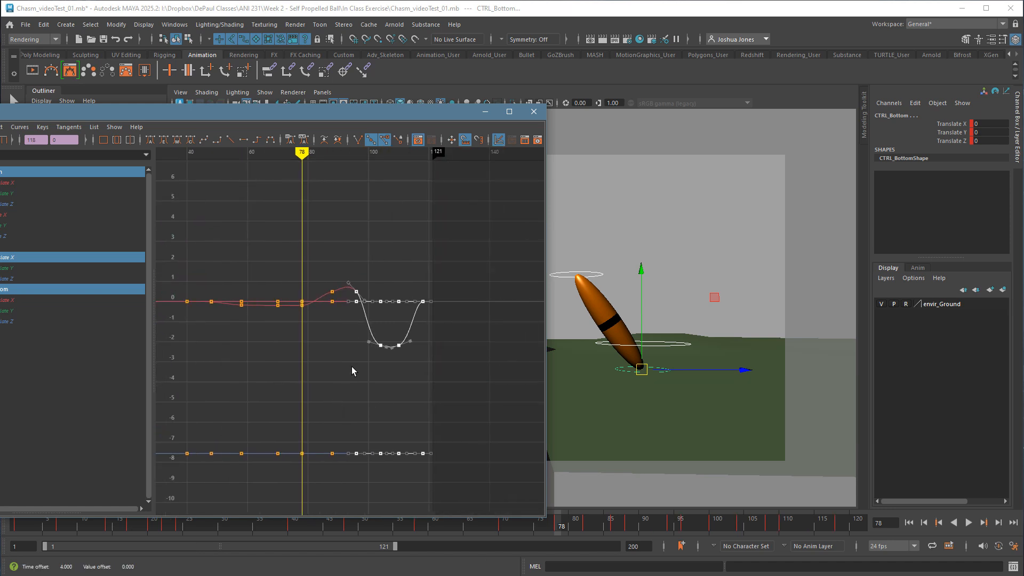
{"action": "left_click_drag", "start_coordinate": [366, 277], "coordinate": [496, 493]}
{"action": "middle_click_drag", "start_coordinate": [430, 414], "coordinate": [473, 407]}
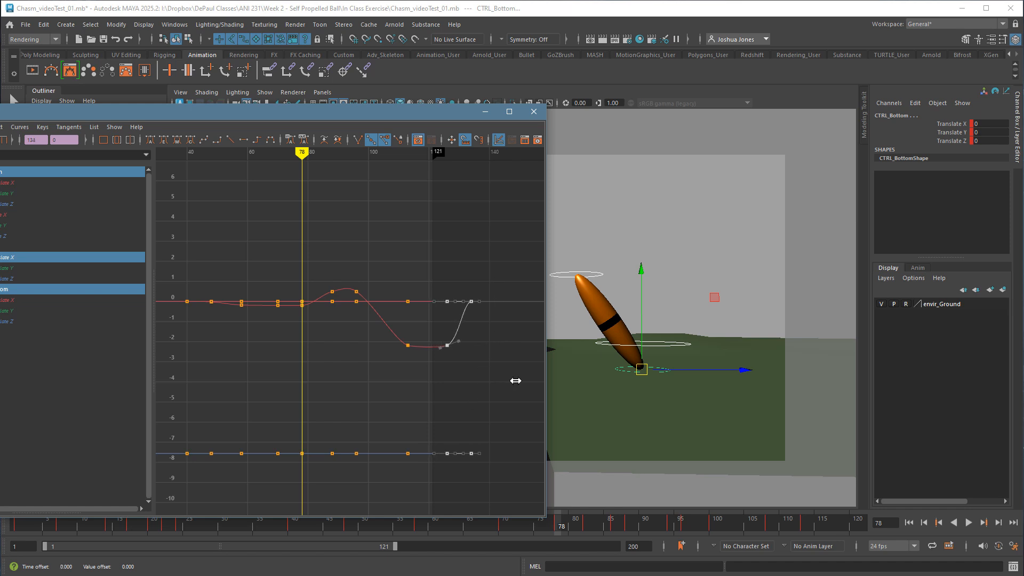
{"action": "middle_click_drag", "start_coordinate": [515, 380], "coordinate": [520, 378]}
Set the playback range to run from frame 65 to frame 144.
{"action": "left_click_drag", "start_coordinate": [395, 546], "coordinate": [466, 562]}
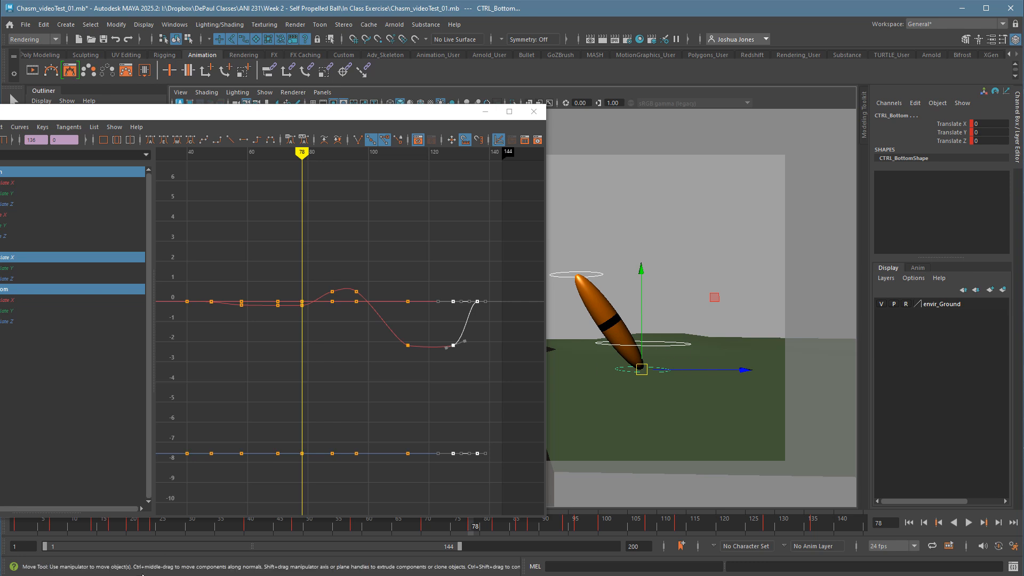
{"action": "left_click_drag", "start_coordinate": [45, 546], "coordinate": [237, 551]}
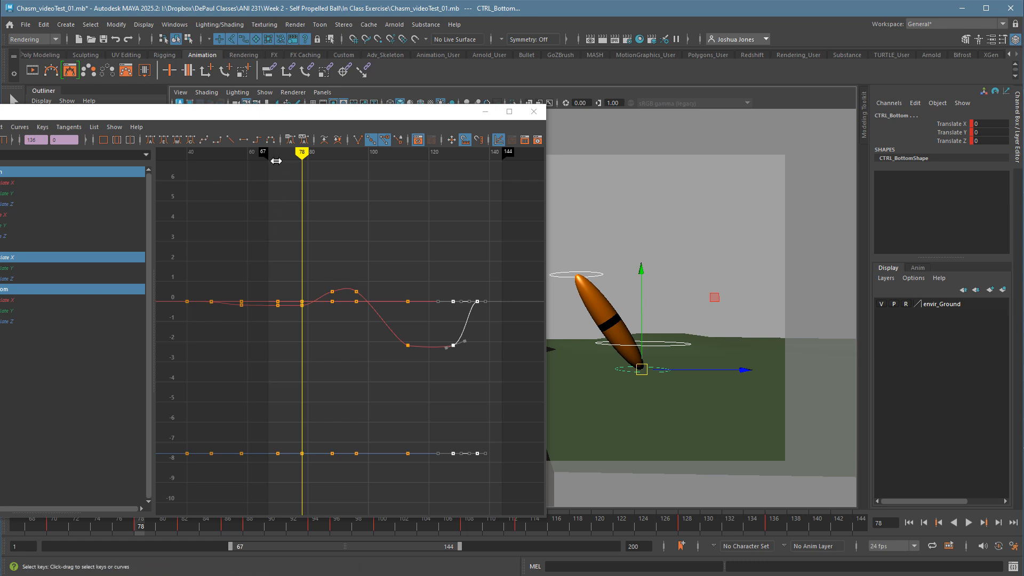
{"action": "mouse_move", "coordinate": [264, 153]}
{"action": "left_mouse_down"}
{"action": "mouse_move", "coordinate": [256, 169]}
{"action": "mouse_move", "coordinate": [355, 183]}
{"action": "mouse_move", "coordinate": [297, 161]}
{"action": "mouse_move", "coordinate": [257, 166]}
{"action": "left_mouse_up"}
Close the Graph Editor and play the retimed side-to-side looks in the camera view.
{"action": "left_click", "coordinate": [533, 112]}
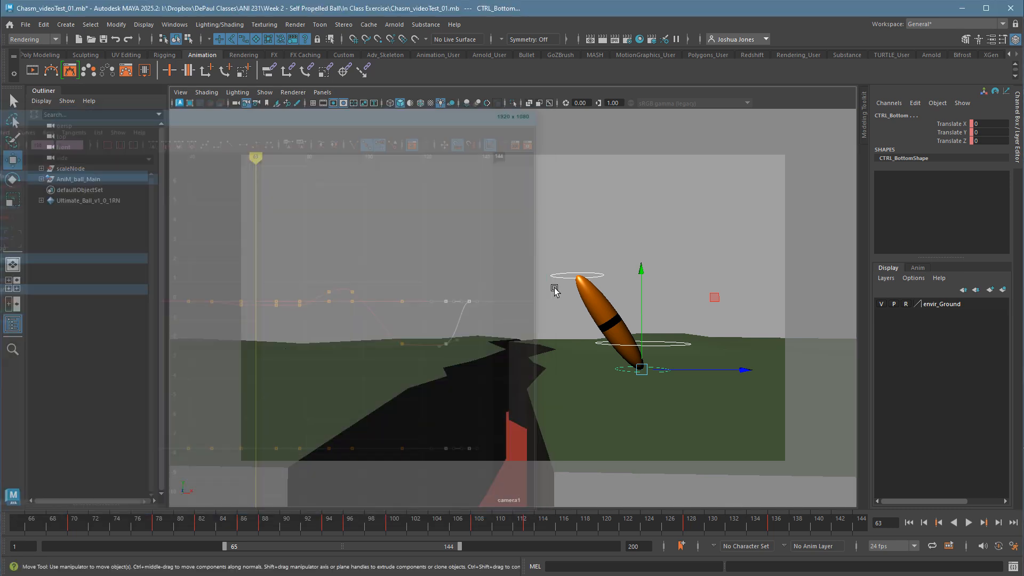
{"action": "left_click", "coordinate": [971, 524]}
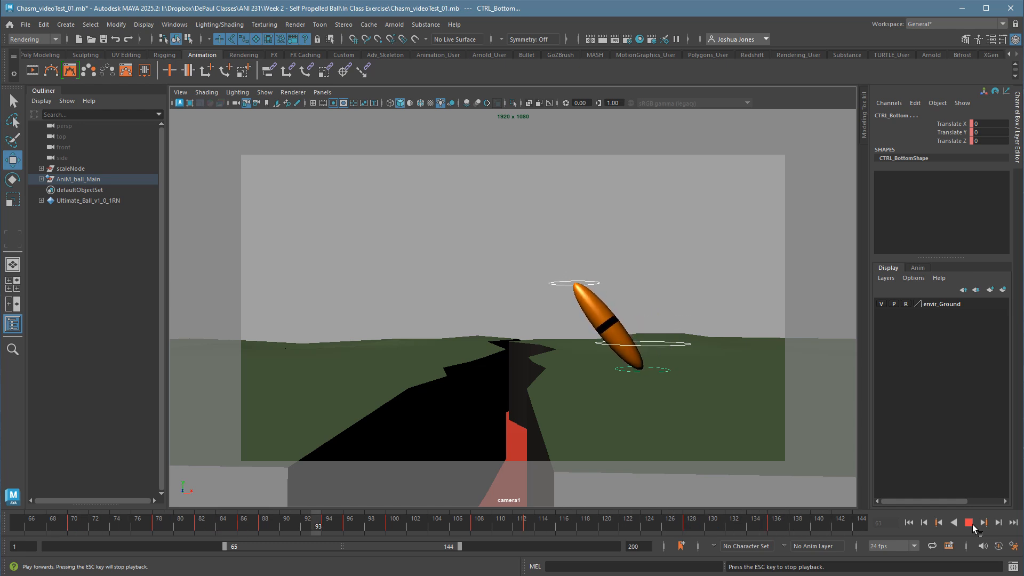
{"action": "left_click", "coordinate": [970, 523]}
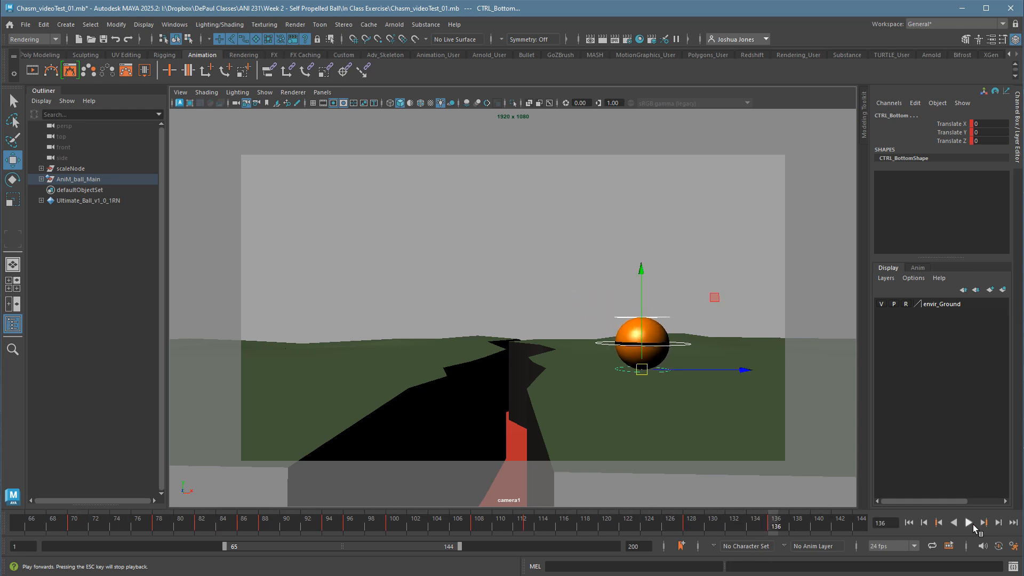
Open the Graph Editor for all the ball's controls and examine the look poses at the keys between frames 88 and 108.
{"action": "left_click_drag", "start_coordinate": [535, 248], "coordinate": [720, 422]}
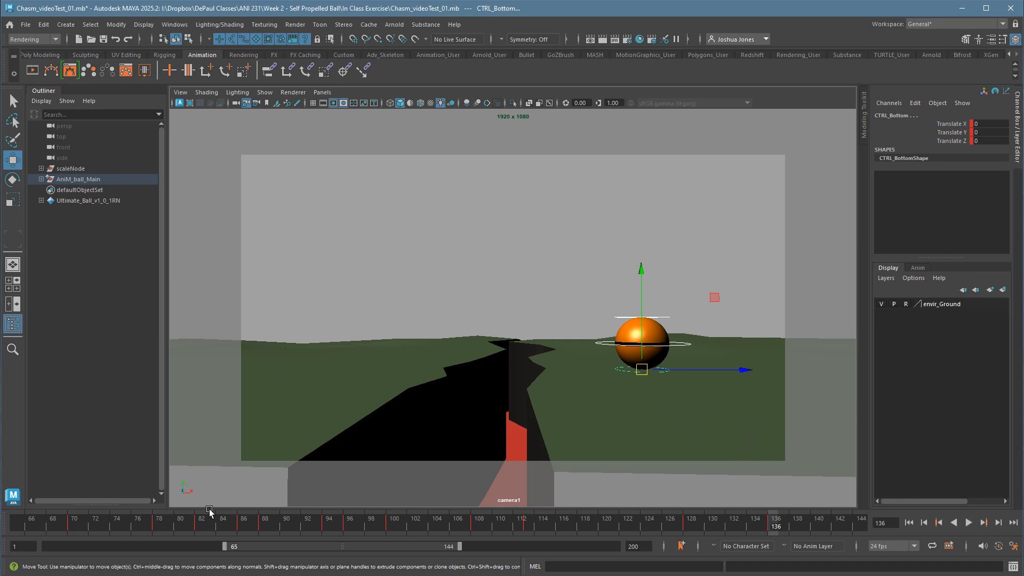
{"action": "left_click", "coordinate": [174, 24]}
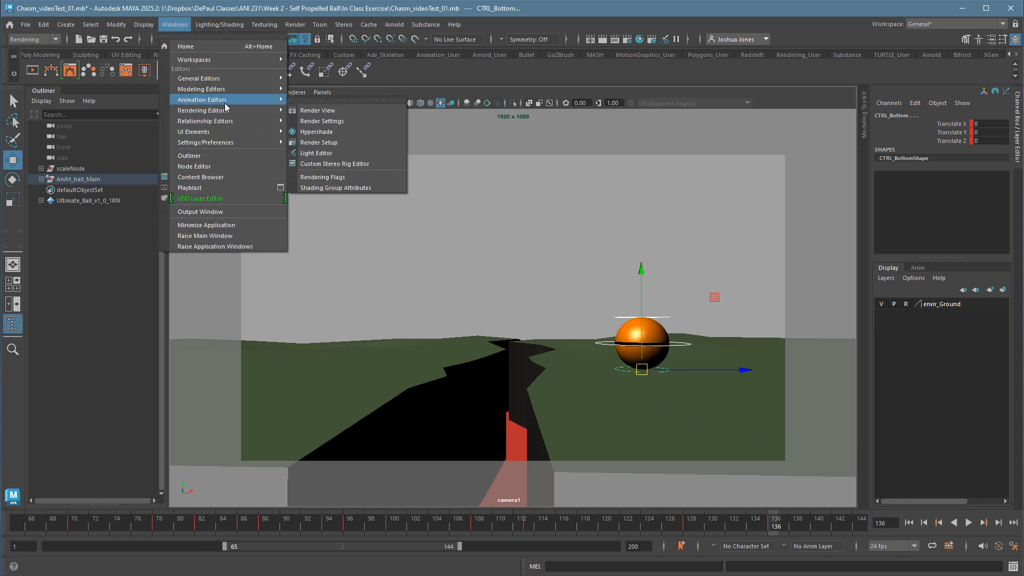
{"action": "left_click", "coordinate": [317, 106]}
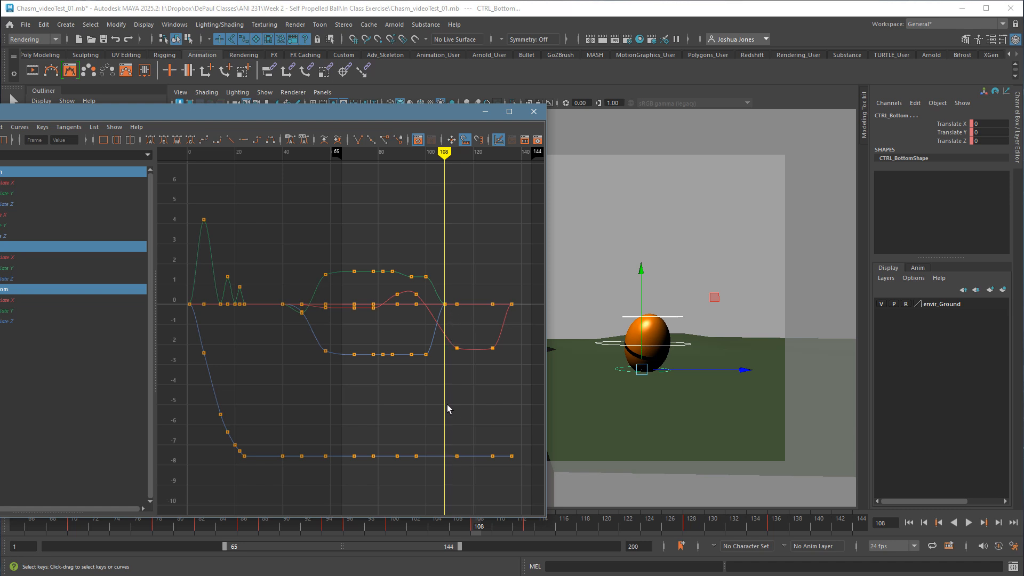
{"action": "key", "text": "comma"}
{"action": "key", "text": "comma"}
{"action": "key", "text": "period"}
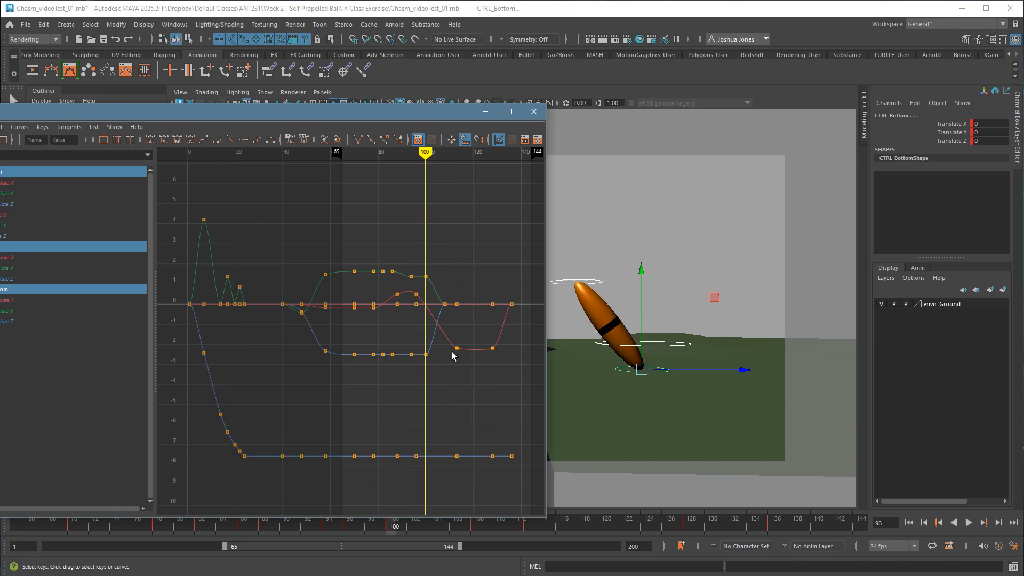
{"action": "key", "text": "comma"}
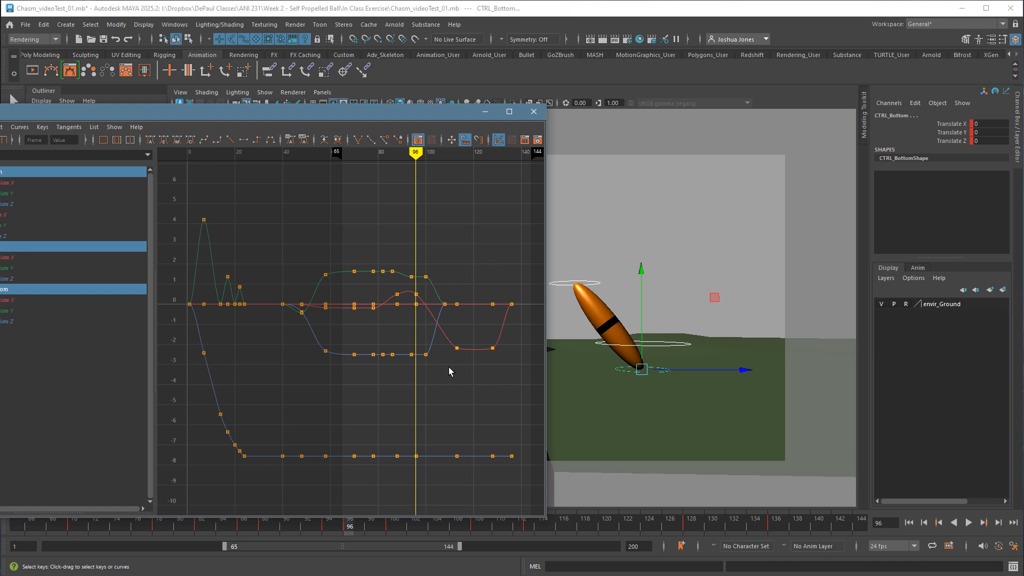
{"action": "key", "text": "period"}
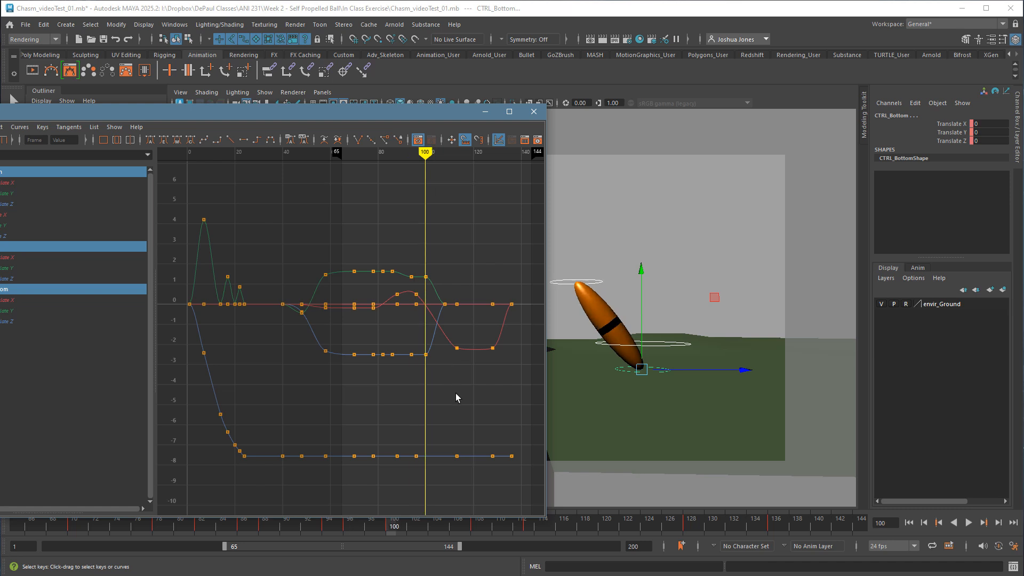
{"action": "key", "text": "comma"}
{"action": "key", "text": "comma"}
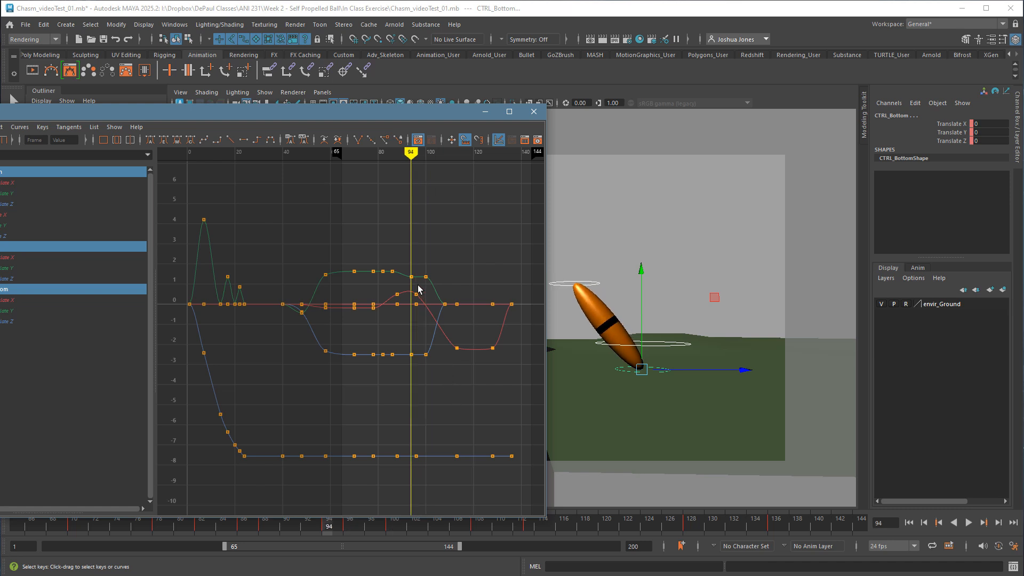
{"action": "key", "text": "comma"}
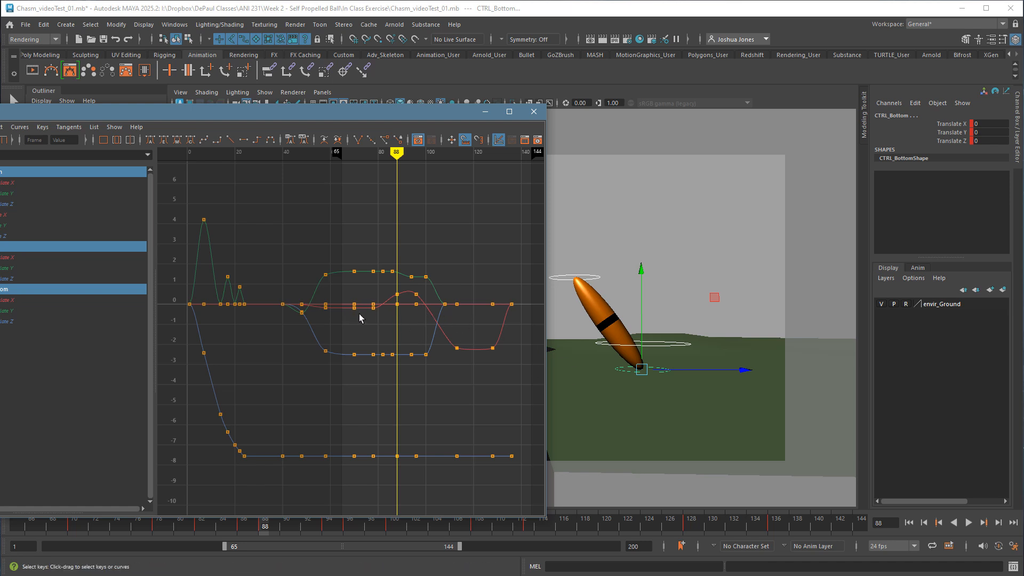
{"action": "left_click_drag", "start_coordinate": [365, 472], "coordinate": [365, 472]}
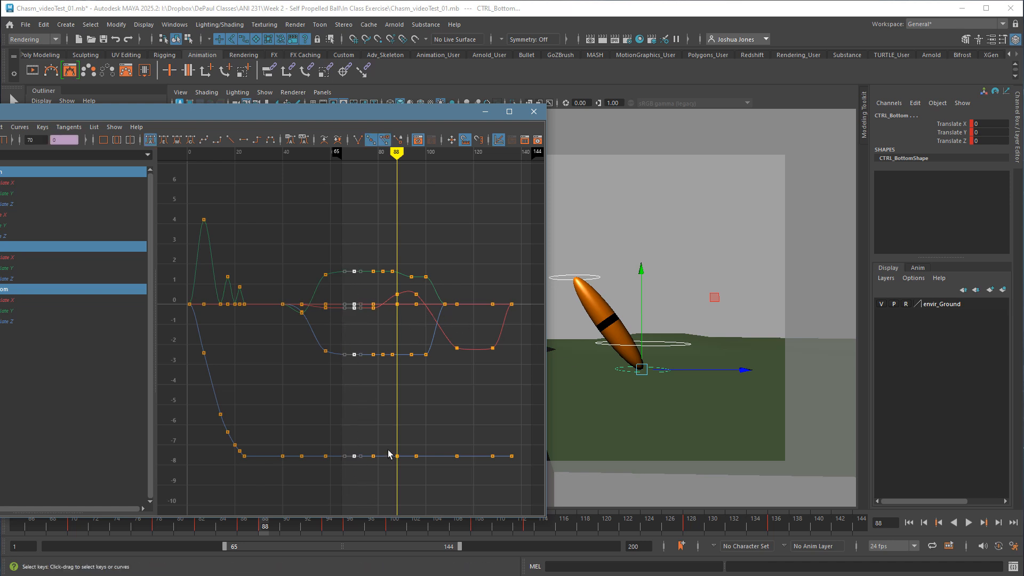
{"action": "left_click", "coordinate": [432, 403]}
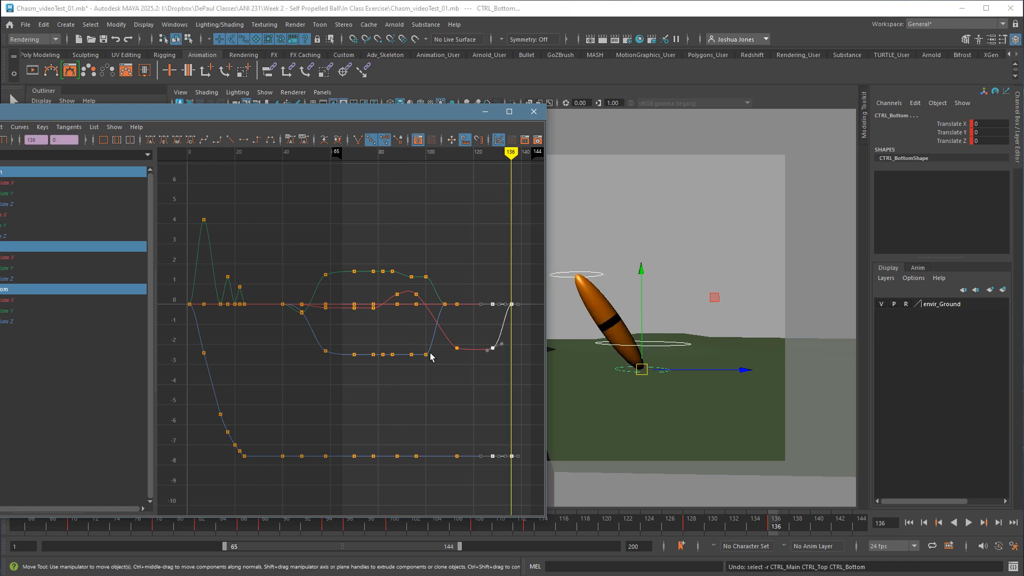
Undo the earlier retiming of the side-to-side looks together with the playback range change.
{"action": "key", "text": "ctrl+z"}
{"action": "key", "text": "ctrl+z"}
{"action": "key", "text": "ctrl+z"}
{"action": "key", "text": "ctrl+z"}
{"action": "key", "text": "ctrl+z"}
{"action": "key", "text": "ctrl+z"}
{"action": "key", "text": "ctrl+z"}
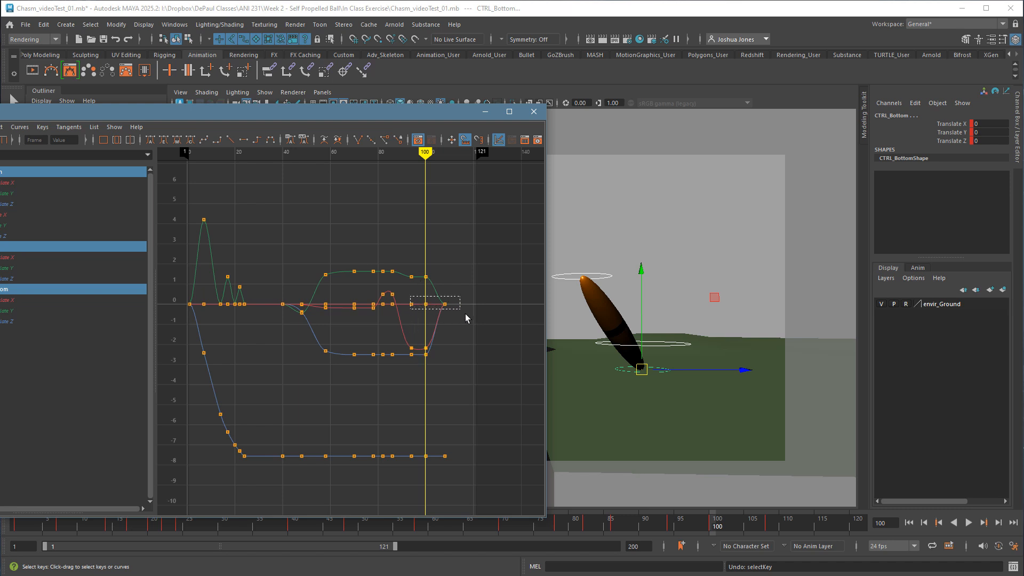
{"action": "left_click_drag", "start_coordinate": [465, 314], "coordinate": [442, 313]}
{"action": "mouse_move", "coordinate": [439, 320]}
{"action": "middle_mouse_down", "text": "shift"}
{"action": "mouse_move", "coordinate": [430, 322]}
{"action": "mouse_move", "coordinate": [450, 322]}
{"action": "mouse_move", "coordinate": [441, 322]}
{"action": "mouse_move", "coordinate": [447, 331]}
{"action": "middle_mouse_up", "text": "shift"}
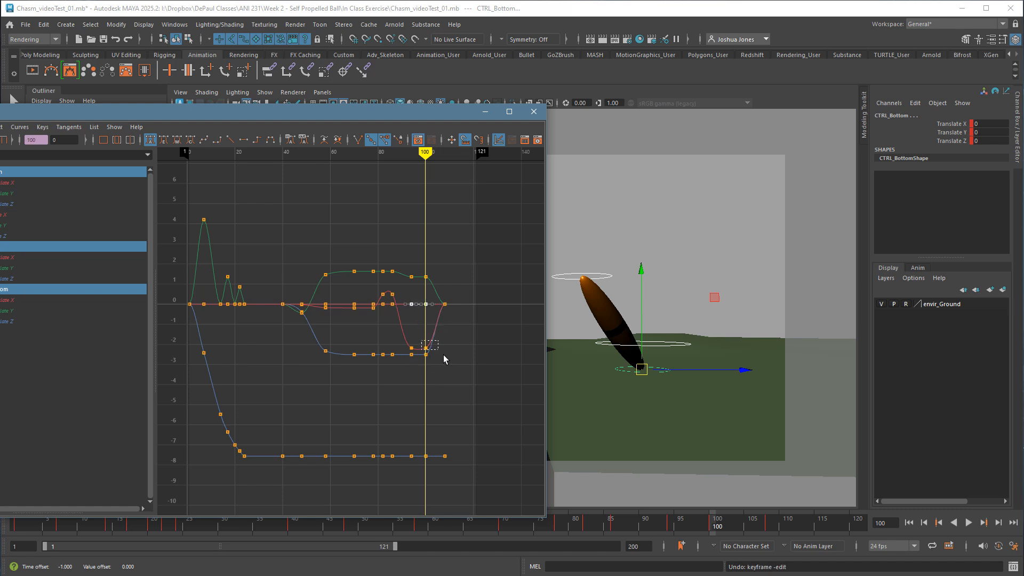
{"action": "left_click_drag", "start_coordinate": [444, 359], "coordinate": [454, 359]}
{"action": "middle_click_drag", "start_coordinate": [455, 359], "coordinate": [425, 295], "text": "shift"}
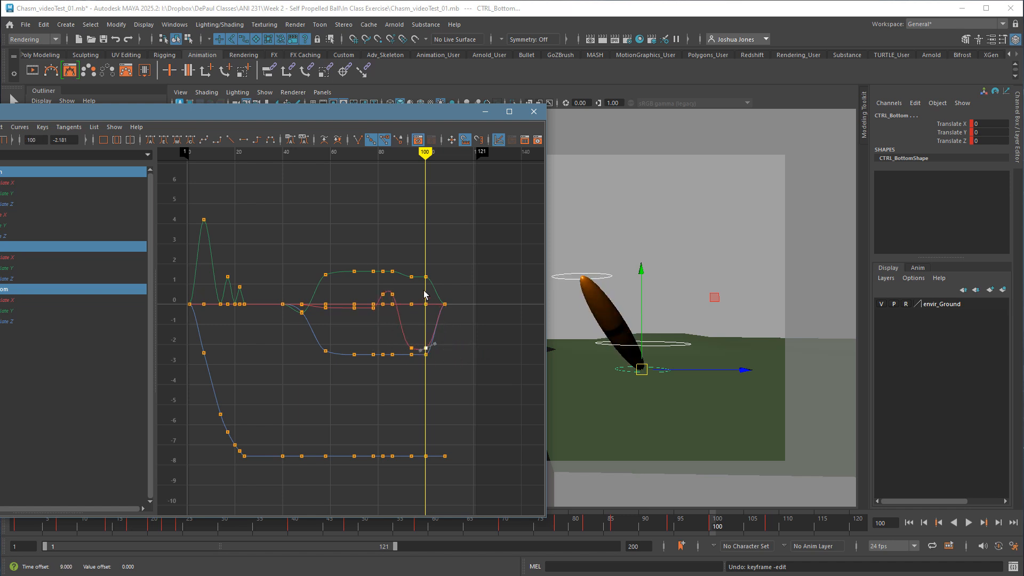
{"action": "left_click_drag", "start_coordinate": [423, 261], "coordinate": [448, 474]}
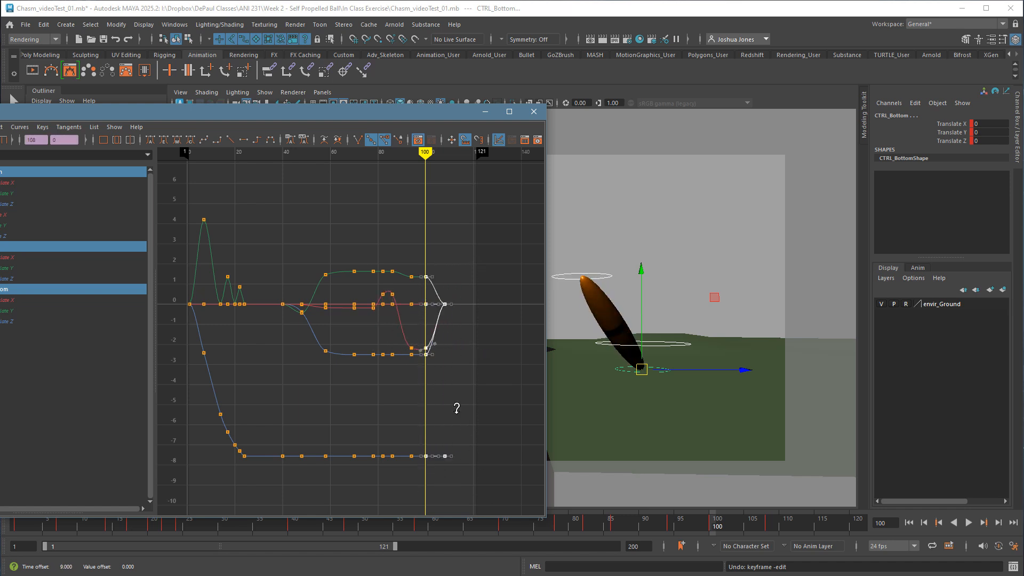
{"action": "middle_click_drag", "start_coordinate": [456, 407], "coordinate": [497, 403], "text": "shift"}
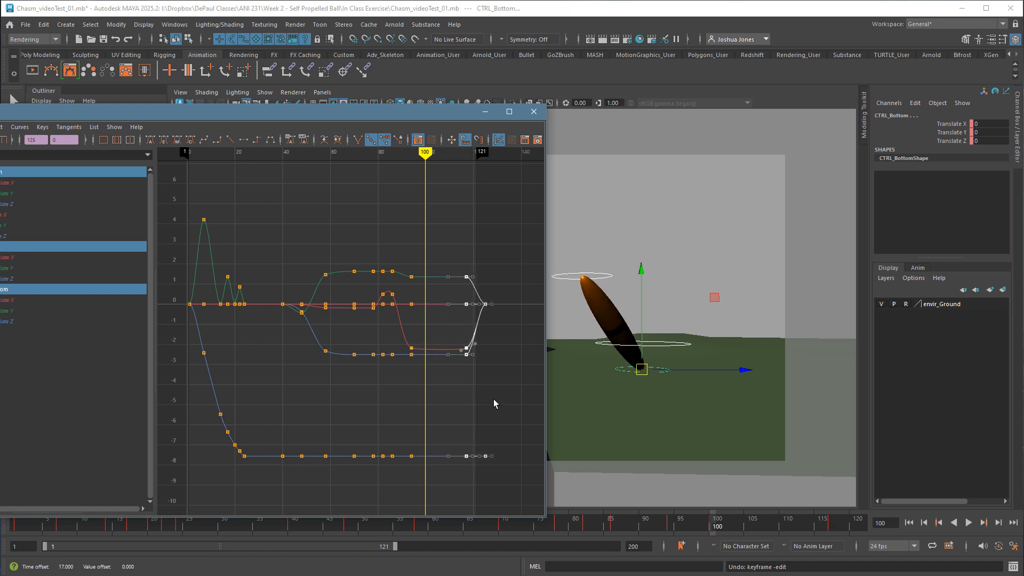
{"action": "key", "text": "ctrl+z"}
{"action": "left_click", "coordinate": [477, 385]}
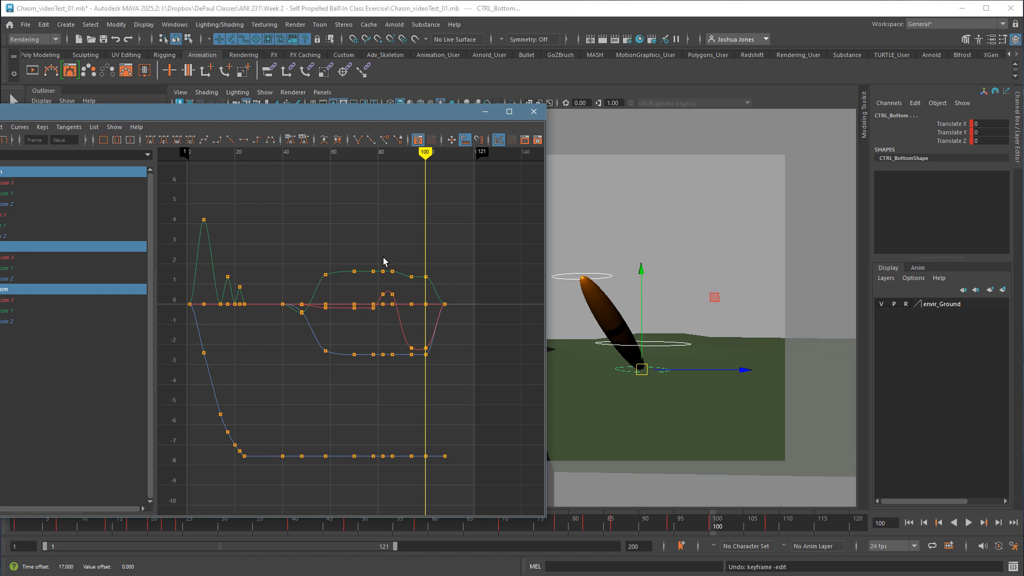
Spread the look keys later on all curves, placing the first look at about frames 90 to 99 and the second at frames 115 to 126.
{"action": "left_click_drag", "start_coordinate": [382, 258], "coordinate": [509, 482]}
{"action": "middle_click_drag", "start_coordinate": [441, 409], "coordinate": [486, 403], "text": "shift"}
{"action": "left_click_drag", "start_coordinate": [433, 243], "coordinate": [515, 509]}
{"action": "middle_click_drag", "start_coordinate": [483, 423], "coordinate": [503, 423], "text": "shift"}
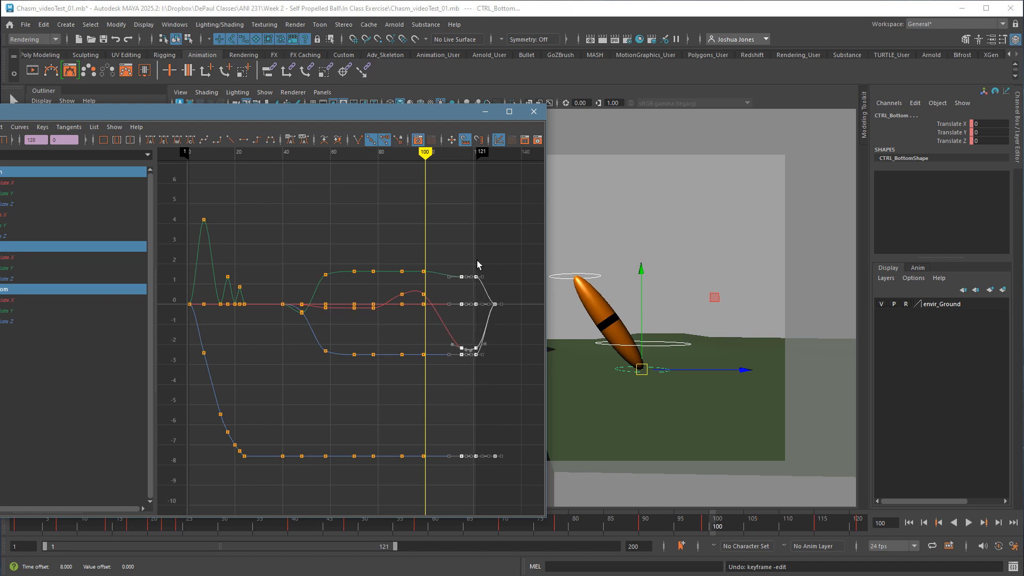
{"action": "left_click_drag", "start_coordinate": [478, 265], "coordinate": [529, 502]}
{"action": "middle_click_drag", "start_coordinate": [508, 422], "coordinate": [524, 423], "text": "shift"}
{"action": "left_click", "coordinate": [418, 397]}
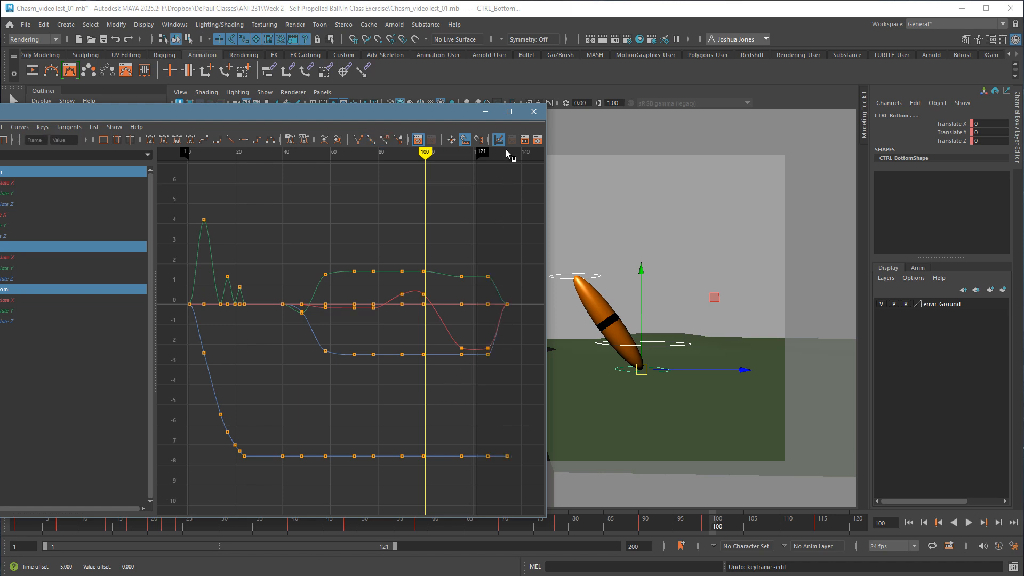
Close the Graph Editor and play the animation from frame 1 in the camera view.
{"action": "left_click", "coordinate": [533, 111]}
{"action": "left_click", "coordinate": [909, 523]}
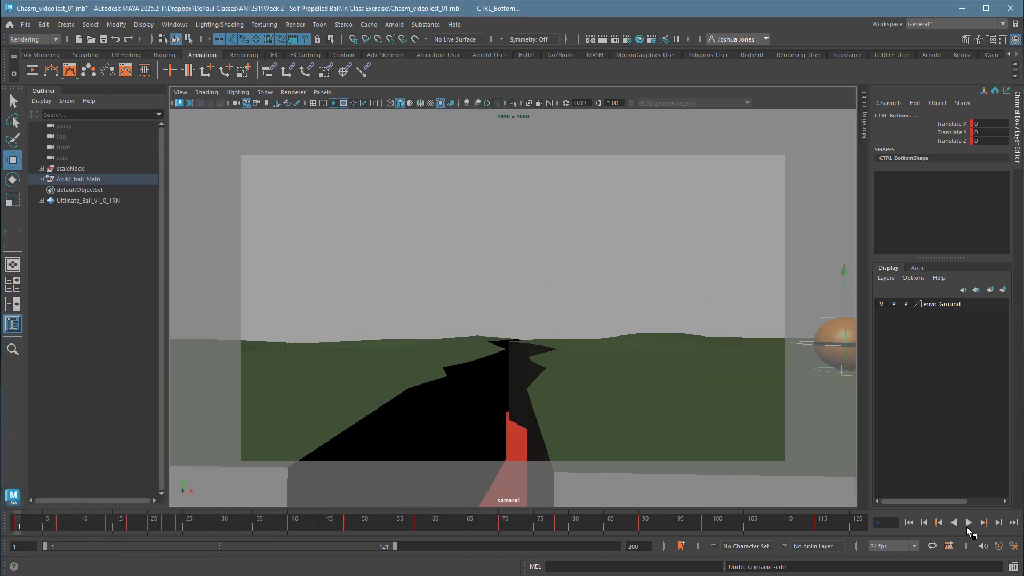
{"action": "left_click", "coordinate": [968, 523]}
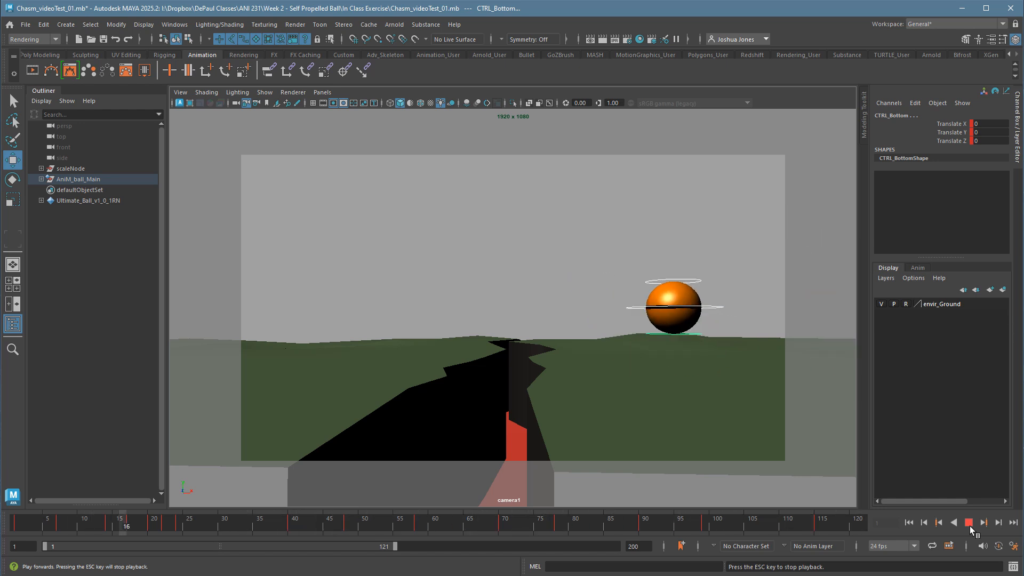
{"action": "left_click", "coordinate": [972, 525]}
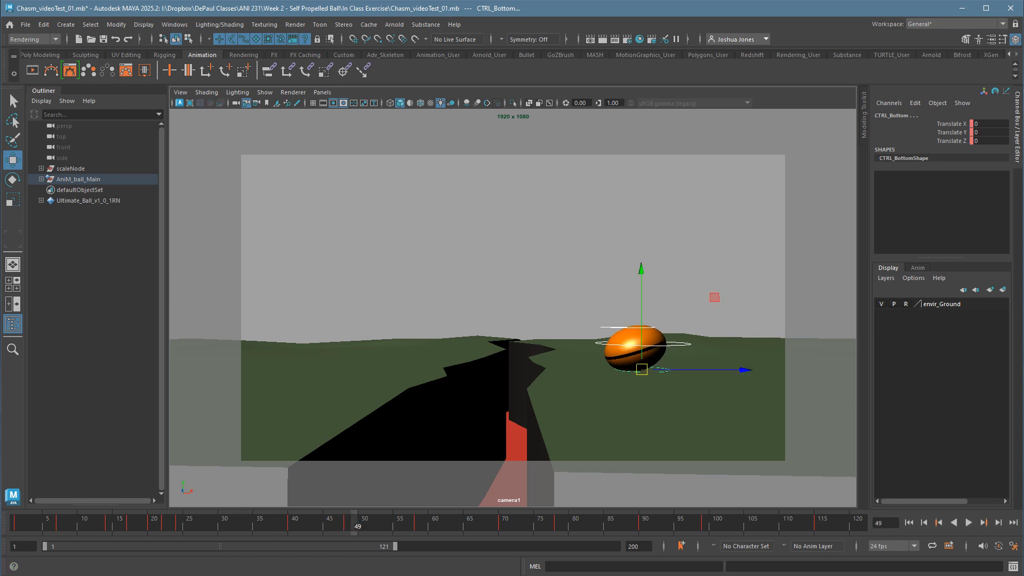
Flatten the tangents of the start and end keys of both looks on all curves in the Graph Editor.
{"action": "key", "text": "alt+Tab"}
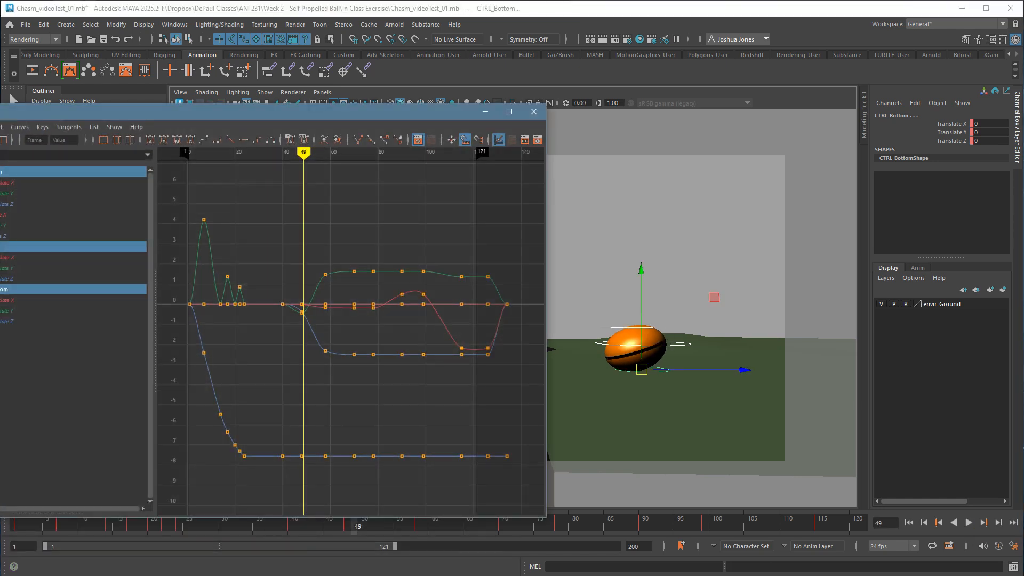
{"action": "left_click_drag", "start_coordinate": [399, 251], "coordinate": [439, 491]}
{"action": "left_click", "coordinate": [244, 140]}
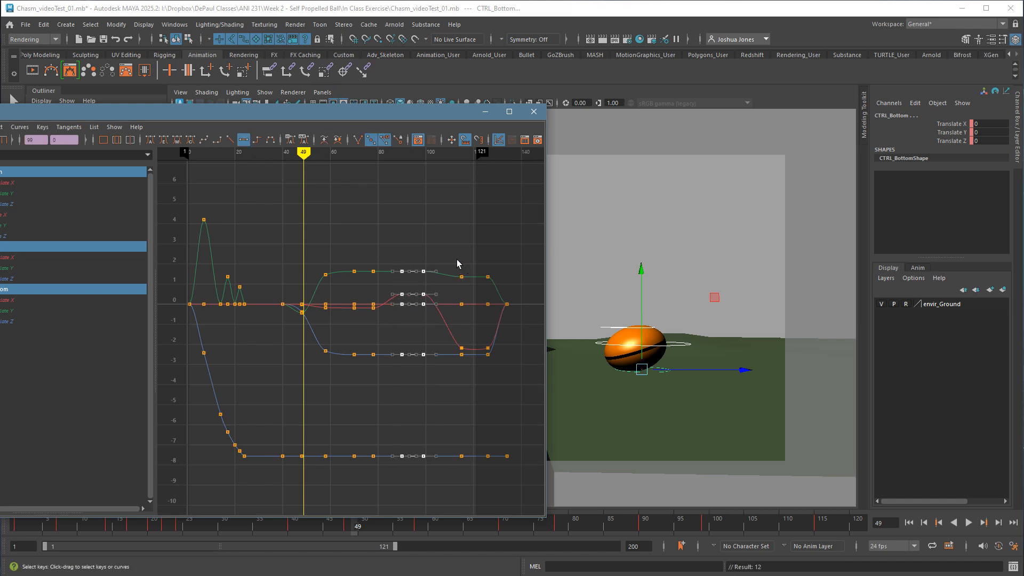
{"action": "left_click_drag", "start_coordinate": [450, 257], "coordinate": [501, 487]}
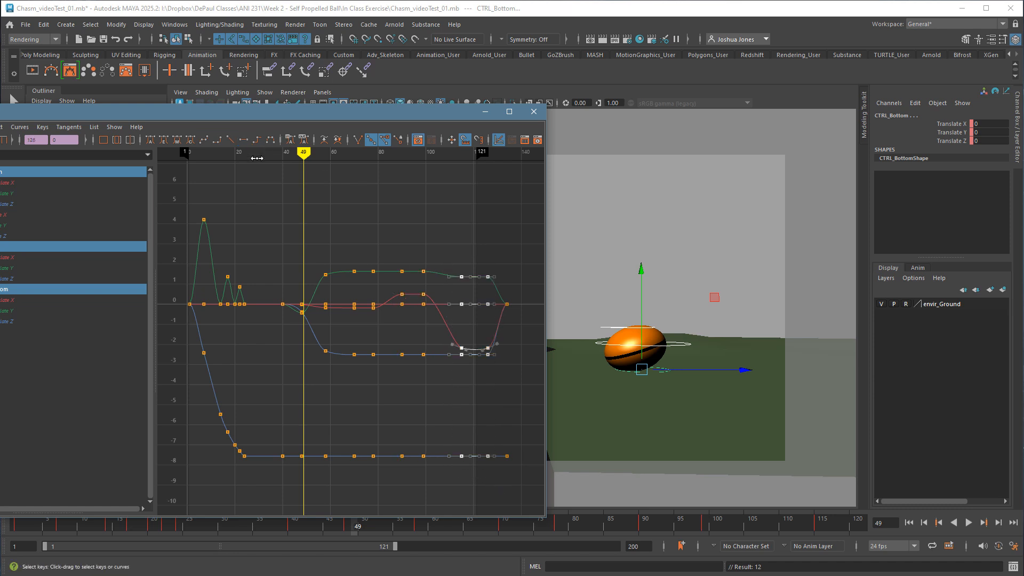
{"action": "left_click", "coordinate": [245, 141]}
{"action": "left_click", "coordinate": [439, 188]}
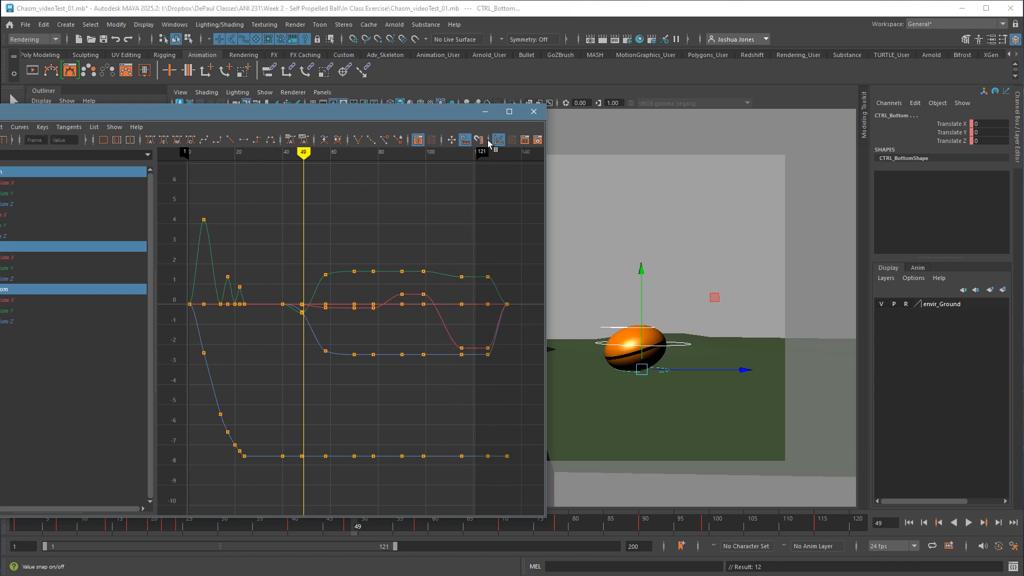
Minimize the Graph Editor, set the playback range to start at frame 38, and play the looks from frame 40.
{"action": "left_click", "coordinate": [486, 113]}
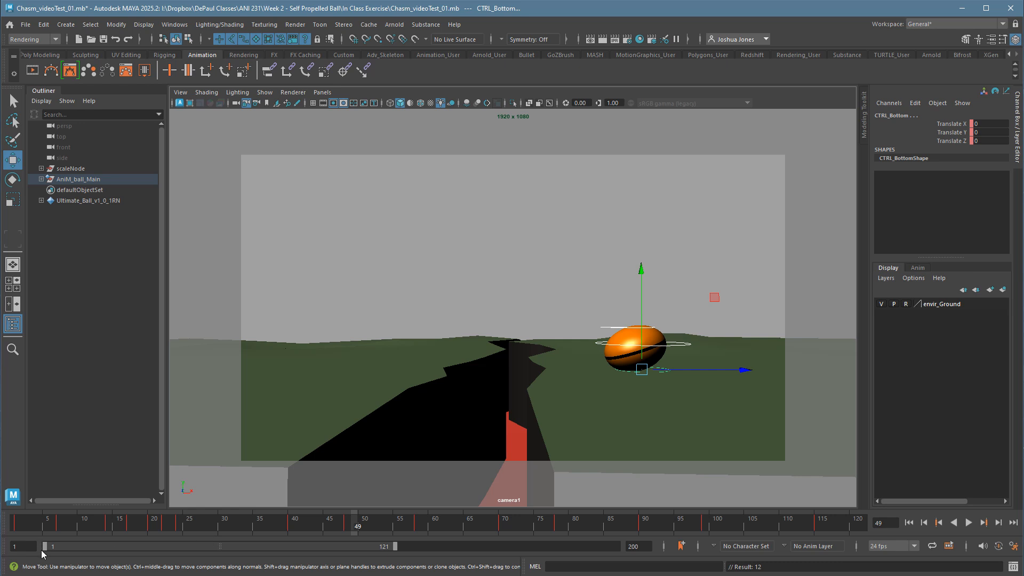
{"action": "left_click_drag", "start_coordinate": [52, 552], "coordinate": [150, 555]}
{"action": "double_click", "coordinate": [33, 528]}
{"action": "left_click", "coordinate": [41, 527]}
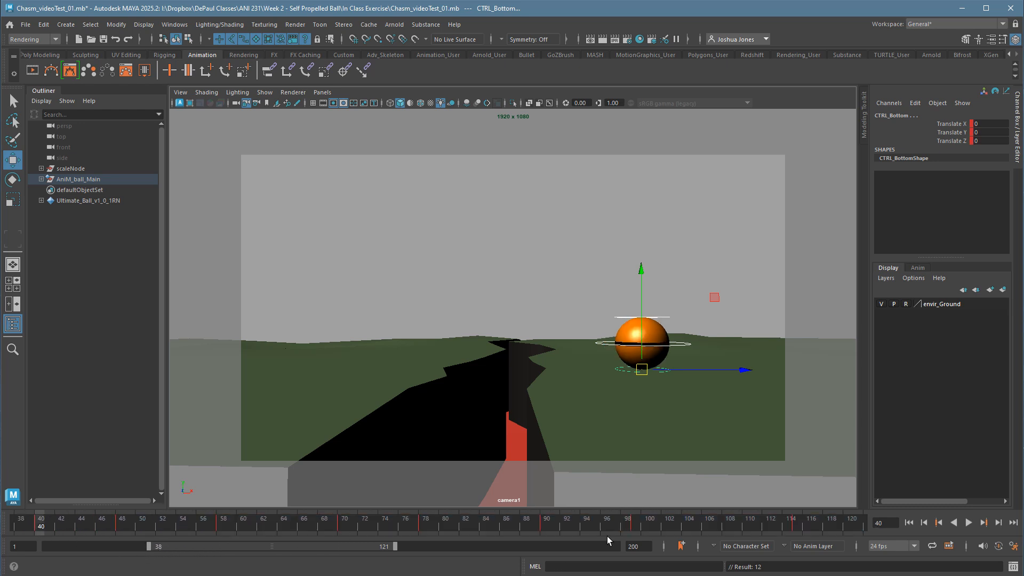
{"action": "left_click", "coordinate": [971, 526]}
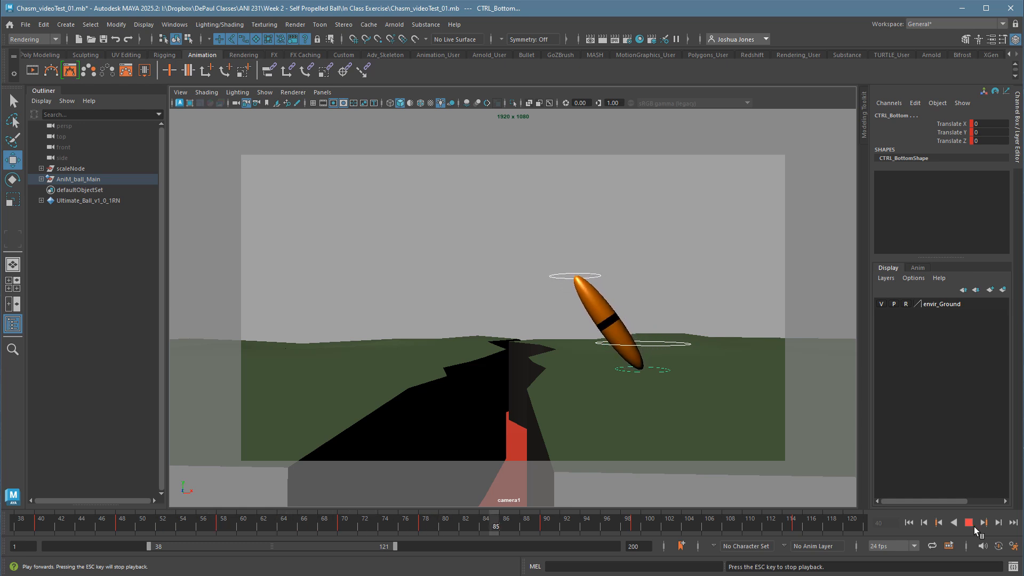
{"action": "left_click", "coordinate": [973, 525]}
Extend the playback range to frame 155 and review the second look and the return to the round pose.
{"action": "left_click_drag", "start_coordinate": [399, 549], "coordinate": [495, 555]}
{"action": "left_click", "coordinate": [974, 527]}
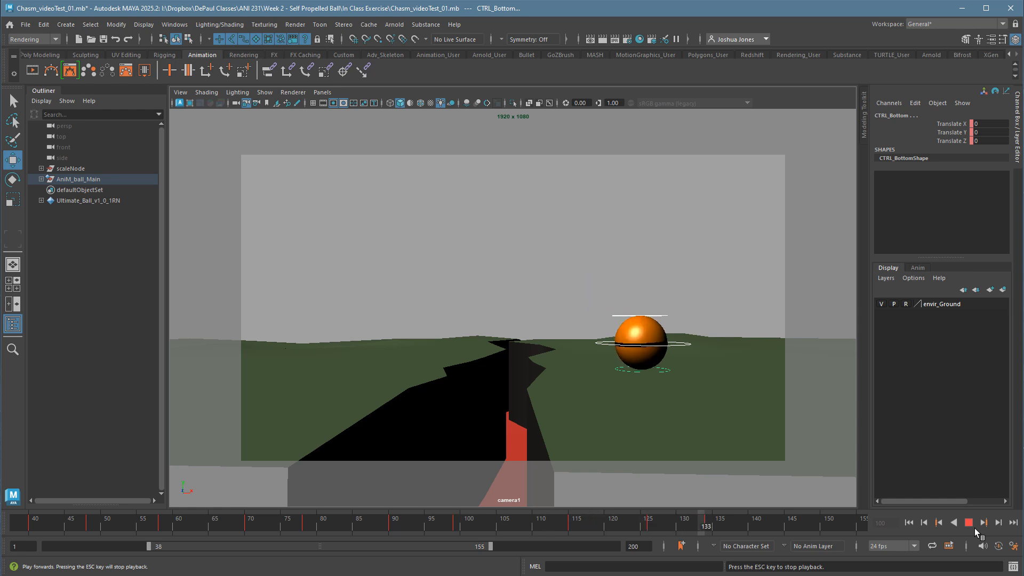
{"action": "left_click", "coordinate": [974, 528]}
{"action": "left_click", "coordinate": [578, 530]}
{"action": "key", "text": "alt+v"}
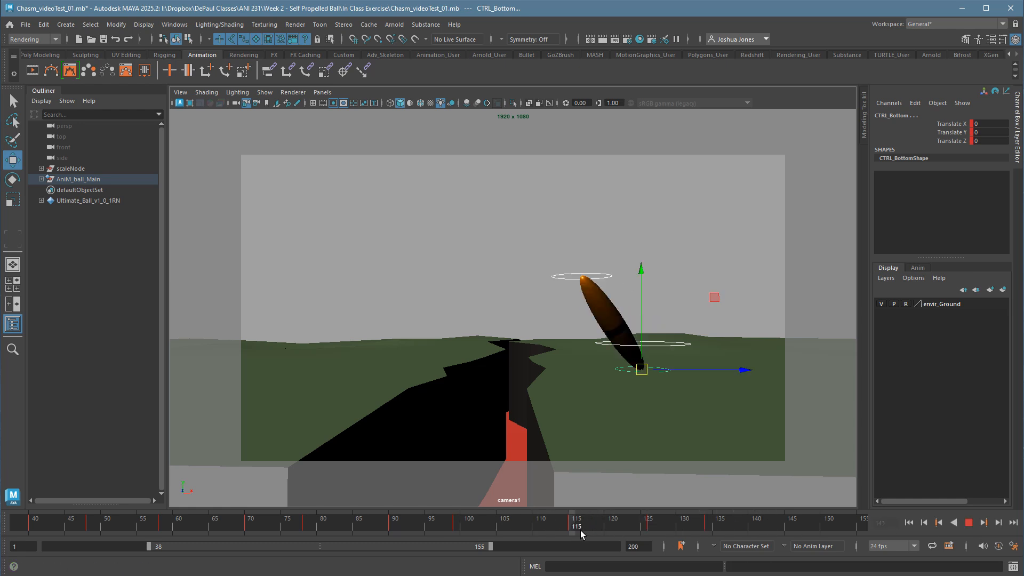
{"action": "mouse_move", "coordinate": [667, 534]}
{"action": "left_mouse_down"}
{"action": "mouse_move", "coordinate": [709, 535]}
{"action": "mouse_move", "coordinate": [655, 540]}
{"action": "mouse_move", "coordinate": [677, 540]}
{"action": "left_mouse_up"}
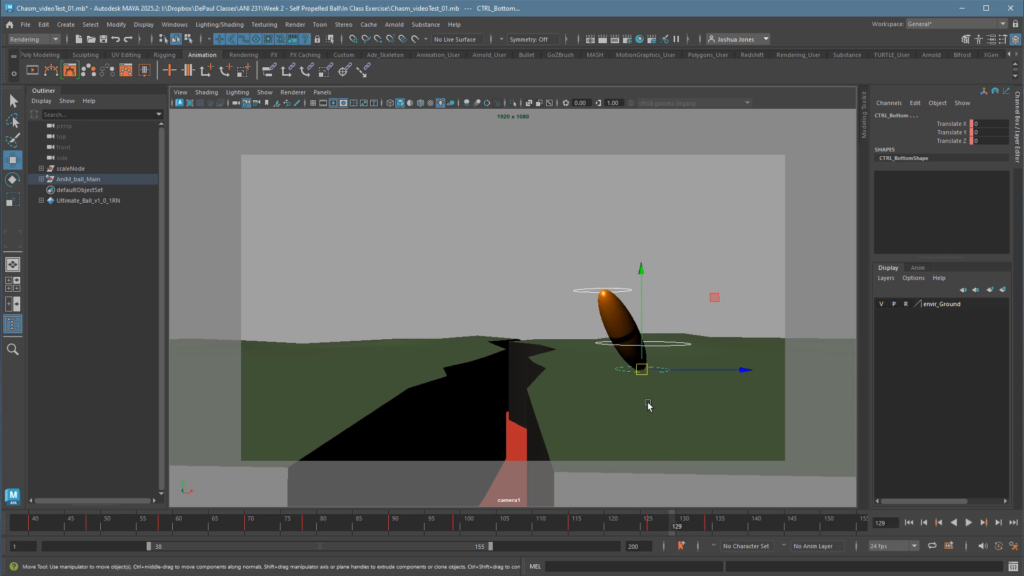
Copy the keys at frame 126 to frame 128 and stretch the top control farther up and toward the chasm there.
{"action": "left_click", "coordinate": [655, 530]}
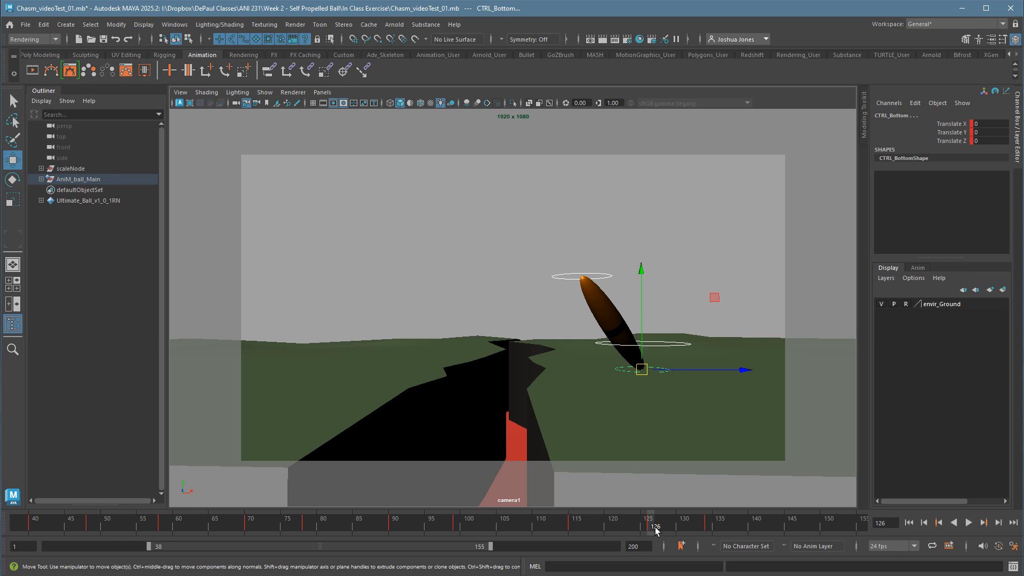
{"action": "right_click", "coordinate": [660, 528]}
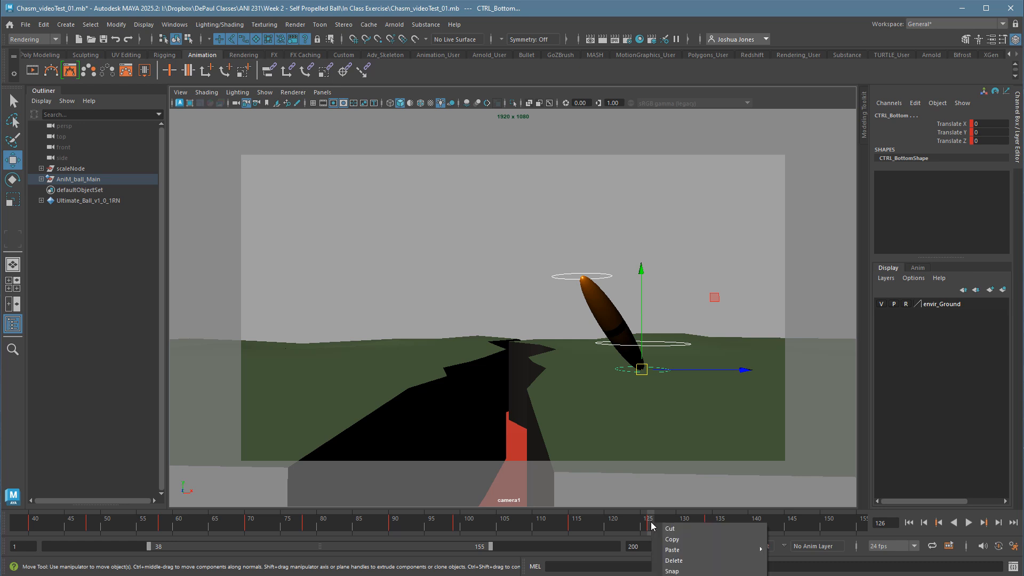
{"action": "left_click", "coordinate": [673, 539]}
{"action": "left_click", "coordinate": [668, 528]}
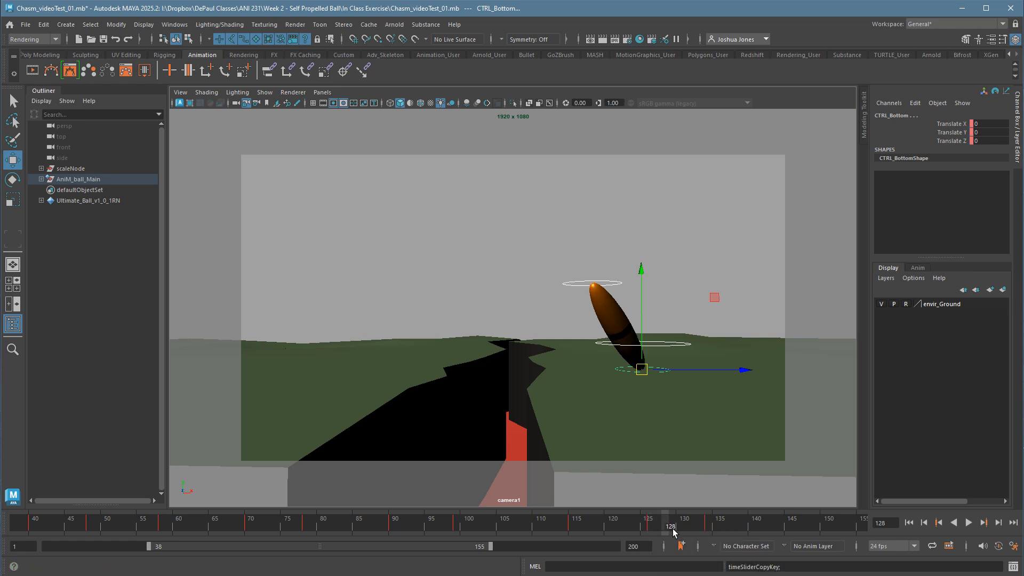
{"action": "right_click", "coordinate": [667, 526]}
{"action": "mouse_move", "coordinate": [694, 552]}
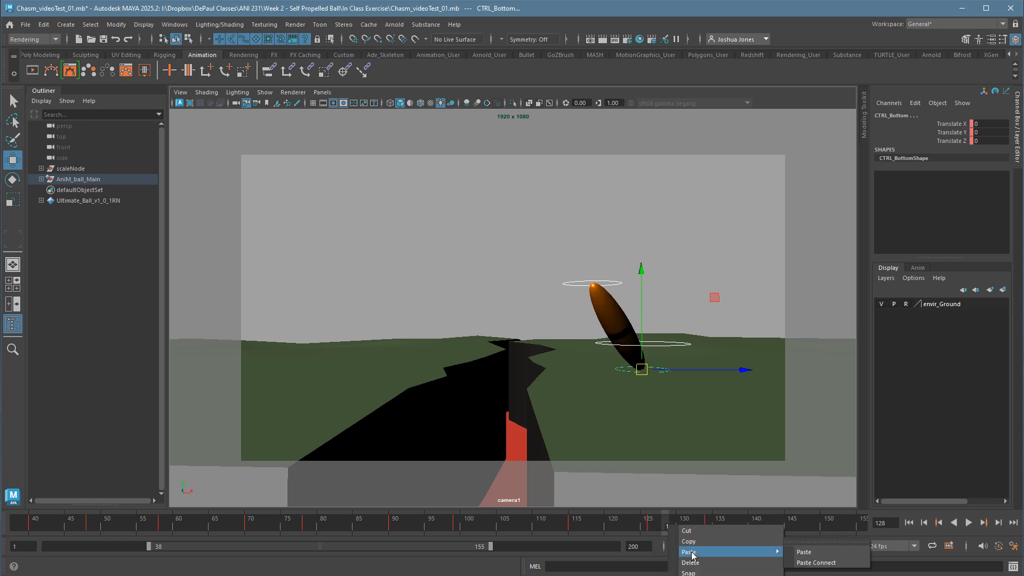
{"action": "left_click", "coordinate": [809, 555]}
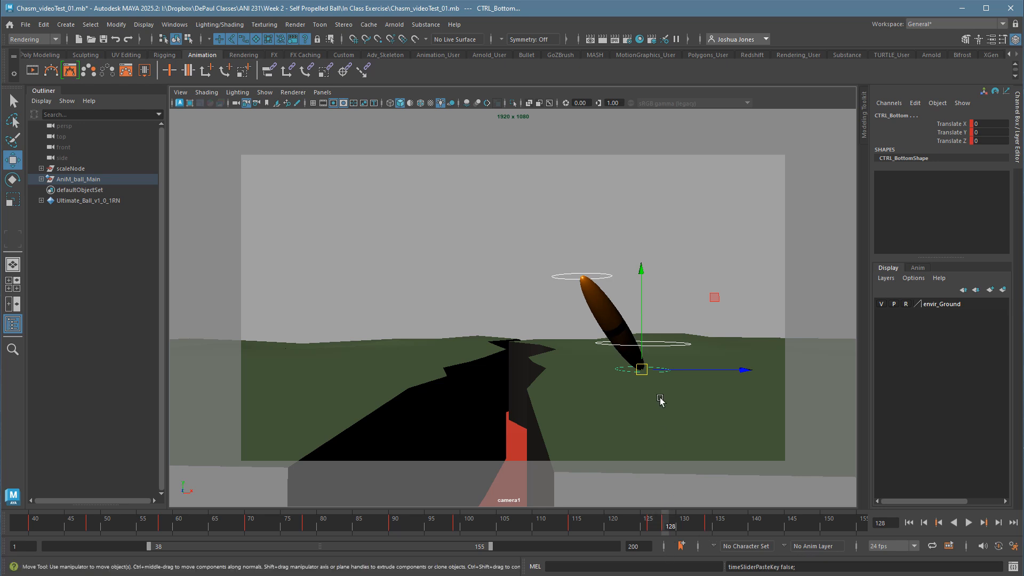
{"action": "left_click", "coordinate": [595, 276]}
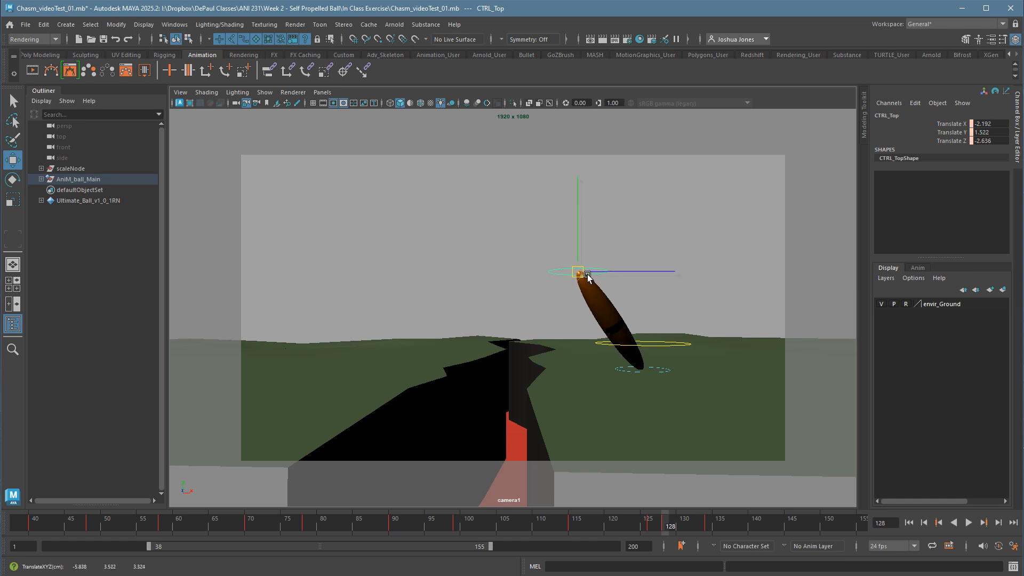
{"action": "left_click_drag", "start_coordinate": [588, 277], "coordinate": [579, 265]}
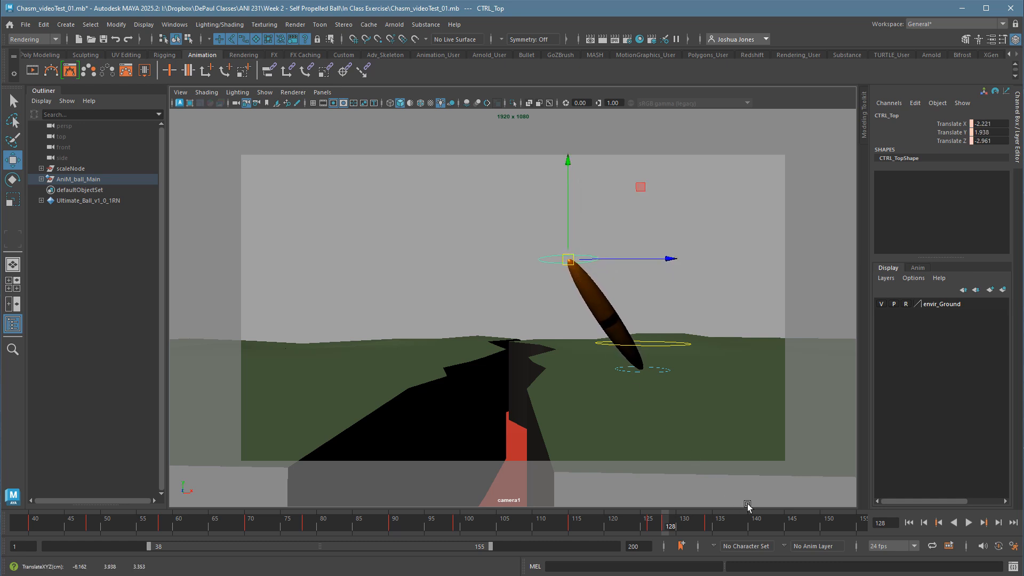
Scrub to frame 140, play the looks through, and replay the end of the second look from about frame 120.
{"action": "left_click", "coordinate": [675, 532]}
{"action": "left_click_drag", "start_coordinate": [664, 531], "coordinate": [756, 530]}
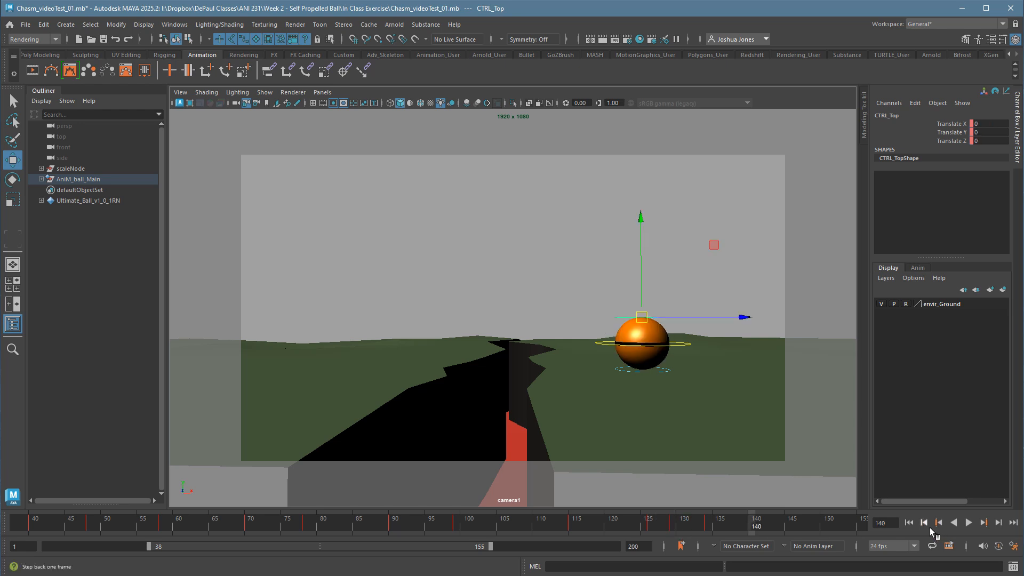
{"action": "left_click", "coordinate": [970, 524]}
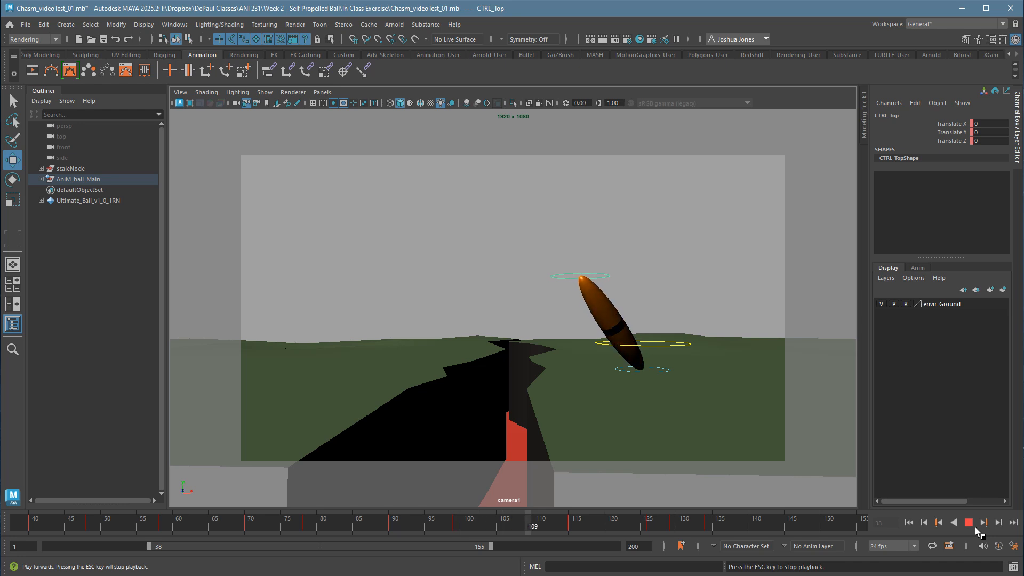
{"action": "left_click", "coordinate": [974, 526]}
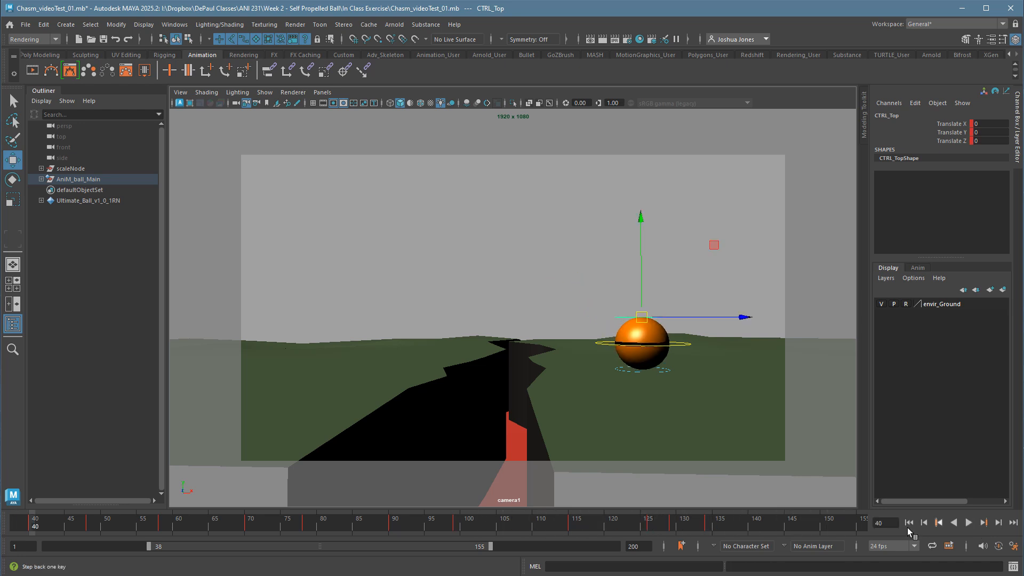
{"action": "left_click", "coordinate": [603, 529]}
{"action": "key", "text": "alt+v"}
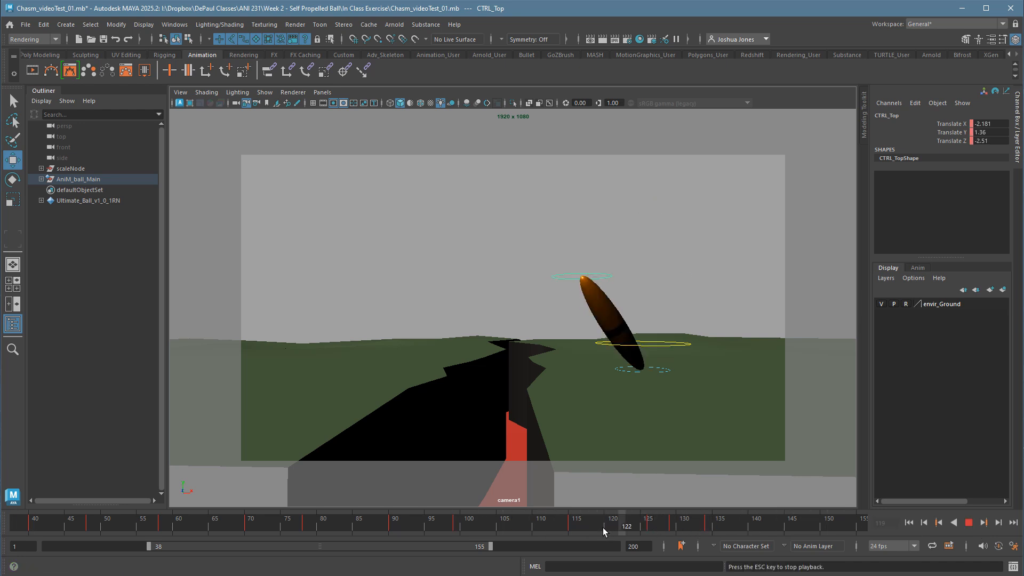
At frame 129, move the top control to about X -2.23, Y 2.17, Z -3.16 and key all ball controls.
{"action": "left_click_drag", "start_coordinate": [603, 527], "coordinate": [675, 530]}
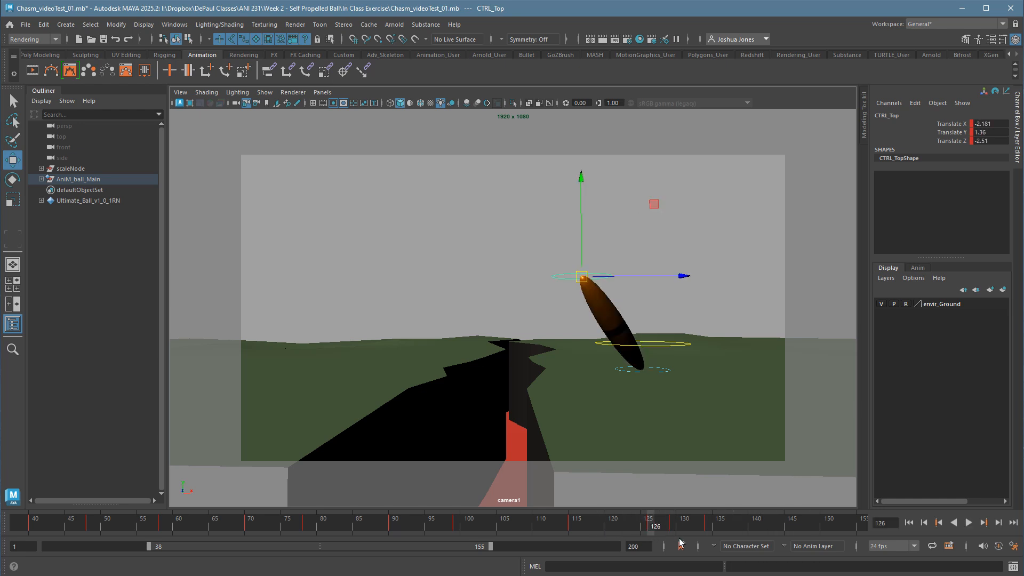
{"action": "left_click_drag", "start_coordinate": [570, 277], "coordinate": [573, 259]}
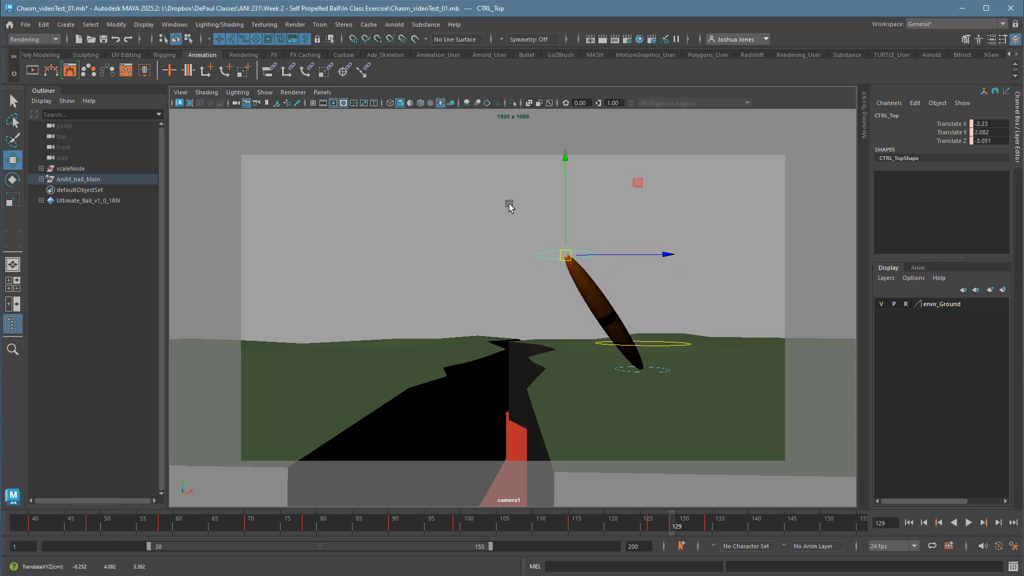
{"action": "left_click_drag", "start_coordinate": [647, 184], "coordinate": [644, 181]}
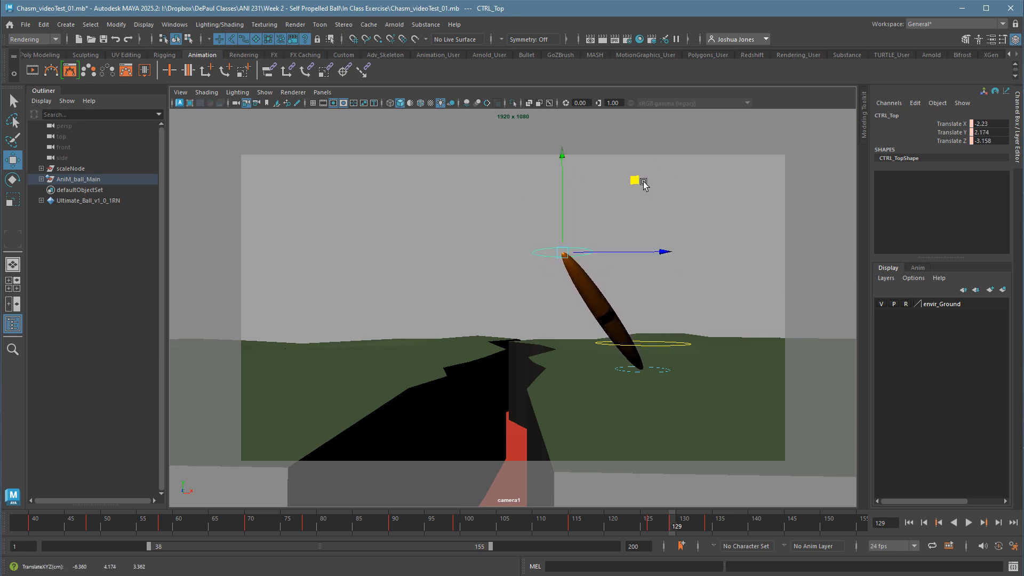
{"action": "left_click_drag", "start_coordinate": [495, 206], "coordinate": [715, 418]}
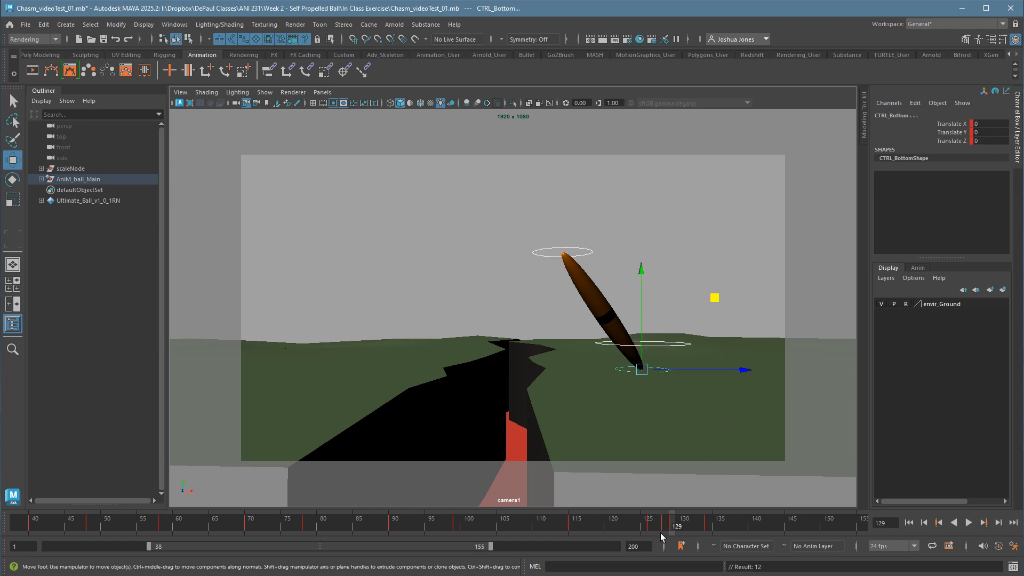
Step through the neighbouring keys and delete the extra key at frame 128 from all ball controls.
{"action": "key", "text": "comma"}
{"action": "key", "text": "comma"}
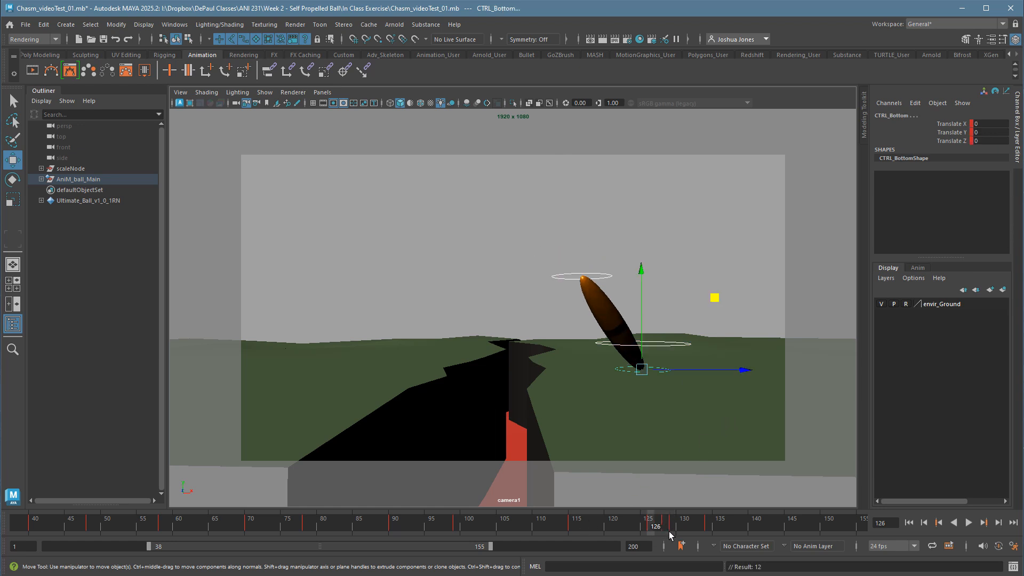
{"action": "key", "text": "period"}
{"action": "key", "text": "period"}
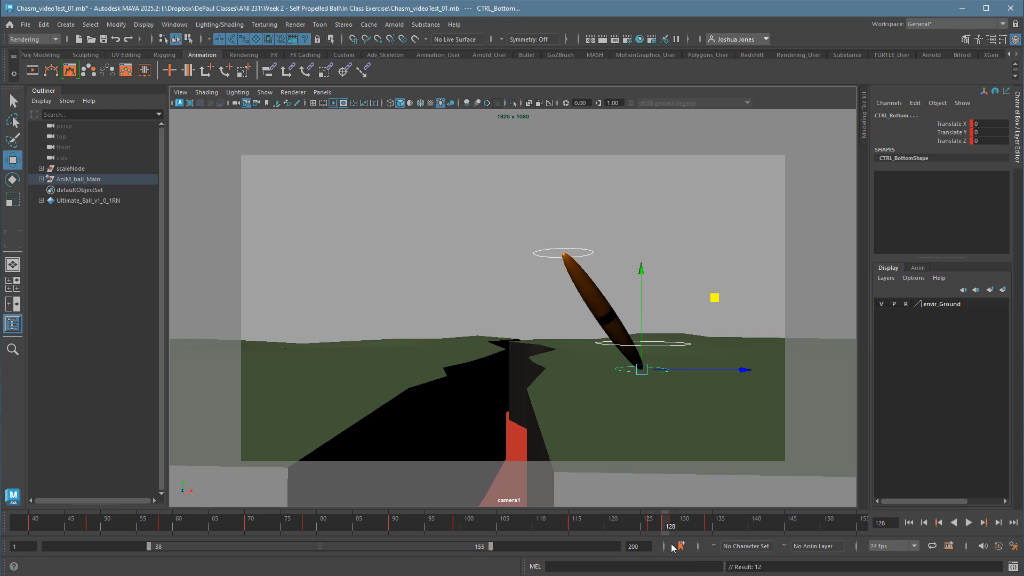
{"action": "key", "text": "period"}
{"action": "key", "text": "comma"}
{"action": "right_click", "coordinate": [664, 525]}
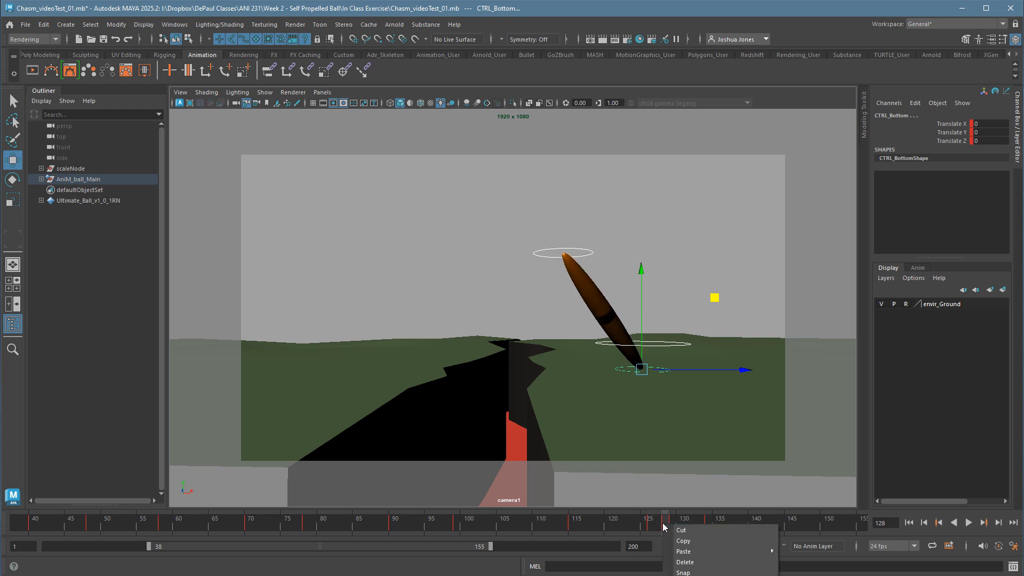
{"action": "left_click", "coordinate": [685, 565]}
Deselect the ball controls and play the animation through the return to the round pose.
{"action": "key", "text": "comma"}
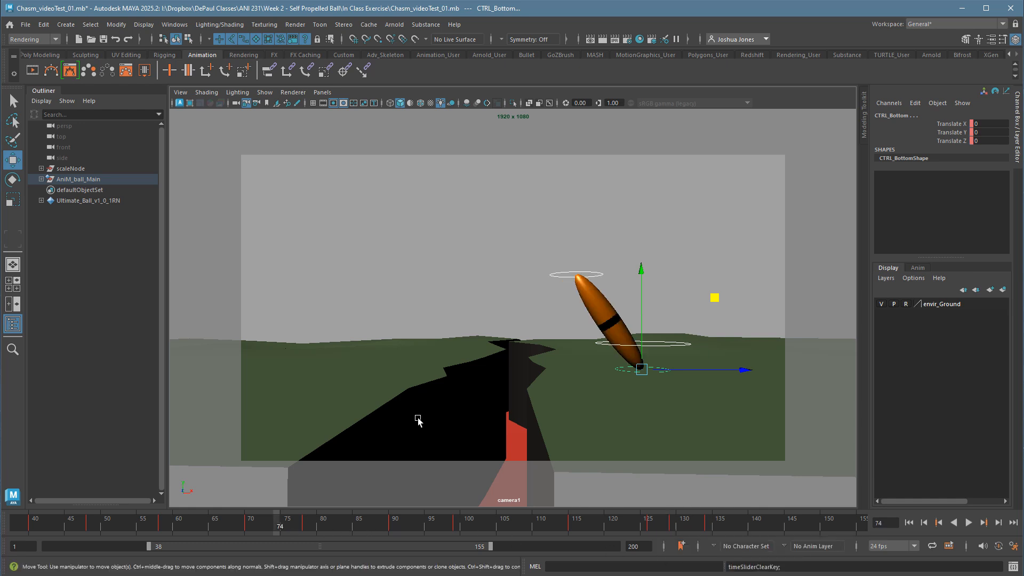
{"action": "left_click", "coordinate": [474, 227]}
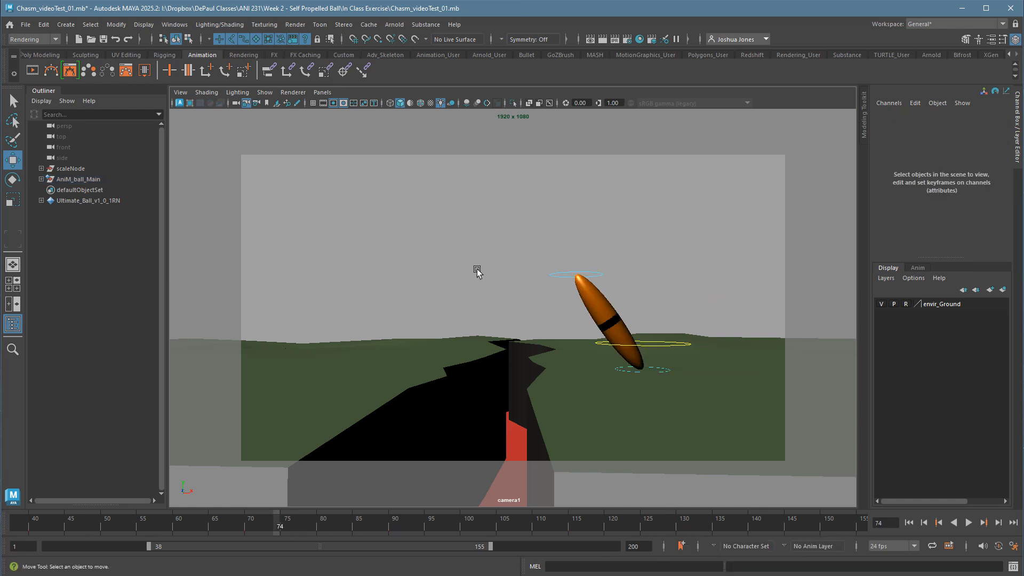
{"action": "key", "text": "alt+v"}
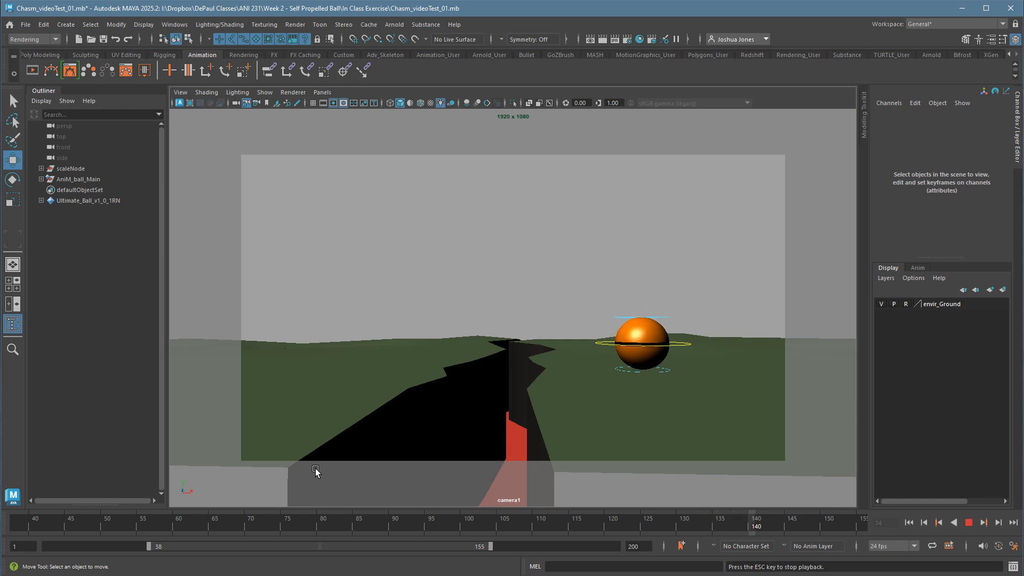
{"action": "left_click", "coordinate": [667, 534]}
{"action": "key", "text": "Escape"}
Reselect all ball controls and replay the end of the second look from frames 121 and 125.
{"action": "left_click_drag", "start_coordinate": [573, 280], "coordinate": [722, 415]}
{"action": "left_click", "coordinate": [618, 532]}
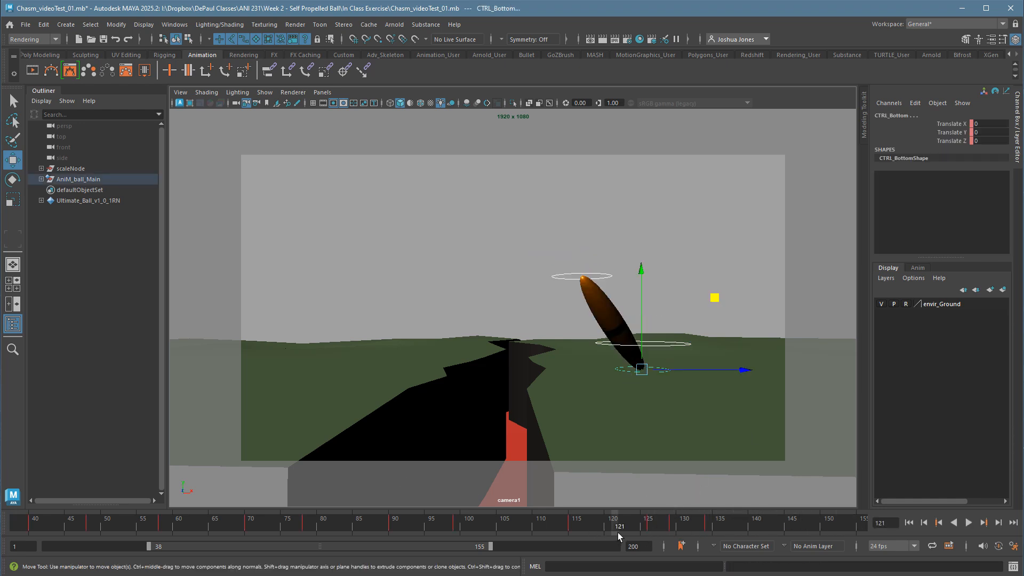
{"action": "key", "text": "alt+v"}
{"action": "key", "text": "alt+v"}
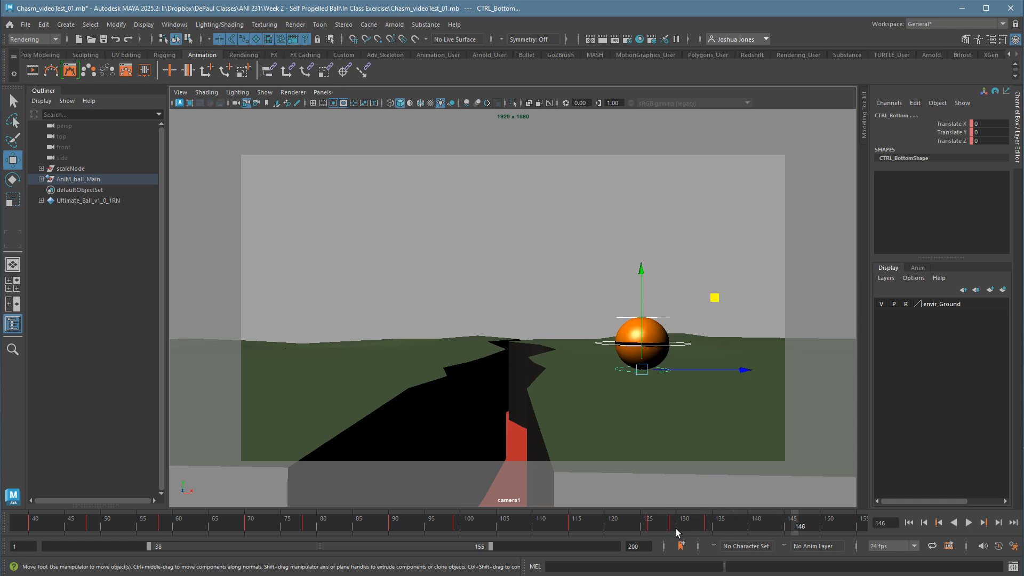
{"action": "left_click", "coordinate": [655, 529]}
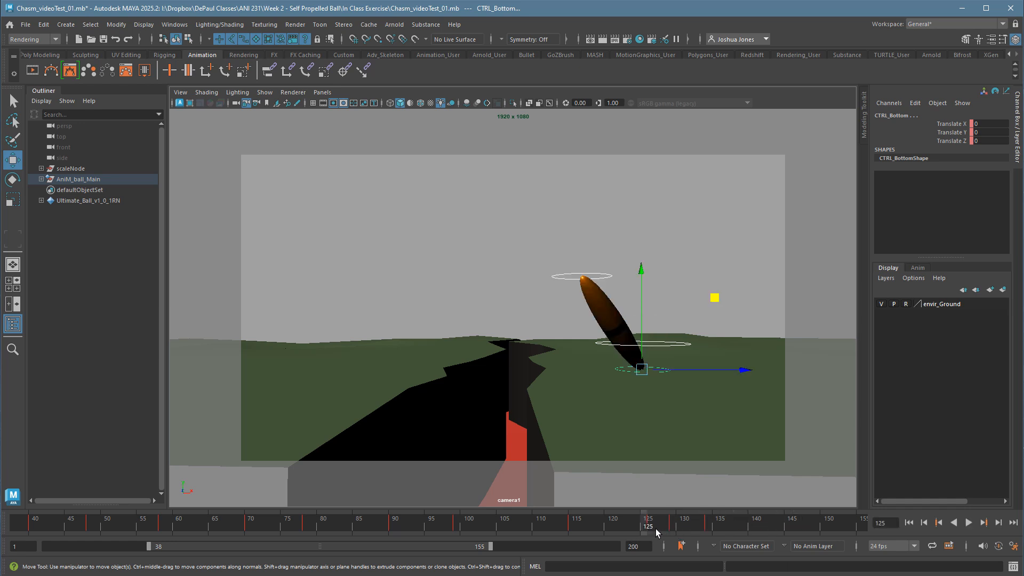
{"action": "key", "text": "alt+v"}
At frame 129, raise the top control and pull it away from the chasm to about X -2.21, Y 2.48, Z -2.45.
{"action": "left_click_drag", "start_coordinate": [694, 529], "coordinate": [673, 529]}
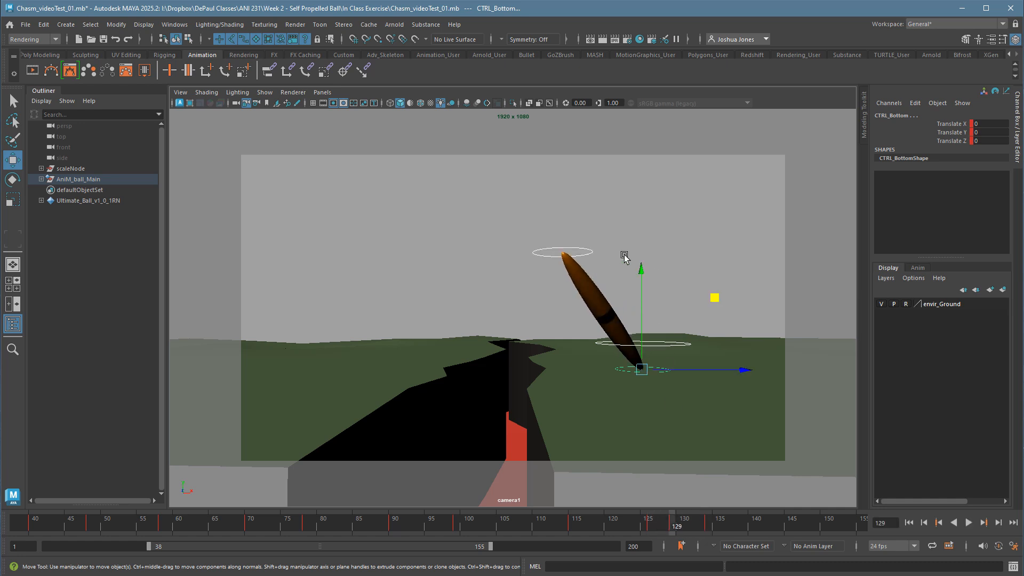
{"action": "left_click", "coordinate": [598, 253]}
{"action": "left_click", "coordinate": [593, 253]}
{"action": "left_click_drag", "start_coordinate": [573, 258], "coordinate": [591, 245]}
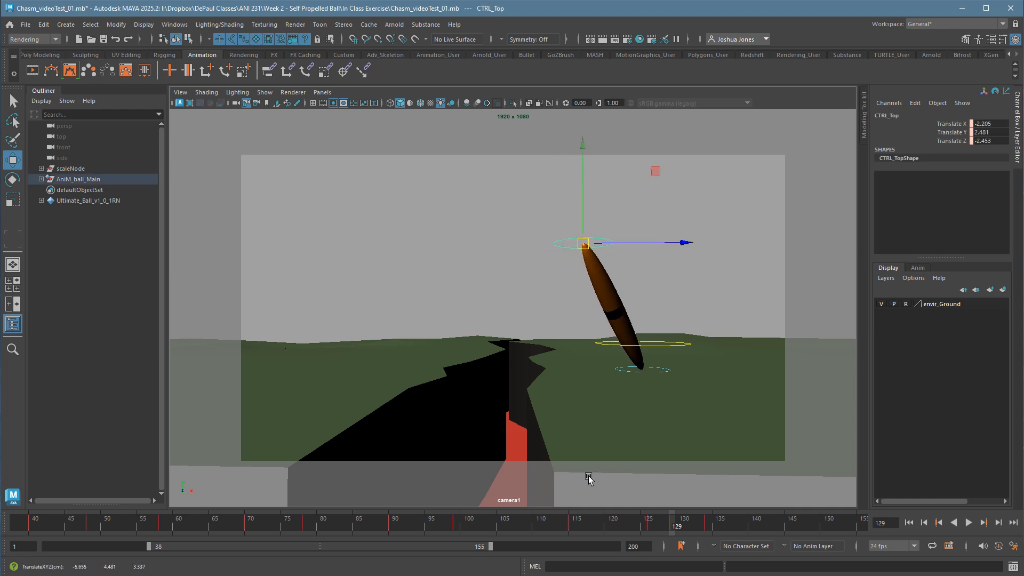
Play the second look and scrub the frames around its final stretch up to frame 131.
{"action": "left_click", "coordinate": [444, 527]}
{"action": "key", "text": "alt+v"}
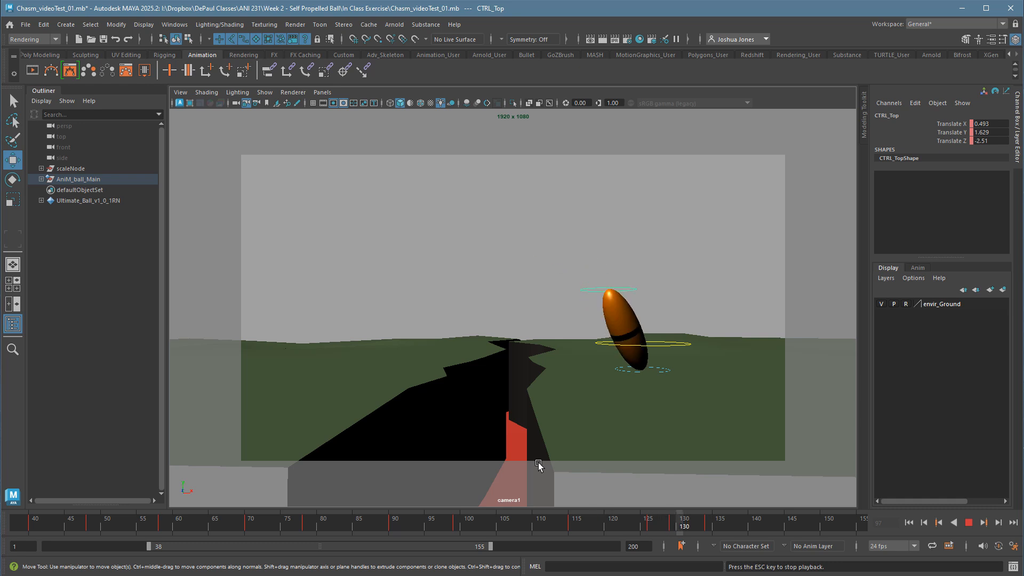
{"action": "key", "text": "alt+v"}
{"action": "left_click_drag", "start_coordinate": [662, 532], "coordinate": [693, 533]}
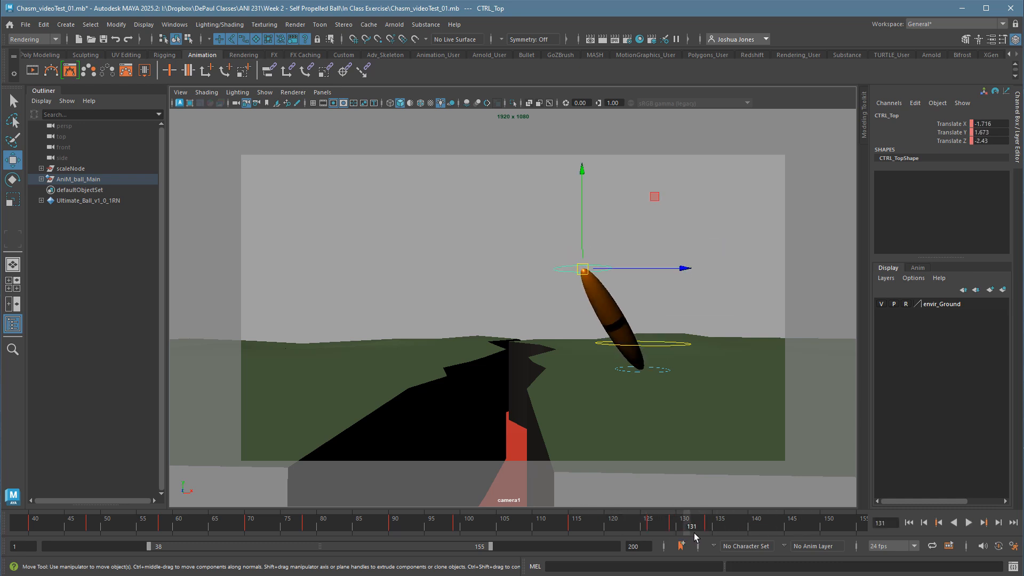
Re-pose the top control at frame 129 higher and farther from the chasm, key all ball controls, and replay from about frame 108.
{"action": "key", "text": "comma"}
{"action": "key", "text": "comma"}
{"action": "key", "text": "period"}
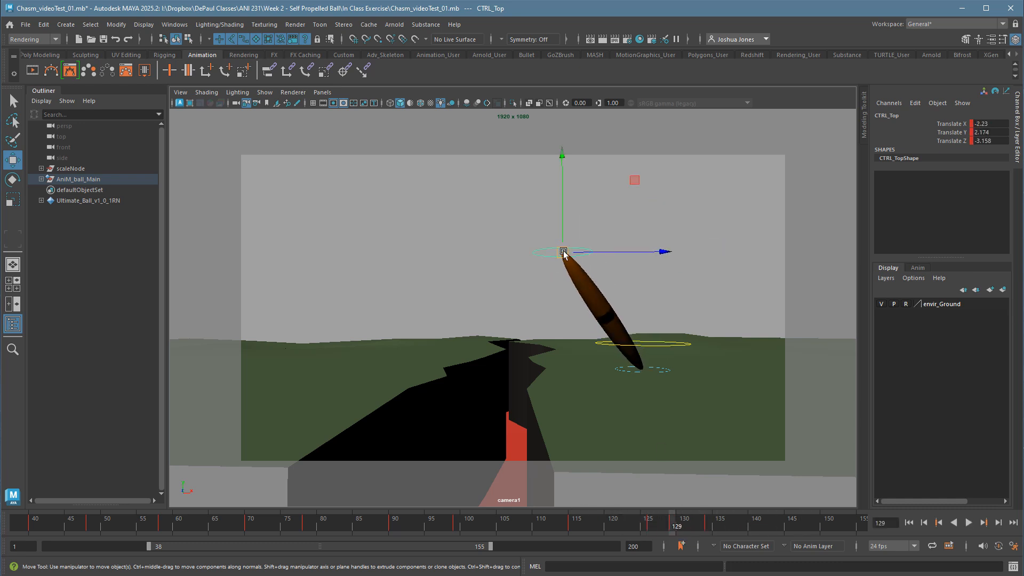
{"action": "left_click_drag", "start_coordinate": [569, 253], "coordinate": [592, 247]}
{"action": "left_click_drag", "start_coordinate": [528, 196], "coordinate": [792, 438]}
{"action": "left_click", "coordinate": [527, 526]}
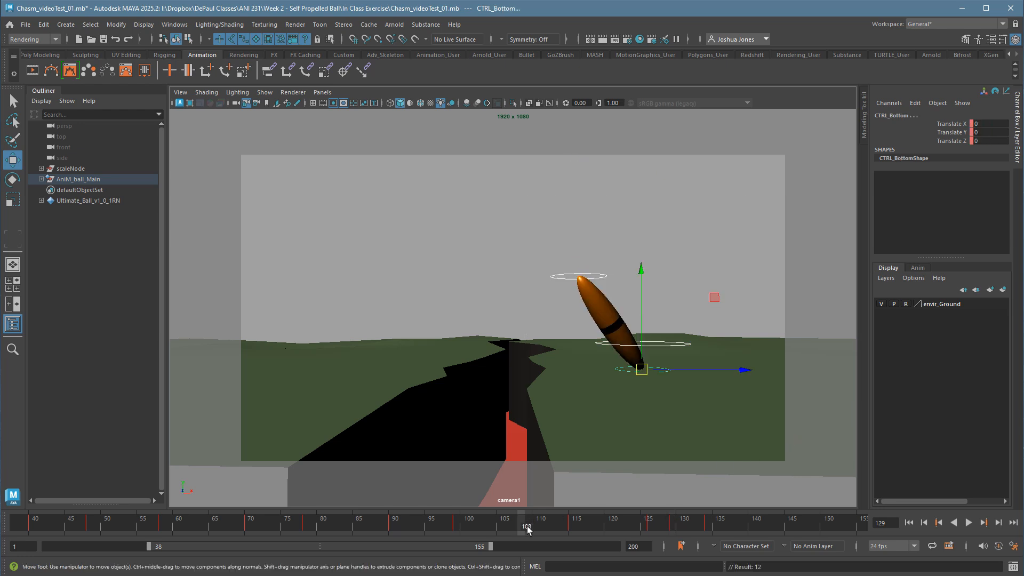
{"action": "key", "text": "alt+v"}
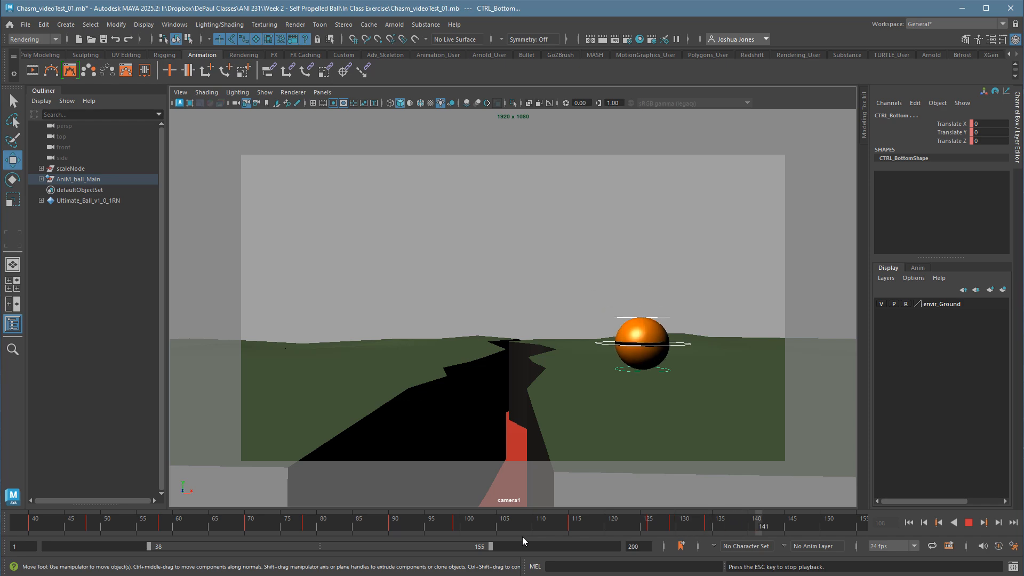
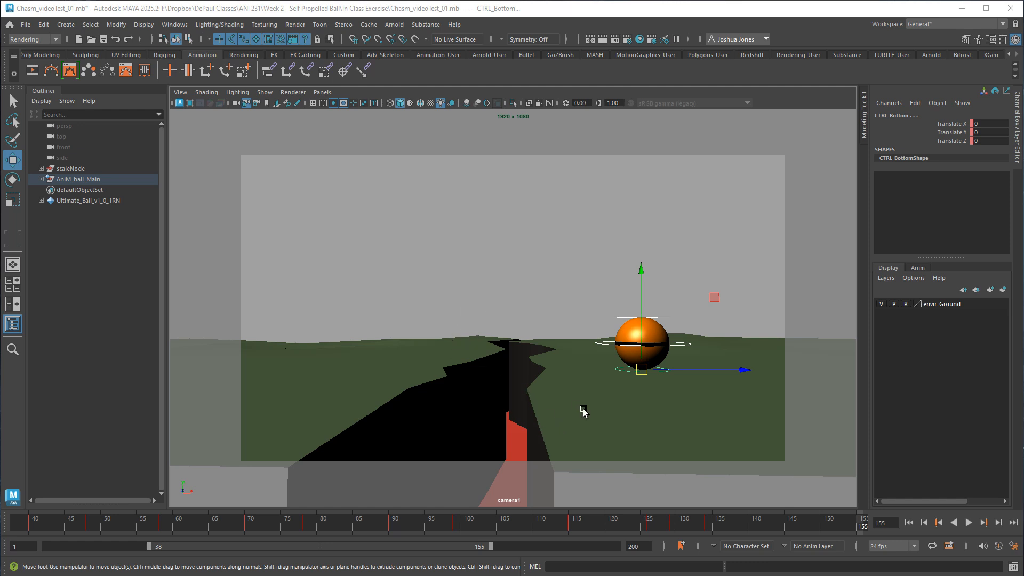
Replay the blocked looks and stretches, restarting playback near the beginning of the current range.
{"action": "key", "text": "alt+v"}
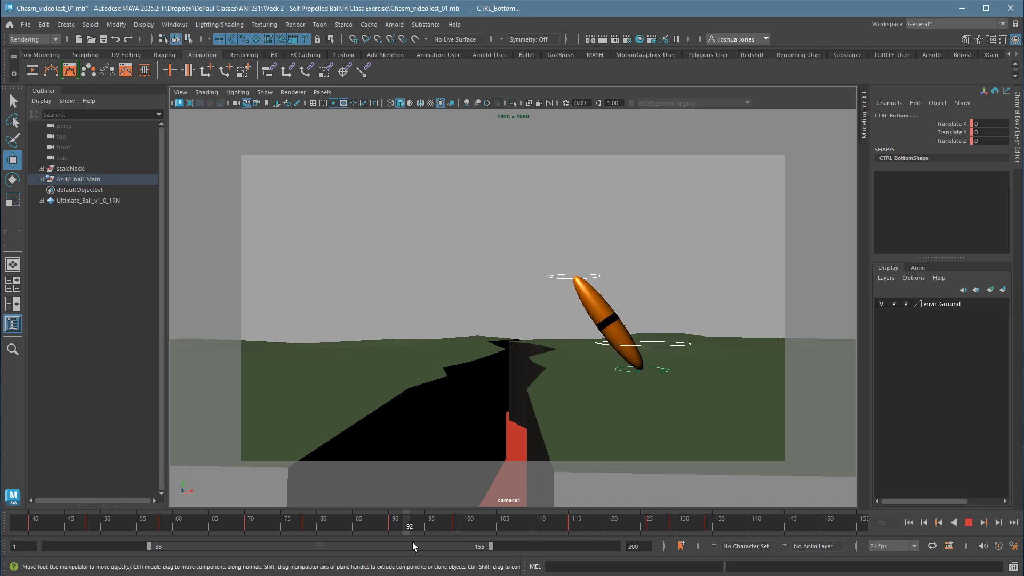
{"action": "left_click", "coordinate": [193, 525]}
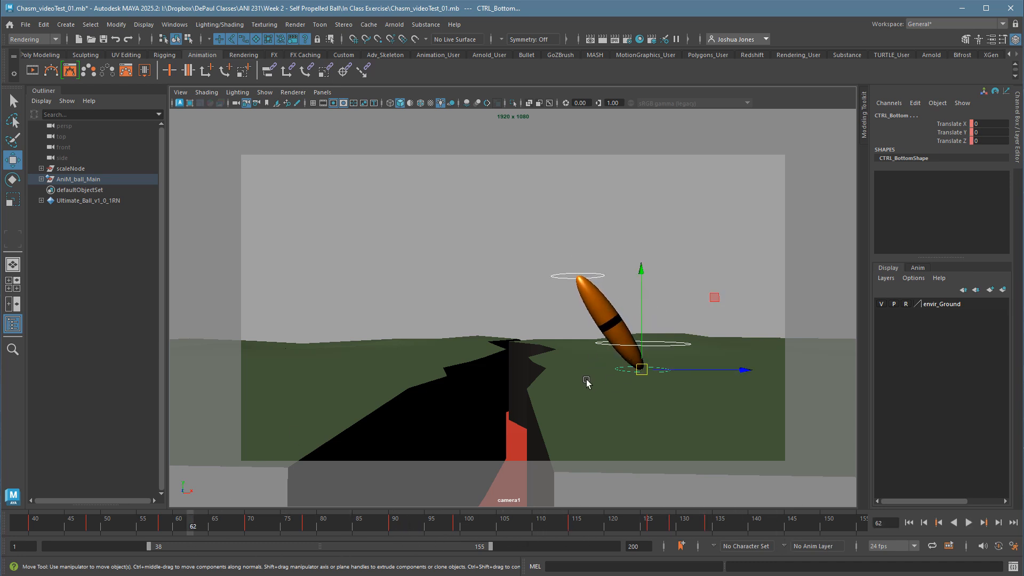
{"action": "left_click", "coordinate": [92, 533]}
{"action": "key", "text": "alt+v"}
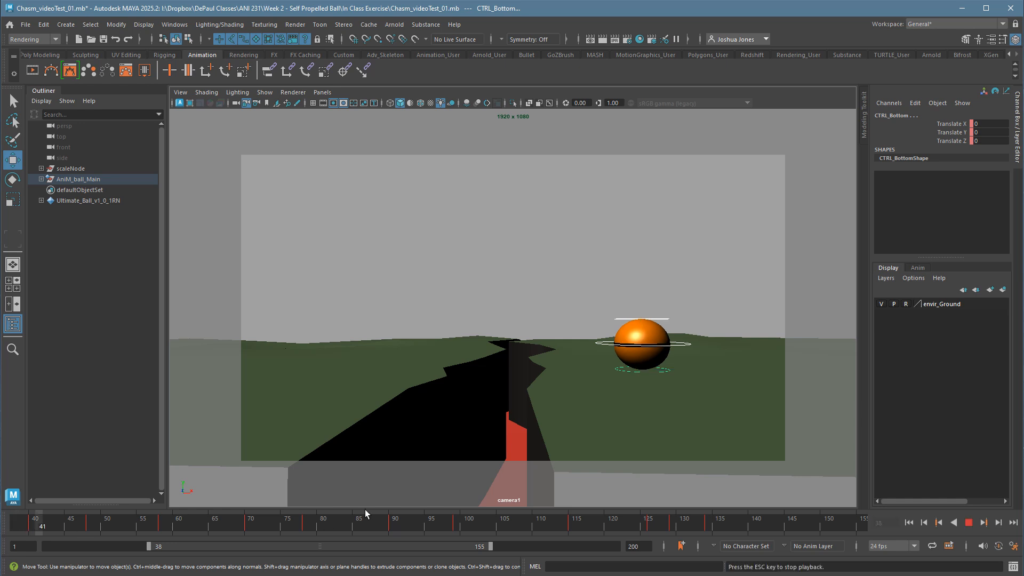
{"action": "key", "text": "Escape"}
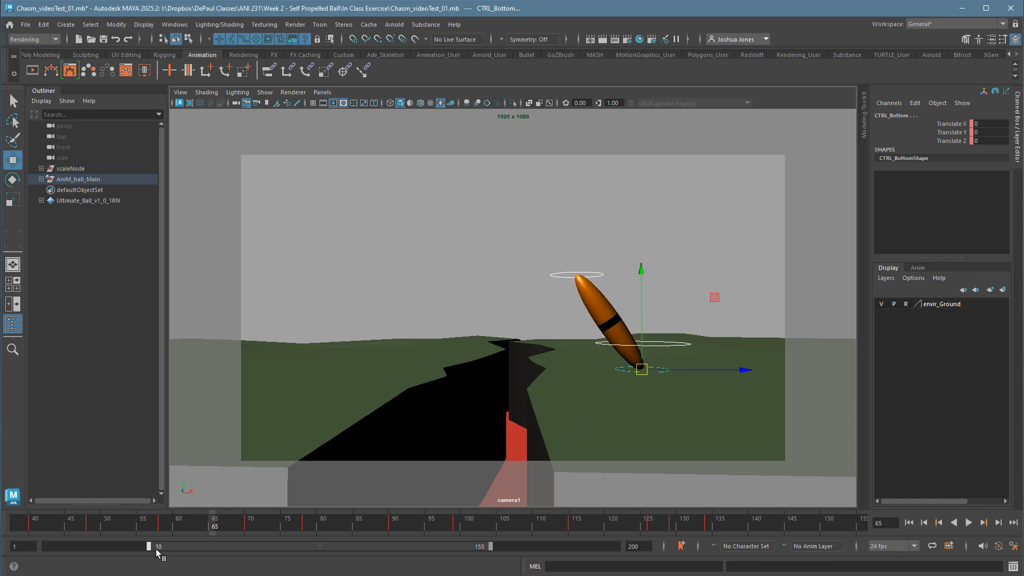
Extend the playback range back to frame 1, play the whole animation, and scrub from the ball's entrance to frame 45.
{"action": "left_click_drag", "start_coordinate": [156, 549], "coordinate": [45, 548]}
{"action": "key", "text": "alt+v"}
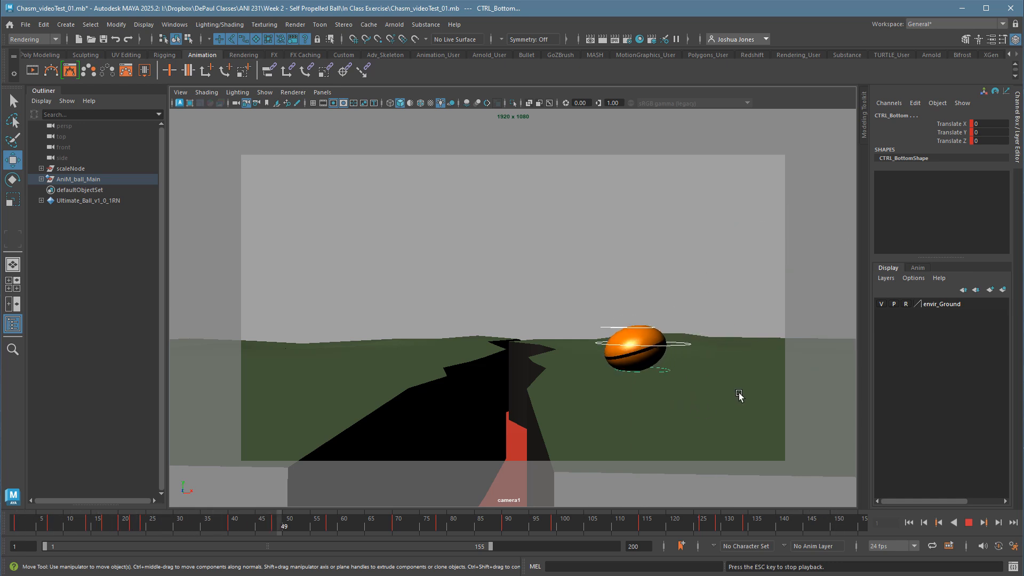
{"action": "key", "text": "Escape"}
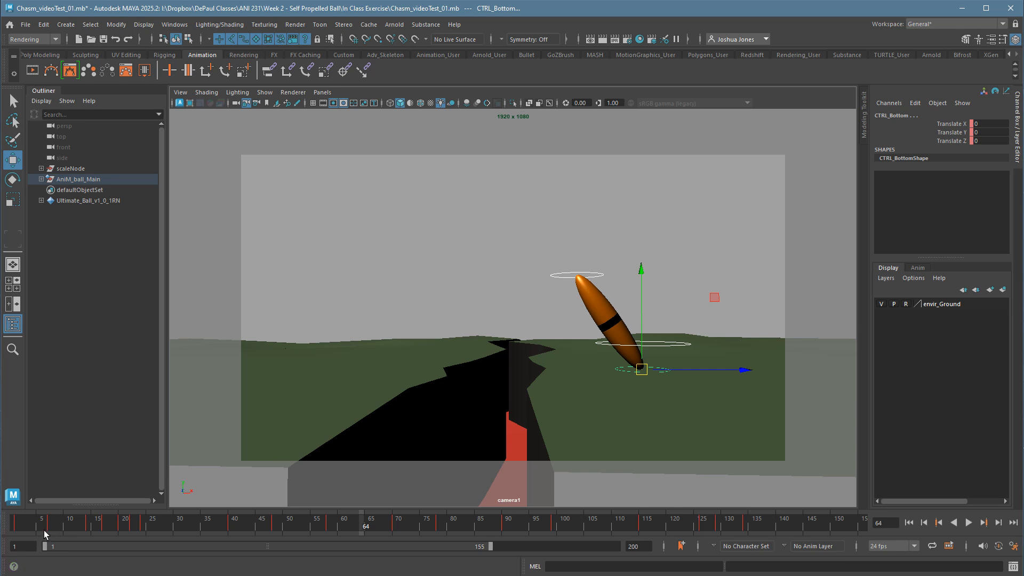
{"action": "left_click", "coordinate": [21, 527]}
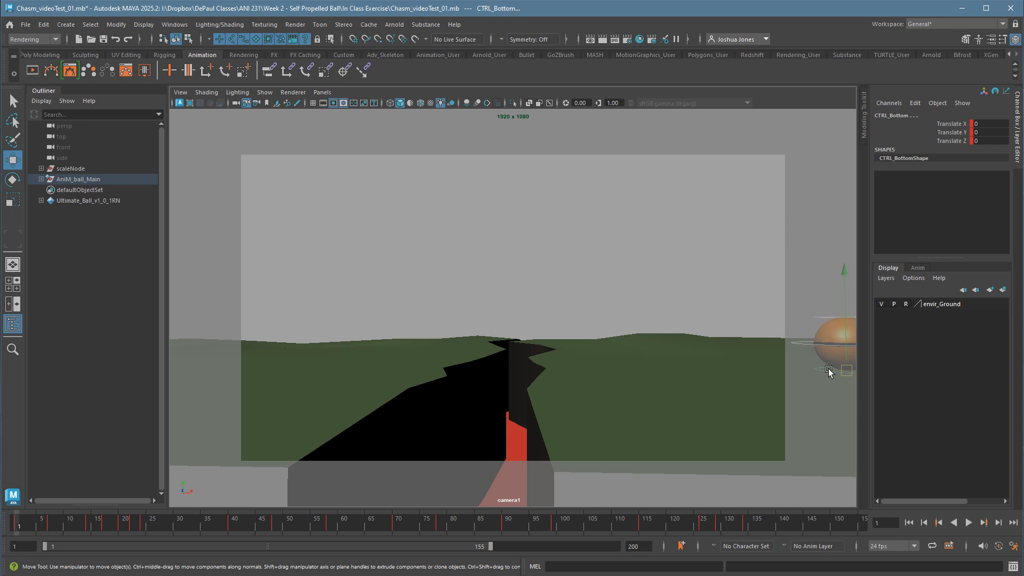
{"action": "left_click_drag", "start_coordinate": [417, 529], "coordinate": [261, 527]}
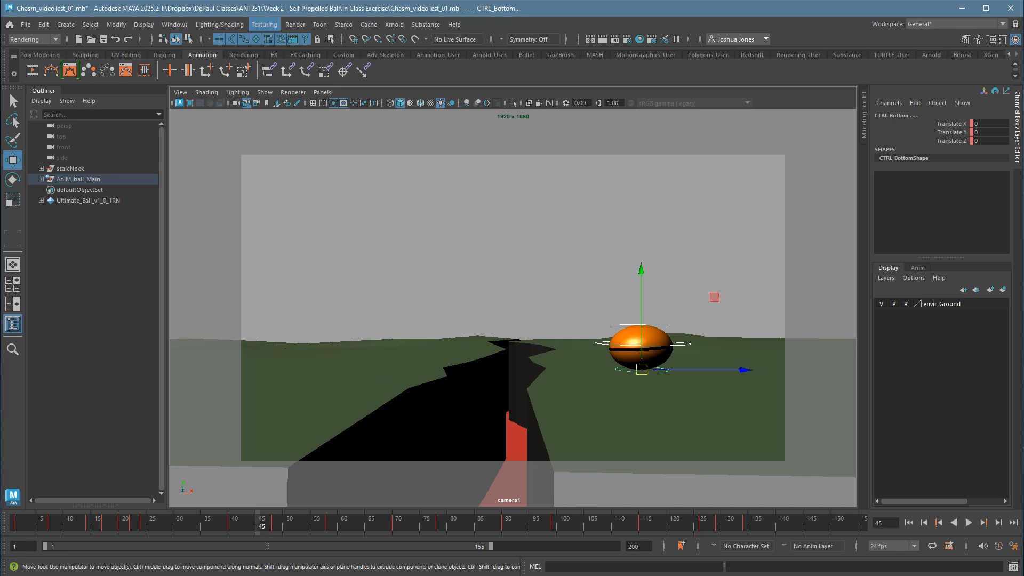
Open the Graph Editor for the ball controls and position its window over the viewport.
{"action": "left_click", "coordinate": [174, 24]}
{"action": "mouse_move", "coordinate": [250, 100]}
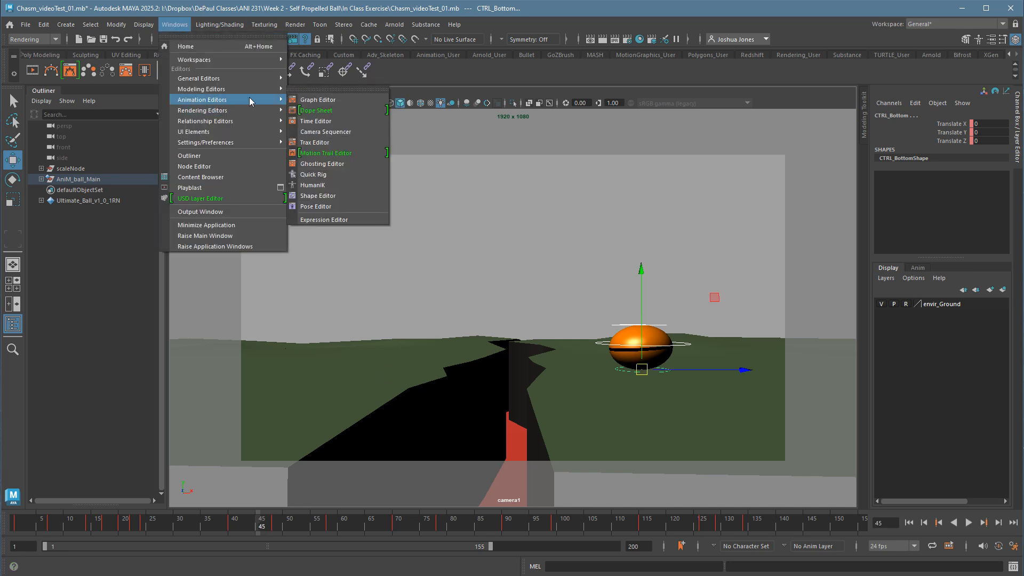
{"action": "left_click", "coordinate": [317, 100]}
{"action": "left_click_drag", "start_coordinate": [289, 113], "coordinate": [527, 122]}
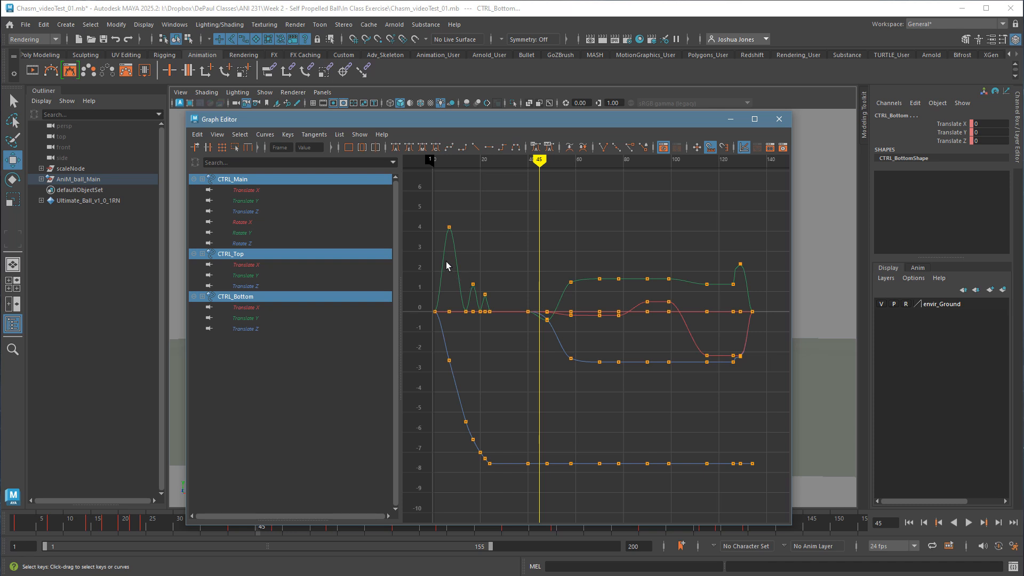
Compare the main control's isolated Translate Z curve with the combined curves of all three ball controls.
{"action": "left_click_drag", "start_coordinate": [442, 382], "coordinate": [483, 406]}
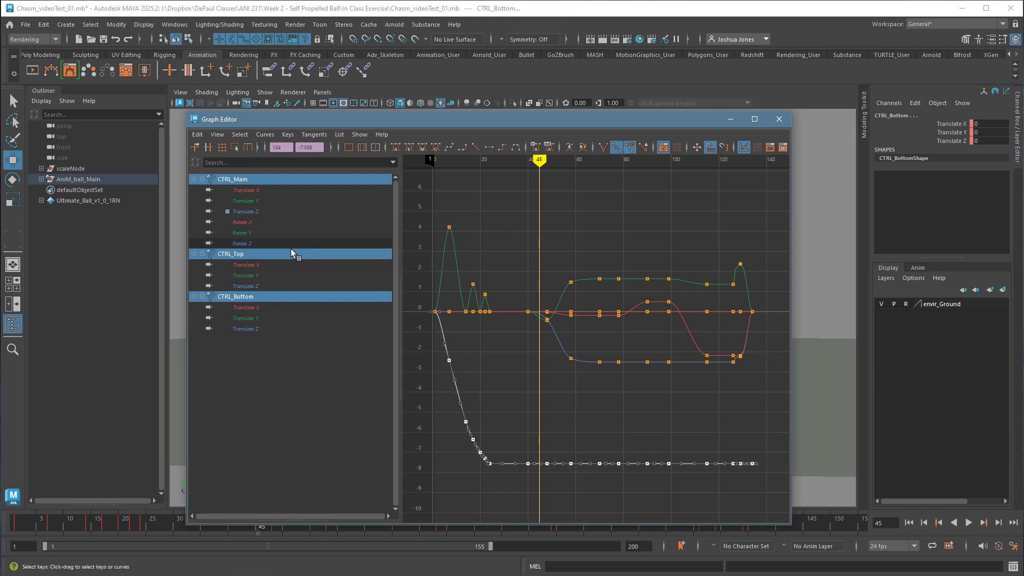
{"action": "left_click", "coordinate": [259, 213]}
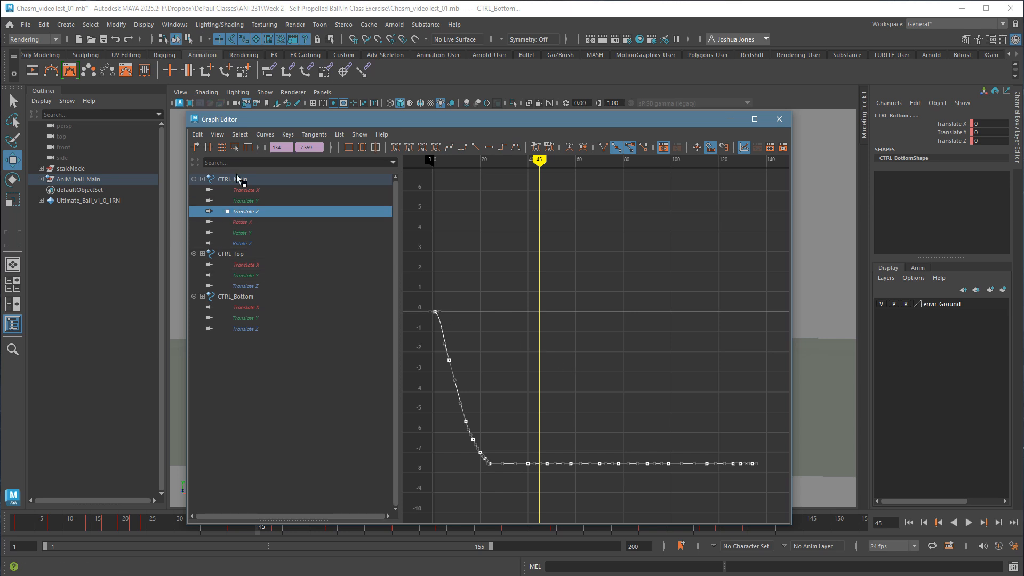
{"action": "left_click", "coordinate": [238, 179]}
{"action": "left_click", "coordinate": [277, 256], "text": "ctrl"}
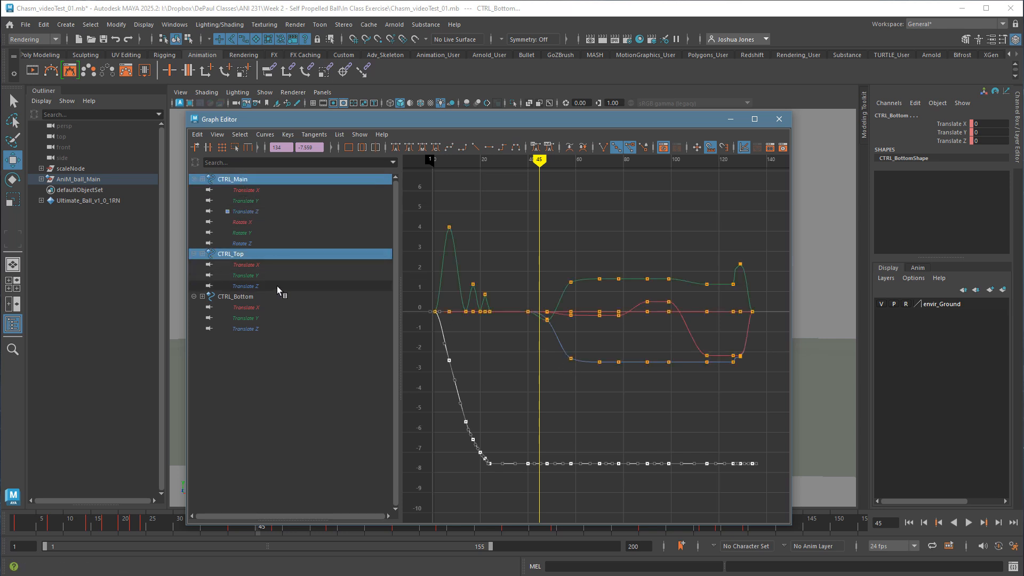
{"action": "left_click", "coordinate": [274, 297], "text": "ctrl"}
{"action": "left_click_drag", "start_coordinate": [267, 328], "coordinate": [253, 180]}
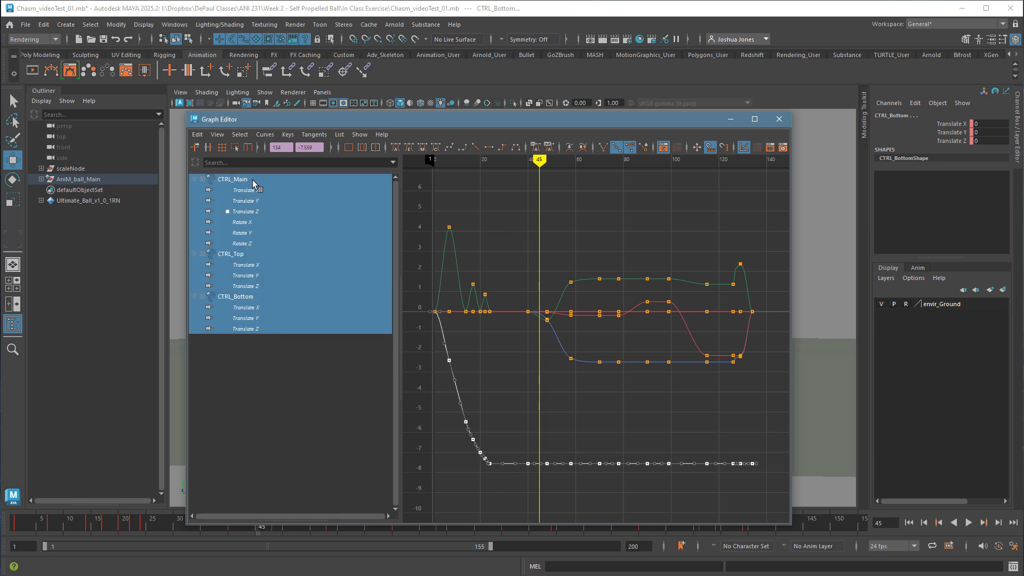
{"action": "left_click", "coordinate": [559, 391]}
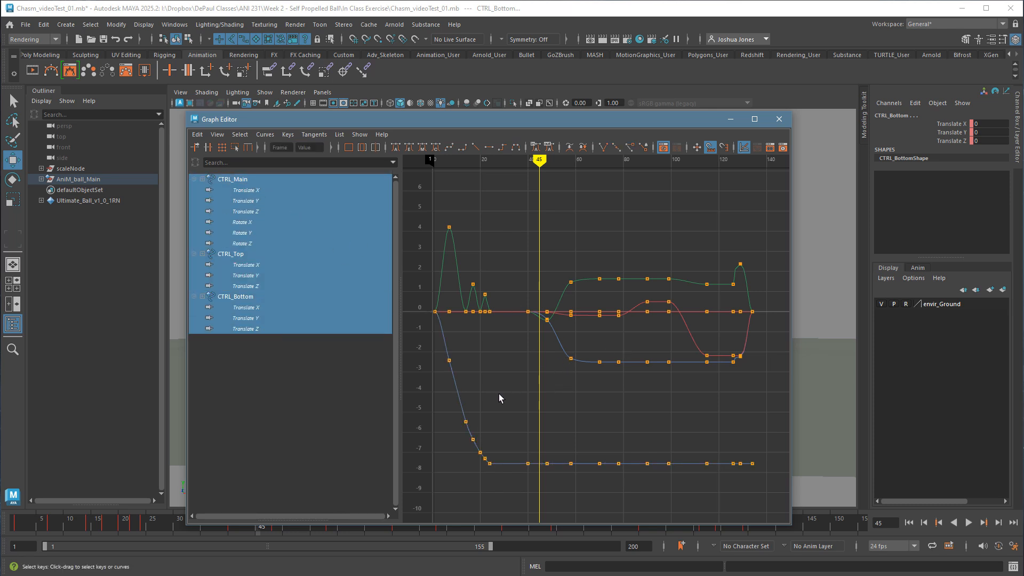
Isolate the main control's Translate Z curve, frame its keys from frame 1 to 24, and widen the Graph Editor.
{"action": "left_click", "coordinate": [458, 407]}
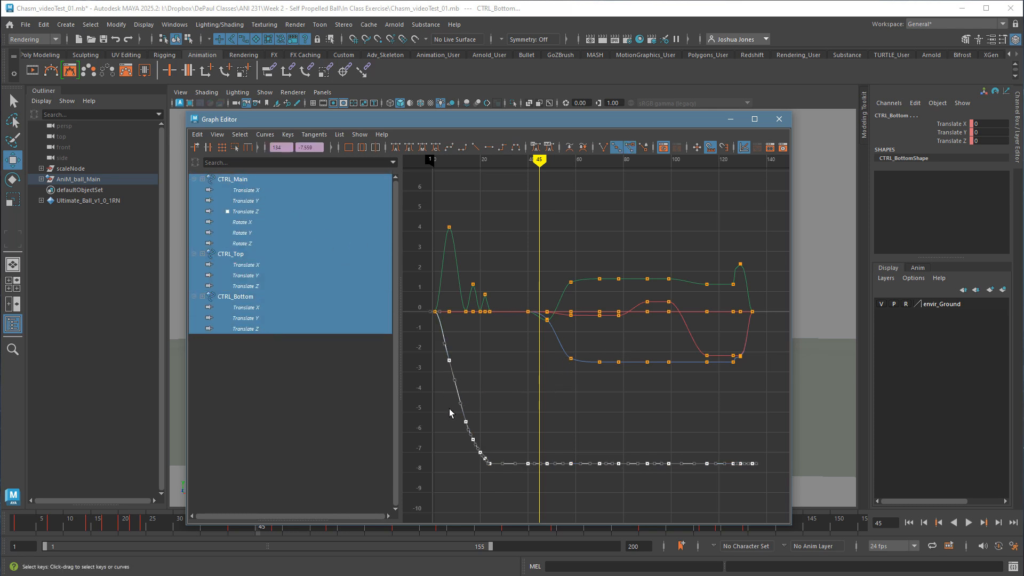
{"action": "left_click", "coordinate": [249, 213]}
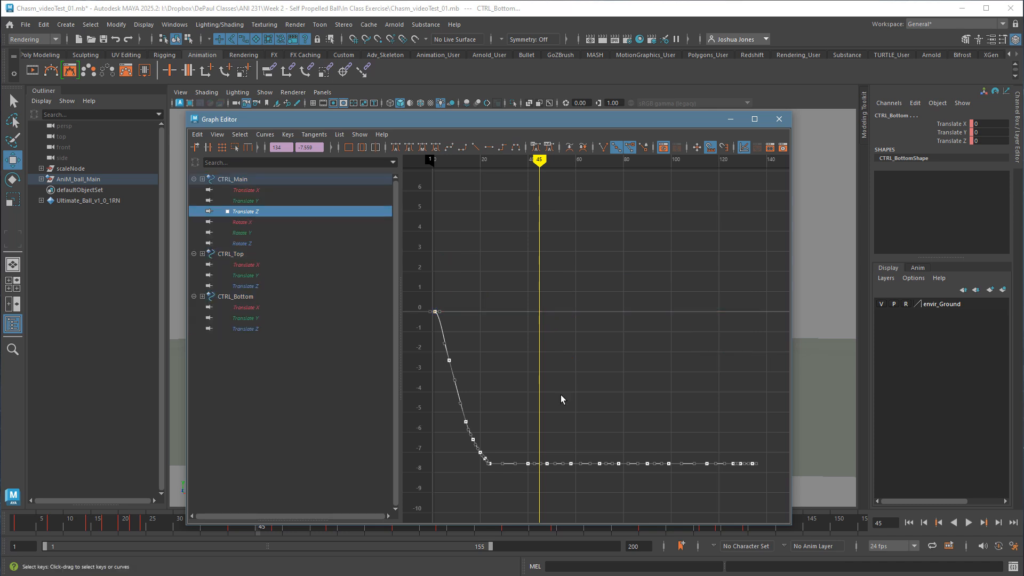
{"action": "left_click", "coordinate": [606, 412]}
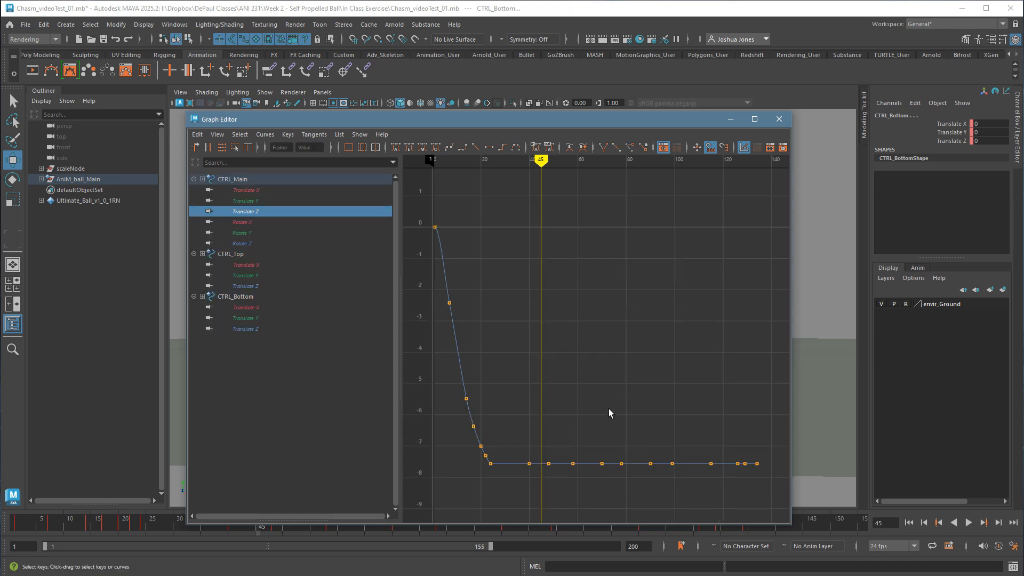
{"action": "key", "text": "a"}
{"action": "left_click_drag", "start_coordinate": [470, 256], "coordinate": [552, 463]}
{"action": "key", "text": "f"}
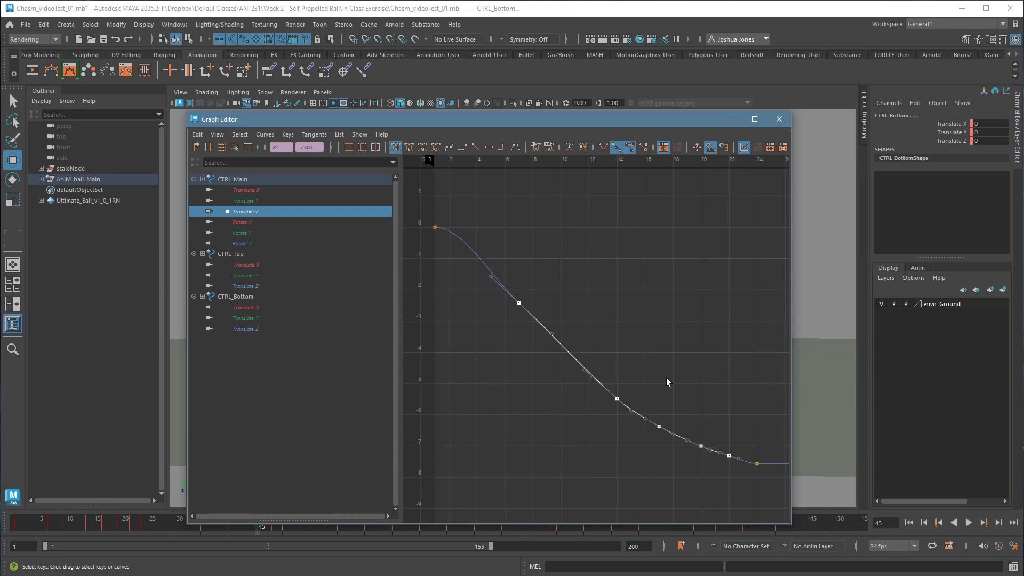
{"action": "left_click", "coordinate": [536, 327]}
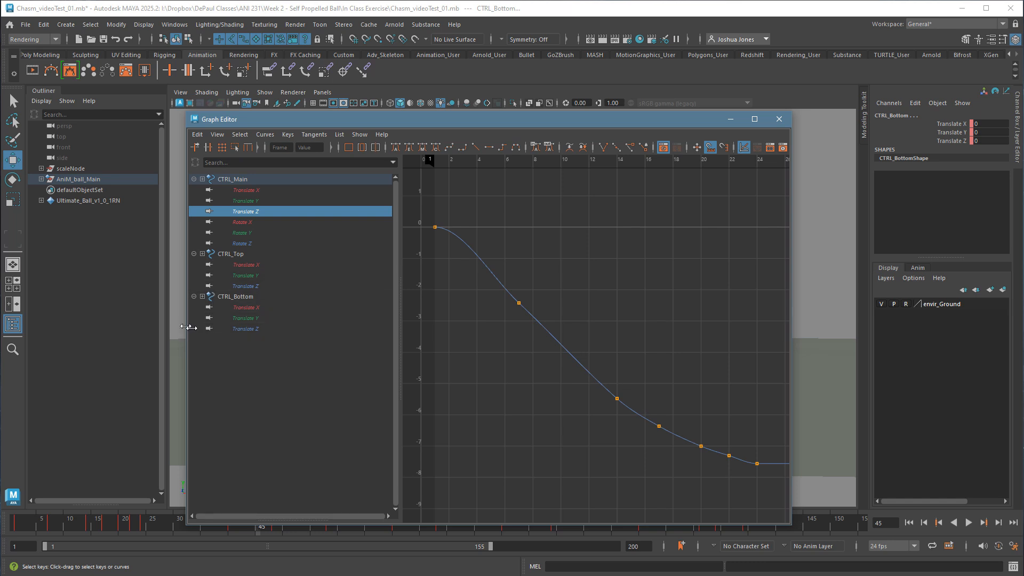
{"action": "left_click_drag", "start_coordinate": [189, 327], "coordinate": [53, 323]}
{"action": "left_click_drag", "start_coordinate": [791, 373], "coordinate": [955, 373]}
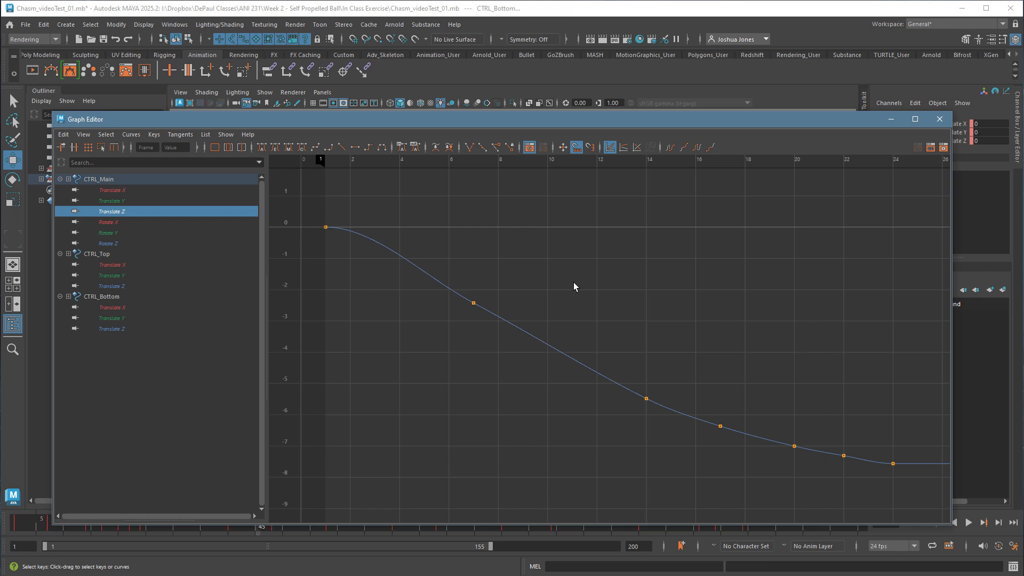
Delete the main control's Translate Z keys between frames 1 and 24, and lengthen the incoming tangent at frame 24.
{"action": "left_click_drag", "start_coordinate": [438, 240], "coordinate": [856, 492]}
{"action": "key", "text": "Delete"}
{"action": "left_click_drag", "start_coordinate": [828, 397], "coordinate": [910, 488]}
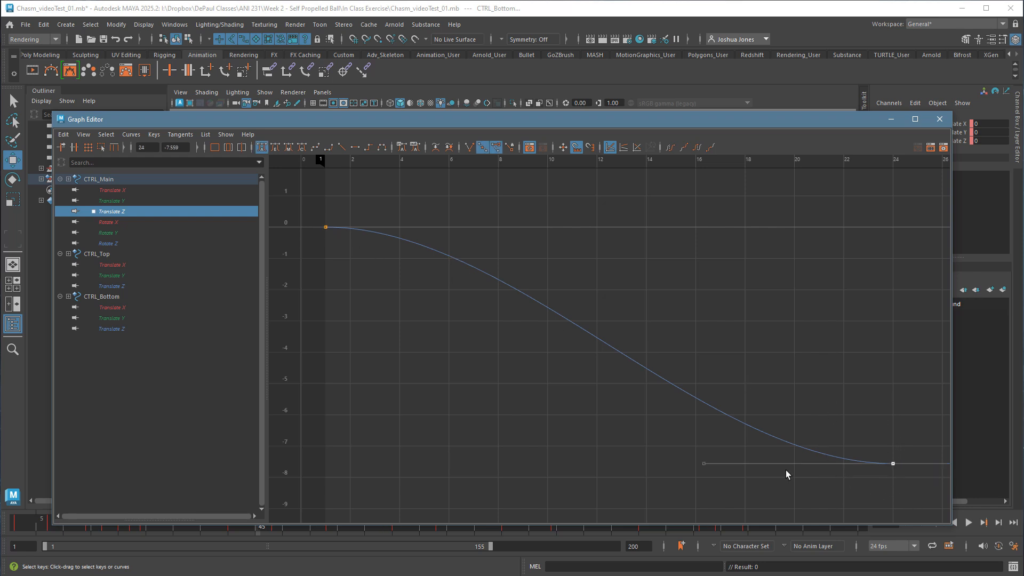
{"action": "left_click_drag", "start_coordinate": [754, 491], "coordinate": [747, 491]}
{"action": "middle_click_drag", "start_coordinate": [747, 491], "coordinate": [727, 498]}
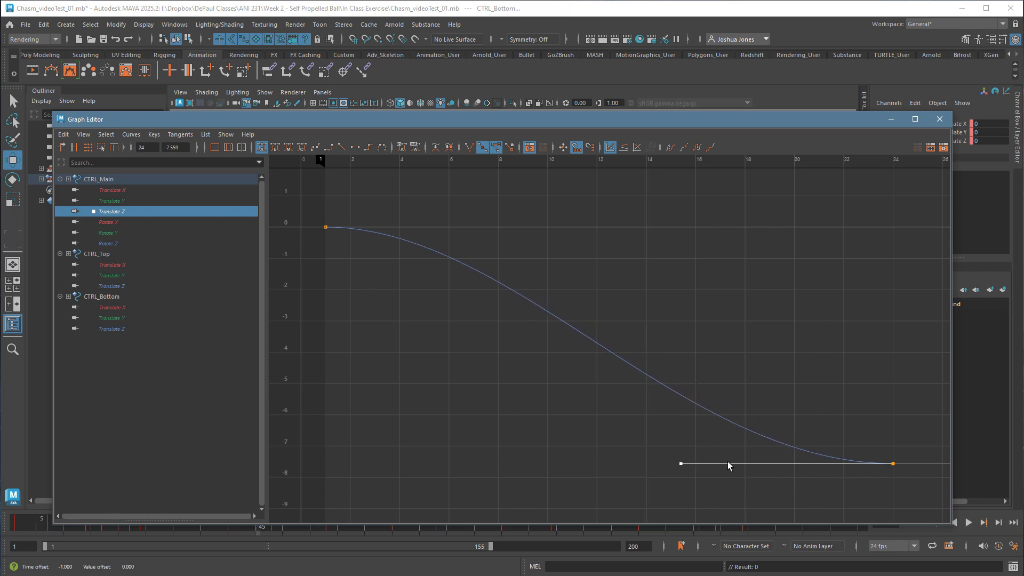
Angle the outgoing Translate Z tangent at frame 1 steeply downward so the ball enters at speed.
{"action": "left_click", "coordinate": [326, 227]}
{"action": "left_click_drag", "start_coordinate": [523, 242], "coordinate": [526, 246]}
{"action": "middle_click_drag", "start_coordinate": [530, 261], "coordinate": [436, 322]}
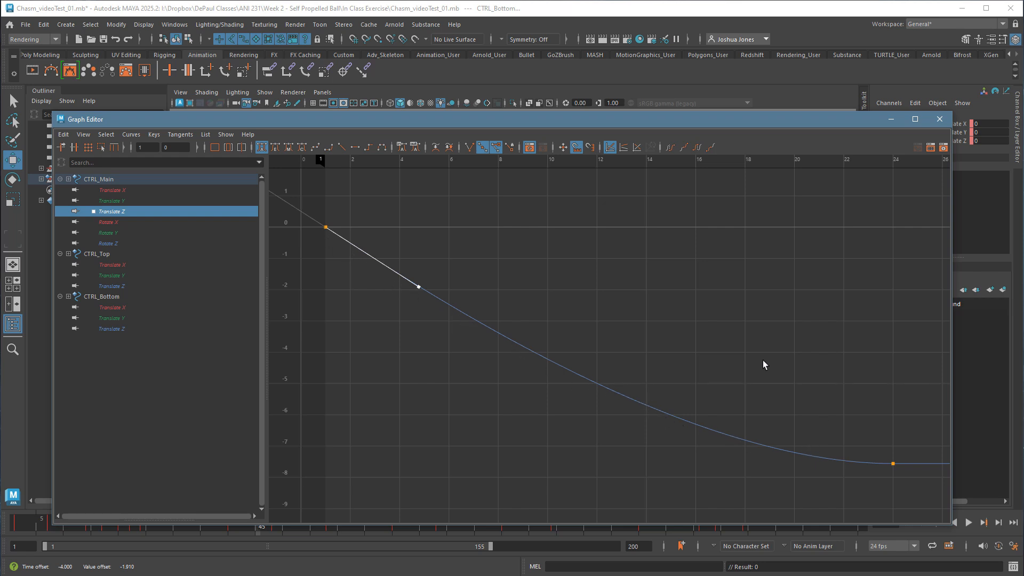
On the main control's Translate Y curve, break the ground-contact keys' tangents at frames 1, 14, 20 and 24 and make them linear.
{"action": "left_click", "coordinate": [129, 205]}
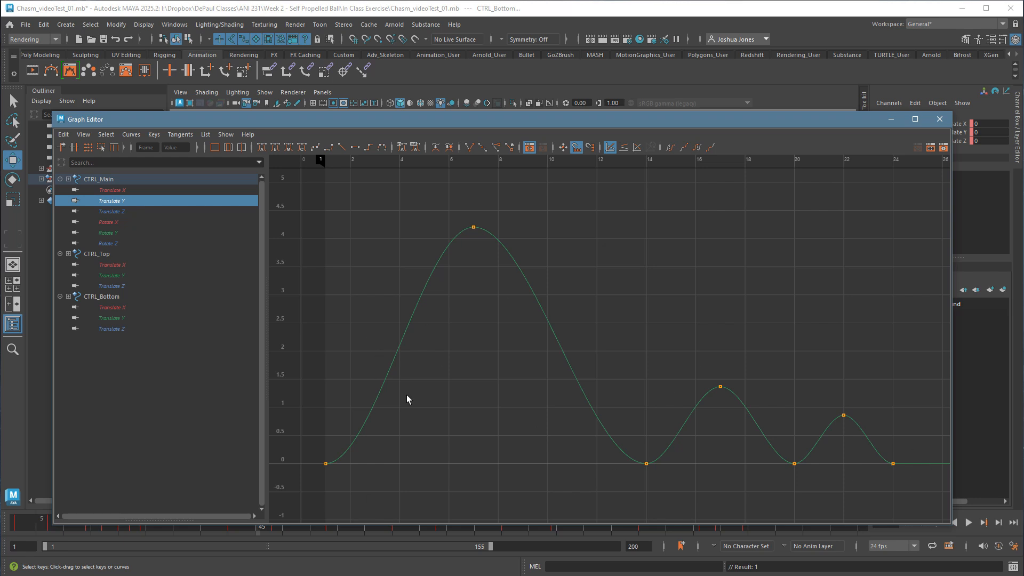
{"action": "left_click_drag", "start_coordinate": [314, 492], "coordinate": [914, 464]}
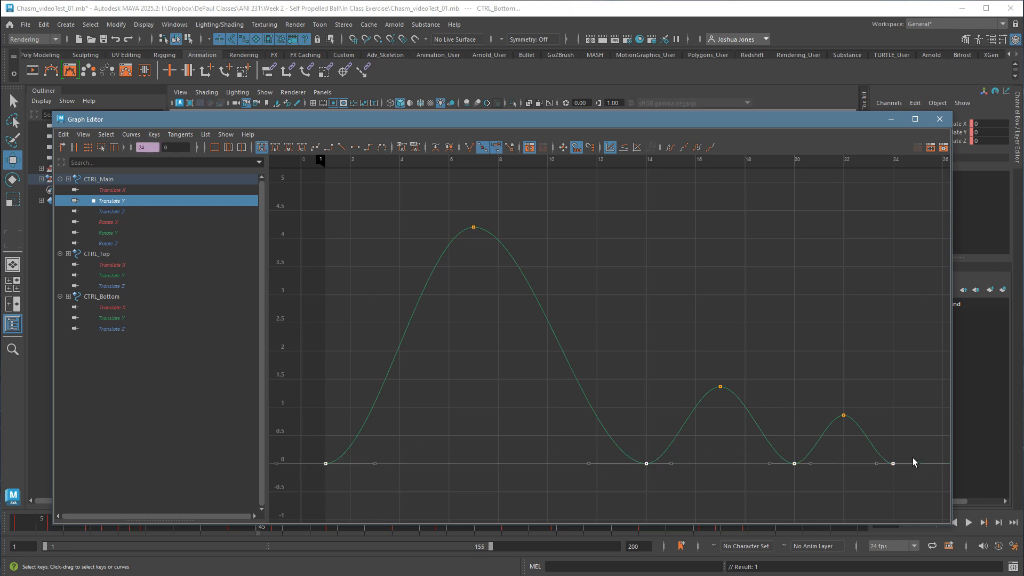
{"action": "left_click", "coordinate": [469, 147]}
{"action": "left_click", "coordinate": [341, 148]}
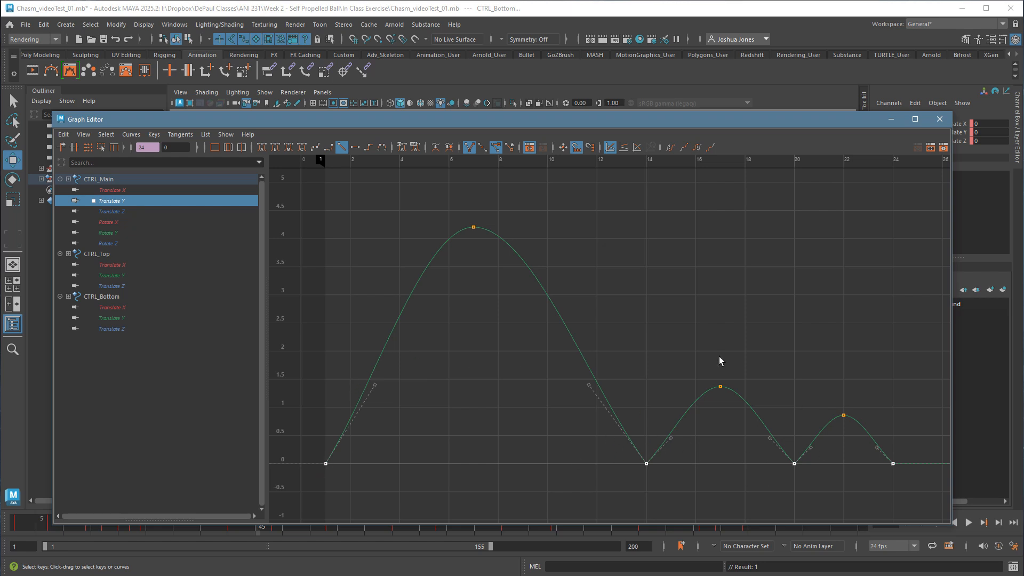
Check the bounce-peak tangents, steepen the outgoing Translate Y tangent at frame 1, and select the contact key at frame 14.
{"action": "left_click_drag", "start_coordinate": [438, 198], "coordinate": [856, 423]}
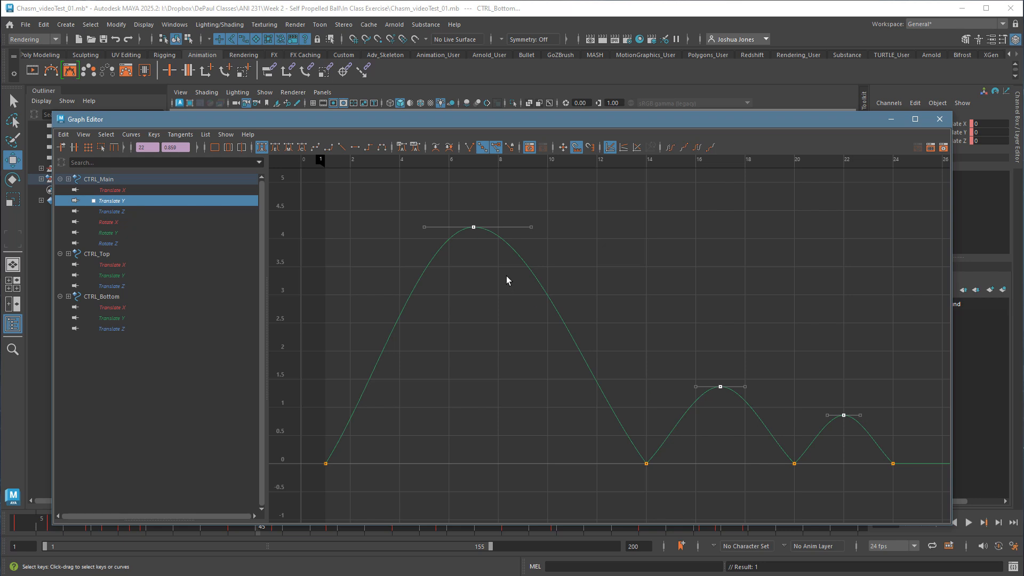
{"action": "left_click", "coordinate": [677, 348]}
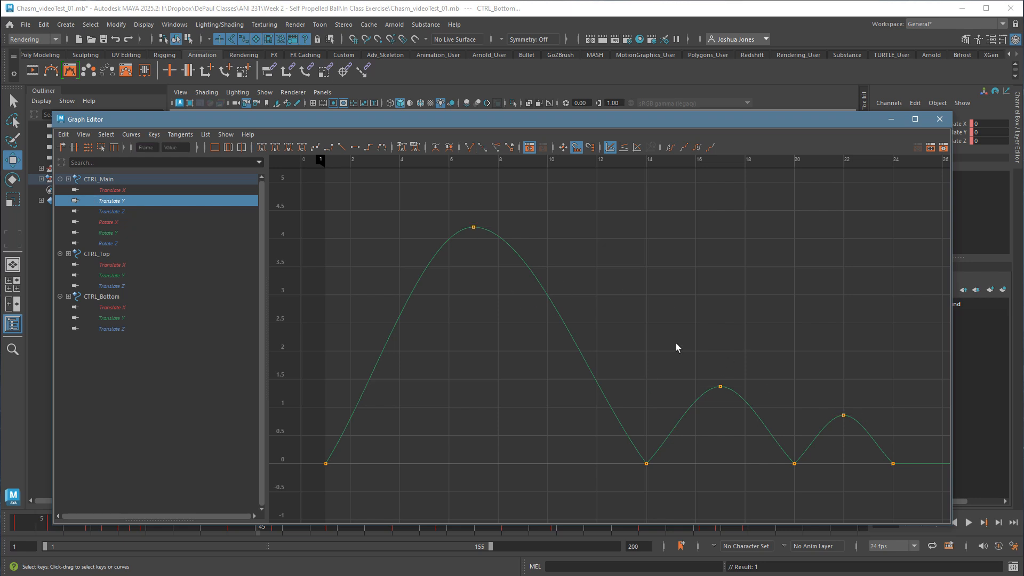
{"action": "left_click", "coordinate": [325, 463]}
{"action": "middle_click_drag", "start_coordinate": [414, 421], "coordinate": [400, 379]}
{"action": "left_click_drag", "start_coordinate": [640, 443], "coordinate": [680, 496]}
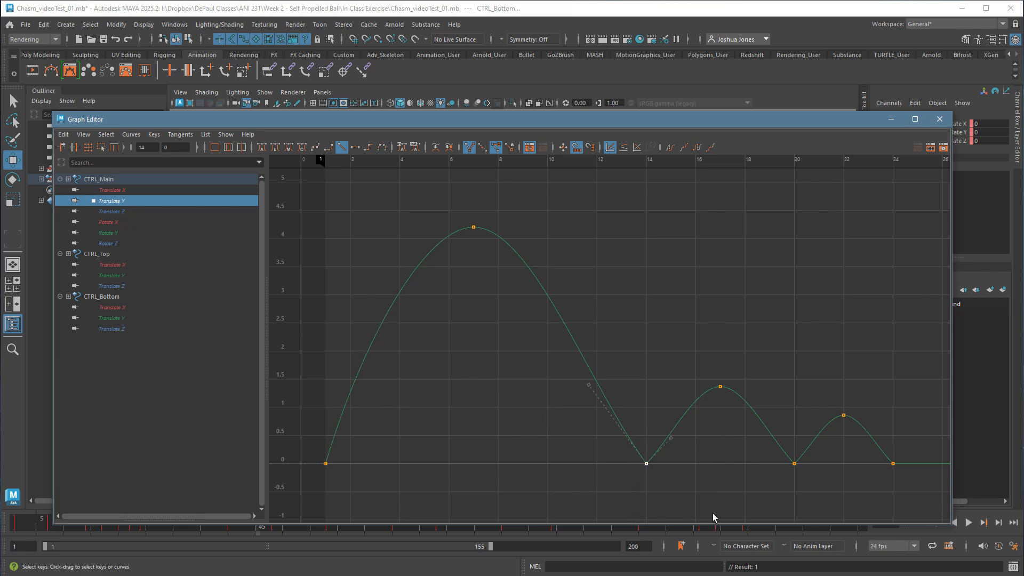
Select the main control's whole Translate Y curve and check the tangent weighting options and the default tangent weight.
{"action": "left_click", "coordinate": [255, 190]}
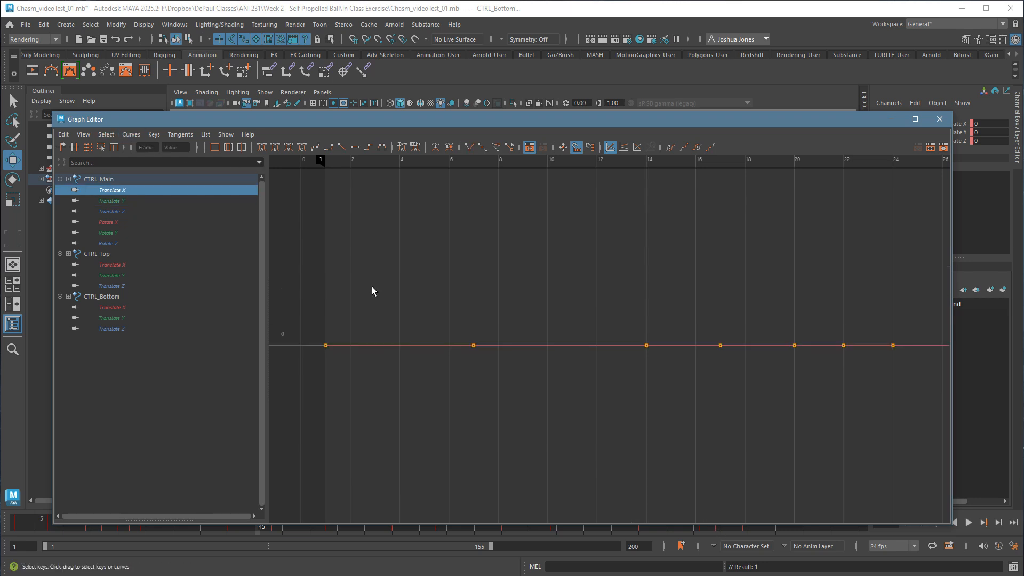
{"action": "left_click", "coordinate": [109, 201]}
{"action": "left_click", "coordinate": [395, 330]}
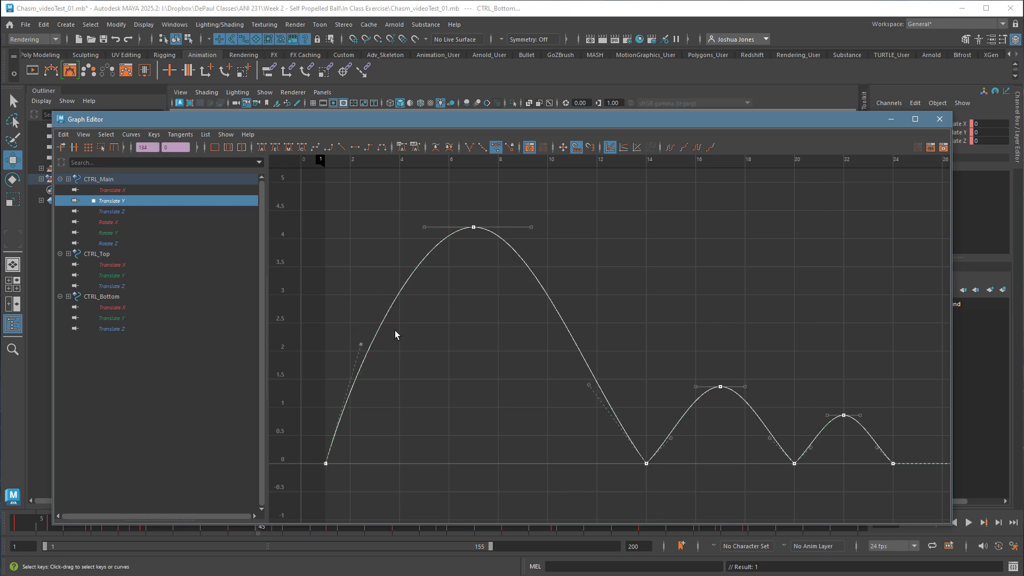
{"action": "left_click", "coordinate": [131, 134]}
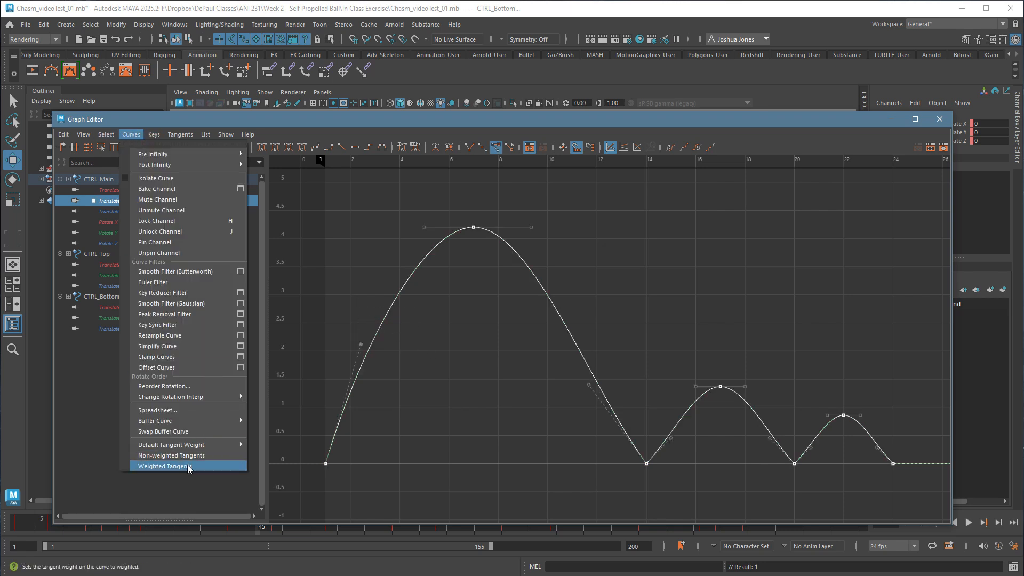
{"action": "mouse_move", "coordinate": [191, 445]}
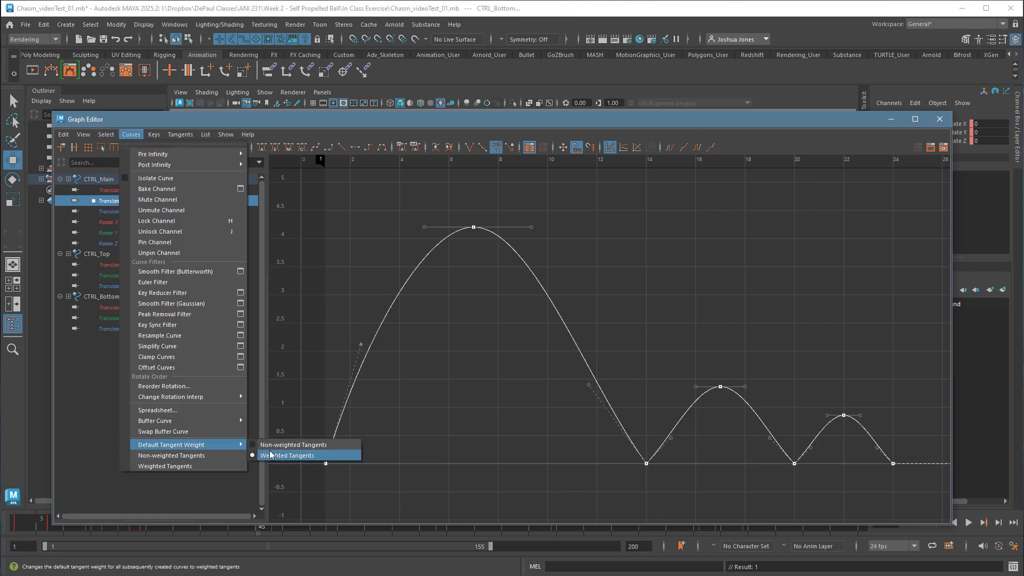
{"action": "left_click", "coordinate": [379, 447]}
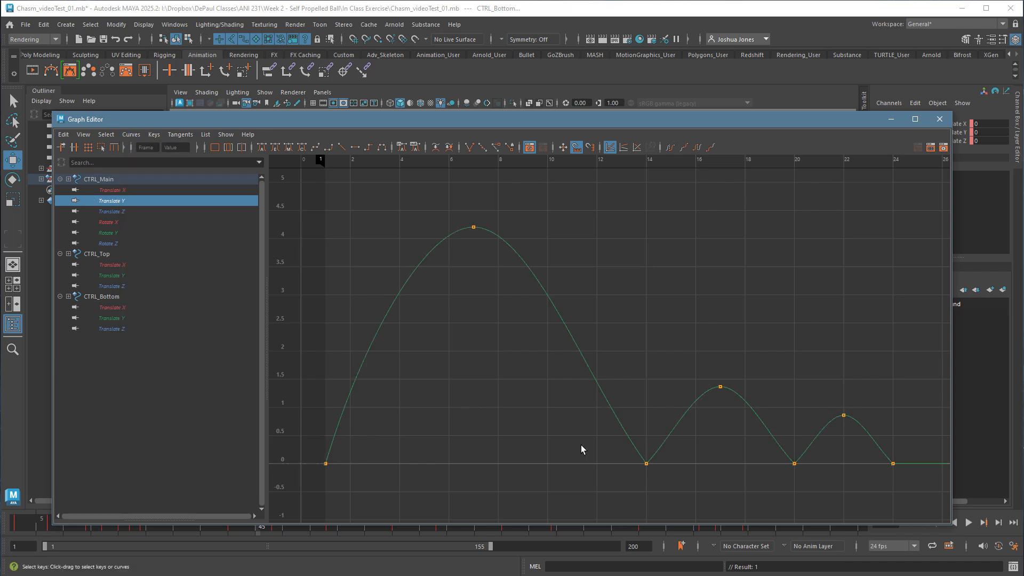
Steepen the incoming and outgoing Translate Y tangents of the main control's ground-contact key at frame 14.
{"action": "left_click_drag", "start_coordinate": [582, 445], "coordinate": [685, 487]}
{"action": "left_click_drag", "start_coordinate": [589, 384], "coordinate": [642, 350]}
{"action": "left_click_drag", "start_coordinate": [666, 429], "coordinate": [693, 454]}
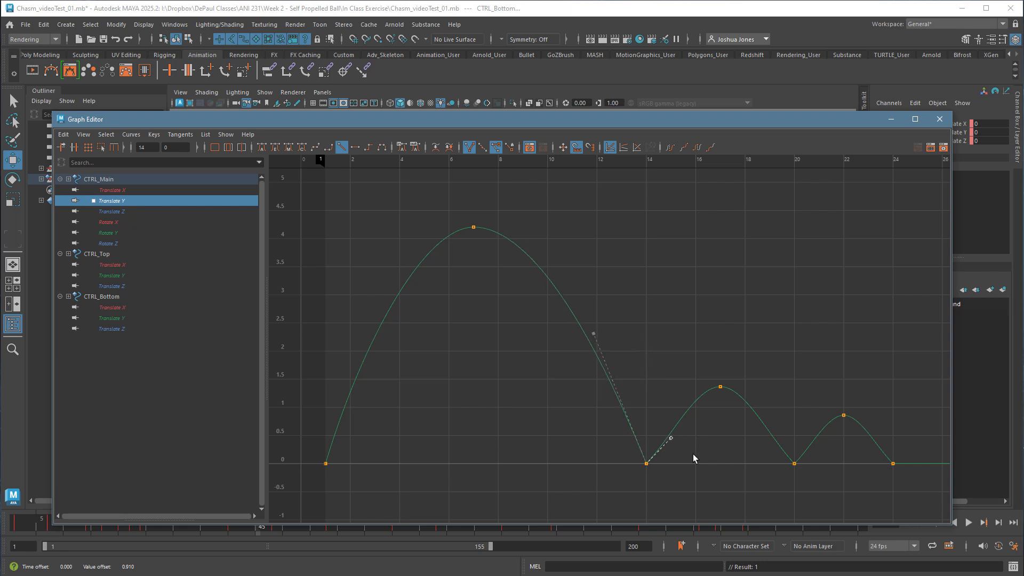
{"action": "middle_click_drag", "start_coordinate": [694, 458], "coordinate": [693, 435]}
Steepen the incoming Translate Y tangents of the contact keys at frames 20 and 24 to round out both small bounces.
{"action": "left_click_drag", "start_coordinate": [737, 435], "coordinate": [833, 497]}
{"action": "left_click_drag", "start_coordinate": [758, 422], "coordinate": [790, 459]}
{"action": "mouse_move", "coordinate": [796, 443]}
{"action": "middle_mouse_down"}
{"action": "mouse_move", "coordinate": [804, 430]}
{"action": "mouse_move", "coordinate": [784, 384]}
{"action": "mouse_move", "coordinate": [807, 451]}
{"action": "mouse_move", "coordinate": [819, 445]}
{"action": "mouse_move", "coordinate": [815, 420]}
{"action": "mouse_move", "coordinate": [802, 427]}
{"action": "middle_mouse_up"}
{"action": "left_click_drag", "start_coordinate": [853, 444], "coordinate": [899, 458]}
{"action": "middle_click_drag", "start_coordinate": [899, 451], "coordinate": [904, 441]}
Fine-tune the outgoing and incoming Translate Y tangents at frame 20 so the two small bounces arc evenly.
{"action": "left_click_drag", "start_coordinate": [777, 449], "coordinate": [817, 480]}
{"action": "left_click_drag", "start_coordinate": [800, 426], "coordinate": [833, 461]}
{"action": "middle_click_drag", "start_coordinate": [836, 463], "coordinate": [835, 459]}
{"action": "left_click_drag", "start_coordinate": [771, 415], "coordinate": [789, 433]}
{"action": "middle_click_drag", "start_coordinate": [791, 427], "coordinate": [795, 433]}
{"action": "left_click", "coordinate": [699, 445]}
Steepen the outgoing Translate Y tangent at frame 1 and the incoming tangent at frame 14 to balance the first bounce.
{"action": "left_click_drag", "start_coordinate": [305, 445], "coordinate": [343, 480]}
{"action": "middle_click_drag", "start_coordinate": [402, 399], "coordinate": [396, 382]}
{"action": "left_click_drag", "start_coordinate": [676, 447], "coordinate": [628, 479]}
{"action": "left_click_drag", "start_coordinate": [567, 323], "coordinate": [641, 360]}
{"action": "middle_click_drag", "start_coordinate": [642, 350], "coordinate": [647, 336]}
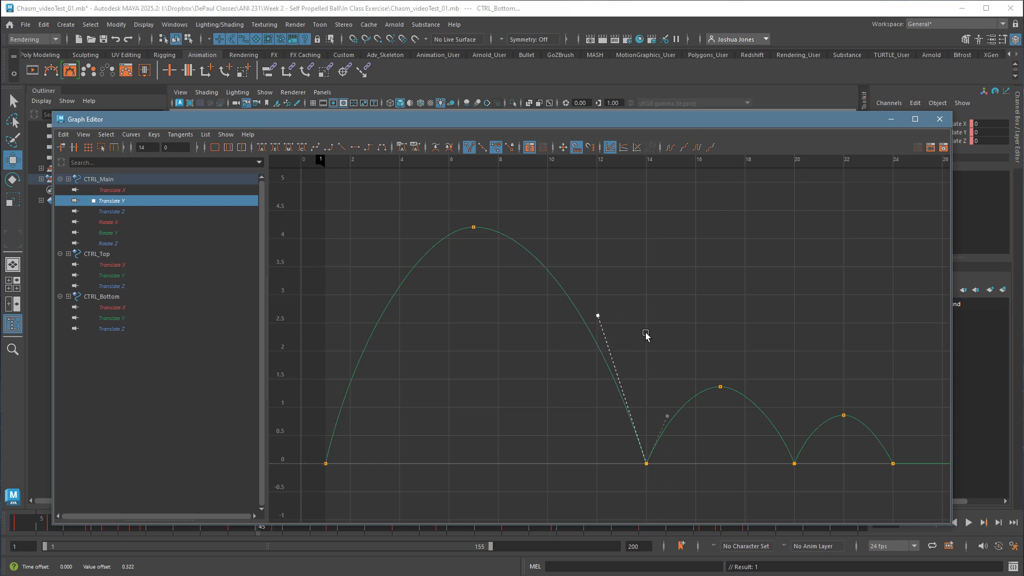
{"action": "left_click_drag", "start_coordinate": [305, 440], "coordinate": [344, 478]}
{"action": "left_click_drag", "start_coordinate": [394, 362], "coordinate": [398, 361]}
Lengthen the flat Translate Y tangents at the frame 7 peak for more hang time and check the smaller bounce peaks.
{"action": "left_click_drag", "start_coordinate": [432, 201], "coordinate": [551, 237]}
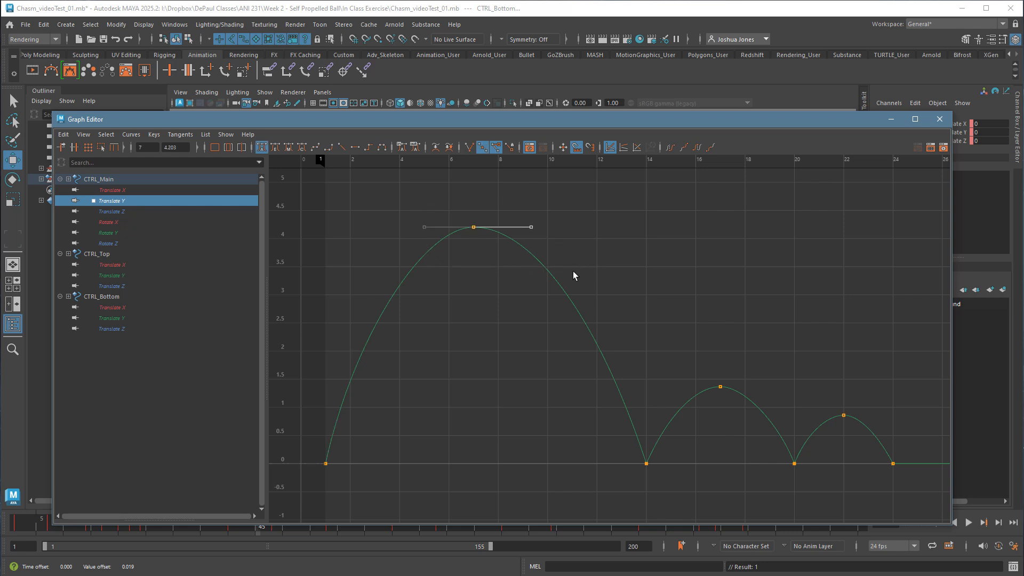
{"action": "middle_click_drag", "start_coordinate": [551, 263], "coordinate": [578, 272], "text": "shift"}
{"action": "left_click_drag", "start_coordinate": [713, 380], "coordinate": [884, 444]}
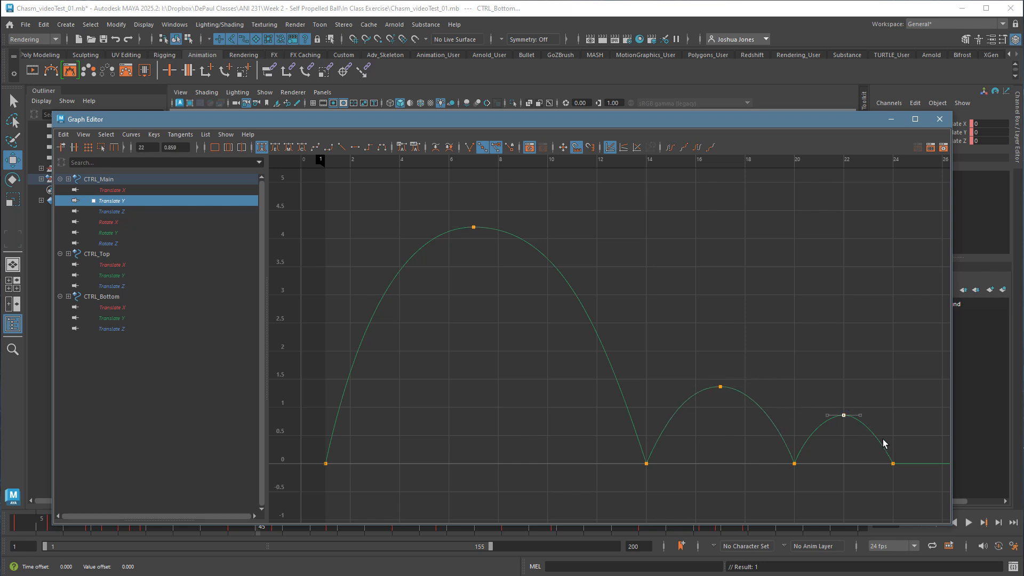
{"action": "mouse_move", "coordinate": [857, 402]}
{"action": "left_mouse_down"}
{"action": "mouse_move", "coordinate": [877, 435]}
{"action": "mouse_move", "coordinate": [888, 434]}
{"action": "left_mouse_up"}
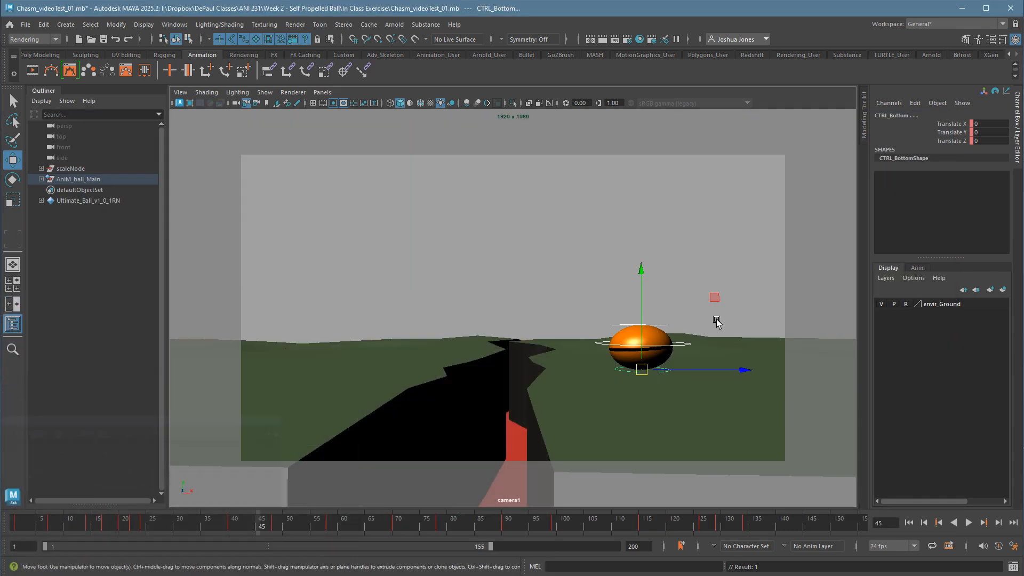
Minimize the Graph Editor and replay the animation from frame 1 several times to review the ball's bouncing entrance.
{"action": "left_click", "coordinate": [891, 119]}
{"action": "left_click", "coordinate": [18, 523]}
{"action": "left_click", "coordinate": [474, 279]}
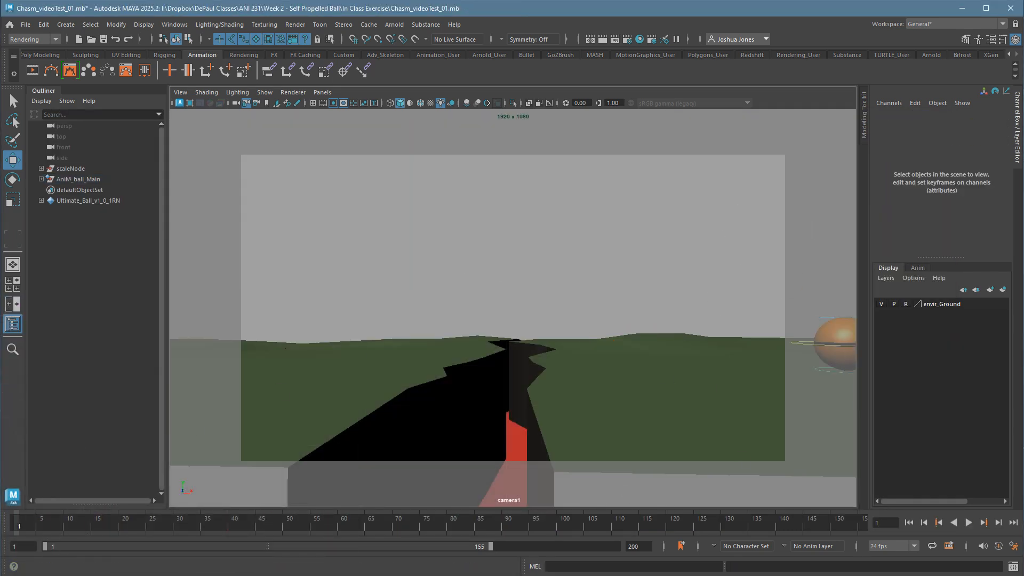
{"action": "left_click", "coordinate": [968, 524]}
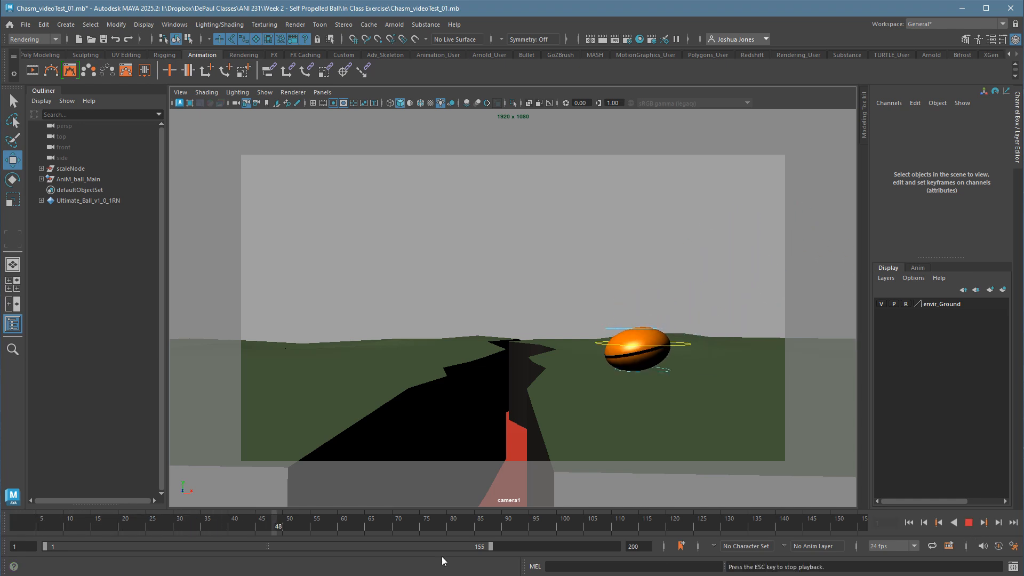
{"action": "left_click", "coordinate": [19, 525]}
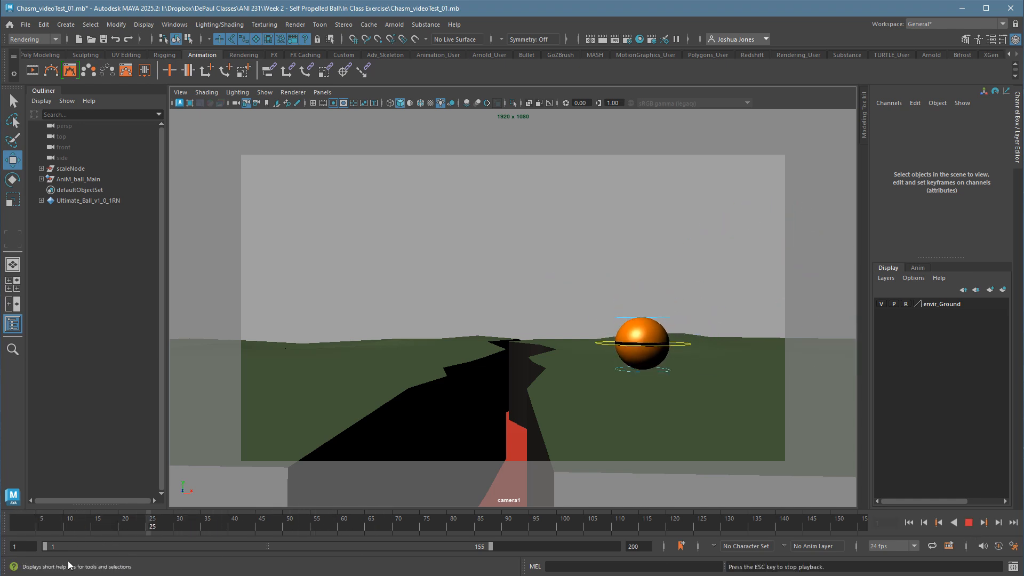
{"action": "left_click", "coordinate": [17, 525]}
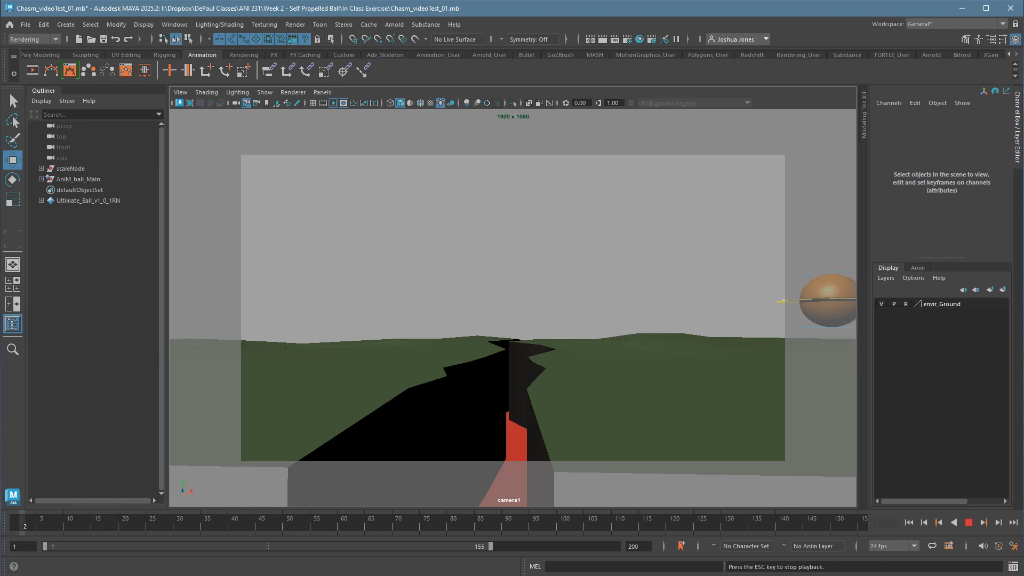
{"action": "left_click", "coordinate": [31, 521]}
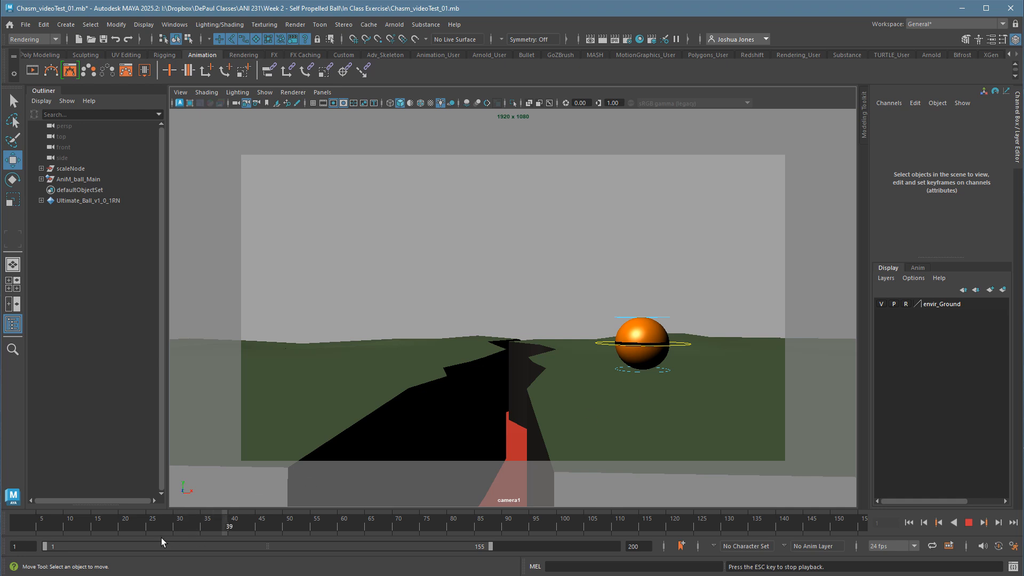
{"action": "left_click", "coordinate": [24, 523]}
{"action": "left_click", "coordinate": [969, 523]}
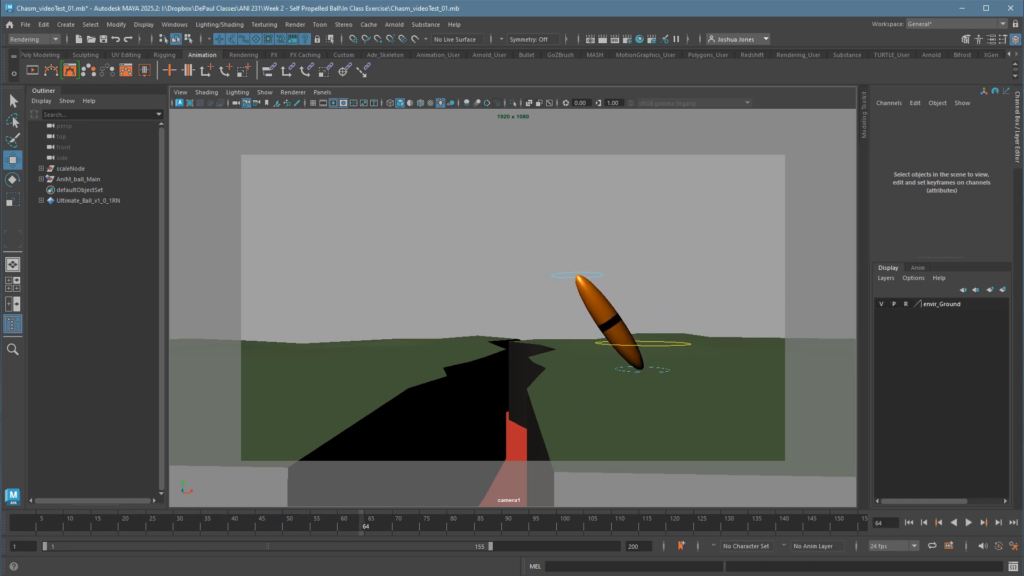
Select the ball's main, top and bottom controls in the viewport and frame their curves in the Graph Editor.
{"action": "key", "text": "g"}
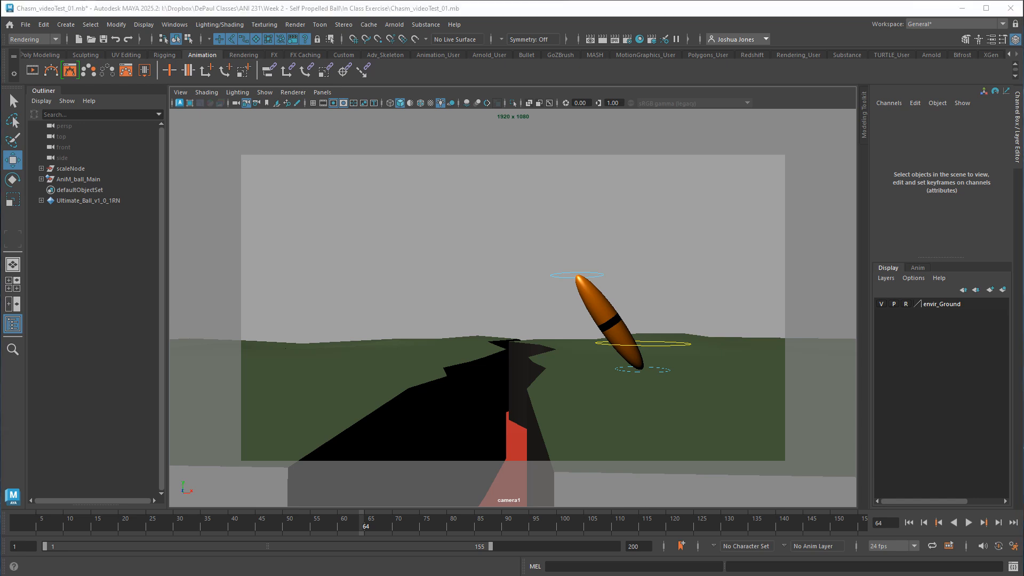
{"action": "left_click_drag", "start_coordinate": [543, 120], "coordinate": [129, 527]}
{"action": "left_click_drag", "start_coordinate": [510, 224], "coordinate": [696, 416]}
{"action": "left_click_drag", "start_coordinate": [255, 522], "coordinate": [561, 134]}
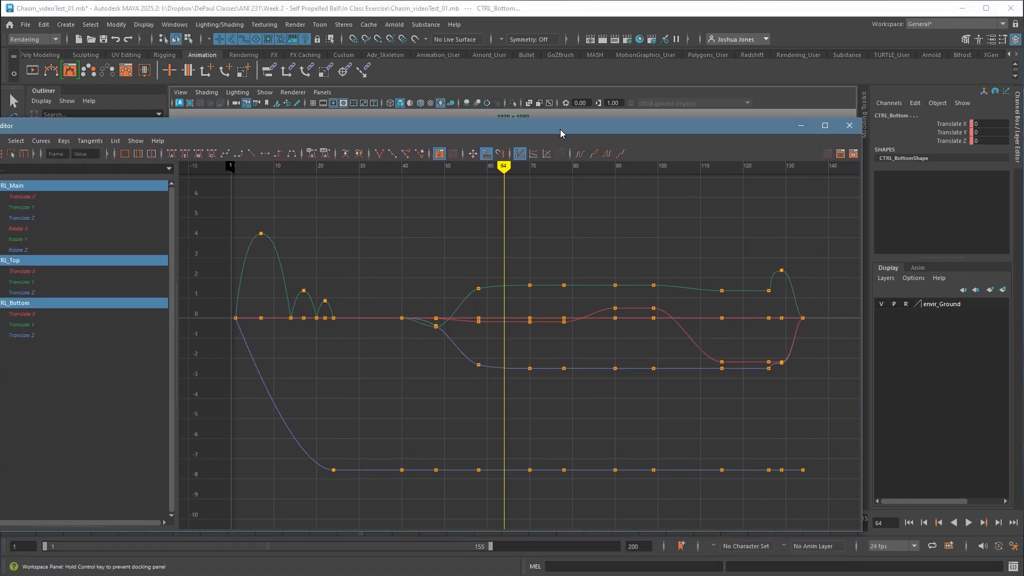
{"action": "key", "text": "f"}
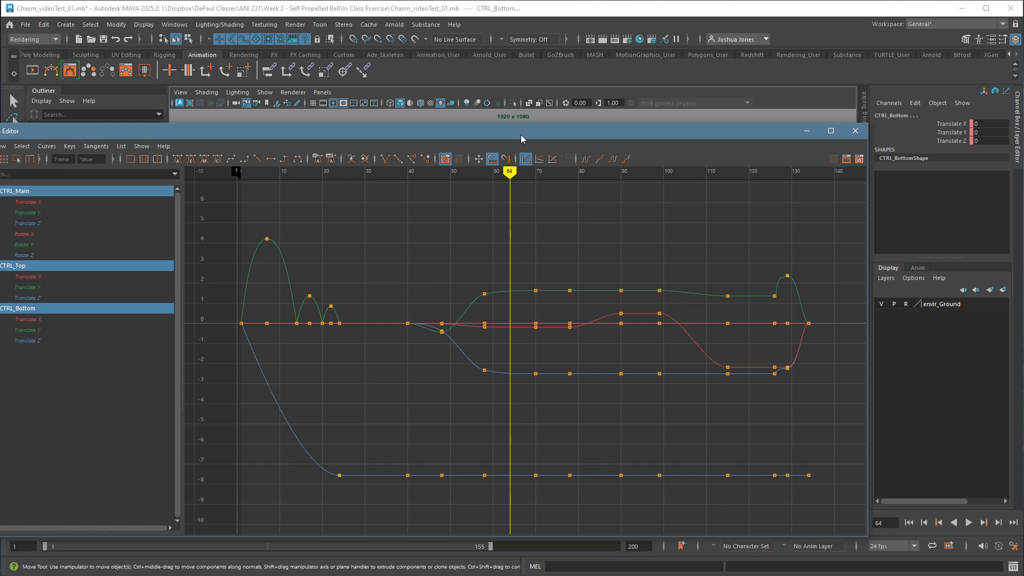
{"action": "left_click_drag", "start_coordinate": [523, 139], "coordinate": [573, 153]}
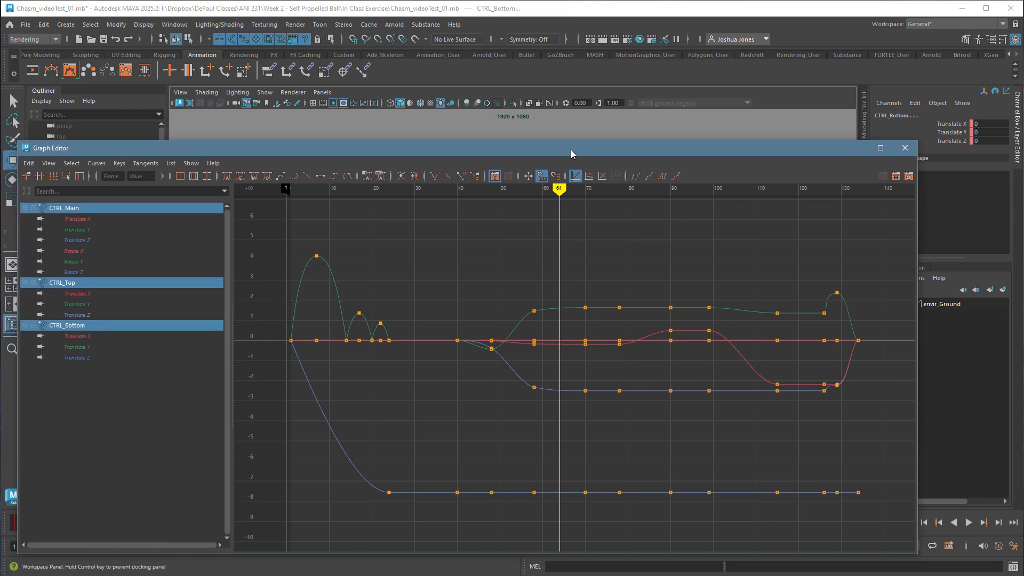
Try to lengthen the incoming tangent of the main control's Translate Z key at frame 24, then undo the edit.
{"action": "left_click", "coordinate": [360, 434]}
{"action": "left_click", "coordinate": [77, 237]}
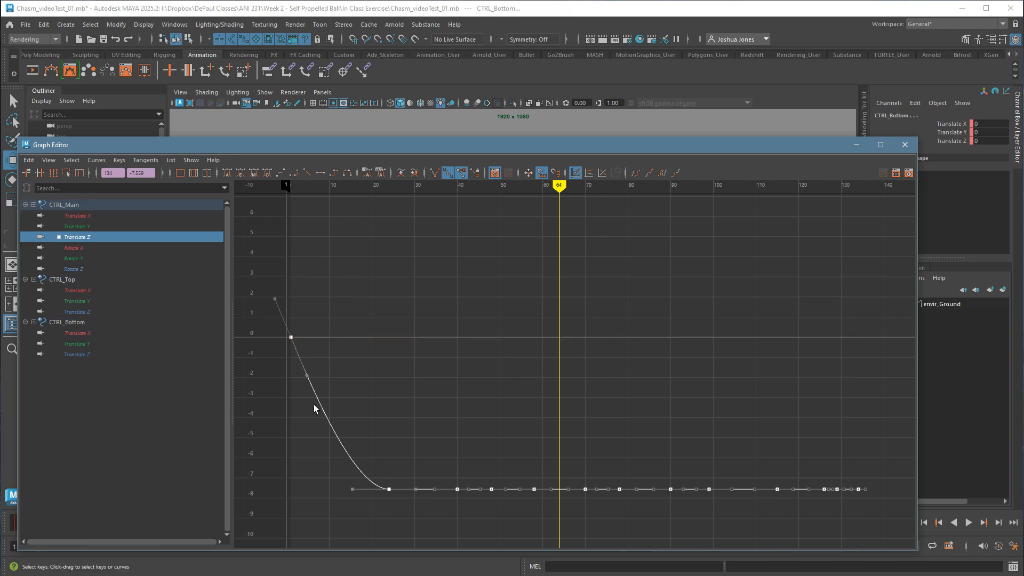
{"action": "left_click_drag", "start_coordinate": [341, 480], "coordinate": [370, 514]}
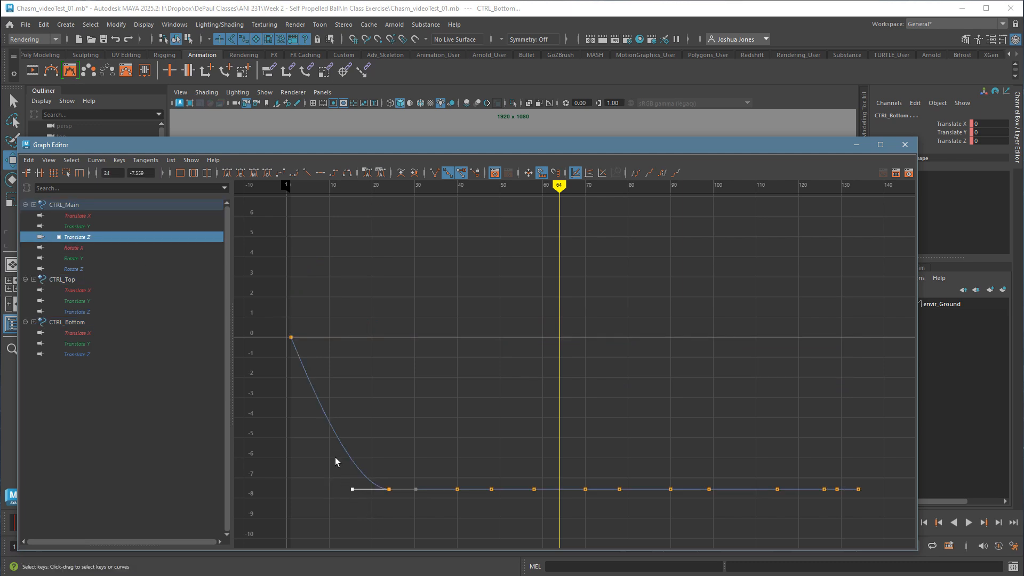
{"action": "left_click_drag", "start_coordinate": [258, 414], "coordinate": [258, 415]}
{"action": "key", "text": "f"}
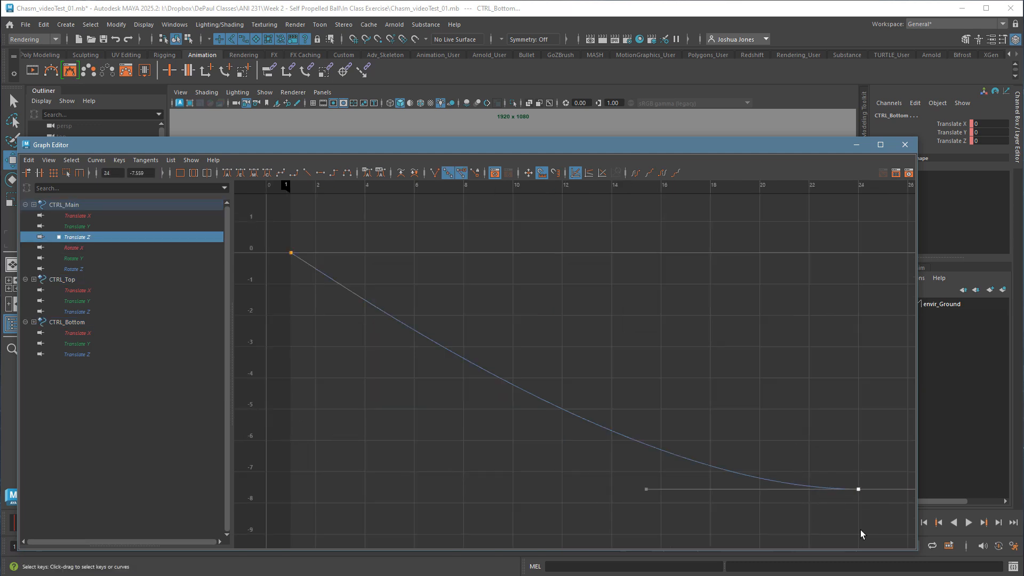
{"action": "middle_click_drag", "start_coordinate": [667, 522], "coordinate": [459, 493], "text": "shift"}
{"action": "key", "text": "ctrl+z"}
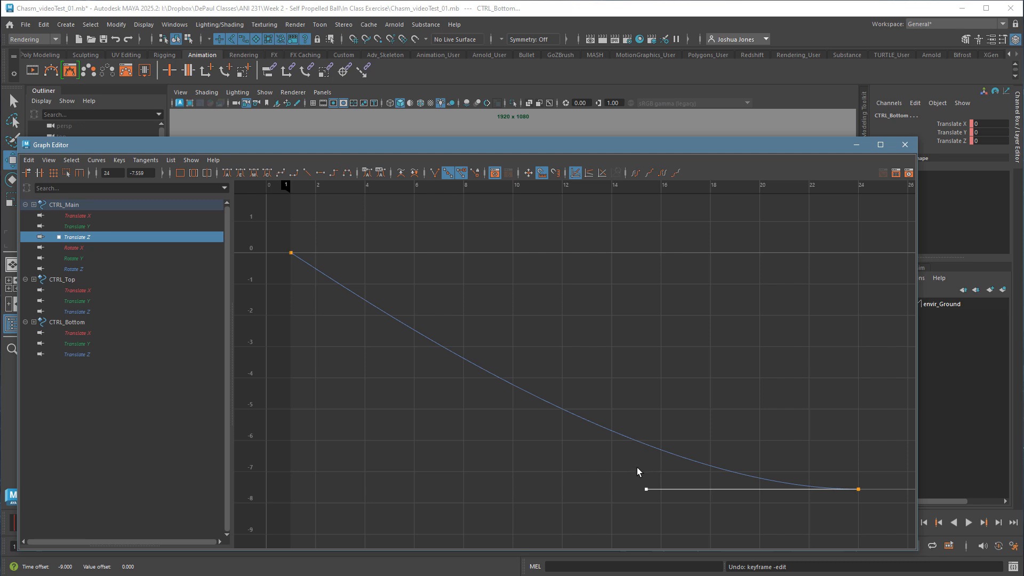
{"action": "left_click", "coordinate": [414, 264]}
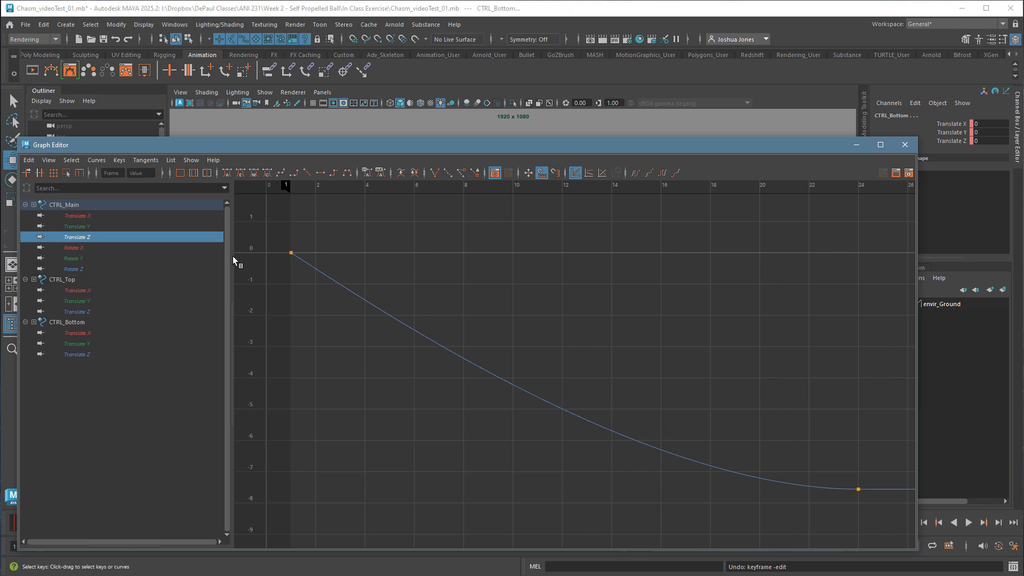
Display all curves of the three controls in full and move the Graph Editor clear of the viewport.
{"action": "left_click_drag", "start_coordinate": [84, 207], "coordinate": [98, 354]}
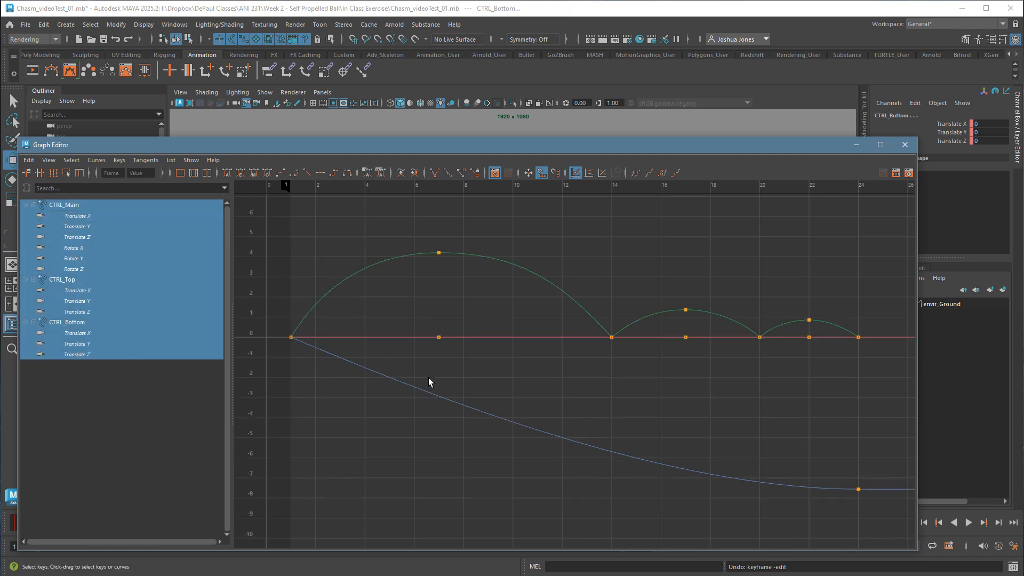
{"action": "key", "text": "a"}
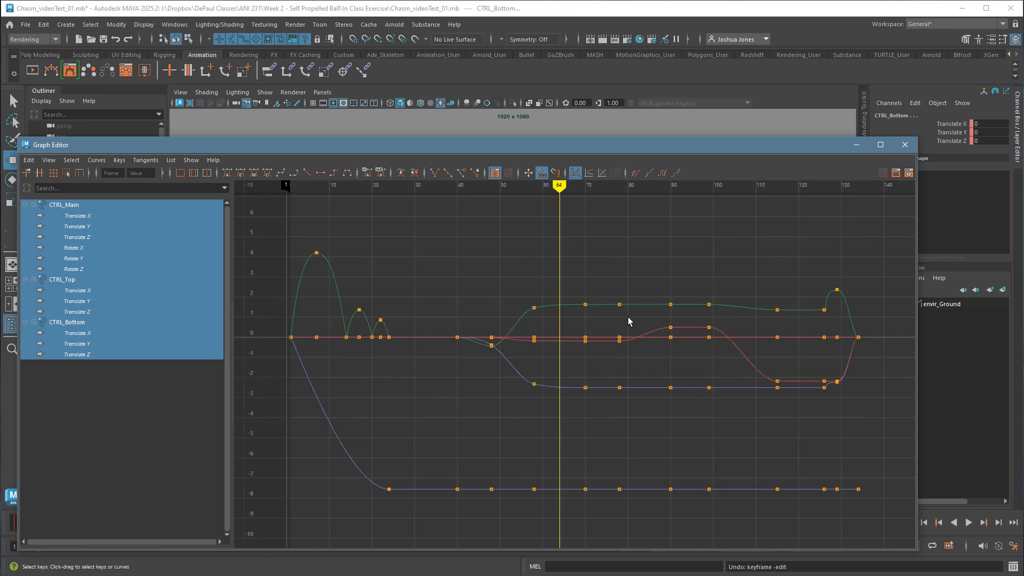
{"action": "left_click_drag", "start_coordinate": [665, 148], "coordinate": [114, 575]}
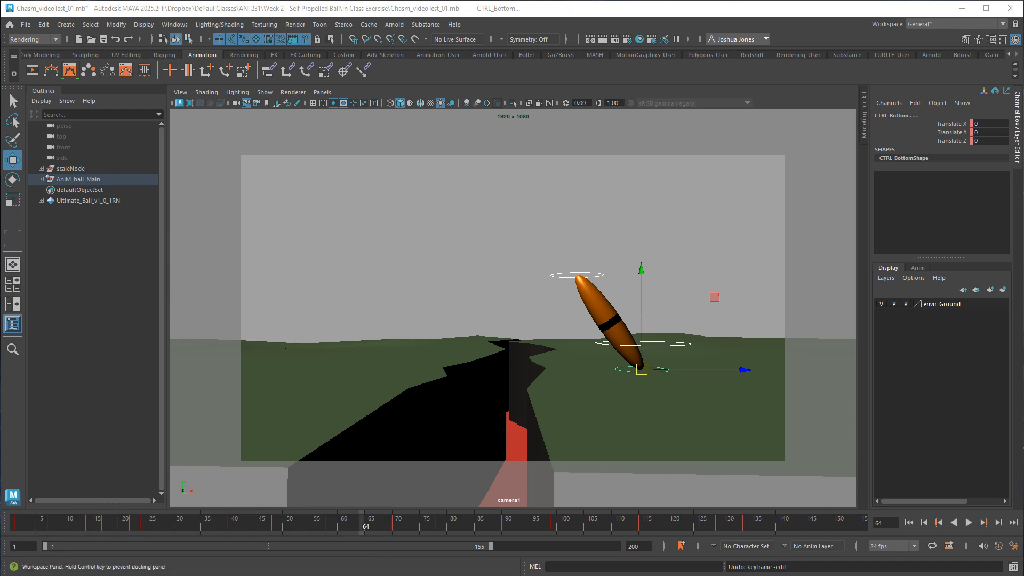
Play and scrub the animation between frames 32 and 123 to review the ball's stretched poses and timing.
{"action": "left_click_drag", "start_coordinate": [235, 532], "coordinate": [187, 528]}
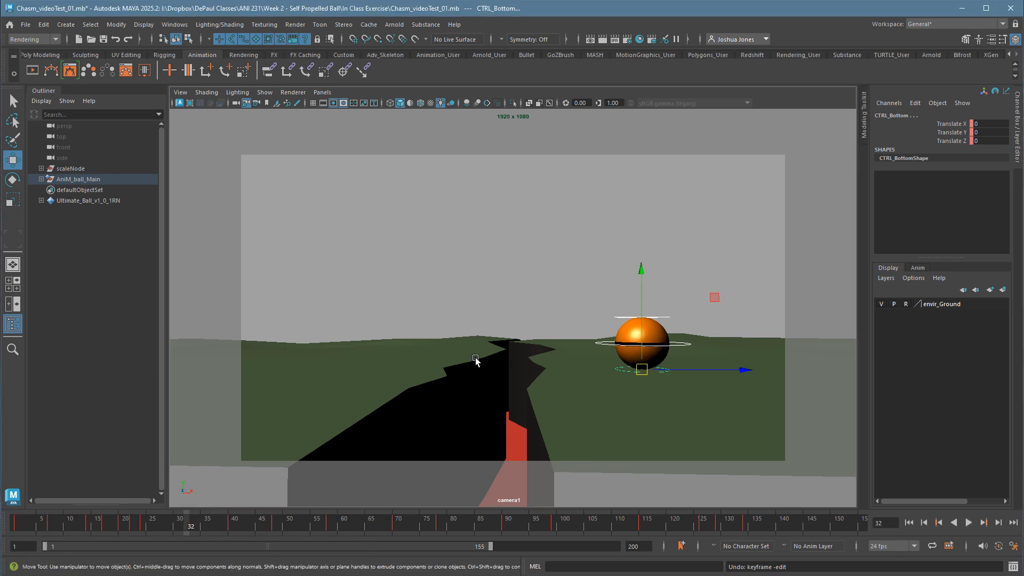
{"action": "key", "text": "alt+v"}
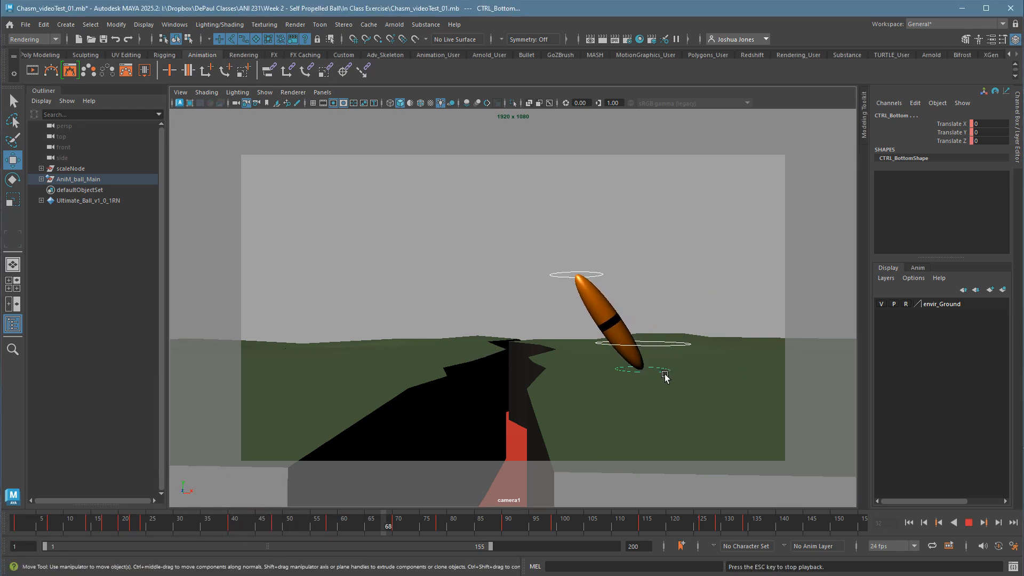
{"action": "key", "text": "Escape"}
{"action": "left_click_drag", "start_coordinate": [184, 532], "coordinate": [360, 527]}
{"action": "left_click_drag", "start_coordinate": [445, 535], "coordinate": [675, 536]}
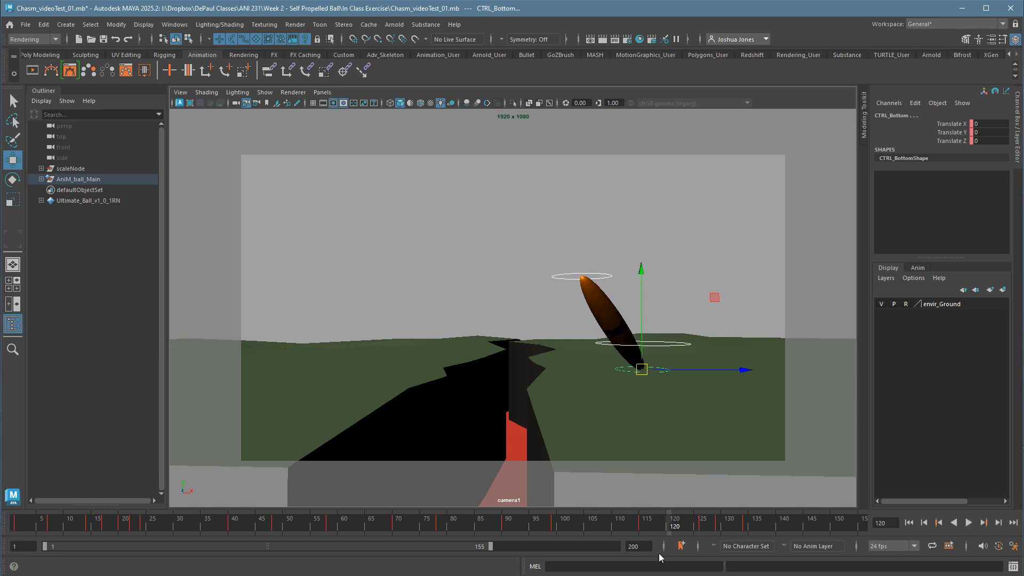
{"action": "key", "text": "alt+v"}
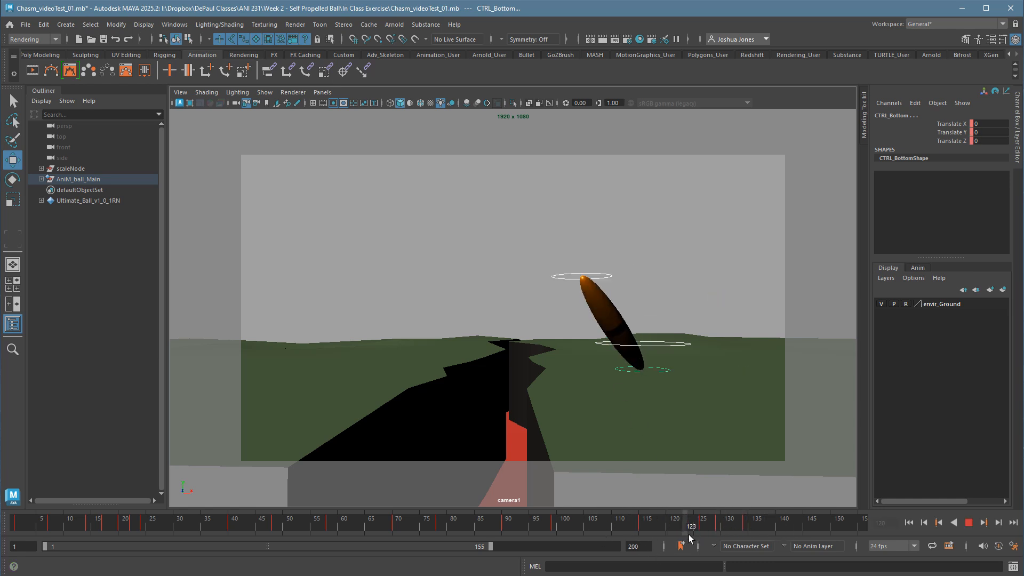
{"action": "left_click_drag", "start_coordinate": [656, 536], "coordinate": [221, 533]}
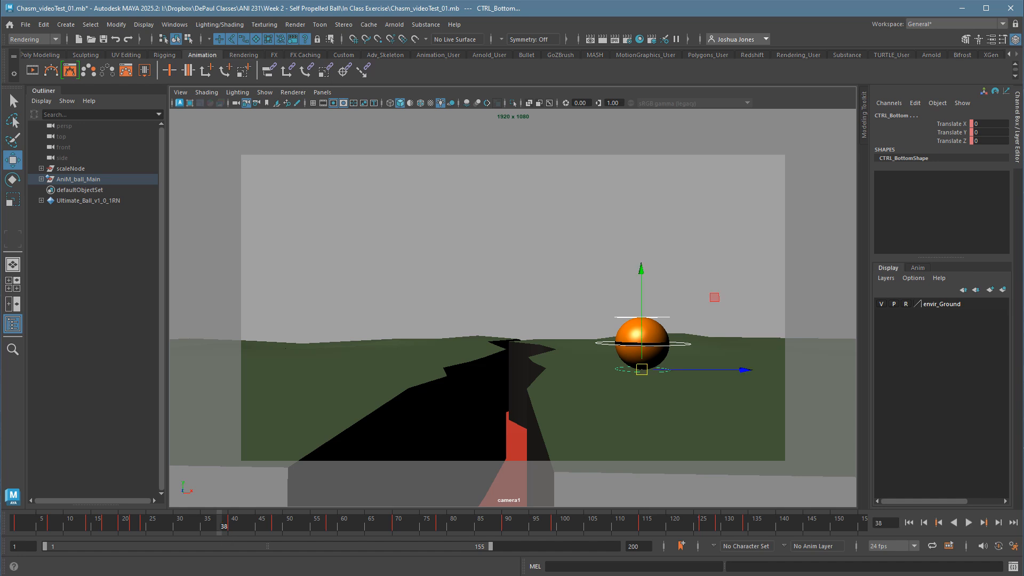
Bring the Graph Editor back over the viewport and inspect the keys at frame 40 against the whole animation range.
{"action": "left_click_drag", "start_coordinate": [261, 575], "coordinate": [632, 133]}
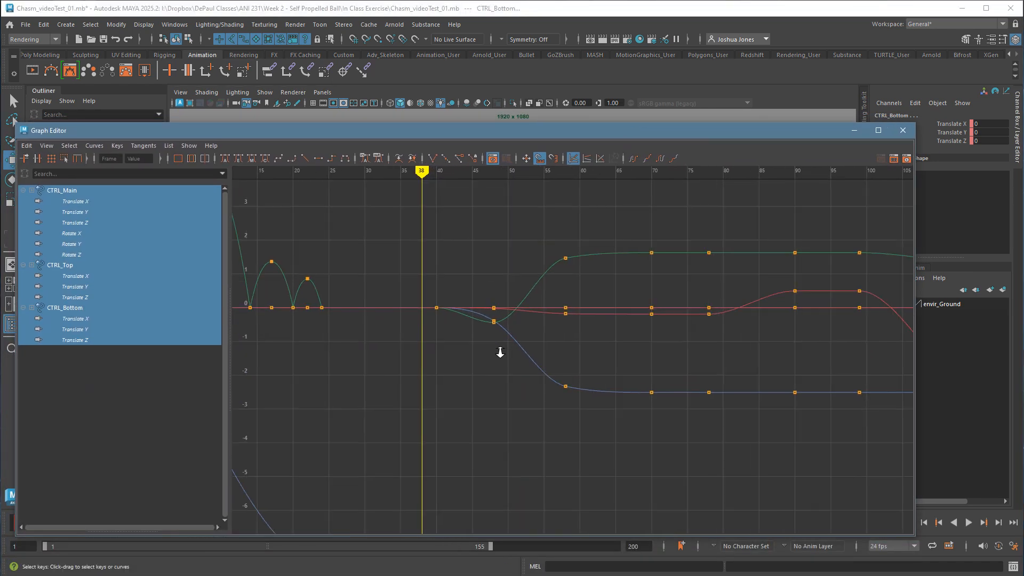
{"action": "scroll", "coordinate": [503, 347], "scroll_direction": "up", "scroll_amount": 4}
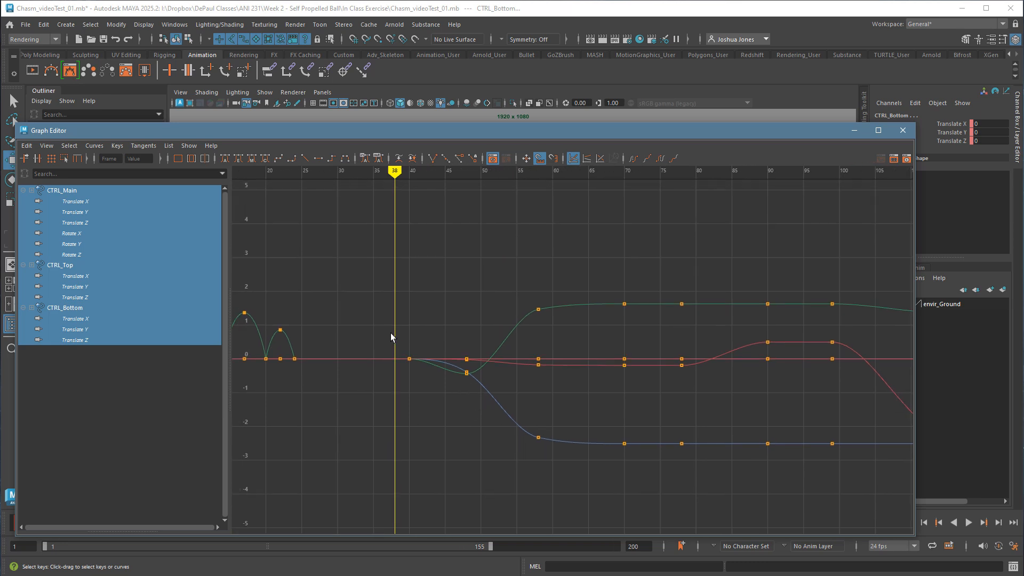
{"action": "left_click_drag", "start_coordinate": [391, 337], "coordinate": [439, 400]}
{"action": "key", "text": "a"}
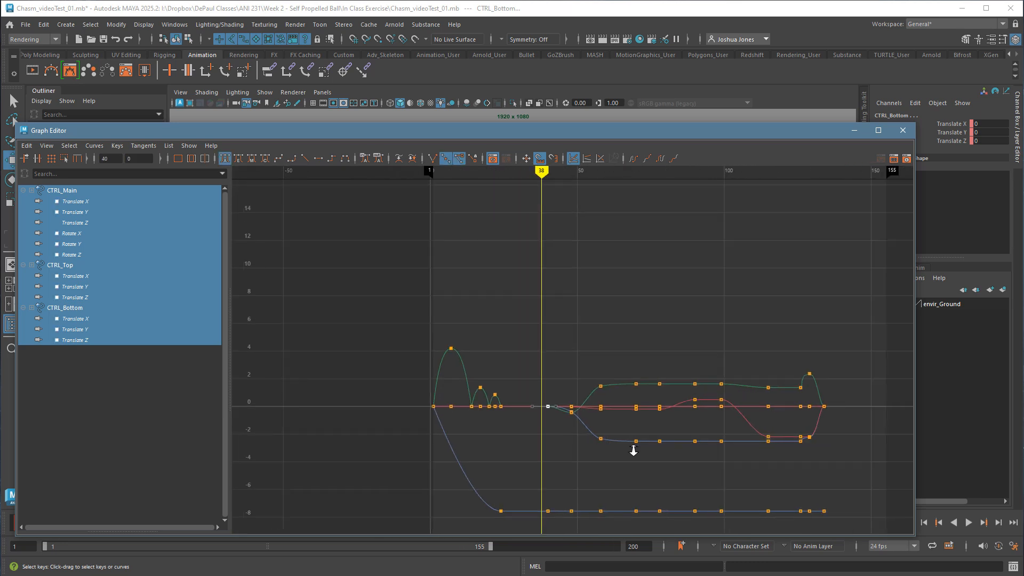
{"action": "right_click_drag", "start_coordinate": [633, 451], "coordinate": [634, 447], "text": "alt"}
{"action": "middle_click_drag", "start_coordinate": [634, 447], "coordinate": [589, 420], "text": "alt"}
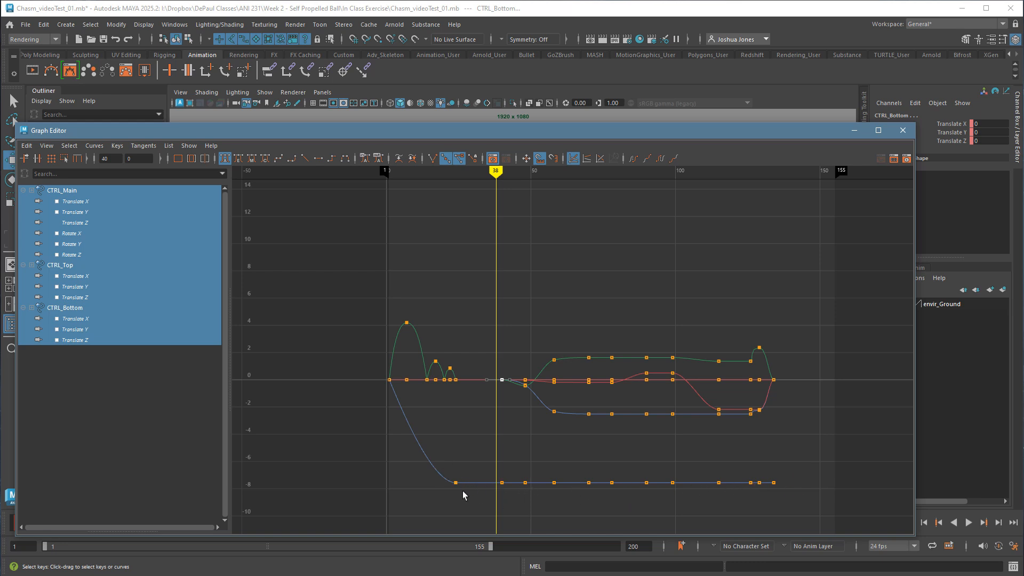
Examine the keys from frame 40 onward, including the main control's Translate Z hold, and the gap after the last bounce.
{"action": "left_click_drag", "start_coordinate": [492, 336], "coordinate": [828, 463]}
{"action": "left_click", "coordinate": [601, 470]}
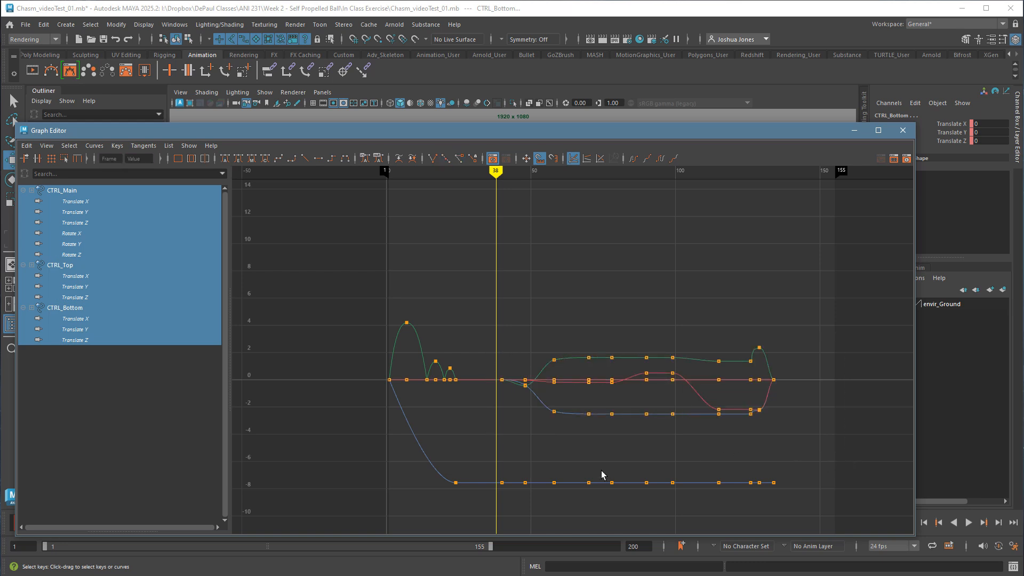
{"action": "left_click_drag", "start_coordinate": [483, 465], "coordinate": [833, 532]}
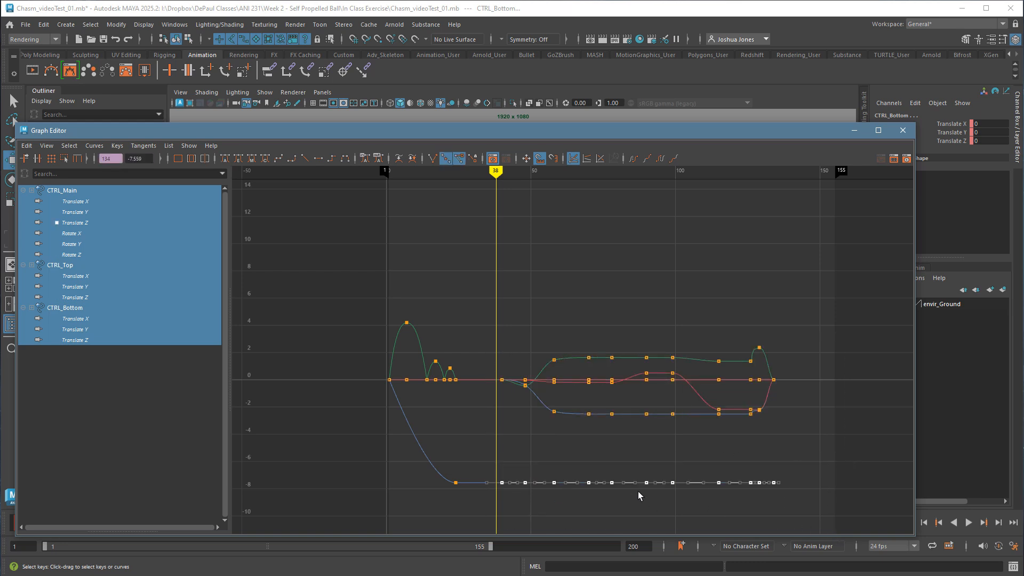
{"action": "left_click", "coordinate": [564, 445]}
{"action": "right_click_drag", "start_coordinate": [459, 421], "coordinate": [506, 426], "text": "alt"}
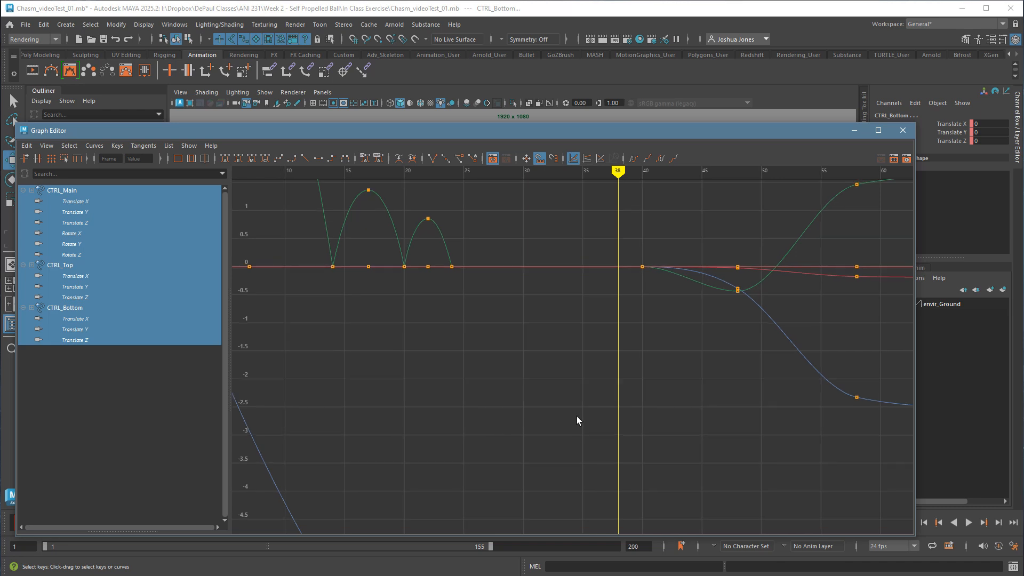
Move the current time to frame 40 and examine the keys and curves from there through the following poses.
{"action": "middle_click_drag", "start_coordinate": [576, 420], "coordinate": [335, 533], "text": "alt"}
{"action": "right_click_drag", "start_coordinate": [479, 473], "coordinate": [478, 473], "text": "alt"}
{"action": "middle_click_drag", "start_coordinate": [501, 467], "coordinate": [456, 479], "text": "alt"}
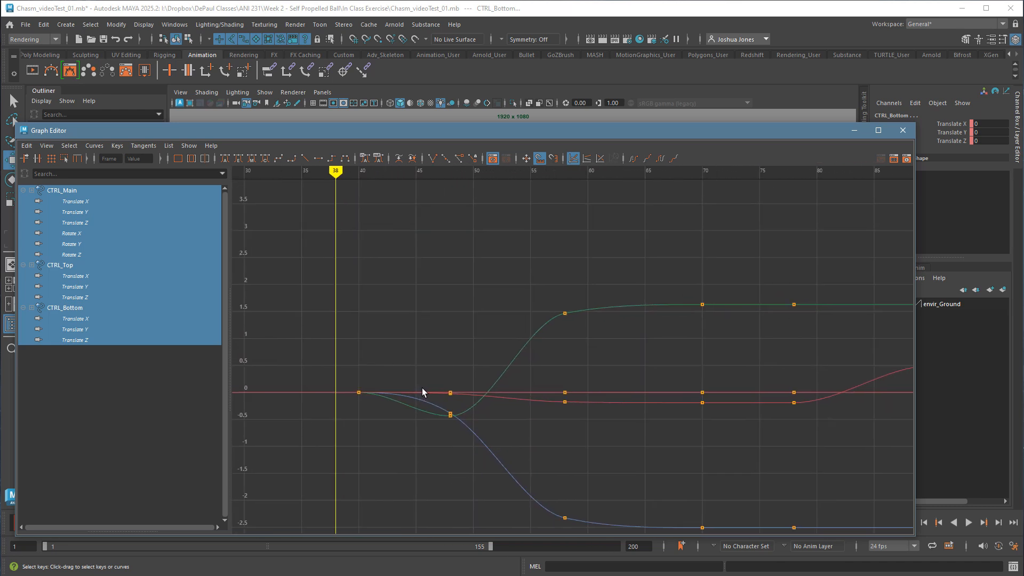
{"action": "key", "text": "period"}
{"action": "left_click_drag", "start_coordinate": [321, 356], "coordinate": [411, 430]}
{"action": "middle_click_drag", "start_coordinate": [411, 430], "coordinate": [435, 434]}
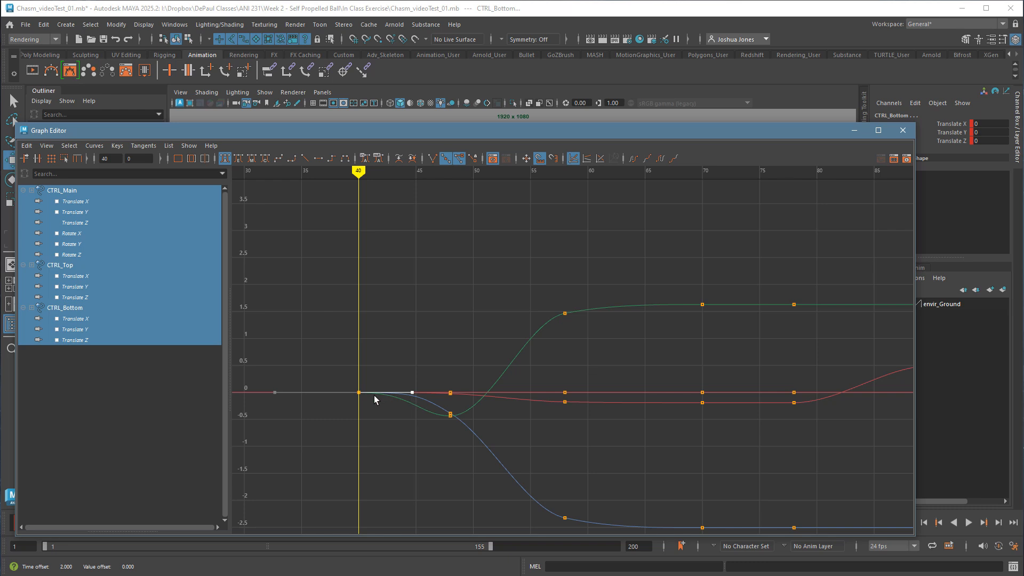
{"action": "middle_click_drag", "start_coordinate": [598, 445], "coordinate": [506, 416], "text": "alt"}
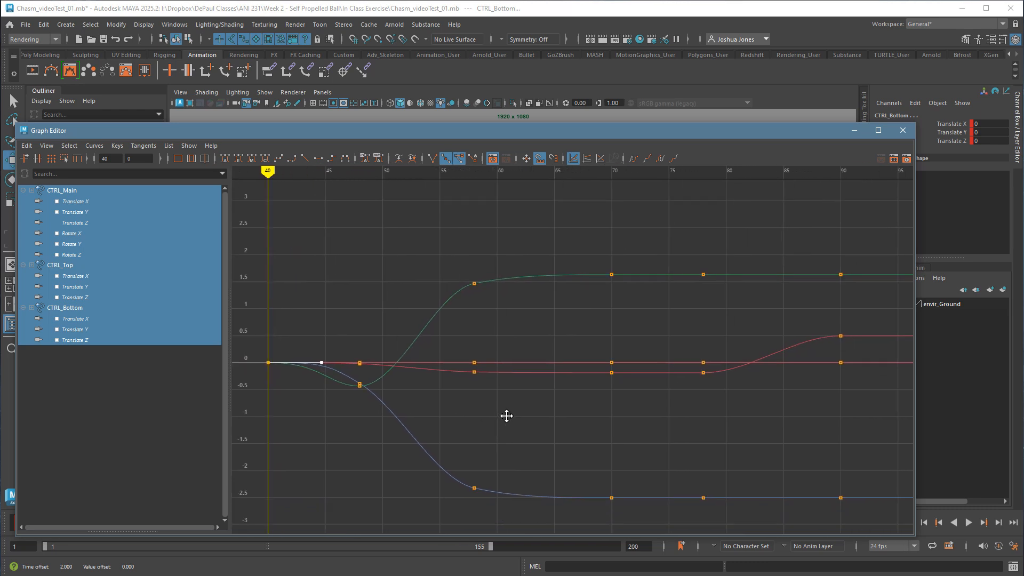
{"action": "right_click_drag", "start_coordinate": [506, 416], "coordinate": [511, 419], "text": "alt"}
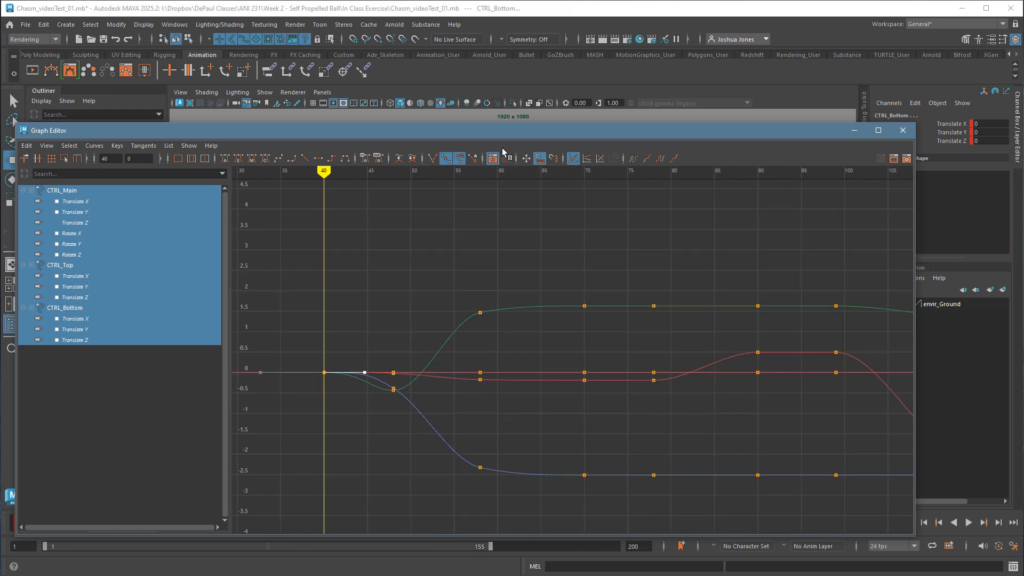
Narrow the Graph Editor and reposition it so the ball stays visible in the viewport.
{"action": "left_click_drag", "start_coordinate": [496, 136], "coordinate": [443, 145]}
{"action": "left_click_drag", "start_coordinate": [862, 300], "coordinate": [527, 302]}
{"action": "left_click_drag", "start_coordinate": [402, 143], "coordinate": [454, 108]}
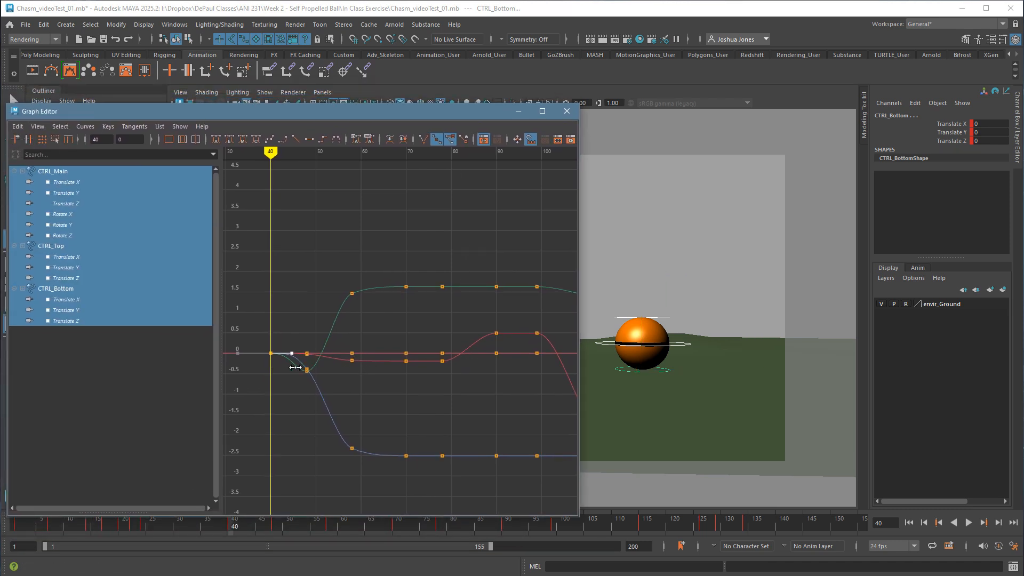
Play the animation and scrub from frame 40 to frame 78 to review the ball's stretch into the leaning pose.
{"action": "key", "text": "alt+v"}
{"action": "left_click_drag", "start_coordinate": [301, 369], "coordinate": [412, 358]}
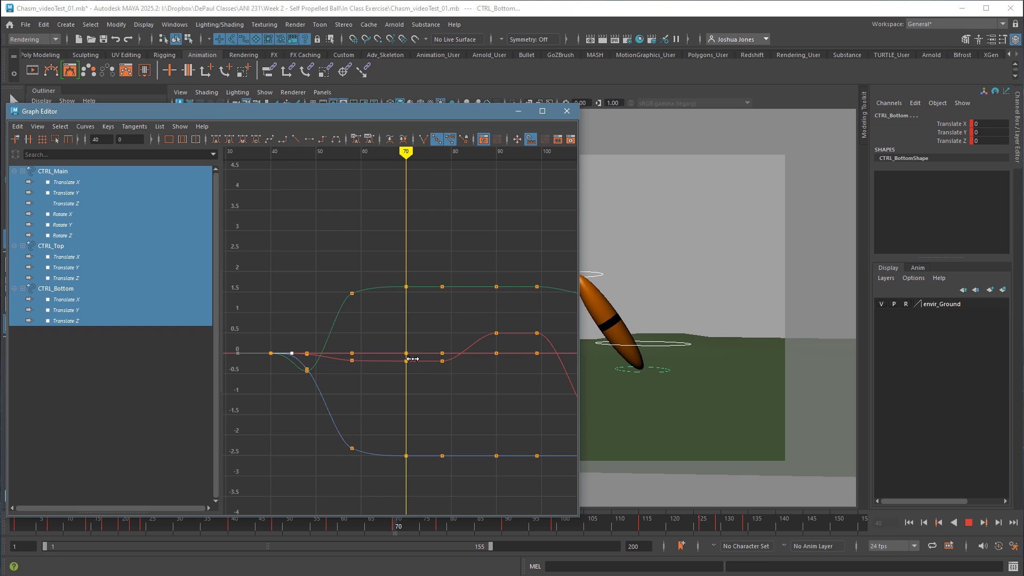
{"action": "left_click_drag", "start_coordinate": [412, 359], "coordinate": [442, 357]}
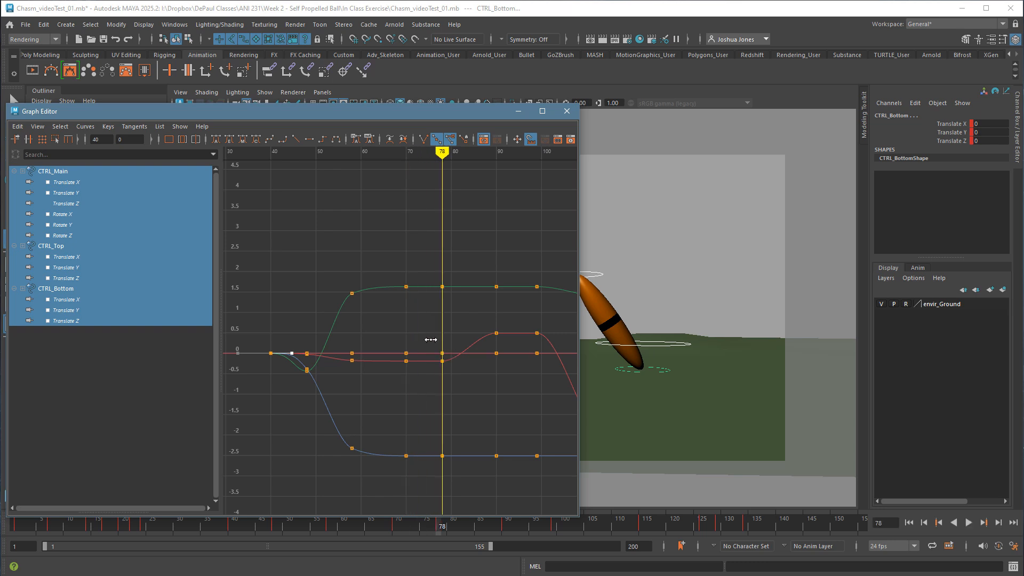
Try deleting all control keys at frame 70 and check the tangents of the keys at frame 78.
{"action": "left_click_drag", "start_coordinate": [400, 255], "coordinate": [428, 483]}
{"action": "key", "text": "Delete"}
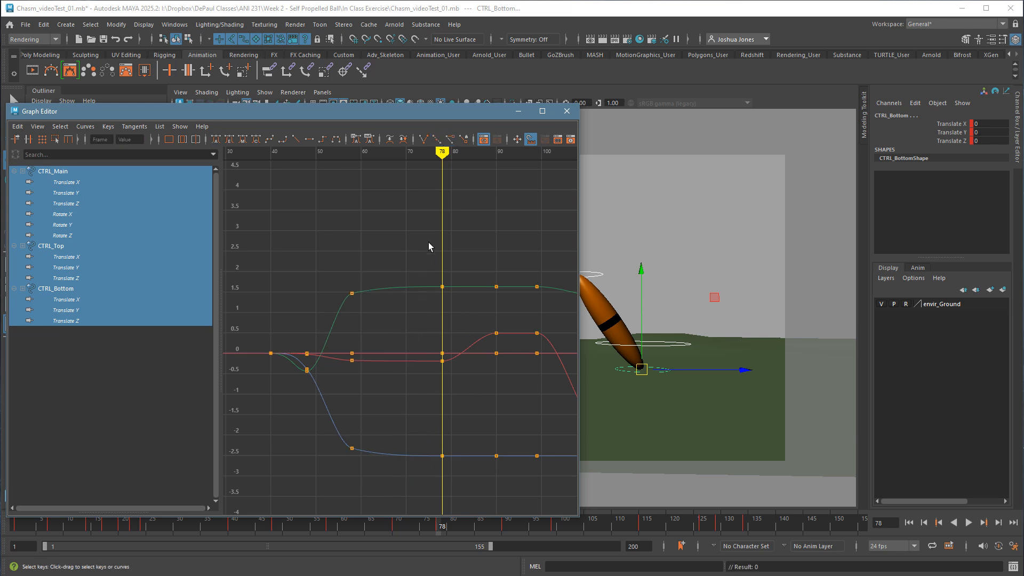
{"action": "left_click_drag", "start_coordinate": [427, 241], "coordinate": [467, 477]}
{"action": "left_click_drag", "start_coordinate": [385, 254], "coordinate": [427, 488]}
{"action": "middle_click_drag", "start_coordinate": [424, 456], "coordinate": [409, 456]}
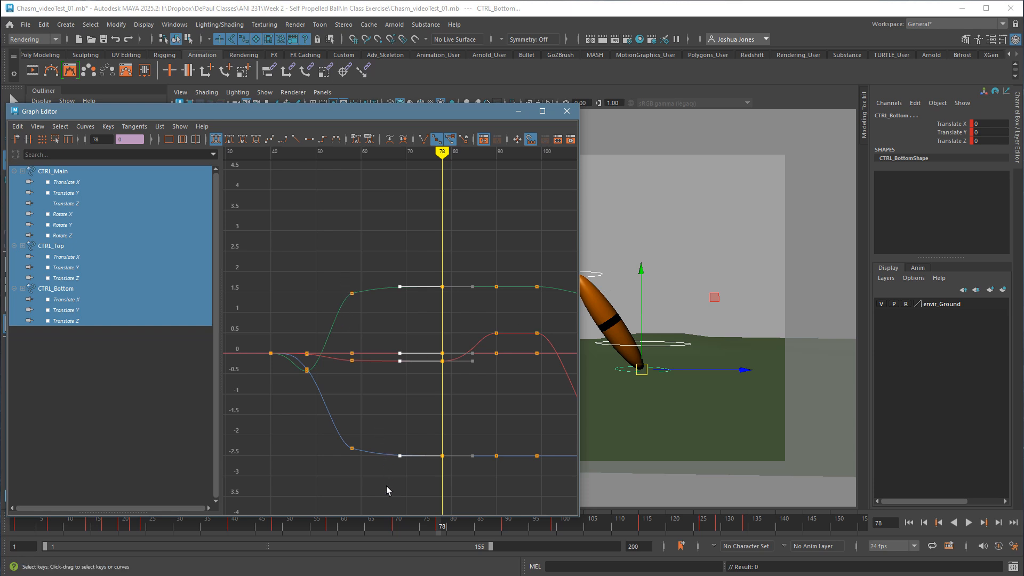
Try spline tangents on all control keys at frames 48 and 58, and inspect CTRL_Top's Translate Y key at frame 58.
{"action": "left_click_drag", "start_coordinate": [379, 459], "coordinate": [303, 260]}
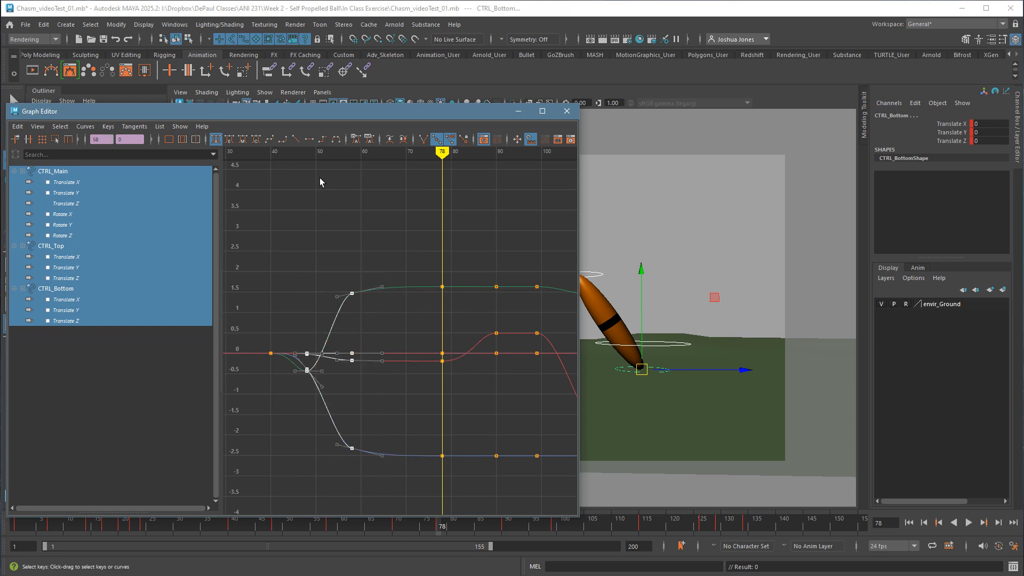
{"action": "left_click", "coordinate": [269, 140]}
{"action": "left_click", "coordinate": [398, 308]}
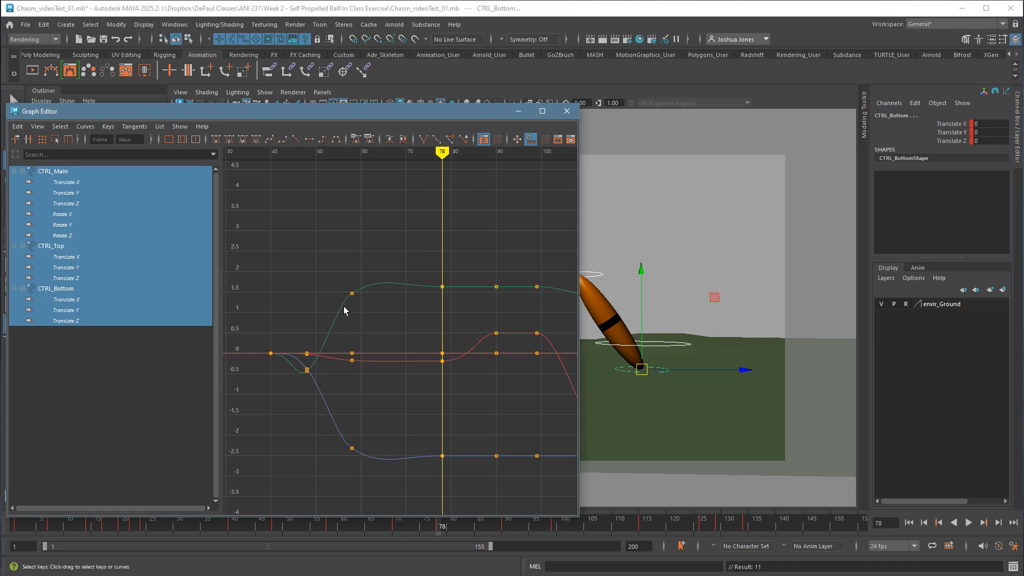
{"action": "left_click_drag", "start_coordinate": [377, 328], "coordinate": [376, 325]}
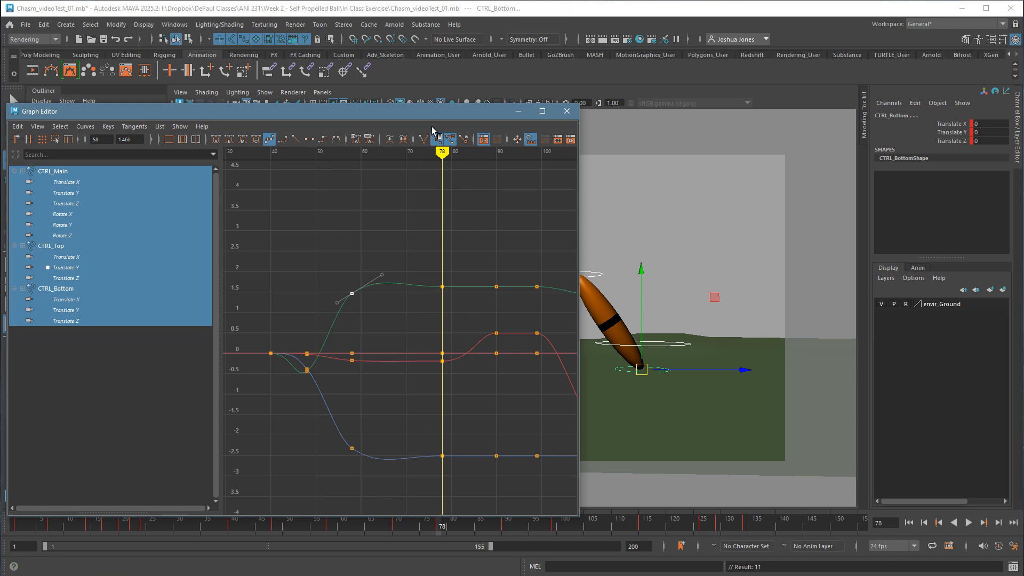
Move the Graph Editor clear of the ball and play the animation to review the overshoot after frame 58.
{"action": "left_click_drag", "start_coordinate": [427, 114], "coordinate": [372, 120]}
{"action": "left_click_drag", "start_coordinate": [313, 308], "coordinate": [395, 337]}
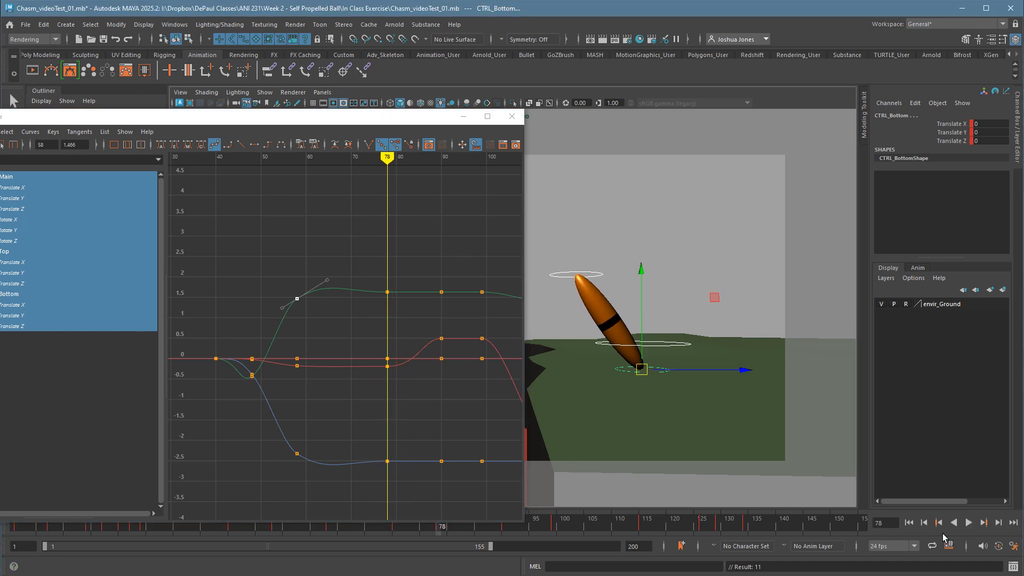
{"action": "left_click", "coordinate": [970, 523]}
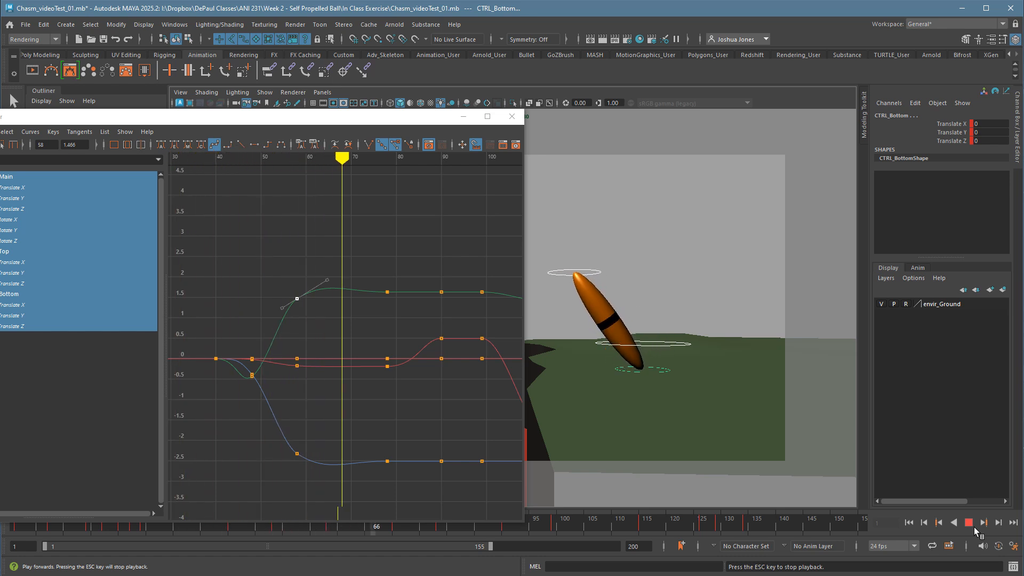
{"action": "left_click", "coordinate": [974, 526]}
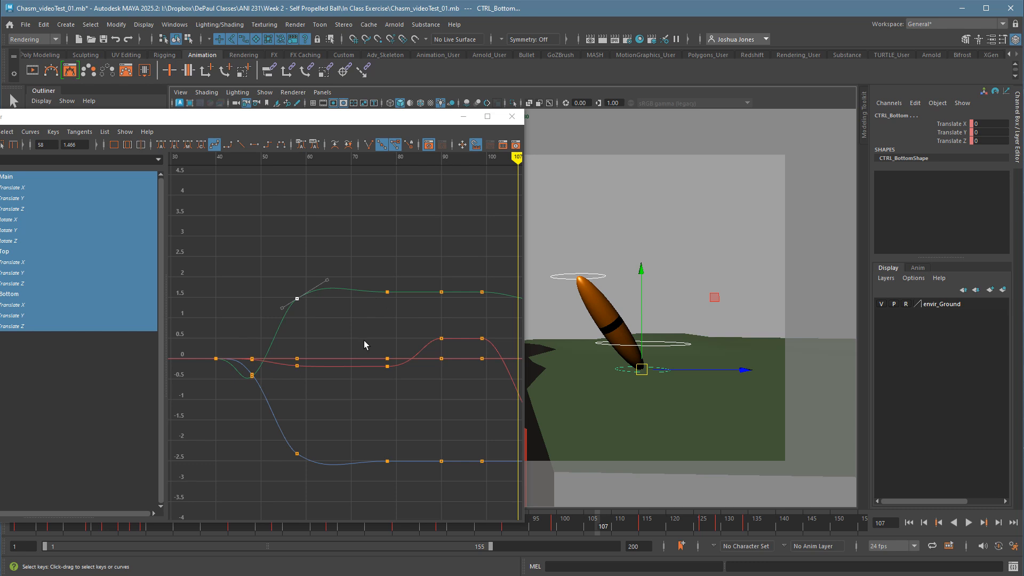
Try flattening the outgoing tangents at frame 58 on CTRL_Top's Translate Y curve and the descending Translate Z curve.
{"action": "left_click_drag", "start_coordinate": [285, 261], "coordinate": [319, 492]}
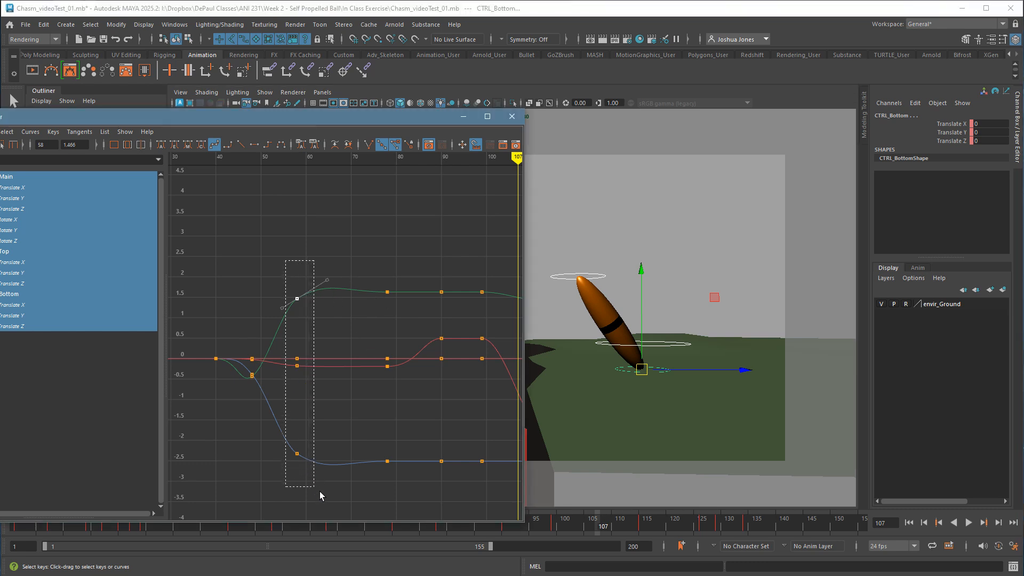
{"action": "left_click", "coordinate": [327, 258]}
{"action": "left_click", "coordinate": [297, 299]}
{"action": "middle_click_drag", "start_coordinate": [344, 313], "coordinate": [347, 324]}
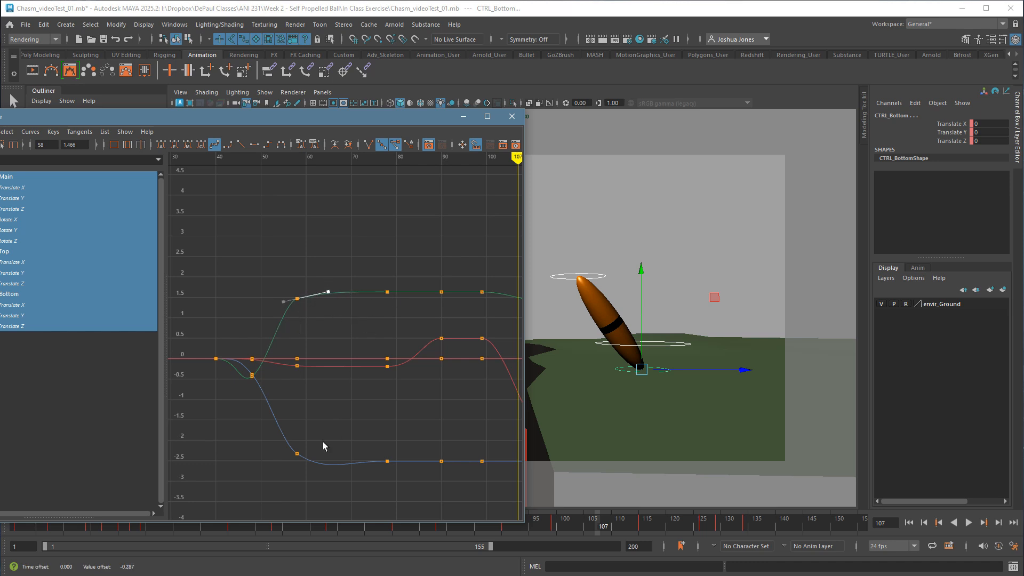
{"action": "left_click_drag", "start_coordinate": [329, 430], "coordinate": [327, 431]}
{"action": "middle_click_drag", "start_coordinate": [337, 485], "coordinate": [353, 476]}
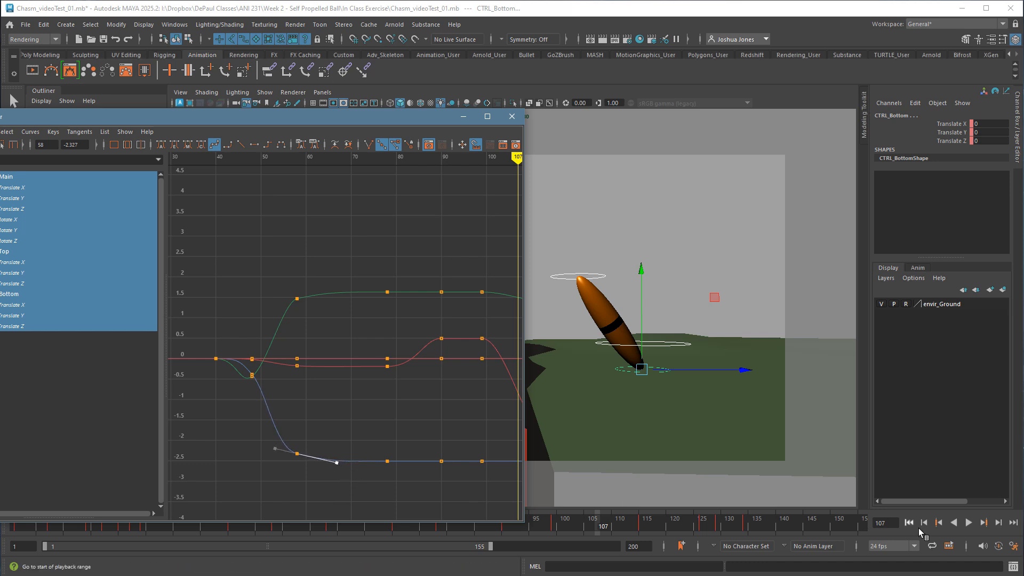
Play the animation to review the ease into the stretched pose with the adjusted tangents.
{"action": "left_click", "coordinate": [862, 522]}
{"action": "left_click", "coordinate": [974, 527]}
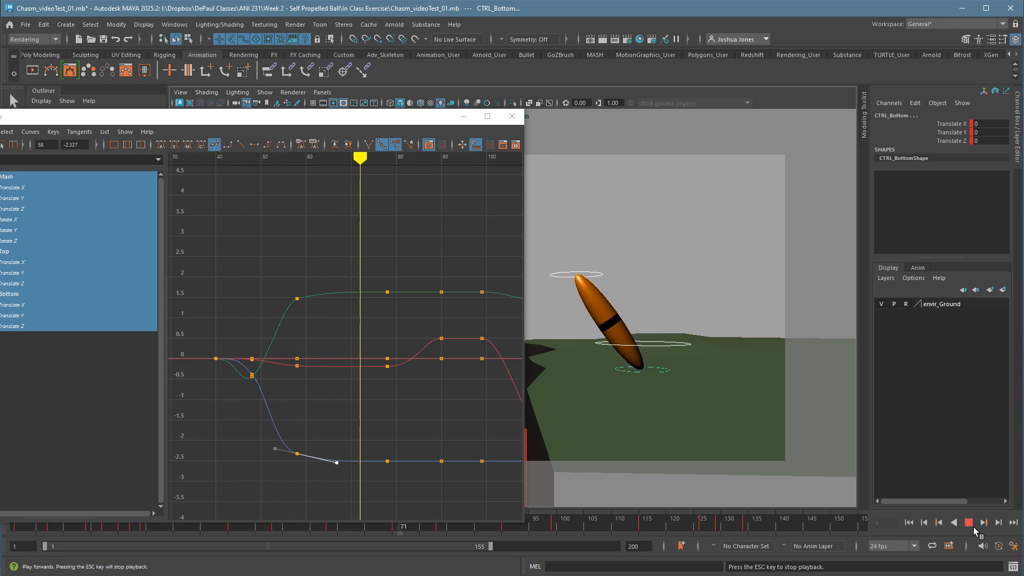
{"action": "left_click", "coordinate": [974, 527]}
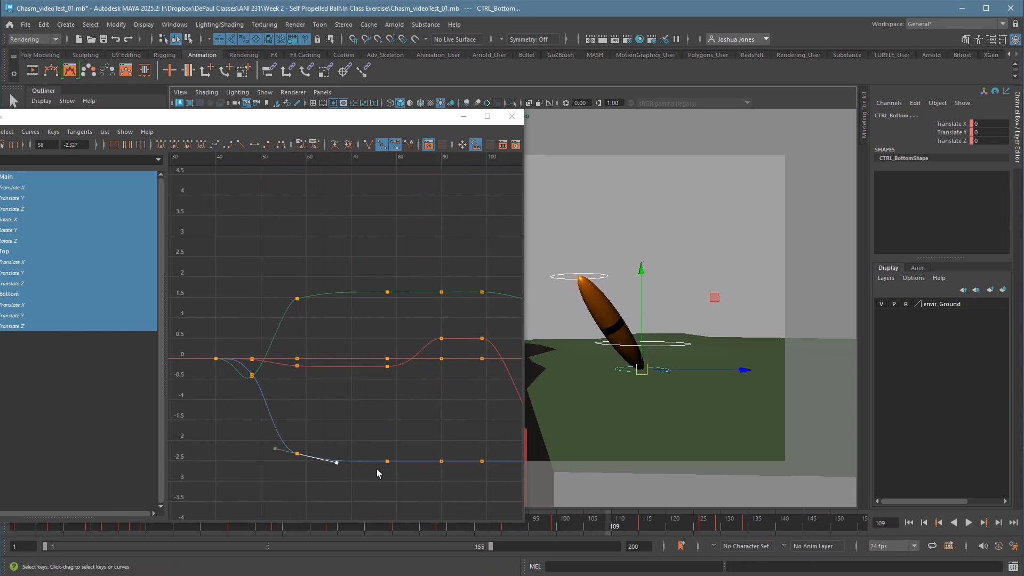
Undo the tangent adjustments, the spline tangents and the deletion of the frame 70 keys.
{"action": "left_click_drag", "start_coordinate": [372, 273], "coordinate": [416, 489]}
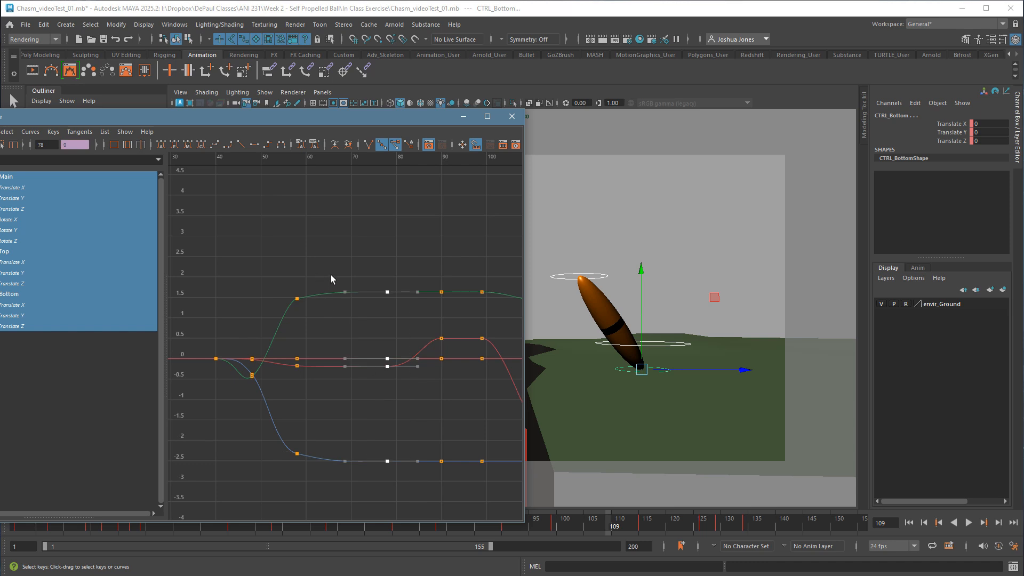
{"action": "left_click_drag", "start_coordinate": [331, 273], "coordinate": [378, 494]}
{"action": "key", "text": "ctrl+z"}
{"action": "key", "text": "ctrl+z"}
{"action": "key", "text": "ctrl+z"}
{"action": "key", "text": "ctrl+z"}
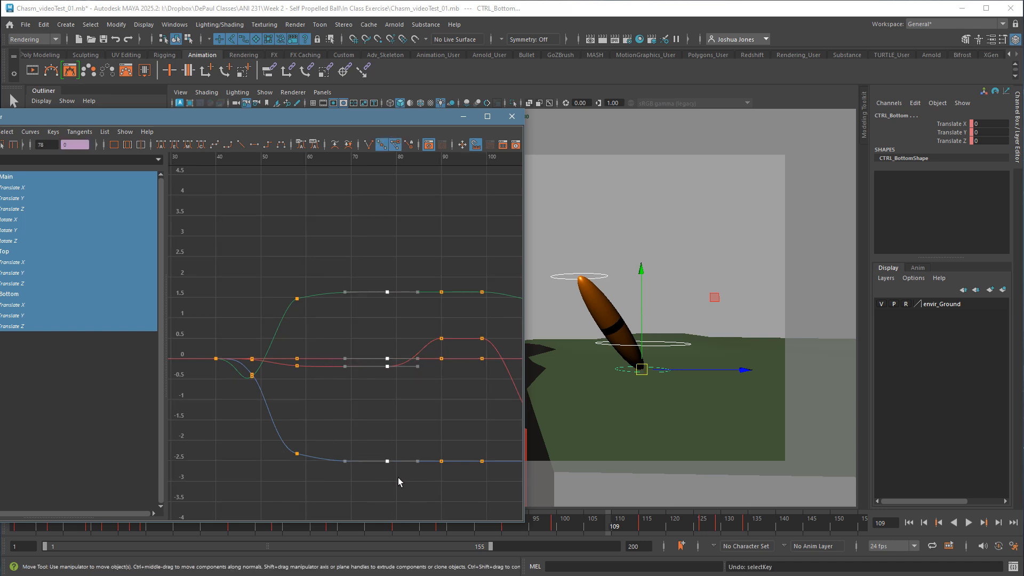
{"action": "key", "text": "ctrl+z"}
{"action": "key", "text": "ctrl+z"}
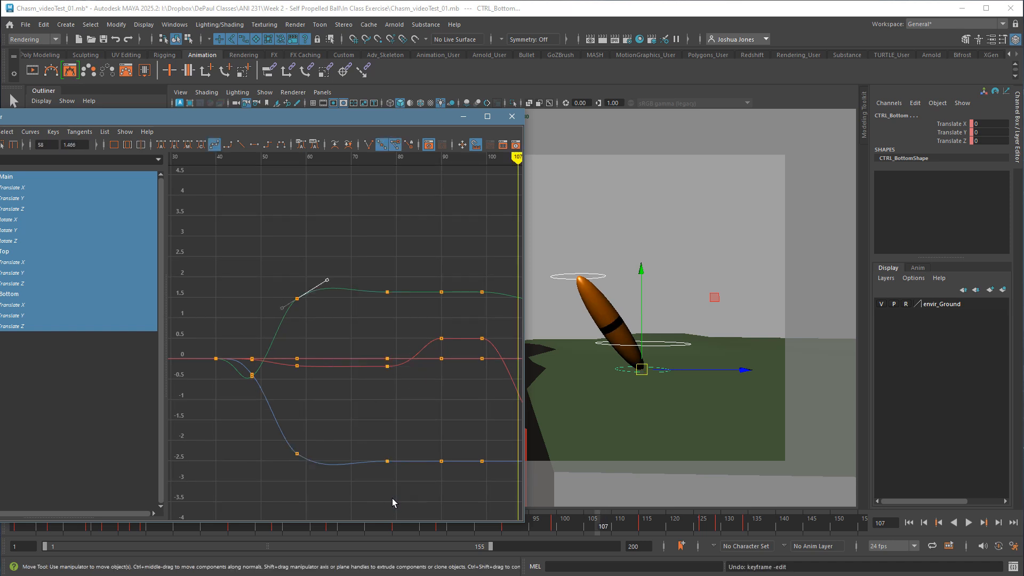
{"action": "key", "text": "ctrl+z"}
{"action": "key", "text": "ctrl+z"}
{"action": "key", "text": "ctrl+z"}
{"action": "key", "text": "ctrl+z"}
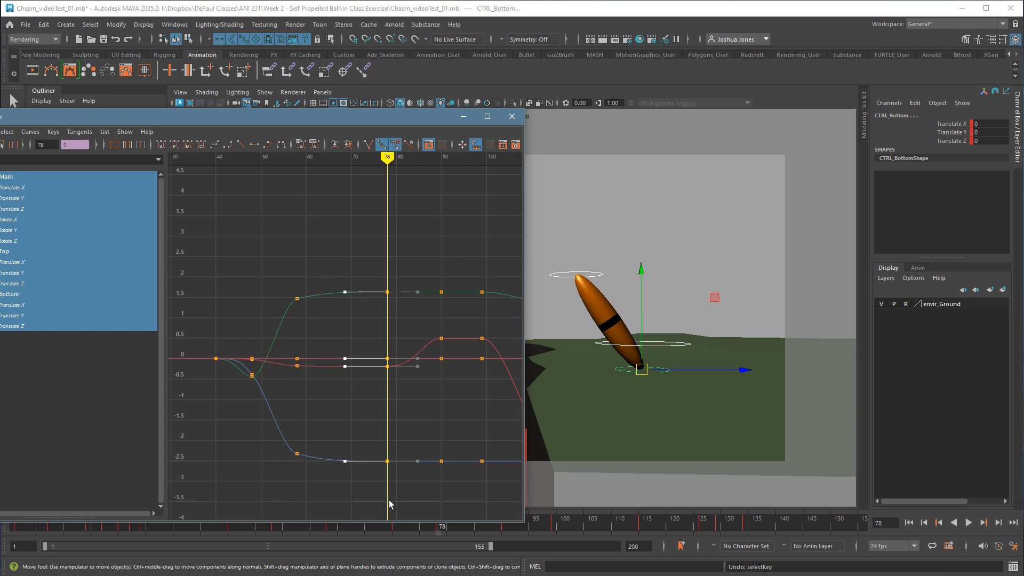
{"action": "key", "text": "ctrl+z"}
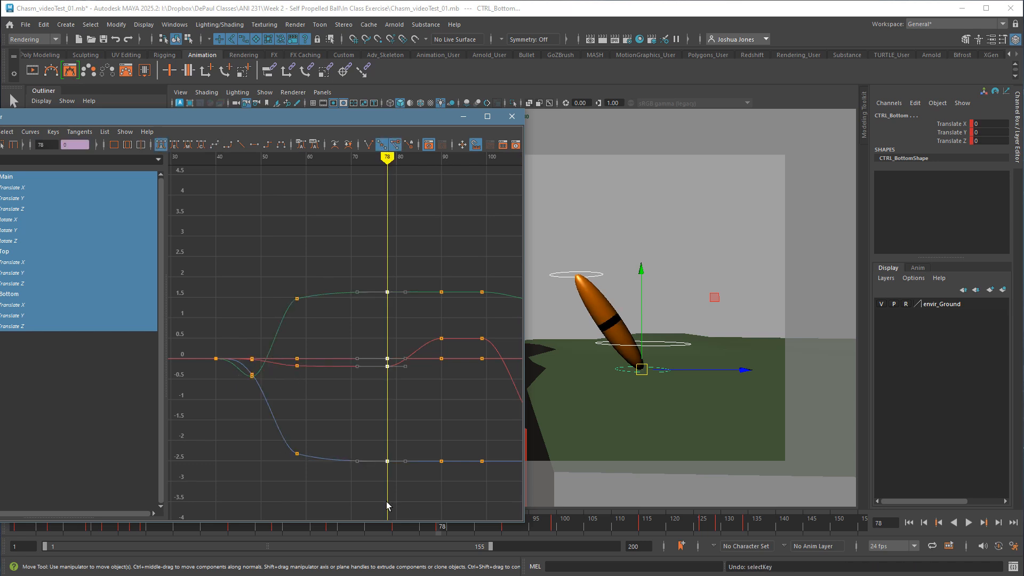
{"action": "key", "text": "ctrl+z"}
{"action": "key", "text": "ctrl+z"}
{"action": "key", "text": "ctrl+z"}
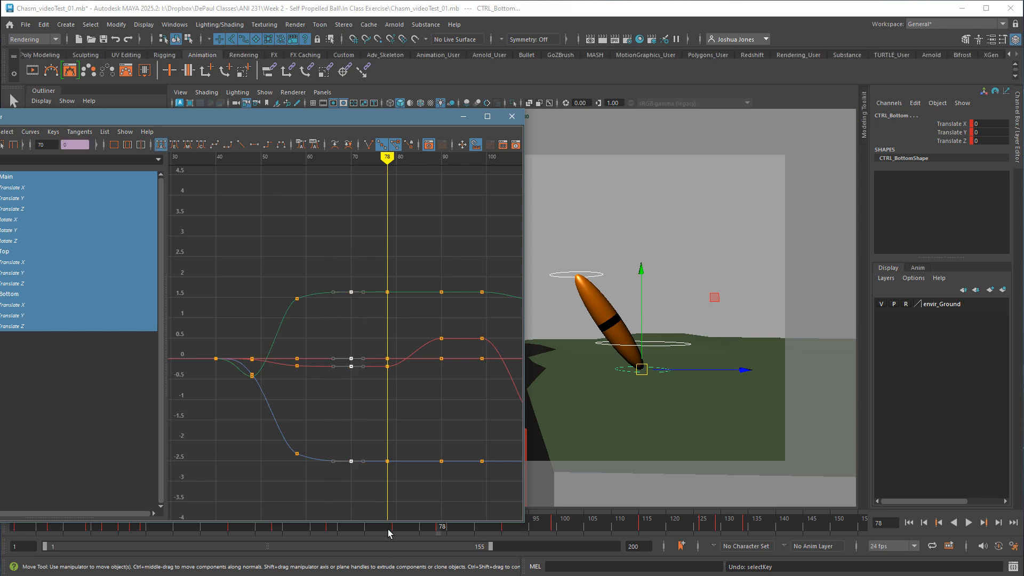
Isolate CTRL_Top's Translate Y curve and frame its held keys from frame 70 to 99 for close editing.
{"action": "left_click_drag", "start_coordinate": [343, 367], "coordinate": [412, 273]}
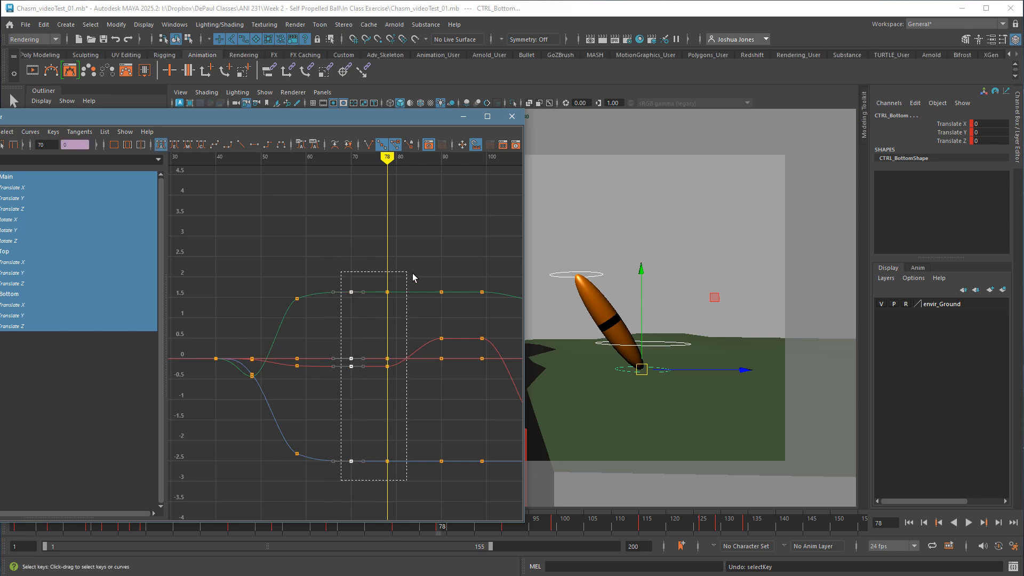
{"action": "left_click", "coordinate": [332, 336]}
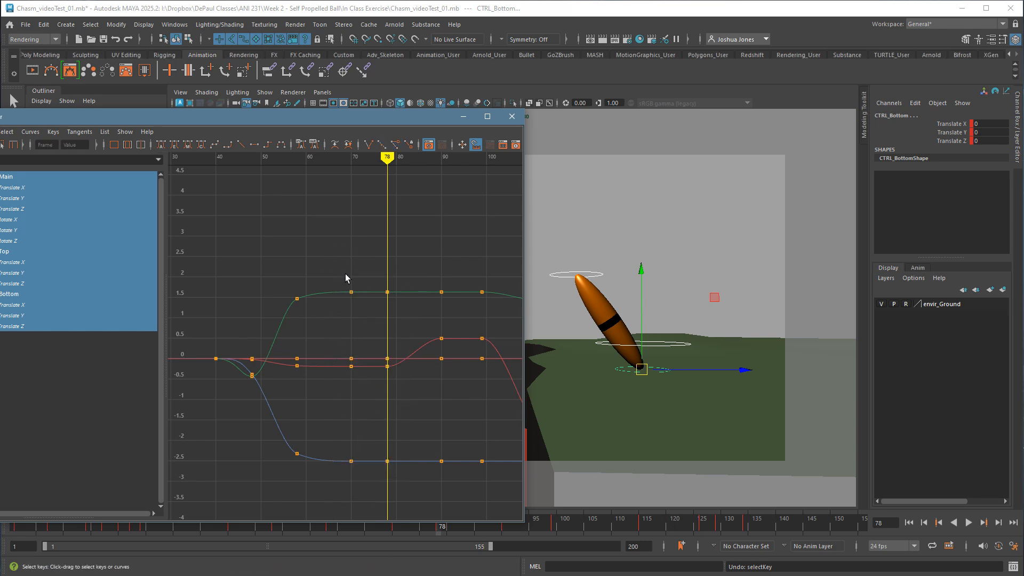
{"action": "left_click_drag", "start_coordinate": [339, 271], "coordinate": [372, 510]}
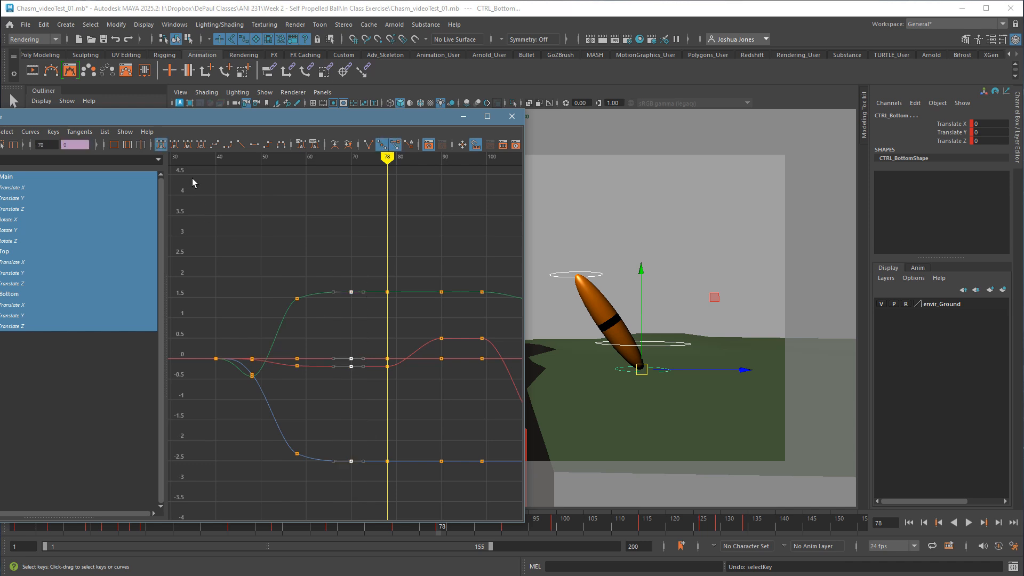
{"action": "left_click", "coordinate": [392, 283]}
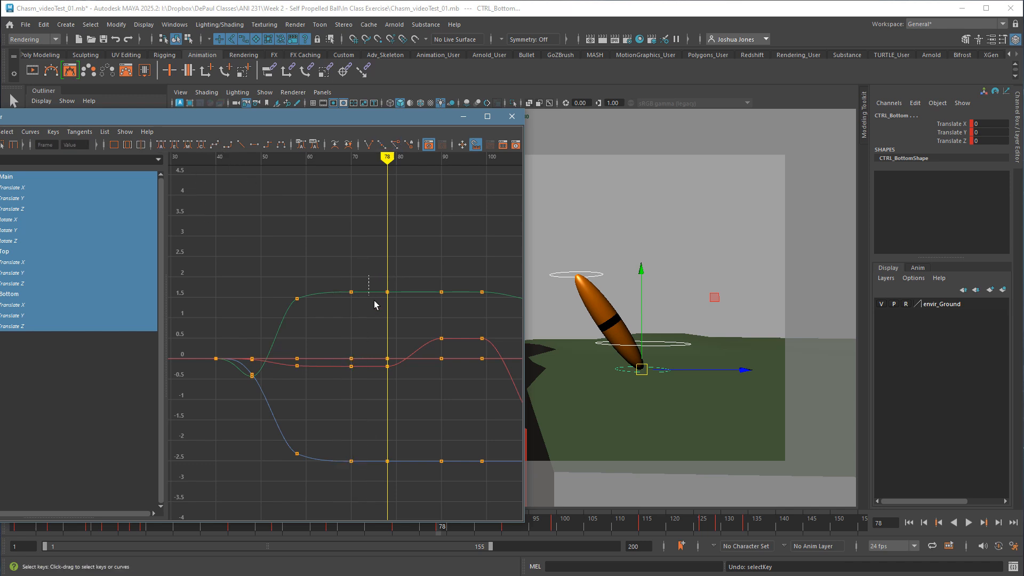
{"action": "left_click_drag", "start_coordinate": [376, 305], "coordinate": [411, 319]}
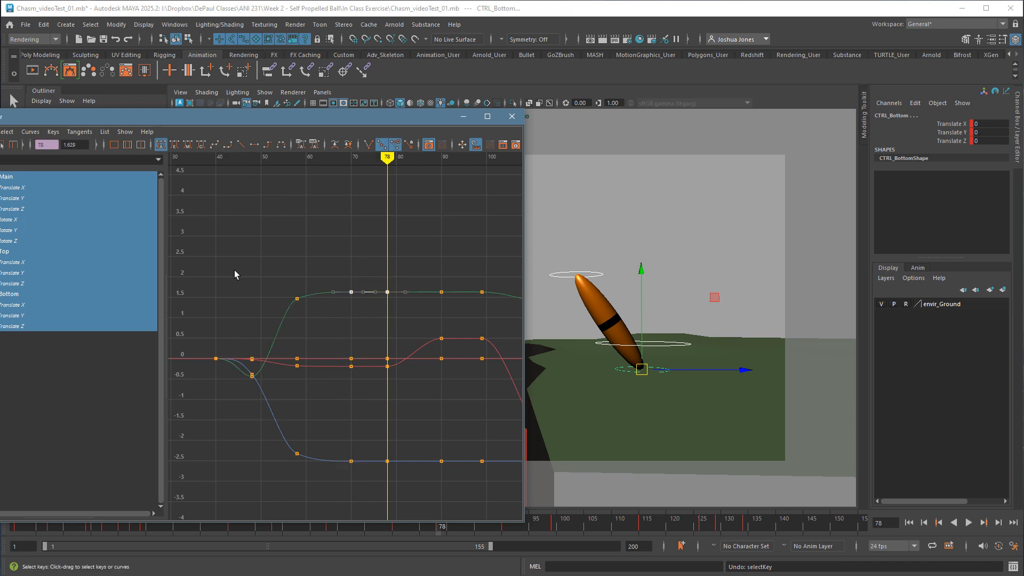
{"action": "left_click", "coordinate": [21, 273]}
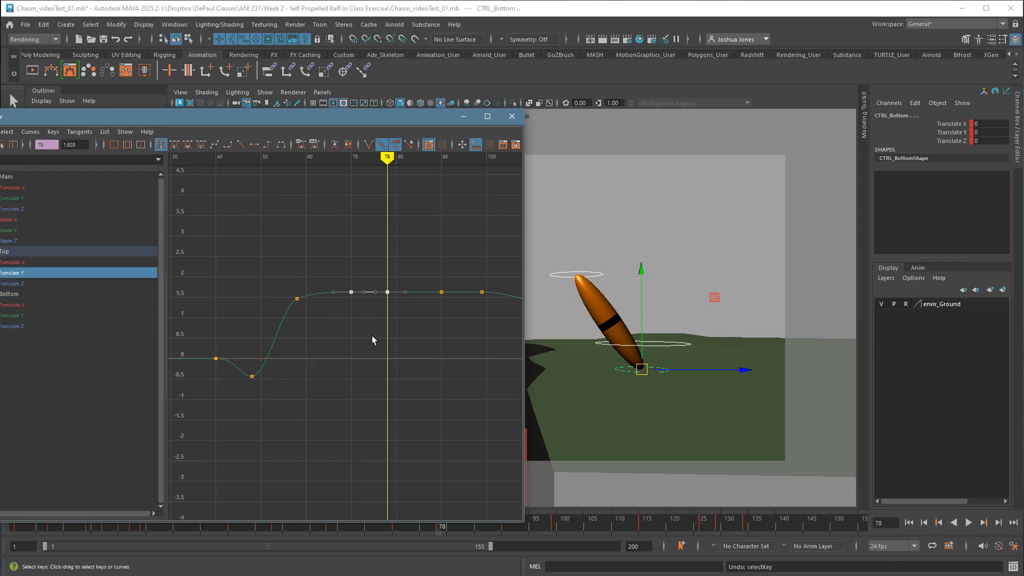
{"action": "left_click_drag", "start_coordinate": [329, 264], "coordinate": [405, 331]}
{"action": "key", "text": "f"}
{"action": "left_click", "coordinate": [387, 330]}
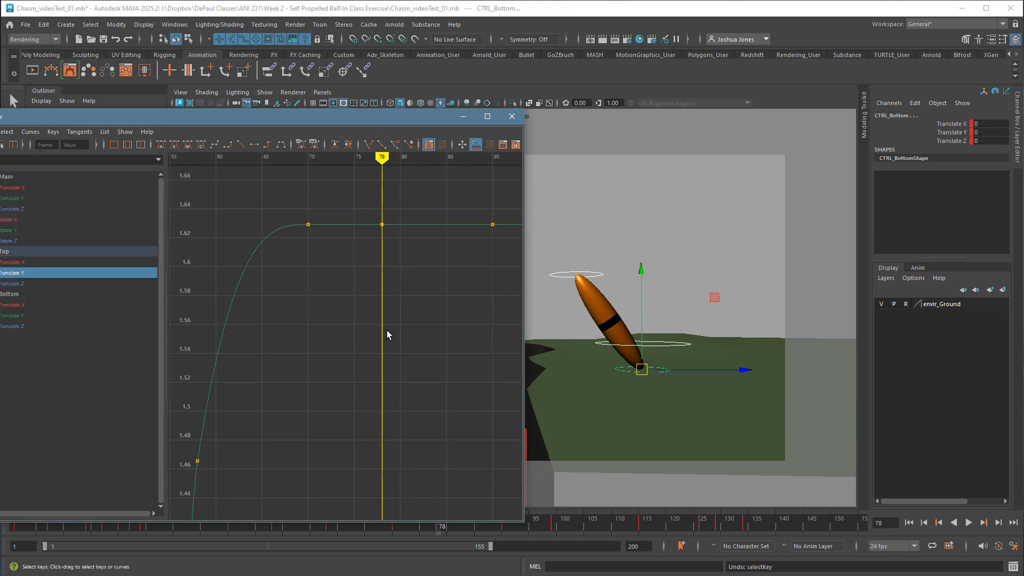
{"action": "scroll", "coordinate": [507, 338], "scroll_direction": "down", "scroll_amount": 4}
{"action": "middle_click_drag", "start_coordinate": [501, 338], "coordinate": [446, 384], "text": "alt"}
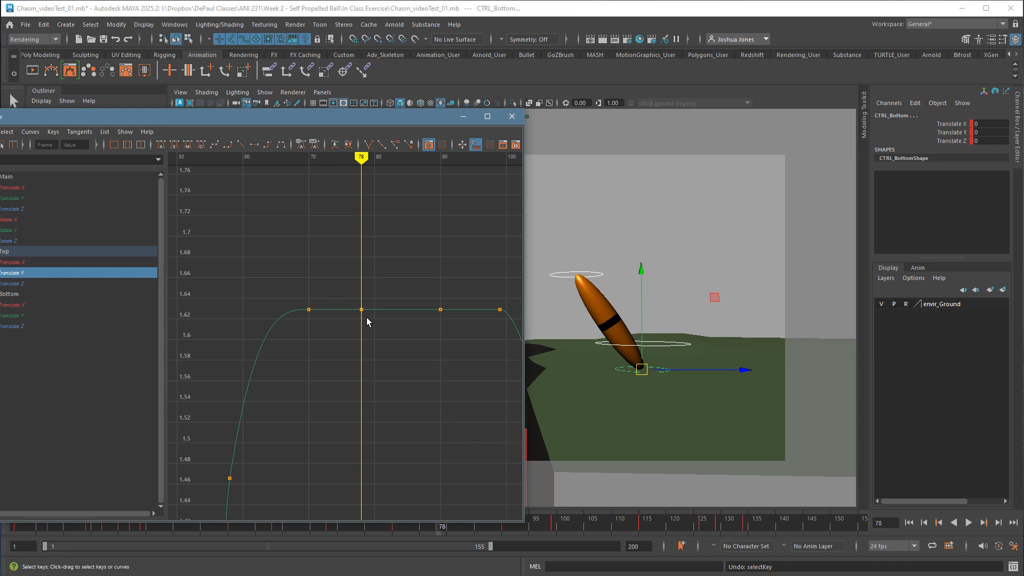
Raise CTRL_Top's Translate Y keys at frames 78 and 90 by 0.004 to add a slight drift to the hold.
{"action": "left_click_drag", "start_coordinate": [337, 282], "coordinate": [456, 340]}
{"action": "middle_click_drag", "start_coordinate": [426, 347], "coordinate": [421, 350]}
{"action": "left_click", "coordinate": [421, 350]}
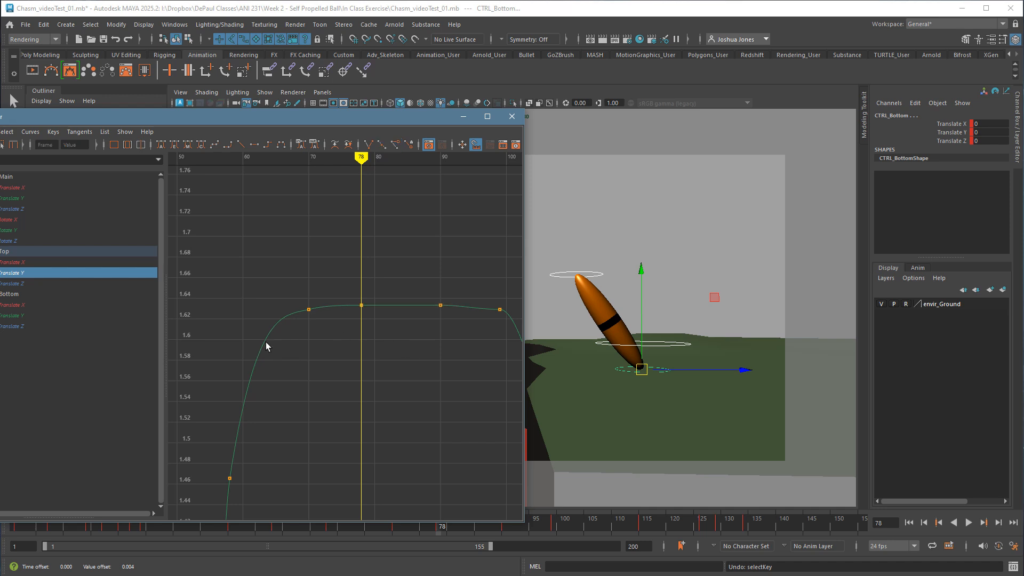
Apply spline tangents to CTRL_Top's Translate Y key at frame 78 so the motion carries through into the hold.
{"action": "left_click_drag", "start_coordinate": [294, 292], "coordinate": [338, 328]}
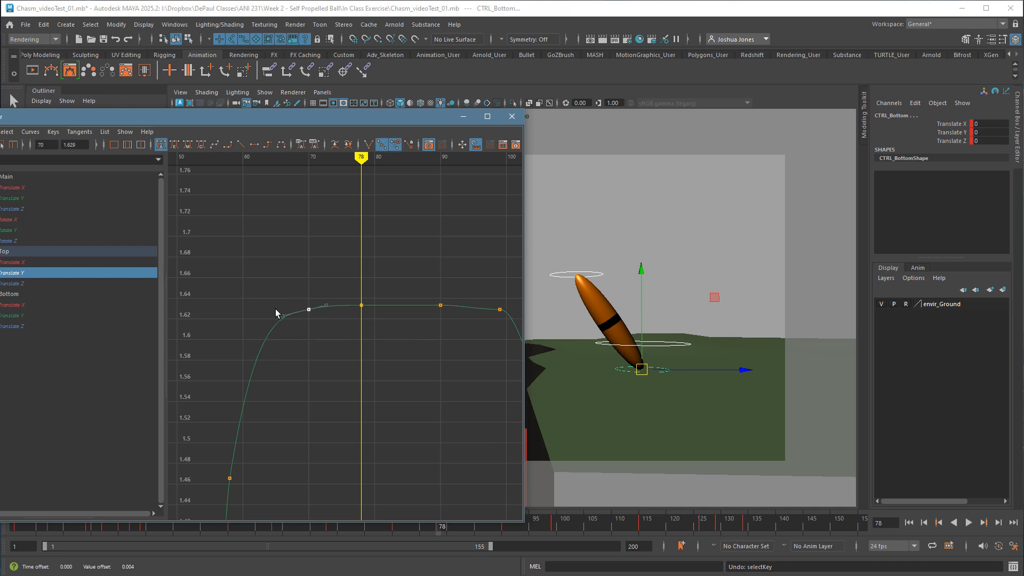
{"action": "left_click", "coordinate": [345, 346]}
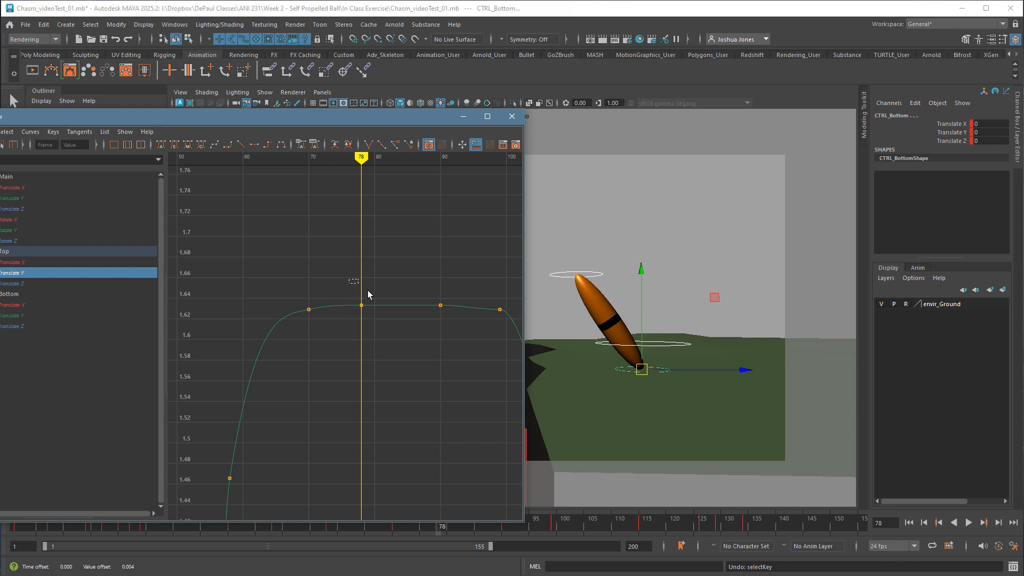
{"action": "left_click_drag", "start_coordinate": [350, 279], "coordinate": [448, 330]}
{"action": "left_click", "coordinate": [353, 283]}
{"action": "left_click_drag", "start_coordinate": [386, 327], "coordinate": [387, 327]}
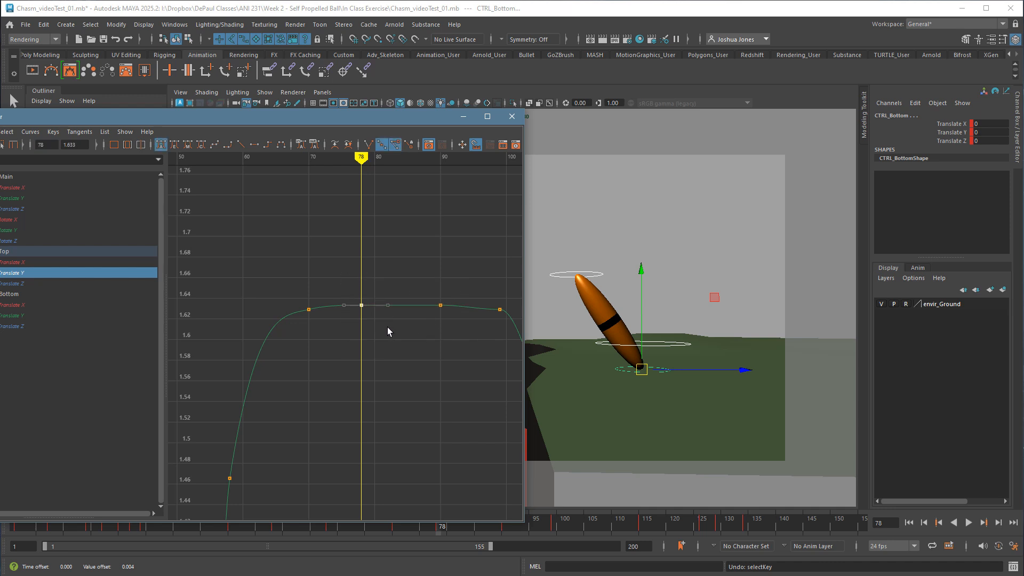
{"action": "left_click", "coordinate": [216, 150]}
{"action": "left_click", "coordinate": [409, 347]}
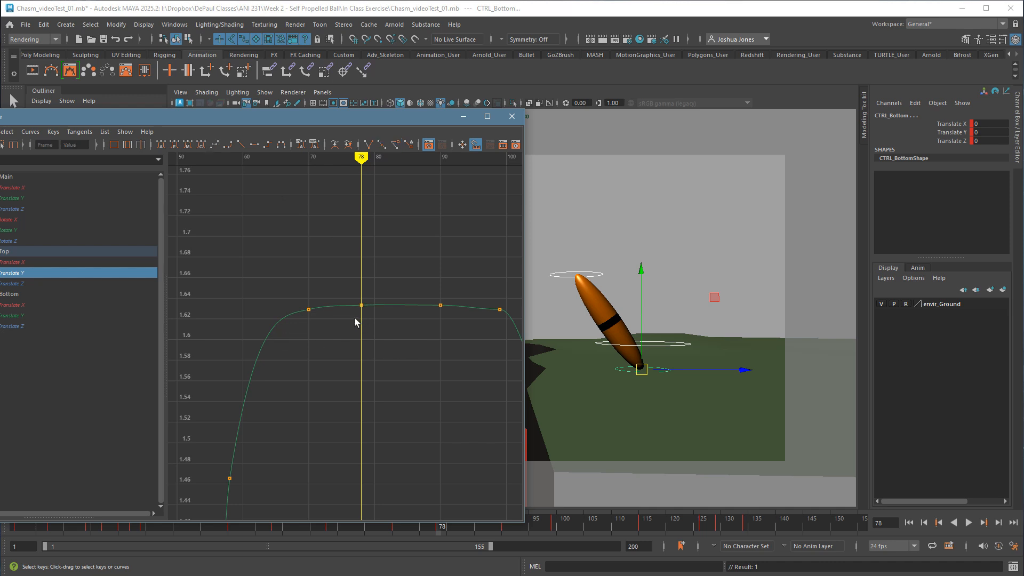
Tilt the tangent of the Translate Y key at frame 90 slightly so the hold between frames 78 and 90 arcs gently.
{"action": "left_click_drag", "start_coordinate": [390, 331], "coordinate": [394, 336]}
{"action": "key", "text": "f"}
{"action": "left_click", "coordinate": [417, 369]}
{"action": "right_click_drag", "start_coordinate": [431, 369], "coordinate": [422, 369], "text": "alt"}
{"action": "left_click_drag", "start_coordinate": [341, 281], "coordinate": [370, 317]}
{"action": "left_click_drag", "start_coordinate": [382, 260], "coordinate": [408, 295]}
{"action": "middle_click_drag", "start_coordinate": [437, 316], "coordinate": [436, 332]}
{"action": "left_click_drag", "start_coordinate": [478, 322], "coordinate": [474, 320]}
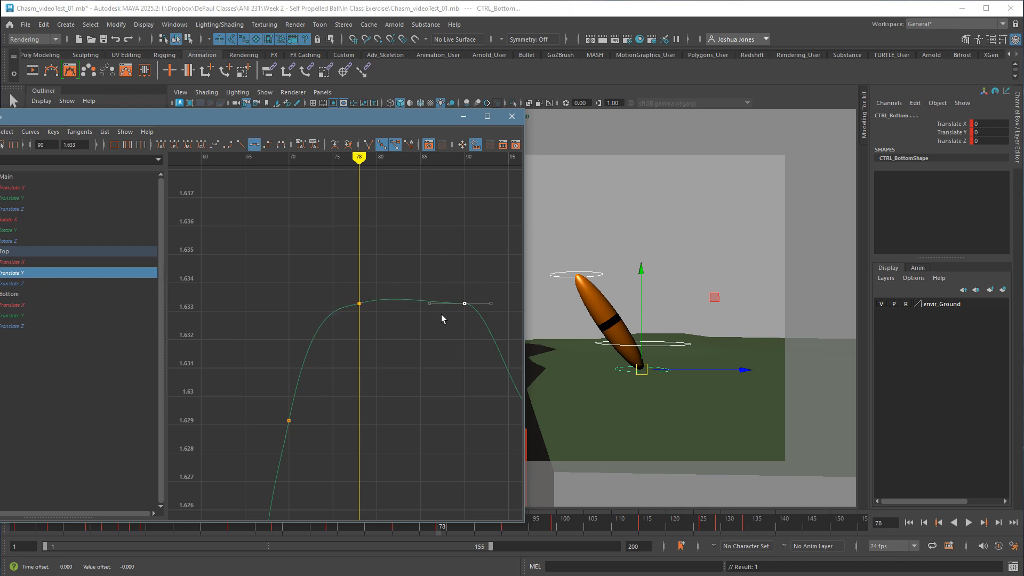
{"action": "middle_click_drag", "start_coordinate": [445, 344], "coordinate": [440, 340]}
{"action": "left_click", "coordinate": [440, 340]}
{"action": "right_click_drag", "start_coordinate": [466, 382], "coordinate": [454, 387], "text": "alt"}
{"action": "middle_click_drag", "start_coordinate": [453, 386], "coordinate": [379, 317], "text": "alt"}
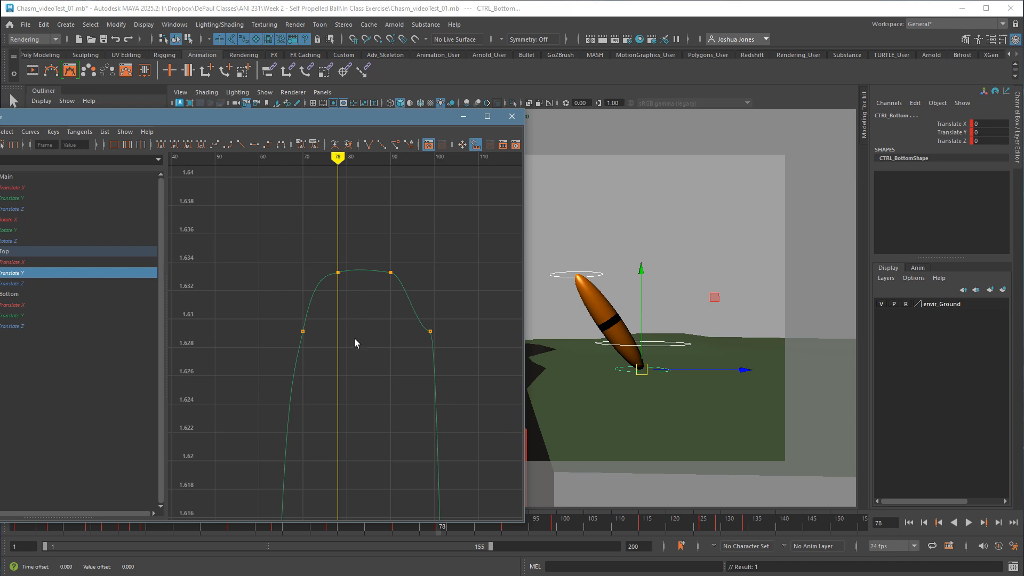
Review the whole Translate Y curve and play the animation from frame 1 to check the first moving hold.
{"action": "key", "text": "a"}
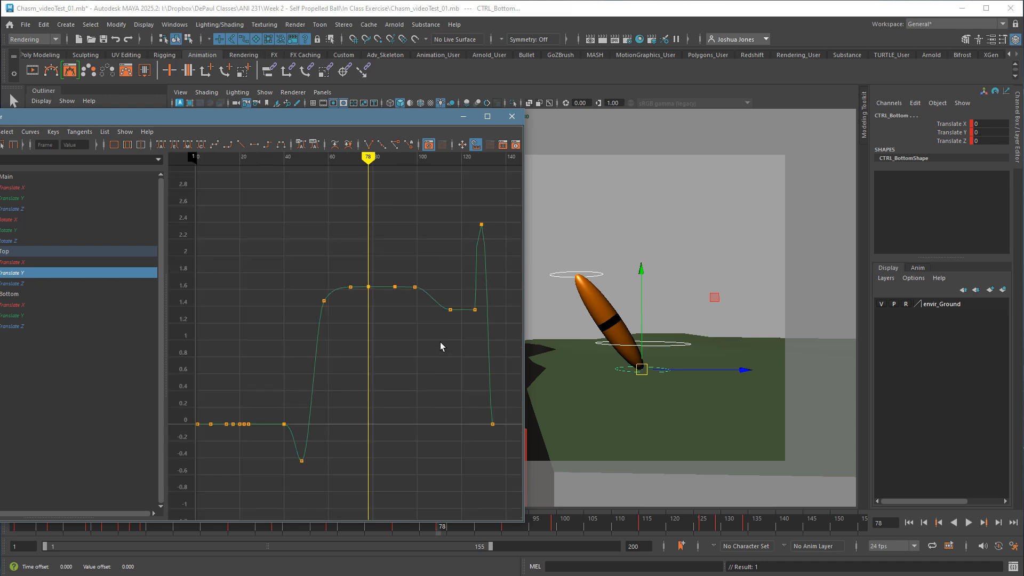
{"action": "middle_click_drag", "start_coordinate": [453, 376], "coordinate": [368, 409], "text": "alt"}
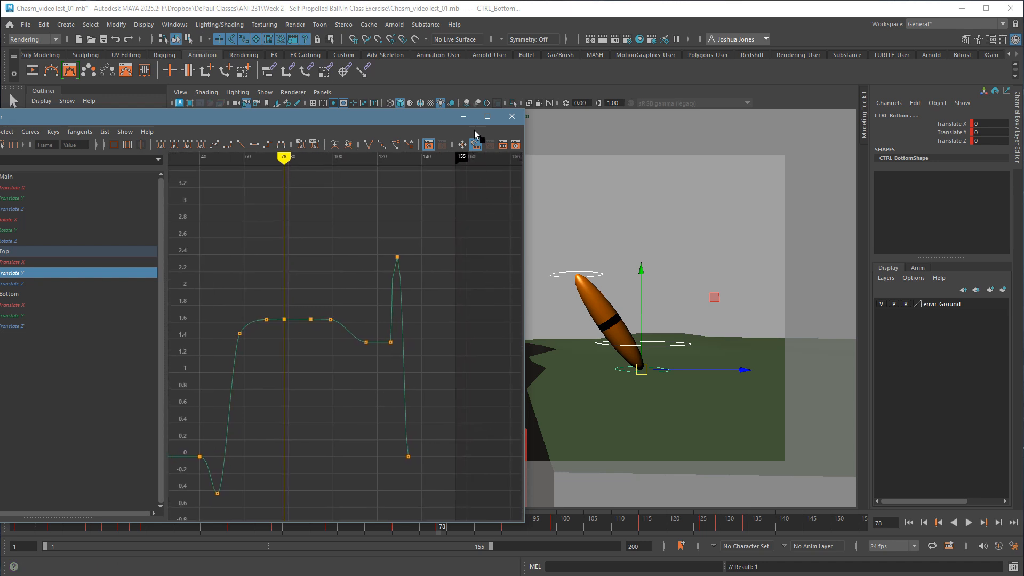
{"action": "left_click", "coordinate": [914, 526]}
{"action": "left_click", "coordinate": [916, 526]}
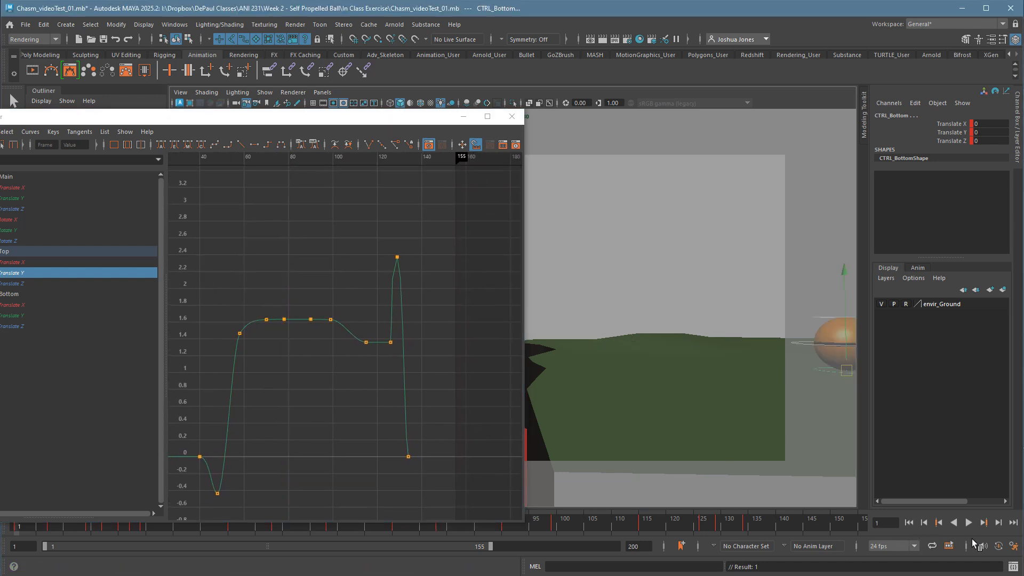
{"action": "left_click", "coordinate": [975, 527]}
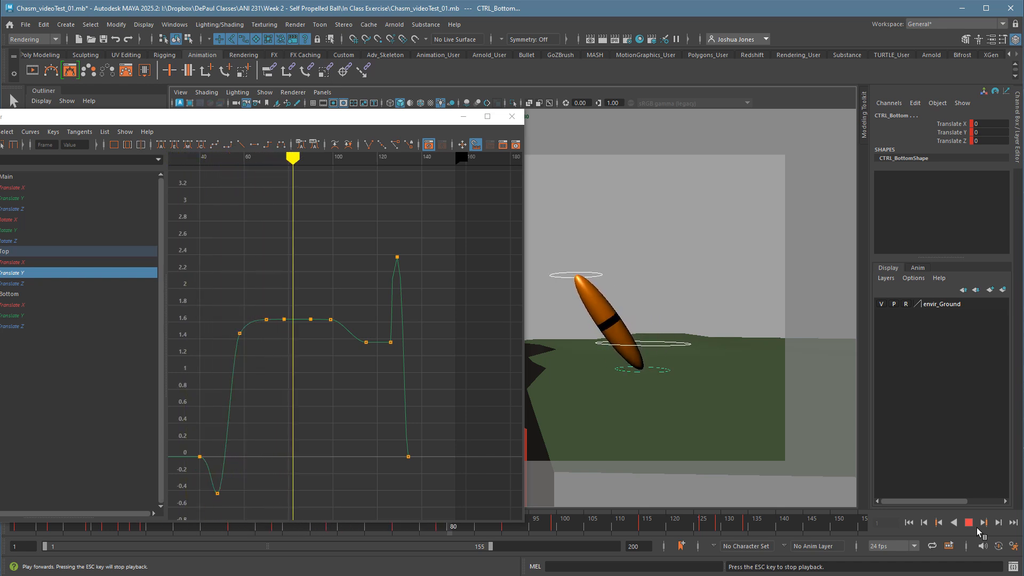
{"action": "left_click", "coordinate": [977, 527]}
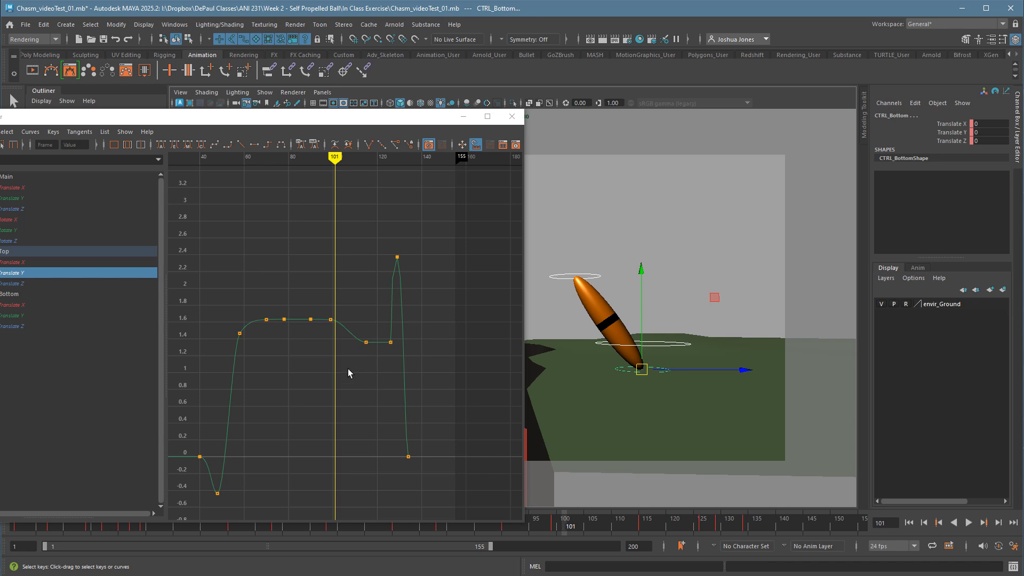
Lower the outgoing tangent handle of the Translate Y key at frame 99 by 0.006 to continue the downward drift.
{"action": "mouse_move", "coordinate": [345, 367]}
{"action": "left_mouse_down"}
{"action": "mouse_move", "coordinate": [334, 368]}
{"action": "mouse_move", "coordinate": [376, 374]}
{"action": "mouse_move", "coordinate": [315, 359]}
{"action": "mouse_move", "coordinate": [418, 380]}
{"action": "mouse_move", "coordinate": [343, 366]}
{"action": "left_mouse_up"}
{"action": "key", "text": "w"}
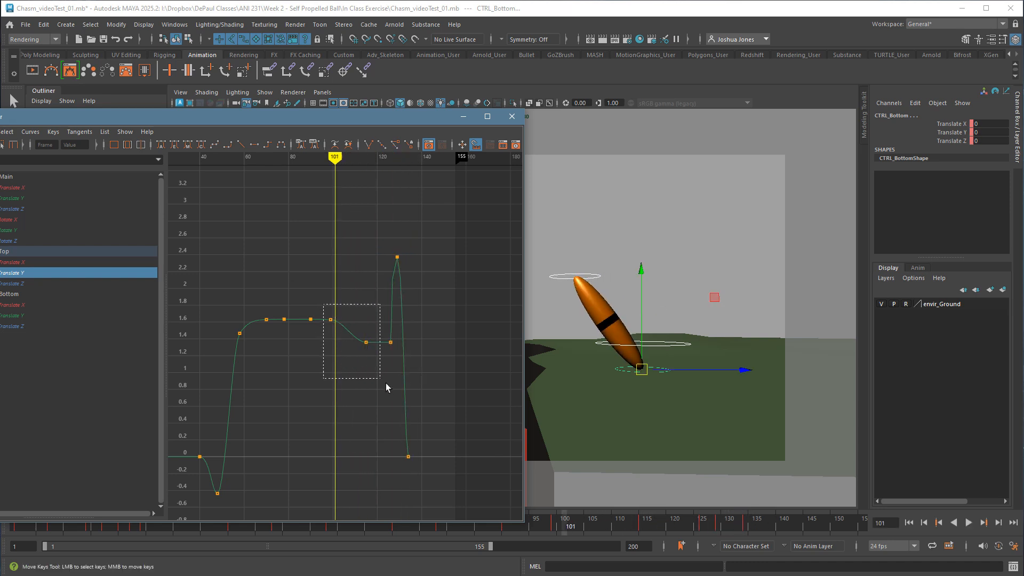
{"action": "key", "text": "f"}
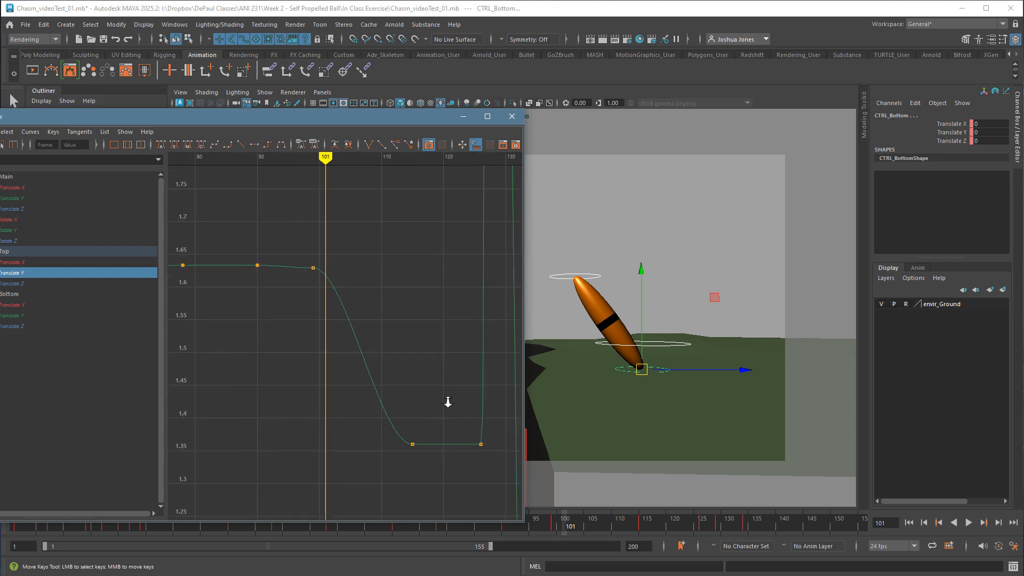
{"action": "scroll", "coordinate": [448, 402], "scroll_direction": "down", "scroll_amount": 1}
{"action": "left_click_drag", "start_coordinate": [357, 300], "coordinate": [377, 297]}
{"action": "middle_click_drag", "start_coordinate": [384, 300], "coordinate": [385, 307]}
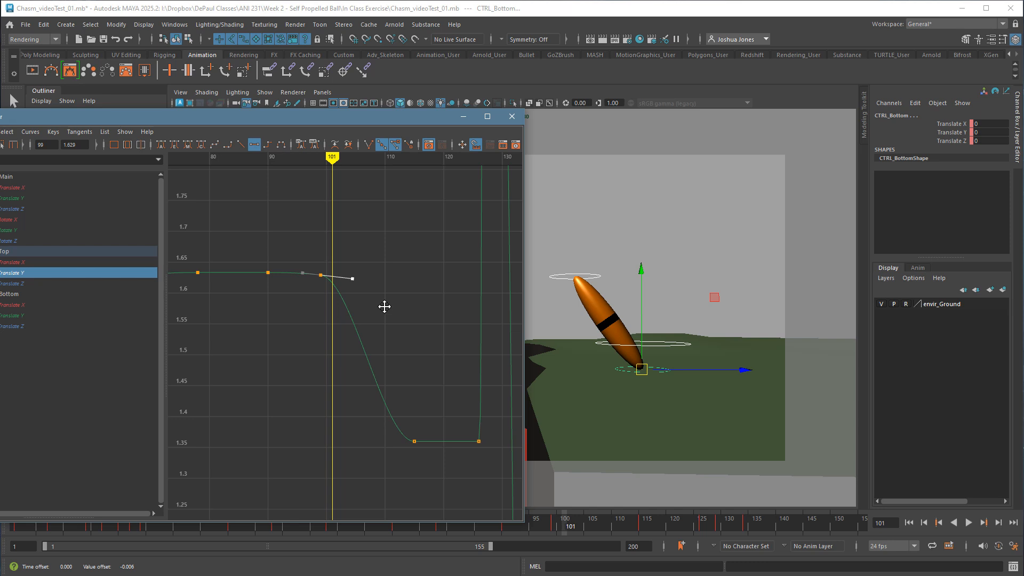
{"action": "left_click", "coordinate": [382, 307]}
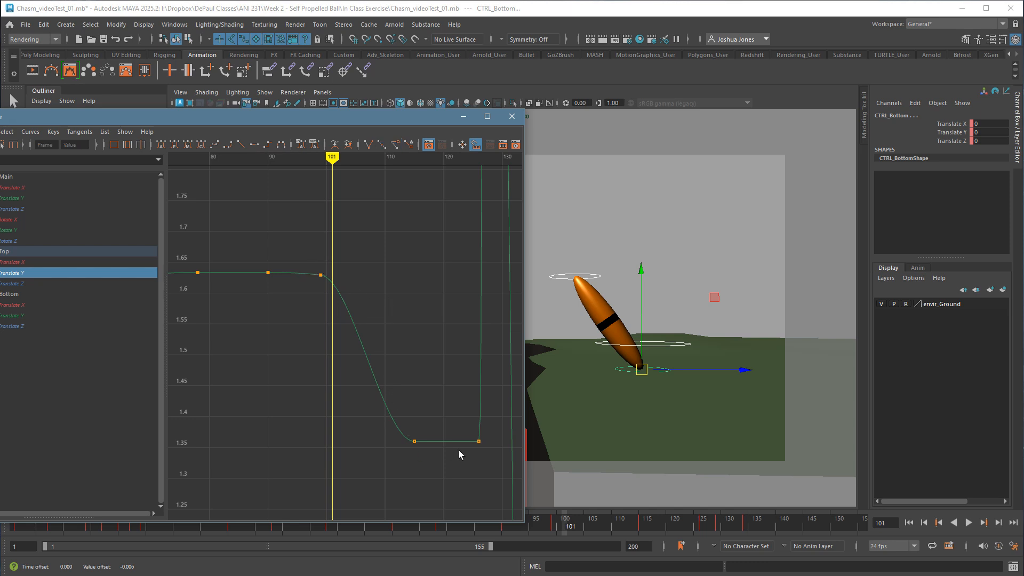
Lower the outgoing tangent handle of the Translate Y key at frame 115 by 0.007 to give the second hold a slight dip.
{"action": "middle_click_drag", "start_coordinate": [459, 450], "coordinate": [423, 449], "text": "alt"}
{"action": "left_click_drag", "start_coordinate": [367, 417], "coordinate": [415, 472]}
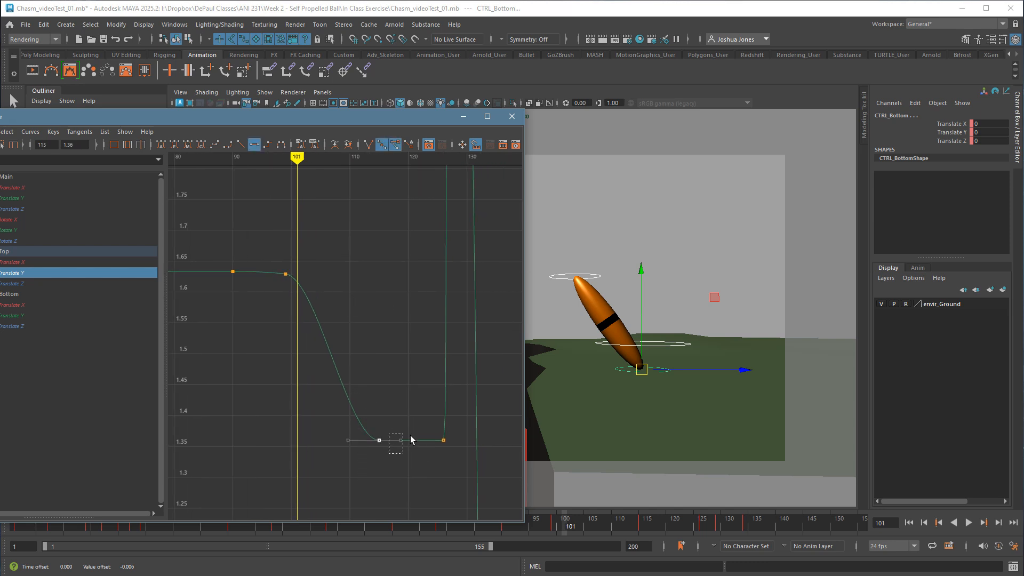
{"action": "middle_click_drag", "start_coordinate": [411, 440], "coordinate": [423, 432]}
{"action": "left_click", "coordinate": [414, 466]}
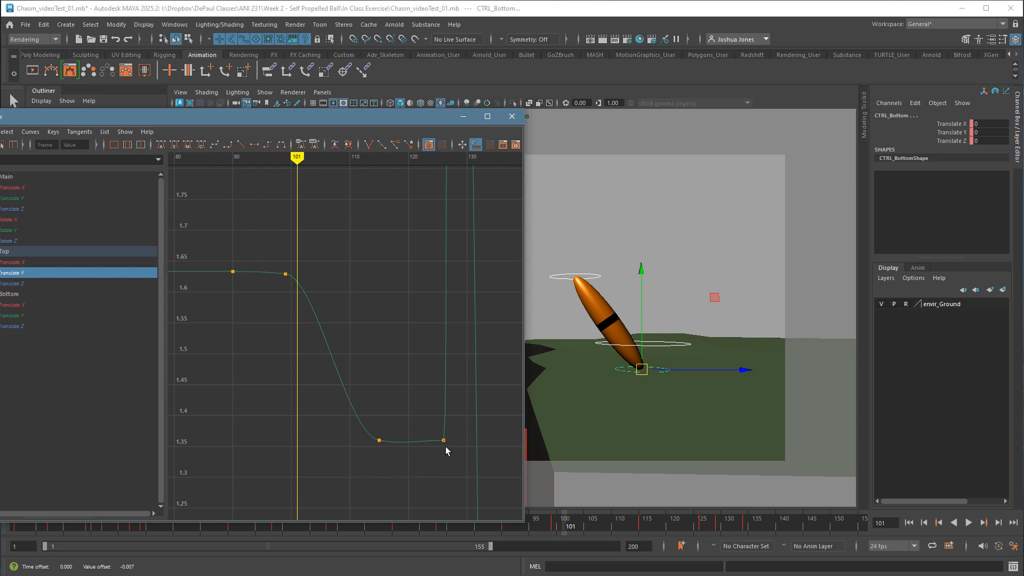
Play and scrub the animation through frames 112 to 137 to check the second hold and the return to a ball, stopping at frame 134.
{"action": "key", "text": "alt+v"}
{"action": "mouse_move", "coordinate": [693, 529]}
{"action": "left_mouse_down"}
{"action": "mouse_move", "coordinate": [555, 531]}
{"action": "mouse_move", "coordinate": [721, 531]}
{"action": "mouse_move", "coordinate": [578, 530]}
{"action": "mouse_move", "coordinate": [690, 540]}
{"action": "mouse_move", "coordinate": [748, 529]}
{"action": "mouse_move", "coordinate": [631, 531]}
{"action": "left_mouse_up"}
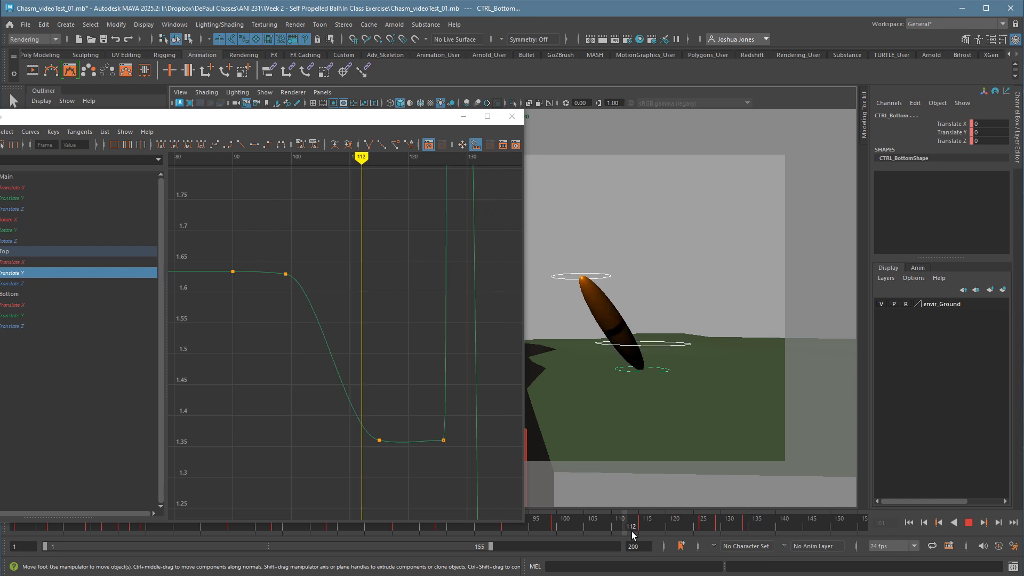
{"action": "left_click", "coordinate": [414, 405]}
{"action": "key", "text": "a"}
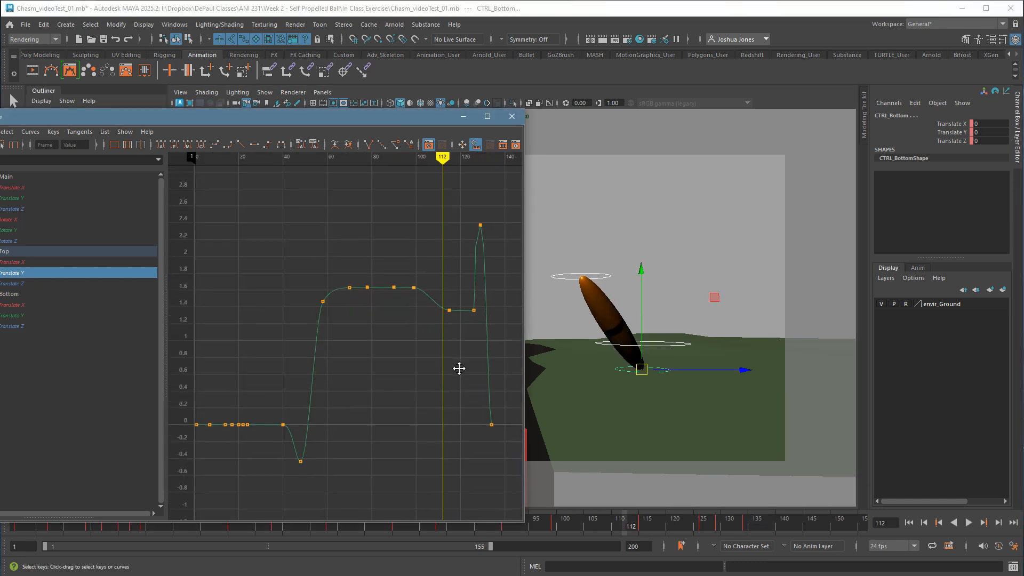
{"action": "middle_click_drag", "start_coordinate": [459, 366], "coordinate": [315, 373], "text": "alt"}
{"action": "left_click_drag", "start_coordinate": [650, 526], "coordinate": [767, 525]}
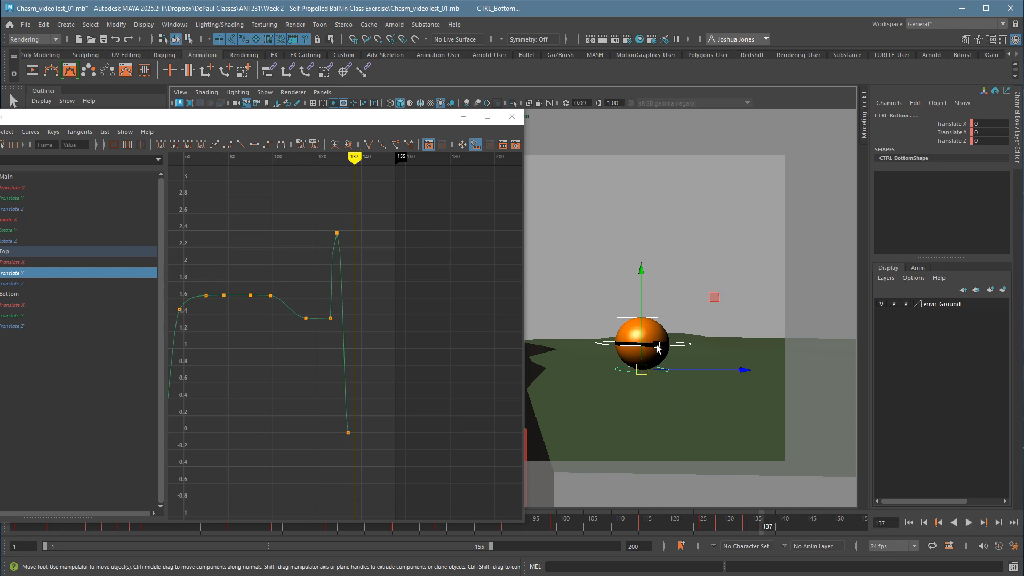
{"action": "left_click_drag", "start_coordinate": [750, 529], "coordinate": [751, 503]}
{"action": "left_click", "coordinate": [605, 275]}
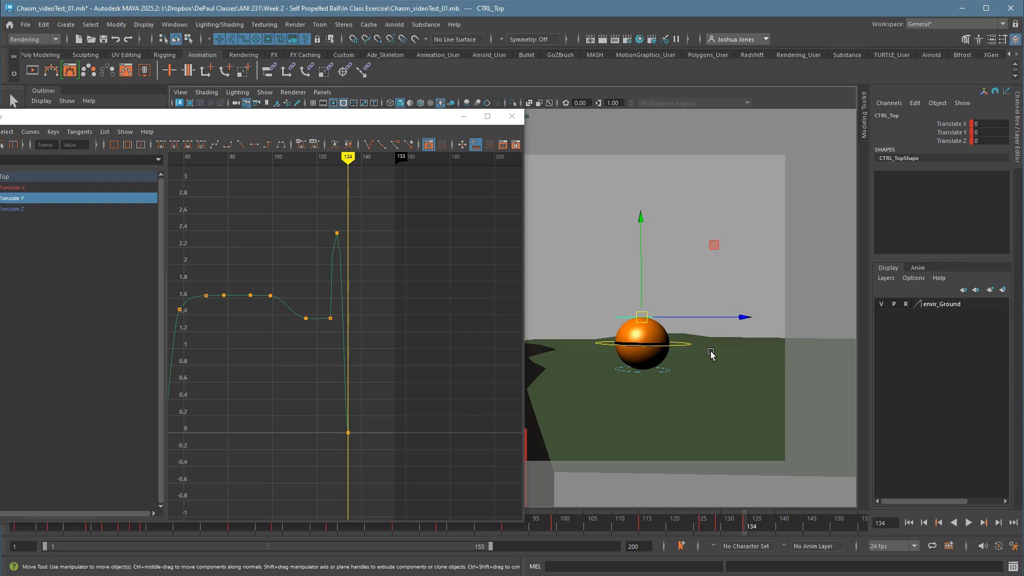
{"action": "left_click", "coordinate": [420, 334]}
Close the Graph Editor and play the full animation from the first frame in the camera view.
{"action": "left_click", "coordinate": [512, 117]}
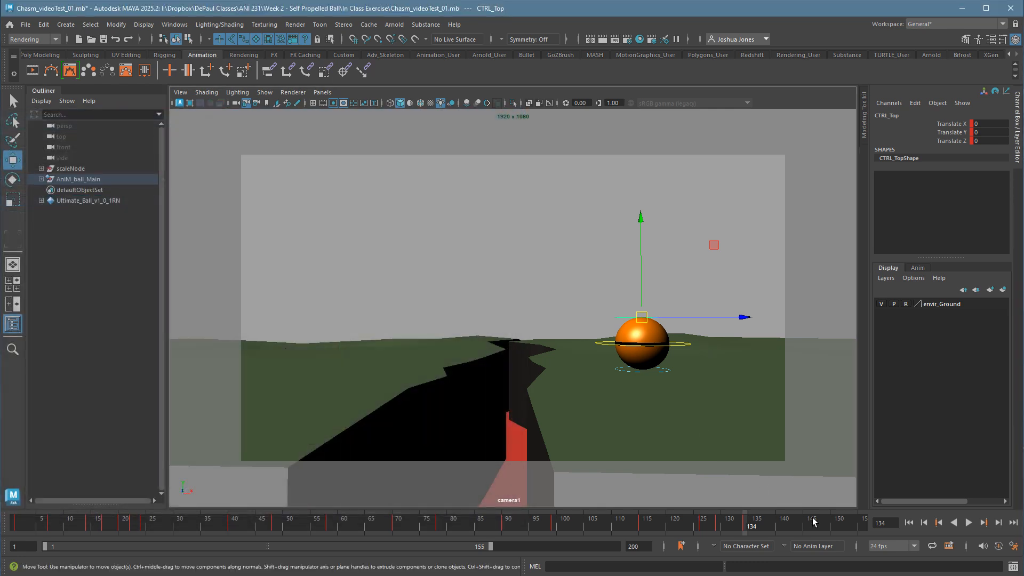
{"action": "left_click", "coordinate": [909, 524]}
{"action": "left_click", "coordinate": [968, 524]}
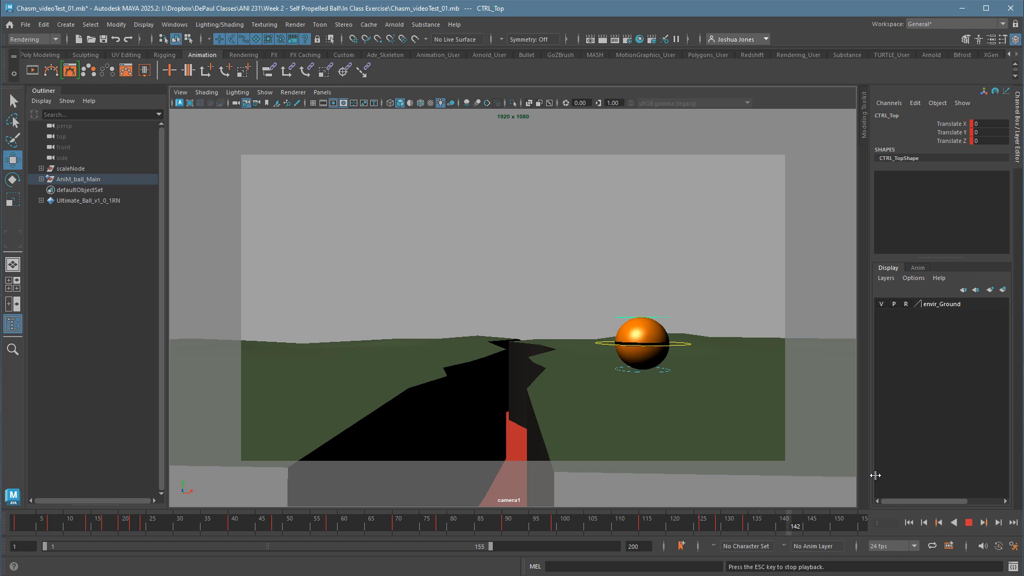
{"action": "left_click", "coordinate": [969, 525]}
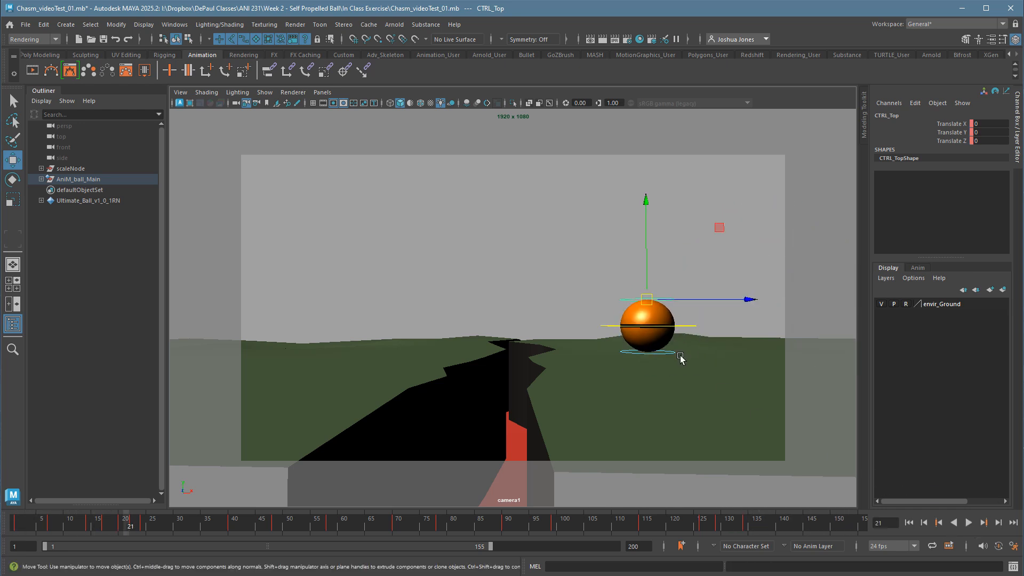
Select all of the ball's controls and replay the animation from the start to judge the overall performance.
{"action": "left_click_drag", "start_coordinate": [555, 268], "coordinate": [797, 430]}
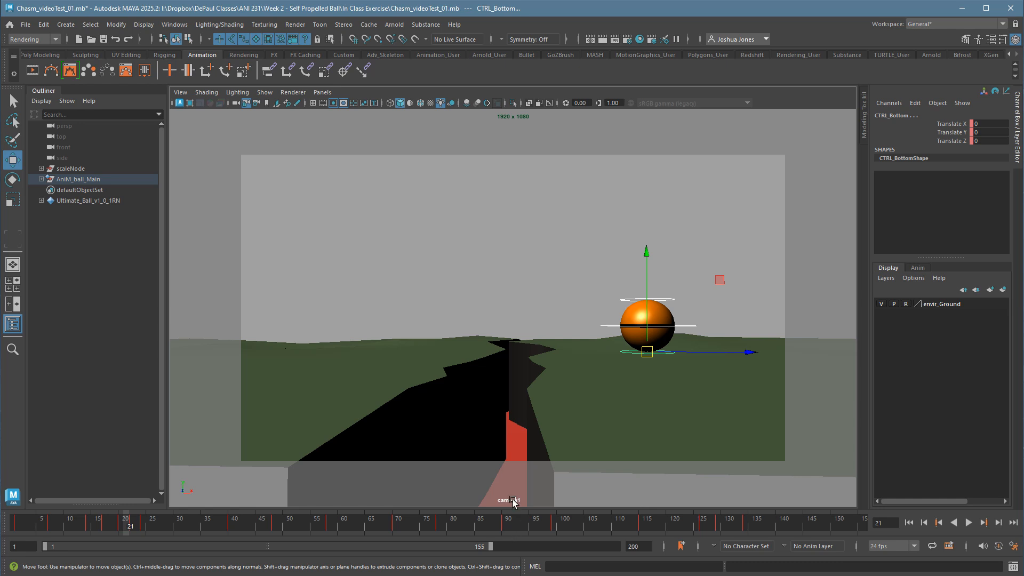
{"action": "left_click", "coordinate": [909, 523]}
{"action": "left_click", "coordinate": [969, 524]}
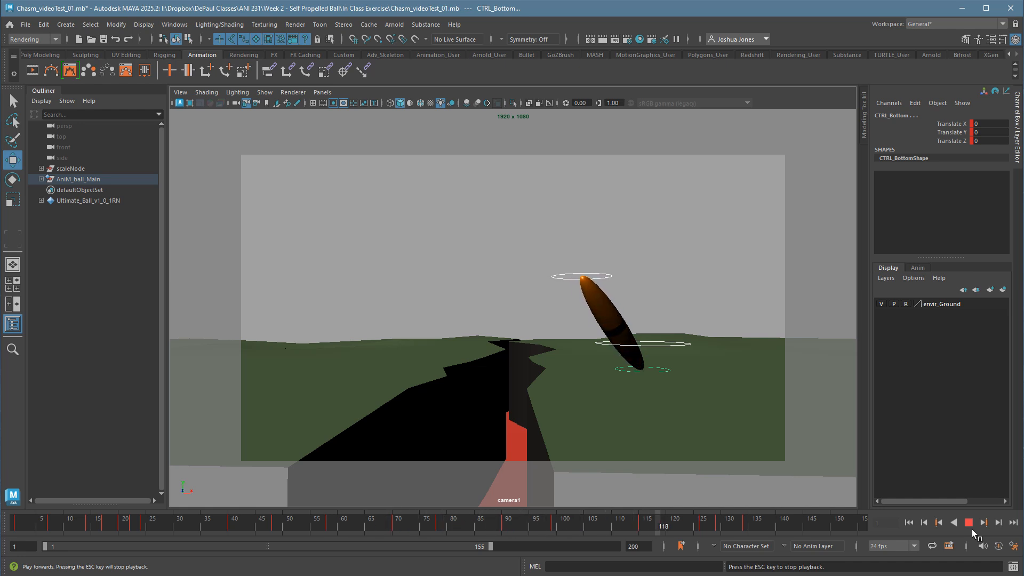
{"action": "left_click", "coordinate": [971, 528]}
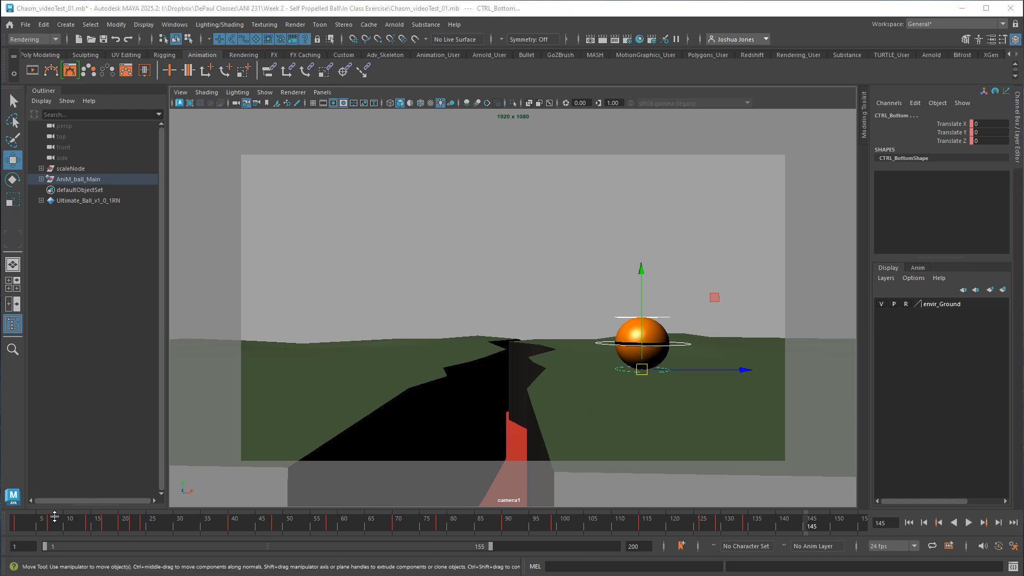
At frame 8, try moving CTRL_Top and CTRL_Bottom to deform the ball in mid-air, undoing each move.
{"action": "mouse_move", "coordinate": [51, 530]}
{"action": "left_mouse_down"}
{"action": "mouse_move", "coordinate": [22, 530]}
{"action": "mouse_move", "coordinate": [58, 529]}
{"action": "left_mouse_up"}
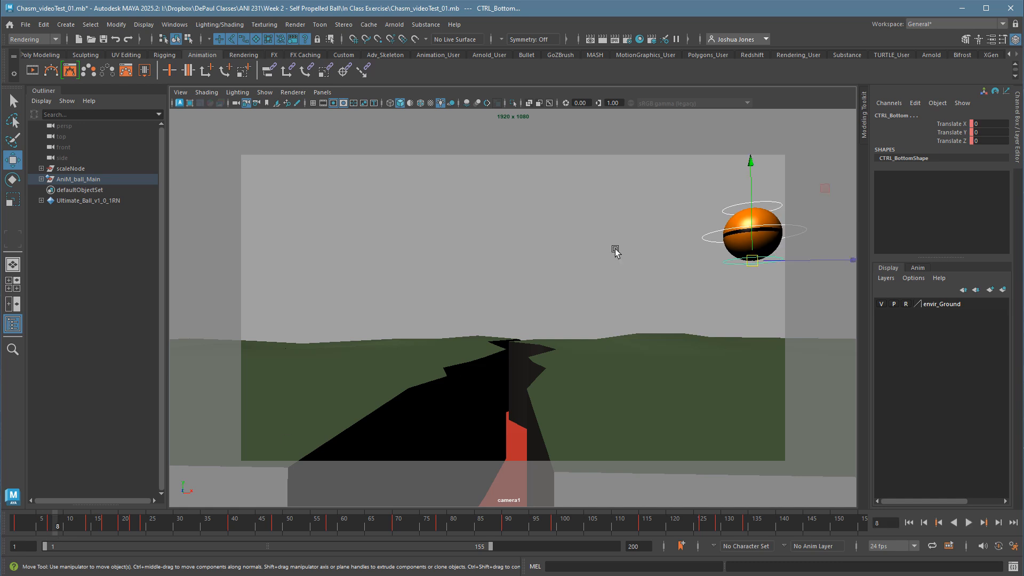
{"action": "left_click", "coordinate": [743, 209]}
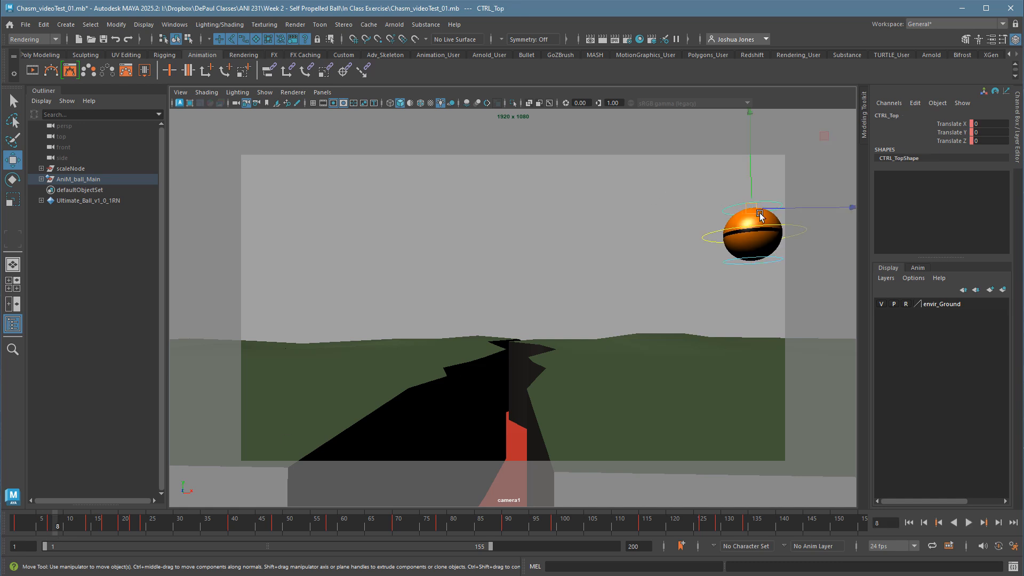
{"action": "mouse_move", "coordinate": [759, 213]}
{"action": "left_mouse_down"}
{"action": "mouse_move", "coordinate": [758, 235]}
{"action": "mouse_move", "coordinate": [753, 217]}
{"action": "left_mouse_up"}
{"action": "key", "text": "ctrl+z"}
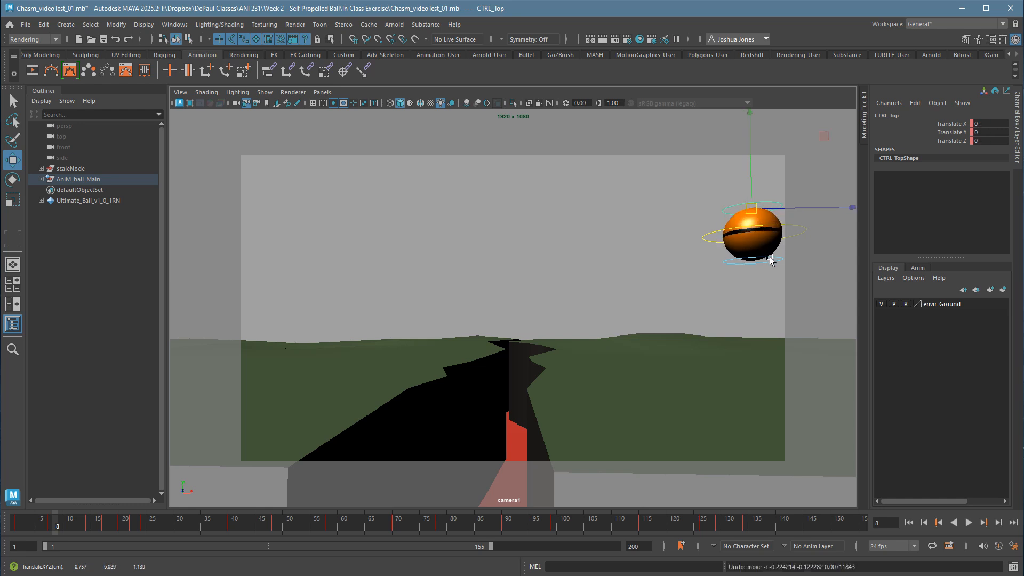
{"action": "left_click", "coordinate": [770, 260]}
{"action": "left_click", "coordinate": [772, 260]}
{"action": "left_click_drag", "start_coordinate": [773, 261], "coordinate": [760, 251]}
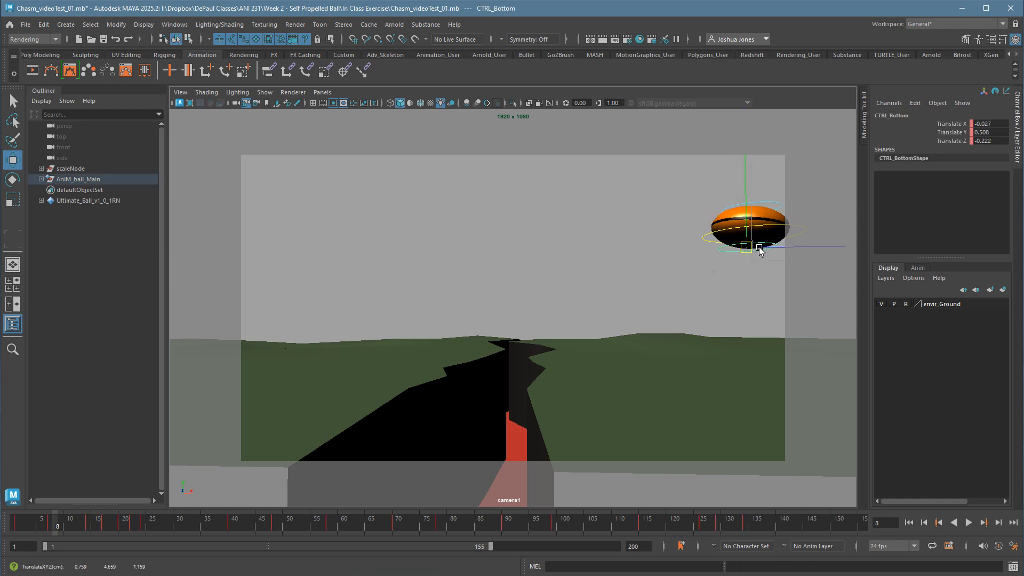
{"action": "key", "text": "ctrl+z"}
Identify the ball's main, top and bottom controls at frame 8 by selecting them, ending on CTRL_Top.
{"action": "left_click", "coordinate": [754, 206]}
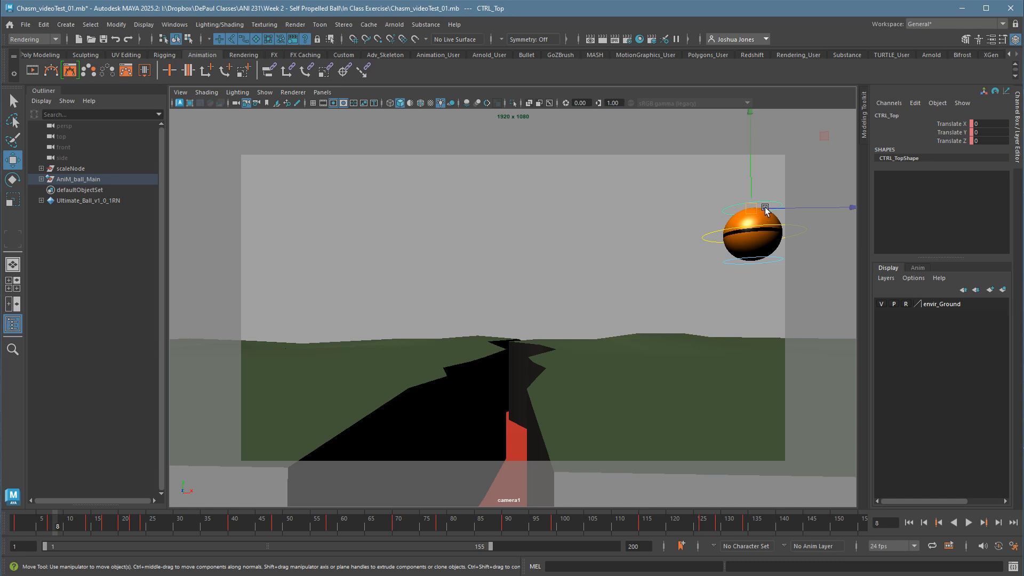
{"action": "left_click_drag", "start_coordinate": [709, 171], "coordinate": [789, 295]}
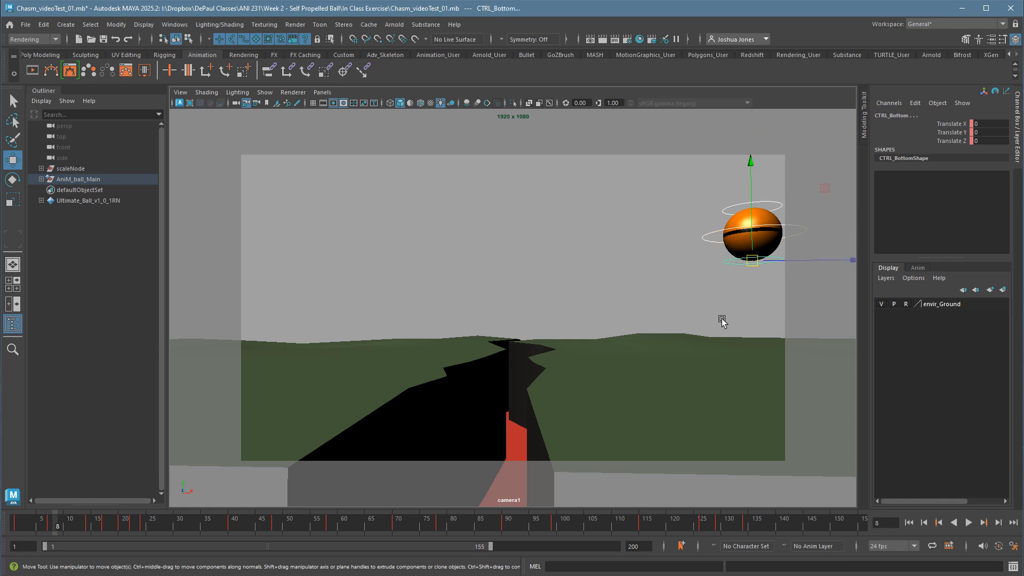
{"action": "left_click", "coordinate": [740, 219]}
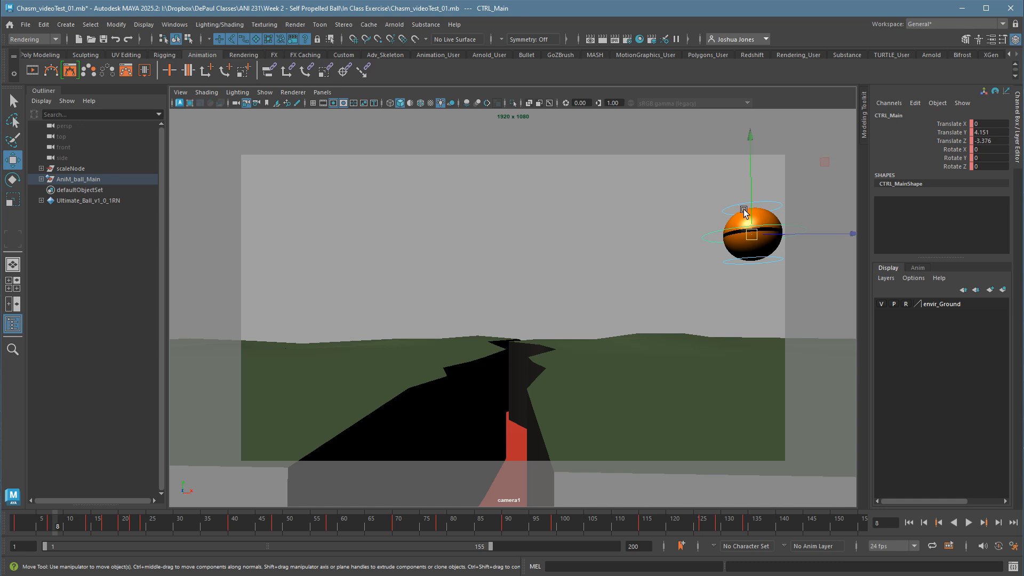
{"action": "left_click", "coordinate": [745, 212]}
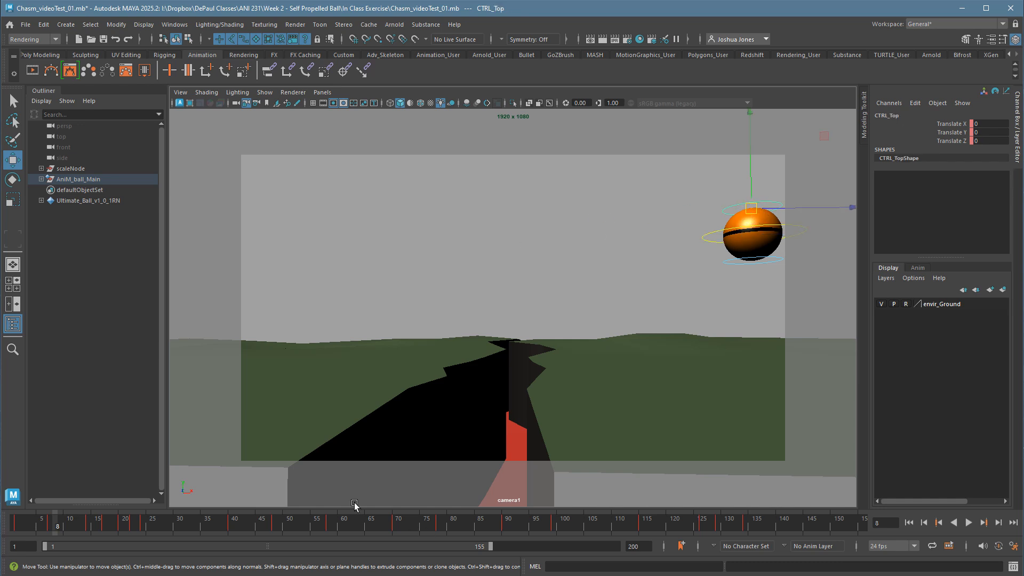
Turn on Auto Key and return the timeline to frame 1.
{"action": "left_click", "coordinate": [999, 549]}
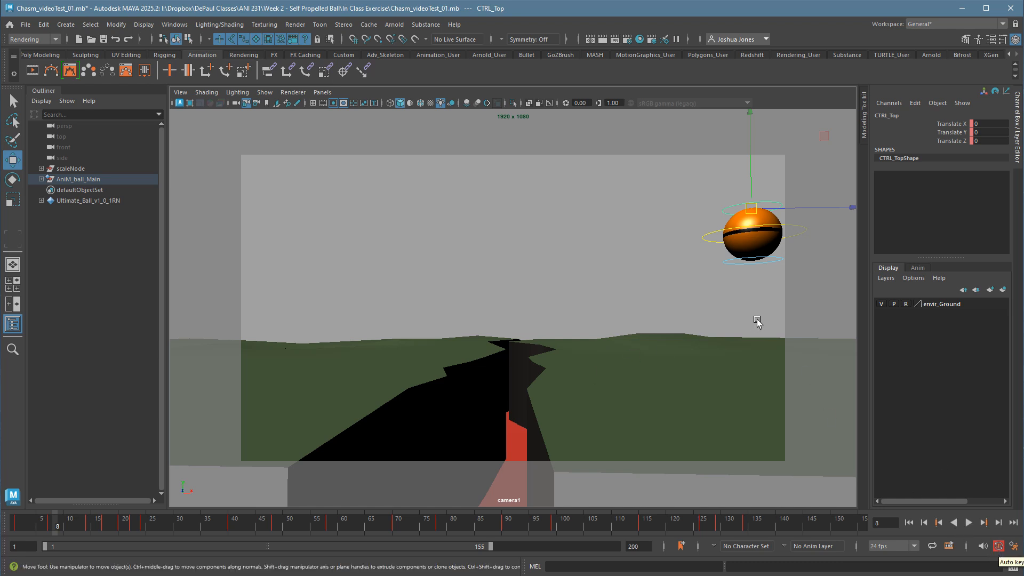
{"action": "left_click", "coordinate": [25, 531]}
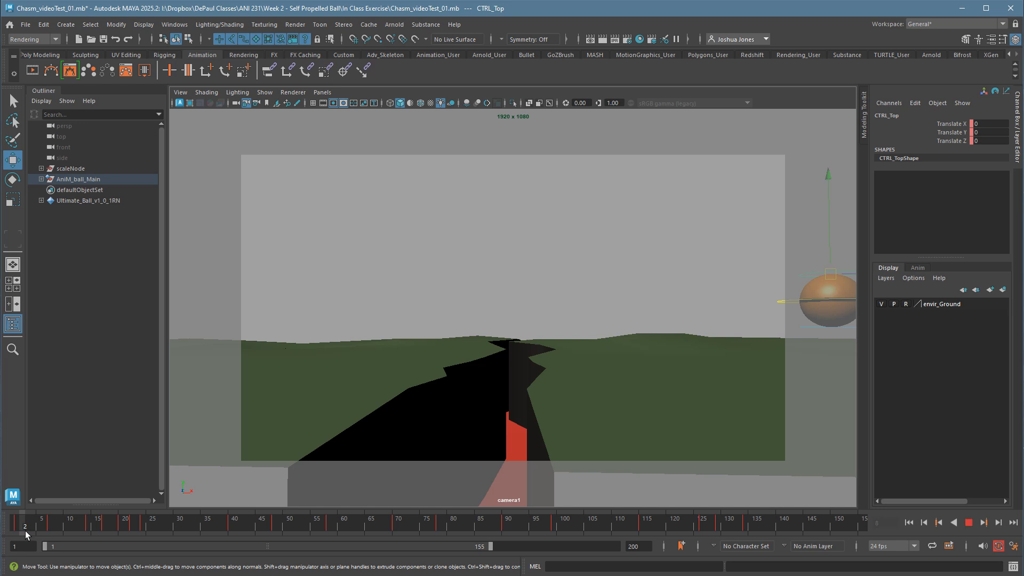
{"action": "left_click", "coordinate": [21, 530]}
Save the scene under the new name Chasm_videoTest_02_keysDone.mb in the same folder.
{"action": "left_click", "coordinate": [26, 23]}
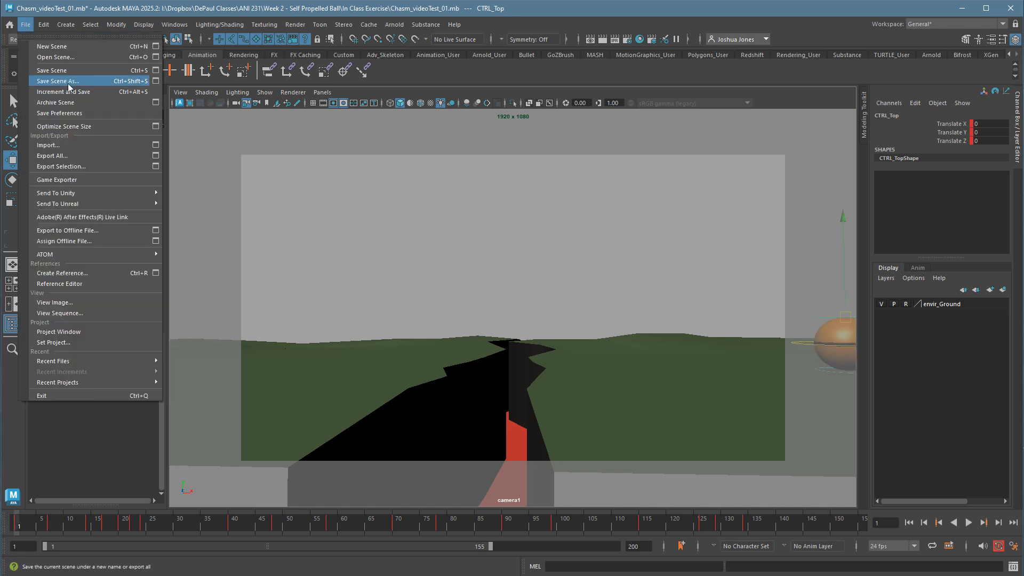
{"action": "left_click", "coordinate": [69, 83]}
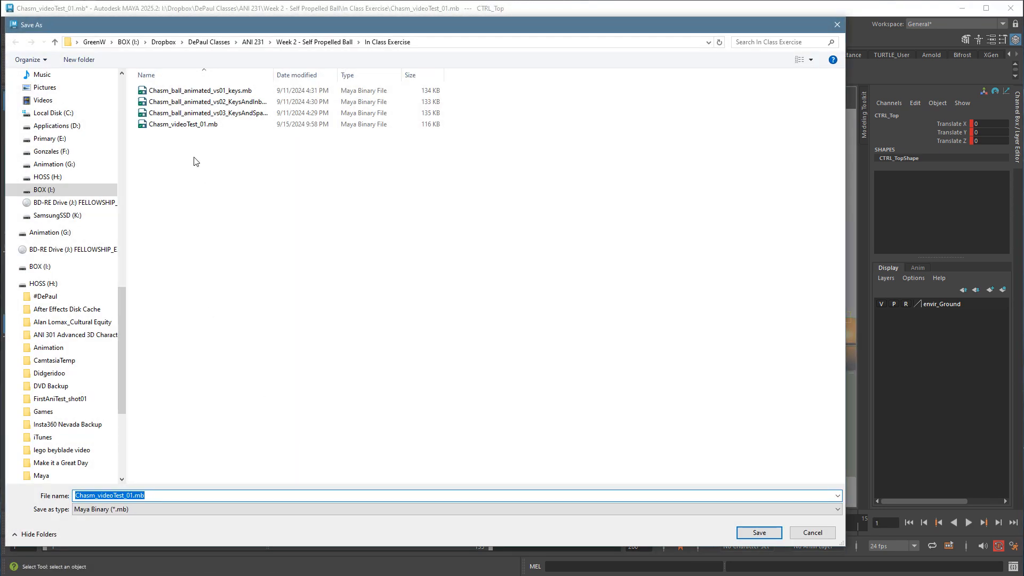
{"action": "left_click", "coordinate": [190, 125]}
{"action": "left_click", "coordinate": [137, 497]}
{"action": "key", "text": "BackSpace"}
{"action": "type", "text": "2_keysDone"}
{"action": "key", "text": "Return"}
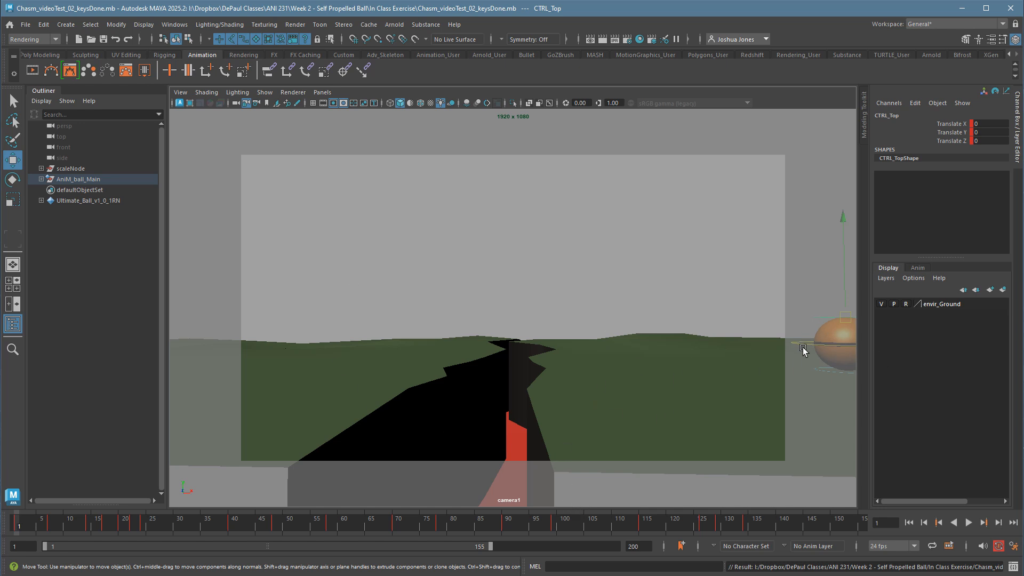
At frame 2, stretch the ball along its takeoff path by moving CTRL_Top to about -0.056, 0.624, -0.743, and key its translation.
{"action": "left_click", "coordinate": [774, 318]}
{"action": "left_click", "coordinate": [827, 319]}
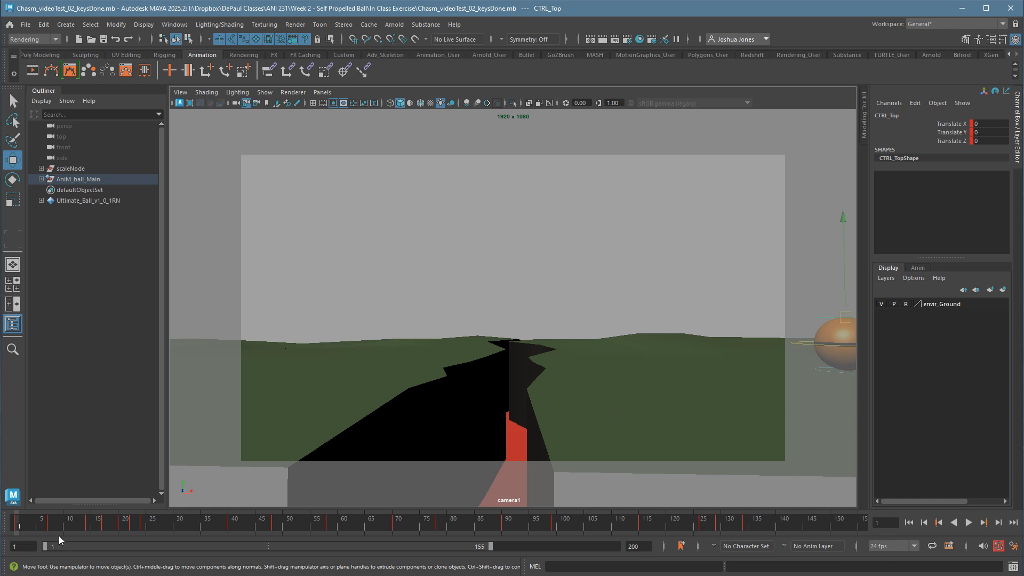
{"action": "key", "text": "alt+period"}
{"action": "key", "text": "alt+period"}
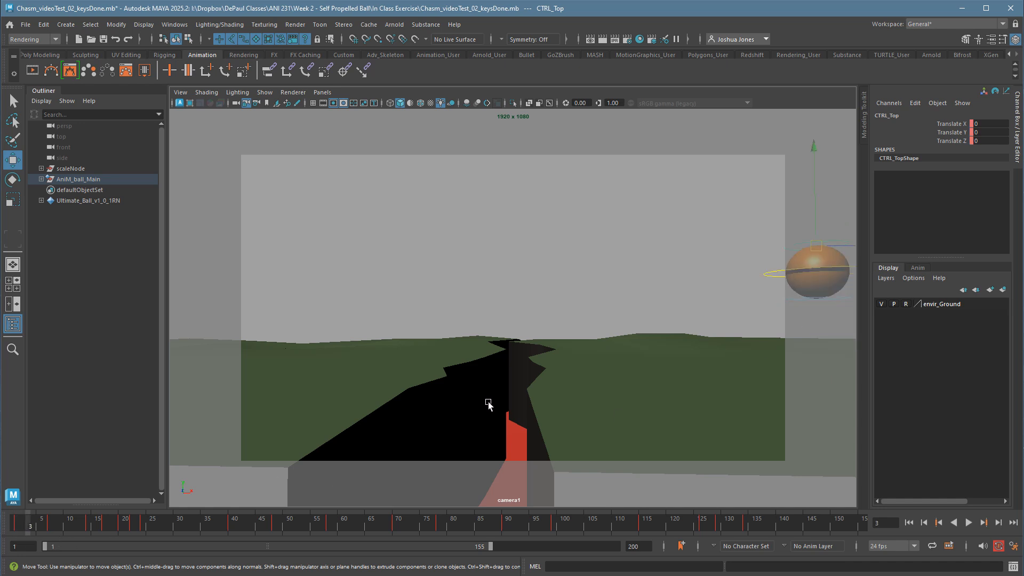
{"action": "left_click_drag", "start_coordinate": [24, 531], "coordinate": [53, 533]}
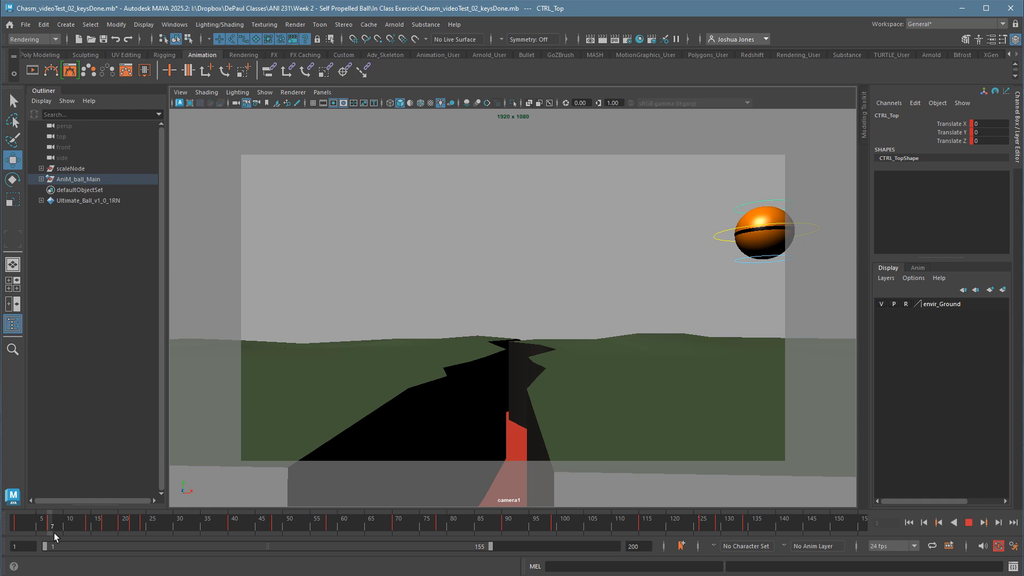
{"action": "left_click_drag", "start_coordinate": [53, 533], "coordinate": [40, 532]}
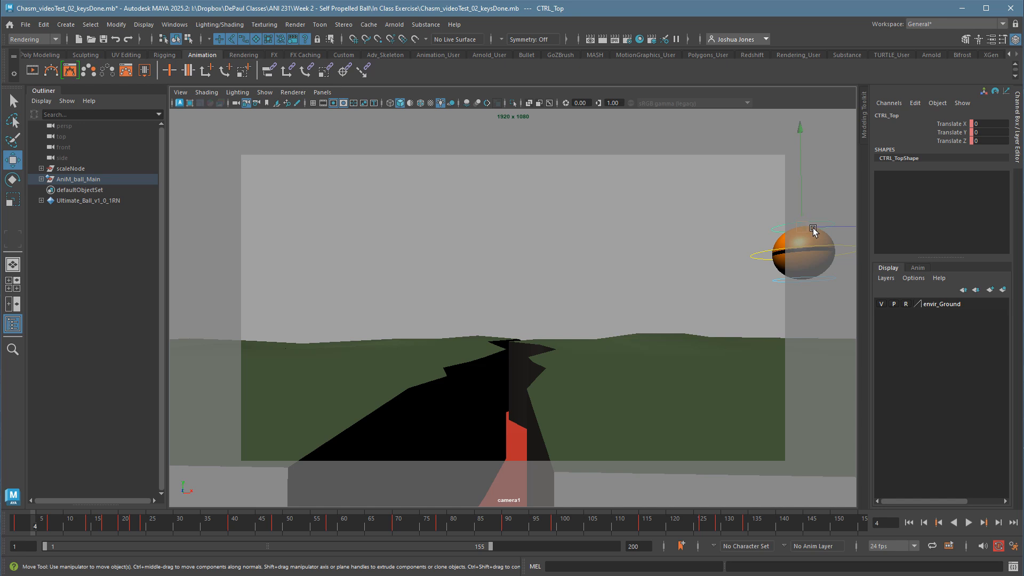
{"action": "key", "text": "alt+comma"}
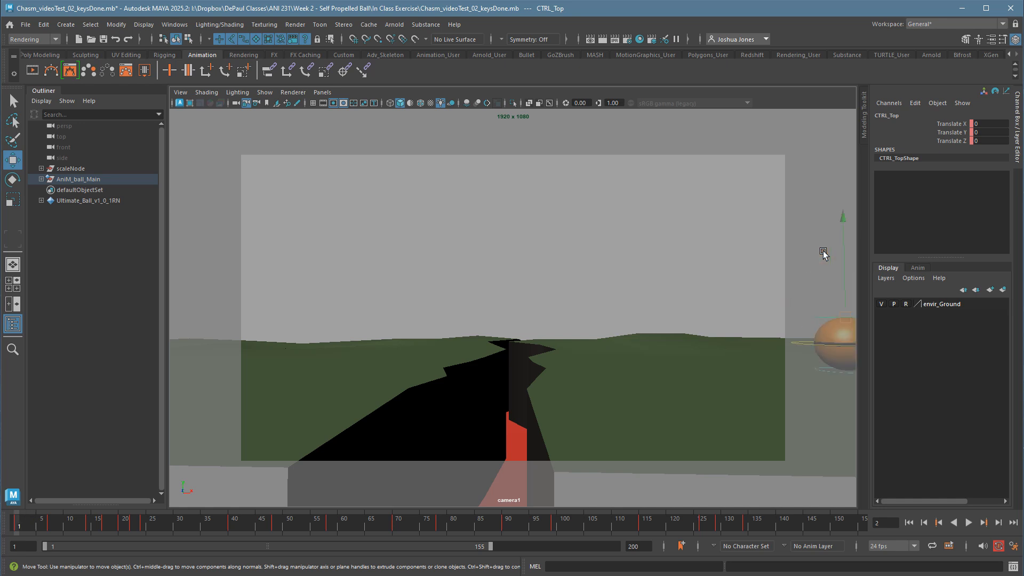
{"action": "key", "text": "alt+period"}
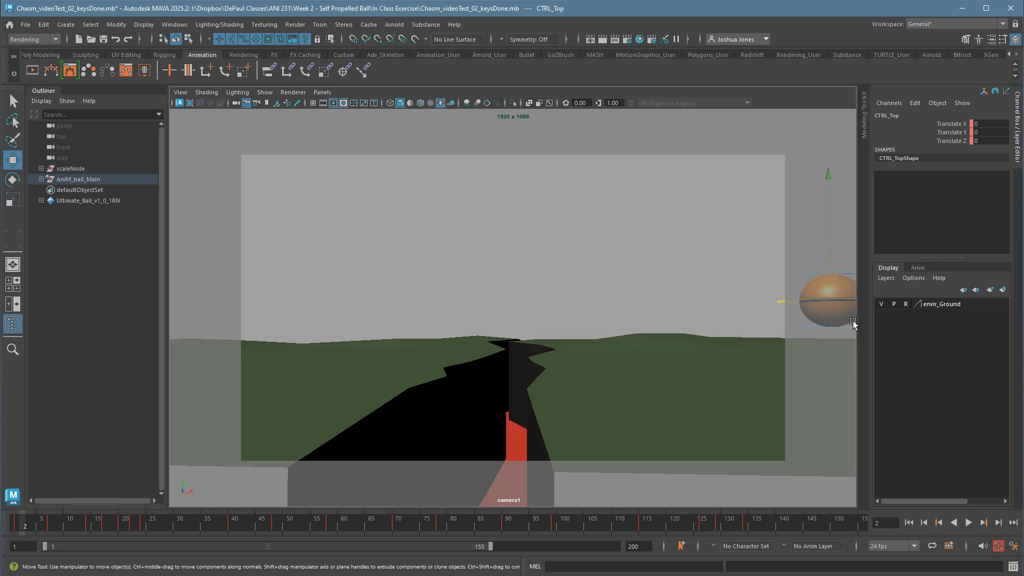
{"action": "left_click_drag", "start_coordinate": [834, 274], "coordinate": [820, 263]}
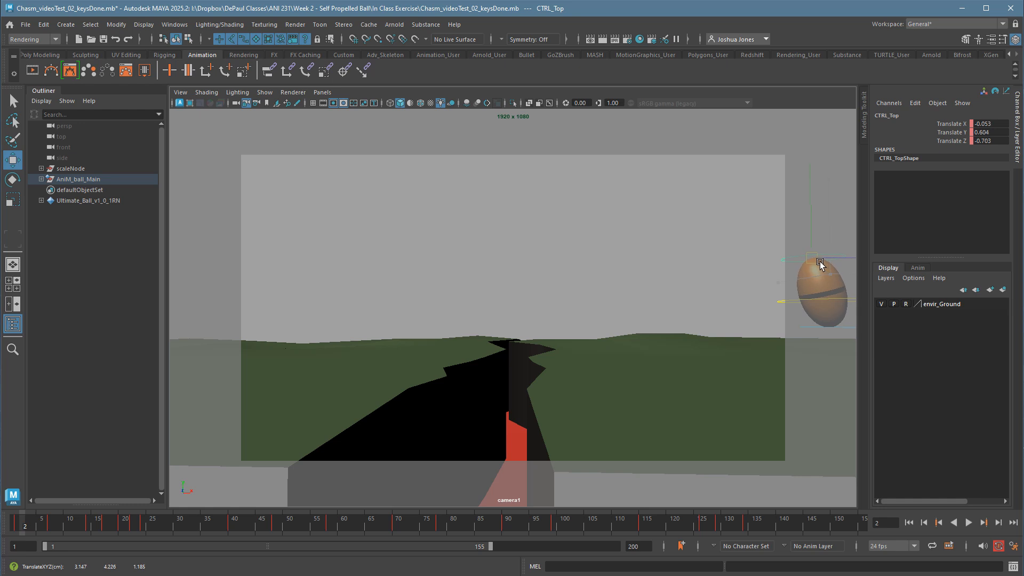
{"action": "key", "text": "shift+w"}
Step back and forth through frames 1 to 7 to examine how the takeoff stretch eases out as the ball rises.
{"action": "key", "text": "alt+comma"}
{"action": "key", "text": "alt+period"}
{"action": "key", "text": "alt+comma"}
{"action": "key", "text": "alt+period"}
{"action": "key", "text": "alt+comma"}
{"action": "key", "text": "alt+period"}
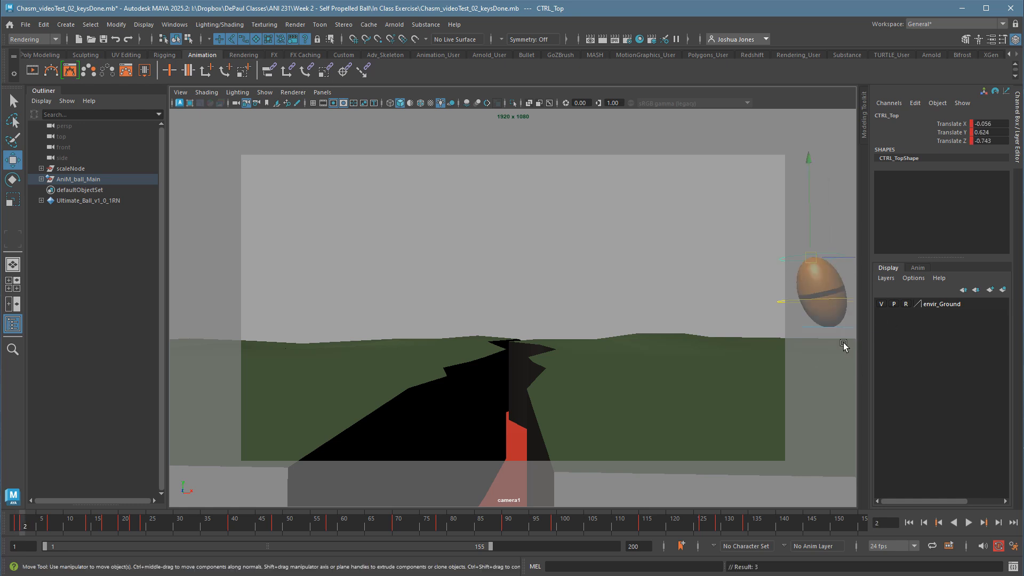
{"action": "key", "text": "alt+period"}
{"action": "key", "text": "alt+period"}
{"action": "key", "text": "alt+period"}
{"action": "key", "text": "alt+period"}
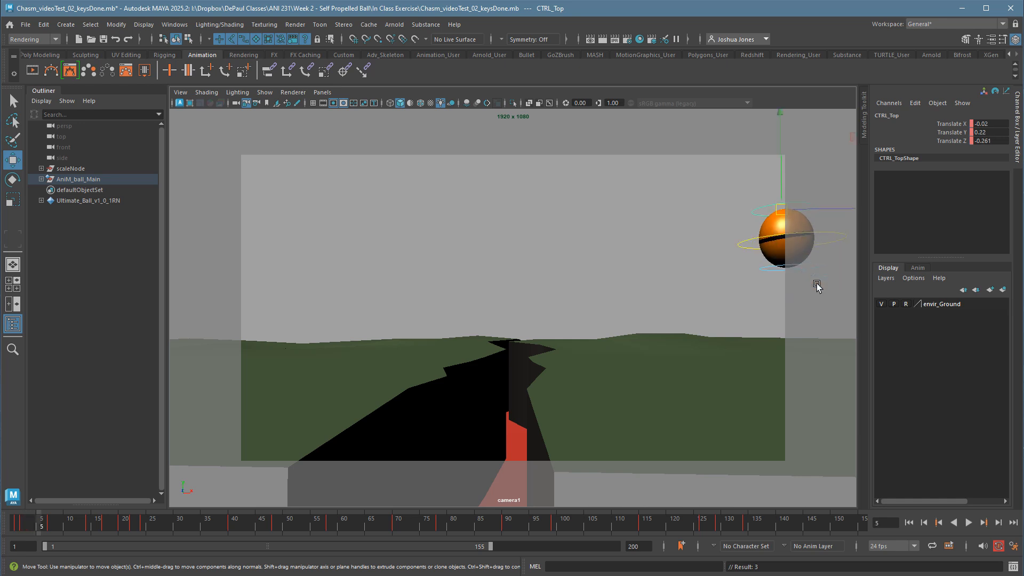
{"action": "key", "text": "alt+period"}
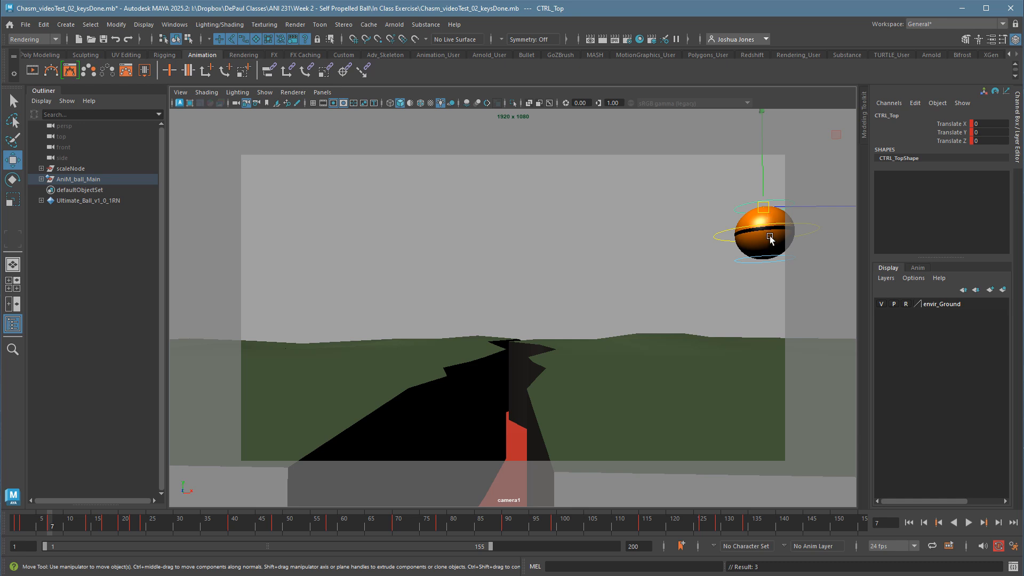
{"action": "key", "text": "alt+comma"}
{"action": "key", "text": "alt+comma"}
{"action": "key", "text": "alt+comma"}
{"action": "key", "text": "alt+comma"}
{"action": "key", "text": "alt+comma"}
{"action": "key", "text": "alt+comma"}
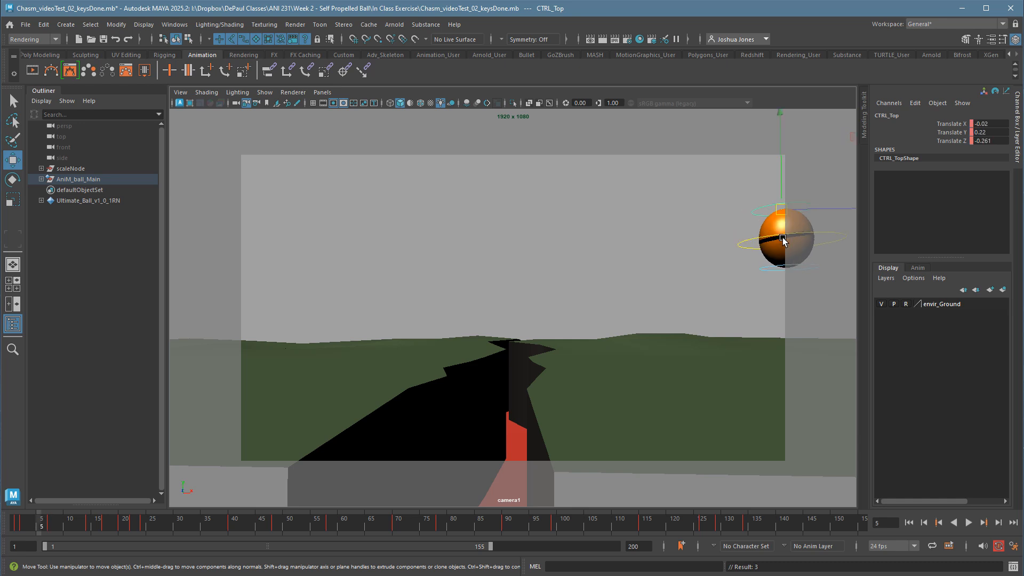
{"action": "key", "text": "alt+period"}
{"action": "key", "text": "alt+period"}
{"action": "key", "text": "alt+period"}
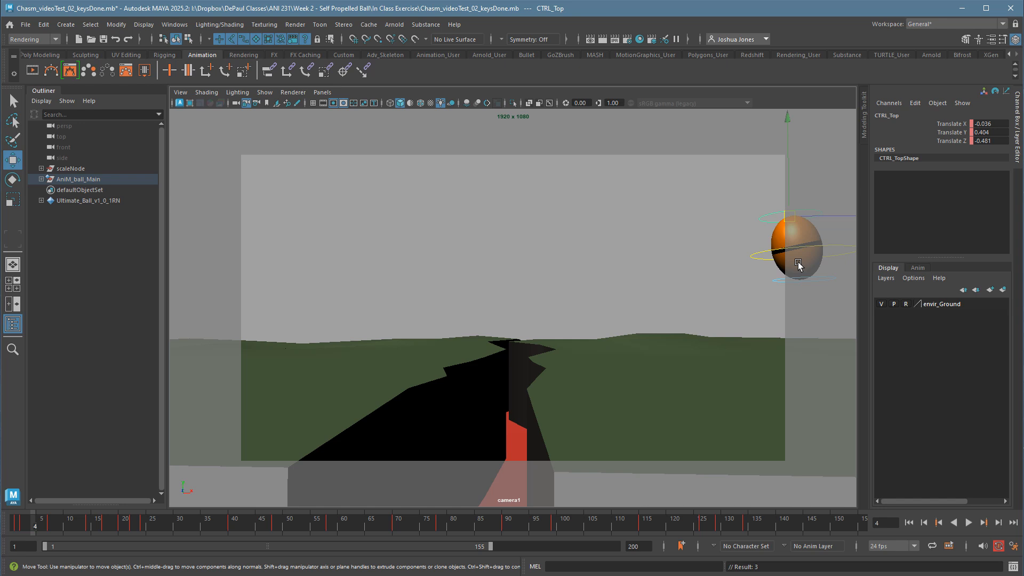
{"action": "key", "text": "alt+period"}
{"action": "key", "text": "alt+period"}
{"action": "key", "text": "alt+period"}
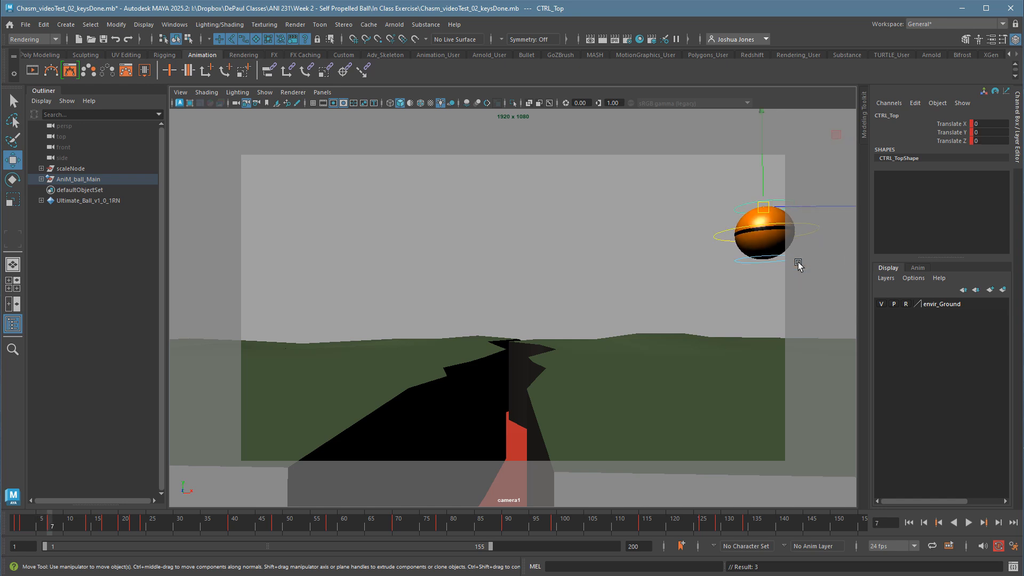
{"action": "key", "text": "alt+comma"}
{"action": "key", "text": "alt+comma"}
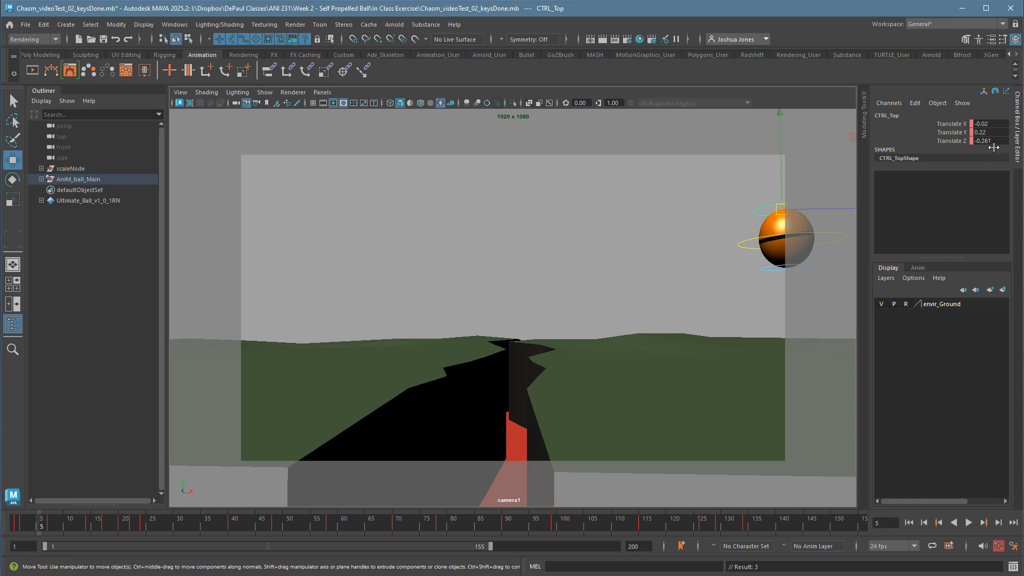
Try zeroing CTRL_Top's X, Y and Z translation at frame 5, and delete the key this sets.
{"action": "left_click_drag", "start_coordinate": [993, 141], "coordinate": [993, 128]}
{"action": "type", "text": "0"}
{"action": "key", "text": "Return"}
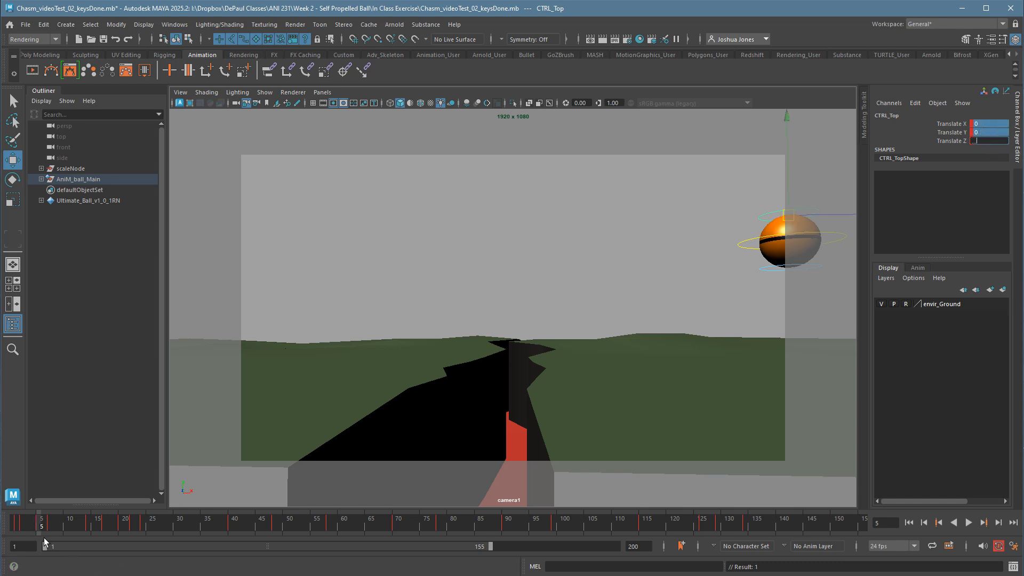
{"action": "key", "text": "alt+shift+v"}
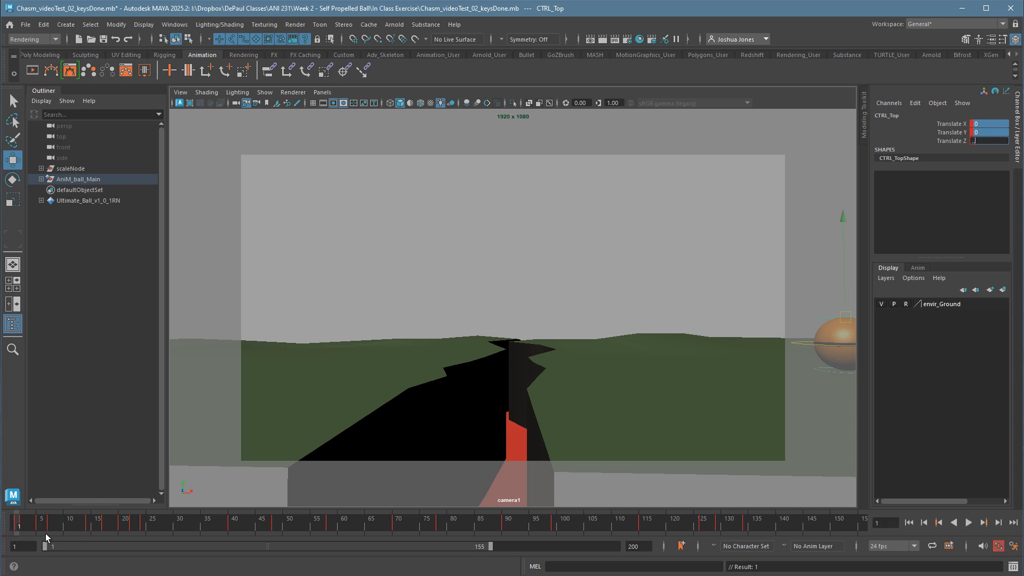
{"action": "left_click", "coordinate": [44, 529]}
{"action": "right_click", "coordinate": [44, 529]}
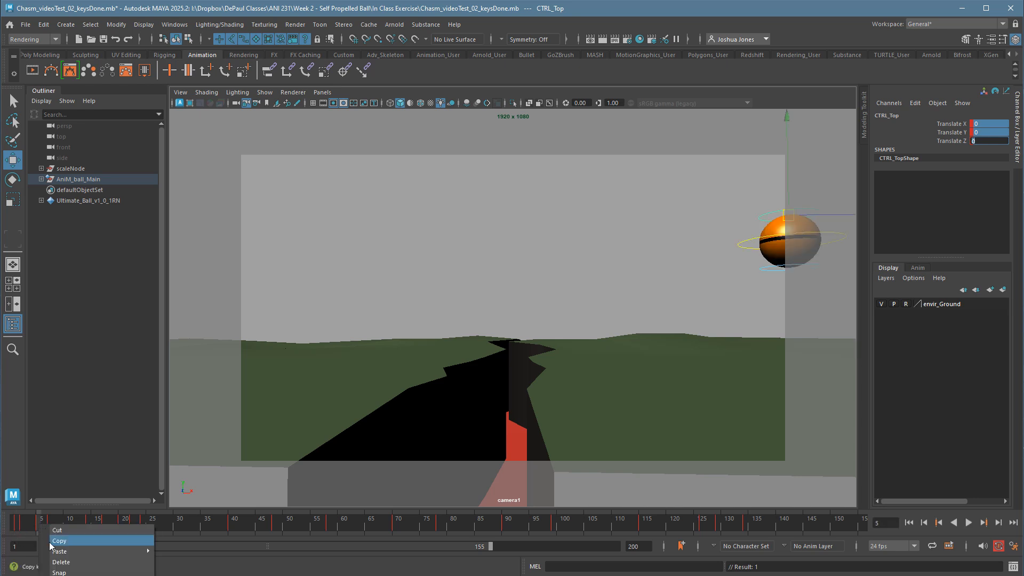
{"action": "left_click", "coordinate": [57, 563]}
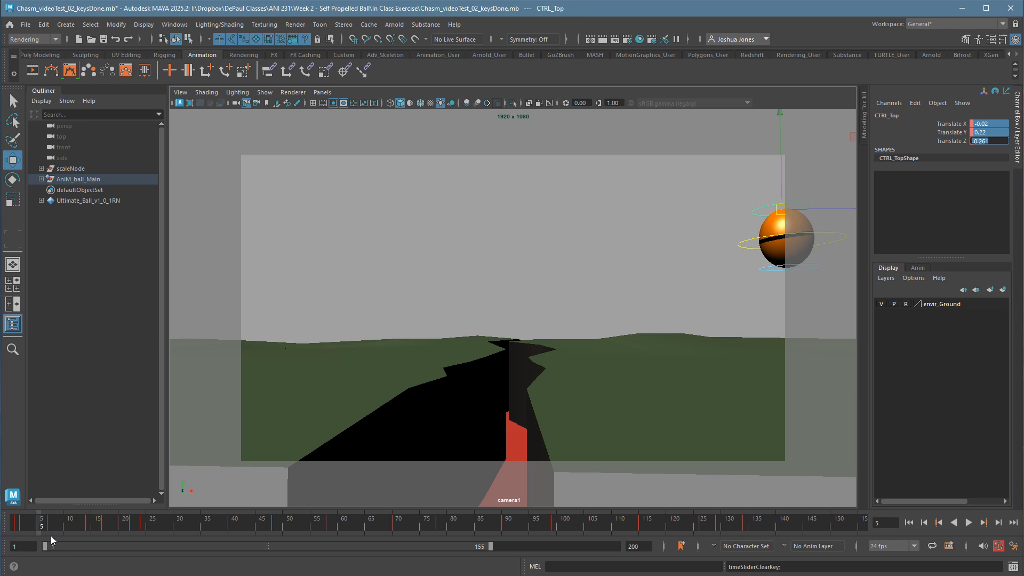
Examine the frames around the first landing, between frames 11 and 15, to locate the last airborne frame before ground contact.
{"action": "left_click_drag", "start_coordinate": [37, 527], "coordinate": [89, 530]}
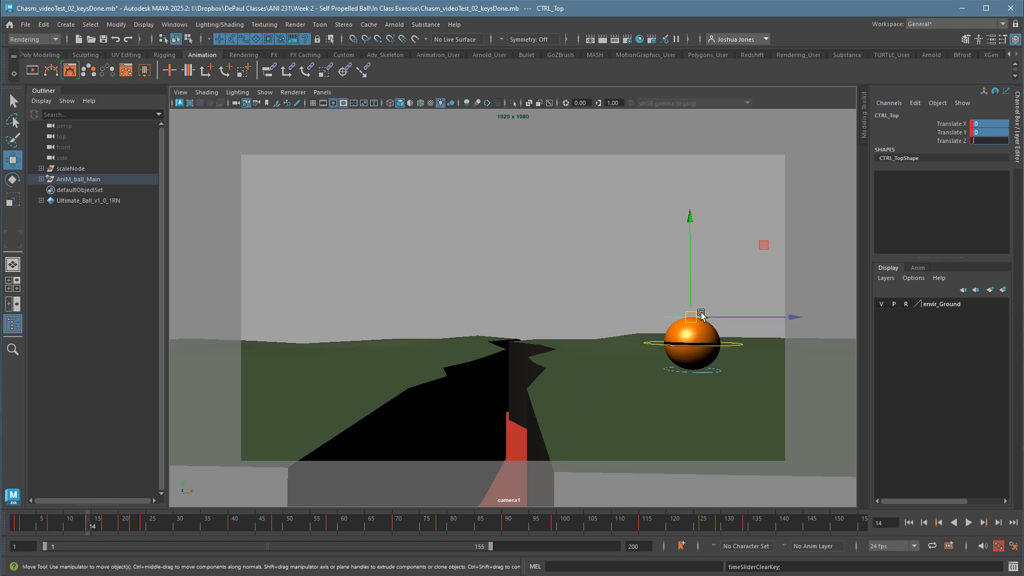
{"action": "left_click", "coordinate": [101, 524]}
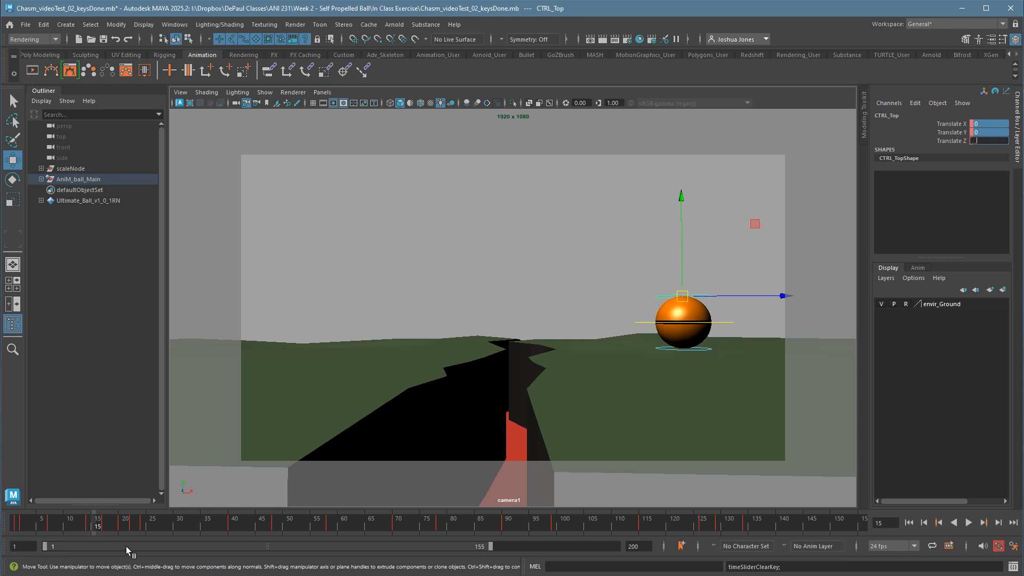
{"action": "left_click_drag", "start_coordinate": [107, 530], "coordinate": [87, 533]}
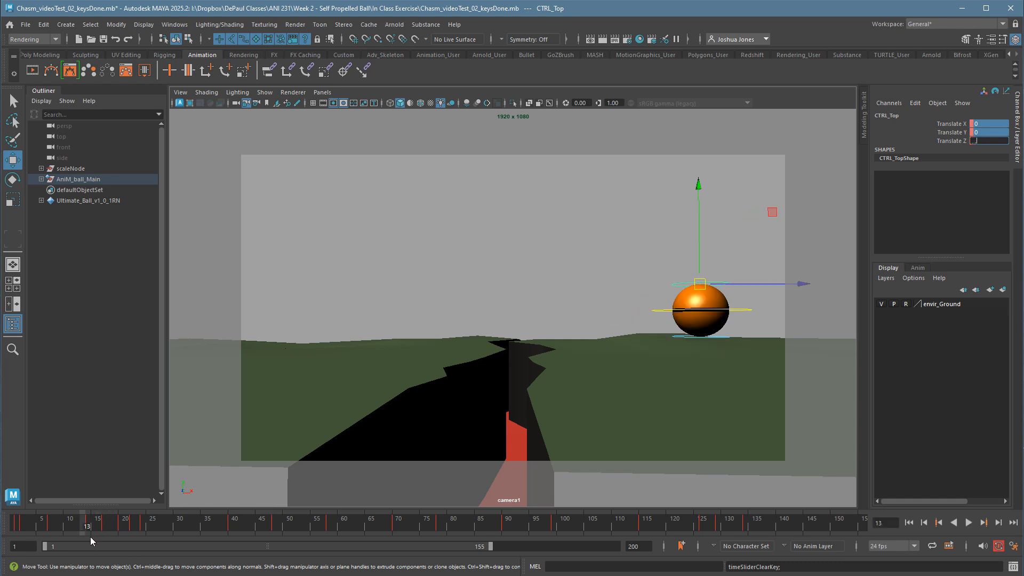
{"action": "left_click", "coordinate": [537, 254]}
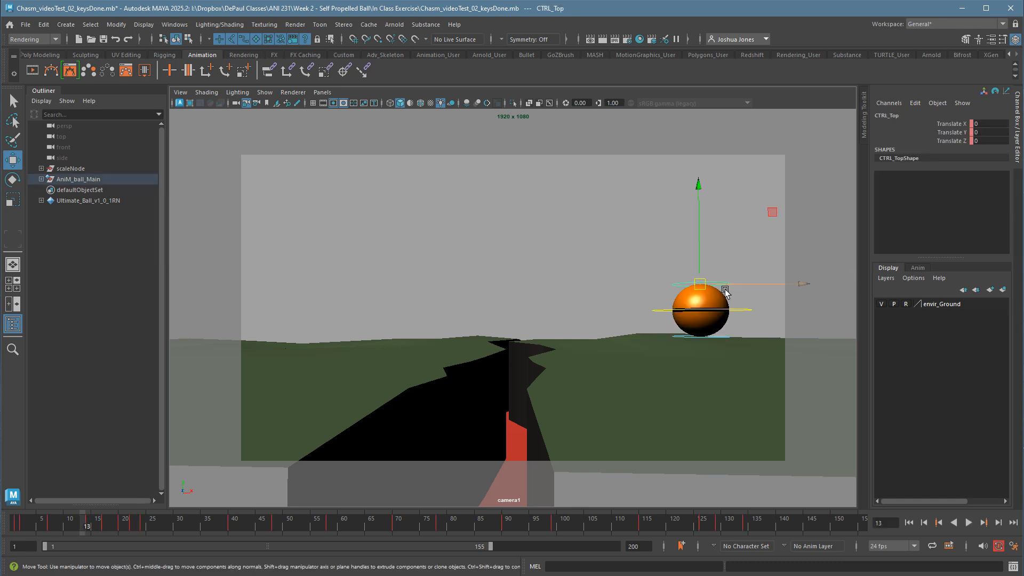
{"action": "left_click", "coordinate": [726, 284]}
{"action": "key", "text": "alt+comma"}
{"action": "key", "text": "alt+period"}
{"action": "key", "text": "alt+comma"}
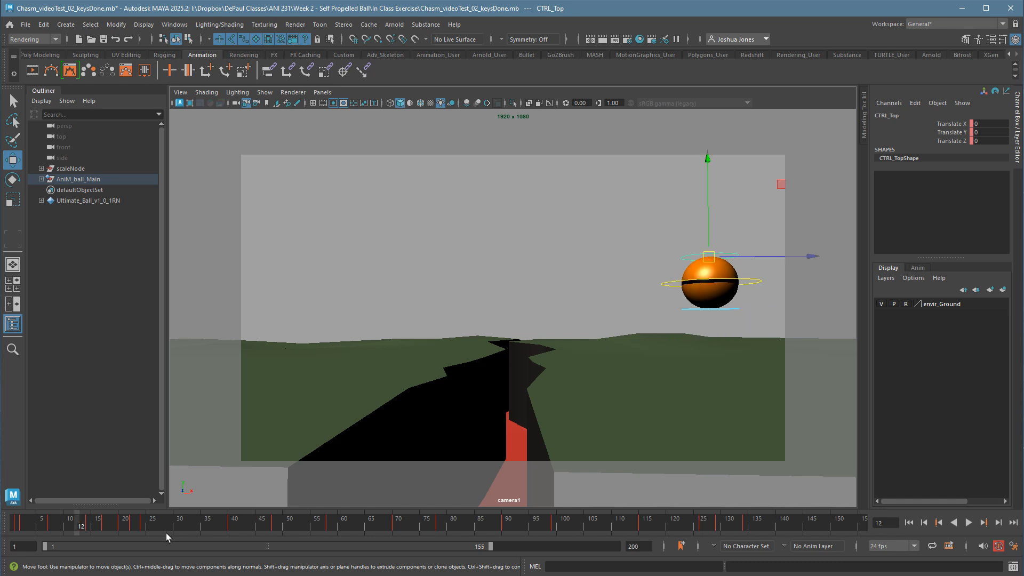
{"action": "key", "text": "alt+period"}
{"action": "key", "text": "alt+period"}
{"action": "key", "text": "alt+comma"}
{"action": "key", "text": "alt+comma"}
{"action": "key", "text": "alt+comma"}
{"action": "key", "text": "alt+period"}
{"action": "key", "text": "alt+period"}
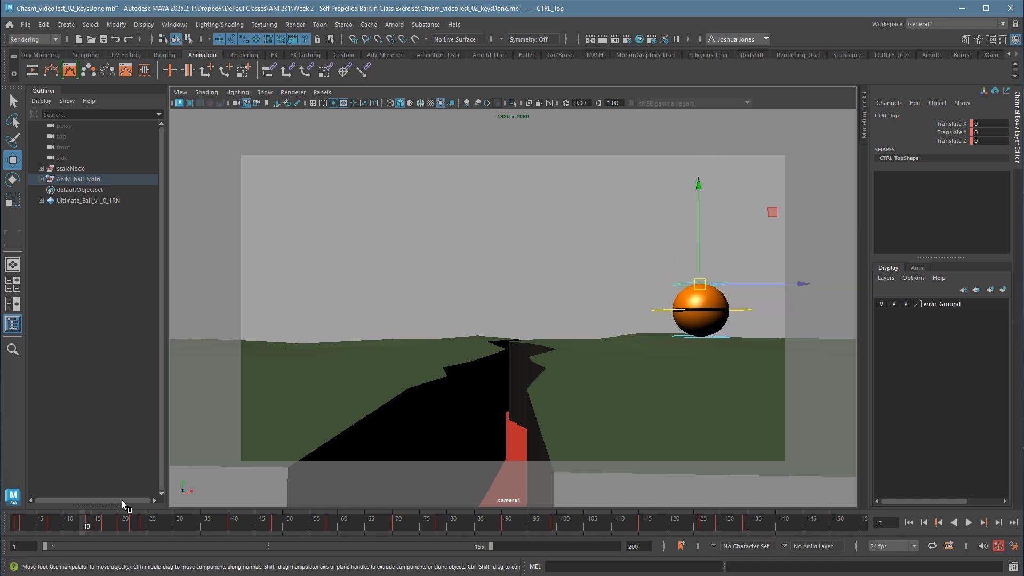
{"action": "key", "text": "alt+period"}
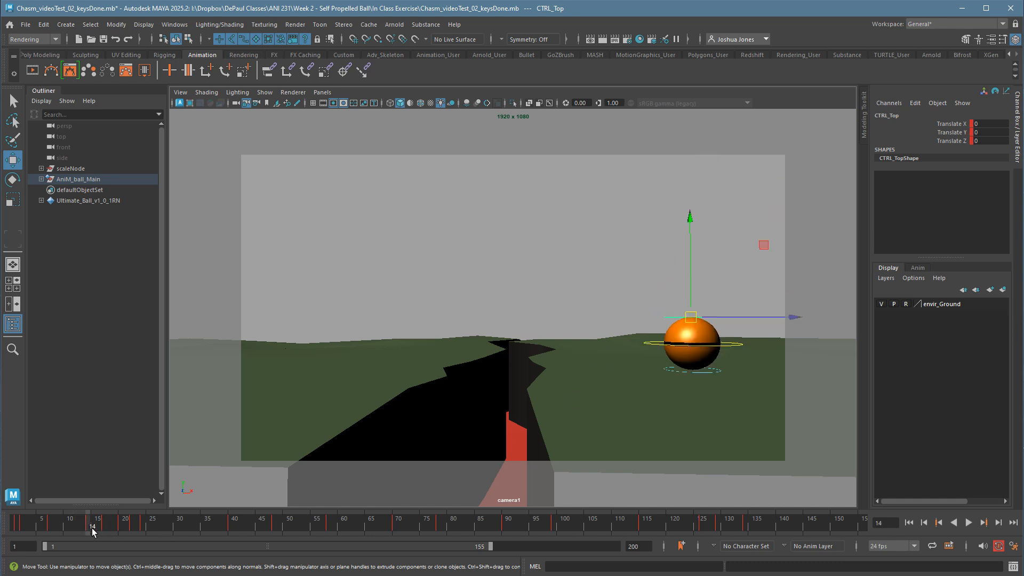
{"action": "key", "text": "alt+comma"}
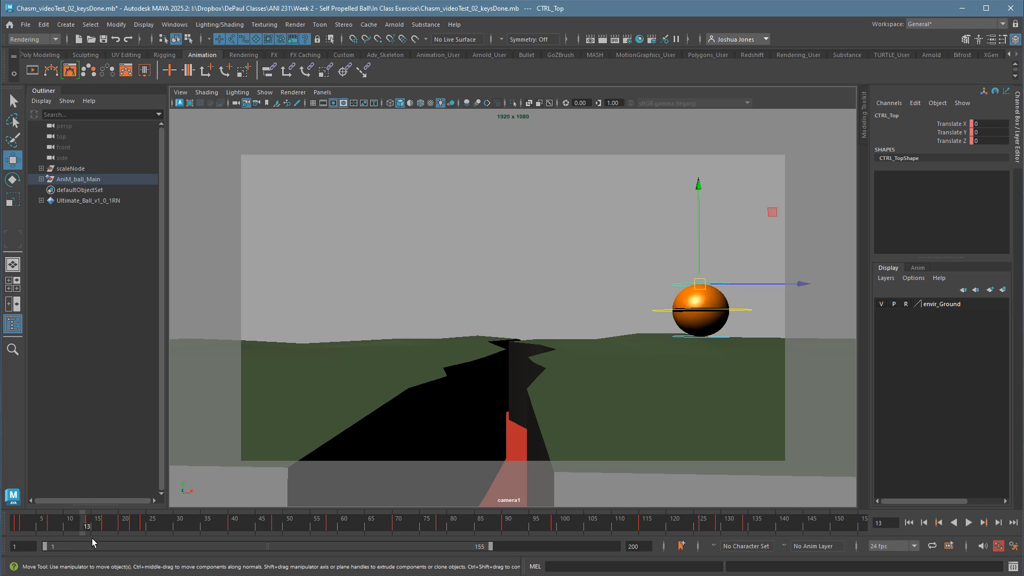
{"action": "key", "text": "alt+period"}
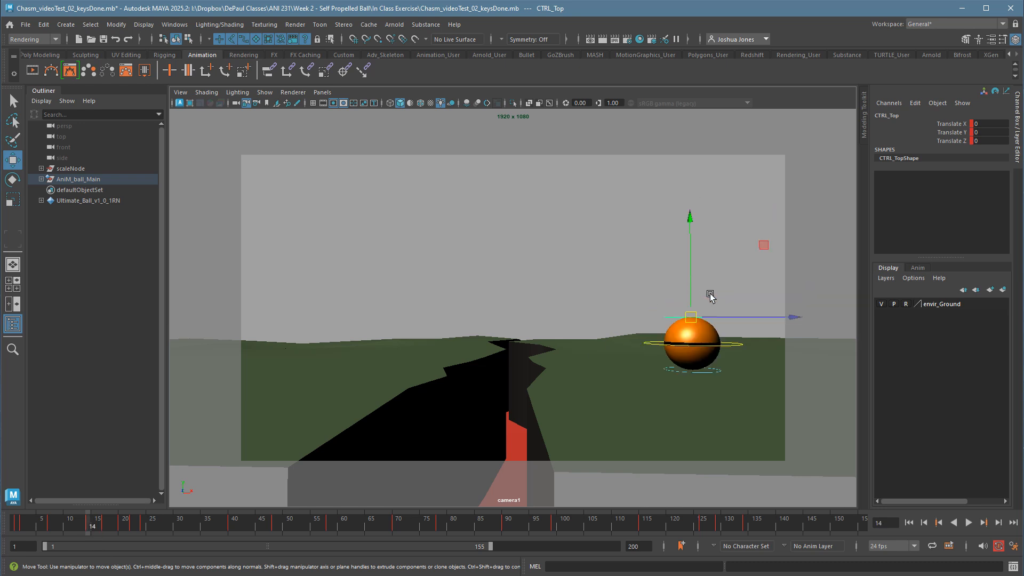
At frame 13, stretch the ball by moving CTRL_Top to about 0.002, 0.571, 0.408, key it, and review the fall from frame 8.
{"action": "key", "text": "alt+comma"}
{"action": "left_click_drag", "start_coordinate": [713, 292], "coordinate": [723, 274]}
{"action": "key", "text": "s"}
{"action": "key", "text": "alt+comma"}
{"action": "key", "text": "alt+comma"}
{"action": "key", "text": "alt+comma"}
{"action": "key", "text": "alt+comma"}
{"action": "key", "text": "alt+comma"}
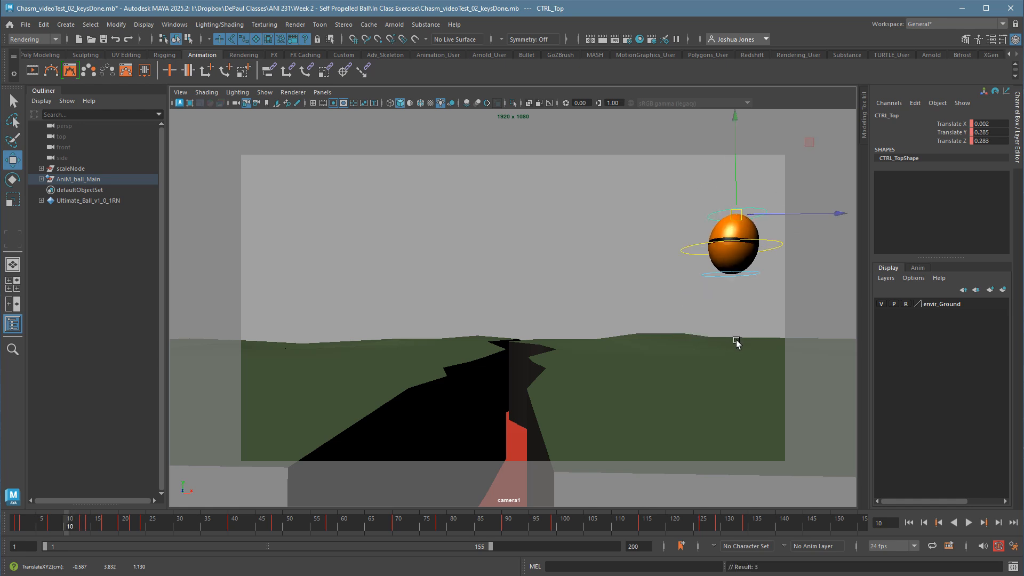
{"action": "key", "text": "alt+comma"}
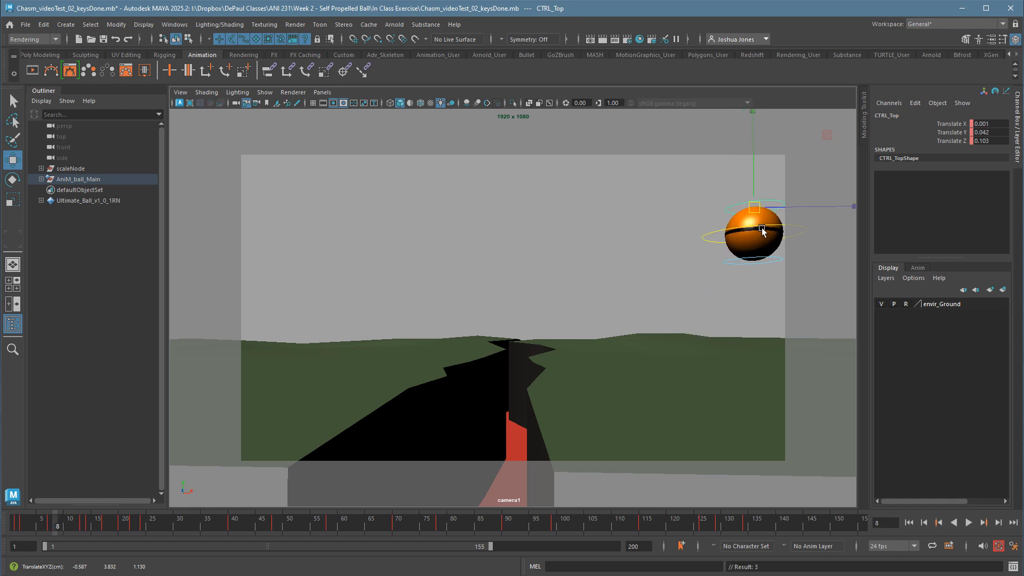
{"action": "key", "text": "alt+period"}
{"action": "key", "text": "alt+period"}
{"action": "key", "text": "alt+period"}
{"action": "key", "text": "alt+period"}
{"action": "key", "text": "alt+period"}
{"action": "key", "text": "alt+period"}
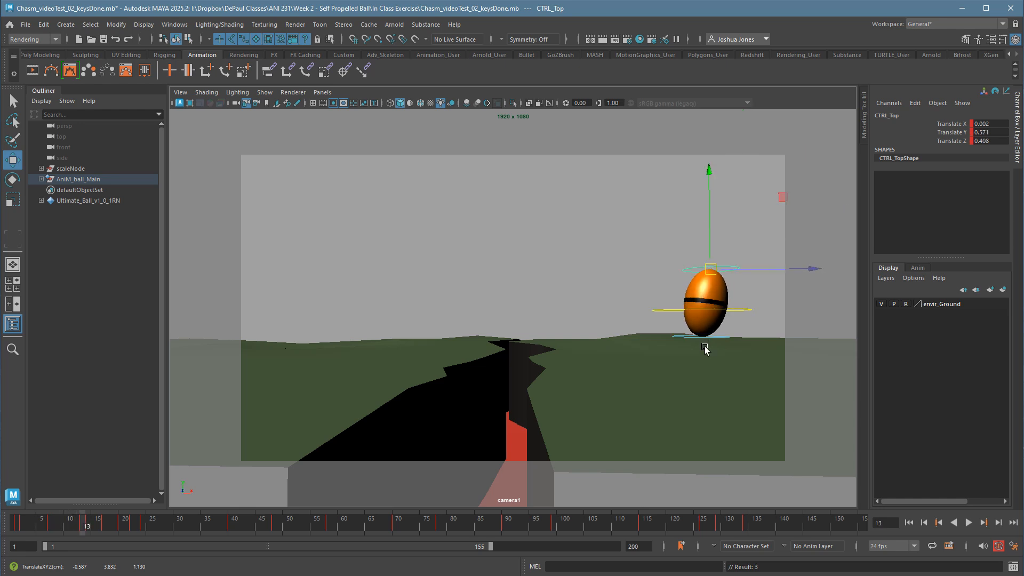
Play back the first jump and landing to review the timing of the ball's takeoff and landing stretches.
{"action": "key", "text": "alt+comma"}
{"action": "key", "text": "alt+comma"}
{"action": "key", "text": "alt+comma"}
{"action": "key", "text": "alt+comma"}
{"action": "key", "text": "alt+comma"}
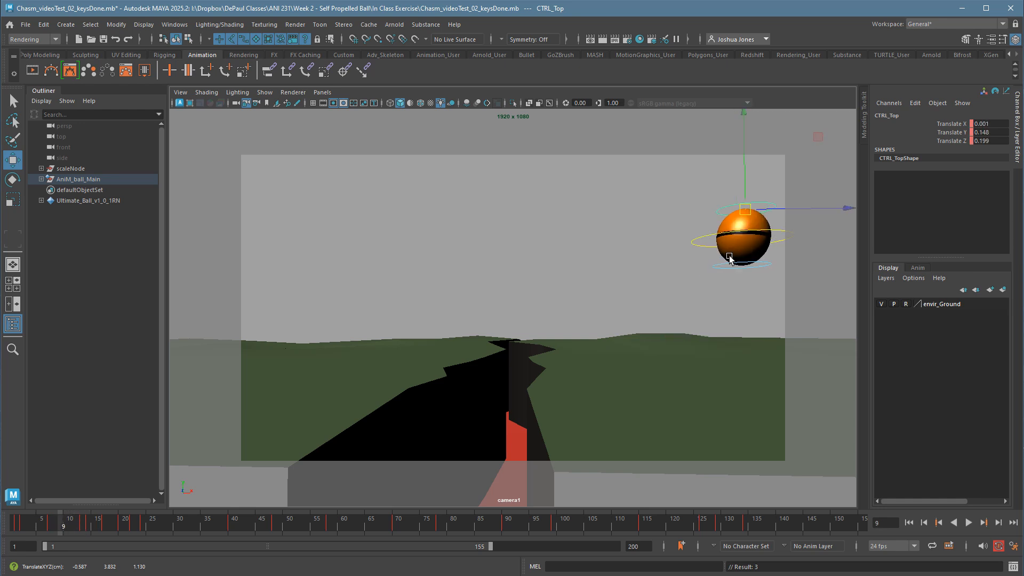
{"action": "key", "text": "alt+v"}
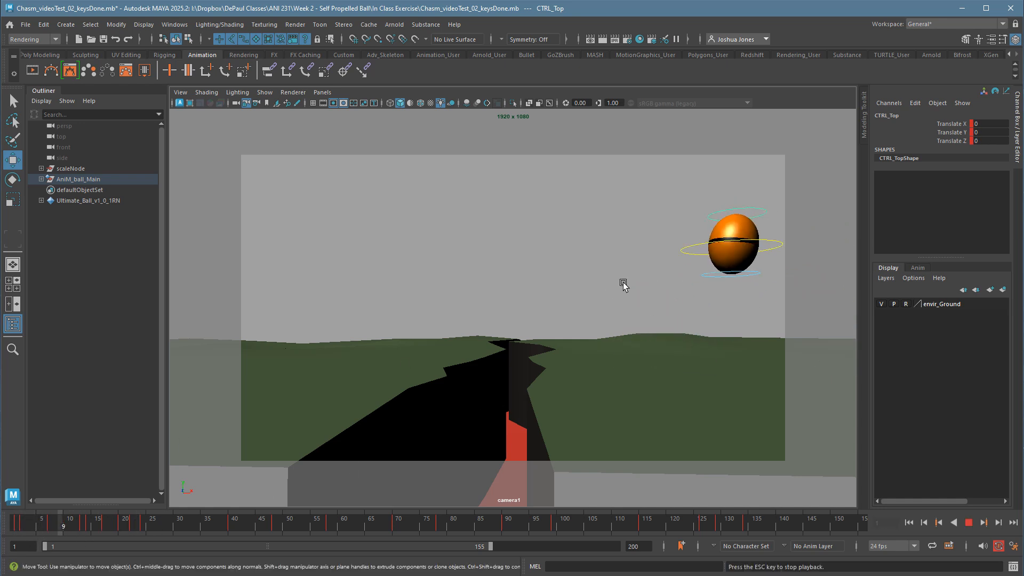
{"action": "key", "text": "alt+v"}
{"action": "left_click", "coordinate": [16, 526]}
{"action": "key", "text": "alt+v"}
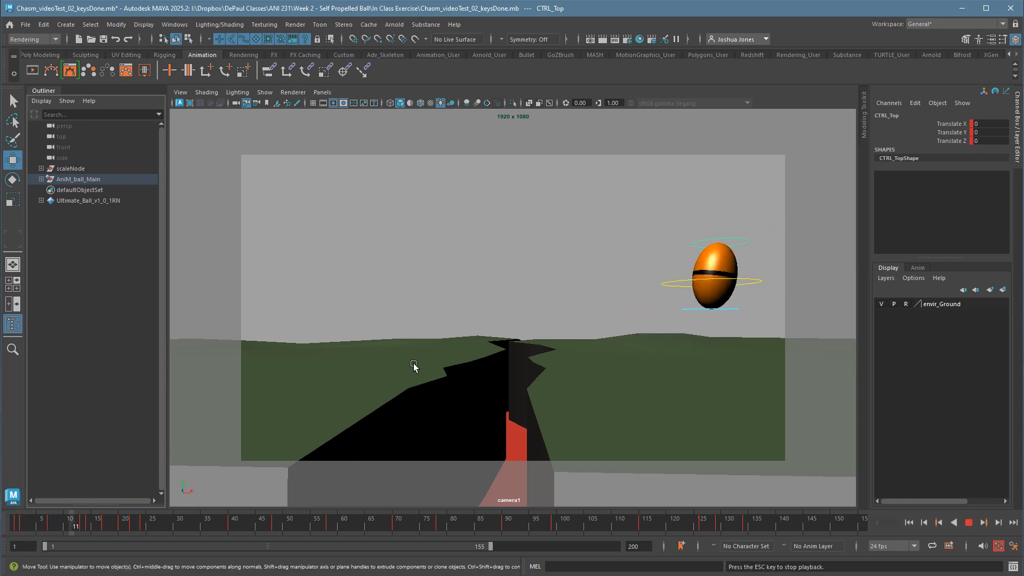
{"action": "key", "text": "alt+v"}
Set CTRL_Top's X, Y and Z translation to 0 at frame 5, and check the following rise to frame 7.
{"action": "key", "text": "comma"}
{"action": "key", "text": "comma"}
{"action": "key", "text": "comma"}
{"action": "key", "text": "comma"}
{"action": "key", "text": "comma"}
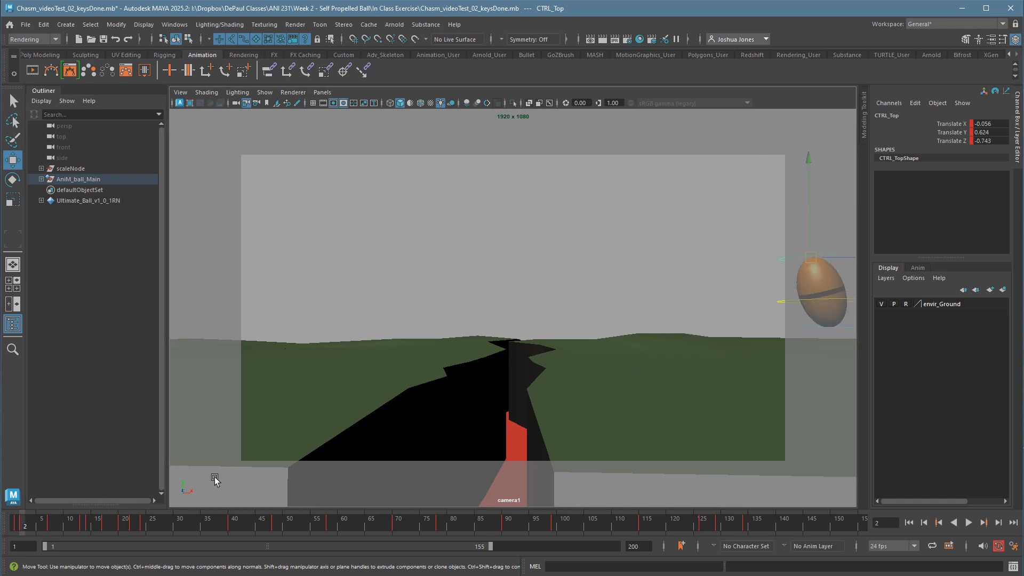
{"action": "key", "text": "period"}
{"action": "key", "text": "period"}
{"action": "key", "text": "period"}
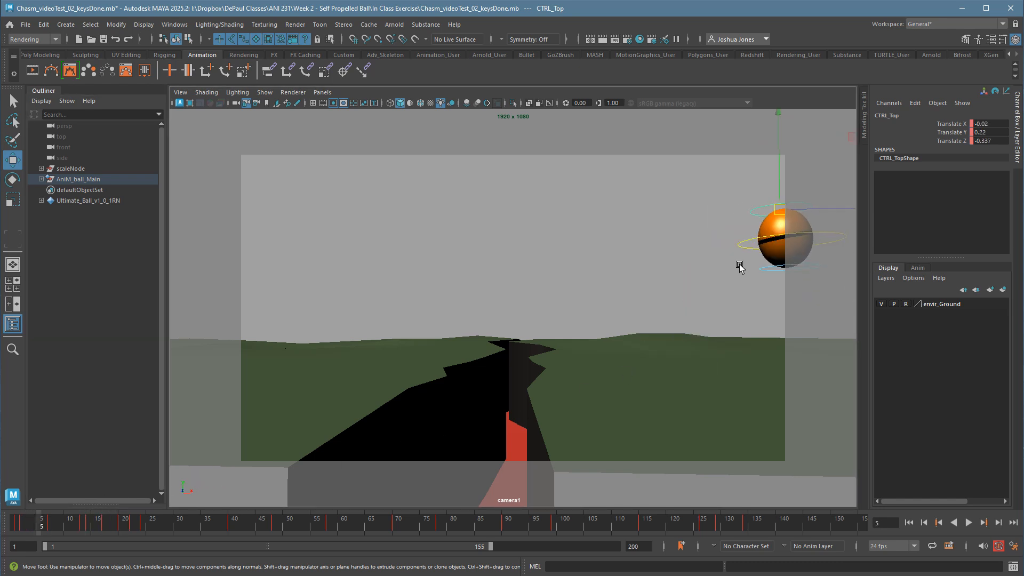
{"action": "left_click_drag", "start_coordinate": [987, 123], "coordinate": [987, 141]}
{"action": "type", "text": "0"}
{"action": "key", "text": "Return"}
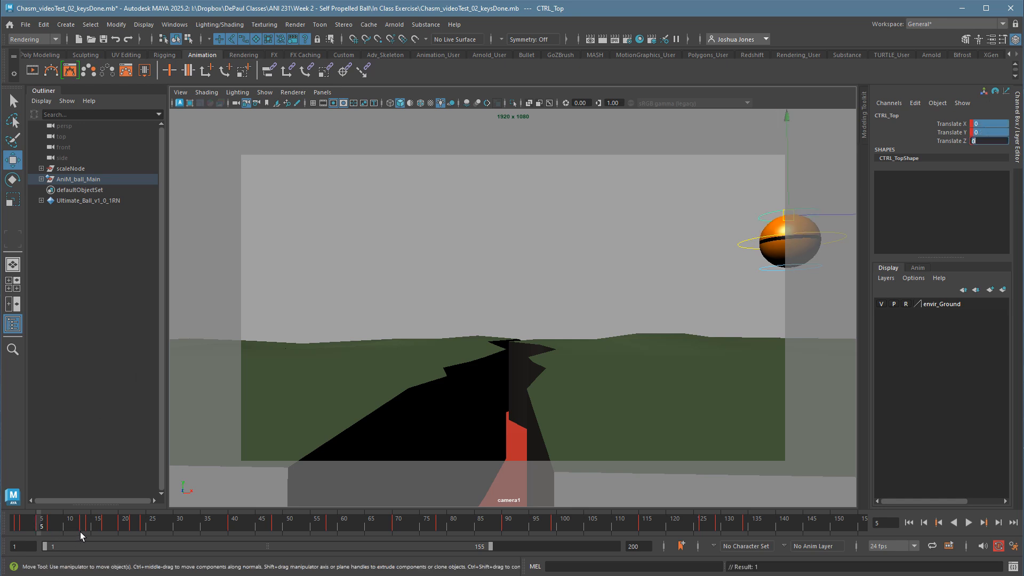
{"action": "key", "text": "period"}
{"action": "key", "text": "period"}
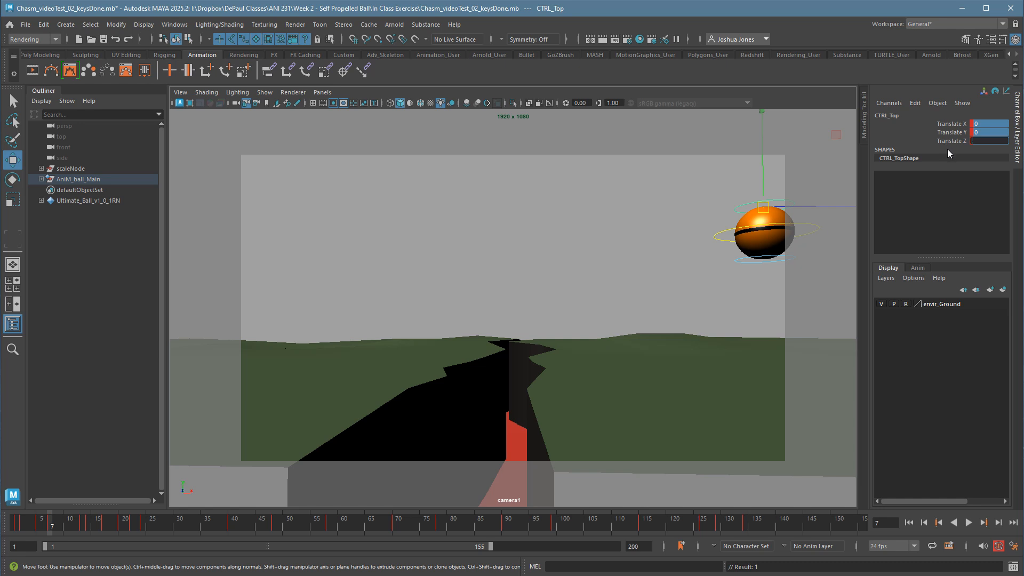
Clear the highlighted translate channels and step from the top of the jump to the landing stretch at frame 13.
{"action": "left_click", "coordinate": [180, 526]}
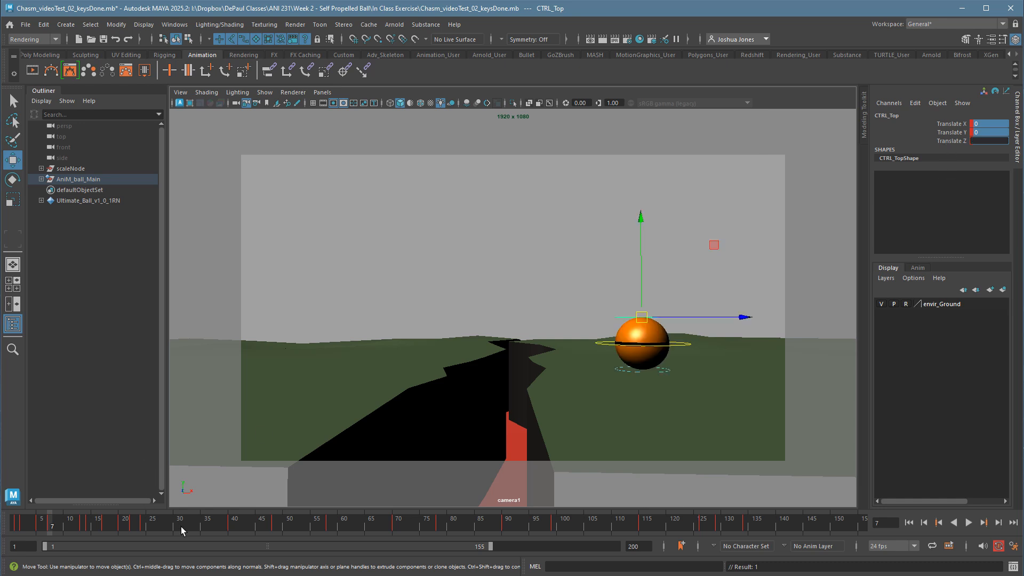
{"action": "left_click", "coordinate": [402, 320]}
{"action": "left_click", "coordinate": [684, 322]}
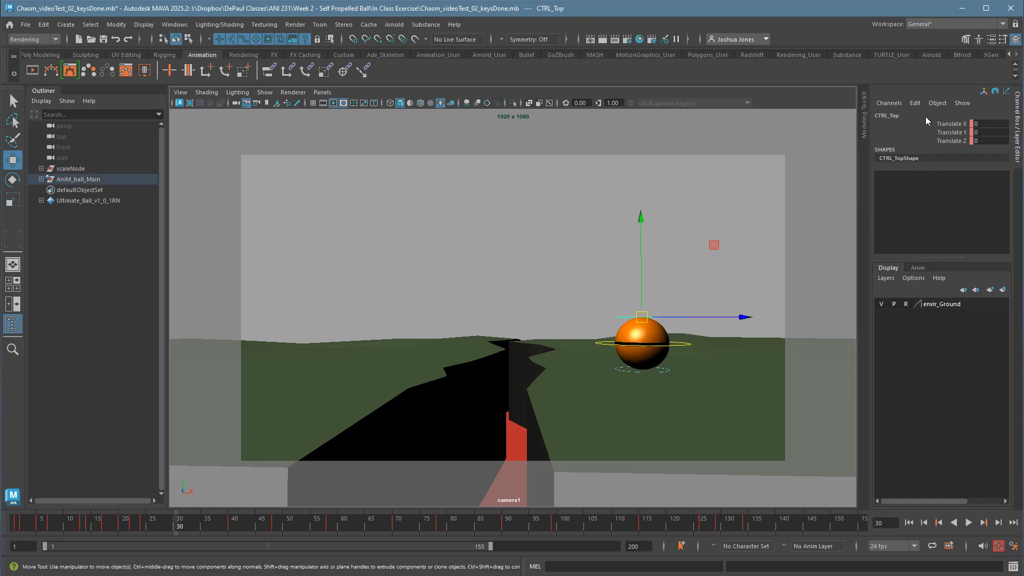
{"action": "left_click", "coordinate": [48, 528]}
{"action": "key", "text": "alt+period"}
{"action": "key", "text": "alt+period"}
{"action": "key", "text": "alt+period"}
{"action": "key", "text": "alt+period"}
{"action": "key", "text": "alt+period"}
{"action": "key", "text": "alt+period"}
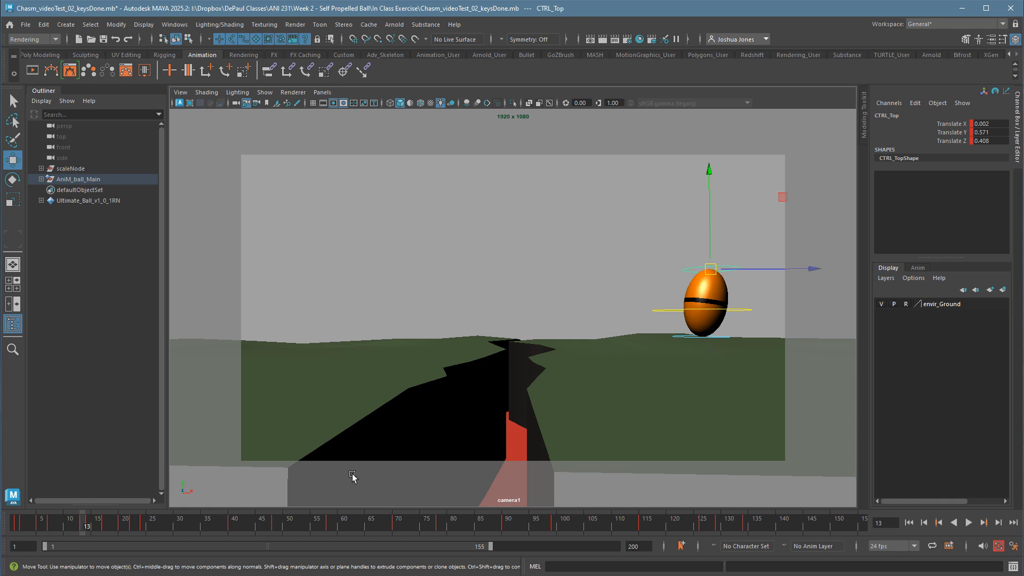
Hold the ball round at the top of the jump with a zero CTRL_Top translation key at frame 9, and review the fall to frame 14.
{"action": "key", "text": "alt+comma"}
{"action": "key", "text": "alt+comma"}
{"action": "key", "text": "alt+comma"}
{"action": "key", "text": "alt+comma"}
{"action": "key", "text": "alt+comma"}
{"action": "key", "text": "alt+comma"}
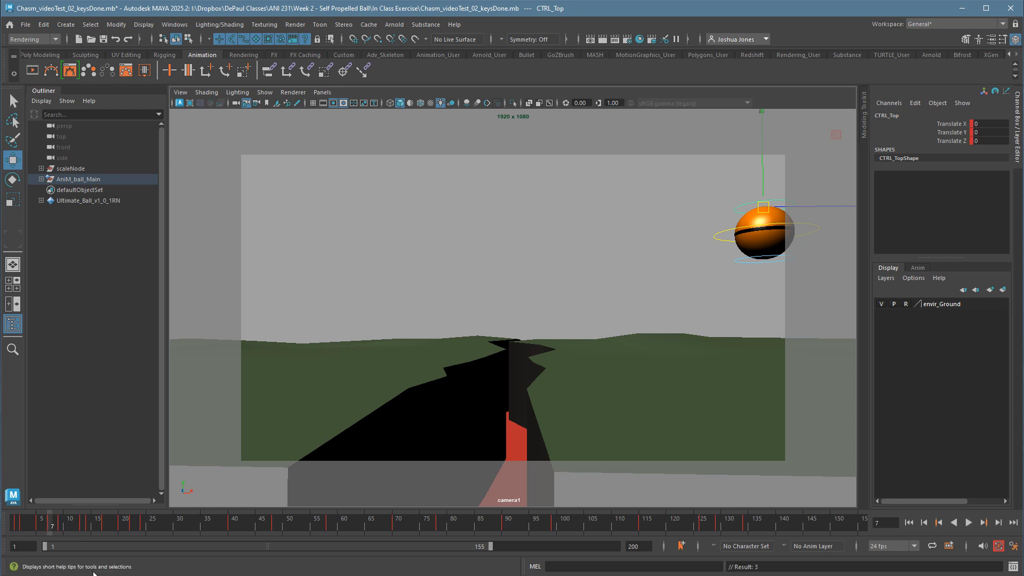
{"action": "key", "text": "period"}
{"action": "key", "text": "comma"}
{"action": "key", "text": "period"}
{"action": "key", "text": "alt+period"}
{"action": "key", "text": "alt+period"}
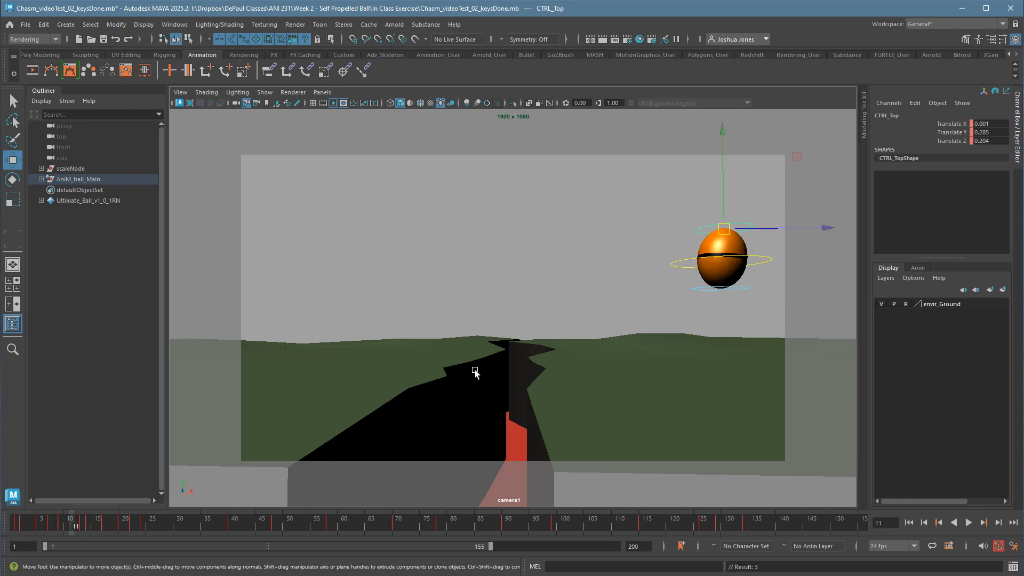
{"action": "key", "text": "alt+period"}
{"action": "key", "text": "alt+period"}
{"action": "key", "text": "alt+period"}
Play the animation repeatedly from frame 1 to review the first jump with the round shape held in mid-air.
{"action": "left_click_drag", "start_coordinate": [42, 529], "coordinate": [16, 527]}
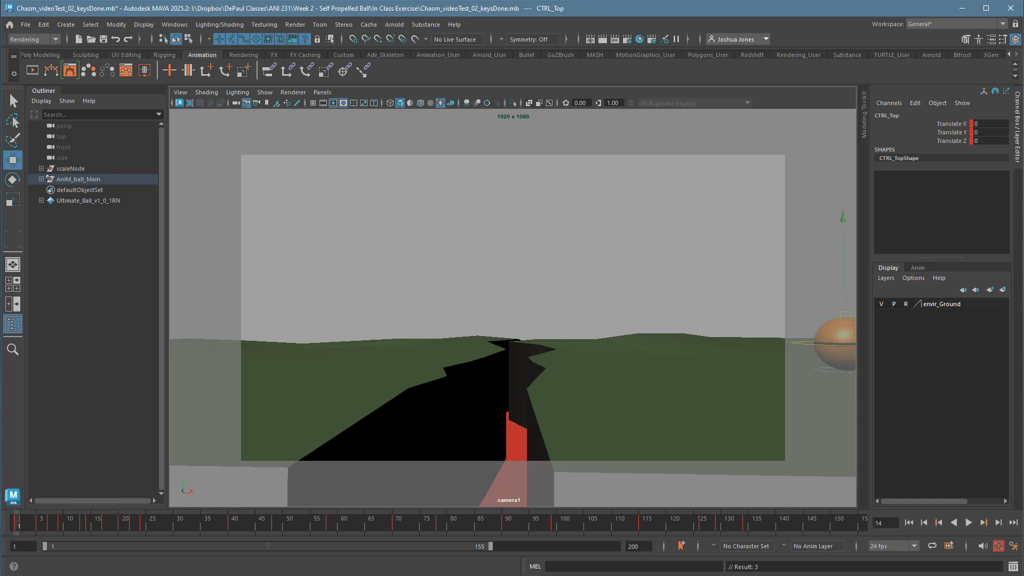
{"action": "key", "text": "alt+v"}
{"action": "left_click", "coordinate": [17, 525]}
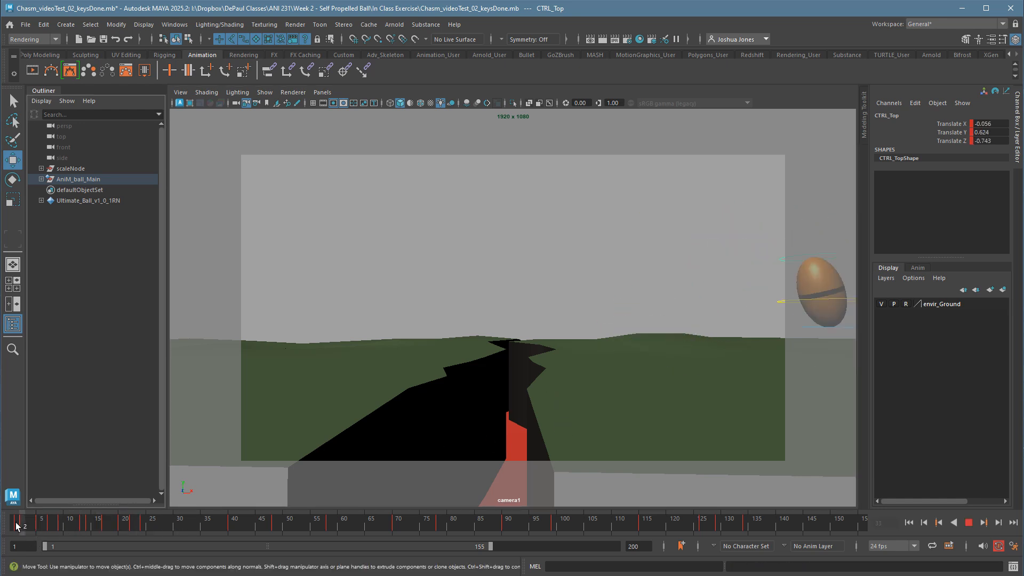
{"action": "key", "text": "alt+v"}
{"action": "left_click", "coordinate": [17, 527]}
{"action": "key", "text": "alt+v"}
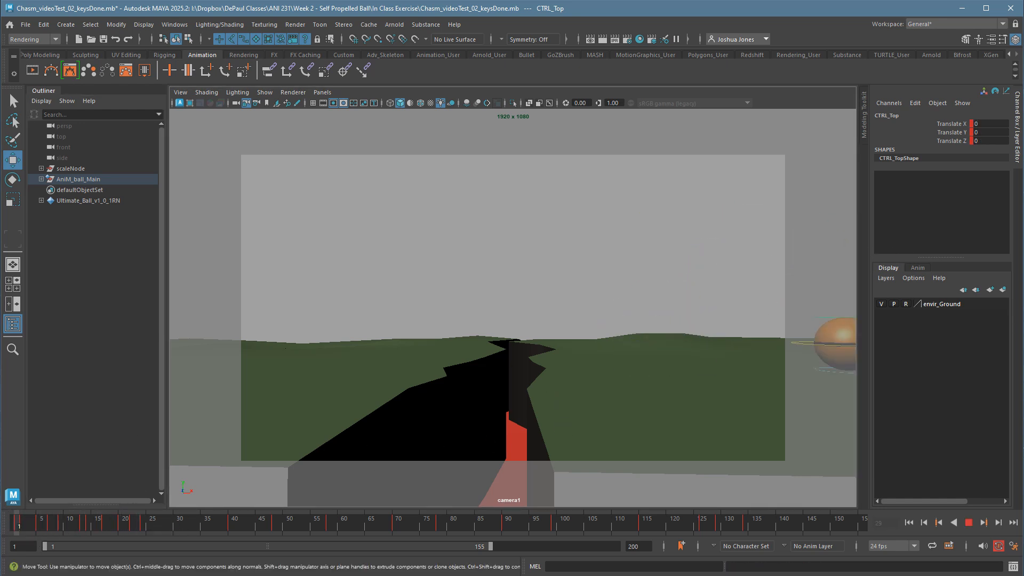
{"action": "key", "text": "alt+v"}
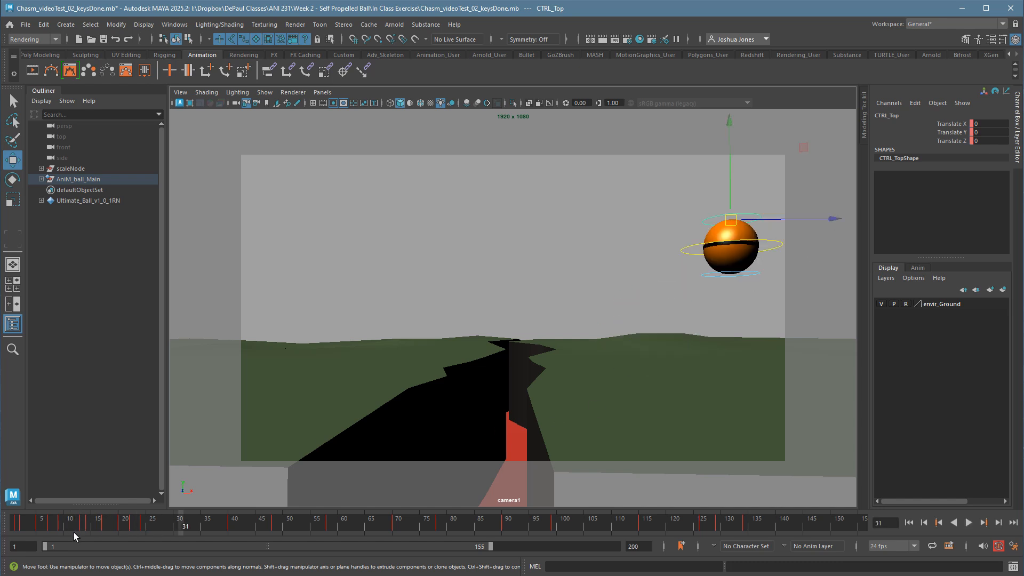
At frame 14, squash the ball on ground contact by moving CTRL_Top to about 0.071, -0.339, 0.119, key it, and compare with frame 13.
{"action": "mouse_move", "coordinate": [74, 532]}
{"action": "left_mouse_down"}
{"action": "mouse_move", "coordinate": [22, 536]}
{"action": "mouse_move", "coordinate": [63, 531]}
{"action": "left_mouse_up"}
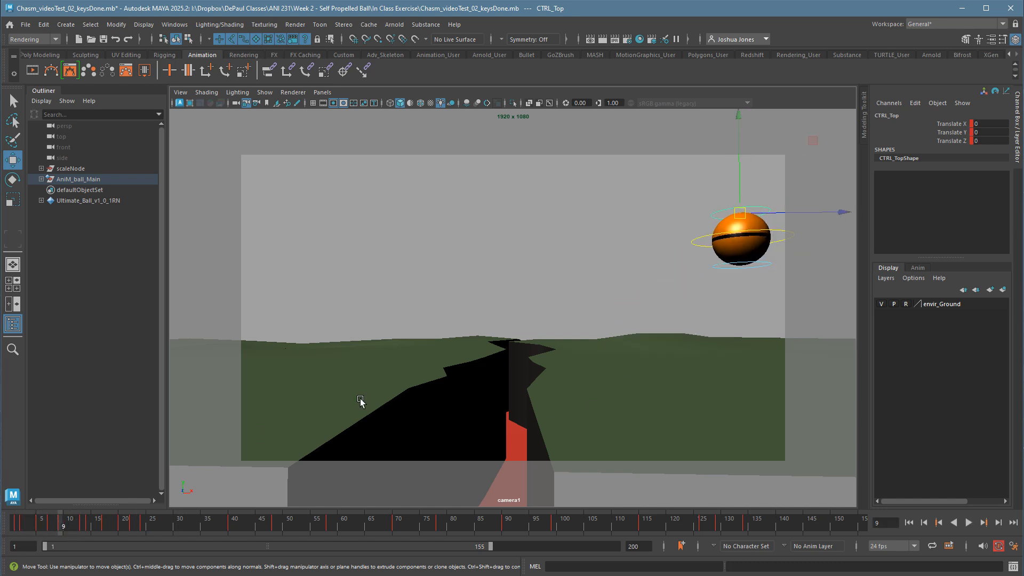
{"action": "key", "text": "alt+period"}
{"action": "key", "text": "alt+period"}
{"action": "key", "text": "alt+period"}
{"action": "key", "text": "alt+period"}
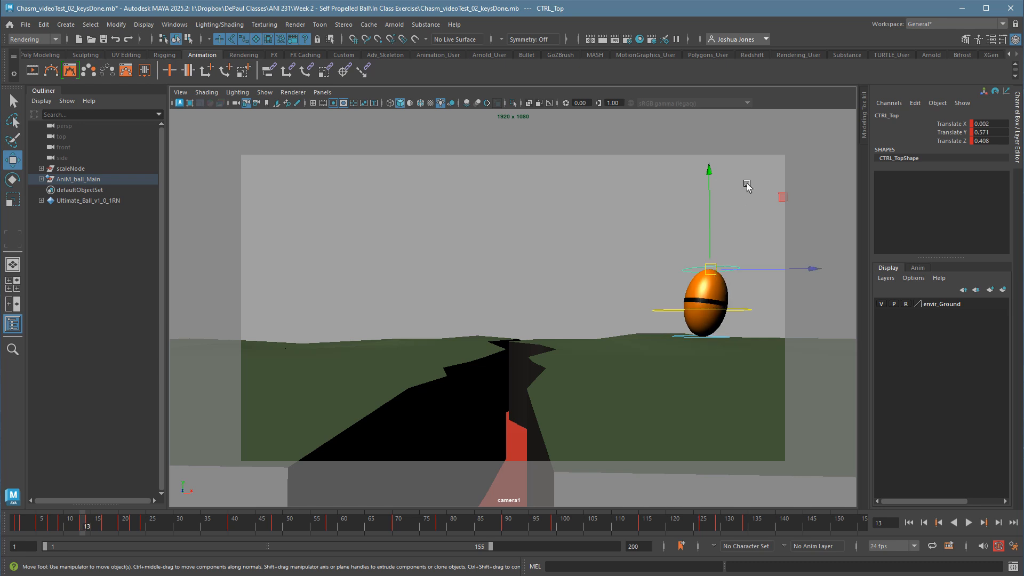
{"action": "key", "text": "alt+period"}
{"action": "key", "text": "alt+comma"}
{"action": "key", "text": "alt+period"}
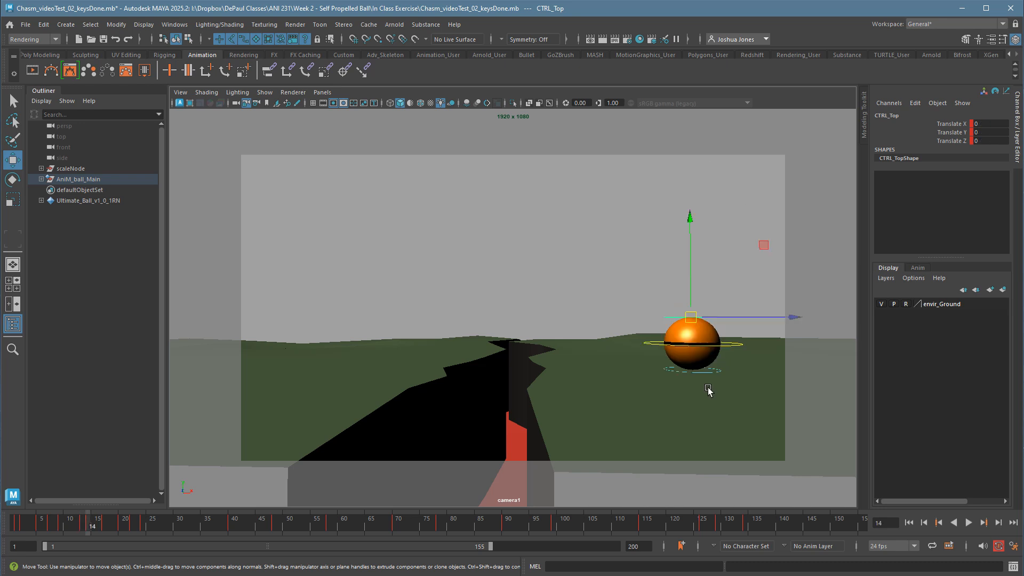
{"action": "left_click_drag", "start_coordinate": [702, 324], "coordinate": [707, 378]}
{"action": "key", "text": "s"}
{"action": "key", "text": "alt+comma"}
{"action": "key", "text": "period"}
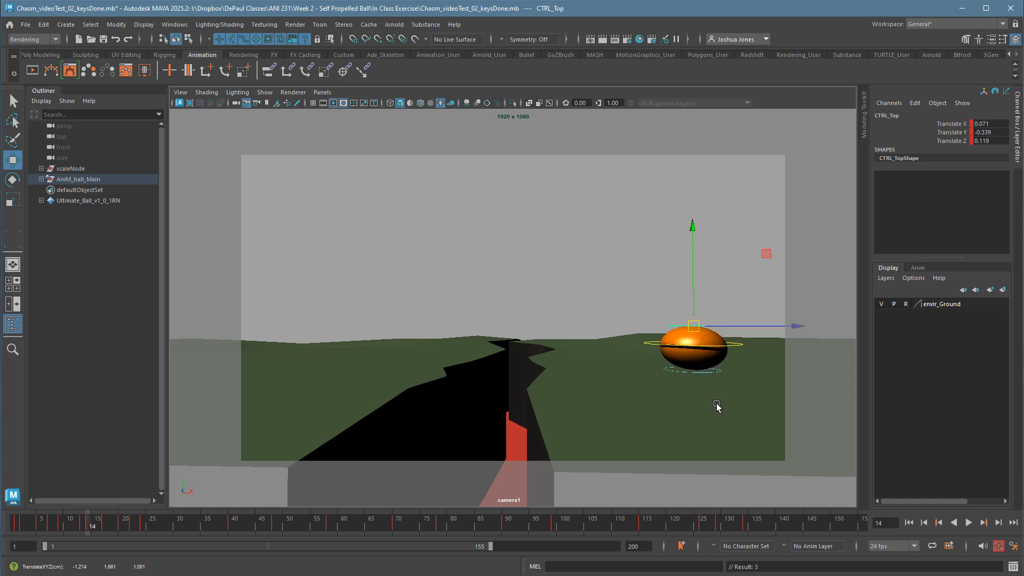
{"action": "key", "text": "comma"}
{"action": "key", "text": "period"}
{"action": "key", "text": "comma"}
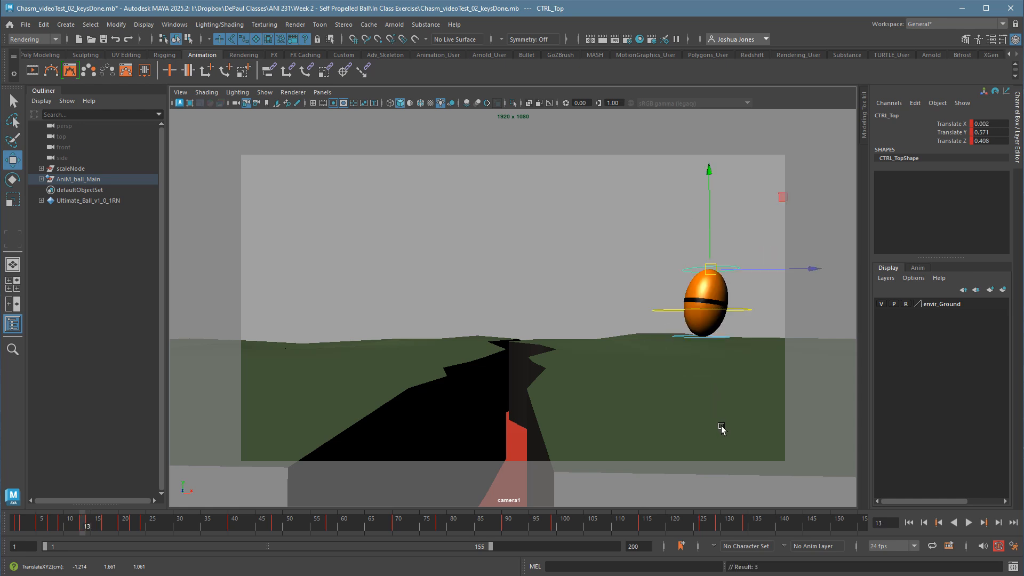
Deepen the frame 14 landing squash by moving CTRL_Top to about 0.075, -0.462, 0.119, comparing it with frames 12 and 13.
{"action": "key", "text": "alt+comma"}
{"action": "key", "text": "alt+period"}
{"action": "key", "text": "alt+period"}
{"action": "key", "text": "alt+comma"}
{"action": "key", "text": "alt+comma"}
{"action": "key", "text": "alt+period"}
{"action": "key", "text": "alt+period"}
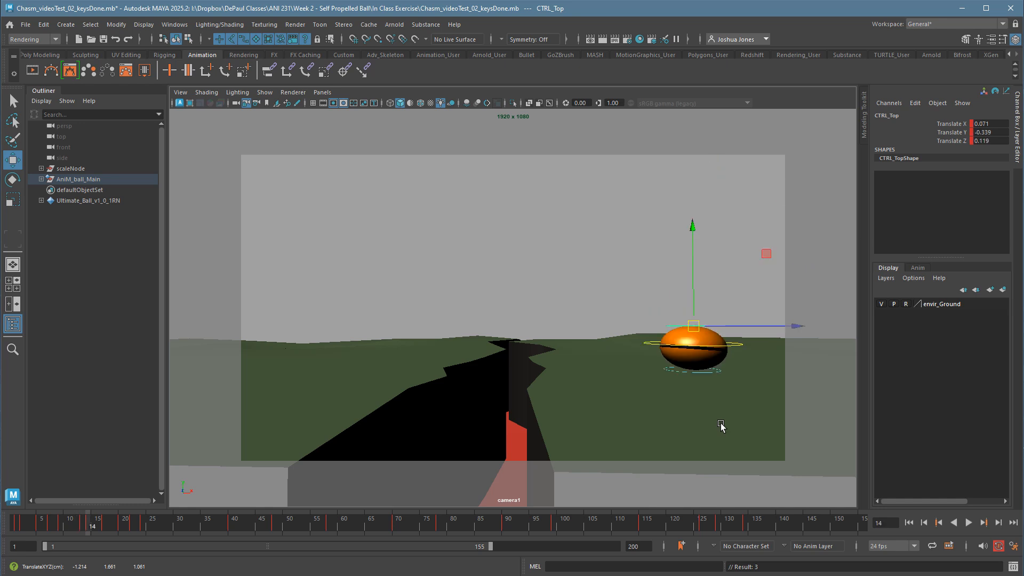
{"action": "key", "text": "alt+comma"}
{"action": "key", "text": "alt+comma"}
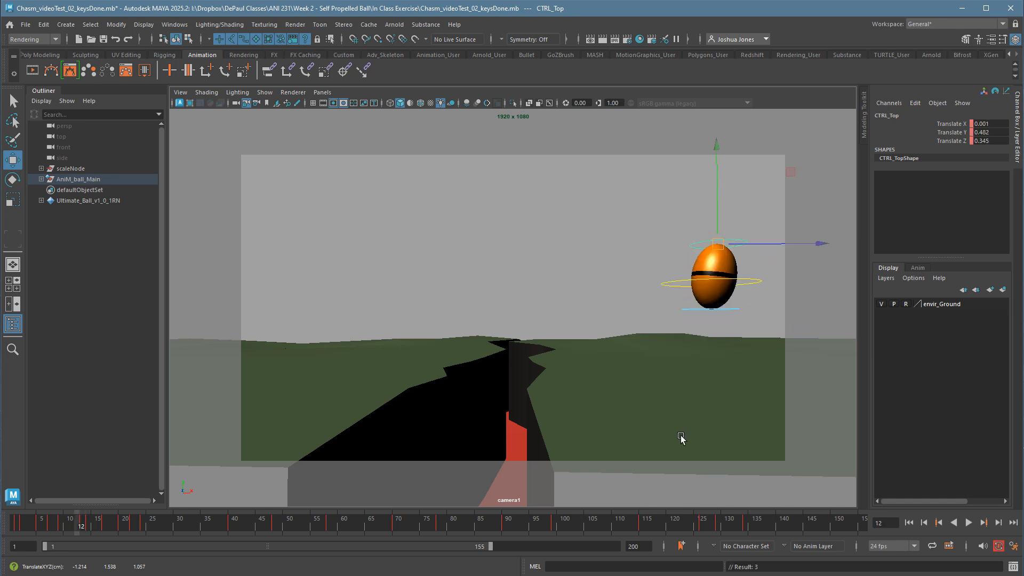
{"action": "key", "text": "alt+period"}
{"action": "key", "text": "alt+period"}
{"action": "key", "text": "alt+comma"}
{"action": "key", "text": "alt+period"}
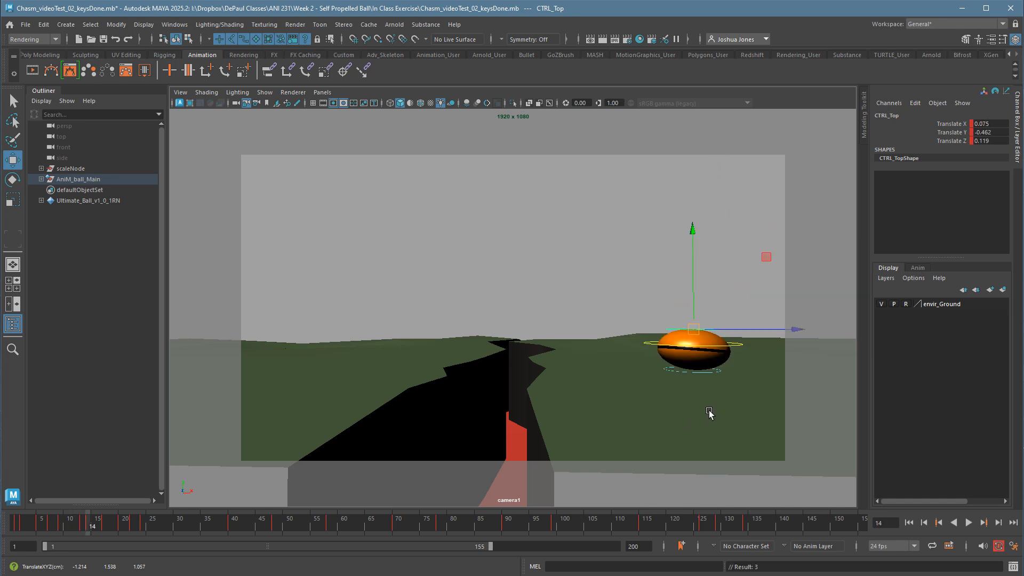
Step back and forth through frames 11 to 15 to examine the change from falling stretch to landing squash and the next takeoff.
{"action": "mouse_move", "coordinate": [88, 529]}
{"action": "left_mouse_down"}
{"action": "mouse_move", "coordinate": [100, 532]}
{"action": "mouse_move", "coordinate": [18, 540]}
{"action": "mouse_move", "coordinate": [89, 540]}
{"action": "left_mouse_up"}
{"action": "key", "text": "alt+comma"}
{"action": "key", "text": "alt+comma"}
{"action": "key", "text": "alt+comma"}
{"action": "key", "text": "alt+period"}
{"action": "key", "text": "alt+period"}
{"action": "key", "text": "alt+period"}
{"action": "key", "text": "alt+period"}
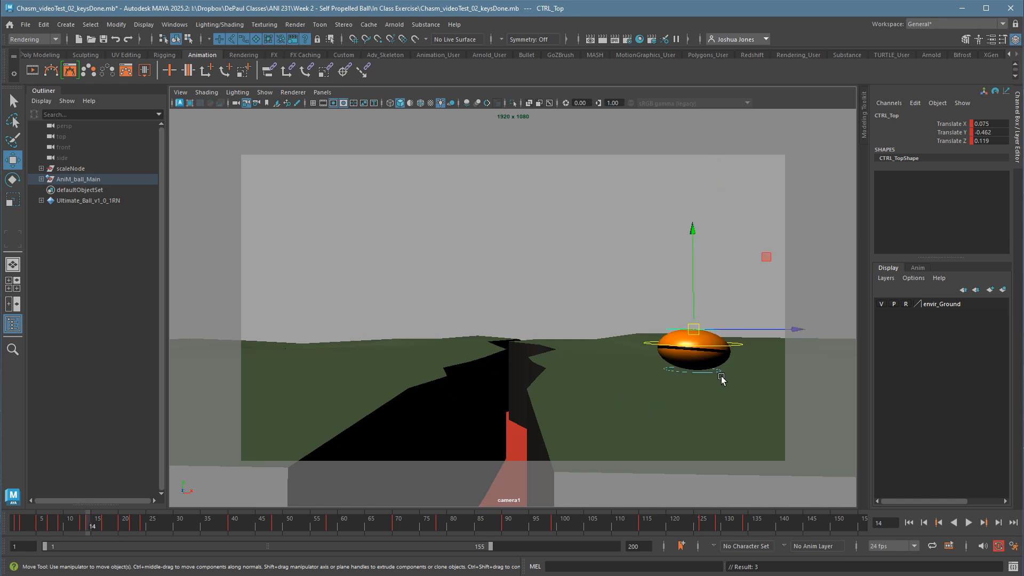
{"action": "key", "text": "alt+period"}
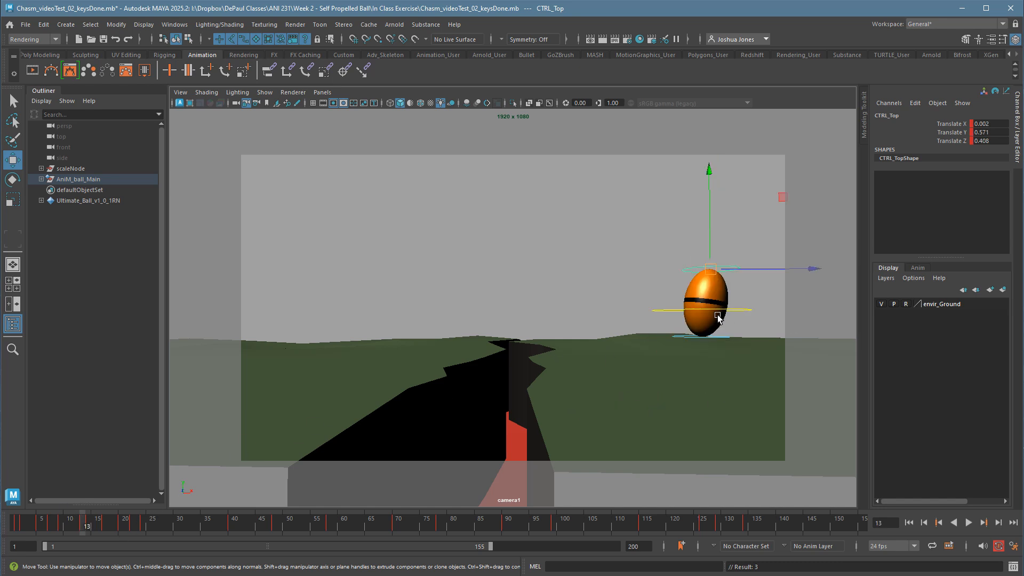
{"action": "key", "text": "alt+comma"}
{"action": "key", "text": "alt+comma"}
{"action": "left_click_drag", "start_coordinate": [69, 533], "coordinate": [87, 533]}
{"action": "key", "text": "alt+period"}
{"action": "key", "text": "alt+period"}
{"action": "key", "text": "alt+comma"}
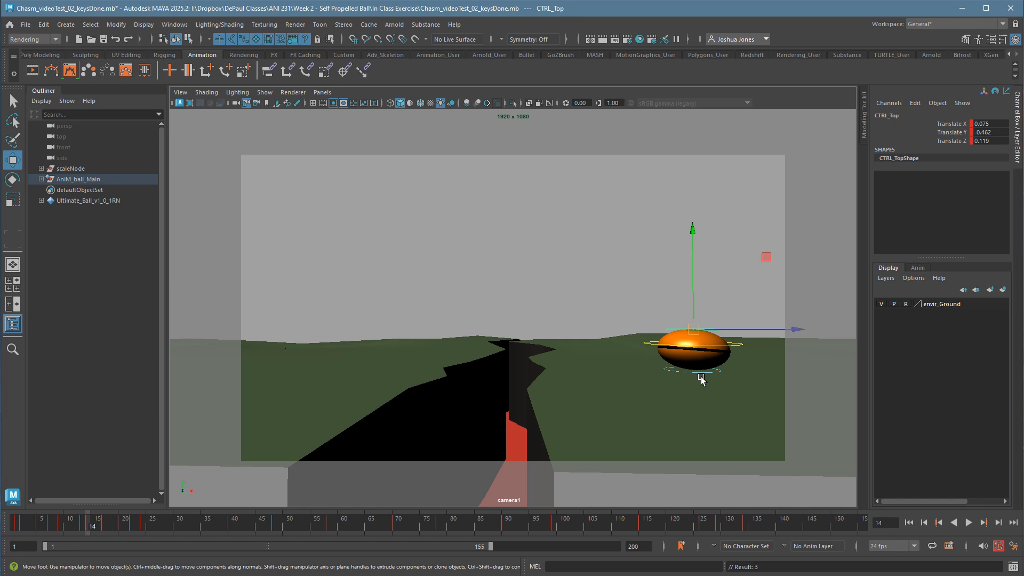
{"action": "key", "text": "alt+period"}
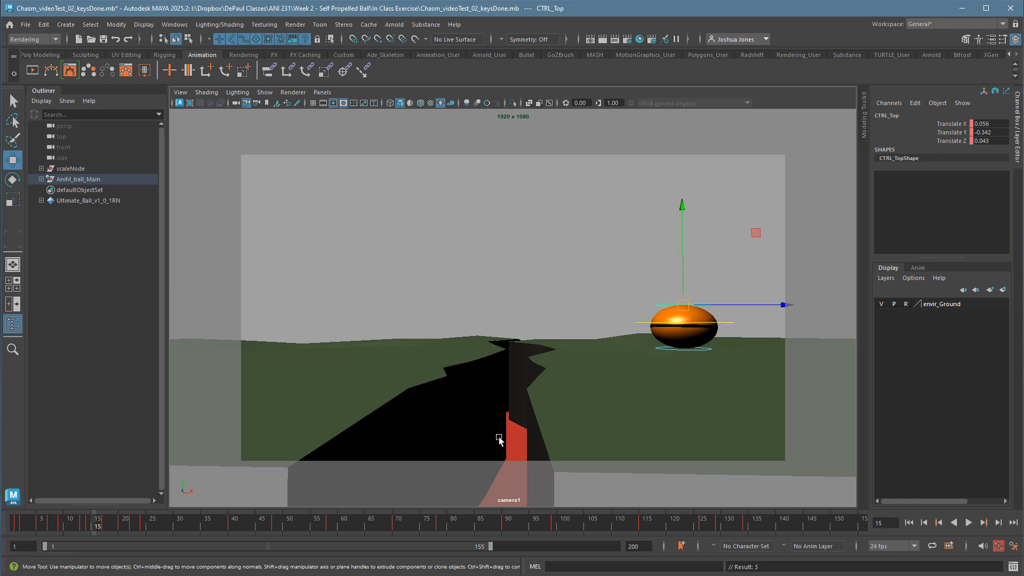
At frame 15, stretch the ball for the second takeoff by moving CTRL_Top to about 0.011, 0.251, -0.488, and key it.
{"action": "key", "text": "alt+comma"}
{"action": "key", "text": "alt+period"}
{"action": "left_click_drag", "start_coordinate": [688, 311], "coordinate": [675, 297]}
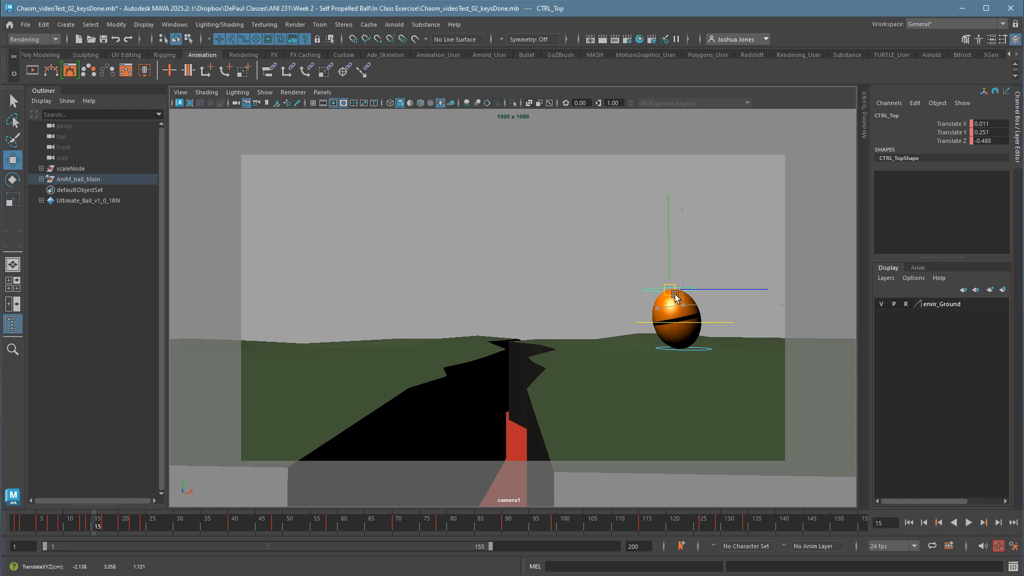
{"action": "key", "text": "s"}
{"action": "key", "text": "alt+comma"}
{"action": "key", "text": "alt+period"}
{"action": "key", "text": "alt+period"}
{"action": "key", "text": "alt+period"}
{"action": "key", "text": "alt+period"}
{"action": "key", "text": "alt+period"}
{"action": "key", "text": "alt+period"}
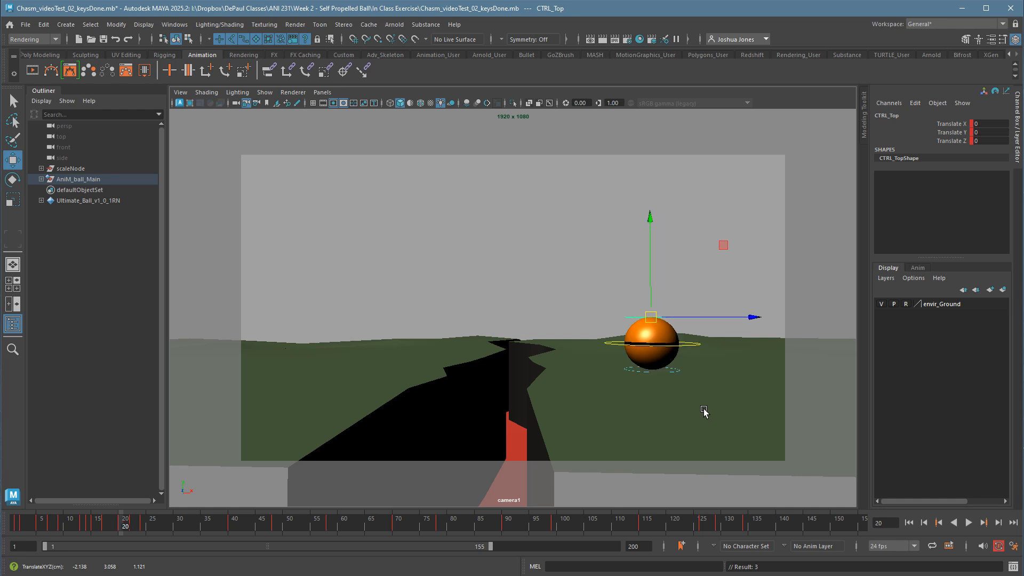
At frame 19, just before the second landing, stretch the ball by moving CTRL_Top to about 0.01, 0.368, 0.451, and key it.
{"action": "key", "text": "alt+comma"}
{"action": "key", "text": "alt+period"}
{"action": "key", "text": "alt+comma"}
{"action": "left_click_drag", "start_coordinate": [655, 295], "coordinate": [679, 290]}
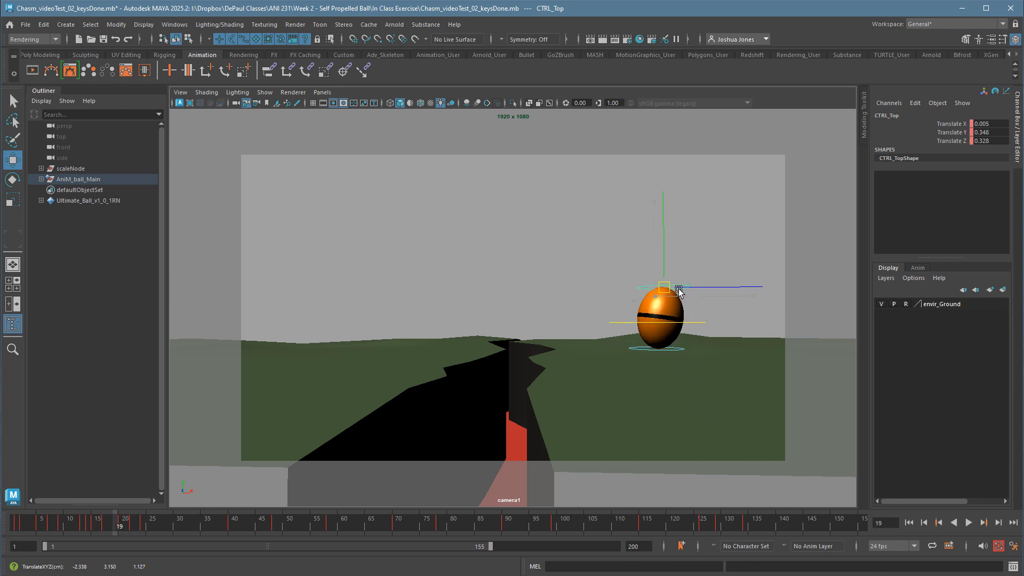
{"action": "key", "text": "s"}
Step back and forth through frames 14 to 19 to examine the second hop's squash, takeoff stretch and landing stretch.
{"action": "key", "text": "alt+comma"}
{"action": "key", "text": "alt+comma"}
{"action": "key", "text": "alt+comma"}
{"action": "key", "text": "alt+comma"}
{"action": "key", "text": "alt+comma"}
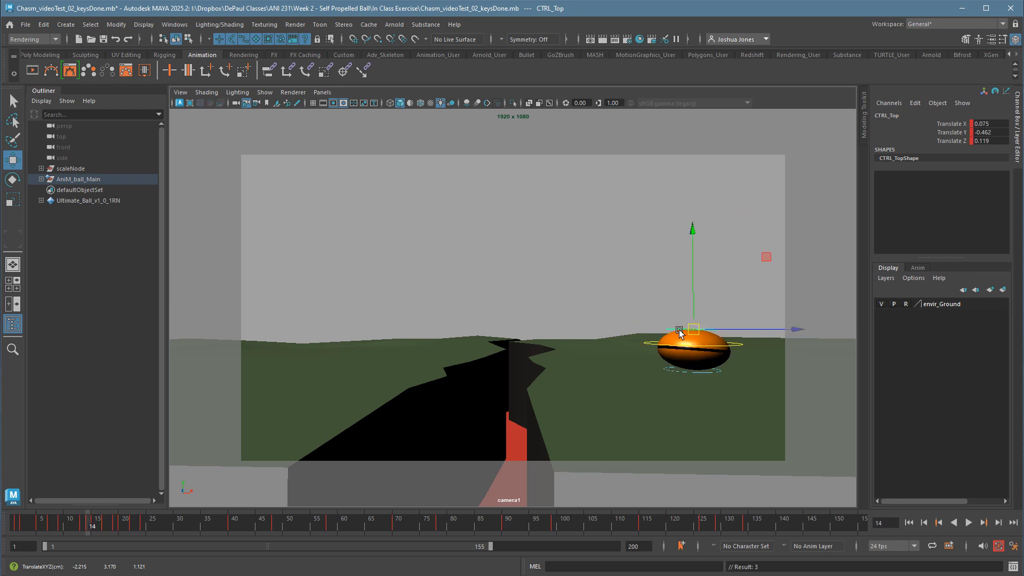
{"action": "key", "text": "alt+period"}
{"action": "key", "text": "alt+period"}
{"action": "key", "text": "alt+period"}
{"action": "key", "text": "alt+period"}
{"action": "key", "text": "alt+period"}
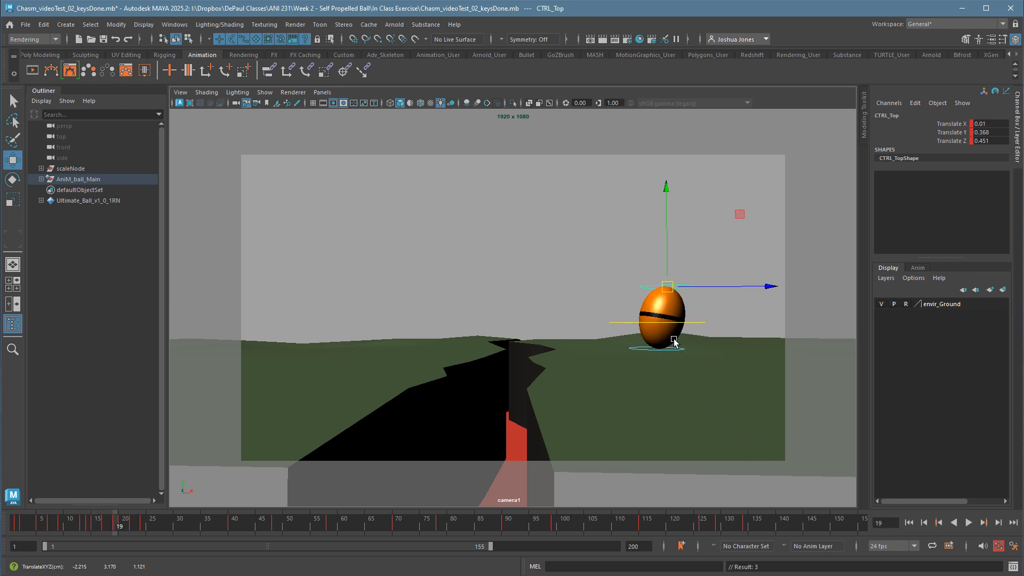
{"action": "key", "text": "alt+comma"}
{"action": "key", "text": "alt+comma"}
{"action": "key", "text": "alt+comma"}
{"action": "key", "text": "alt+comma"}
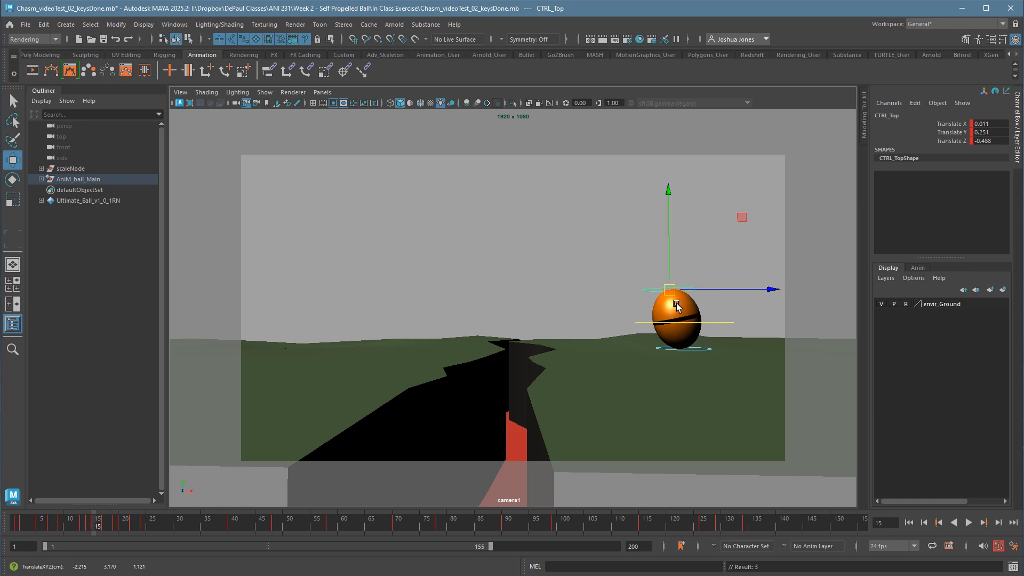
{"action": "key", "text": "alt+period"}
{"action": "key", "text": "alt+period"}
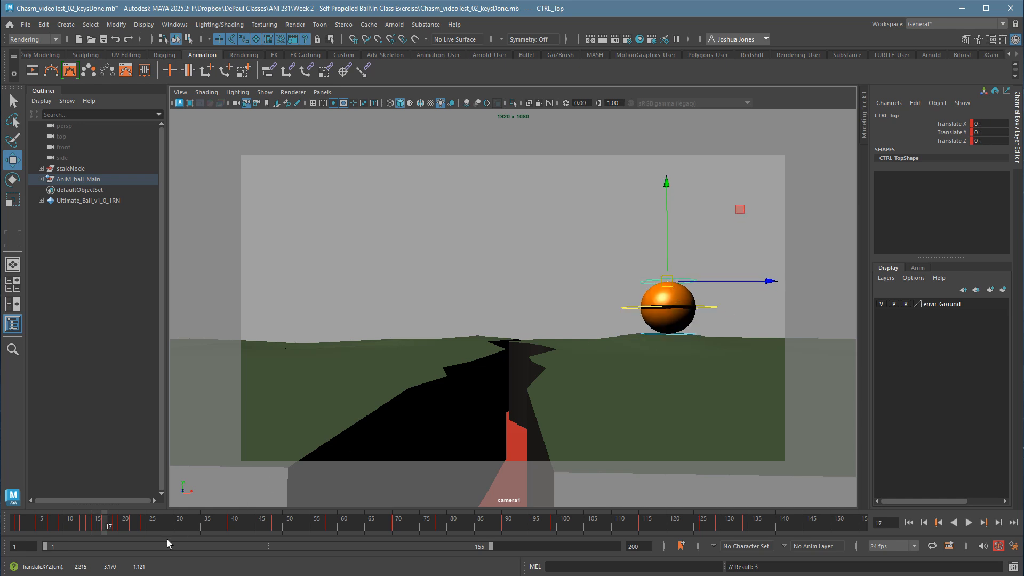
At frame 20, squash the ball on its second landing by moving CTRL_Top to about 0.012, -0.368, -0.001, and key it.
{"action": "key", "text": "alt+comma"}
{"action": "key", "text": "alt+comma"}
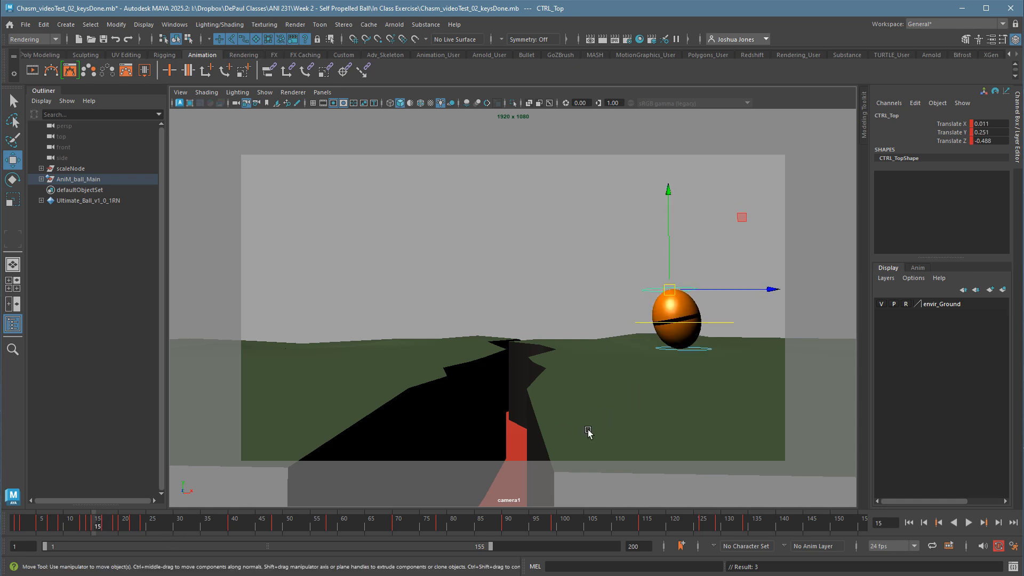
{"action": "key", "text": "alt+period"}
{"action": "key", "text": "alt+period"}
{"action": "key", "text": "alt+period"}
{"action": "key", "text": "alt+period"}
{"action": "key", "text": "alt+period"}
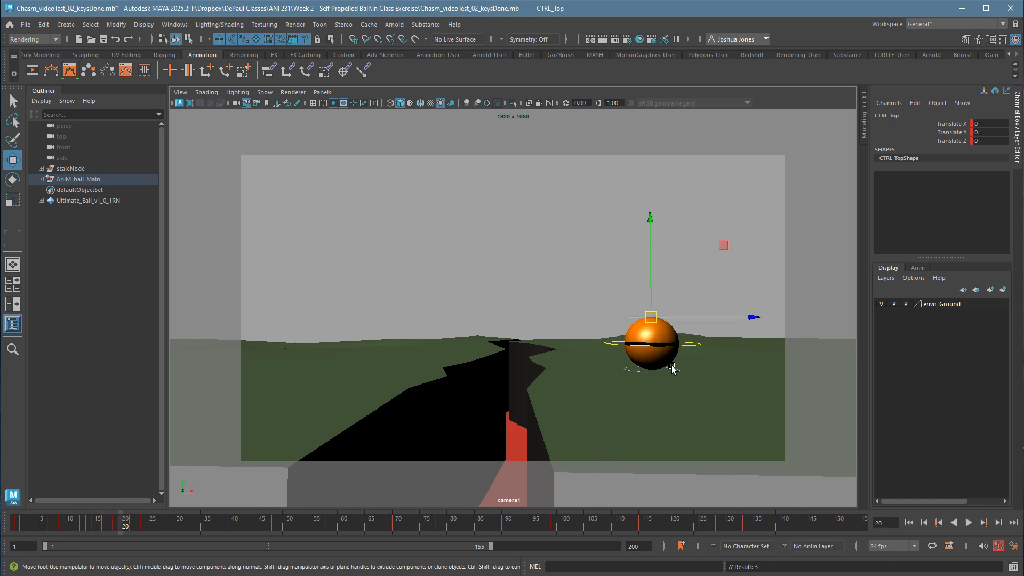
{"action": "left_click_drag", "start_coordinate": [662, 320], "coordinate": [662, 327]}
{"action": "key", "text": "s"}
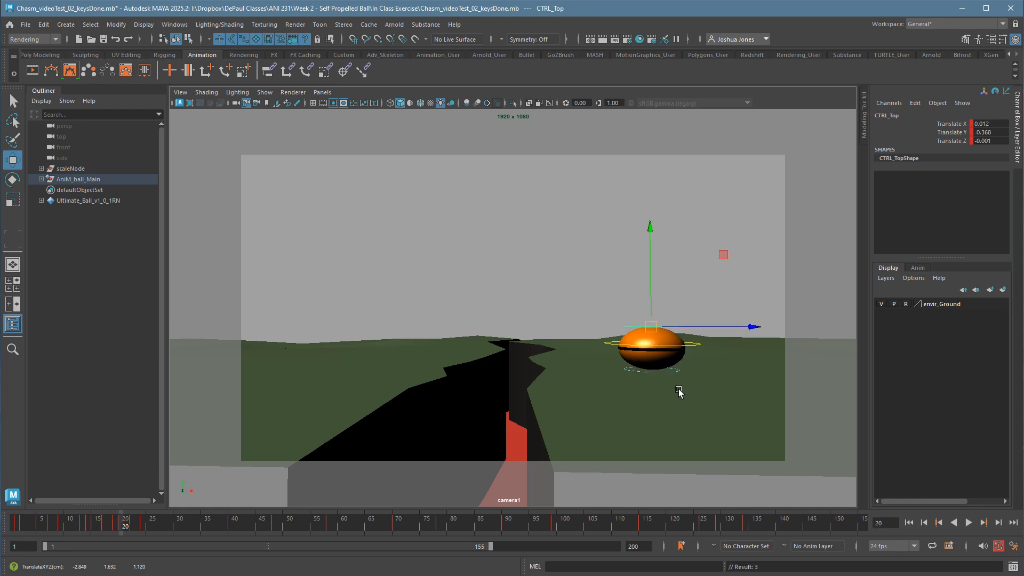
At frame 21, stretch the ball for the small third takeoff by moving CTRL_Top to about -0.031, 0.41, -0.368, and key it.
{"action": "key", "text": "alt+period"}
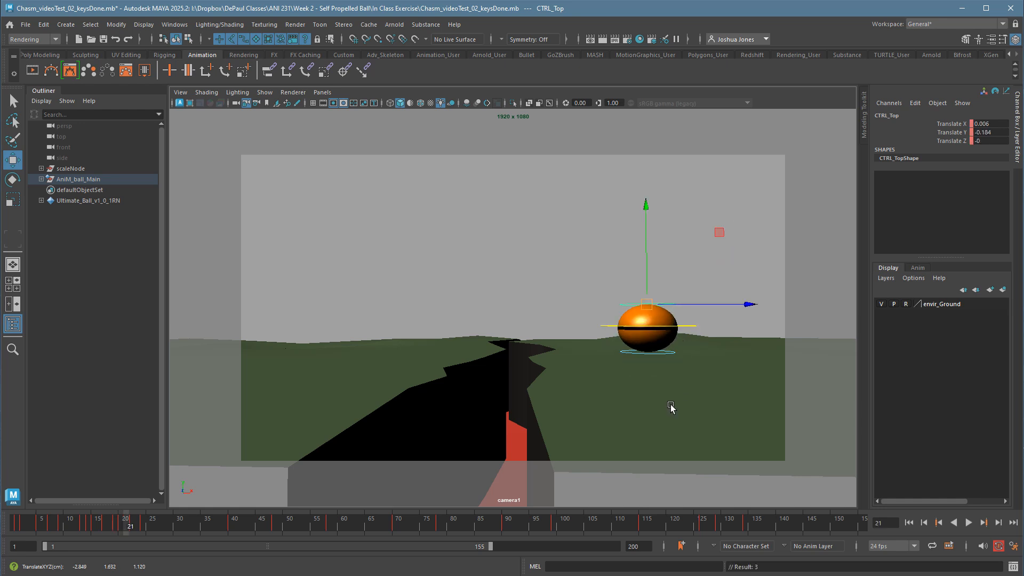
{"action": "key", "text": "alt+period"}
{"action": "key", "text": "alt+comma"}
{"action": "key", "text": "alt+comma"}
{"action": "key", "text": "alt+comma"}
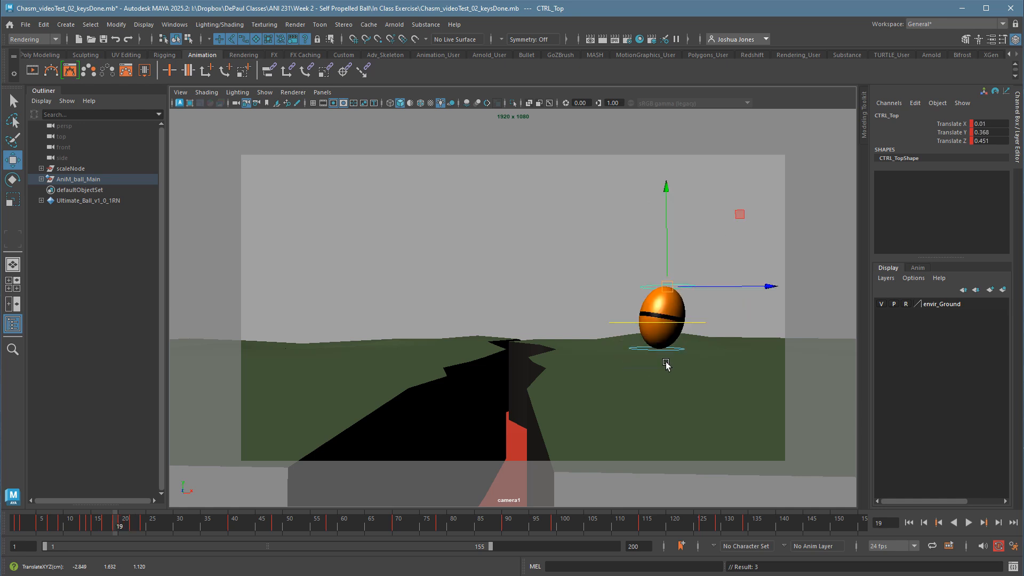
{"action": "key", "text": "alt+period"}
{"action": "key", "text": "alt+period"}
{"action": "left_click_drag", "start_coordinate": [660, 320], "coordinate": [648, 292]}
{"action": "key", "text": "s"}
{"action": "key", "text": "alt+comma"}
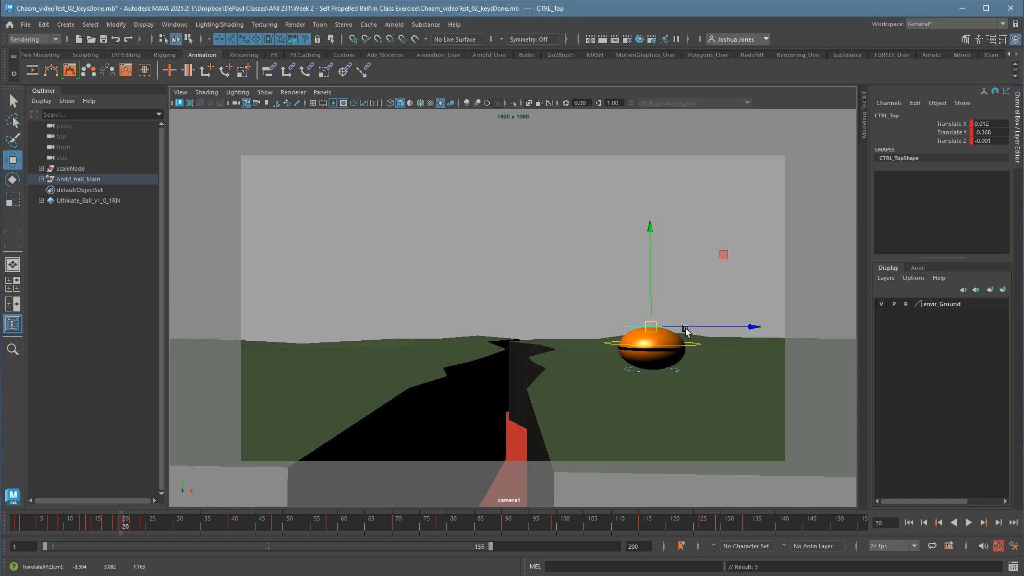
Review frames 20 to 23, and reduce the frame 21 takeoff stretch by moving CTRL_Top to about -0.016, 0.041, -0.307.
{"action": "key", "text": "alt+period"}
{"action": "key", "text": "alt+period"}
{"action": "key", "text": "alt+period"}
{"action": "key", "text": "alt+comma"}
{"action": "key", "text": "alt+comma"}
{"action": "key", "text": "alt+comma"}
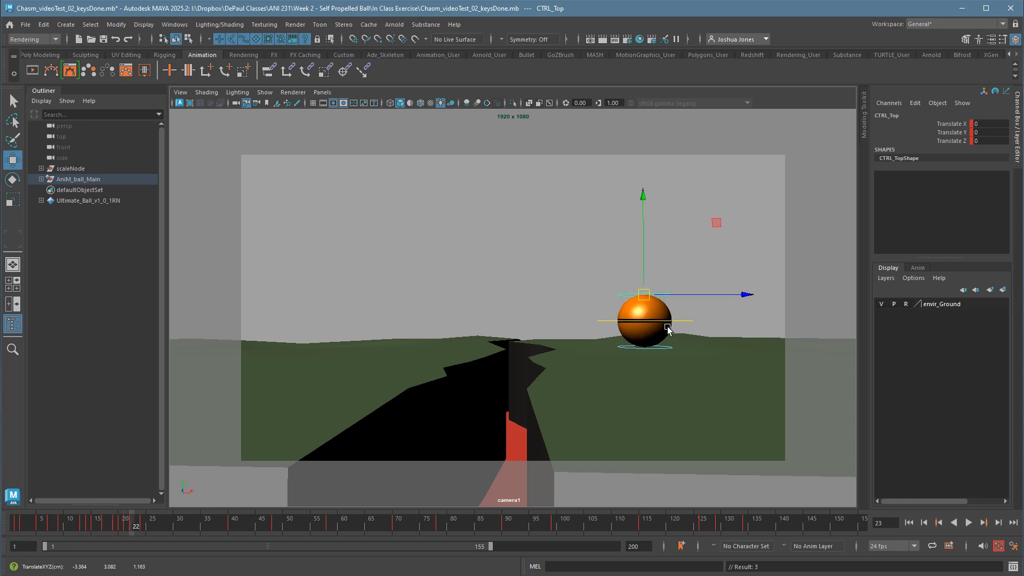
{"action": "key", "text": "alt+period"}
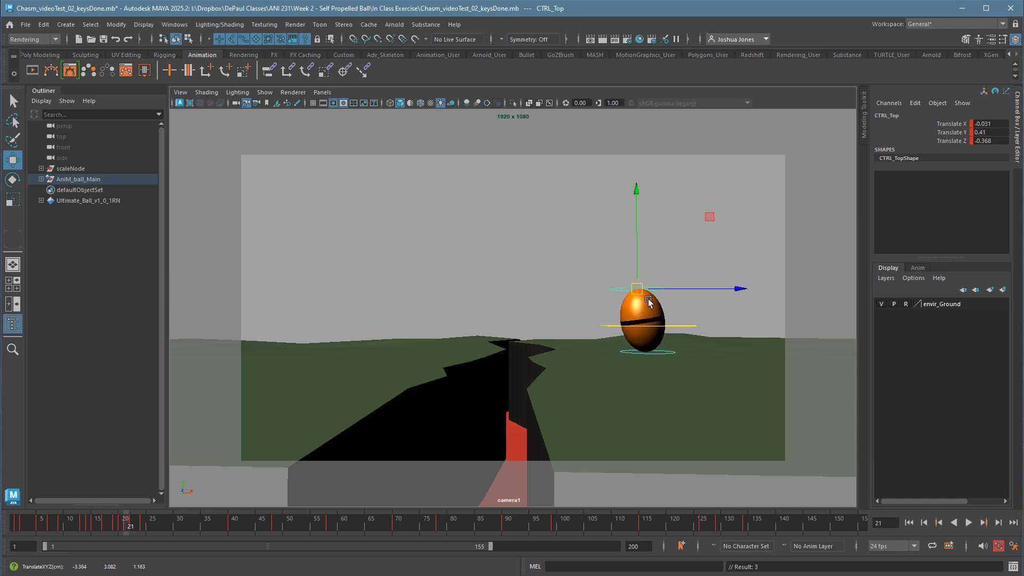
{"action": "key", "text": "alt+period"}
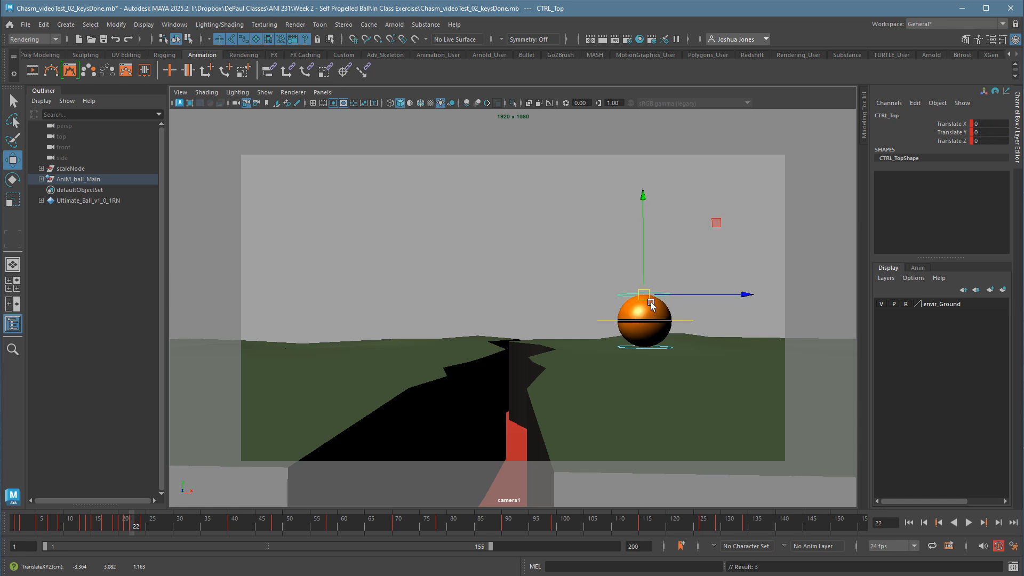
{"action": "key", "text": "alt+comma"}
{"action": "middle_click_drag", "start_coordinate": [650, 292], "coordinate": [652, 302]}
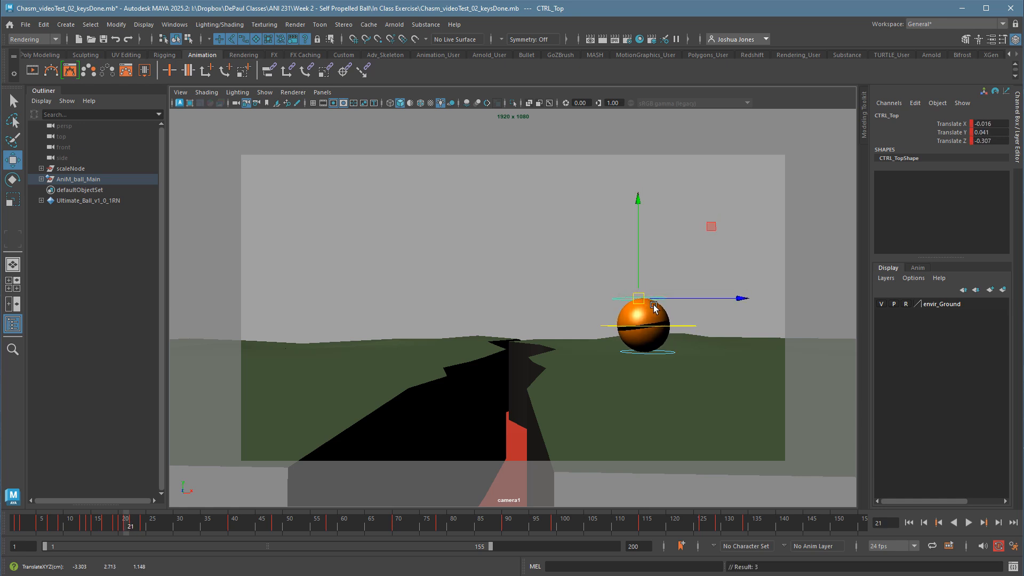
Compare frame 21 with its neighbours and soften its takeoff stretch by moving CTRL_Top to about -0.008, 0.062, -0.123.
{"action": "key", "text": "alt+comma"}
{"action": "key", "text": "alt+period"}
{"action": "key", "text": "alt+period"}
{"action": "key", "text": "comma"}
{"action": "key", "text": "comma"}
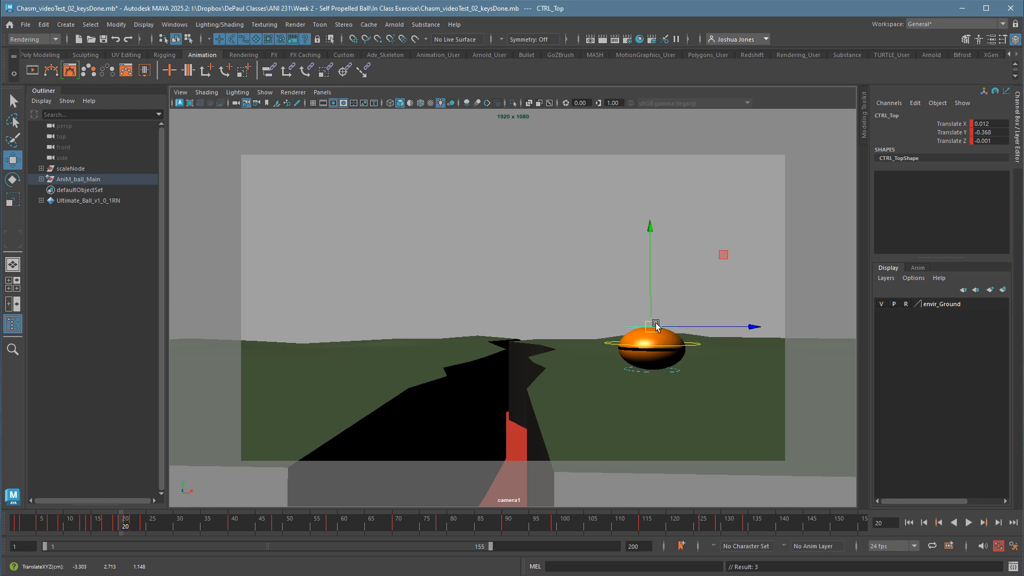
{"action": "key", "text": "period"}
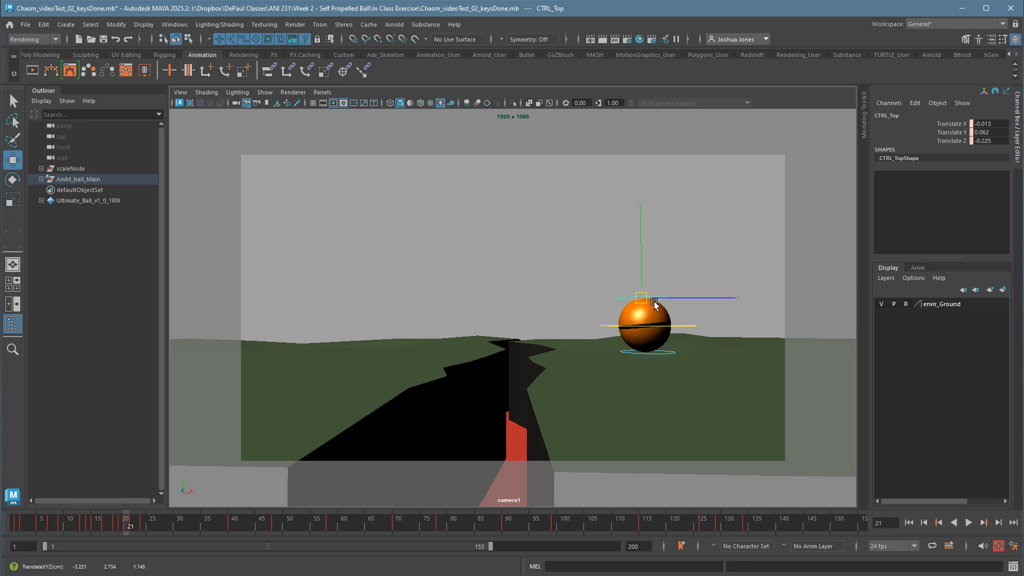
{"action": "key", "text": "comma"}
{"action": "key", "text": "comma"}
At frame 23, stretch the ball before its third landing by moving CTRL_Top to about 0.005, 0.205, 0.226.
{"action": "key", "text": "period"}
{"action": "key", "text": "period"}
{"action": "key", "text": "period"}
{"action": "key", "text": "period"}
{"action": "key", "text": "period"}
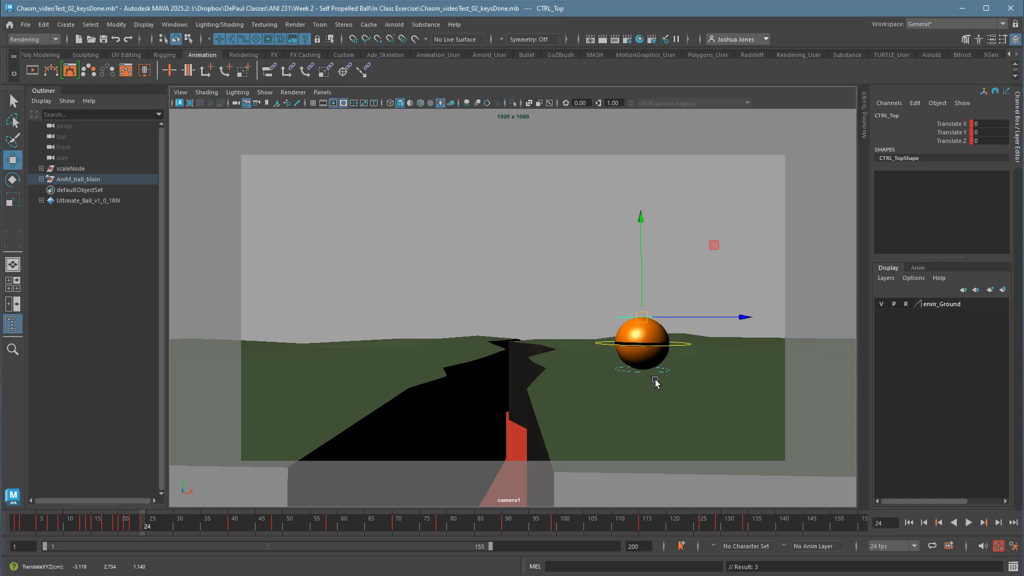
{"action": "key", "text": "comma"}
{"action": "left_click_drag", "start_coordinate": [661, 307], "coordinate": [663, 297]}
{"action": "key", "text": "alt+comma"}
{"action": "key", "text": "alt+period"}
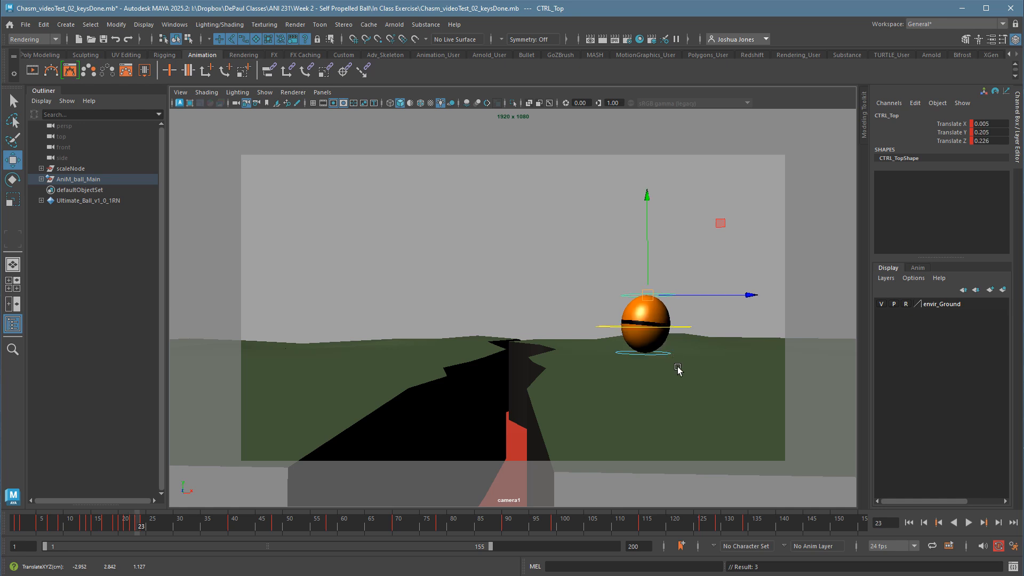
{"action": "key", "text": "alt+period"}
At frame 23, ease the landing stretch by moving CTRL_Top to about 0.003, 0.143, 0.144.
{"action": "key", "text": "comma"}
{"action": "key", "text": "comma"}
{"action": "key", "text": "comma"}
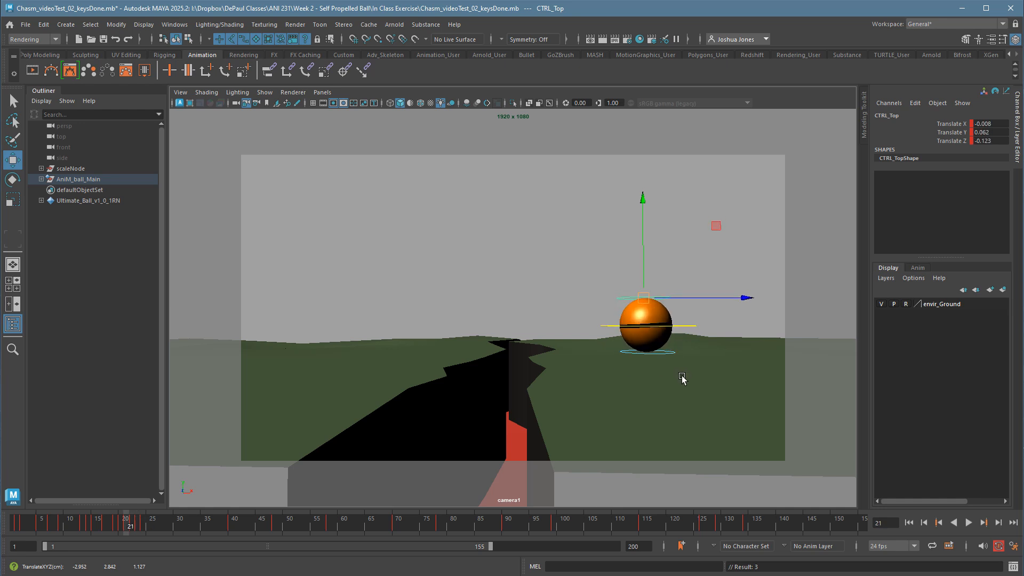
{"action": "key", "text": "period"}
{"action": "key", "text": "period"}
{"action": "left_click_drag", "start_coordinate": [655, 301], "coordinate": [656, 305]}
{"action": "key", "text": "period"}
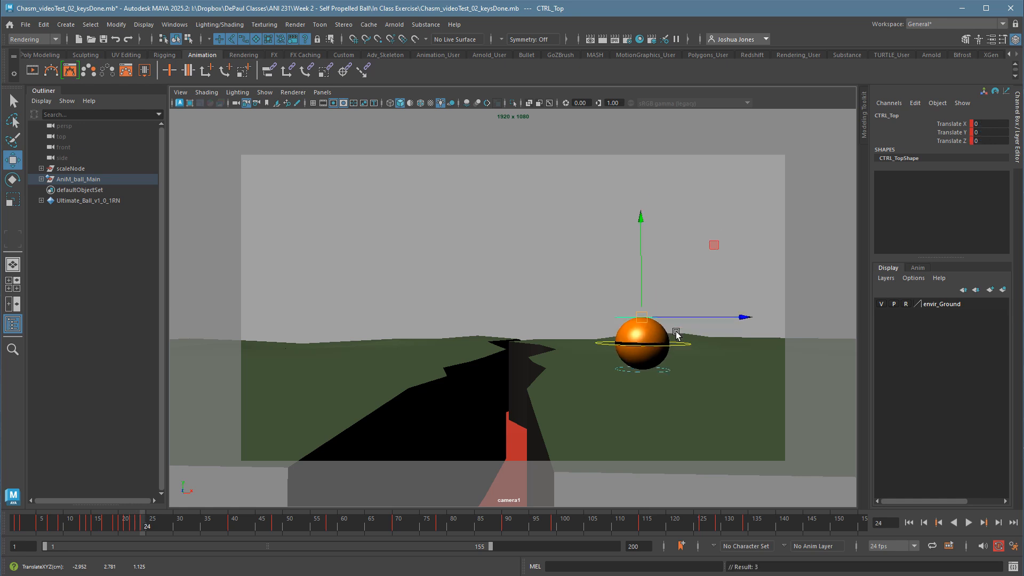
{"action": "key", "text": "comma"}
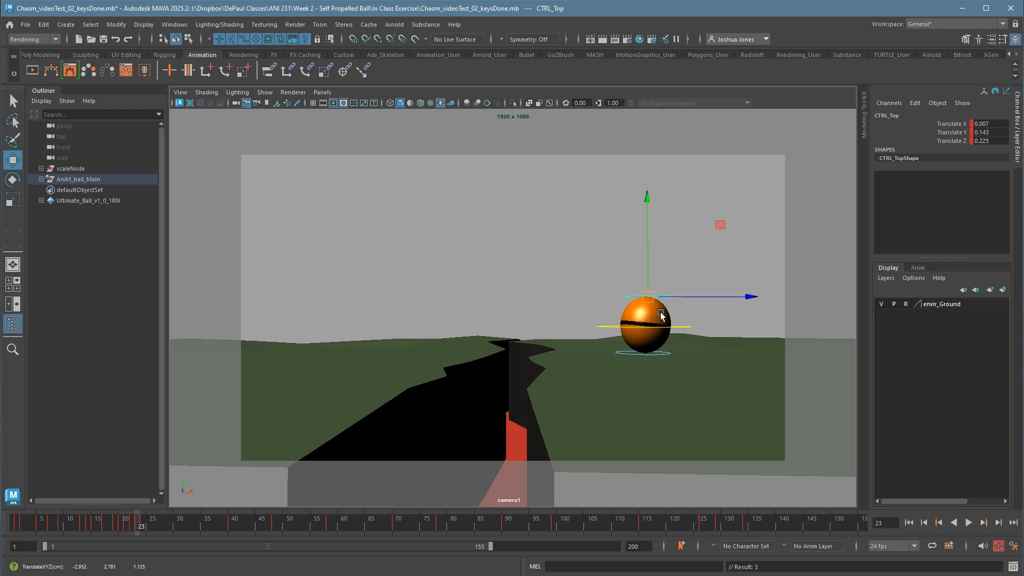
{"action": "key", "text": "period"}
{"action": "key", "text": "comma"}
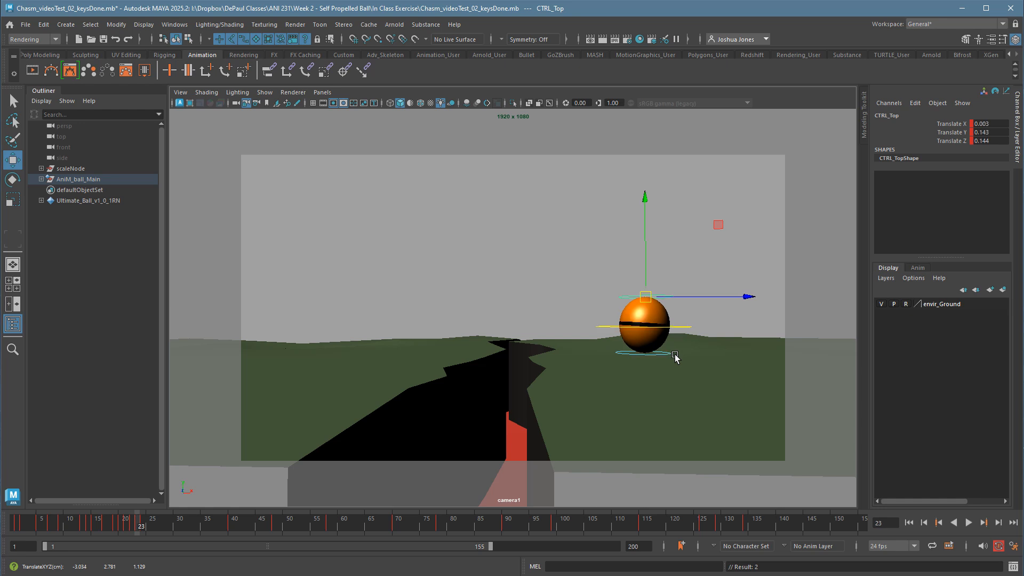
Step back and forth through frames 20 to 24 to examine the small third hop's squash and stretch.
{"action": "key", "text": "period"}
{"action": "key", "text": "comma"}
{"action": "key", "text": "comma"}
{"action": "key", "text": "comma"}
{"action": "key", "text": "period"}
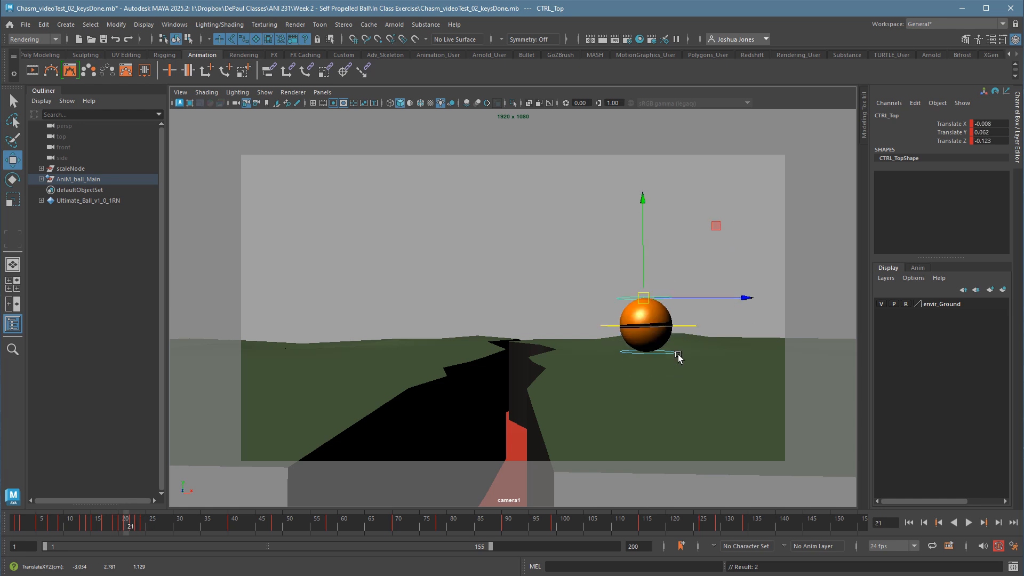
{"action": "key", "text": "period"}
{"action": "key", "text": "period"}
{"action": "key", "text": "alt+period"}
{"action": "key", "text": "alt+comma"}
{"action": "key", "text": "alt+comma"}
{"action": "key", "text": "alt+comma"}
{"action": "key", "text": "alt+comma"}
{"action": "key", "text": "alt+period"}
{"action": "key", "text": "alt+period"}
{"action": "key", "text": "alt+period"}
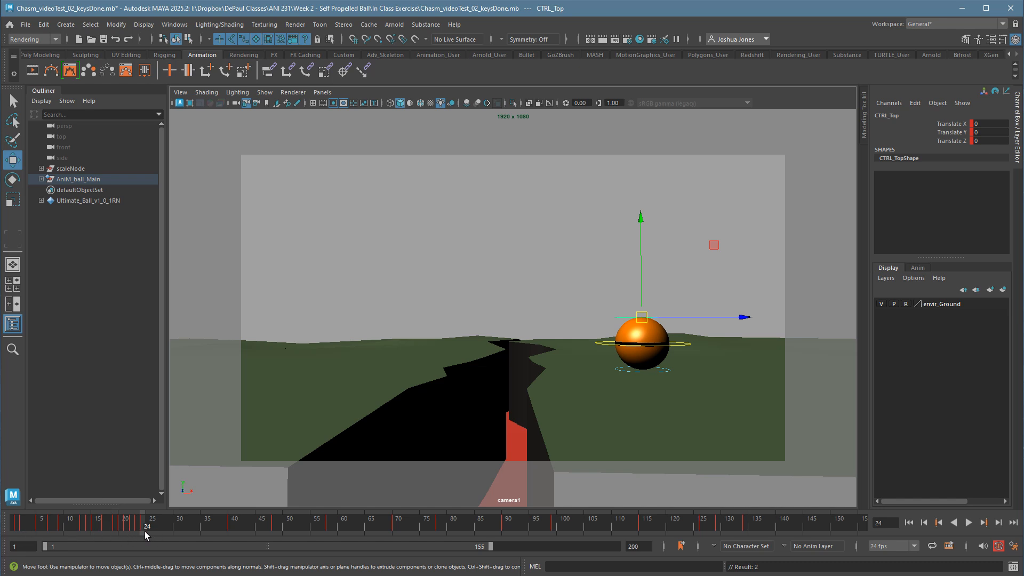
Open the Graph Editor to examine CTRL_Top's translate curves over roughly the first 20 frames, and minimize it.
{"action": "left_click", "coordinate": [174, 24]}
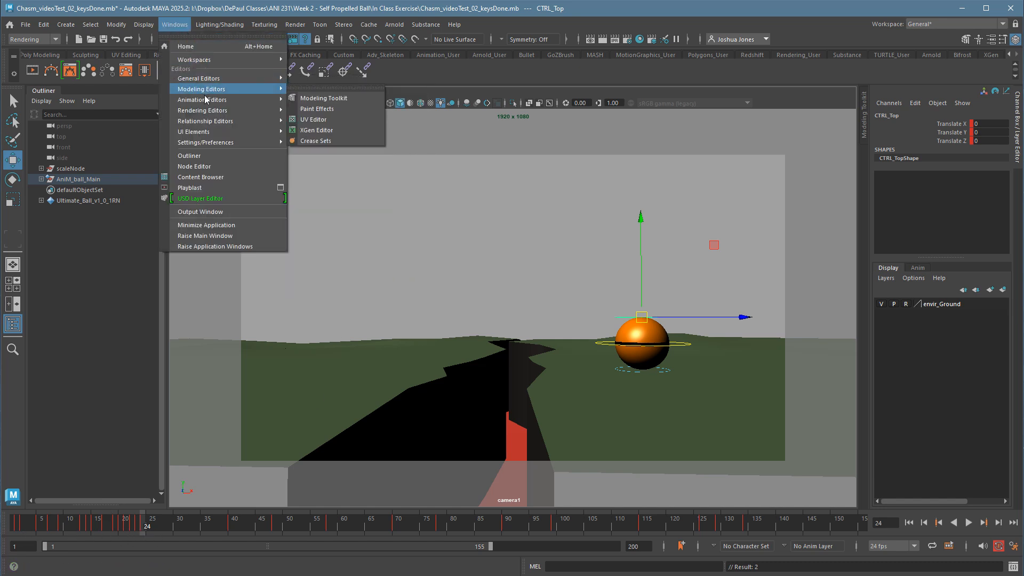
{"action": "left_click", "coordinate": [301, 101]}
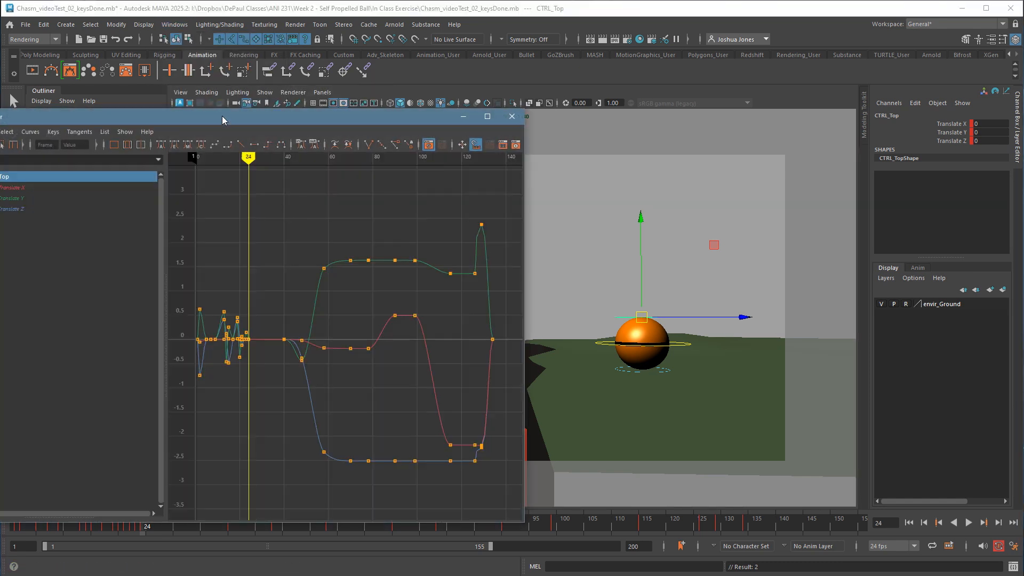
{"action": "left_click_drag", "start_coordinate": [223, 119], "coordinate": [444, 134]}
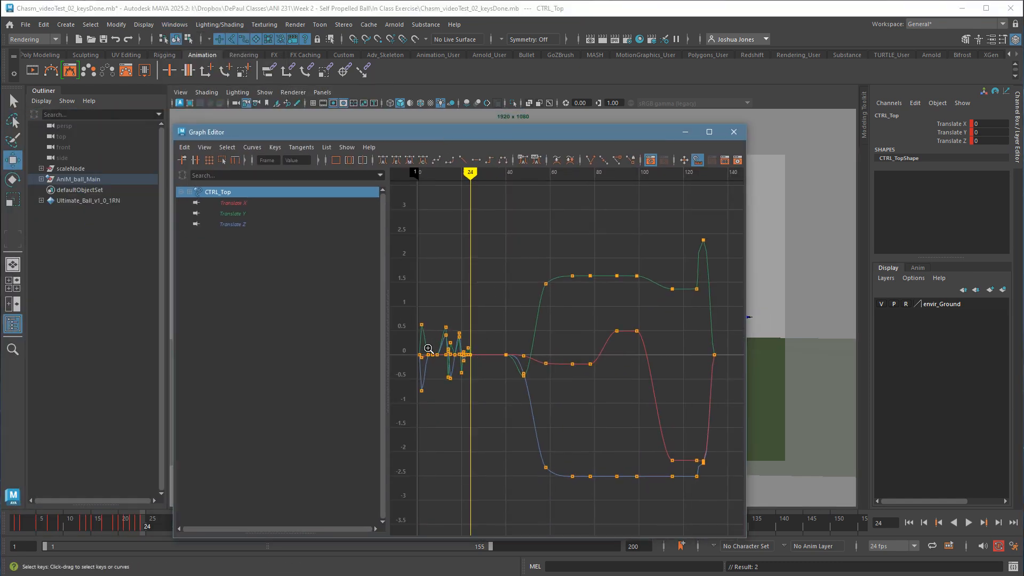
{"action": "right_click_drag", "start_coordinate": [428, 348], "coordinate": [474, 416], "text": "alt"}
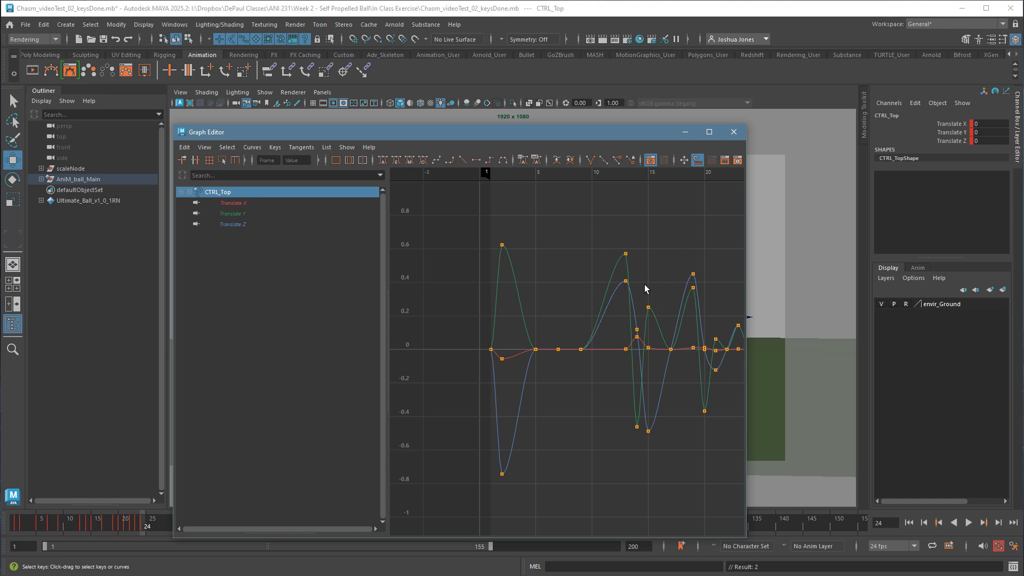
{"action": "left_click", "coordinate": [685, 132]}
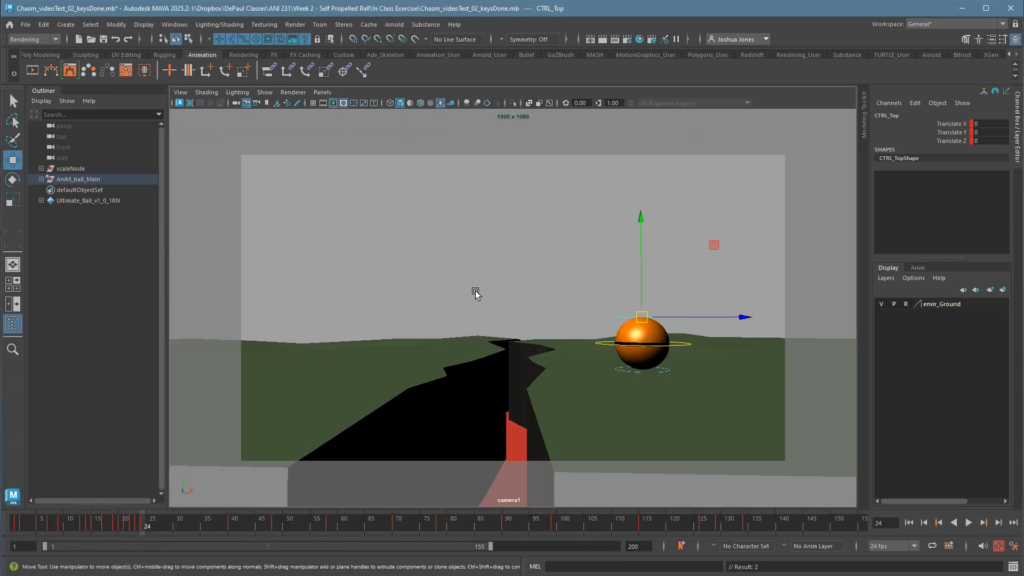
Scrub and step between frames 20 and 26 to examine how the third hop leads into the final settle.
{"action": "left_click", "coordinate": [139, 532]}
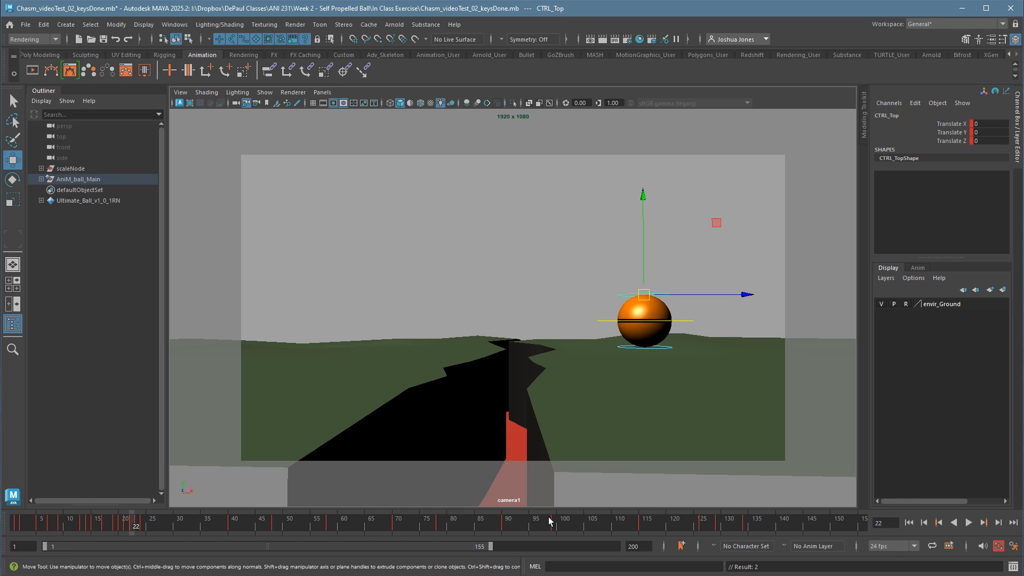
{"action": "left_click", "coordinate": [158, 529]}
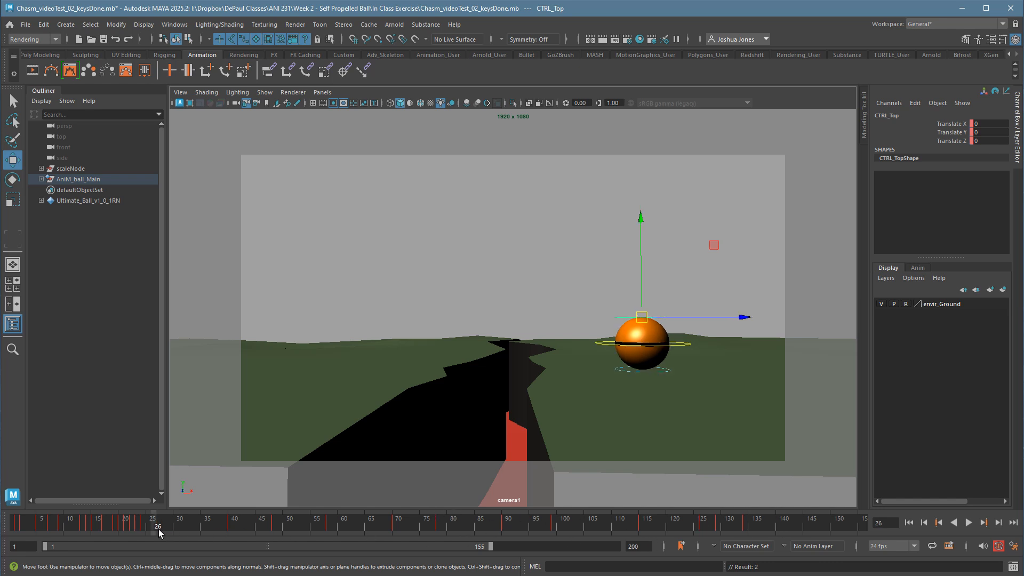
{"action": "key", "text": "comma"}
{"action": "key", "text": "comma"}
{"action": "key", "text": "comma"}
{"action": "key", "text": "period"}
{"action": "key", "text": "period"}
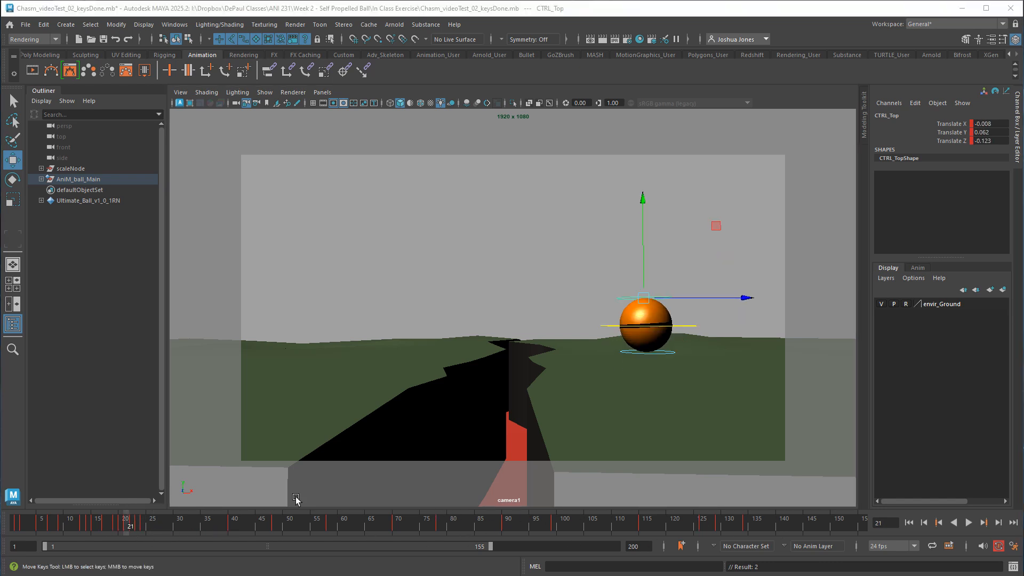
{"action": "key", "text": "alt+period"}
{"action": "key", "text": "alt+period"}
{"action": "key", "text": "alt+comma"}
{"action": "key", "text": "alt+comma"}
{"action": "key", "text": "alt+comma"}
{"action": "key", "text": "alt+comma"}
{"action": "key", "text": "alt+comma"}
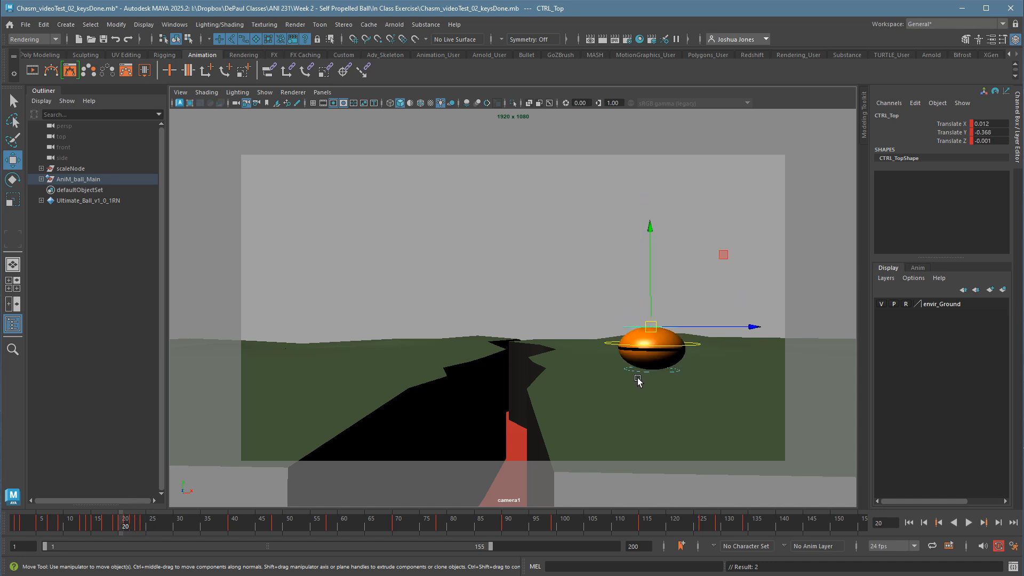
{"action": "key", "text": "alt+period"}
{"action": "key", "text": "alt+period"}
At frame 24, squash the ball on its third landing by moving CTRL_Top to about 0.006, -0.205, 0.
{"action": "key", "text": "alt+period"}
{"action": "key", "text": "alt+period"}
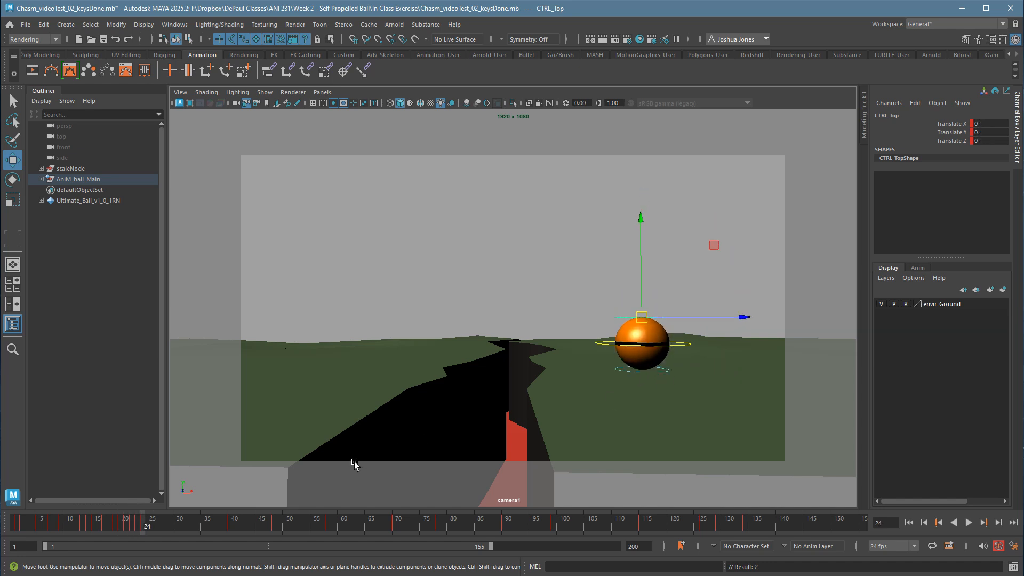
{"action": "key", "text": "alt+period"}
{"action": "key", "text": "alt+comma"}
{"action": "key", "text": "alt+comma"}
{"action": "key", "text": "alt+period"}
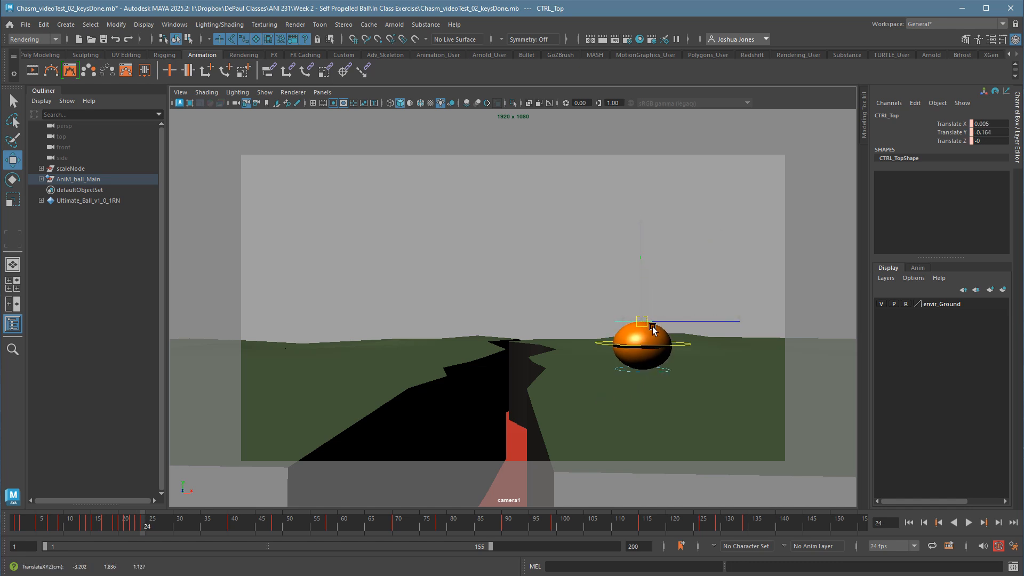
{"action": "key", "text": "alt+comma"}
{"action": "key", "text": "alt+comma"}
{"action": "key", "text": "alt+period"}
{"action": "key", "text": "alt+period"}
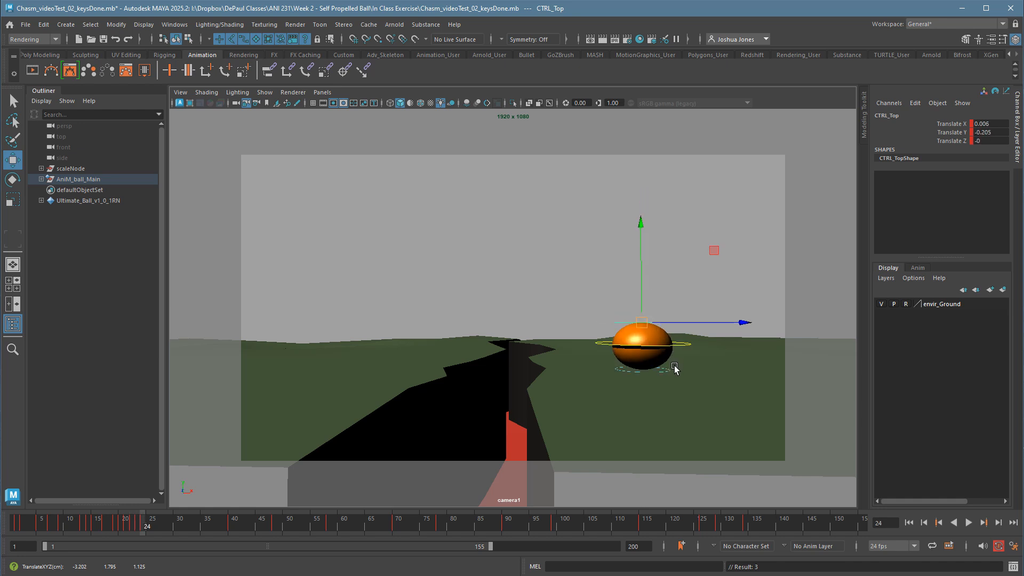
At frame 26, stretch the ball upward in a settling rebound by moving CTRL_Top to about -0.005, 0.153, 0, and key it.
{"action": "key", "text": "alt+period"}
{"action": "key", "text": "alt+period"}
{"action": "left_click_drag", "start_coordinate": [654, 326], "coordinate": [654, 319]}
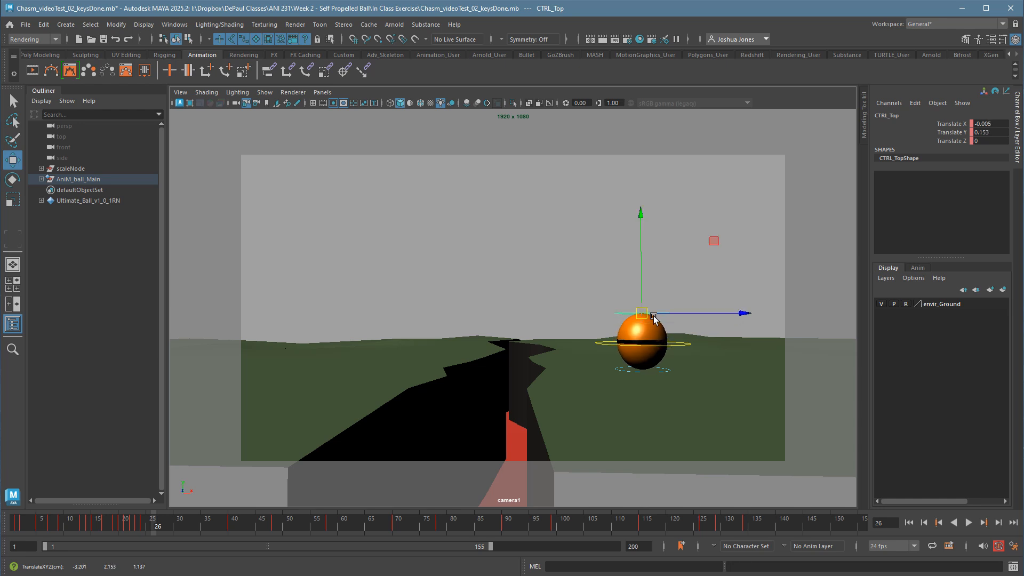
{"action": "key", "text": "s"}
{"action": "key", "text": "alt+comma"}
{"action": "key", "text": "alt+comma"}
{"action": "key", "text": "alt+period"}
{"action": "key", "text": "alt+period"}
{"action": "key", "text": "alt+period"}
{"action": "key", "text": "alt+period"}
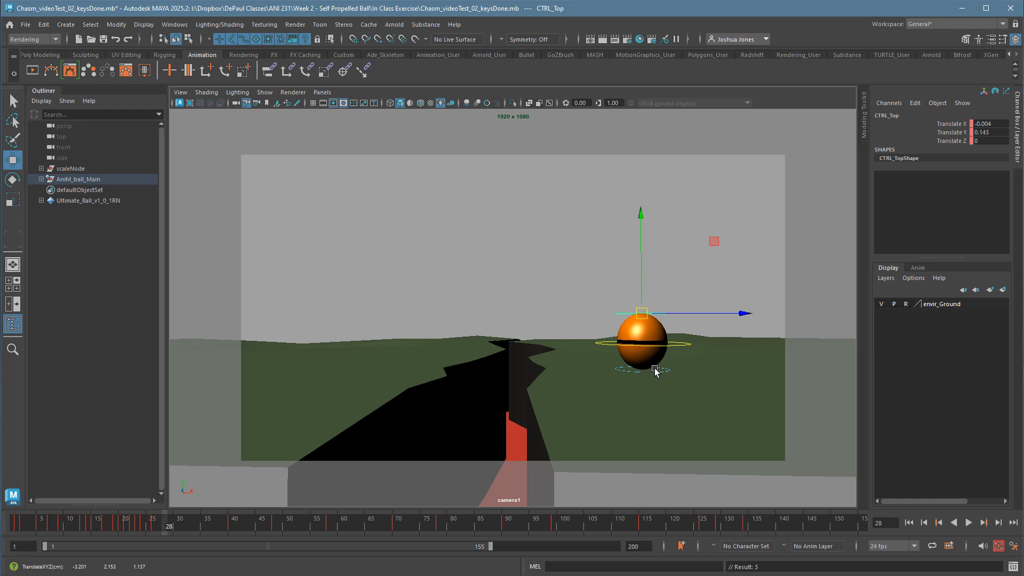
At frame 28, squash the ball slightly by moving CTRL_Top to about 0.002, -0.123, -0.041, and key it.
{"action": "left_click_drag", "start_coordinate": [652, 320], "coordinate": [653, 329]}
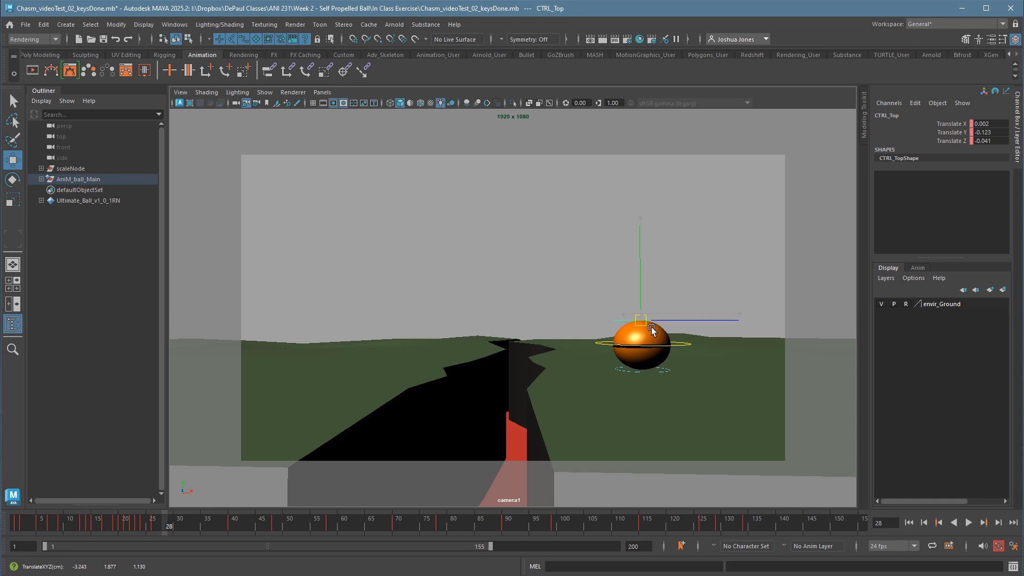
{"action": "key", "text": "s"}
At frame 30, return the ball to its round shape by setting CTRL_Top's Translate X, Y and Z to 0.
{"action": "key", "text": "alt+period"}
{"action": "key", "text": "alt+period"}
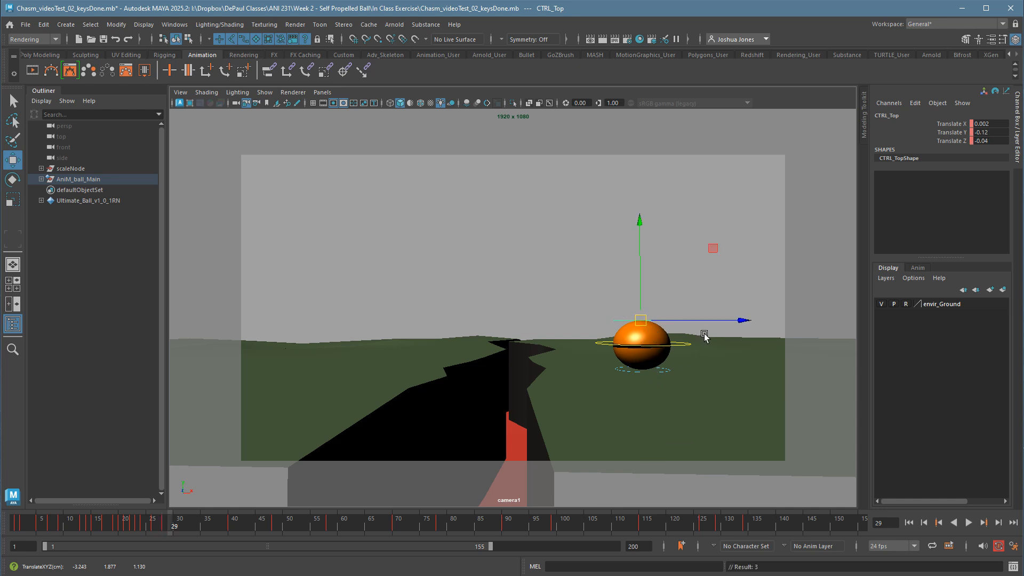
{"action": "left_click_drag", "start_coordinate": [996, 142], "coordinate": [1005, 125]}
{"action": "type", "text": "0"}
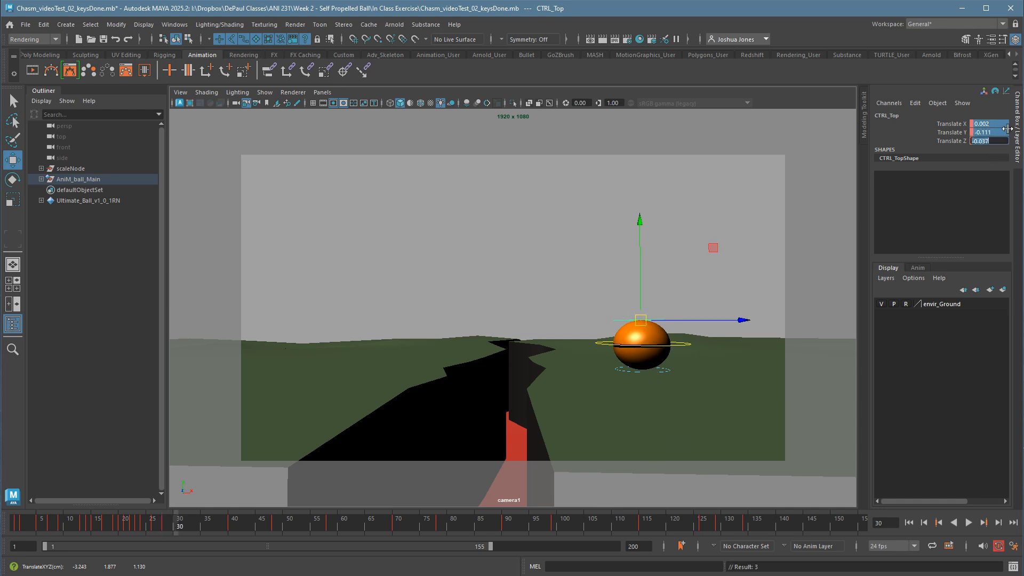
{"action": "key", "text": "Return"}
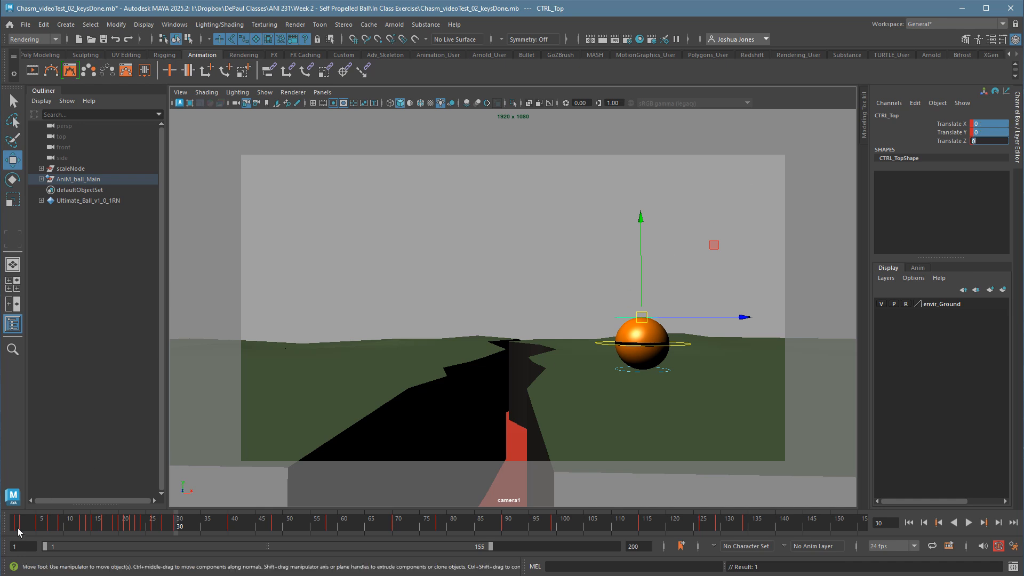
Play the animation from frame 1 twice with nothing selected to review the hops and the settle.
{"action": "key", "text": "alt+shift+v"}
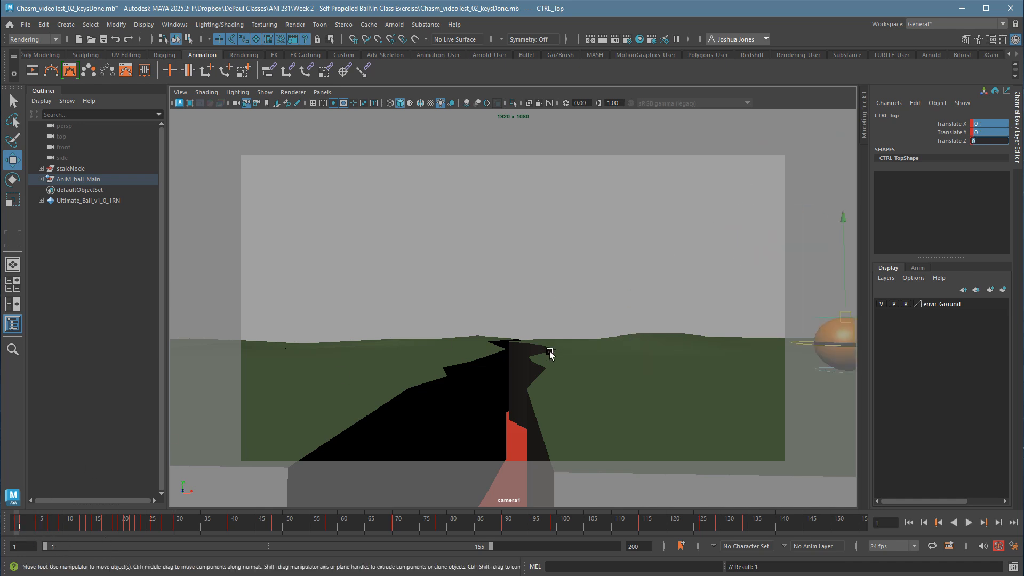
{"action": "left_click", "coordinate": [658, 292]}
{"action": "key", "text": "alt+v"}
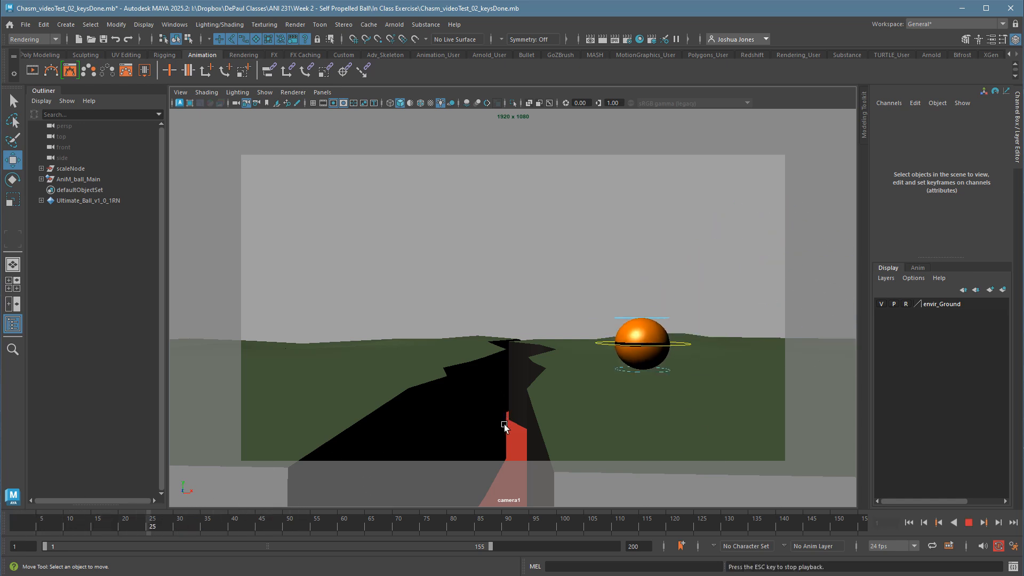
{"action": "key", "text": "Escape"}
{"action": "key", "text": "alt+v"}
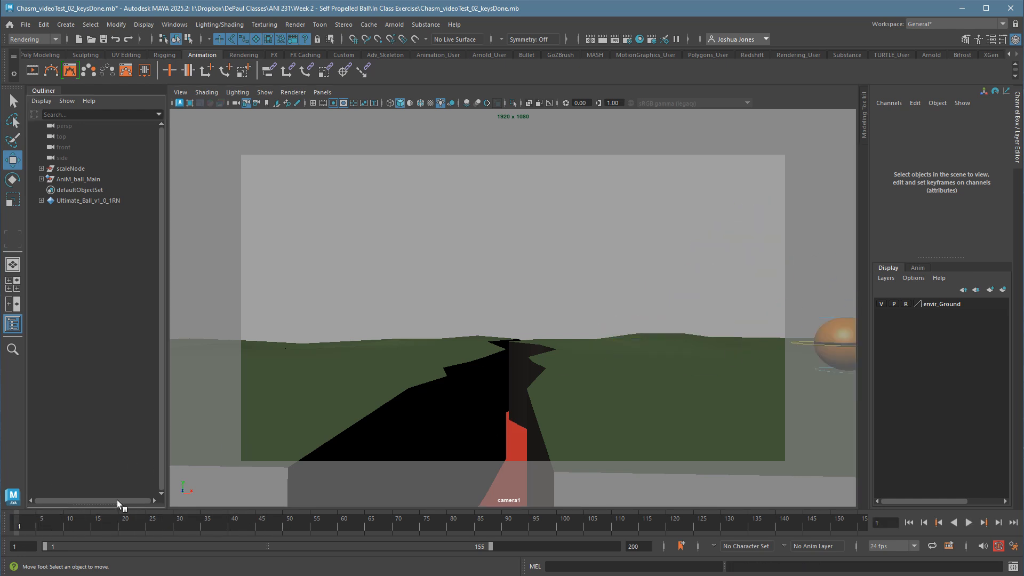
{"action": "key", "text": "Escape"}
Select CTRL_Top at frame 15, open the Graph Editor showing only its Translate Y curve, and place the window clear of the ball.
{"action": "left_click_drag", "start_coordinate": [66, 527], "coordinate": [102, 528]}
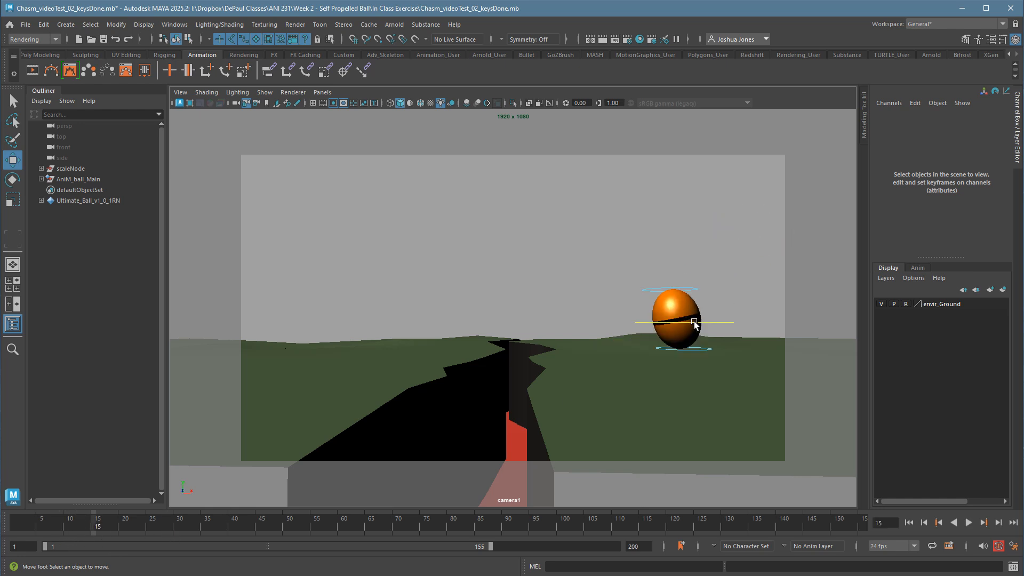
{"action": "left_click", "coordinate": [678, 290]}
{"action": "key", "text": "alt+comma"}
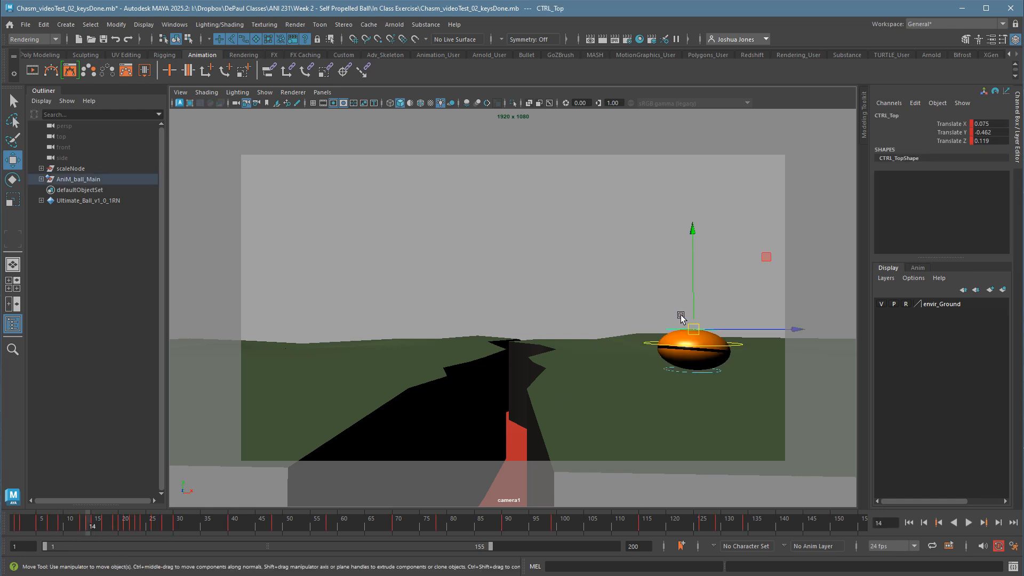
{"action": "key", "text": "alt+period"}
{"action": "left_click", "coordinate": [181, 27]}
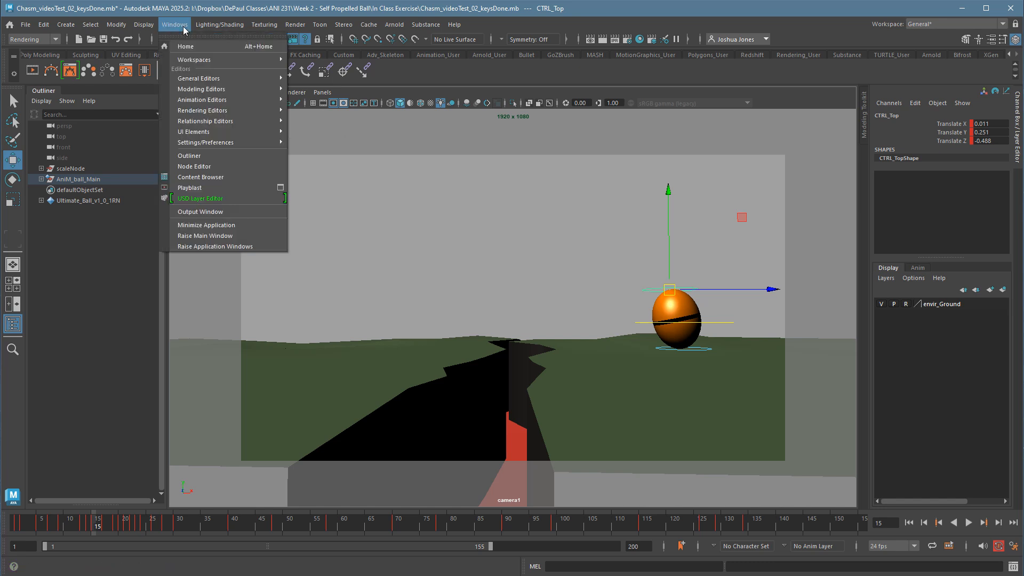
{"action": "mouse_move", "coordinate": [240, 99]}
{"action": "left_click", "coordinate": [323, 100]}
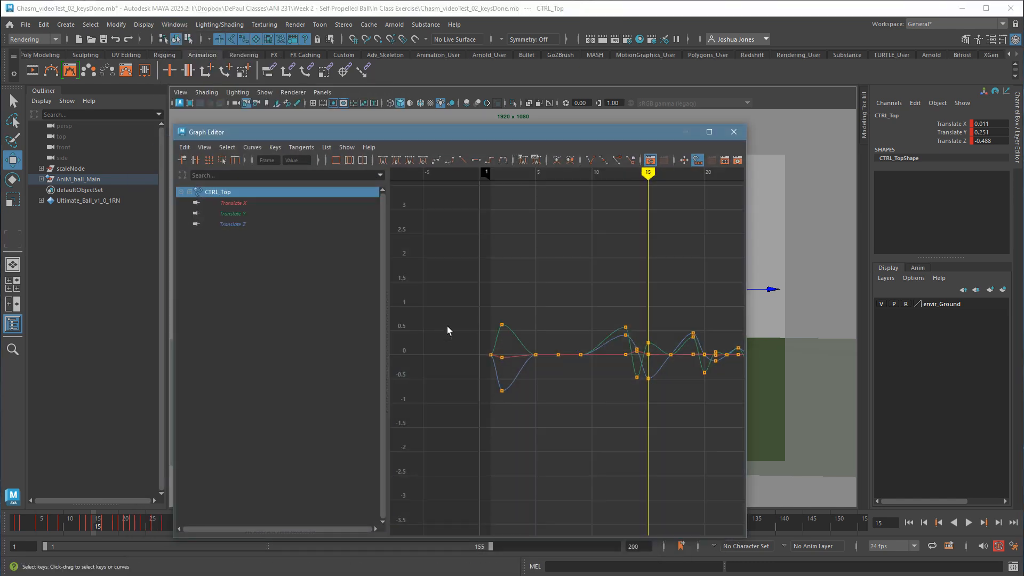
{"action": "left_click", "coordinate": [232, 214]}
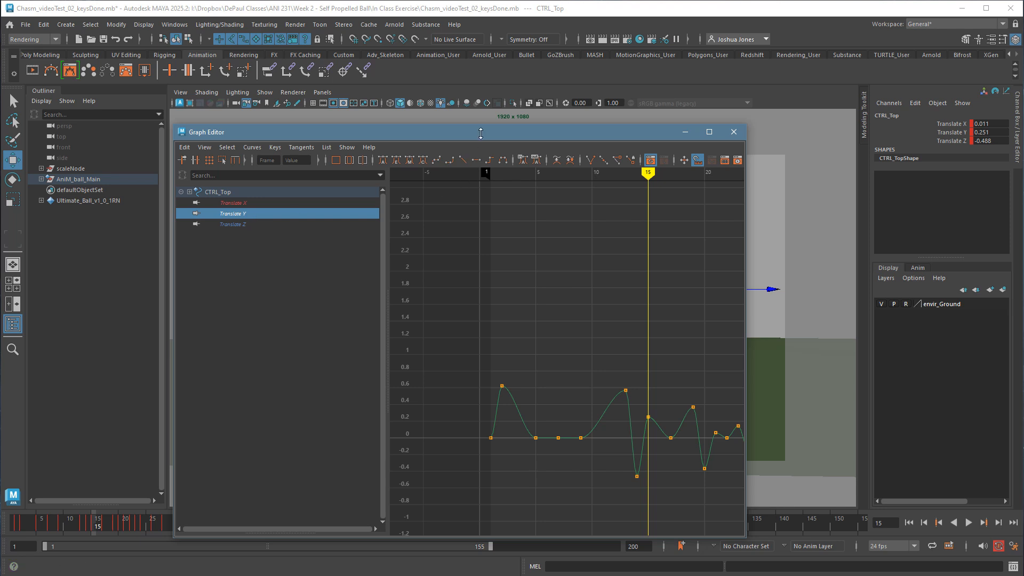
{"action": "left_click_drag", "start_coordinate": [480, 133], "coordinate": [435, 451]}
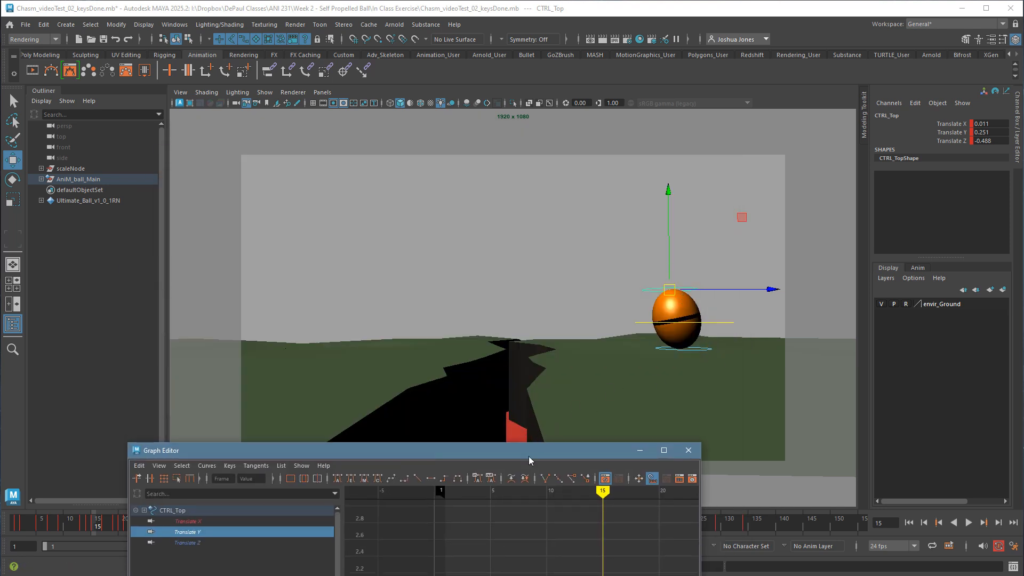
{"action": "left_click_drag", "start_coordinate": [529, 457], "coordinate": [427, 157]}
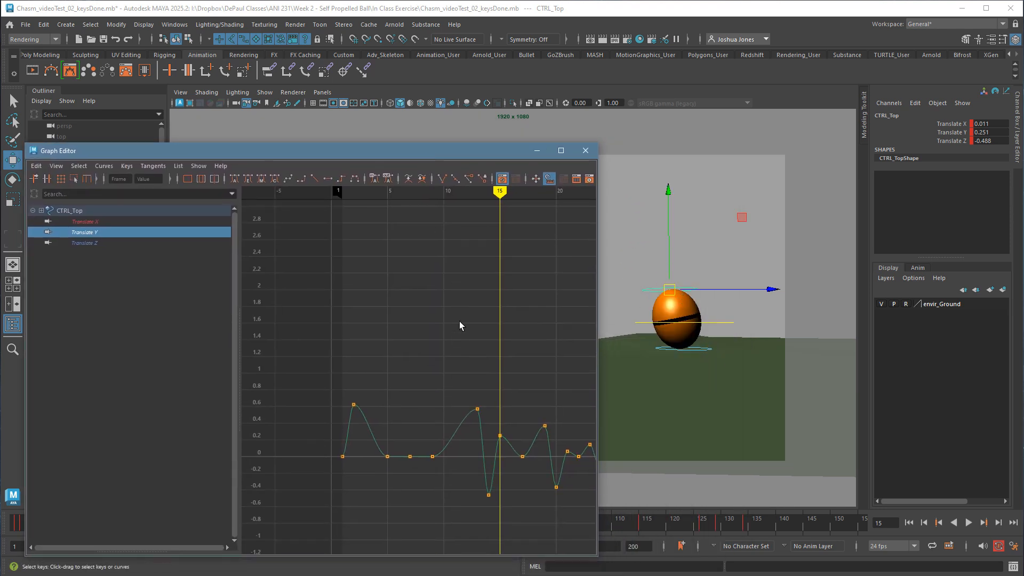
On the Translate Y curve, lower the frame 19 key to about 0.196 and the frame 15 key to about 0.226.
{"action": "mouse_move", "coordinate": [463, 441]}
{"action": "left_mouse_down"}
{"action": "mouse_move", "coordinate": [425, 458]}
{"action": "mouse_move", "coordinate": [557, 462]}
{"action": "left_mouse_up"}
{"action": "left_click", "coordinate": [546, 426]}
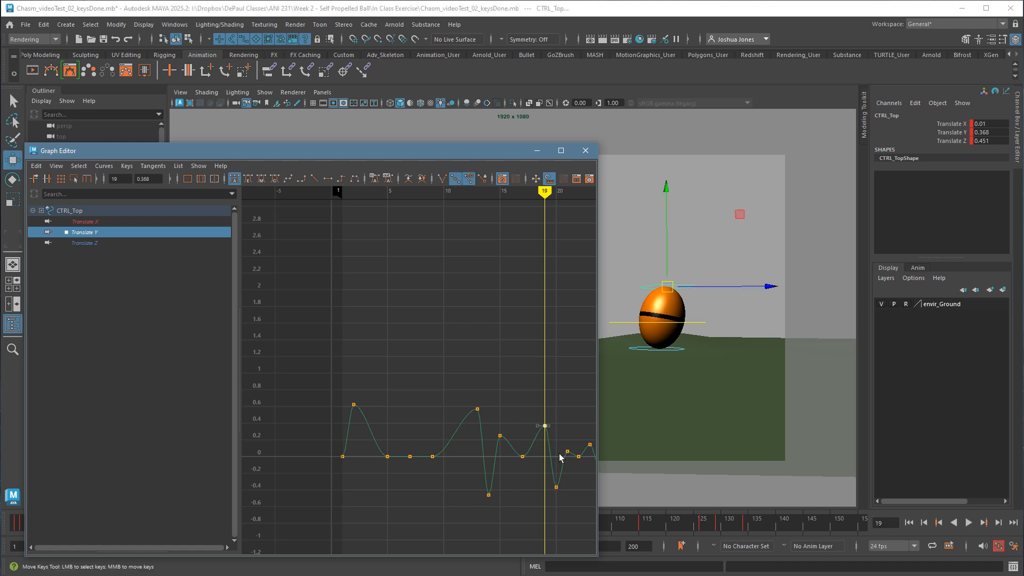
{"action": "middle_click_drag", "start_coordinate": [562, 459], "coordinate": [521, 451], "text": "shift"}
{"action": "left_click", "coordinate": [500, 436]}
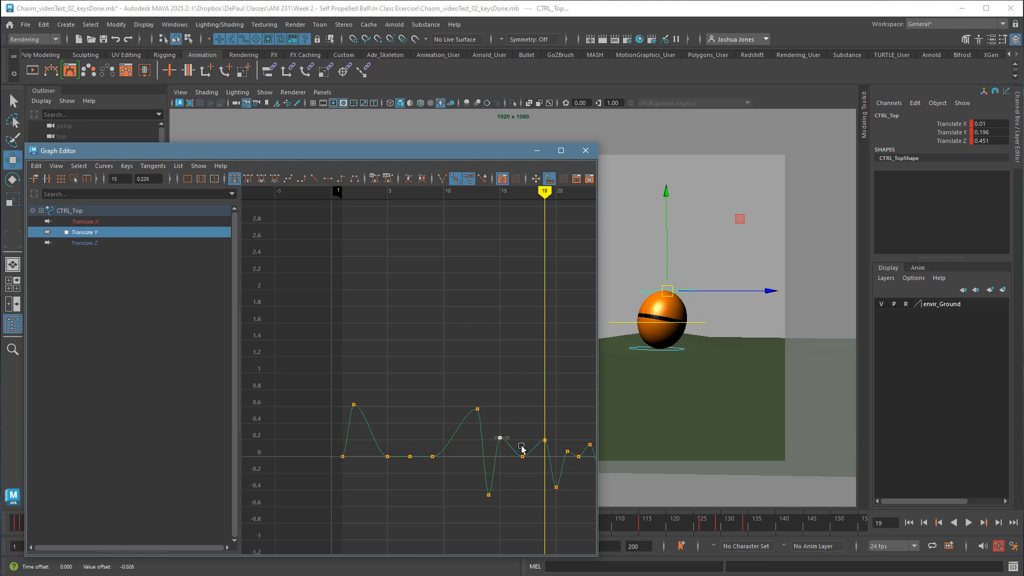
Reduce the second landing's squash by raising the frame 20 Translate Y key to about -0.24, and scrub the motion through frame 23.
{"action": "key", "text": "k"}
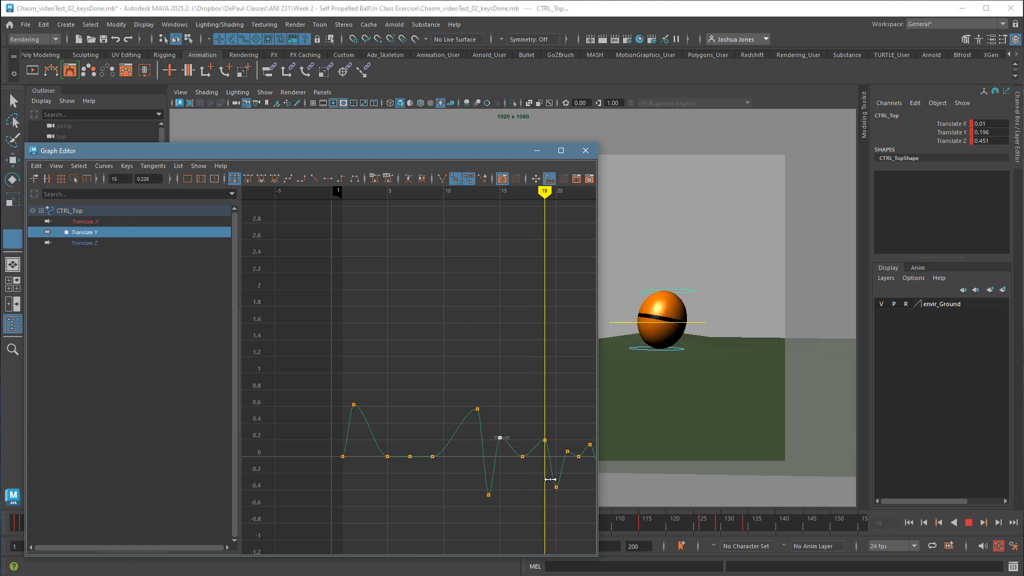
{"action": "left_click_drag", "start_coordinate": [548, 480], "coordinate": [576, 484]}
{"action": "middle_click_drag", "start_coordinate": [565, 505], "coordinate": [451, 491], "text": "shift"}
{"action": "key", "text": "k"}
{"action": "left_click_drag", "start_coordinate": [440, 479], "coordinate": [475, 475]}
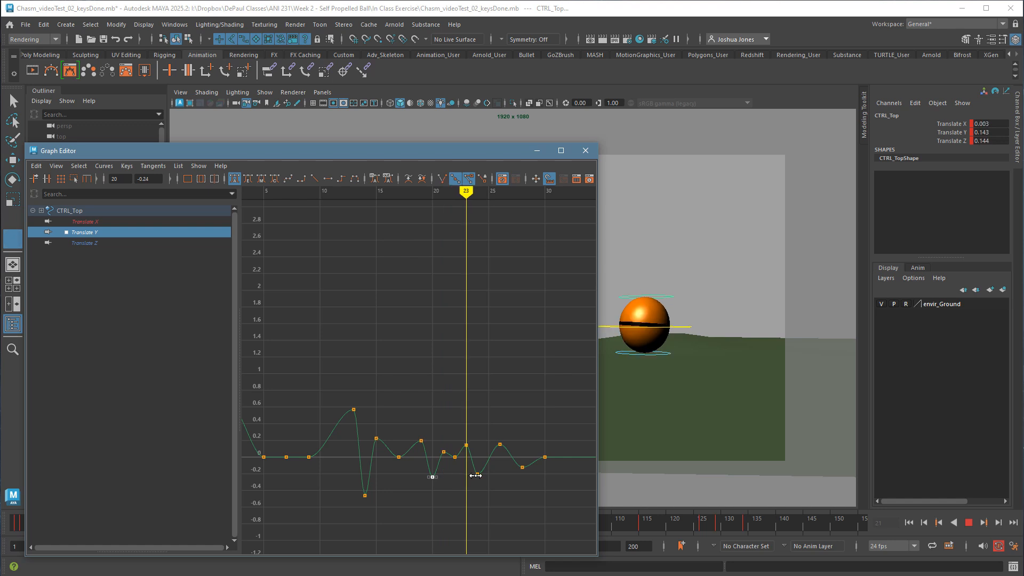
Reduce the stretch before the third landing by lowering the frame 23 Translate Y key to about 0.086.
{"action": "key", "text": "w"}
{"action": "left_click", "coordinate": [467, 445]}
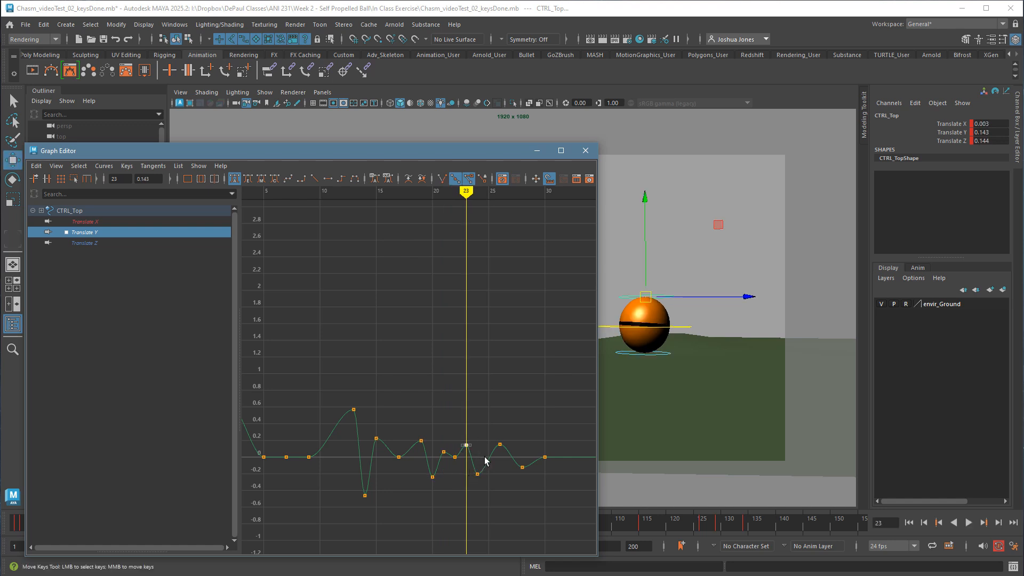
{"action": "middle_click_drag", "start_coordinate": [485, 457], "coordinate": [486, 467]}
Soften the settle by setting the Translate Y keys to about -0.048 at frame 28 and about 0.052 at frame 26.
{"action": "left_click_drag", "start_coordinate": [471, 477], "coordinate": [521, 482]}
{"action": "key", "text": "w"}
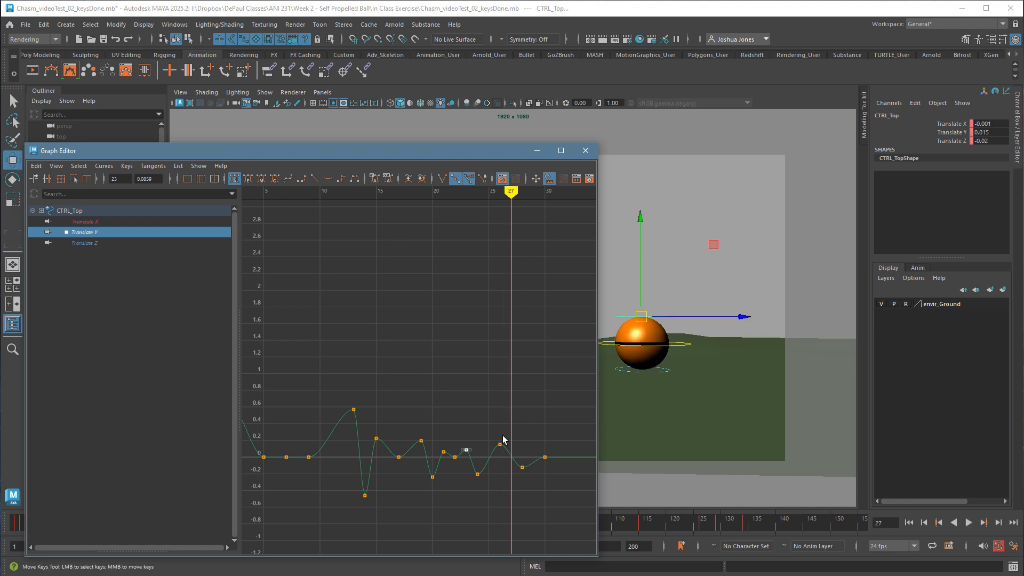
{"action": "left_click_drag", "start_coordinate": [498, 433], "coordinate": [514, 467]}
{"action": "middle_click_drag", "start_coordinate": [514, 471], "coordinate": [531, 490], "text": "shift"}
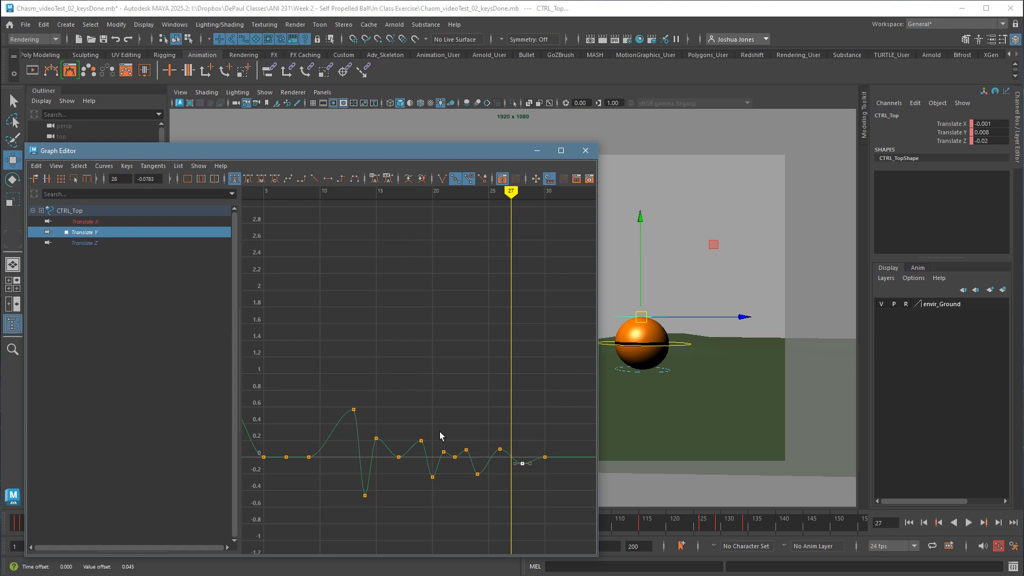
{"action": "left_click_drag", "start_coordinate": [523, 504], "coordinate": [525, 505]}
{"action": "key", "text": "f"}
{"action": "left_click", "coordinate": [423, 383]}
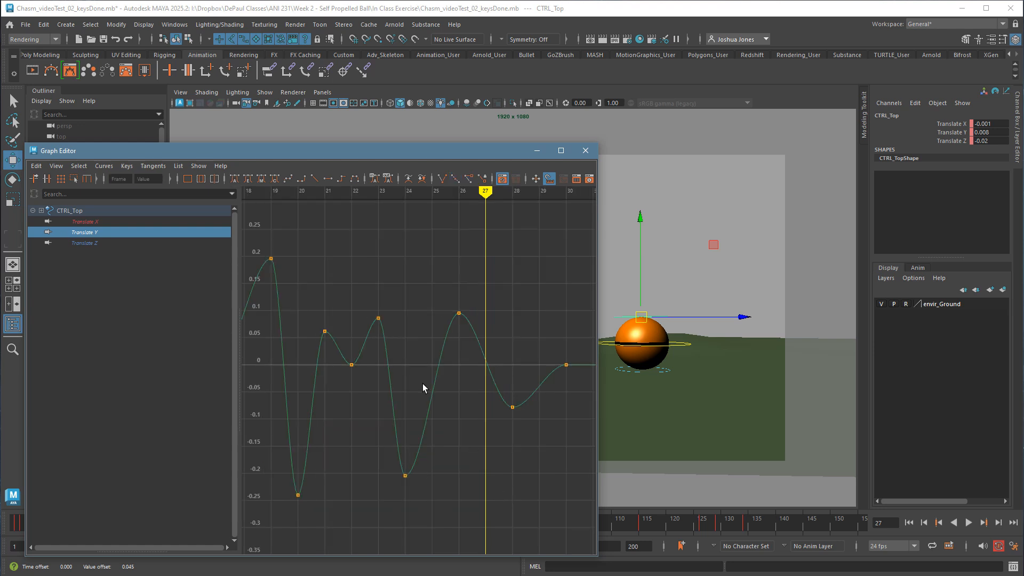
{"action": "left_click_drag", "start_coordinate": [501, 398], "coordinate": [533, 448]}
{"action": "middle_click_drag", "start_coordinate": [533, 448], "coordinate": [535, 427], "text": "shift"}
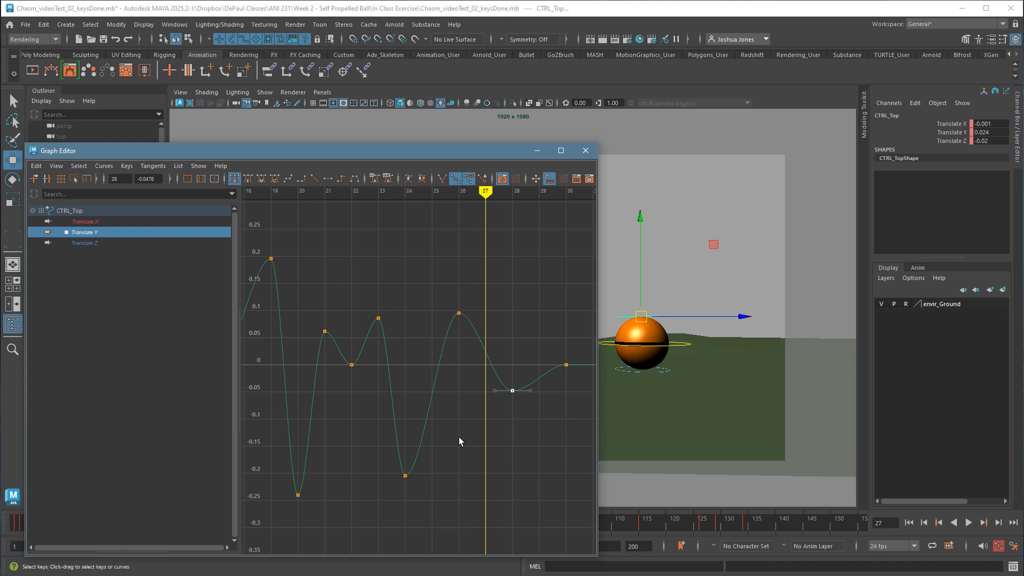
{"action": "left_click_drag", "start_coordinate": [465, 330], "coordinate": [476, 353]}
{"action": "middle_click_drag", "start_coordinate": [478, 366], "coordinate": [476, 390], "text": "shift"}
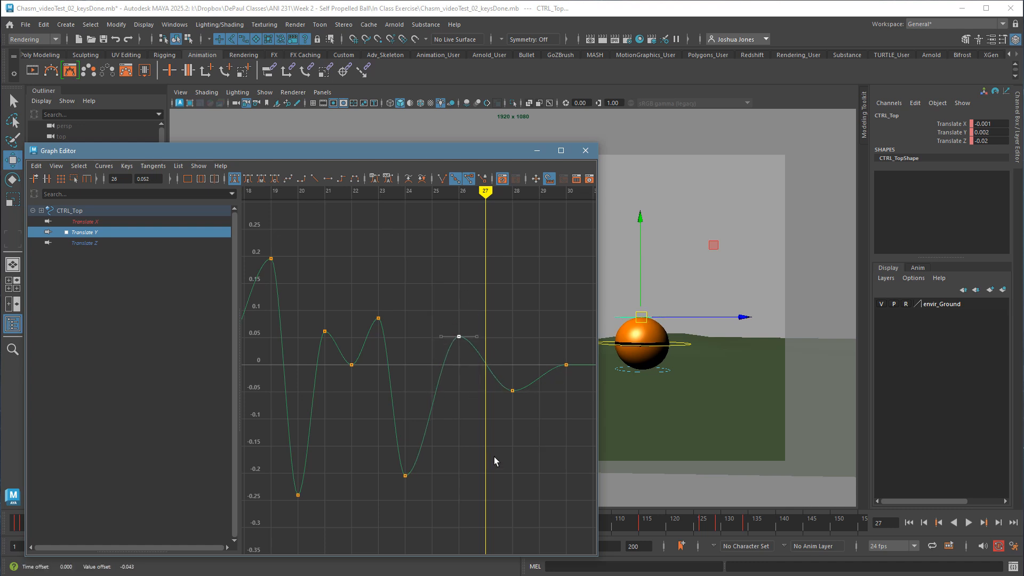
Raise the frame 24 squash key on the Translate Y curve, minimize the Graph Editor, and deselect the control.
{"action": "left_click", "coordinate": [494, 457]}
{"action": "left_click_drag", "start_coordinate": [385, 457], "coordinate": [421, 482]}
{"action": "middle_click_drag", "start_coordinate": [421, 483], "coordinate": [366, 420], "text": "shift"}
{"action": "left_click", "coordinate": [537, 150]}
{"action": "left_click", "coordinate": [682, 235]}
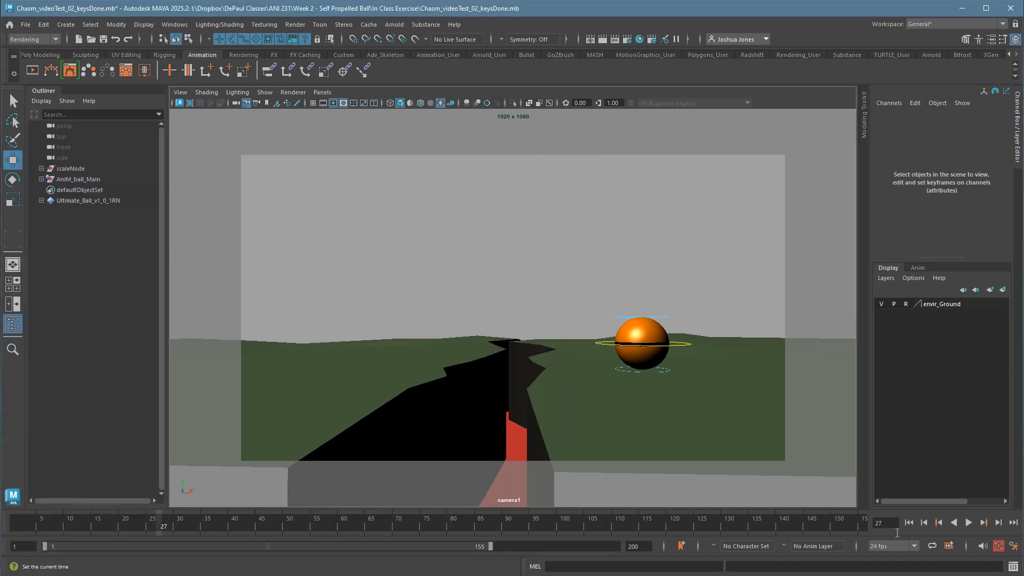
Play back the whole animation to review the softened hops, stop it, and scrub from the start to frame 45.
{"action": "left_click", "coordinate": [968, 524]}
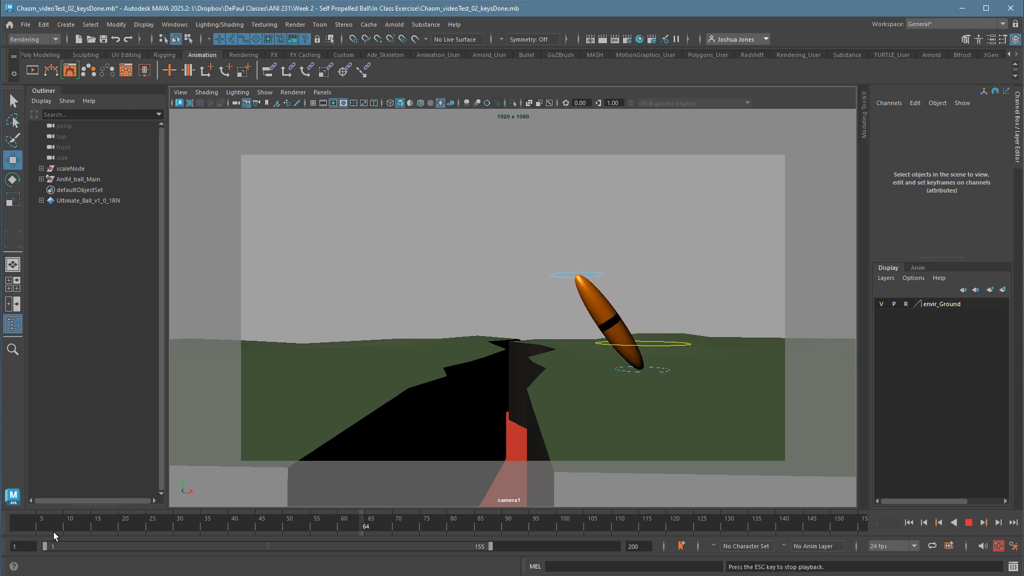
{"action": "left_click", "coordinate": [39, 525]}
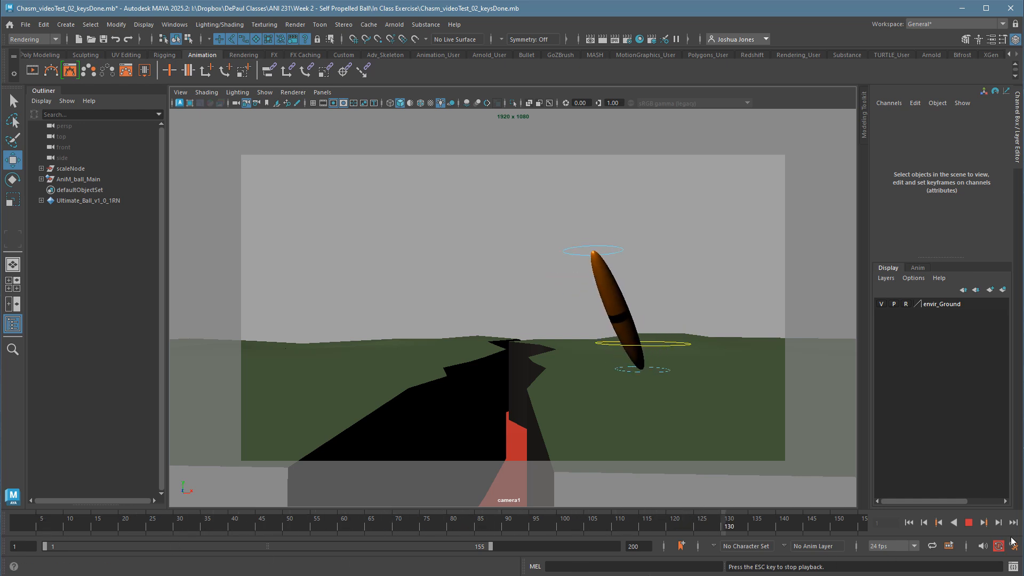
{"action": "left_click", "coordinate": [971, 525]}
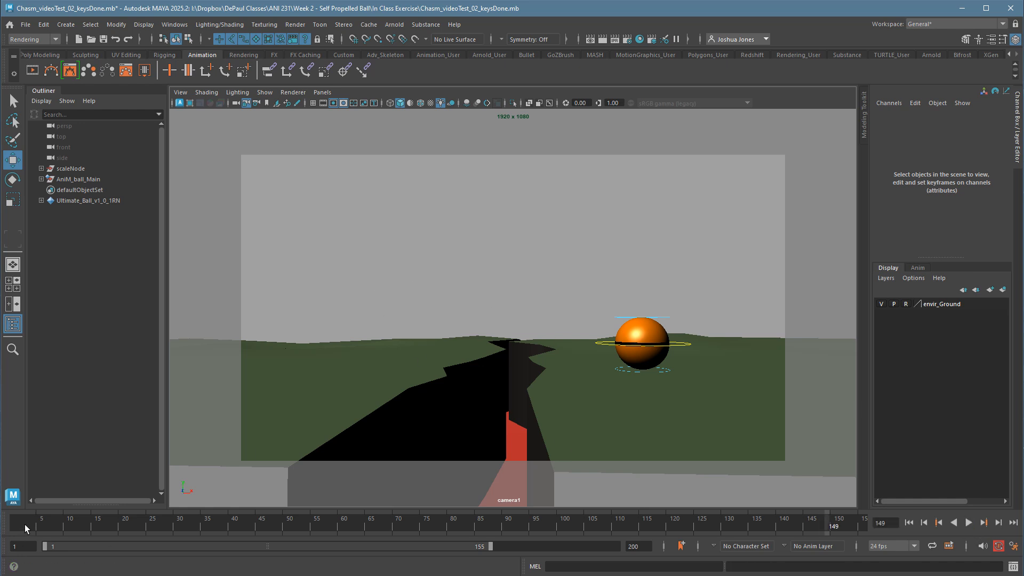
{"action": "left_click_drag", "start_coordinate": [24, 524], "coordinate": [258, 528]}
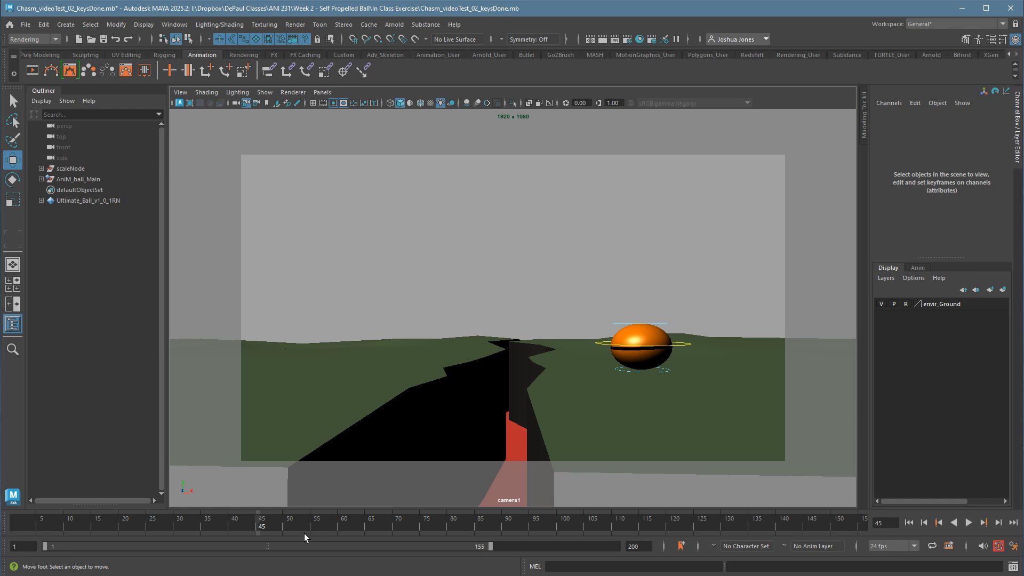
Play back the animation, select CTRL_Top, and step through its squash-to-stretch transition from frame 48 to frame 53.
{"action": "key", "text": "alt+v"}
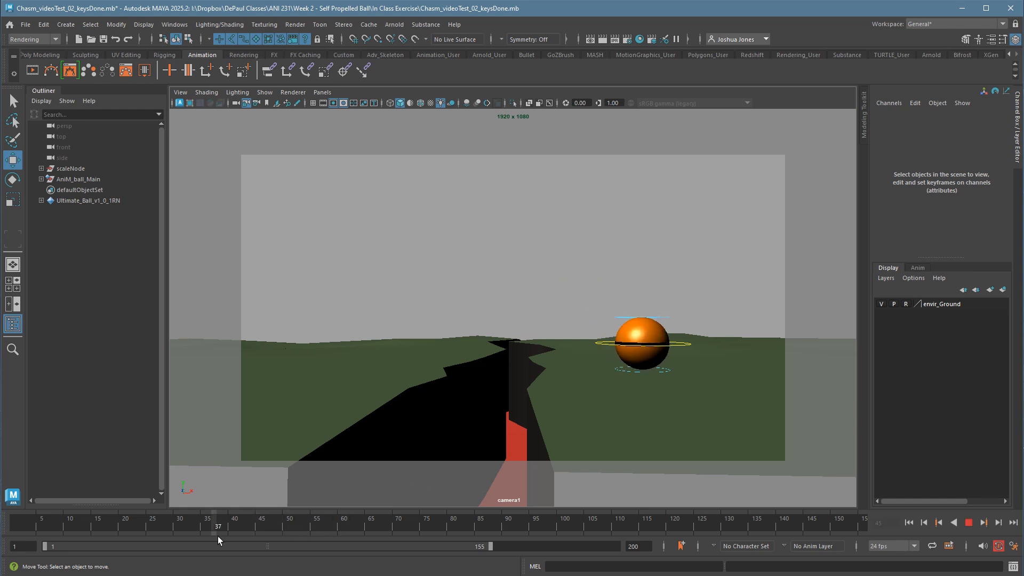
{"action": "left_click", "coordinate": [286, 527]}
{"action": "left_click", "coordinate": [613, 332]}
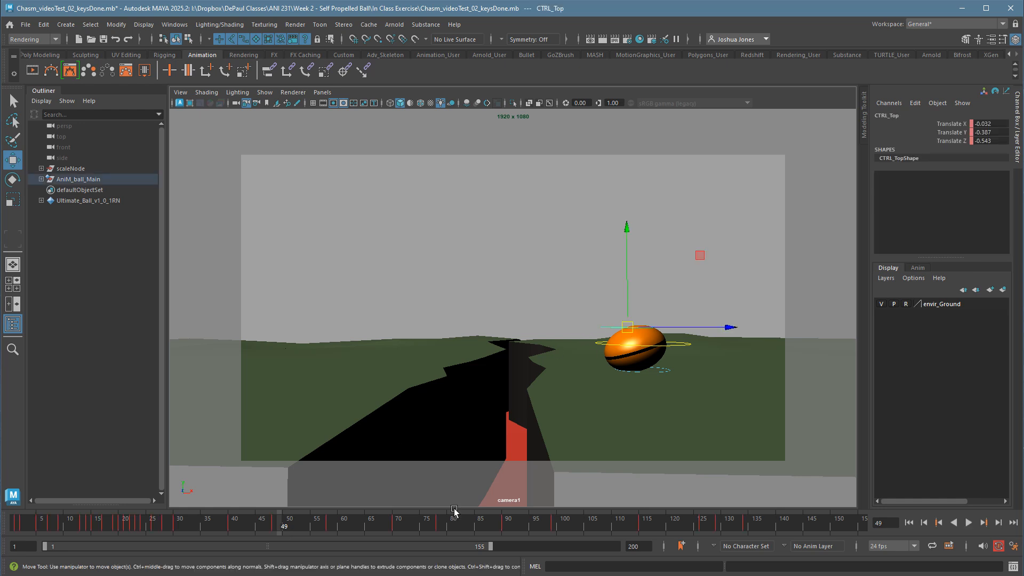
{"action": "key", "text": "alt+comma"}
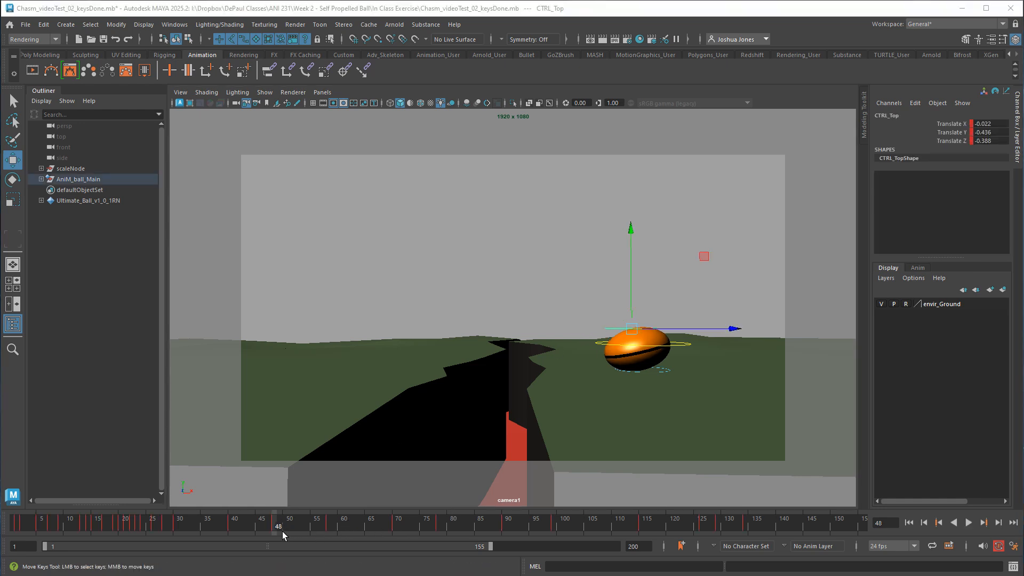
{"action": "mouse_move", "coordinate": [283, 531]}
{"action": "left_mouse_down"}
{"action": "mouse_move", "coordinate": [607, 533]}
{"action": "mouse_move", "coordinate": [319, 552]}
{"action": "left_mouse_up"}
{"action": "key", "text": "alt+period"}
{"action": "key", "text": "alt+period"}
{"action": "key", "text": "alt+period"}
{"action": "key", "text": "alt+period"}
{"action": "key", "text": "alt+period"}
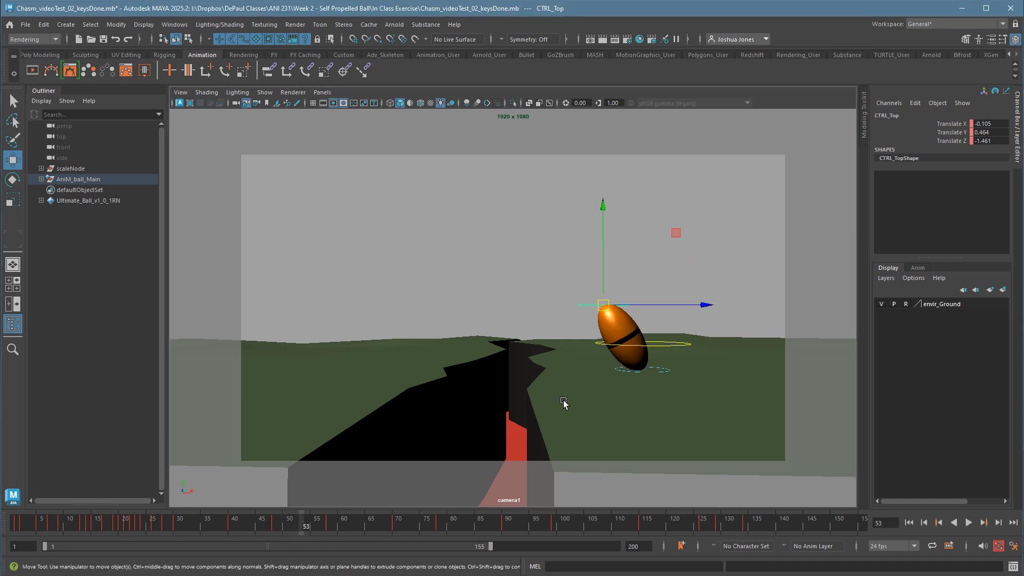
Try a lower, left-leaning CTRL_Top pose at frame 53 with Translate Y -0.068 and Translate Z -2.034, and play it back.
{"action": "middle_click_drag", "start_coordinate": [615, 314], "coordinate": [601, 327]}
{"action": "key", "text": "alt+v"}
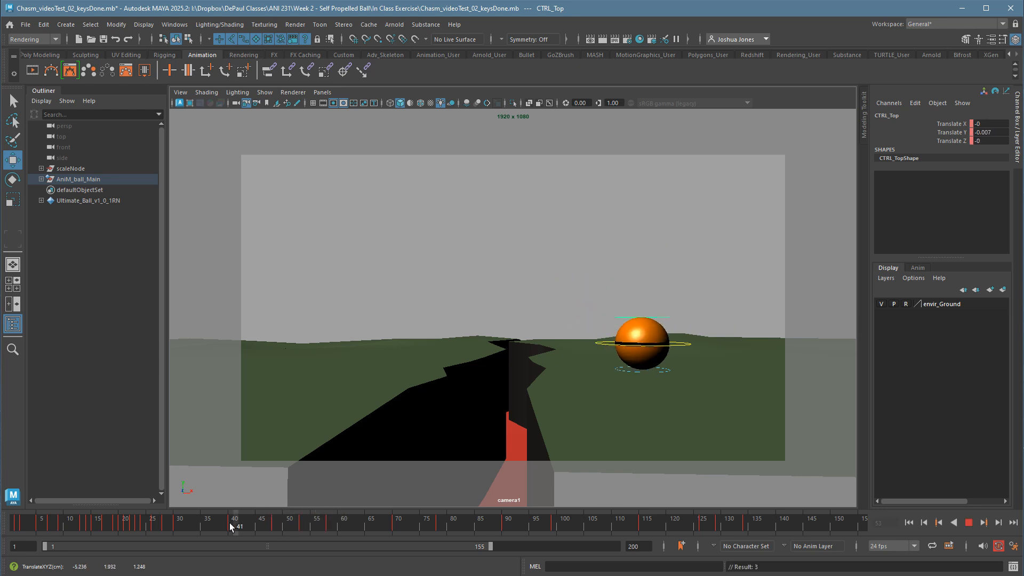
{"action": "mouse_move", "coordinate": [236, 525]}
{"action": "left_mouse_down"}
{"action": "mouse_move", "coordinate": [188, 527]}
{"action": "mouse_move", "coordinate": [336, 534]}
{"action": "mouse_move", "coordinate": [245, 533]}
{"action": "left_mouse_up"}
{"action": "key", "text": "alt+v"}
{"action": "key", "text": "alt+v"}
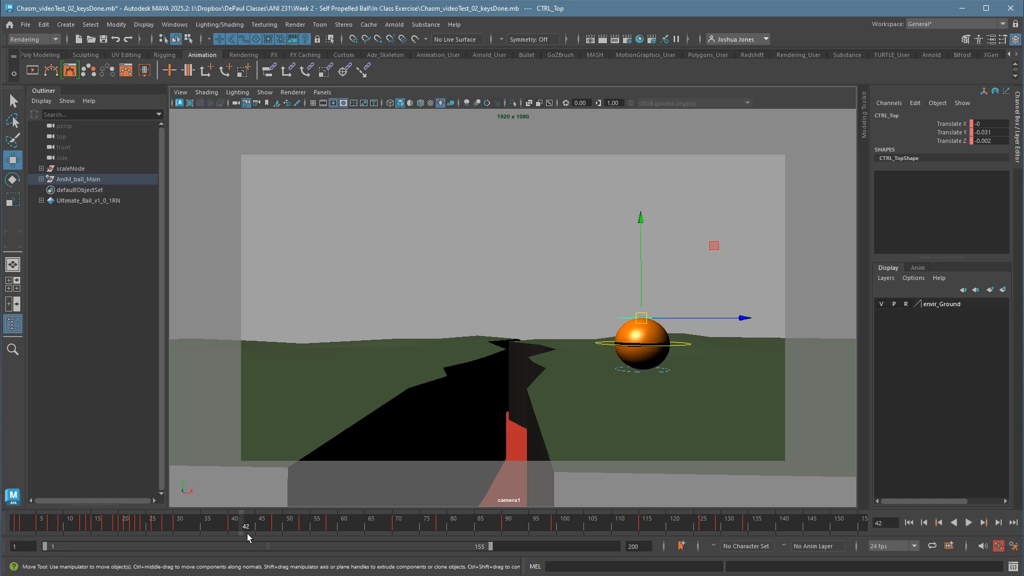
{"action": "key", "text": "alt+v"}
{"action": "key", "text": "alt+v"}
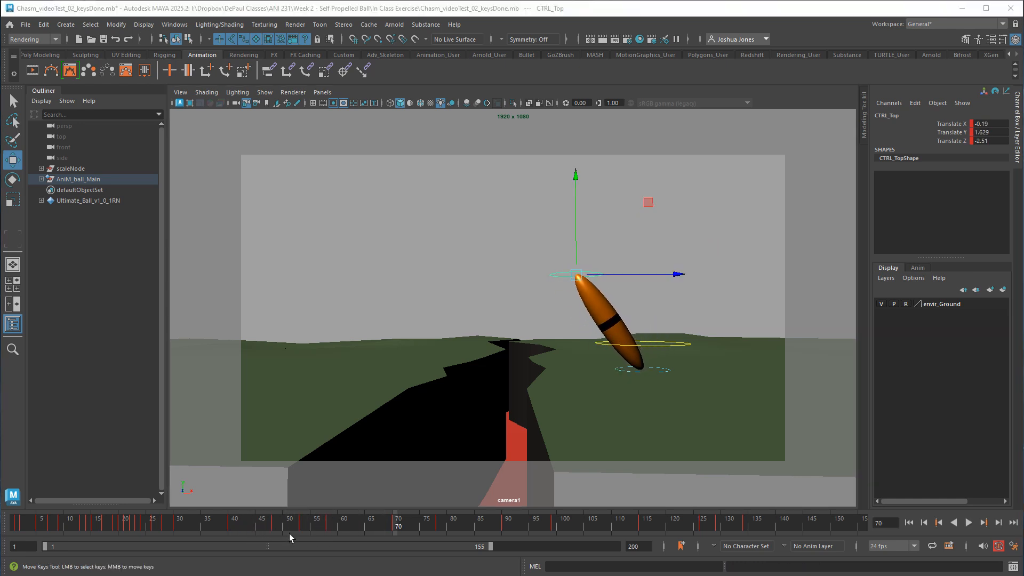
Return to frame 53 and delete the CTRL_Top key there.
{"action": "mouse_move", "coordinate": [292, 533]}
{"action": "left_mouse_down"}
{"action": "mouse_move", "coordinate": [398, 533]}
{"action": "mouse_move", "coordinate": [306, 534]}
{"action": "left_mouse_up"}
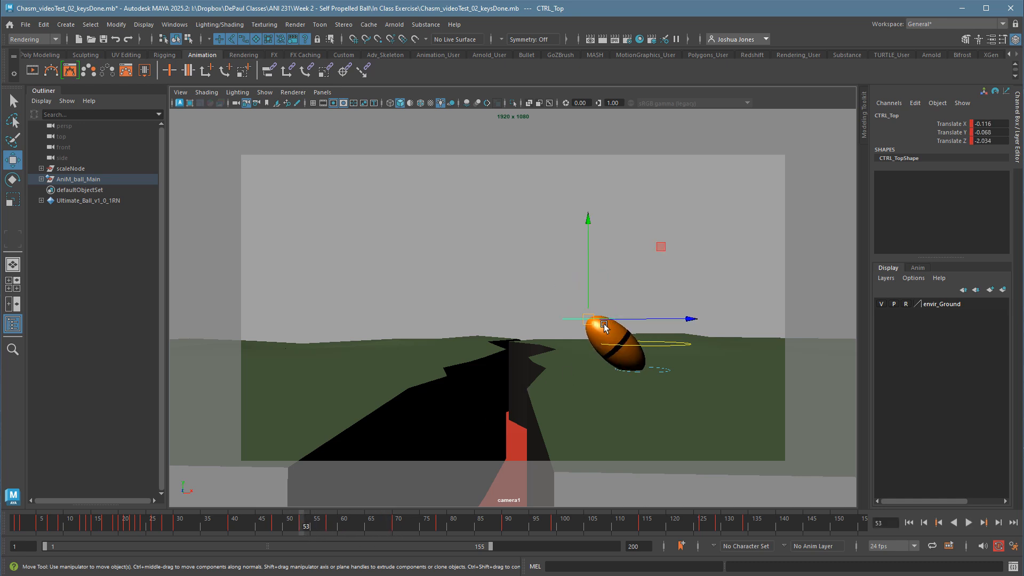
{"action": "right_click", "coordinate": [306, 526]}
{"action": "left_click", "coordinate": [331, 561]}
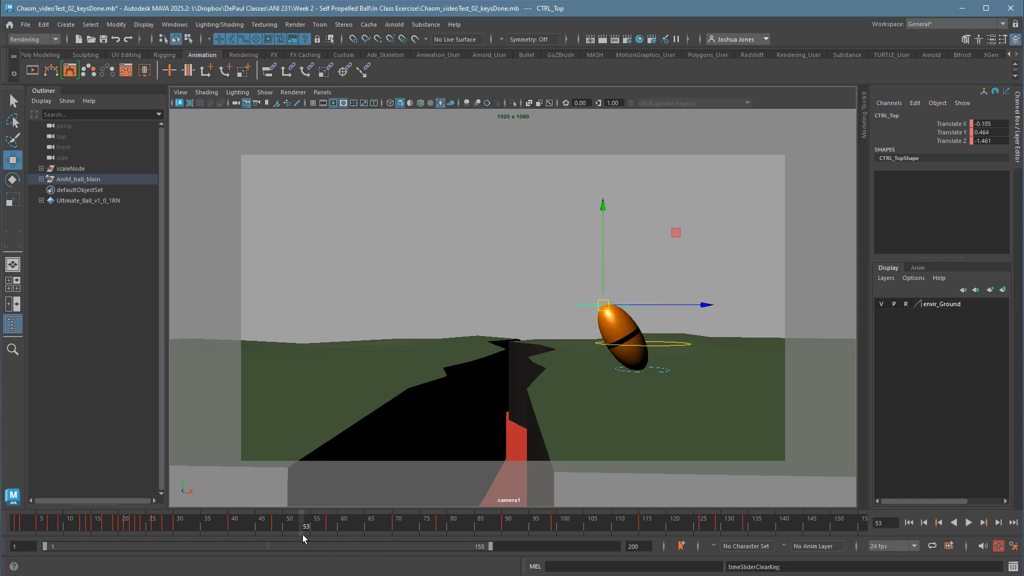
Try keying CTRL_Top at frame 51 with Translate Y -0.235 and Translate Z -1.479, and play back the stretch.
{"action": "left_click", "coordinate": [295, 529]}
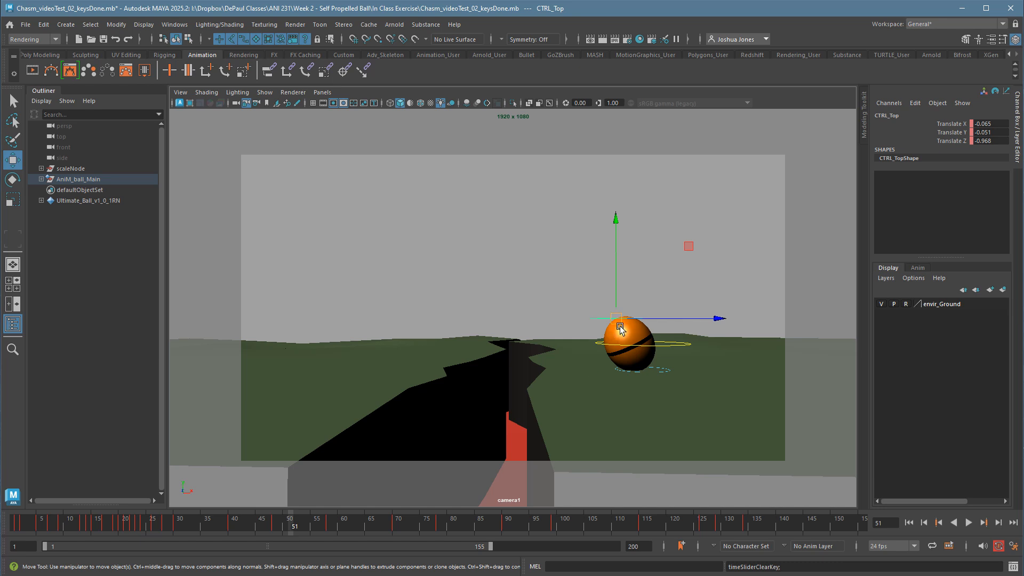
{"action": "left_click_drag", "start_coordinate": [621, 328], "coordinate": [608, 332]}
{"action": "key", "text": "s"}
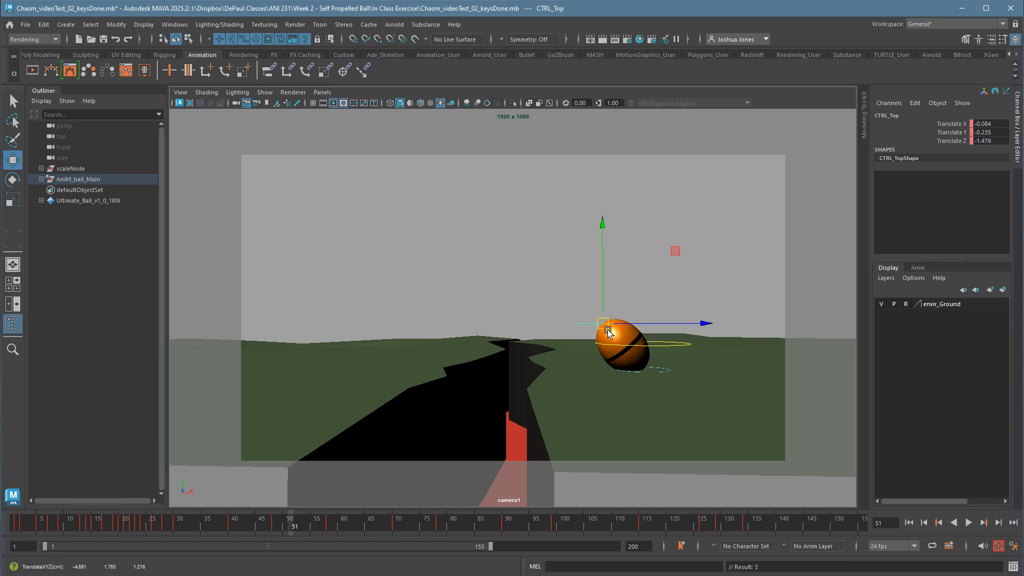
{"action": "left_click_drag", "start_coordinate": [241, 536], "coordinate": [349, 506]}
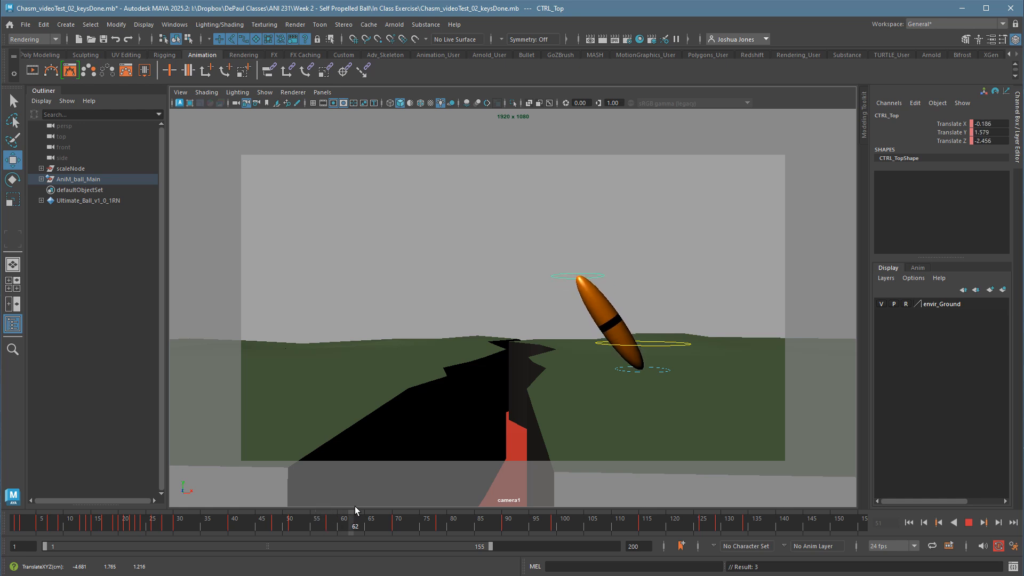
{"action": "key", "text": "alt+v"}
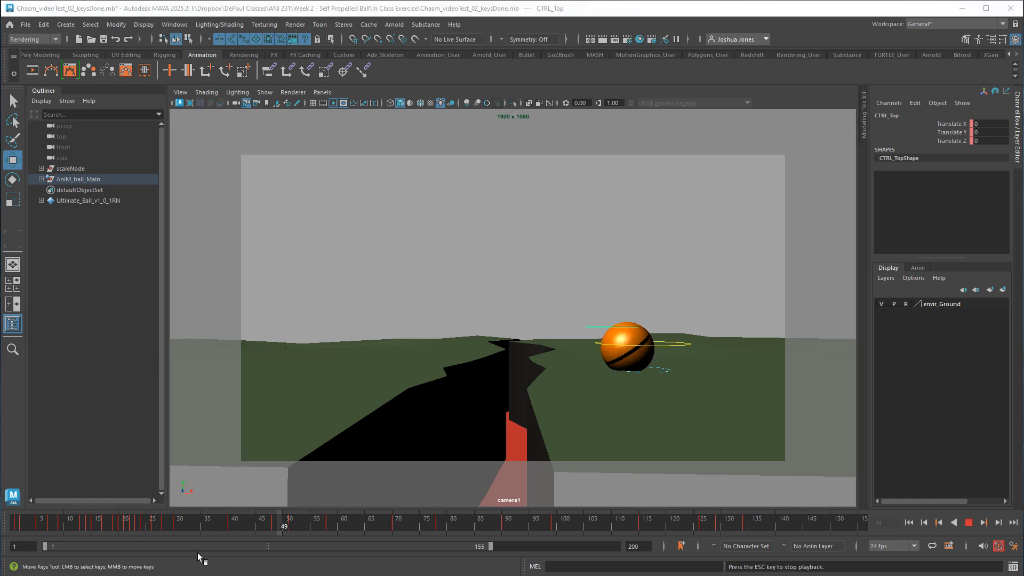
{"action": "key", "text": "Escape"}
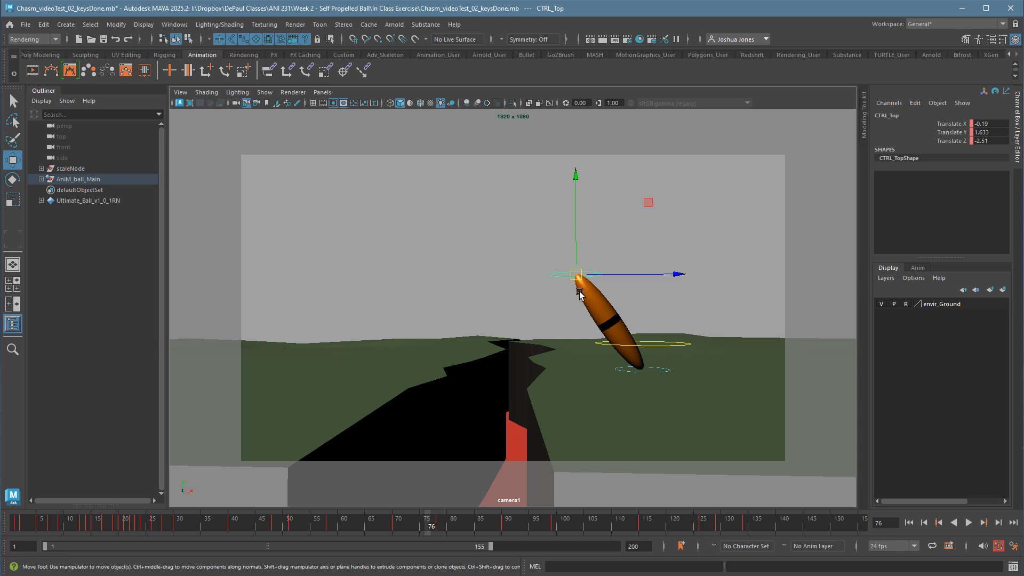
Step through the neighbouring CTRL_Top keys to frame 51 and delete the in-between key there.
{"action": "key", "text": "comma"}
{"action": "key", "text": "comma"}
{"action": "key", "text": "comma"}
{"action": "key", "text": "comma"}
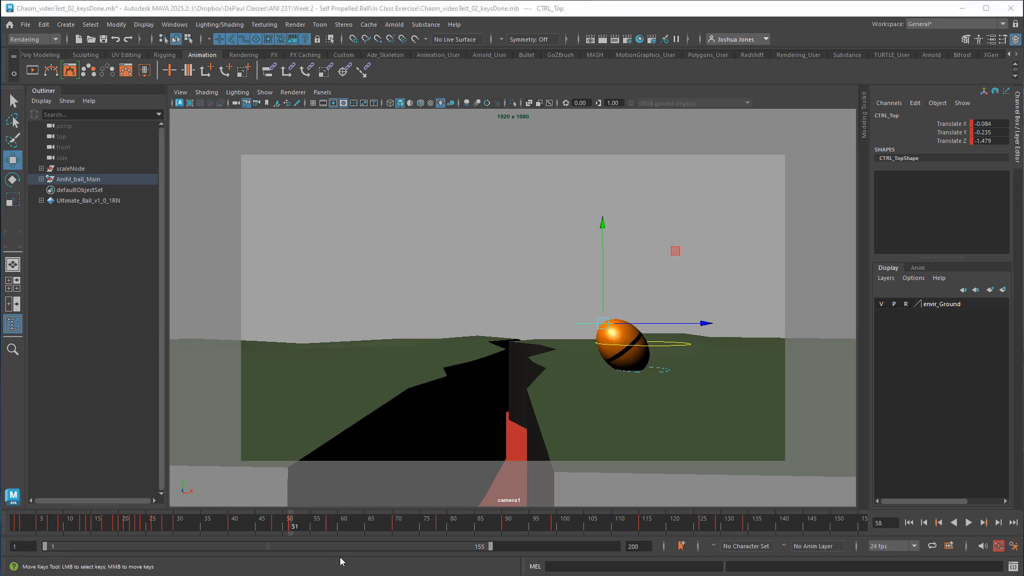
{"action": "key", "text": "comma"}
{"action": "key", "text": "period"}
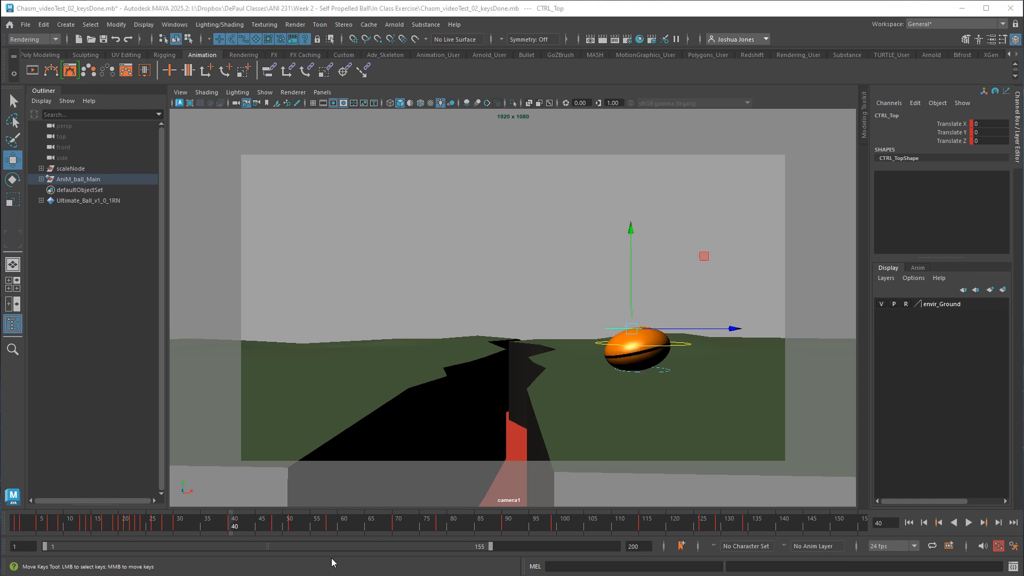
{"action": "key", "text": "period"}
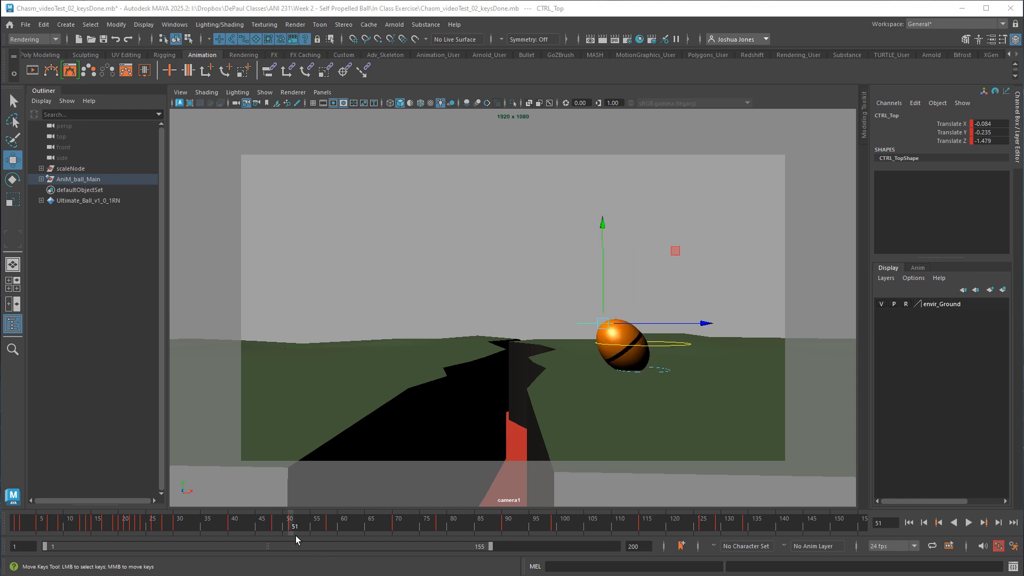
{"action": "right_click", "coordinate": [296, 533]}
{"action": "left_click", "coordinate": [331, 565]}
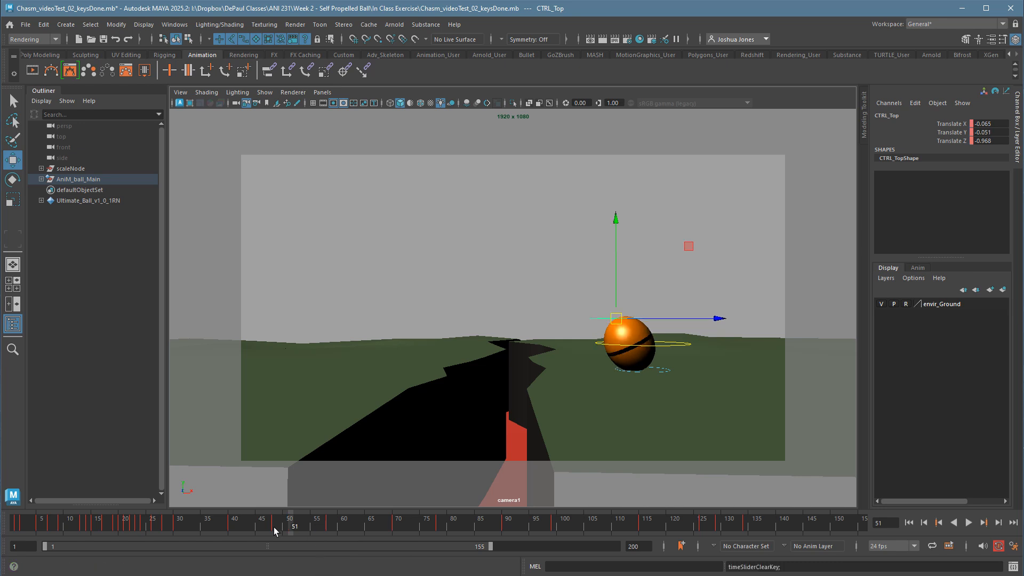
Review the held stretch up to frame 131, and try a more upright CTRL_Top pose there with Translate Y 1.789 and Translate Z -1.014.
{"action": "mouse_move", "coordinate": [273, 527]}
{"action": "left_mouse_down"}
{"action": "mouse_move", "coordinate": [481, 507]}
{"action": "mouse_move", "coordinate": [635, 517]}
{"action": "left_mouse_up"}
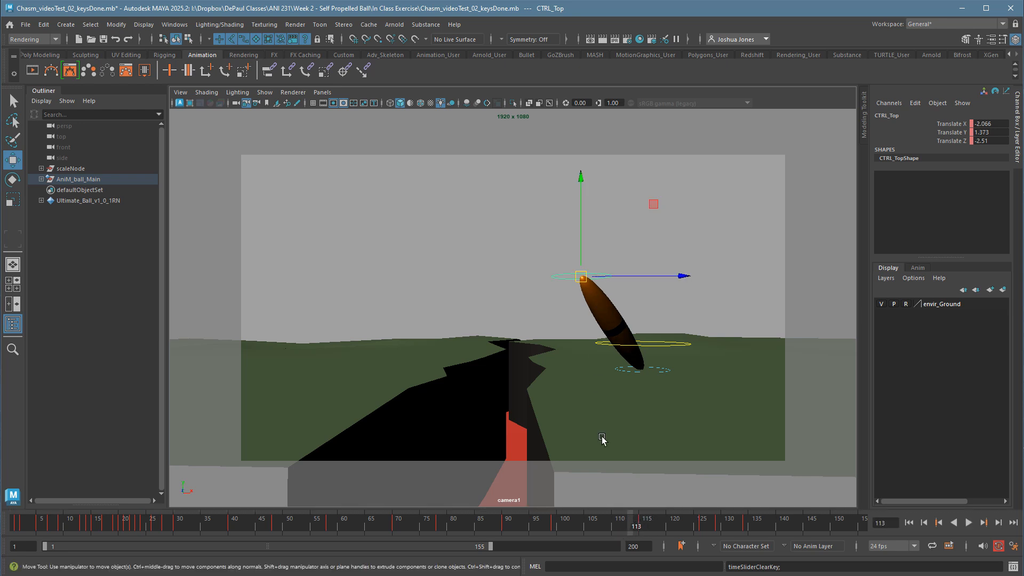
{"action": "key", "text": "alt+v"}
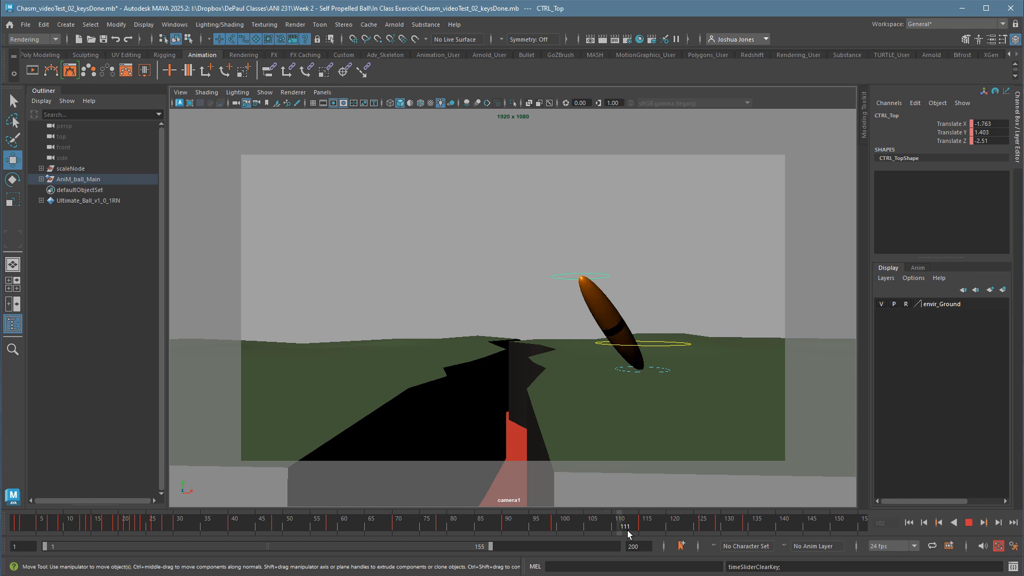
{"action": "left_click", "coordinate": [625, 531]}
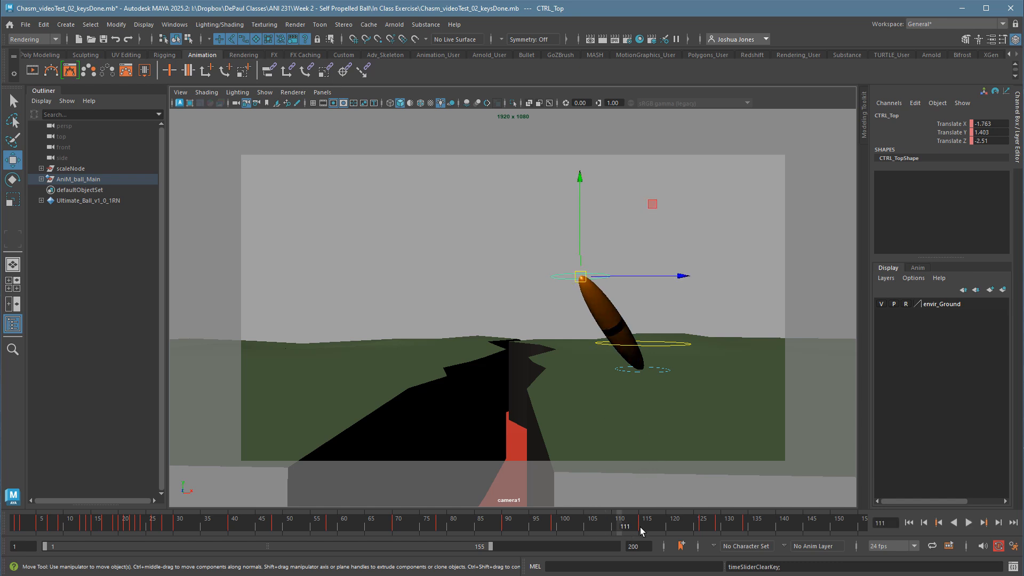
{"action": "left_click_drag", "start_coordinate": [642, 531], "coordinate": [735, 531]}
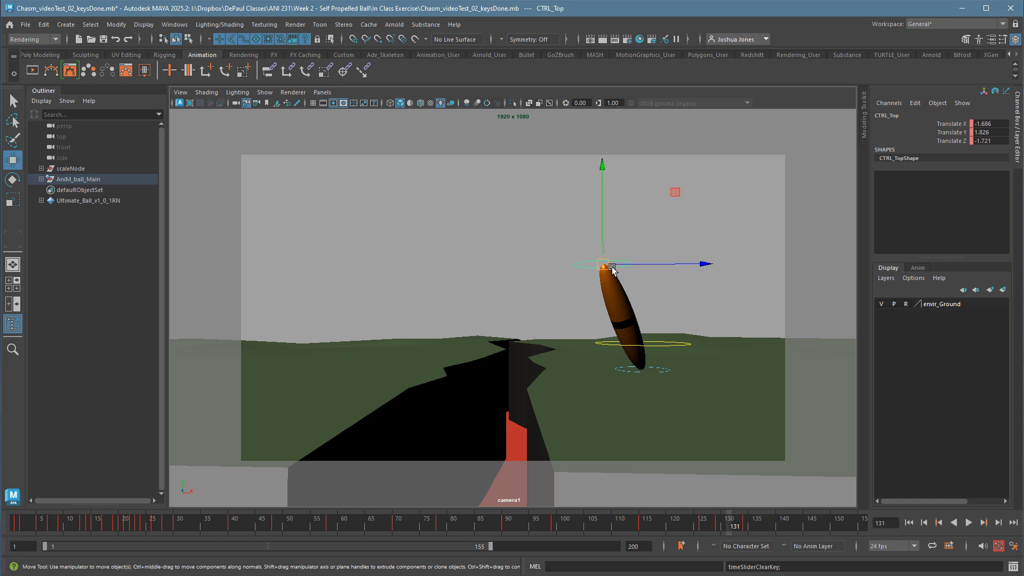
{"action": "left_click_drag", "start_coordinate": [612, 268], "coordinate": [632, 267]}
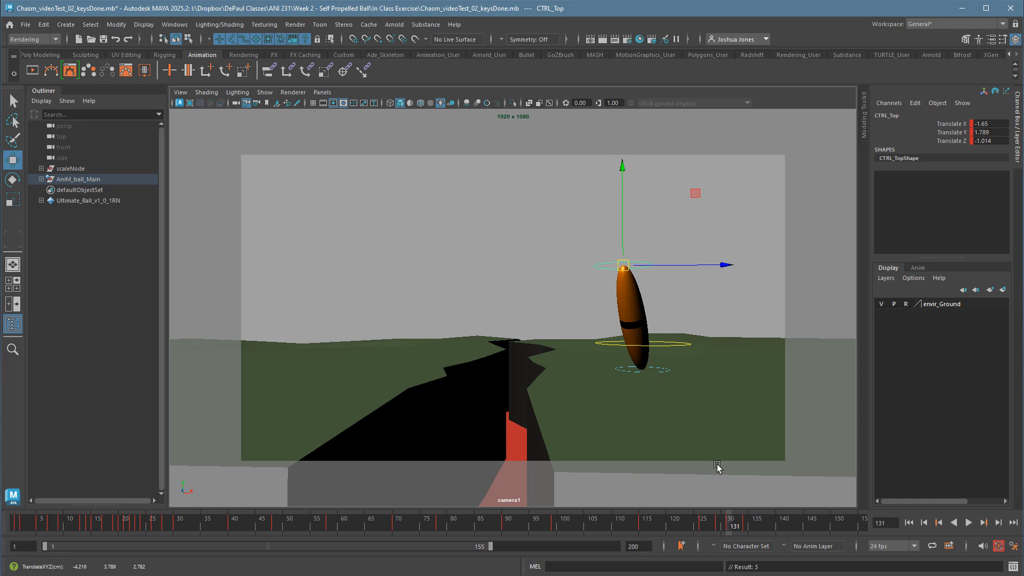
Scrub back and play the final stretch and release to check the frame 131 pose.
{"action": "left_click_drag", "start_coordinate": [679, 529], "coordinate": [502, 523]}
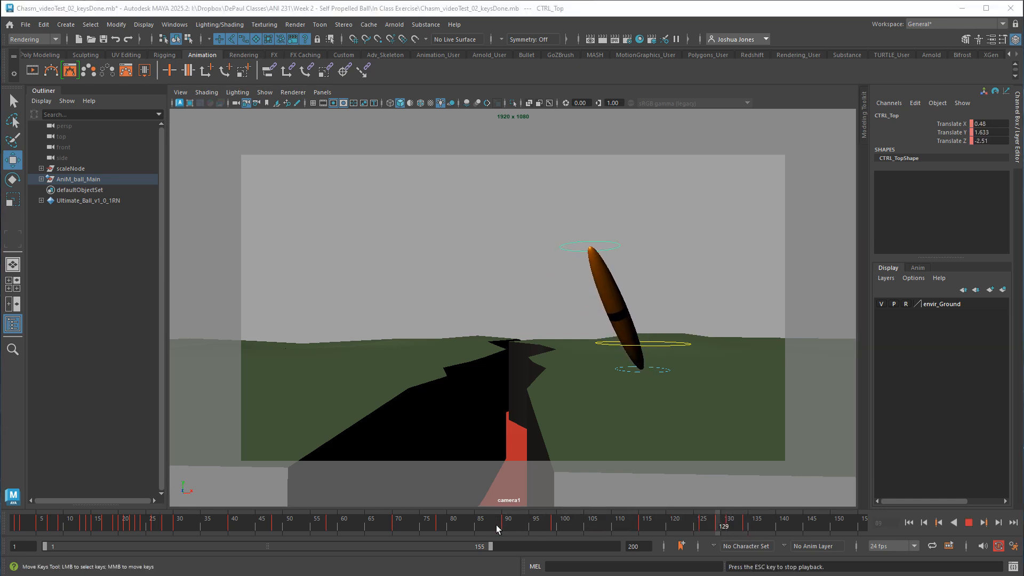
{"action": "key", "text": "alt+v"}
{"action": "left_click", "coordinate": [605, 525]}
{"action": "key", "text": "alt+v"}
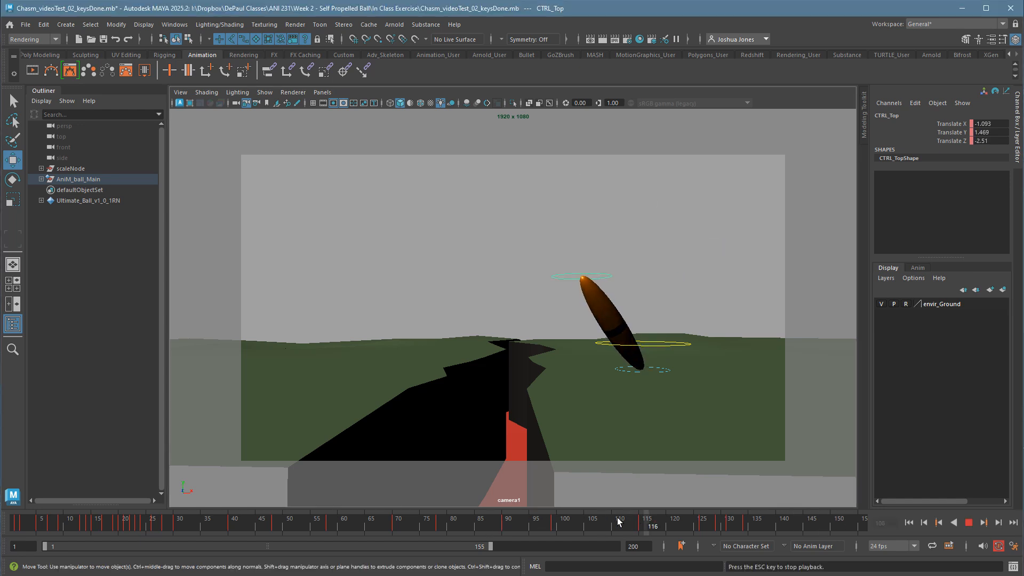
{"action": "key", "text": "alt+v"}
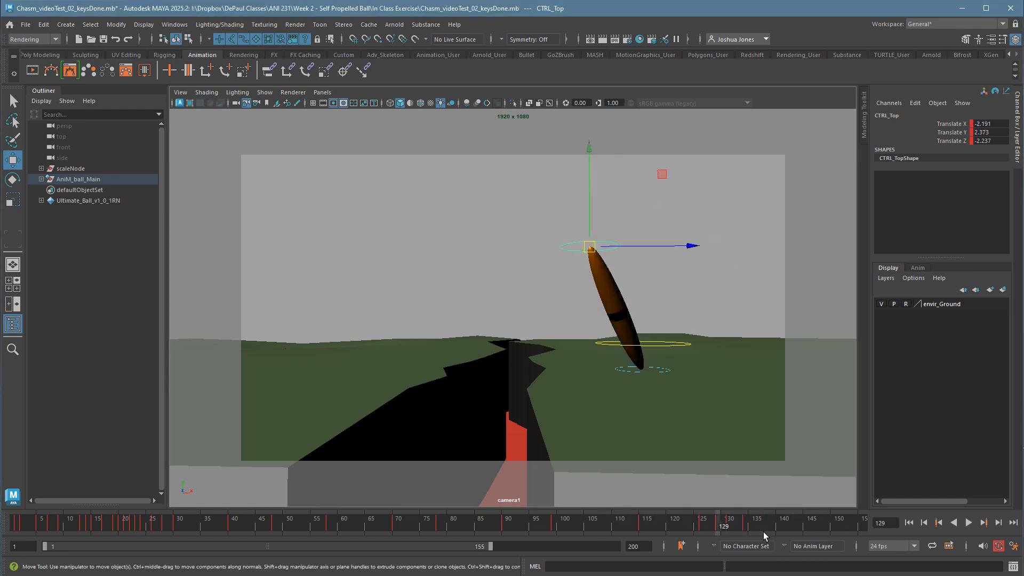
Move CTRL_Top lower and farther left at frame 131, to about Translate Y 0.6 and Translate Z -2.4.
{"action": "key", "text": "."}
{"action": "key", "text": "."}
{"action": "left_click_drag", "start_coordinate": [632, 264], "coordinate": [592, 298]}
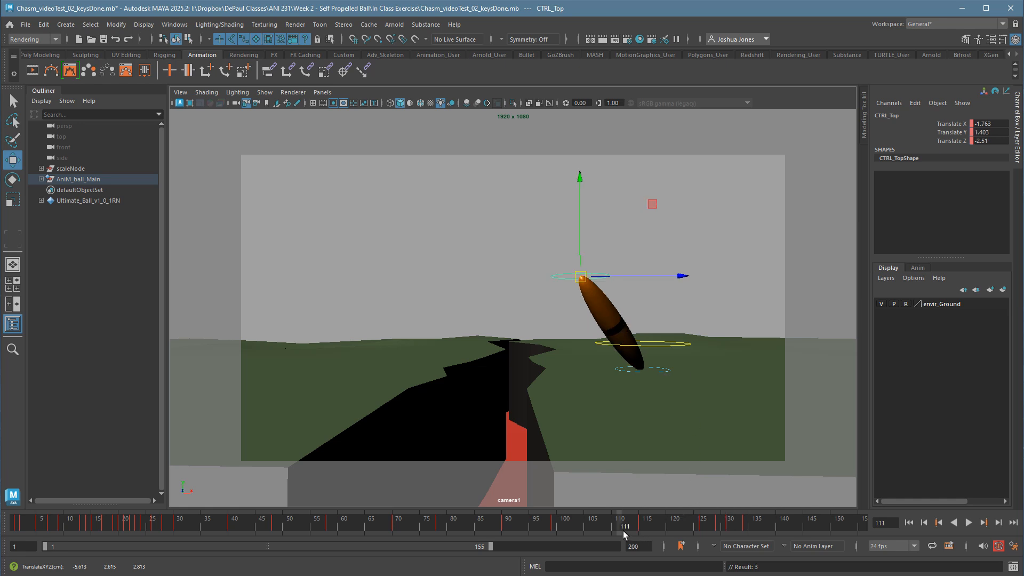
Play back the final stretch and release repeatedly from several start frames, stopping at frame 134.
{"action": "key", "text": "alt+v"}
{"action": "key", "text": "alt+v"}
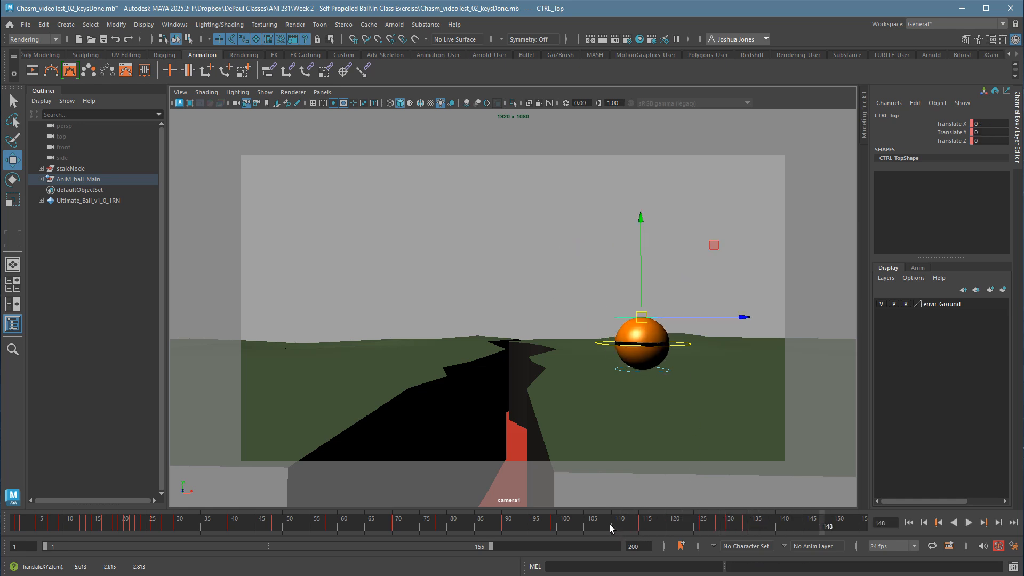
{"action": "left_click", "coordinate": [604, 525]}
{"action": "key", "text": "alt+v"}
{"action": "key", "text": "alt+v"}
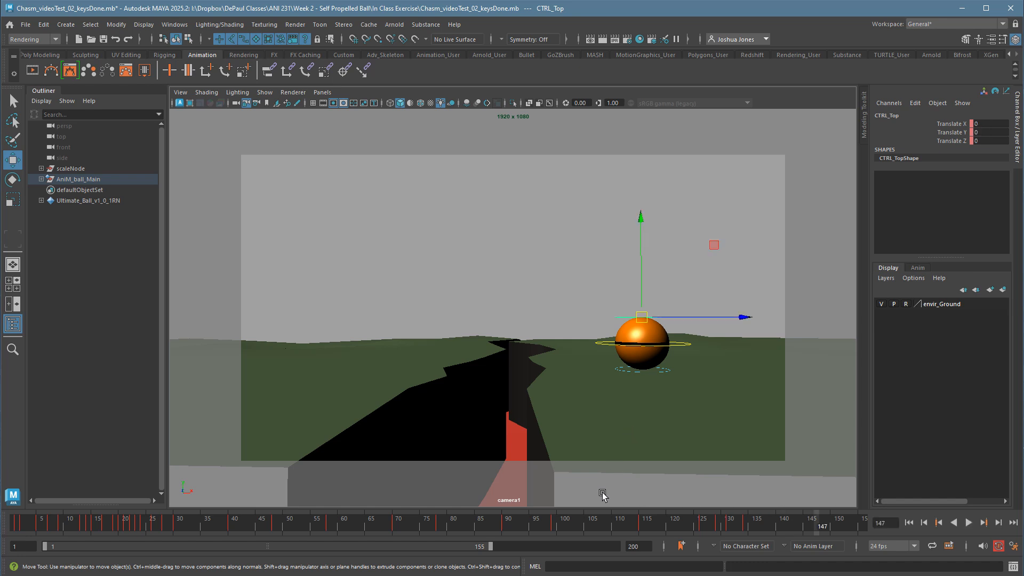
{"action": "left_click", "coordinate": [580, 525]}
{"action": "key", "text": "alt+v"}
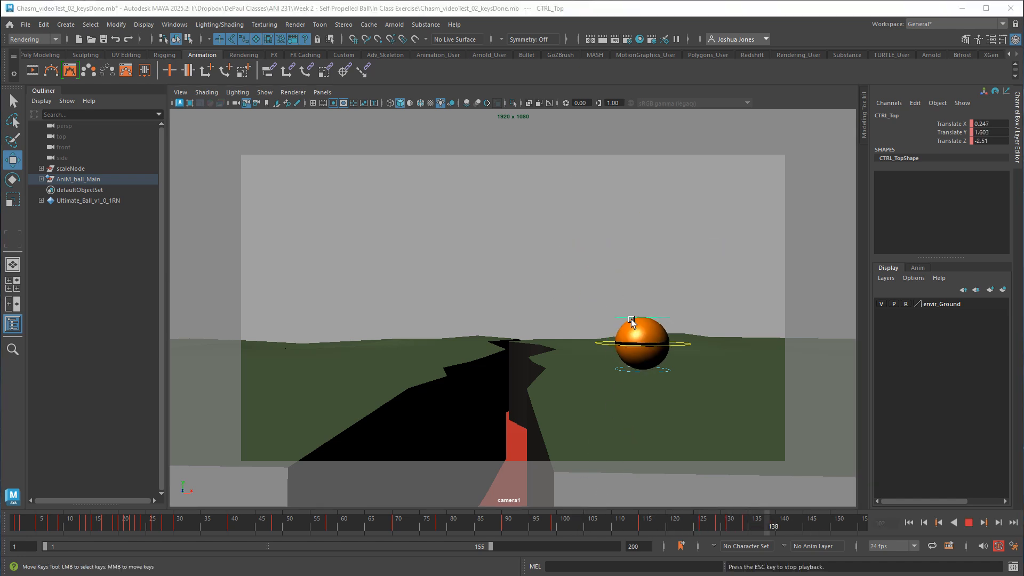
{"action": "key", "text": "alt+v"}
{"action": "left_click", "coordinate": [564, 525]}
{"action": "key", "text": "alt+v"}
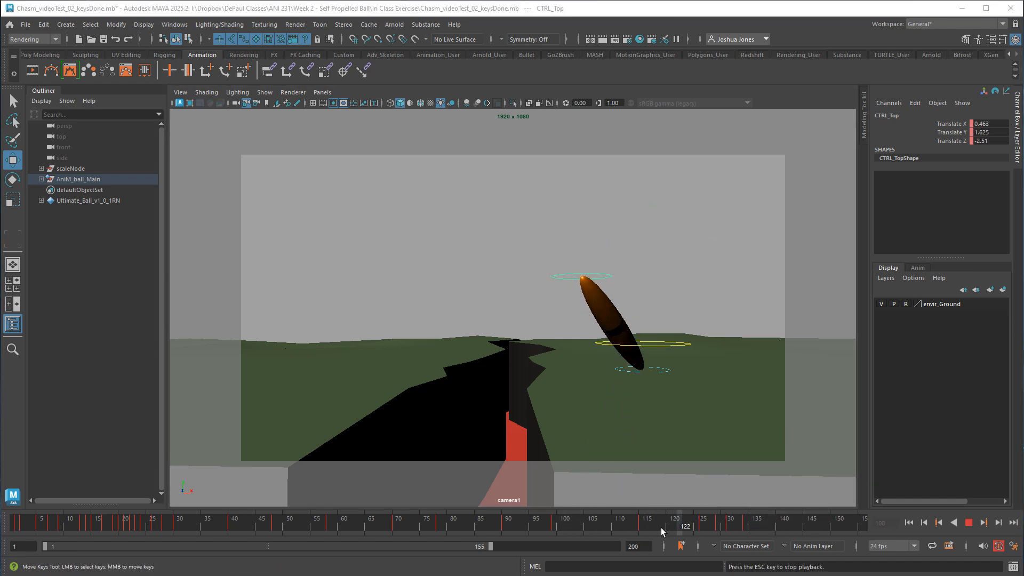
{"action": "key", "text": "alt+v"}
{"action": "left_click", "coordinate": [743, 531]}
{"action": "key", "text": "alt+v"}
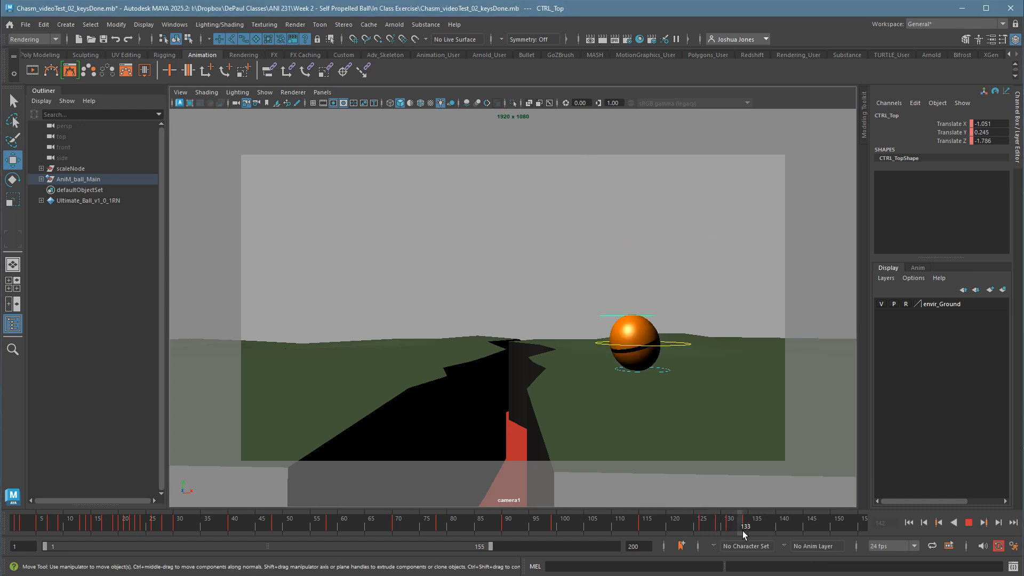
{"action": "left_click", "coordinate": [750, 530]}
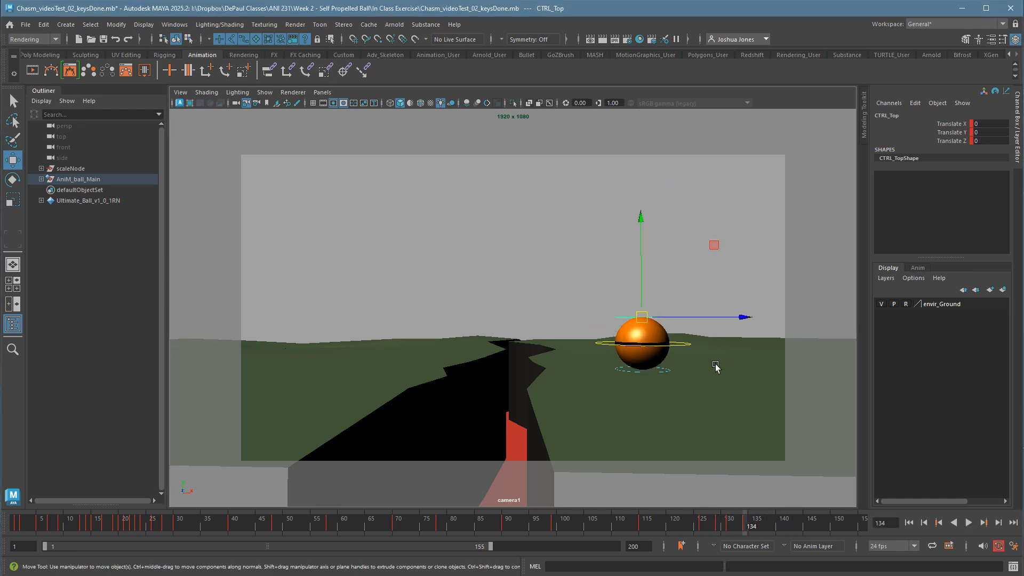
Open the Graph Editor to show CTRL_Top's translate curves.
{"action": "left_click", "coordinate": [176, 25]}
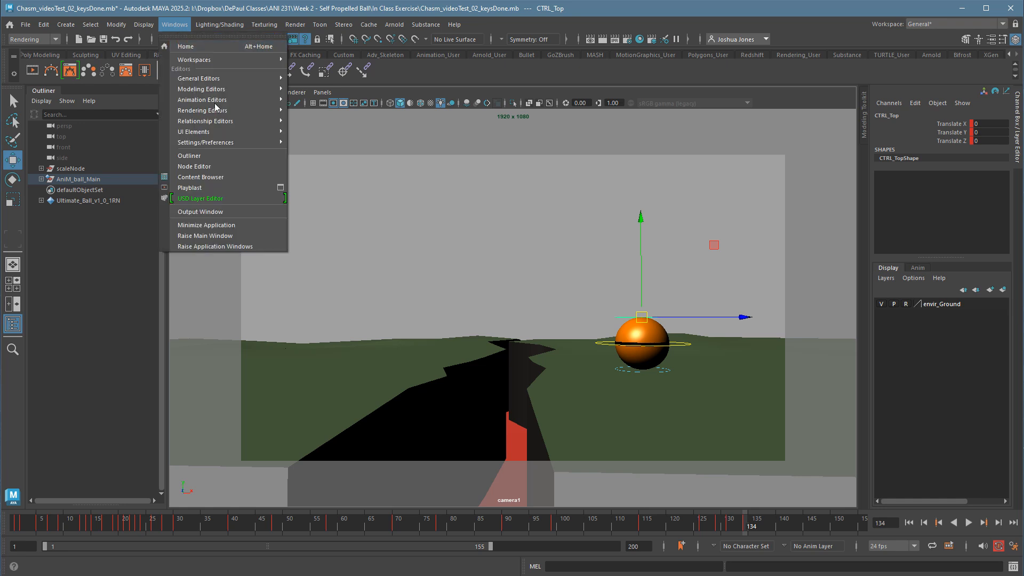
{"action": "mouse_move", "coordinate": [214, 100]}
{"action": "left_click", "coordinate": [341, 100]}
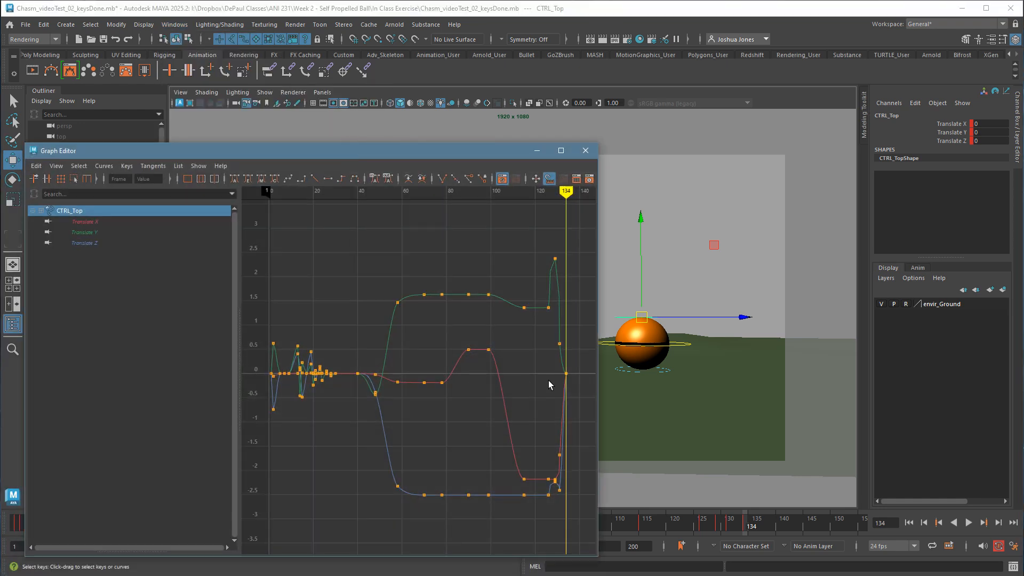
Examine CTRL_Top's translate curves between frames 126 and 134, and view frame 131 with the Graph Editor moved clear of the ball.
{"action": "left_click_drag", "start_coordinate": [541, 248], "coordinate": [583, 508]}
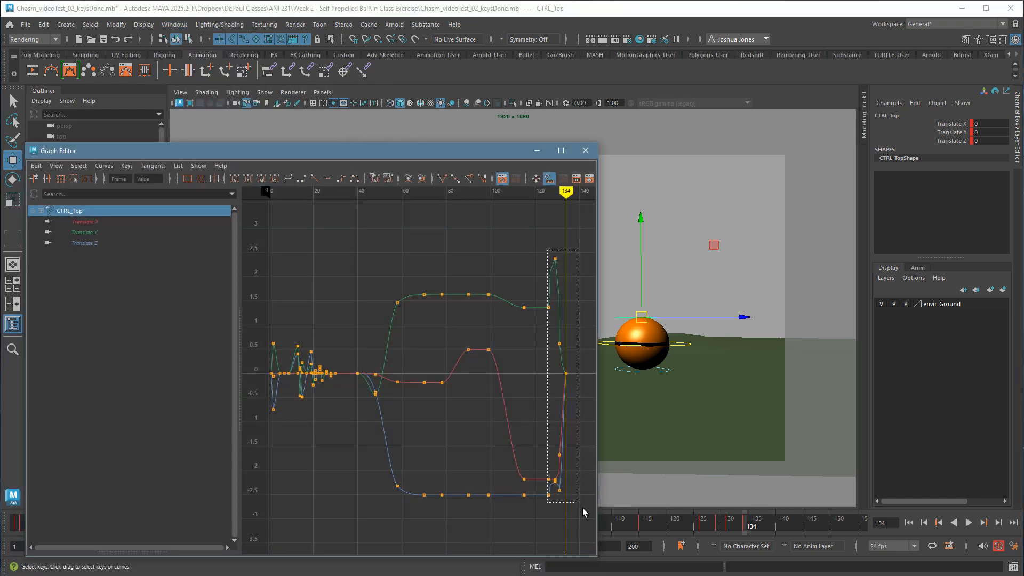
{"action": "key", "text": "f"}
{"action": "left_click", "coordinate": [501, 397]}
{"action": "middle_click_drag", "start_coordinate": [501, 397], "coordinate": [383, 408], "text": "alt"}
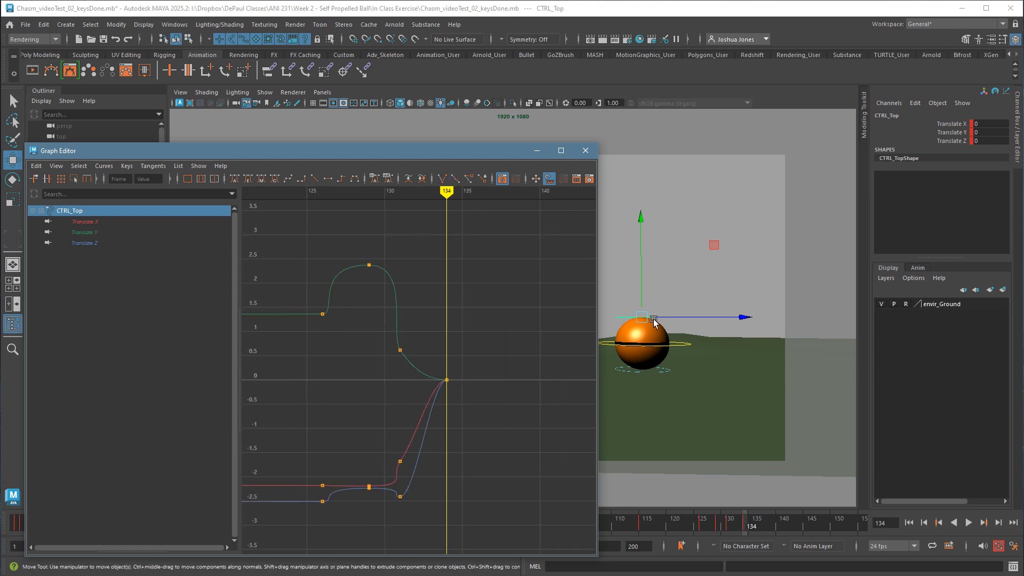
{"action": "left_click", "coordinate": [625, 302]}
{"action": "left_click", "coordinate": [631, 316]}
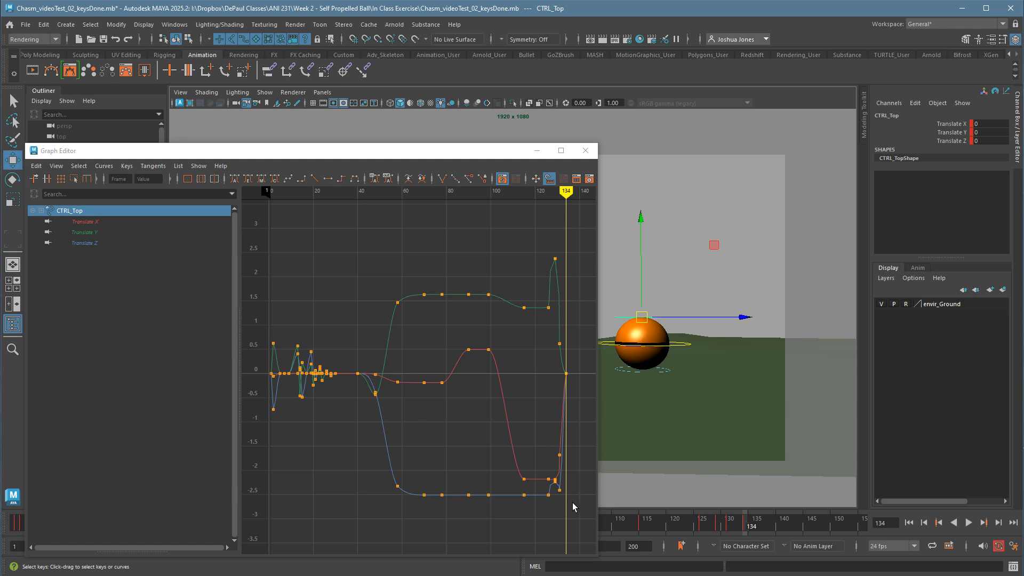
{"action": "left_click_drag", "start_coordinate": [557, 301], "coordinate": [571, 502]}
{"action": "key", "text": "f"}
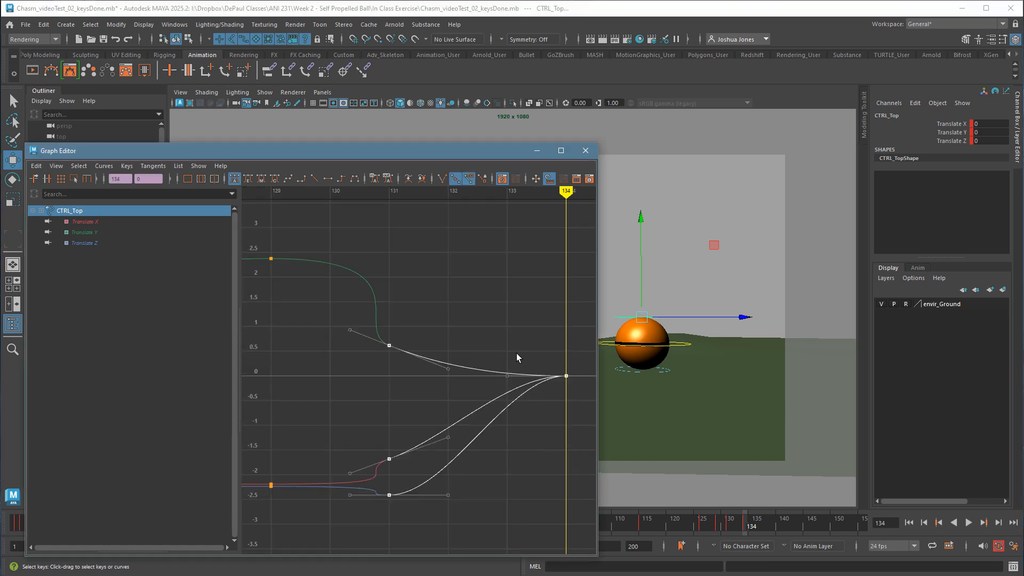
{"action": "left_click", "coordinate": [491, 419]}
{"action": "scroll", "coordinate": [489, 418], "scroll_direction": "down", "scroll_amount": 3}
{"action": "middle_click_drag", "start_coordinate": [487, 415], "coordinate": [523, 425], "text": "alt"}
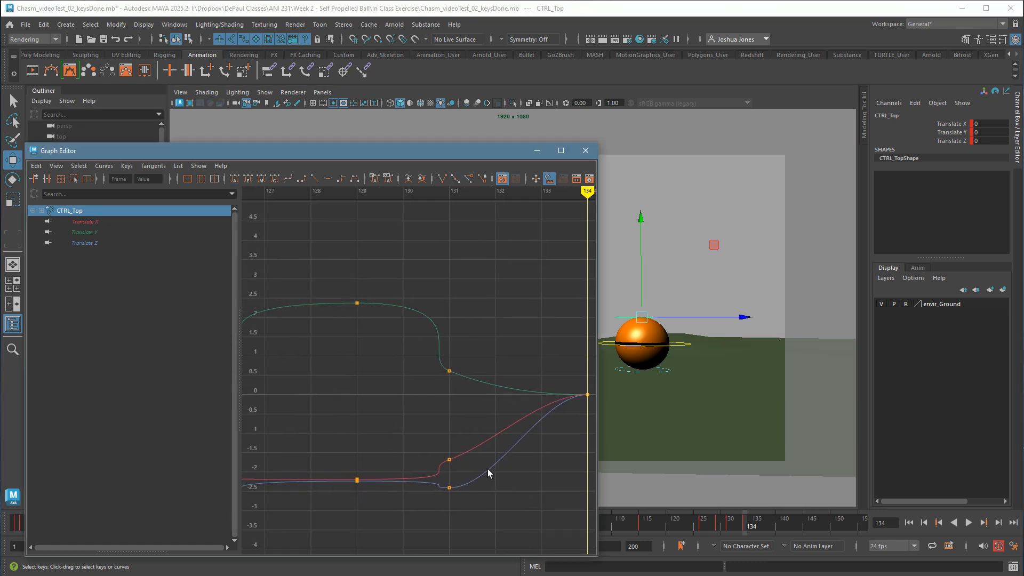
{"action": "mouse_move", "coordinate": [454, 458]}
{"action": "left_mouse_down"}
{"action": "mouse_move", "coordinate": [375, 466]}
{"action": "mouse_move", "coordinate": [472, 459]}
{"action": "left_mouse_up"}
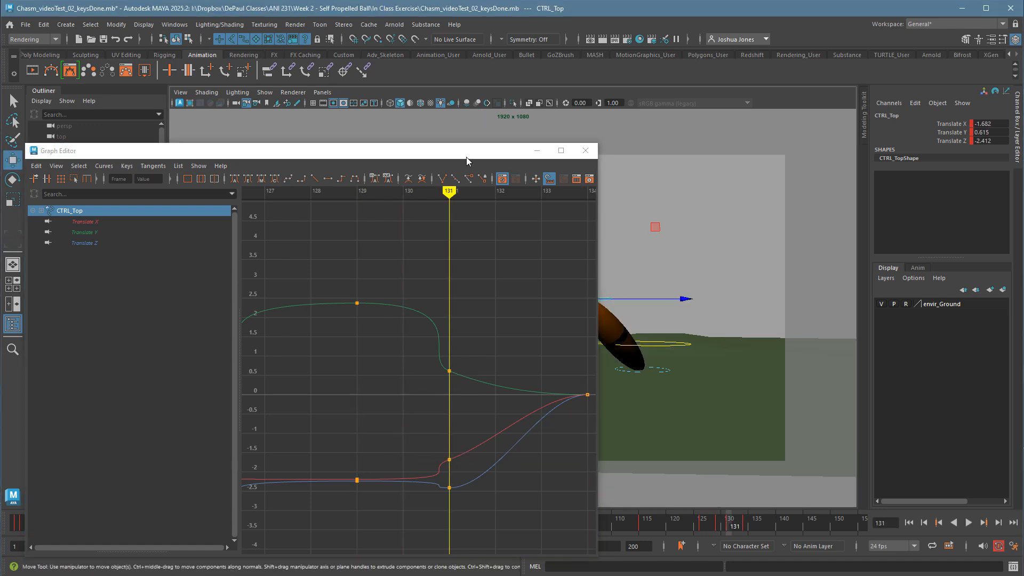
{"action": "left_click_drag", "start_coordinate": [466, 157], "coordinate": [364, 159]}
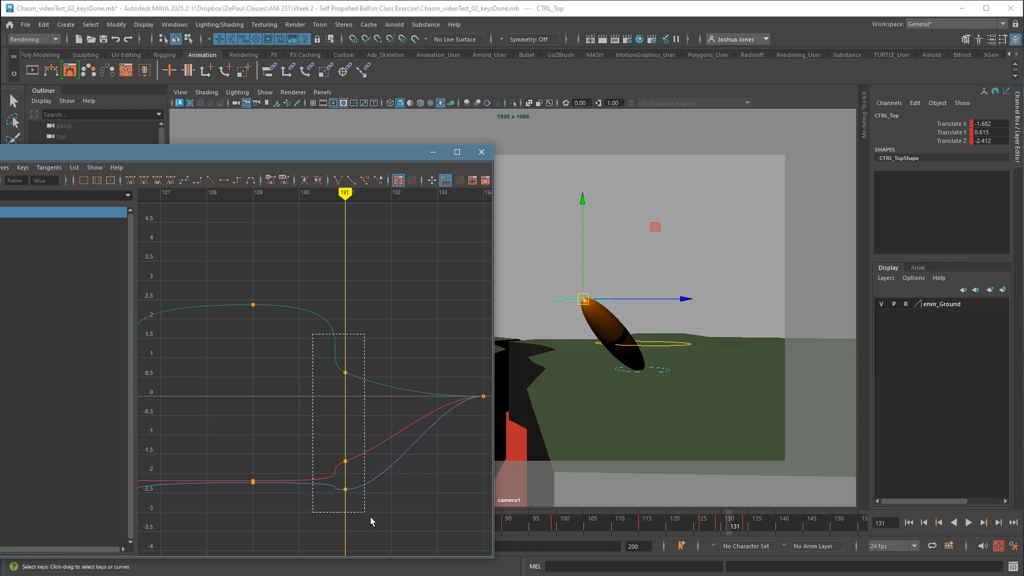
Try reshaping the incoming tangent of the Translate Y key at frame 131, and undo the change.
{"action": "left_click_drag", "start_coordinate": [371, 517], "coordinate": [368, 513]}
{"action": "left_click", "coordinate": [314, 360]}
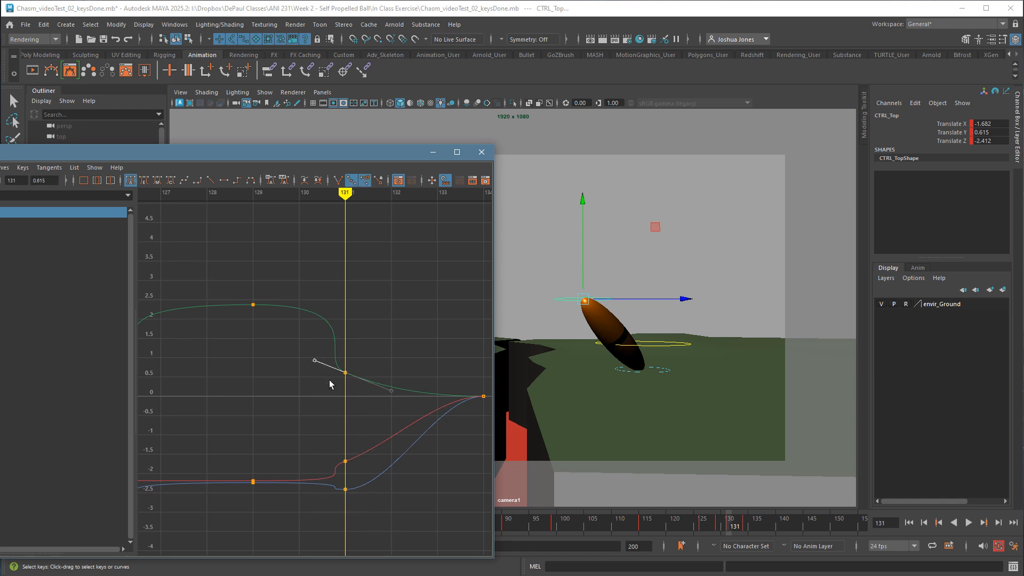
{"action": "mouse_move", "coordinate": [326, 376]}
{"action": "middle_mouse_down", "text": "shift"}
{"action": "mouse_move", "coordinate": [285, 363]}
{"action": "mouse_move", "coordinate": [320, 386]}
{"action": "middle_mouse_up", "text": "shift"}
{"action": "key", "text": "ctrl+z"}
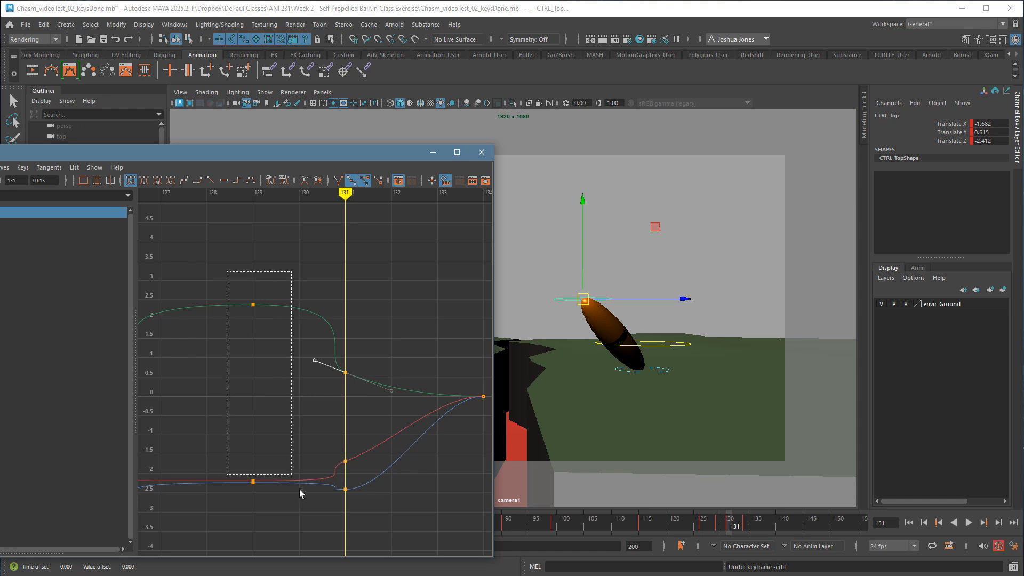
Shorten the outgoing tangents of all three translate keys at frame 129 to smooth the curves into frame 131.
{"action": "left_click_drag", "start_coordinate": [299, 488], "coordinate": [296, 526]}
{"action": "middle_click_drag", "start_coordinate": [302, 368], "coordinate": [478, 358], "text": "alt"}
{"action": "middle_click_drag", "start_coordinate": [391, 348], "coordinate": [249, 342], "text": "alt"}
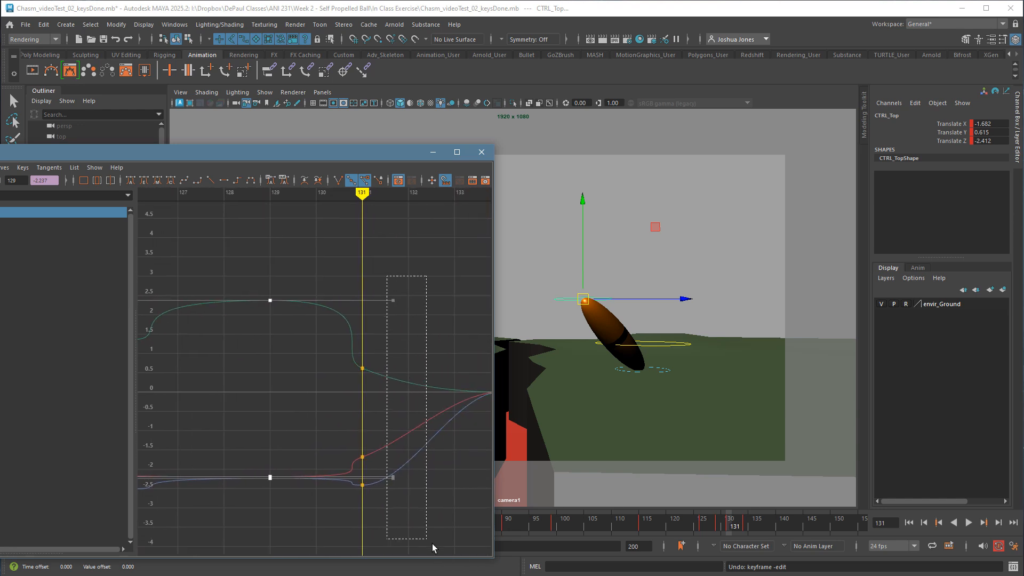
{"action": "left_click_drag", "start_coordinate": [432, 543], "coordinate": [432, 543]}
{"action": "middle_click_drag", "start_coordinate": [426, 466], "coordinate": [400, 398], "text": "shift"}
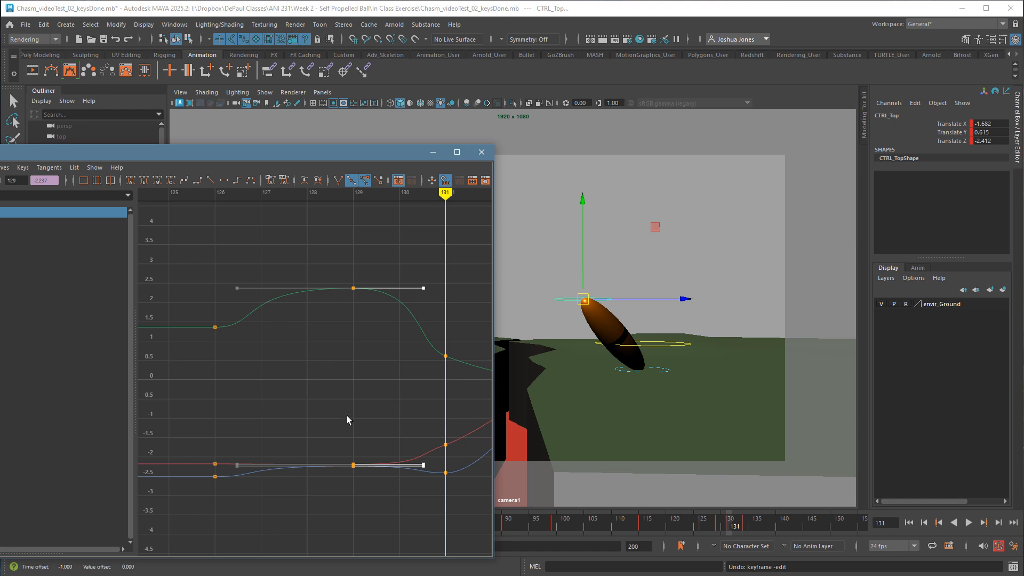
Steepen the outgoing tangent of the frame 131 Translate Y key, bringing frame 132 down to about 0.05.
{"action": "key", "text": "k"}
{"action": "left_click_drag", "start_coordinate": [233, 444], "coordinate": [500, 427]}
{"action": "middle_click_drag", "start_coordinate": [447, 415], "coordinate": [335, 425], "text": "alt"}
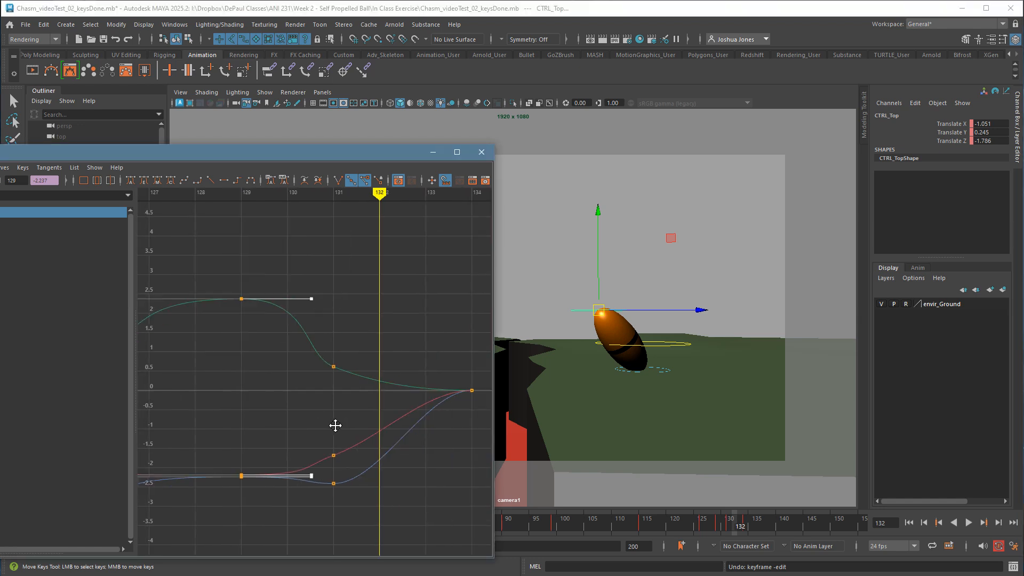
{"action": "left_click_drag", "start_coordinate": [322, 388], "coordinate": [378, 317]}
{"action": "left_click_drag", "start_coordinate": [417, 365], "coordinate": [411, 393]}
{"action": "middle_click_drag", "start_coordinate": [409, 393], "coordinate": [408, 410]}
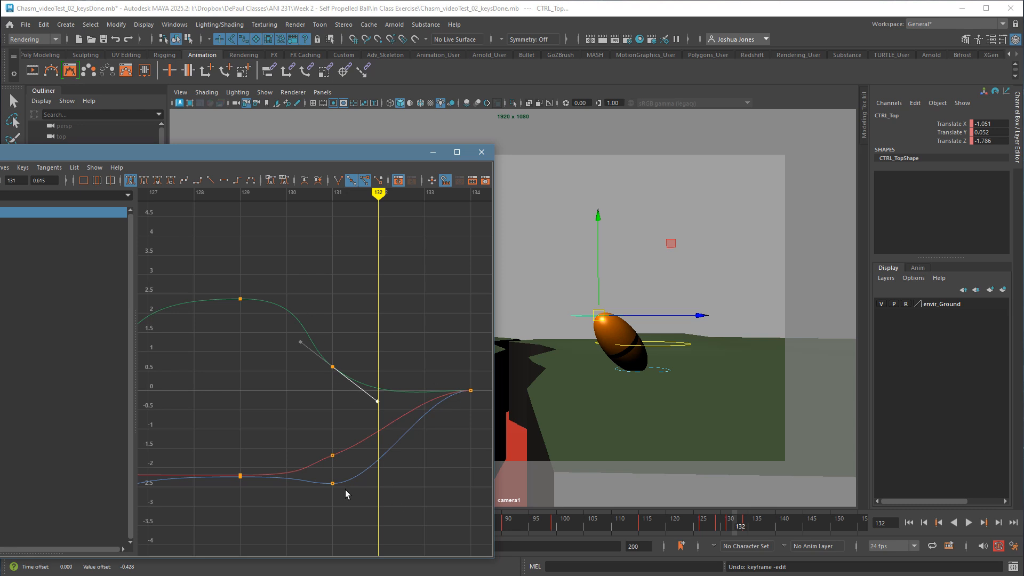
Steepen the outgoing tangent of the frame 131 Translate X key to about -0.9 at frame 132, and close the Graph Editor.
{"action": "left_click_drag", "start_coordinate": [358, 464], "coordinate": [359, 465]}
{"action": "left_click_drag", "start_coordinate": [345, 433], "coordinate": [392, 457]}
{"action": "middle_click_drag", "start_coordinate": [391, 458], "coordinate": [388, 450]}
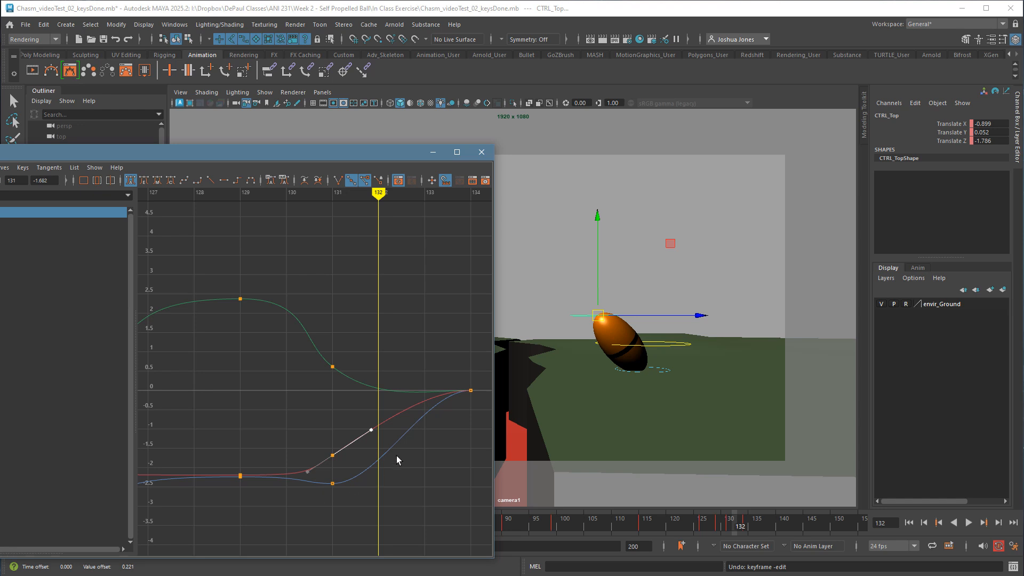
{"action": "left_click", "coordinate": [439, 496]}
{"action": "left_click", "coordinate": [482, 152]}
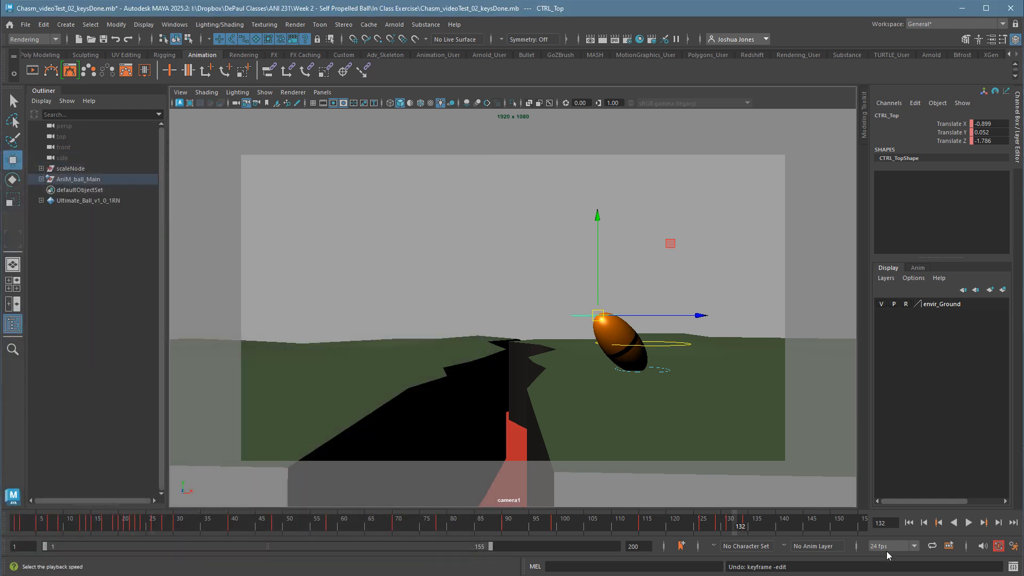
Review the animation from the start and scrub through the final stretch and release to frame 134.
{"action": "left_click", "coordinate": [909, 522]}
{"action": "mouse_move", "coordinate": [761, 526]}
{"action": "left_mouse_down"}
{"action": "mouse_move", "coordinate": [592, 530]}
{"action": "mouse_move", "coordinate": [748, 520]}
{"action": "left_mouse_up"}
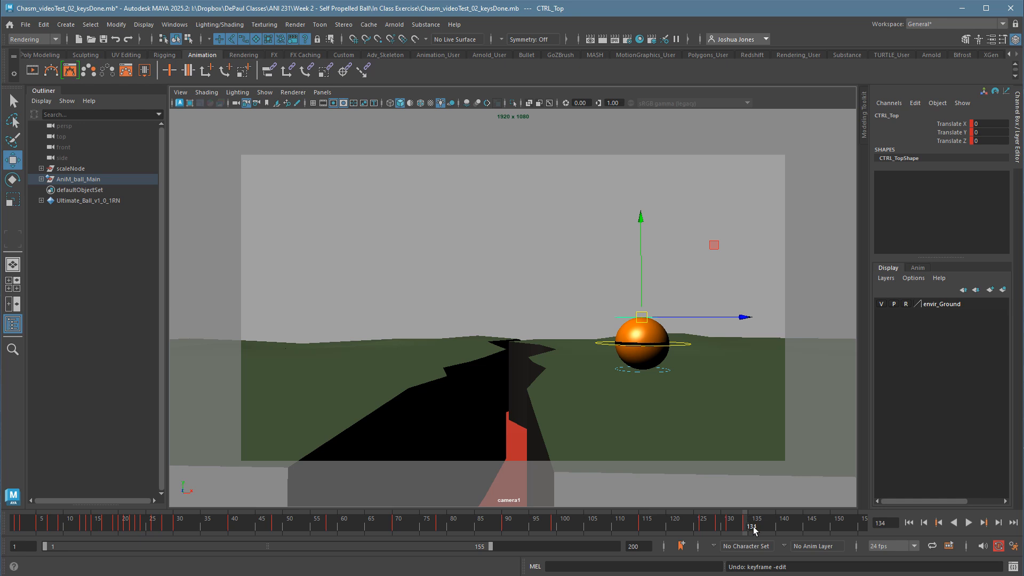
{"action": "left_click_drag", "start_coordinate": [647, 529], "coordinate": [749, 533]}
Save the scene as a new version named Chasm_videoTest_03_inbetweens.mb.
{"action": "left_click", "coordinate": [27, 25]}
{"action": "left_click", "coordinate": [70, 81]}
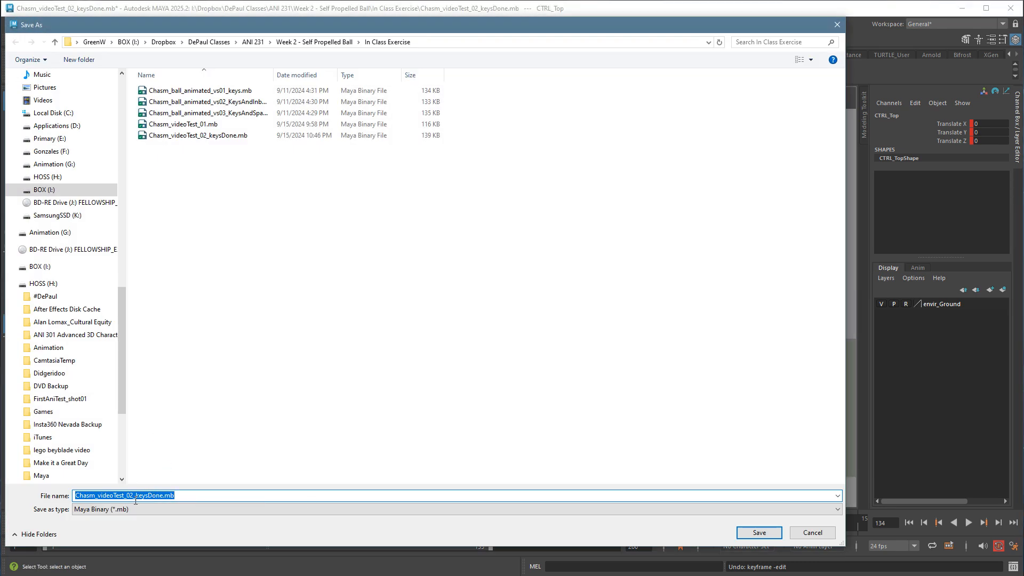
{"action": "left_click_drag", "start_coordinate": [130, 495], "coordinate": [152, 496]}
{"action": "type", "text": "3"}
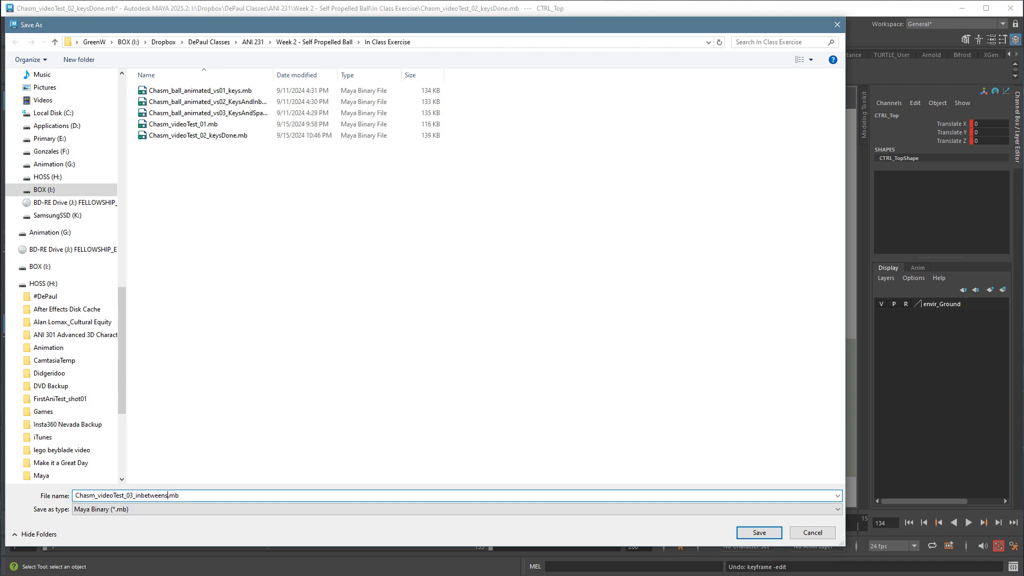
{"action": "key", "text": "Return"}
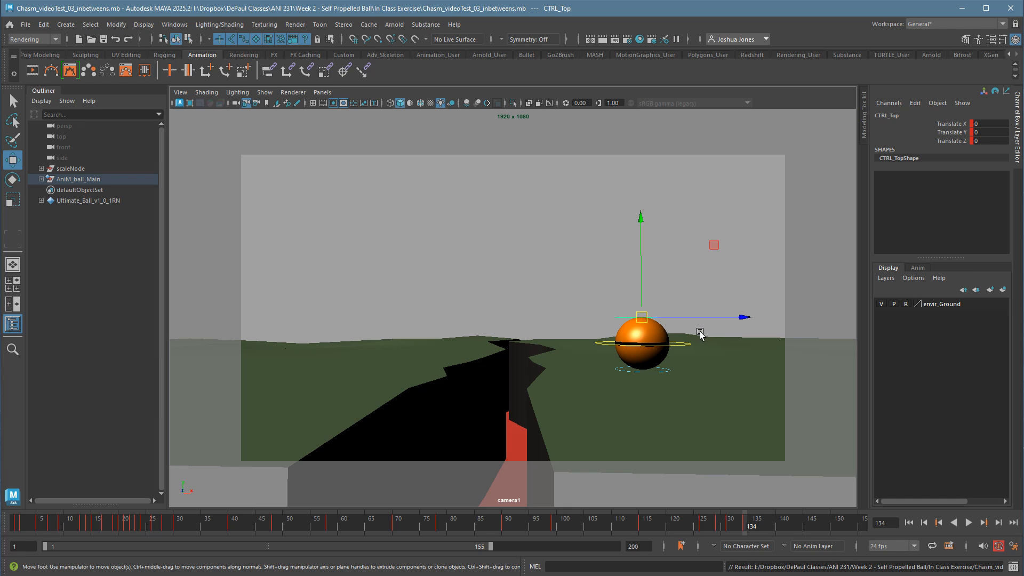
Step and scrub through the release between frames 129 and 137 to check how the ball settles.
{"action": "key", "text": "comma"}
{"action": "key", "text": "period"}
{"action": "key", "text": "alt+period"}
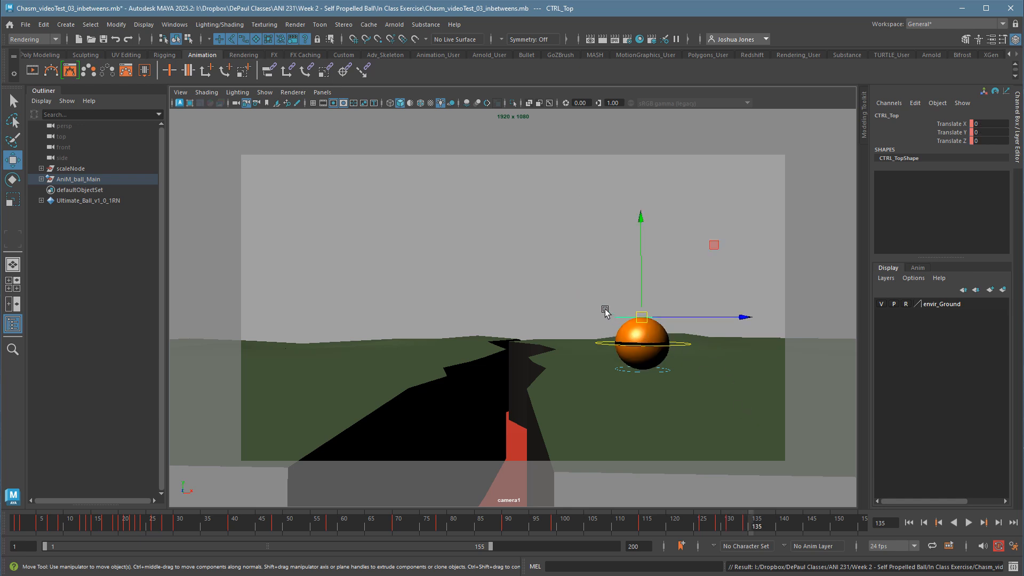
{"action": "key", "text": "comma"}
{"action": "key", "text": "comma"}
{"action": "key", "text": "comma"}
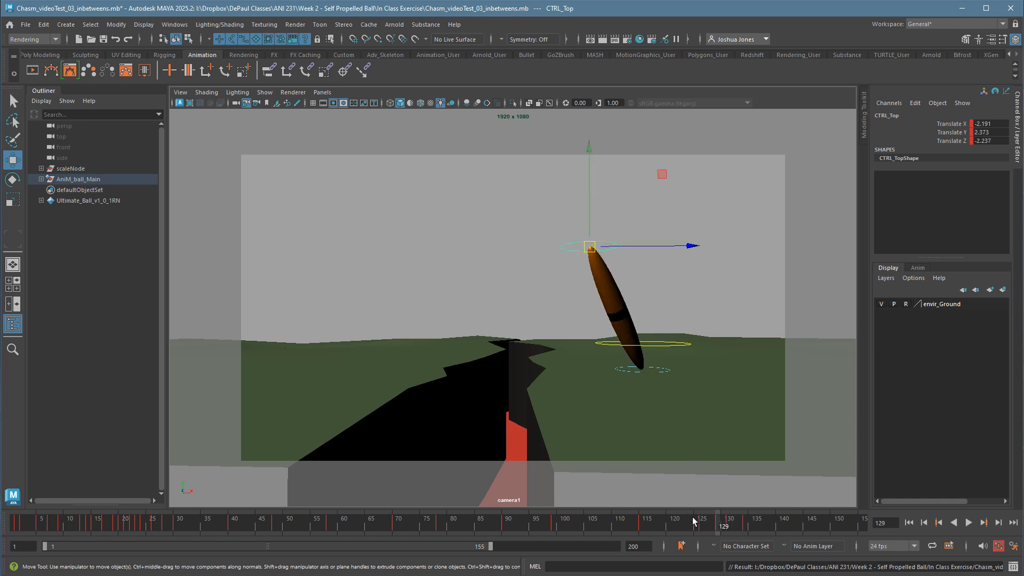
{"action": "left_click_drag", "start_coordinate": [699, 529], "coordinate": [765, 533]}
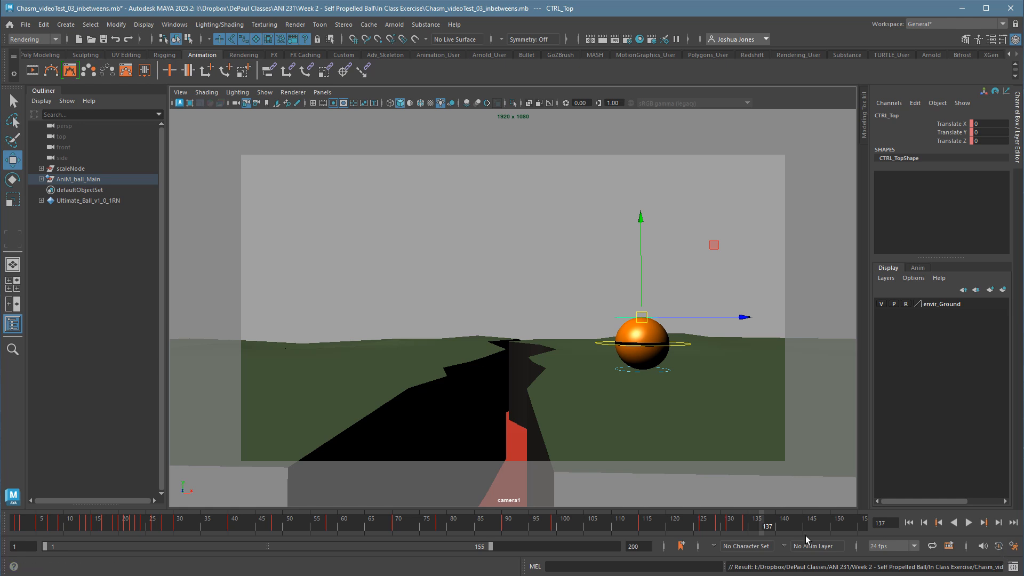
Try a slight squash at frame 137 with CTRL_Top at about Translate Y -0.2 and Translate Z -0.12.
{"action": "mouse_move", "coordinate": [653, 323]}
{"action": "left_mouse_down"}
{"action": "mouse_move", "coordinate": [620, 324]}
{"action": "mouse_move", "coordinate": [685, 324]}
{"action": "mouse_move", "coordinate": [640, 322]}
{"action": "mouse_move", "coordinate": [648, 319]}
{"action": "mouse_move", "coordinate": [586, 290]}
{"action": "mouse_move", "coordinate": [650, 329]}
{"action": "left_mouse_up"}
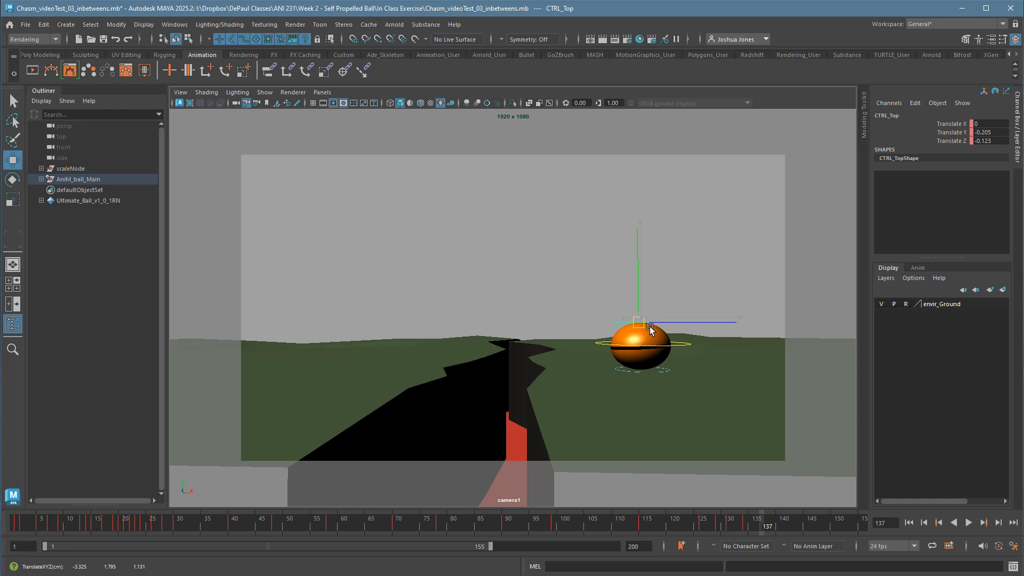
{"action": "key", "text": "comma"}
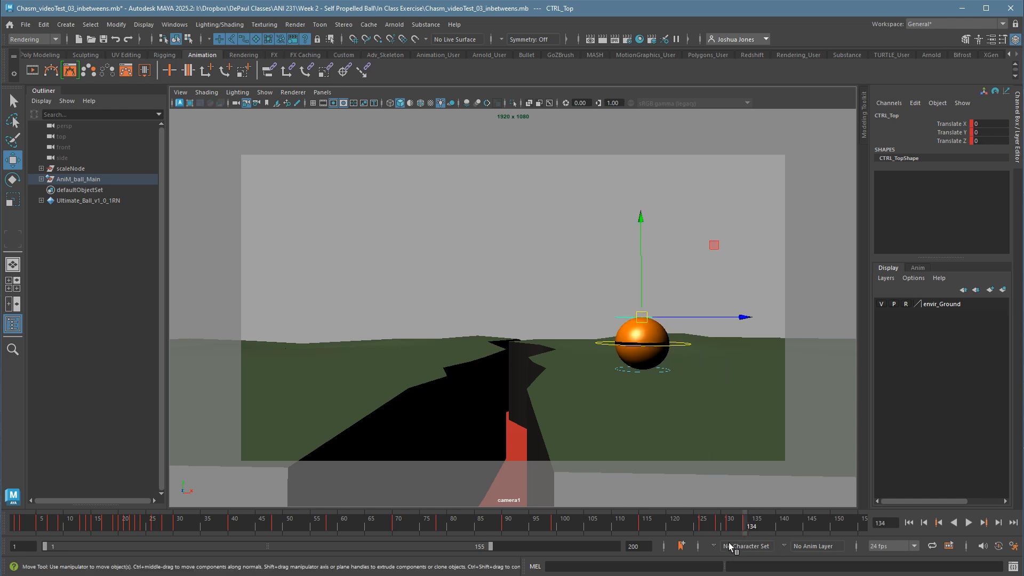
Pose CTRL_Top at Translate X 0.025, Y 0.041 and Z 0.532, turn on auto keying, and key the pose at frame 147.
{"action": "key", "text": "alt+v"}
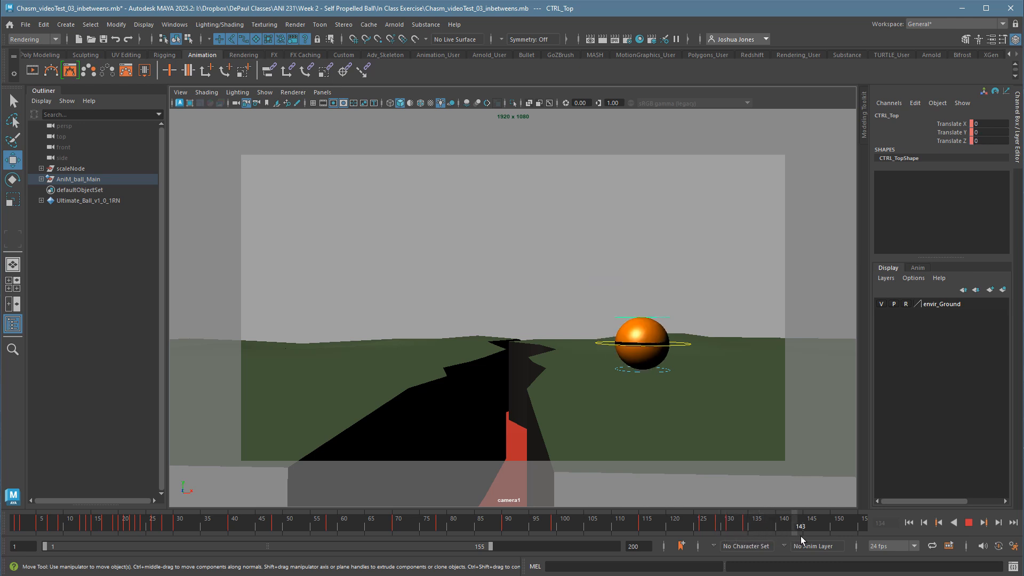
{"action": "key", "text": "alt+v"}
{"action": "left_click_drag", "start_coordinate": [648, 324], "coordinate": [663, 323]}
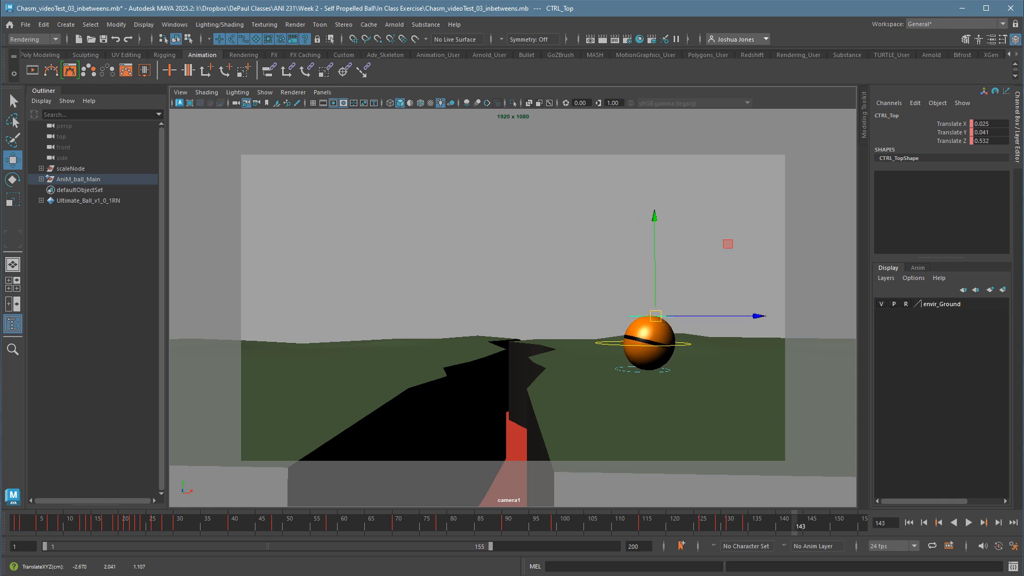
{"action": "left_click", "coordinate": [999, 545]}
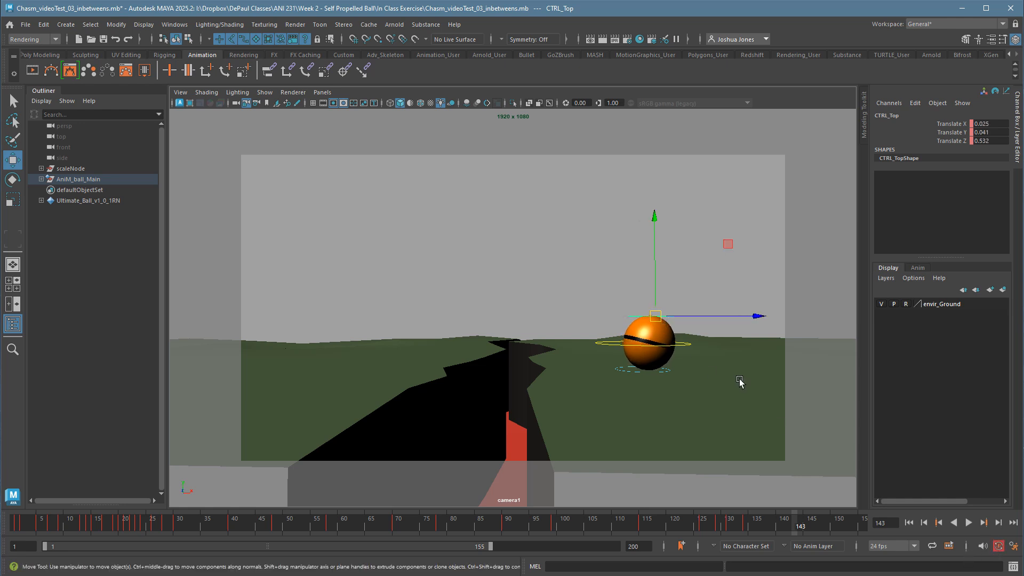
{"action": "left_click_drag", "start_coordinate": [728, 530], "coordinate": [821, 530]}
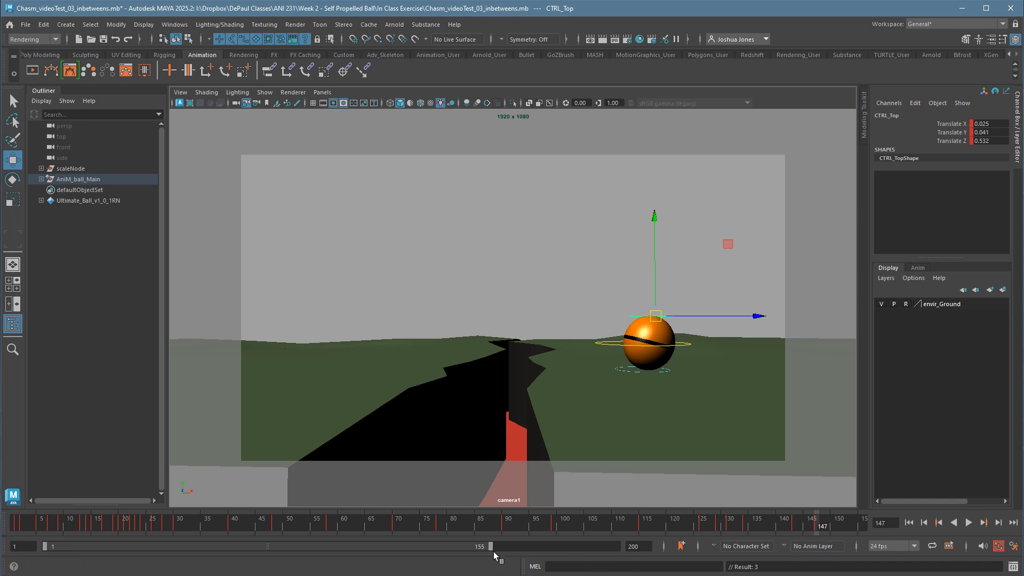
Extend the playback range to frame 175 and key CTRL_Top at frame 153 with Translate X -0.028, Y 0 and Z -0.573.
{"action": "left_click_drag", "start_coordinate": [494, 554], "coordinate": [547, 553]}
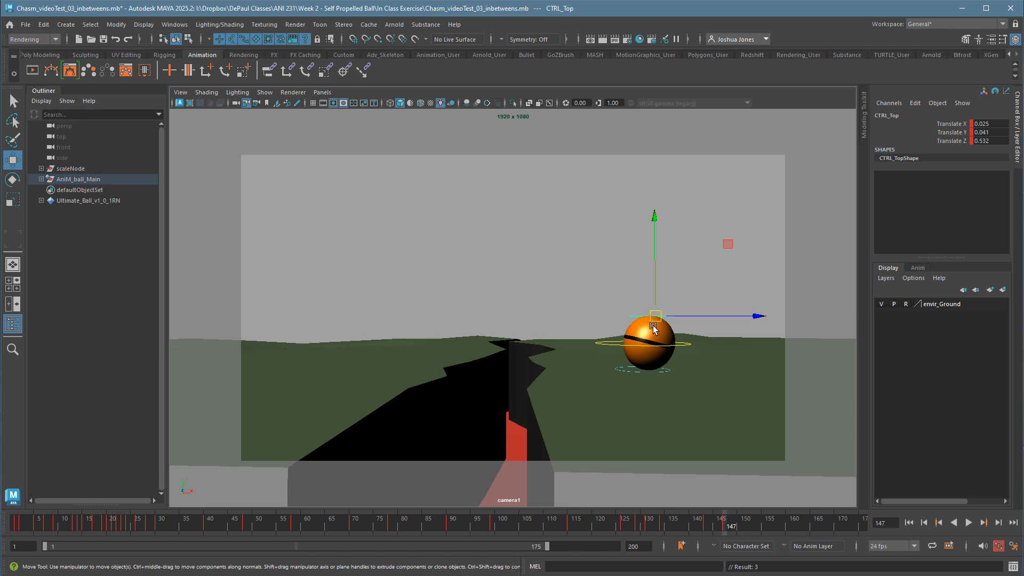
{"action": "key", "text": "alt+period"}
{"action": "key", "text": "alt+period"}
{"action": "key", "text": "alt+period"}
{"action": "key", "text": "alt+period"}
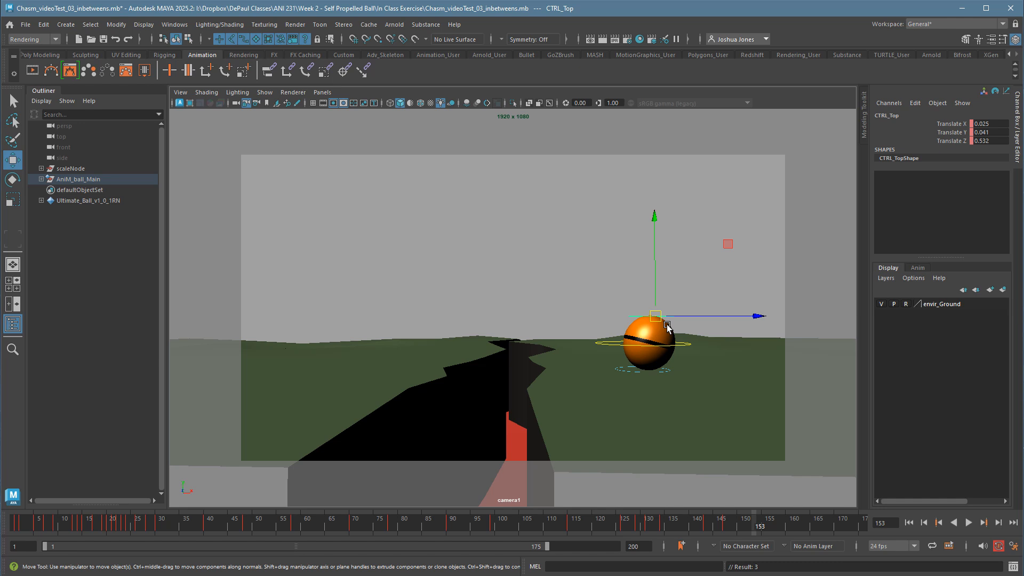
{"action": "left_click_drag", "start_coordinate": [668, 327], "coordinate": [638, 321]}
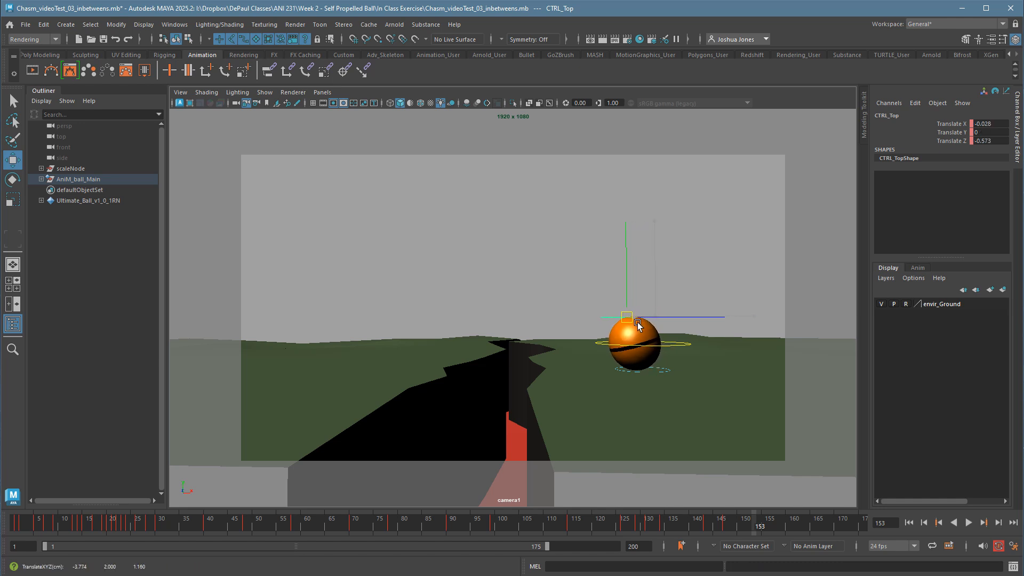
{"action": "key", "text": "s"}
Swing CTRL_Top back the opposite way at frame 157 and key the pose.
{"action": "key", "text": "alt+period"}
{"action": "key", "text": "alt+period"}
{"action": "key", "text": "alt+period"}
{"action": "key", "text": "alt+period"}
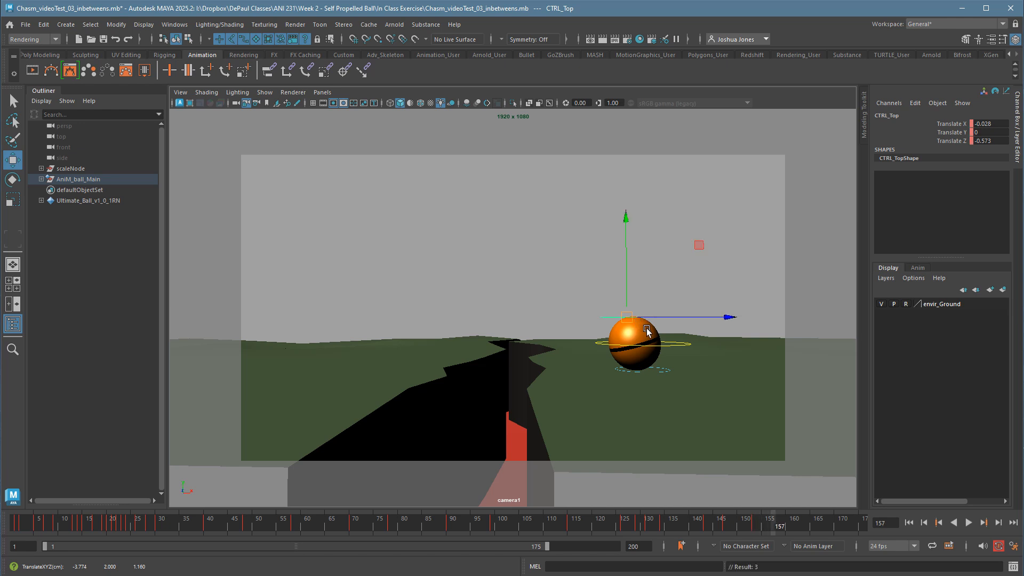
{"action": "mouse_move", "coordinate": [636, 318]}
{"action": "left_mouse_down"}
{"action": "mouse_move", "coordinate": [663, 318]}
{"action": "mouse_move", "coordinate": [638, 323]}
{"action": "mouse_move", "coordinate": [655, 323]}
{"action": "mouse_move", "coordinate": [646, 319]}
{"action": "left_mouse_up"}
{"action": "key", "text": "s"}
Key further CTRL_Top wobble poses between frames 157 and 165 so the side-to-side sway dies down.
{"action": "key", "text": "alt+period"}
{"action": "key", "text": "alt+period"}
{"action": "key", "text": "s"}
Key CTRL_Top at frame 165 with Translate Z -0.123, and settle it at frame 166 with Translate Z 0.021.
{"action": "key", "text": "alt+period"}
{"action": "key", "text": "alt+period"}
{"action": "key", "text": "alt+period"}
{"action": "key", "text": "s"}
{"action": "key", "text": "alt+period"}
{"action": "key", "text": "alt+period"}
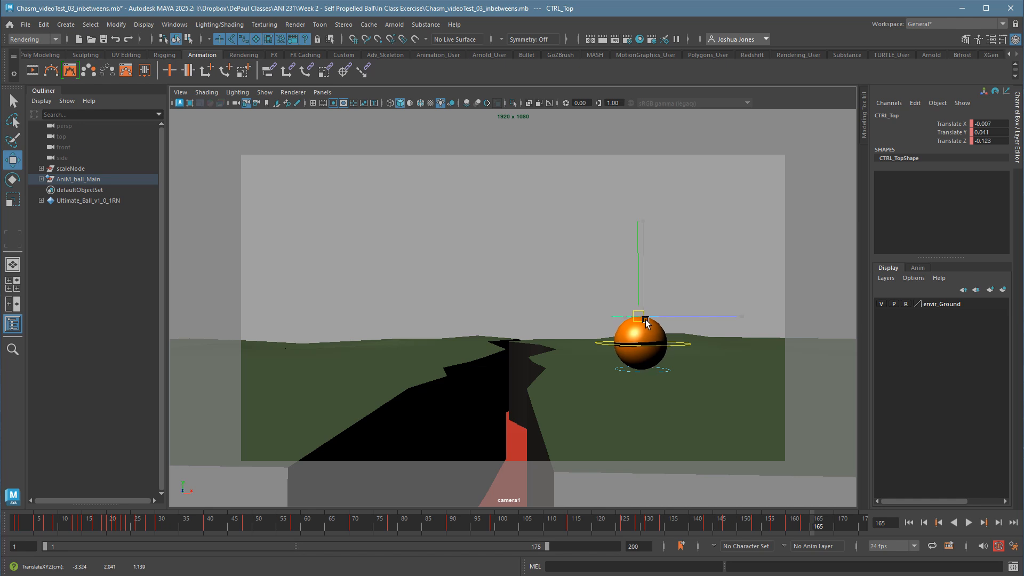
{"action": "key", "text": "s"}
{"action": "key", "text": "alt+period"}
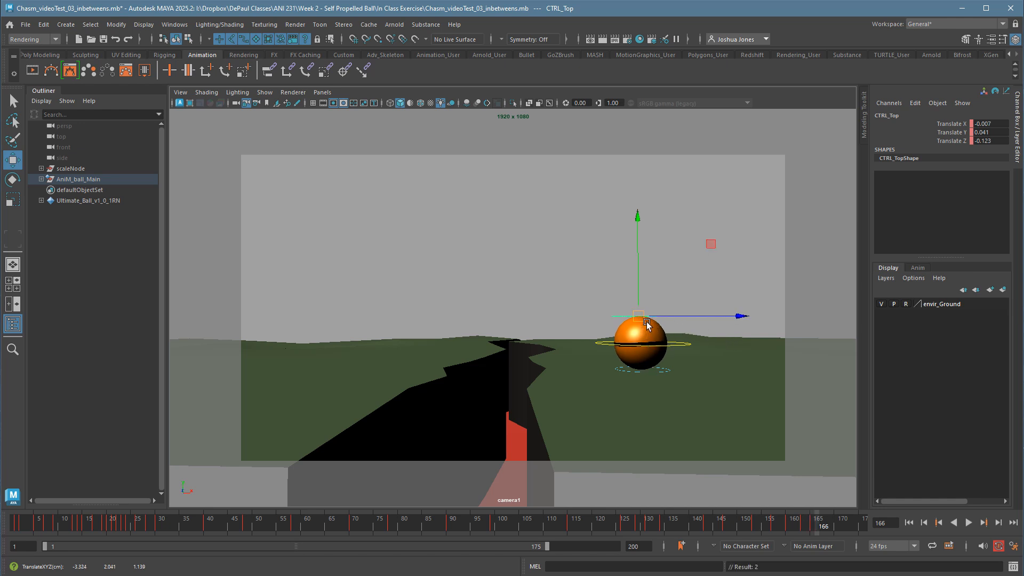
{"action": "left_click_drag", "start_coordinate": [647, 325], "coordinate": [653, 323]}
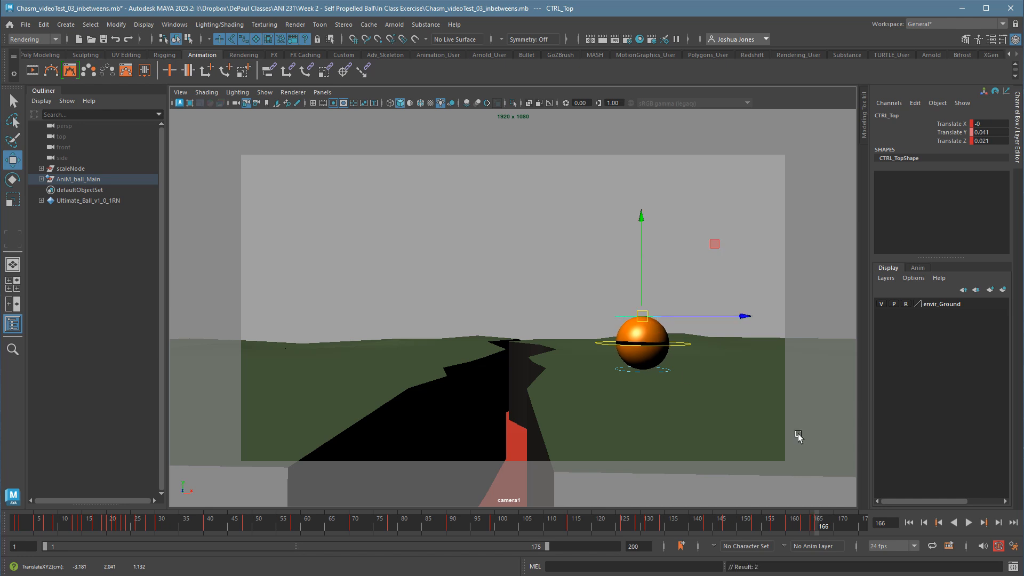
Set the playback range to start at frame 81 and play back the release and settling wobble.
{"action": "left_click", "coordinate": [909, 522]}
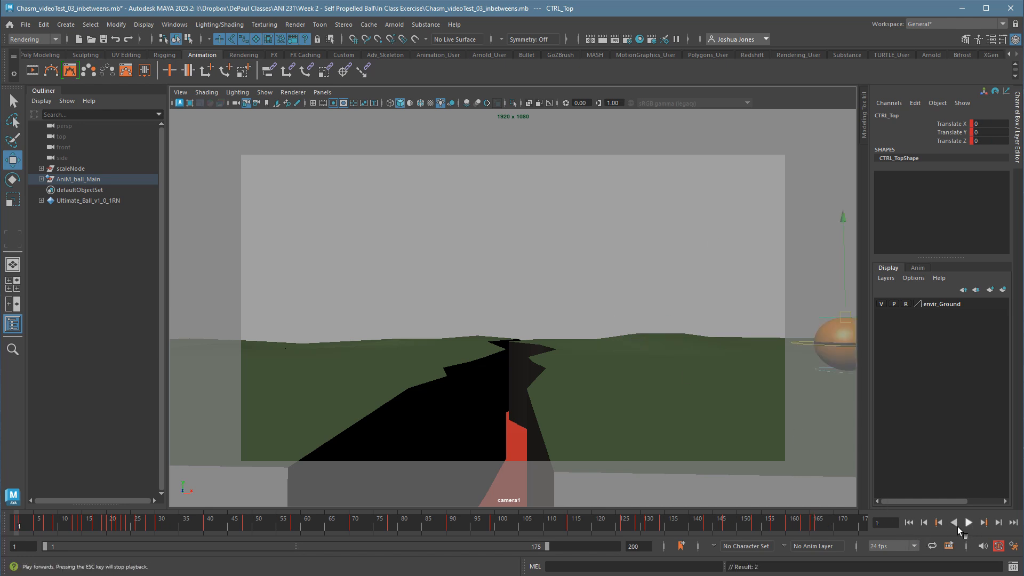
{"action": "left_click_drag", "start_coordinate": [393, 531], "coordinate": [597, 531]}
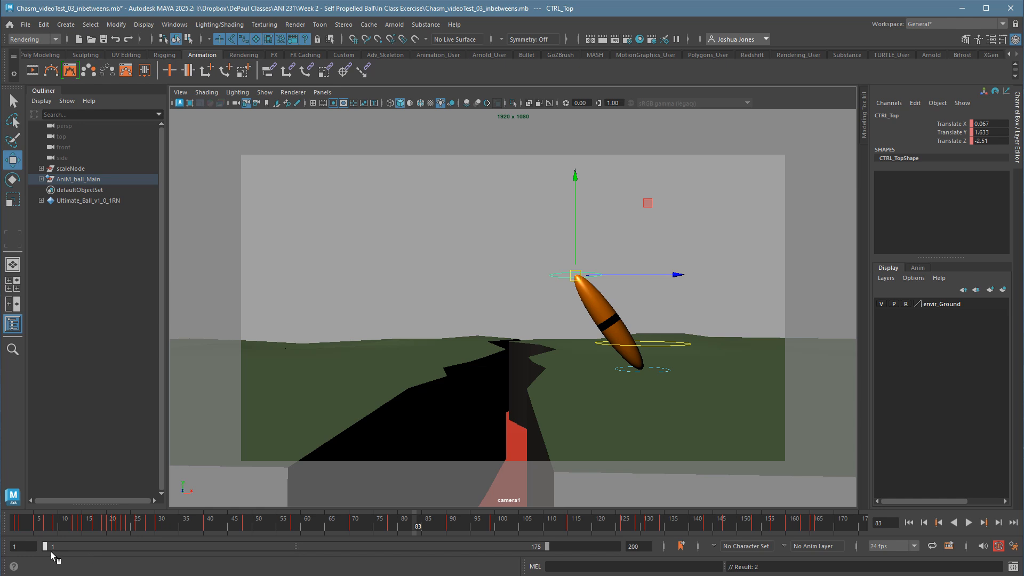
{"action": "left_click_drag", "start_coordinate": [52, 556], "coordinate": [273, 555]}
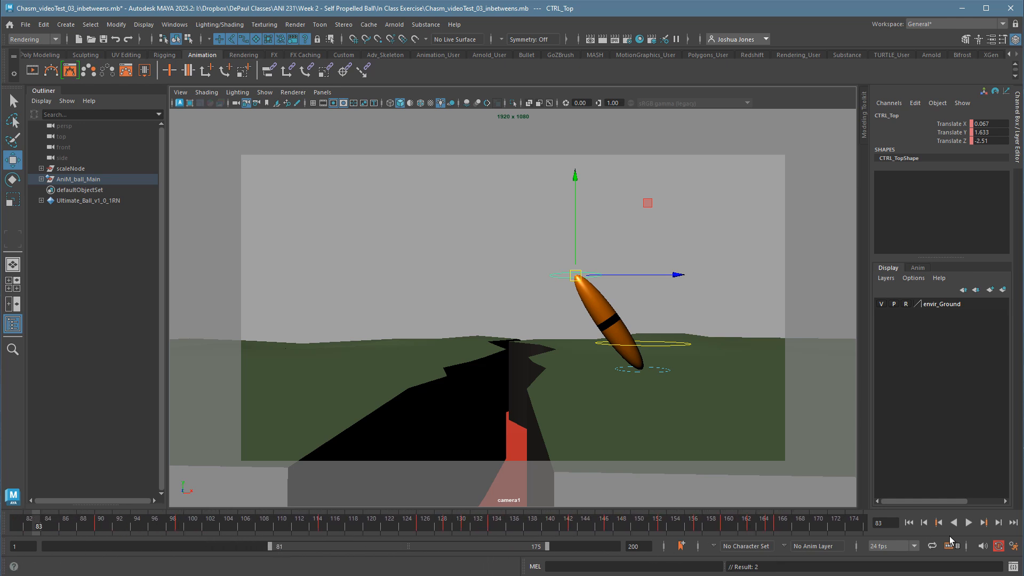
{"action": "left_click", "coordinate": [974, 528]}
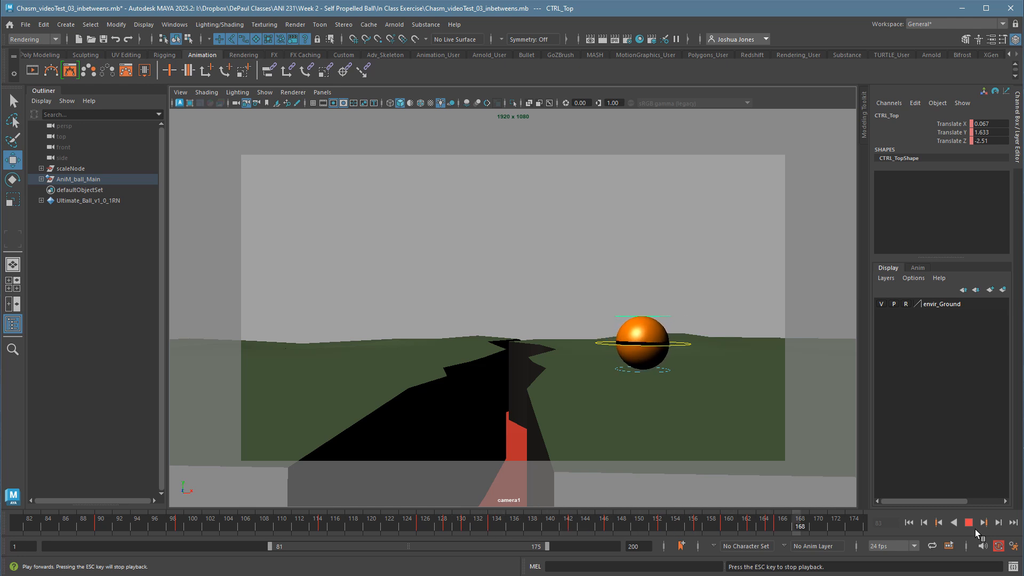
{"action": "left_click", "coordinate": [974, 528]}
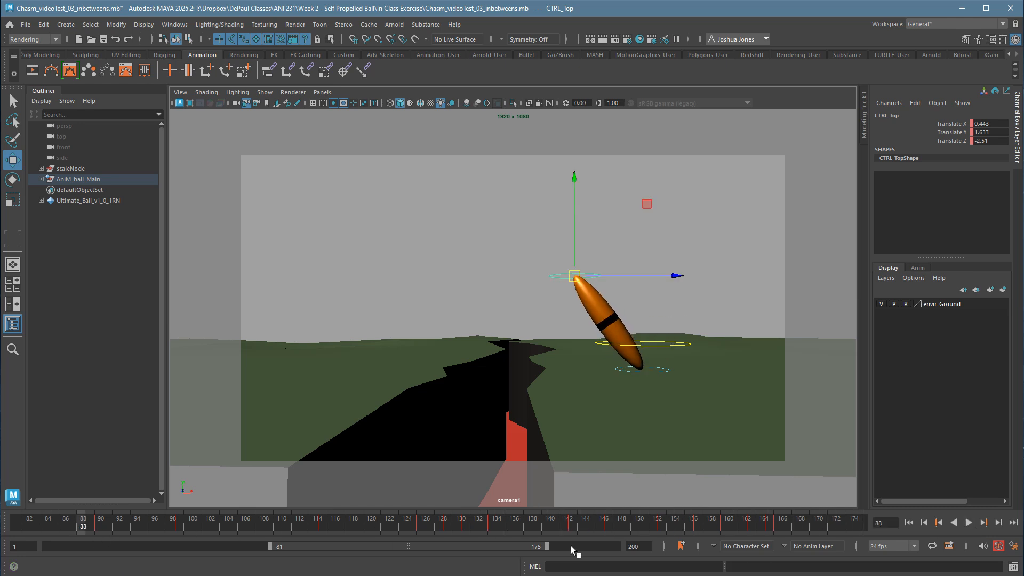
Replay the settling wobble several times, starting from frames such as 147 and 135, to judge its timing.
{"action": "key", "text": "alt+v"}
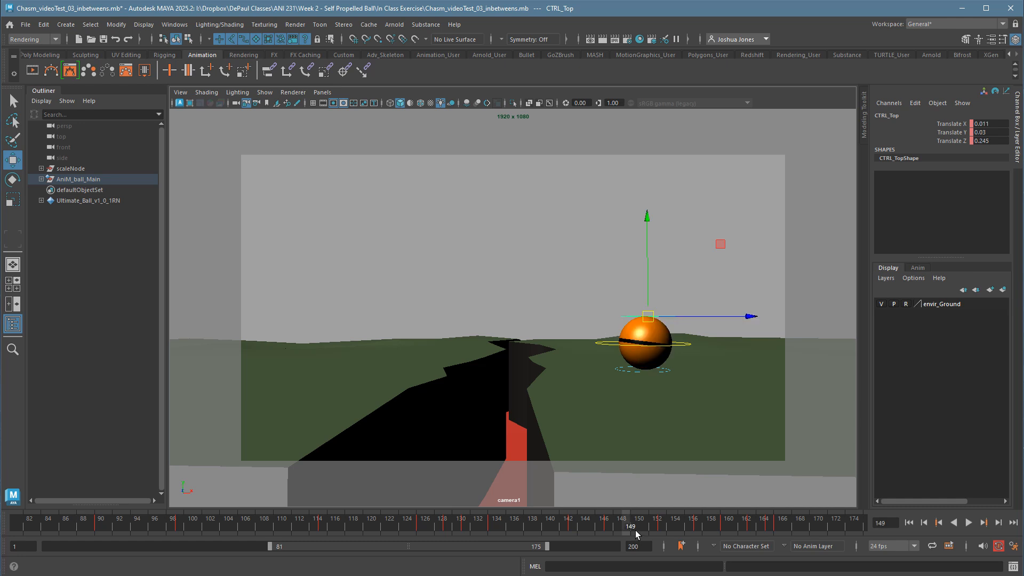
{"action": "left_click", "coordinate": [618, 530]}
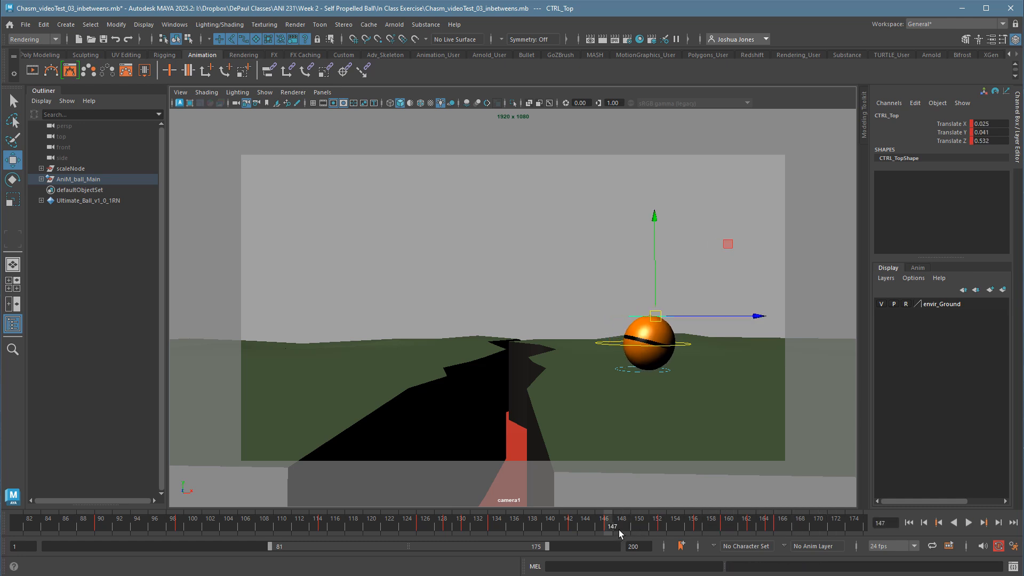
{"action": "key", "text": "alt+v"}
{"action": "left_click", "coordinate": [624, 531]}
{"action": "key", "text": "alt+v"}
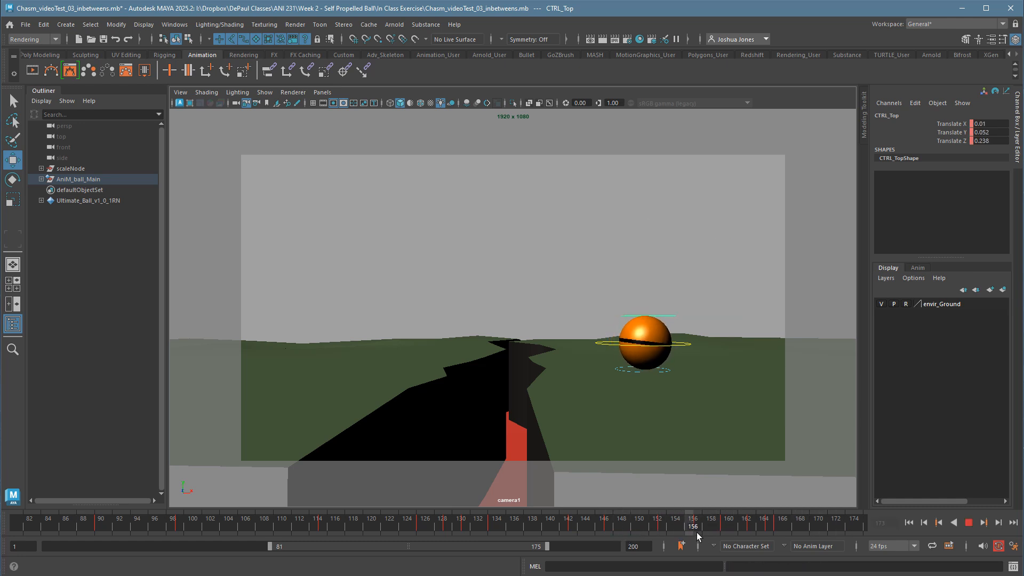
{"action": "left_click", "coordinate": [509, 529]}
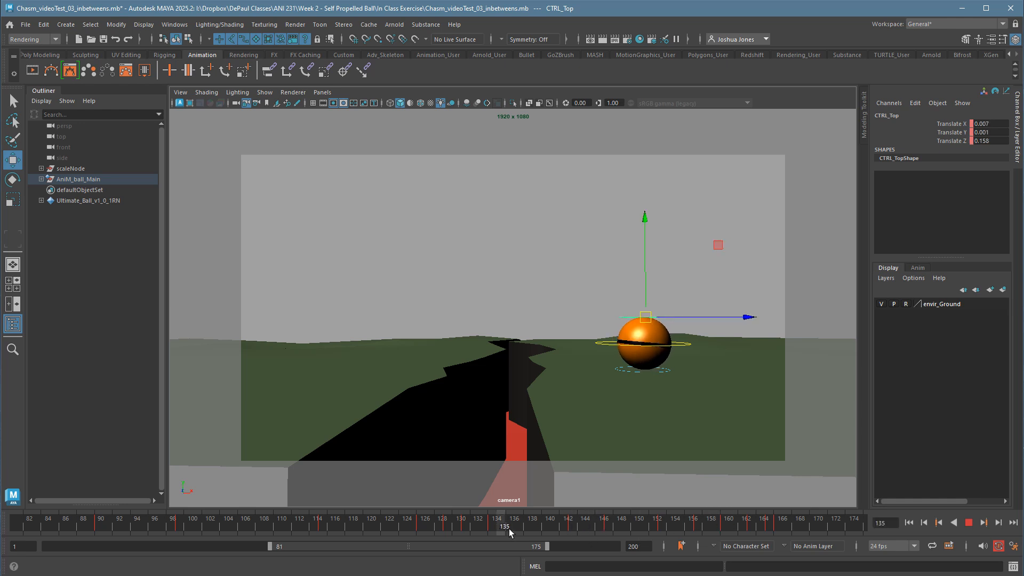
{"action": "key", "text": "alt+v"}
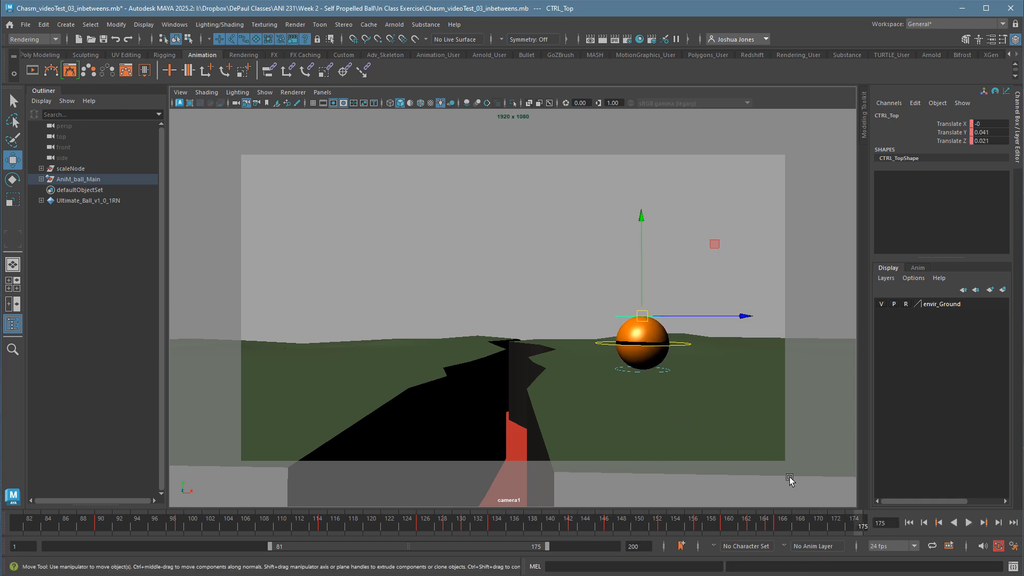
At frame 167 key CTRL_Top with Translate Z -0.1, and play back the range from frame 81.
{"action": "left_click", "coordinate": [788, 531]}
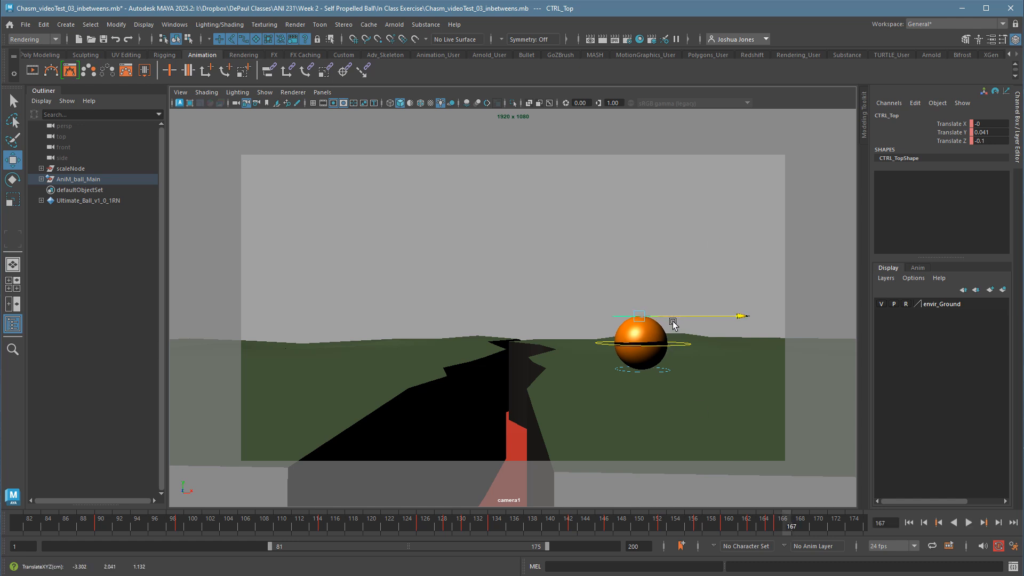
{"action": "left_click", "coordinate": [909, 523]}
{"action": "left_click", "coordinate": [973, 529]}
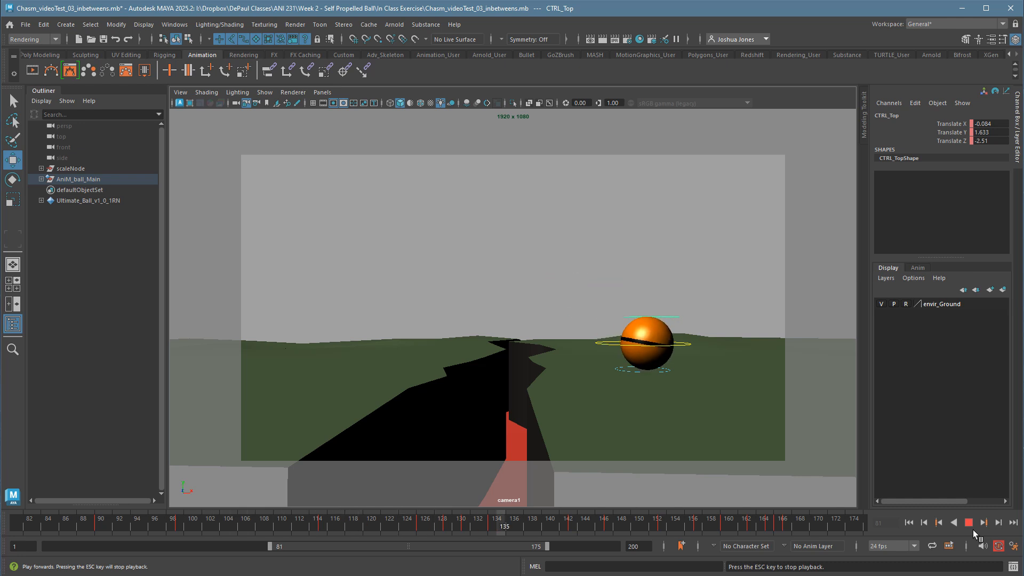
{"action": "left_click", "coordinate": [973, 530]}
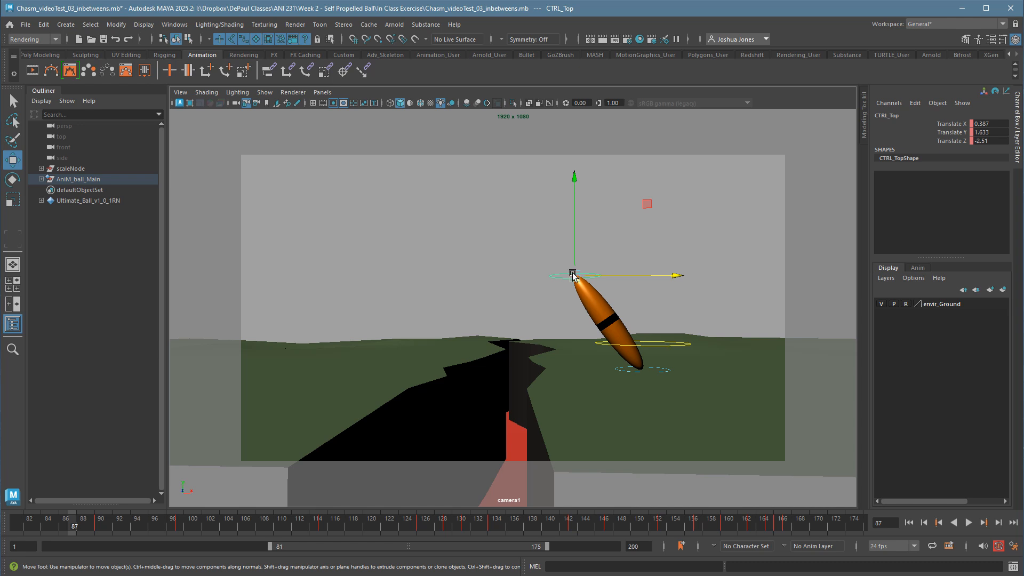
Open the Graph Editor beside the ball and load the animation curves of CTRL_Top.
{"action": "left_click", "coordinate": [176, 25]}
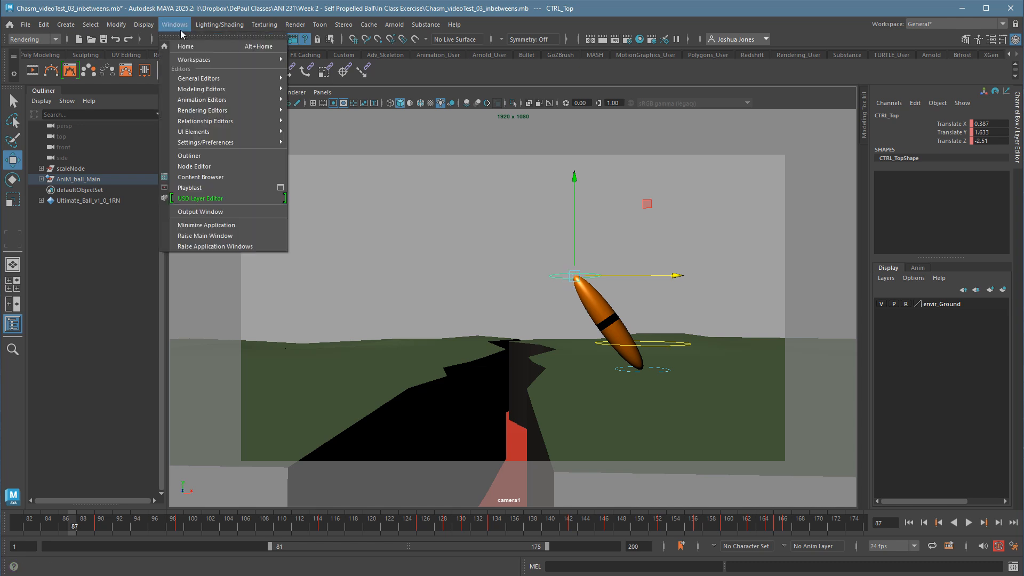
{"action": "mouse_move", "coordinate": [196, 100]}
{"action": "left_click", "coordinate": [294, 100]}
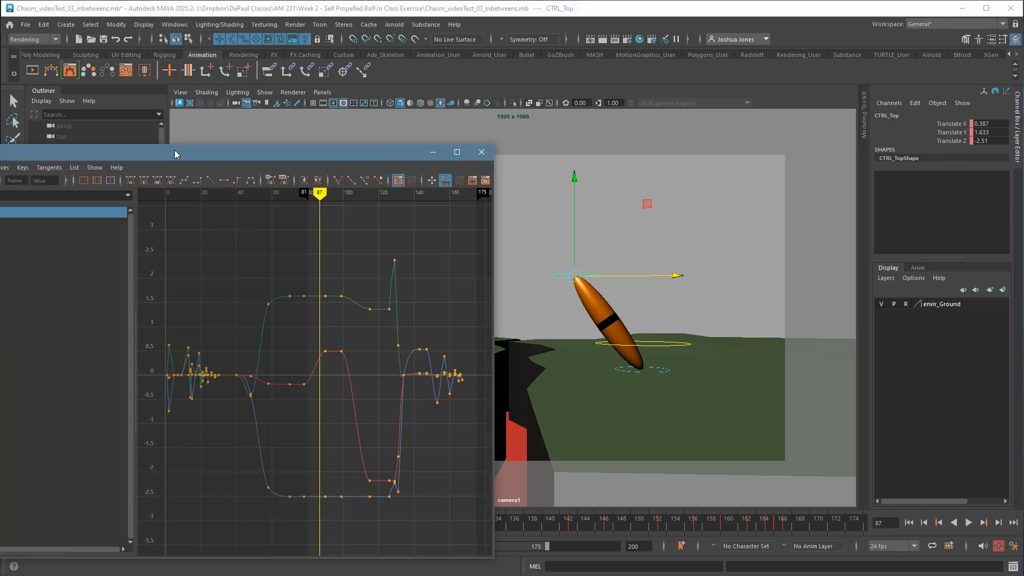
{"action": "left_click_drag", "start_coordinate": [175, 149], "coordinate": [199, 101]}
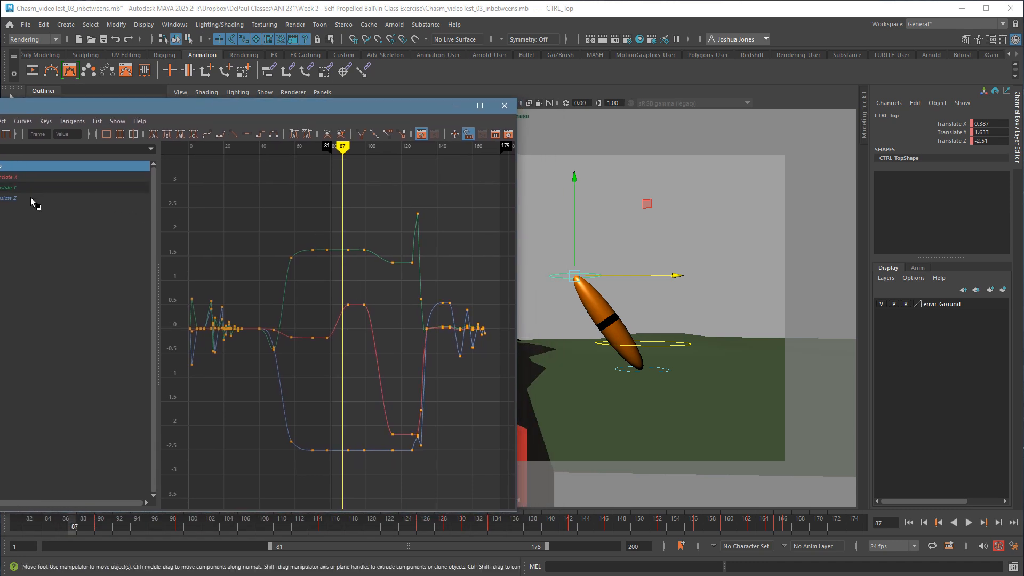
{"action": "left_click", "coordinate": [10, 198]}
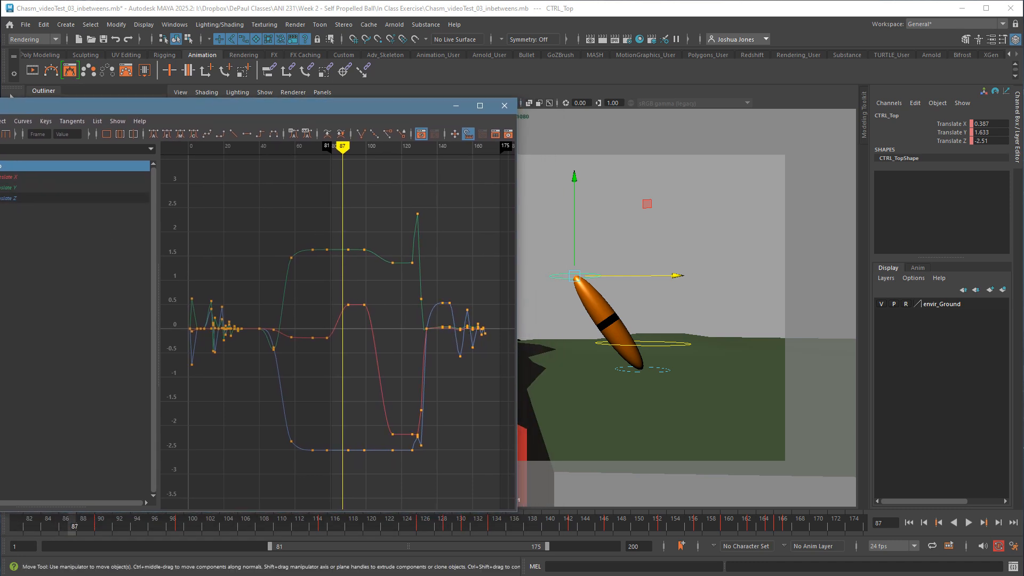
{"action": "left_click", "coordinate": [591, 242]}
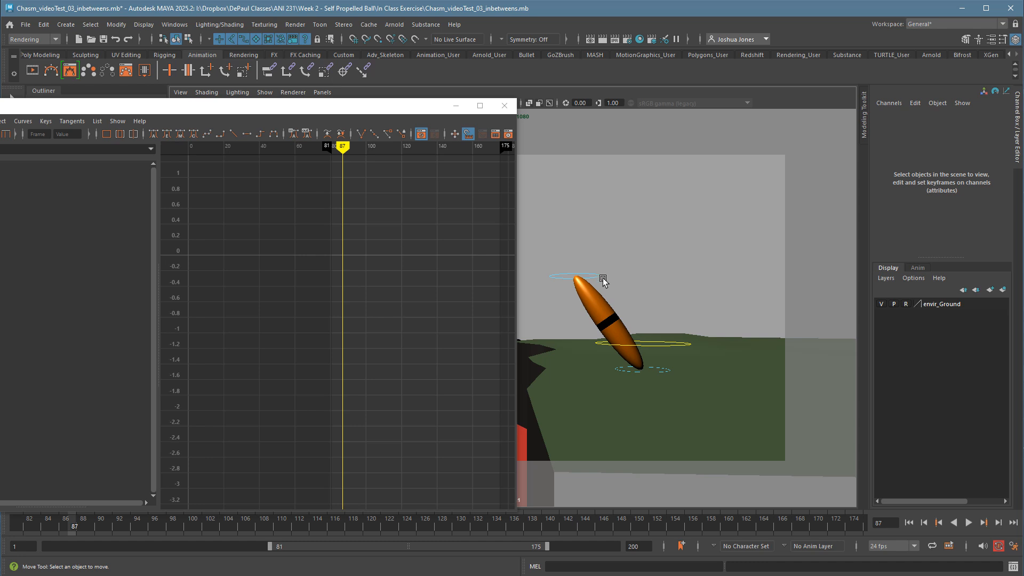
{"action": "left_click", "coordinate": [602, 278]}
{"action": "left_click", "coordinate": [580, 255]}
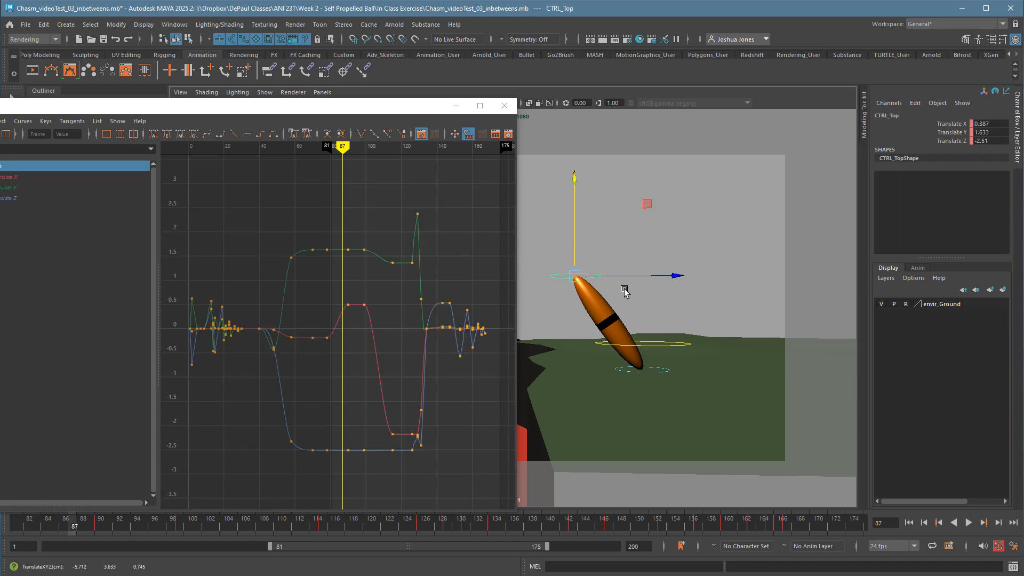
Isolate CTRL_Top's Translate Z curve and move its wobble key at frame 153 to frame 151.
{"action": "left_click", "coordinate": [32, 198]}
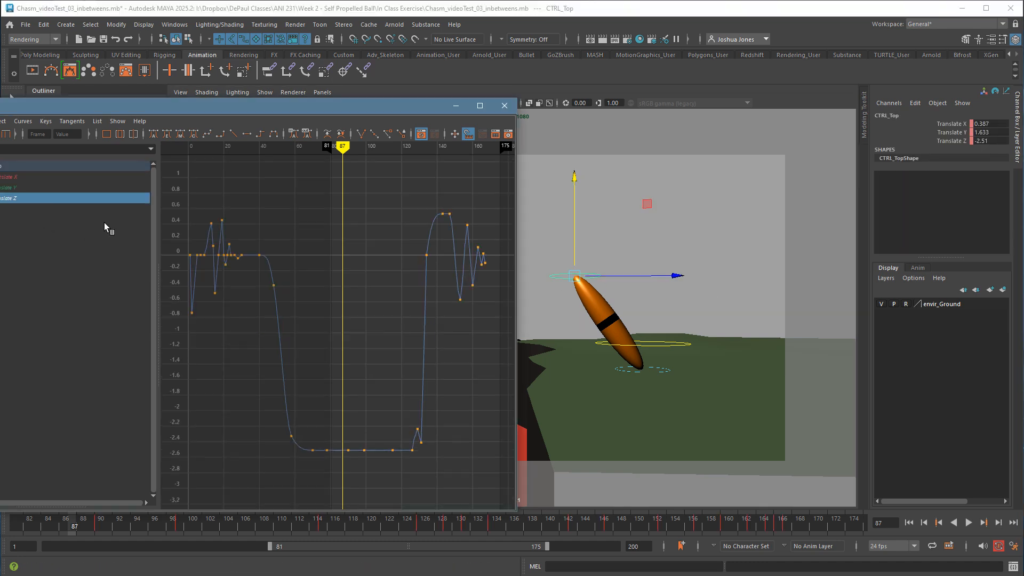
{"action": "left_click_drag", "start_coordinate": [438, 203], "coordinate": [511, 331]}
{"action": "key", "text": "f"}
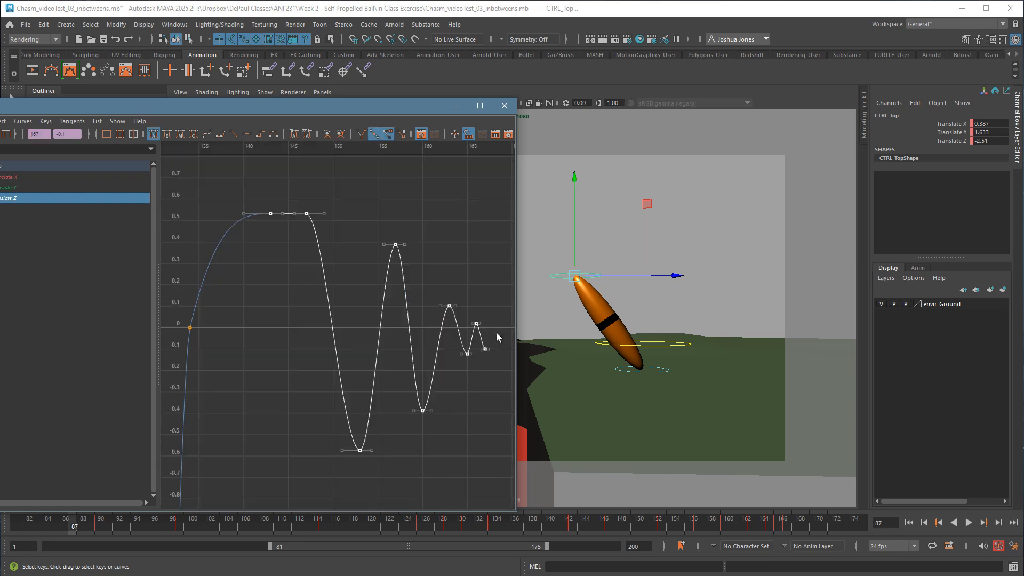
{"action": "left_click", "coordinate": [441, 416]}
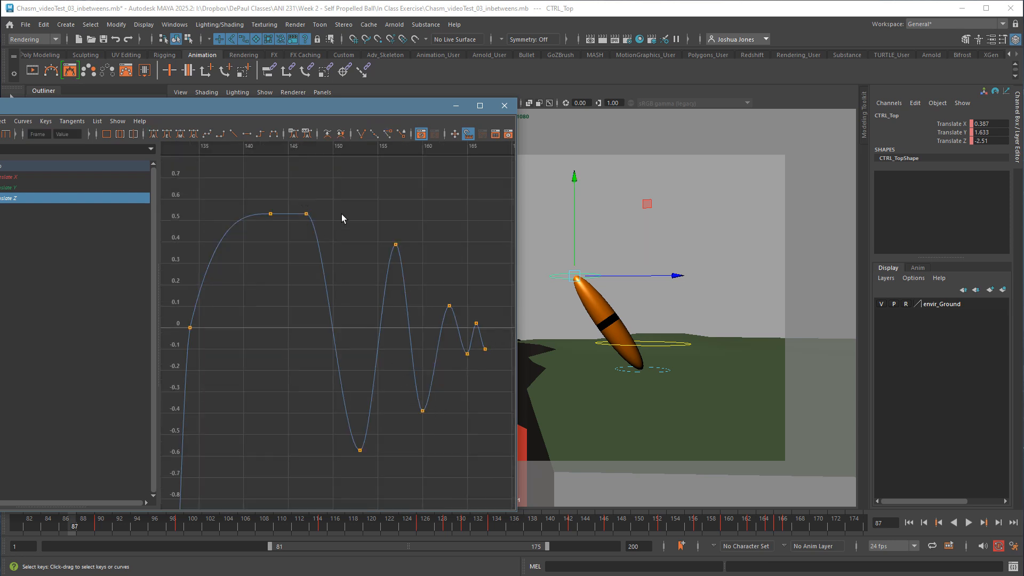
{"action": "left_click_drag", "start_coordinate": [335, 209], "coordinate": [506, 495]}
{"action": "key", "text": "f"}
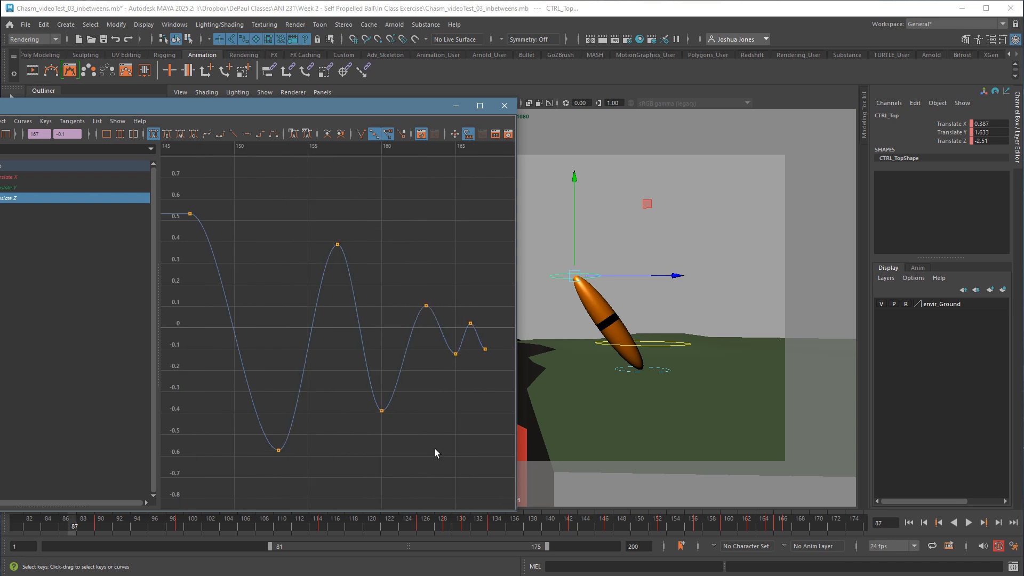
{"action": "left_click", "coordinate": [435, 449]}
{"action": "key", "text": "f"}
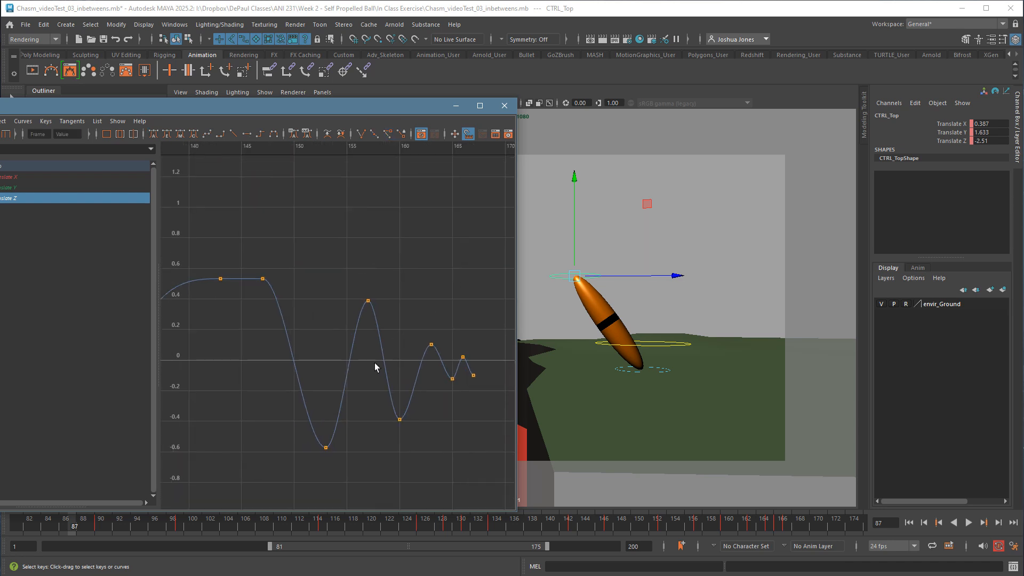
{"action": "left_click_drag", "start_coordinate": [313, 477], "coordinate": [339, 428]}
{"action": "middle_click_drag", "start_coordinate": [332, 484], "coordinate": [306, 488], "text": "shift"}
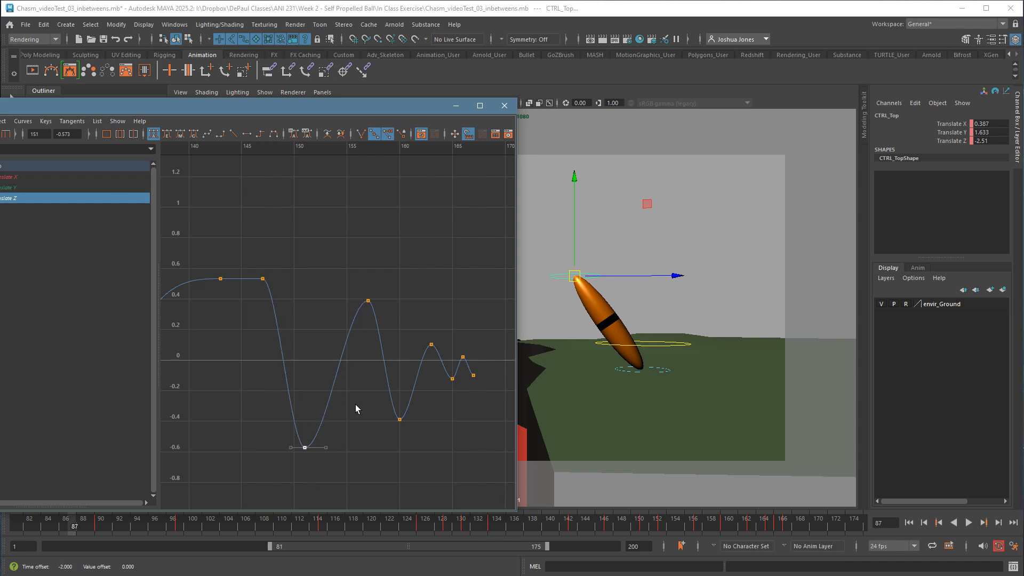
Pull the remaining Translate Z wobble keys earlier, to frames 155, 157, 158, 160, 161 and 162.
{"action": "left_click_drag", "start_coordinate": [340, 272], "coordinate": [486, 469]}
{"action": "middle_click_drag", "start_coordinate": [448, 464], "coordinate": [427, 466], "text": "shift"}
{"action": "left_click_drag", "start_coordinate": [352, 448], "coordinate": [483, 327]}
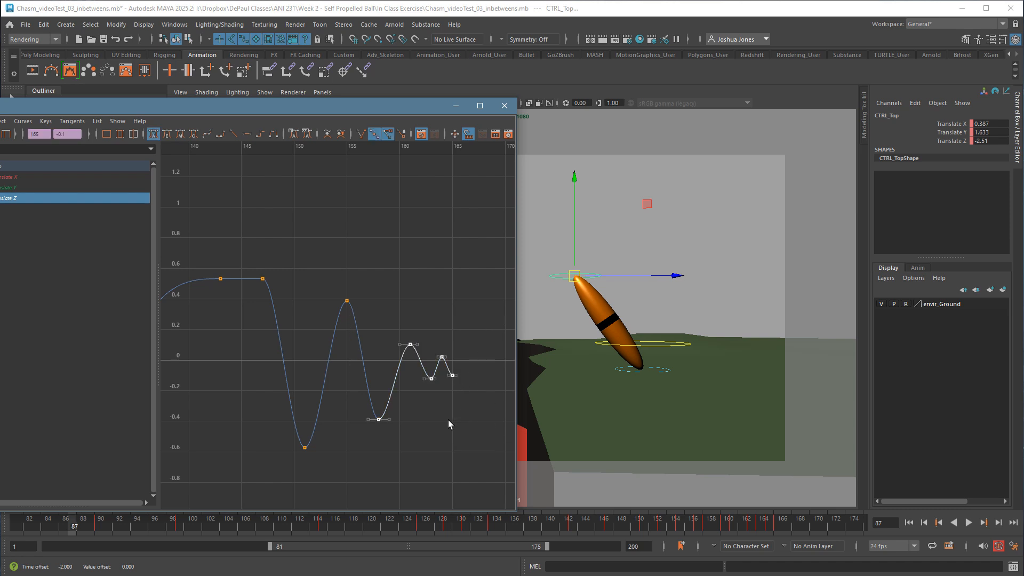
{"action": "middle_click_drag", "start_coordinate": [449, 448], "coordinate": [441, 449], "text": "shift"}
{"action": "left_click_drag", "start_coordinate": [379, 323], "coordinate": [483, 413]}
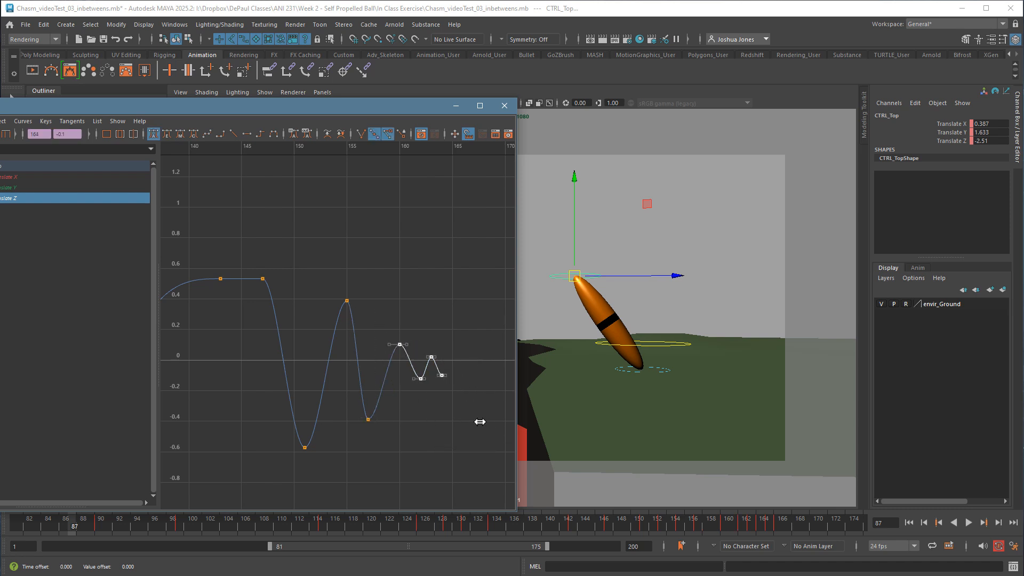
{"action": "middle_click_drag", "start_coordinate": [478, 421], "coordinate": [464, 423], "text": "shift"}
{"action": "left_click", "coordinate": [441, 430]}
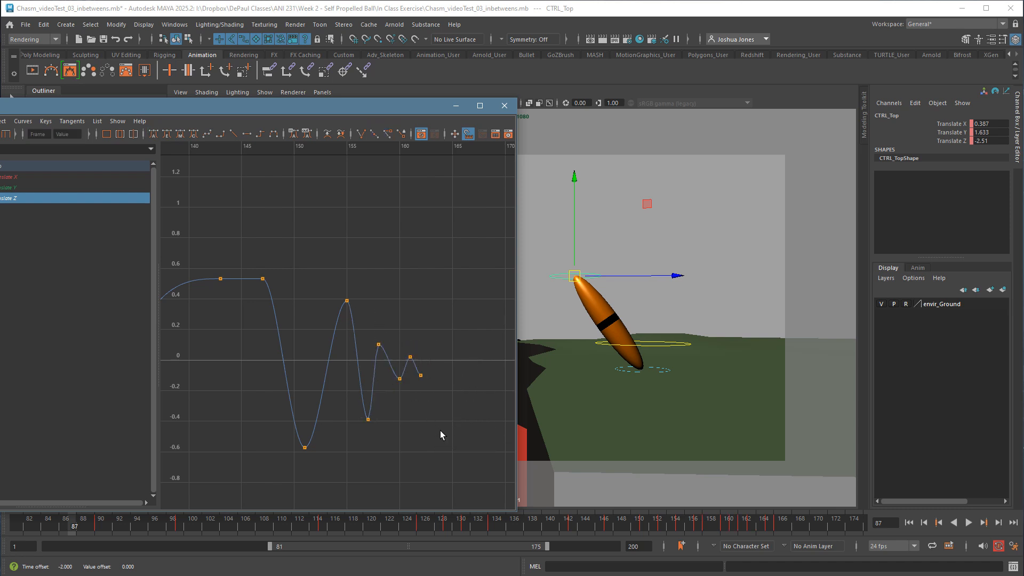
Apply flat tangents to the Translate Z wobble keys from frame 147 to 162, and play back the animation.
{"action": "left_click_drag", "start_coordinate": [481, 468], "coordinate": [263, 270]}
{"action": "left_click", "coordinate": [247, 134]}
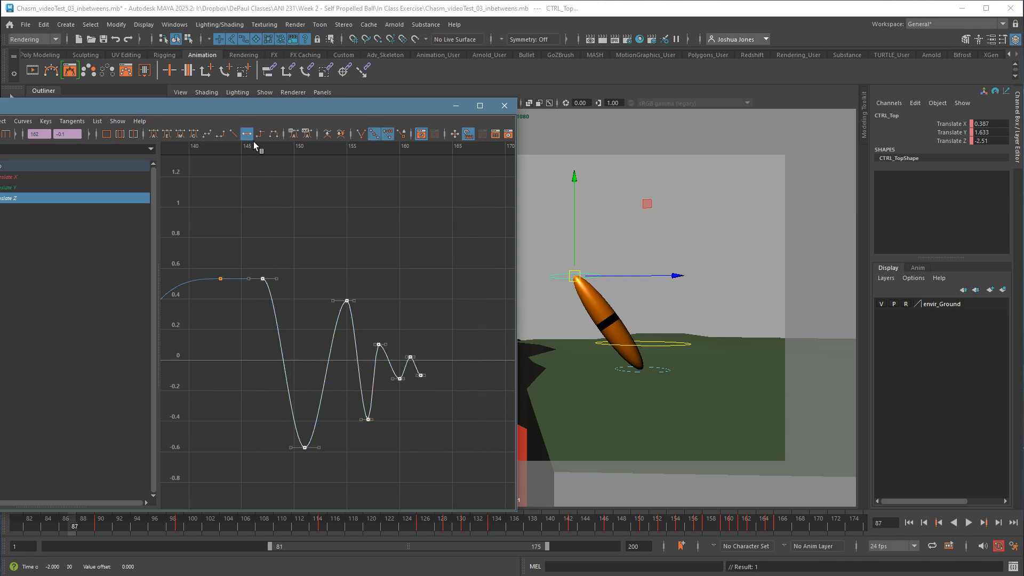
{"action": "left_click", "coordinate": [361, 231]}
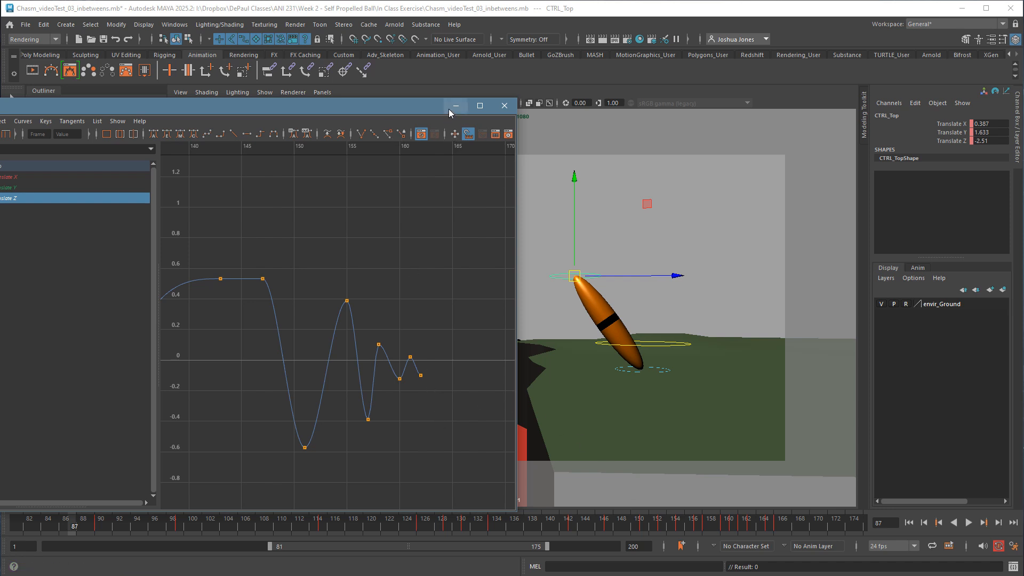
{"action": "left_click_drag", "start_coordinate": [399, 111], "coordinate": [123, 132]}
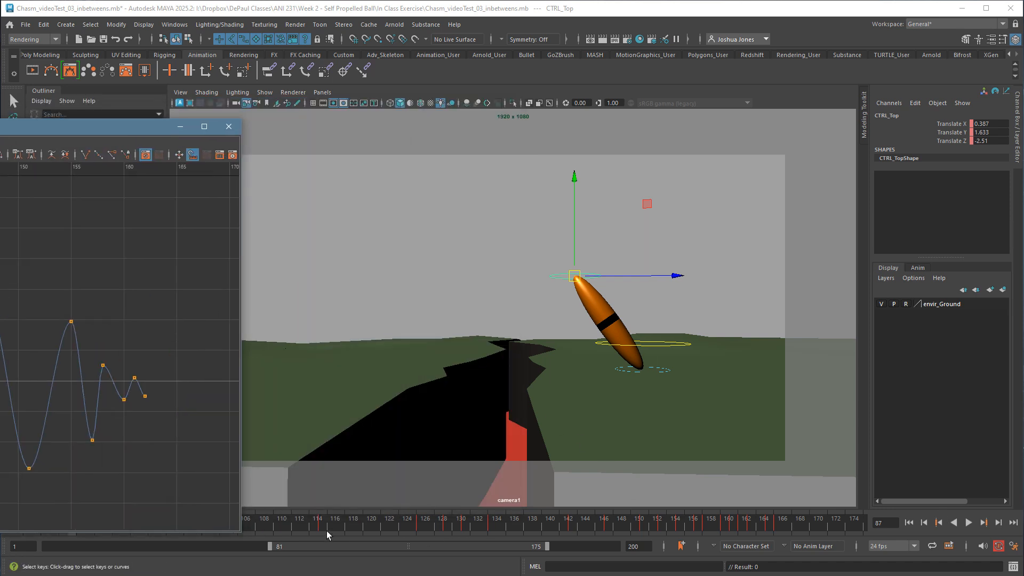
{"action": "left_click", "coordinate": [970, 524]}
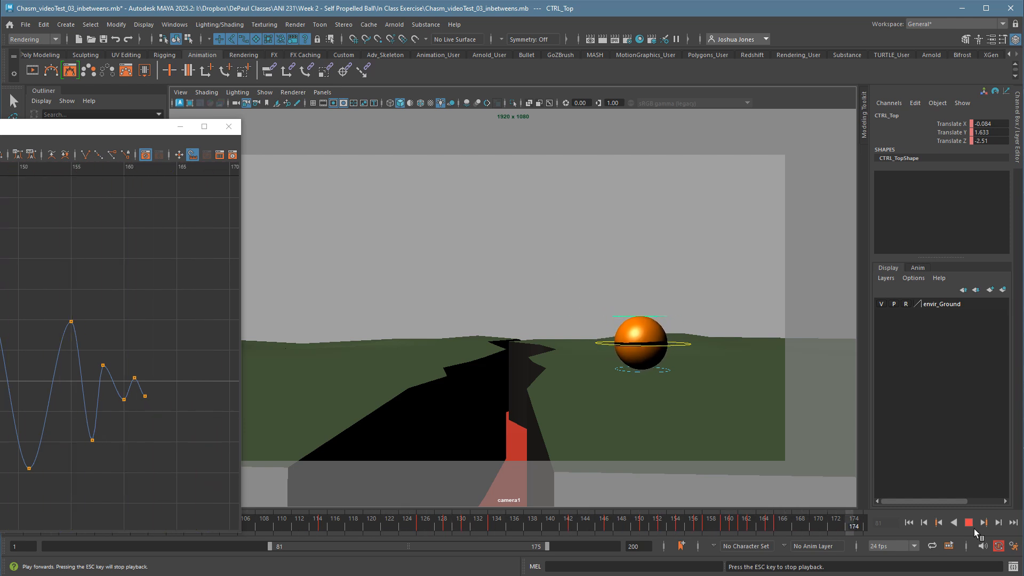
{"action": "left_click", "coordinate": [969, 524]}
Spread the last four Translate Z wobble keys to frames 159, 161, 163 and 165, and play back the result.
{"action": "left_click_drag", "start_coordinate": [159, 414], "coordinate": [133, 365]}
{"action": "middle_click_drag", "start_coordinate": [164, 411], "coordinate": [173, 414], "text": "shift"}
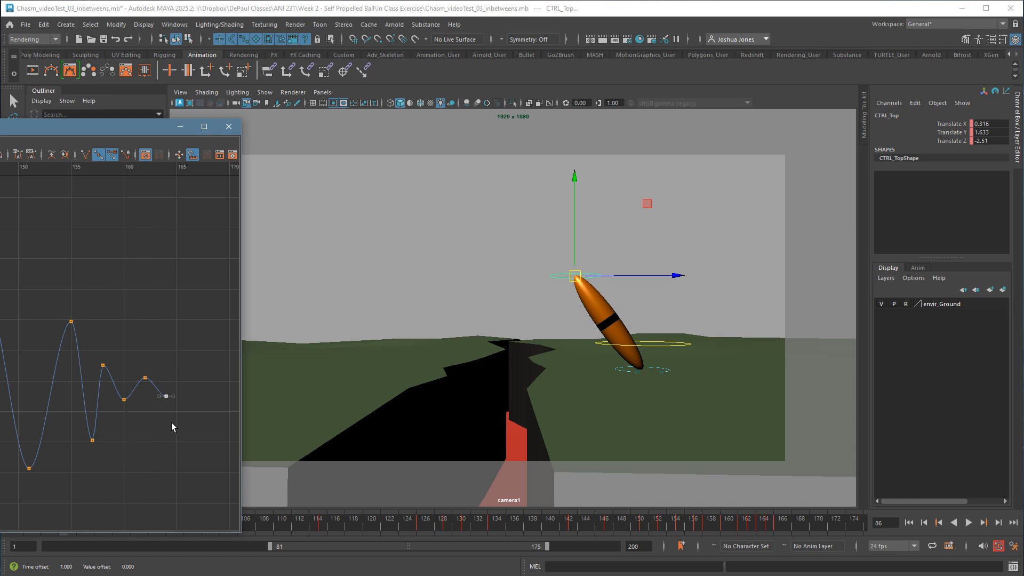
{"action": "left_click_drag", "start_coordinate": [199, 424], "coordinate": [100, 349]}
{"action": "middle_click_drag", "start_coordinate": [171, 429], "coordinate": [175, 429], "text": "shift"}
{"action": "left_click", "coordinate": [172, 430]}
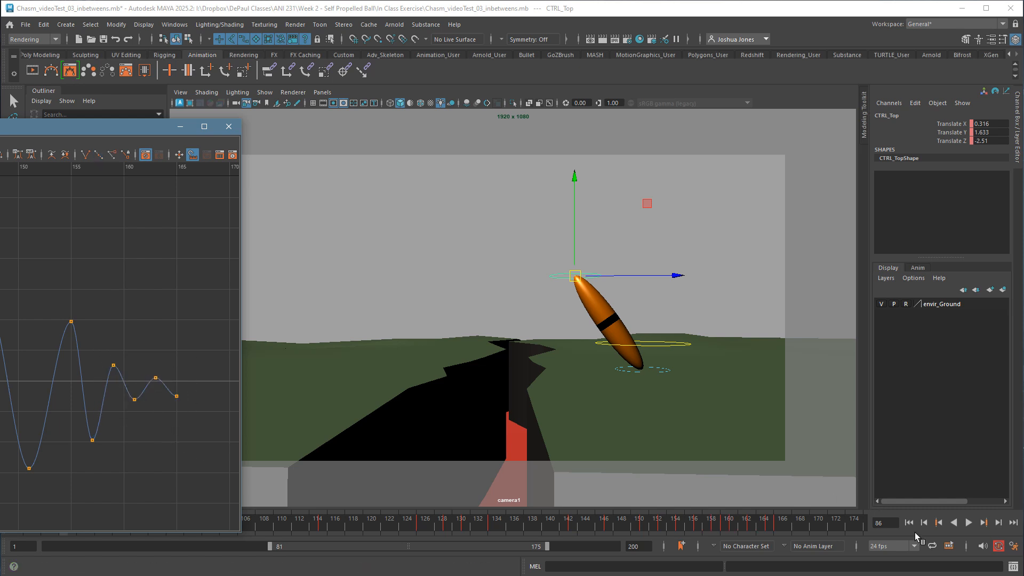
{"action": "left_click", "coordinate": [914, 530]}
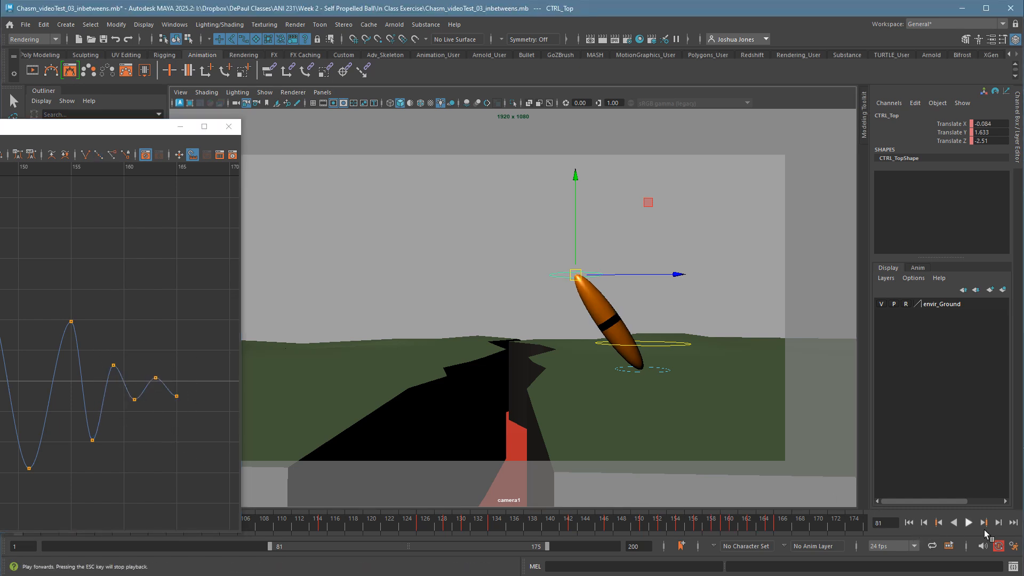
{"action": "left_click", "coordinate": [975, 528]}
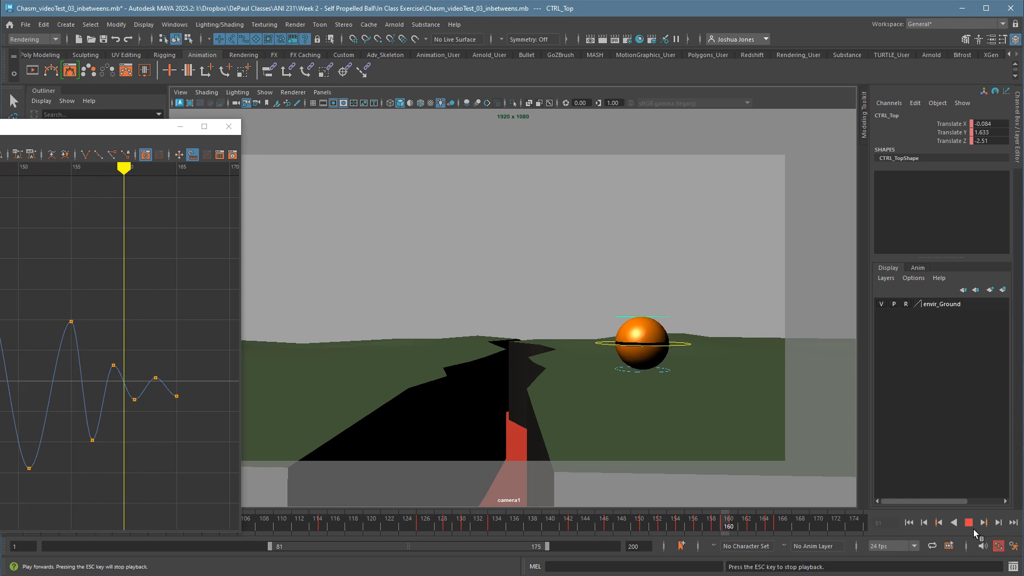
Close the Graph Editor, stop playback, and widen the playback range to frames 1 to 188 with nothing selected.
{"action": "left_click", "coordinate": [237, 131]}
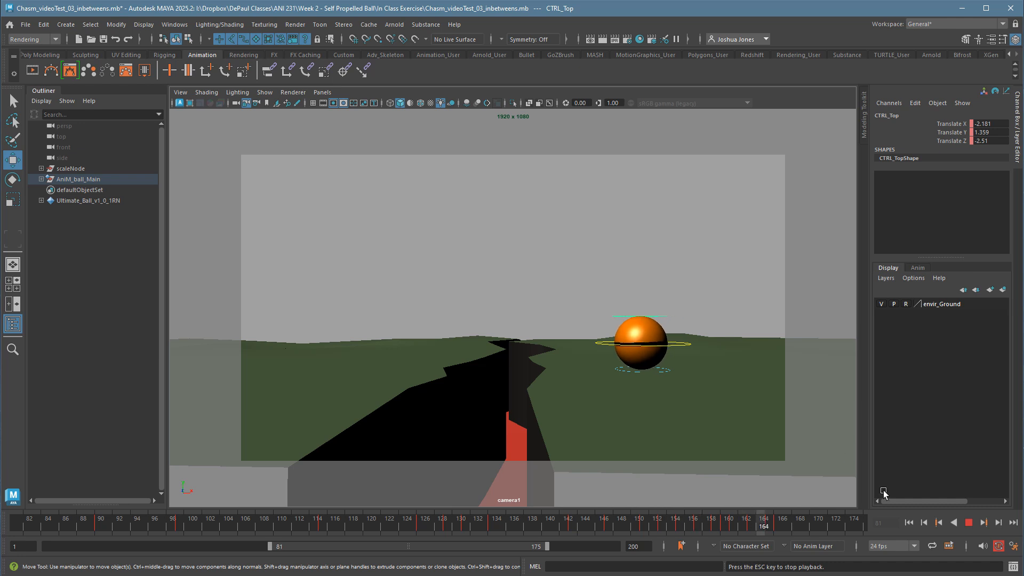
{"action": "left_click", "coordinate": [968, 523]}
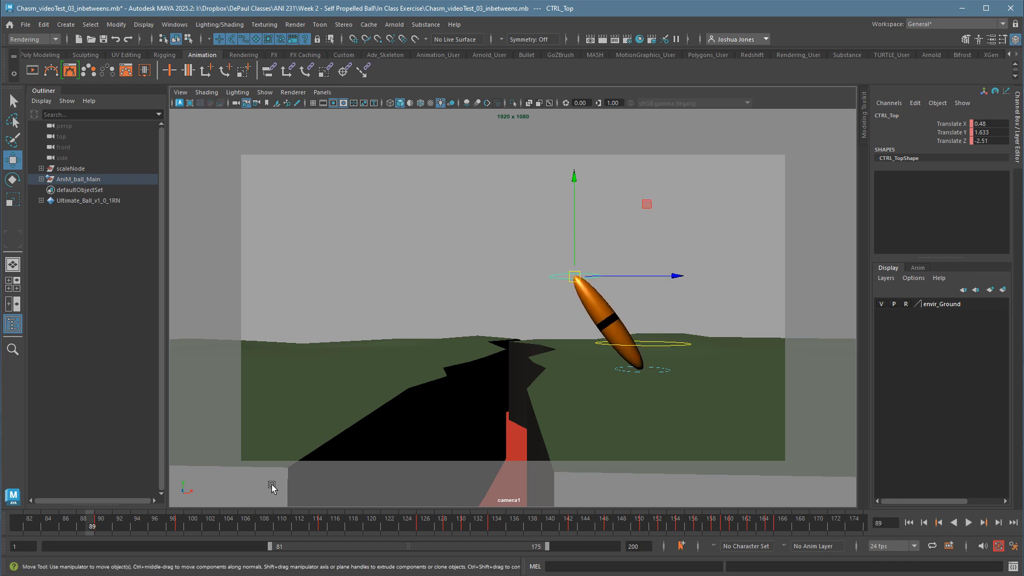
{"action": "left_click_drag", "start_coordinate": [275, 553], "coordinate": [44, 549]}
{"action": "left_click_drag", "start_coordinate": [553, 549], "coordinate": [586, 550]}
{"action": "left_click", "coordinate": [721, 240]}
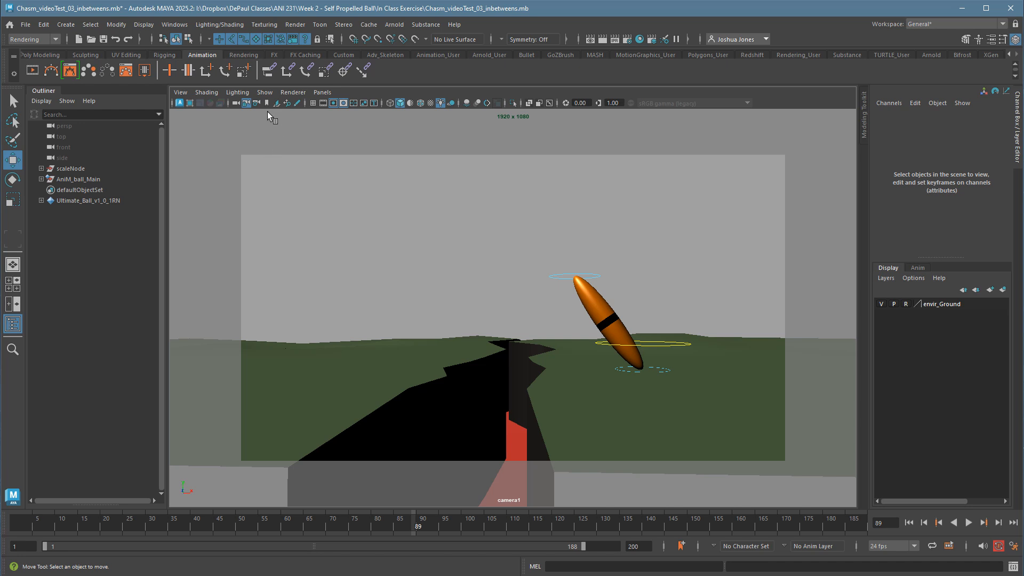
Hide the NURBS control curves in the viewport and play the full animation from frame 1.
{"action": "left_click", "coordinate": [265, 93]}
{"action": "mouse_move", "coordinate": [295, 140]}
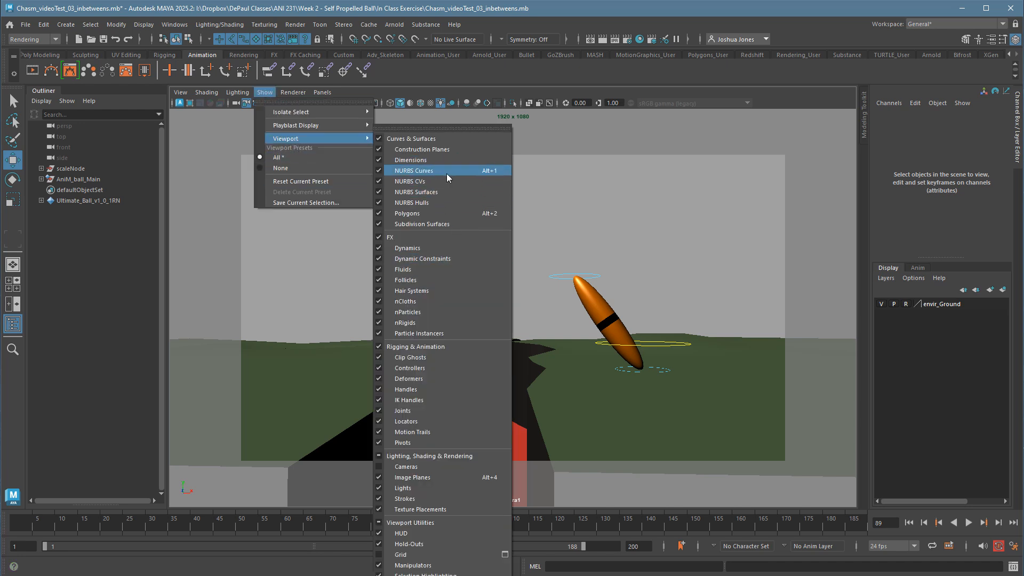
{"action": "left_click", "coordinate": [637, 206]}
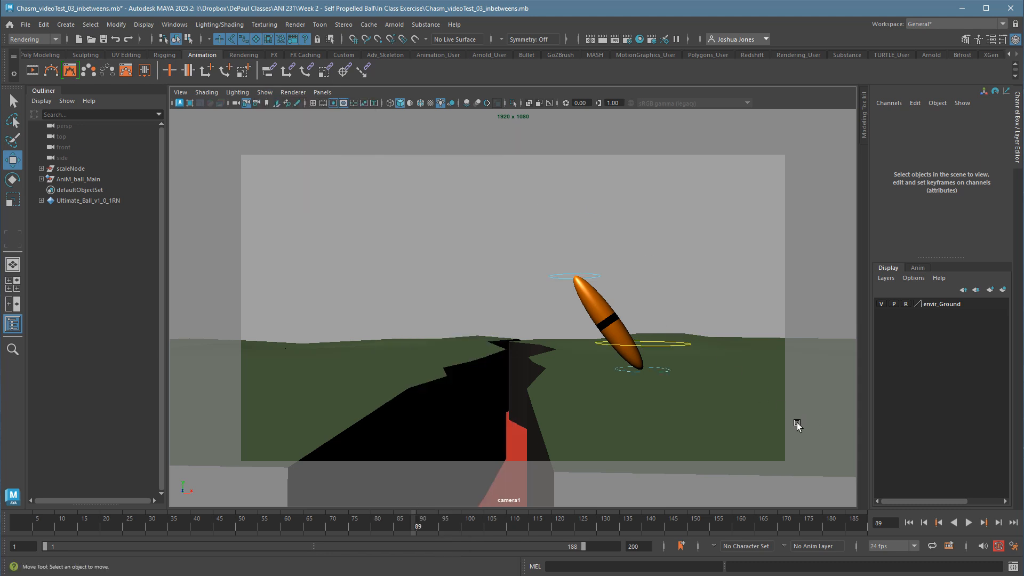
{"action": "left_click", "coordinate": [910, 522]}
{"action": "left_click", "coordinate": [970, 525]}
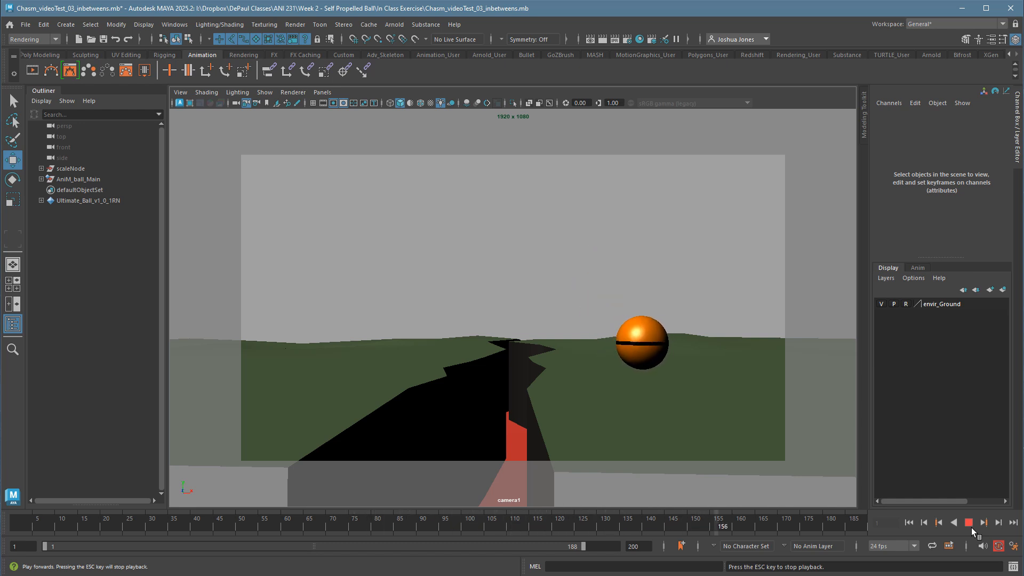
{"action": "left_click", "coordinate": [971, 526]}
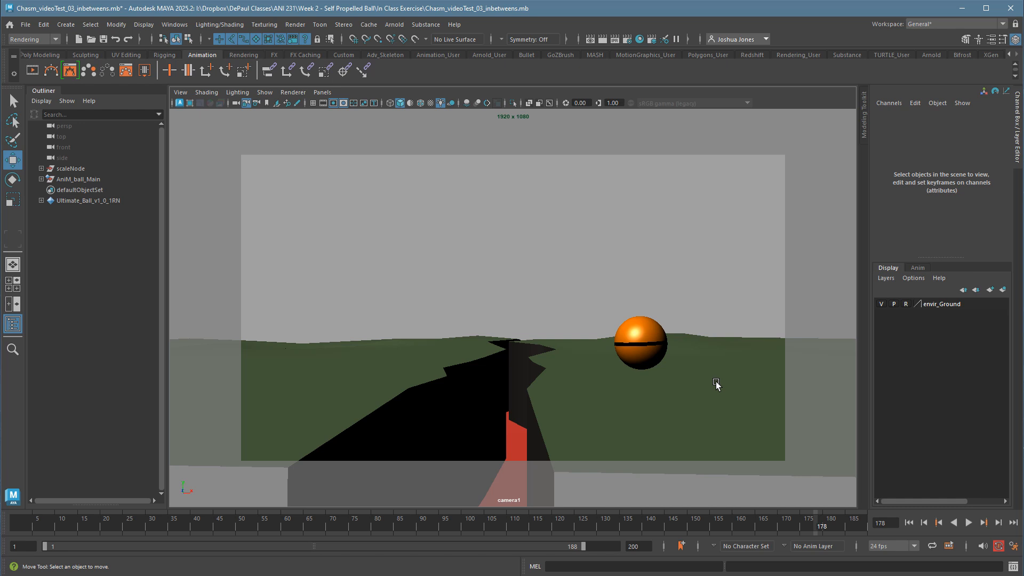
Turn on shadows for the viewport lighting, play back the performance, and scrub from the start to frame 156.
{"action": "left_click", "coordinate": [264, 93]}
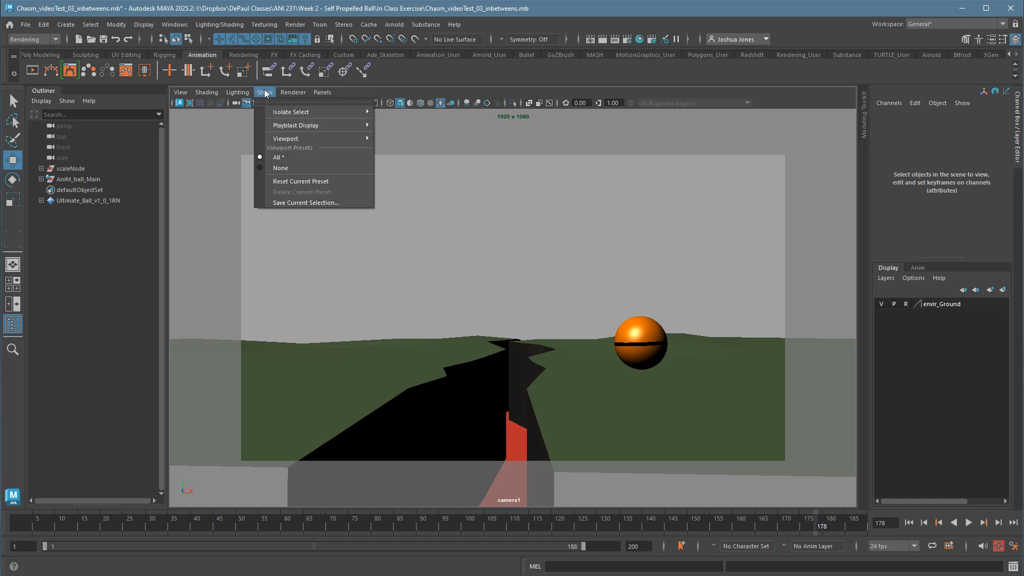
{"action": "mouse_move", "coordinate": [245, 96]}
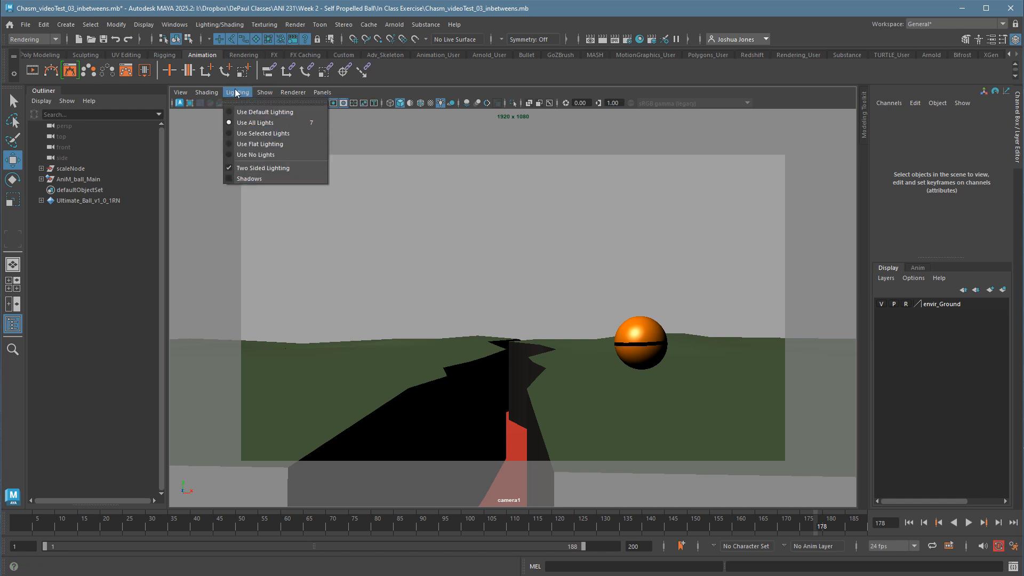
{"action": "left_click", "coordinate": [259, 178]}
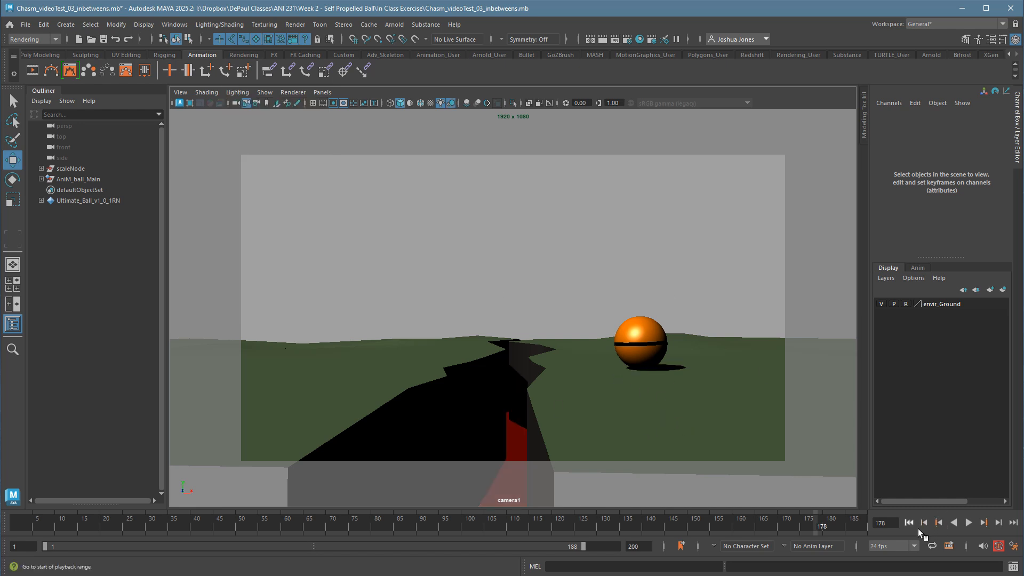
{"action": "left_click", "coordinate": [968, 523]}
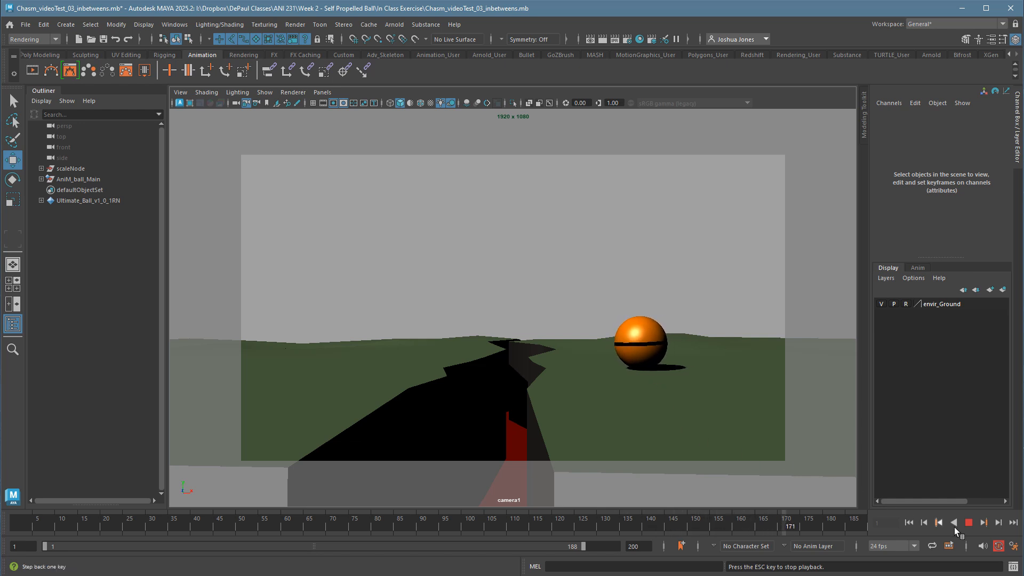
{"action": "left_click", "coordinate": [13, 520]}
{"action": "left_click_drag", "start_coordinate": [14, 521], "coordinate": [723, 527]}
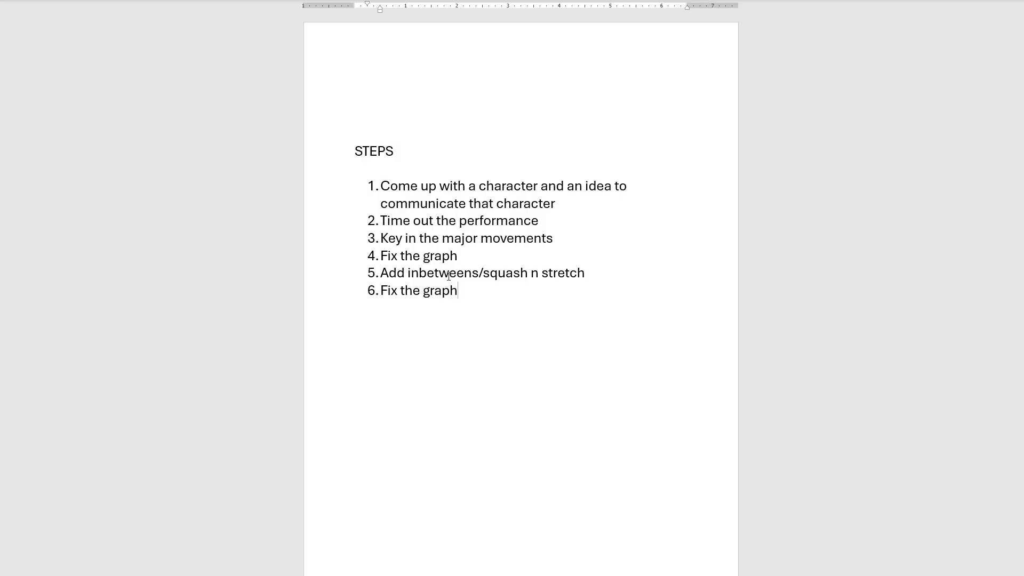
Switch to the STEPS document and shift the six-item numbered list out to line up with the heading.
{"action": "left_click_drag", "start_coordinate": [372, 186], "coordinate": [326, 291]}
{"action": "left_click", "coordinate": [433, 311]}
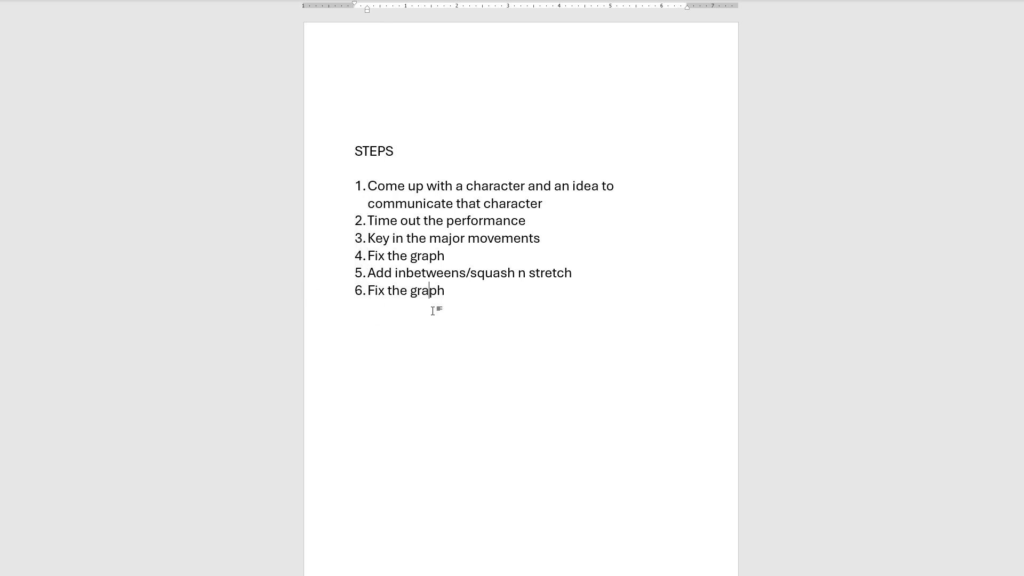
{"action": "left_click_drag", "start_coordinate": [481, 303], "coordinate": [343, 160]}
{"action": "left_click", "coordinate": [450, 297]}
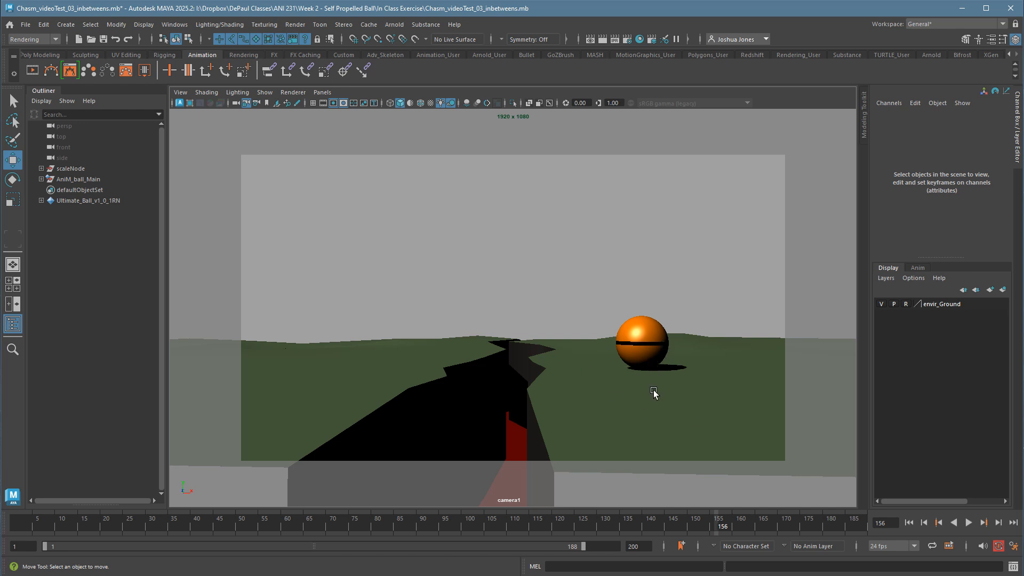
Return to Maya, select CTRL_Main with the control curves shown, and scrub the animation through to frame 188.
{"action": "left_click", "coordinate": [655, 376]}
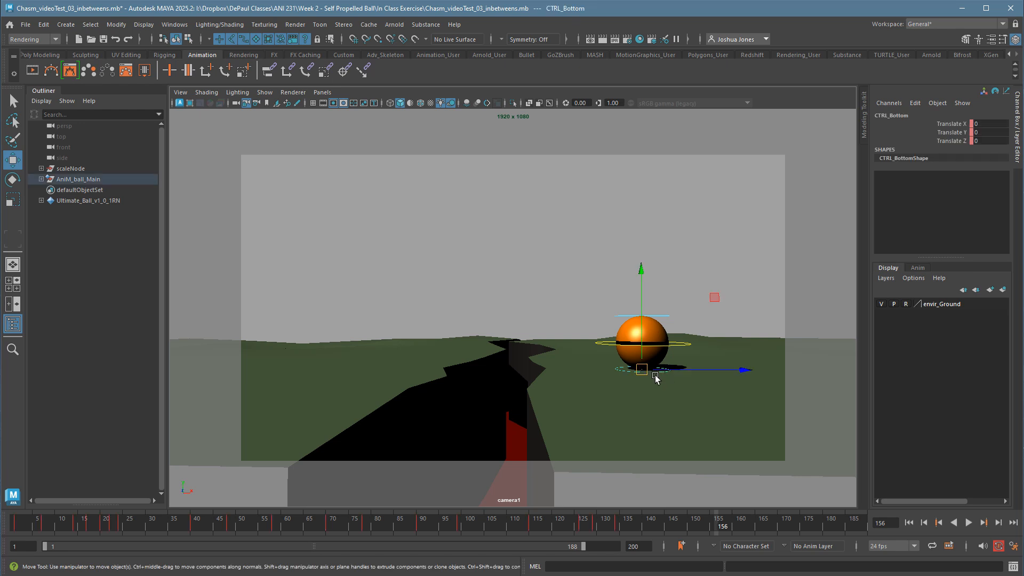
{"action": "left_click", "coordinate": [674, 346]}
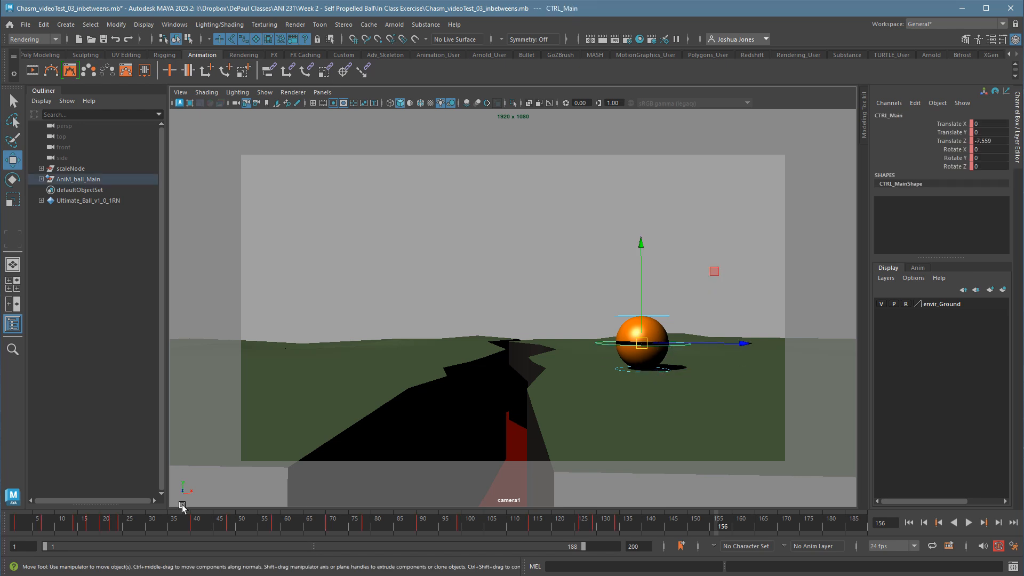
{"action": "left_click_drag", "start_coordinate": [184, 526], "coordinate": [875, 552]}
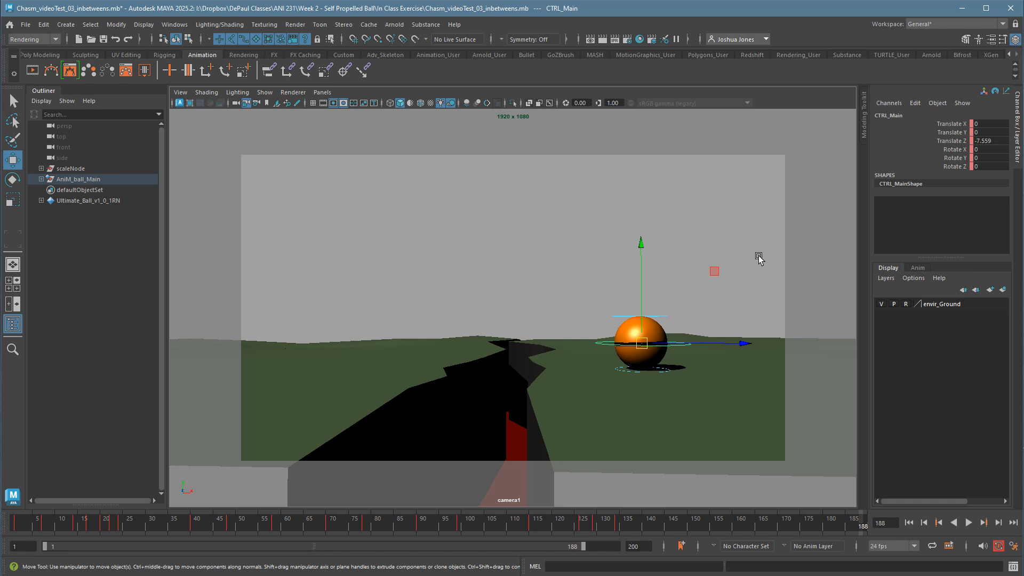
Select CTRL_Main, CTRL_Top and CTRL_Bottom together and open their animation curves in the Graph Editor.
{"action": "left_click_drag", "start_coordinate": [595, 272], "coordinate": [687, 403]}
{"action": "left_click", "coordinate": [175, 25]}
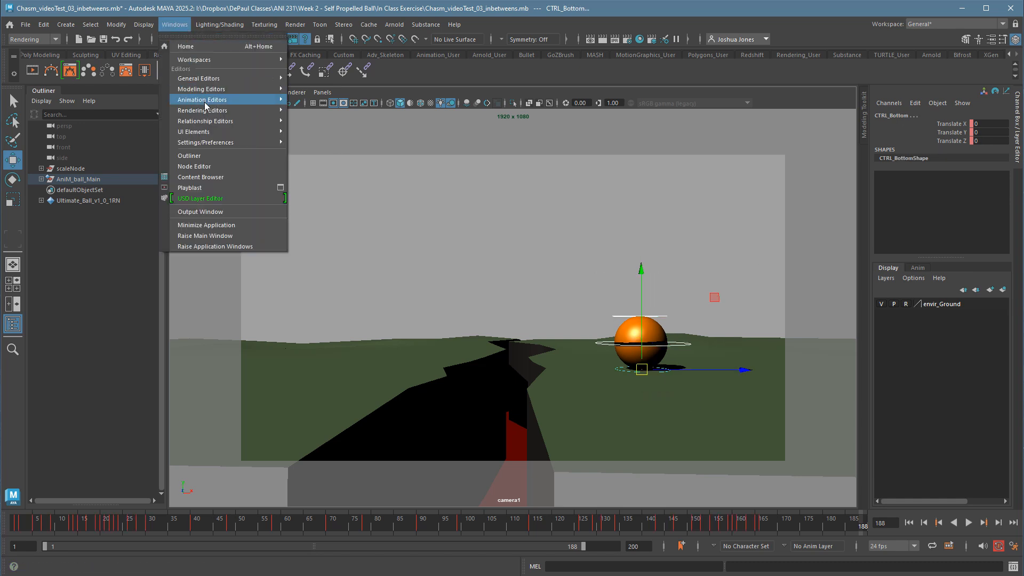
{"action": "mouse_move", "coordinate": [206, 100]}
{"action": "left_click", "coordinate": [312, 100]}
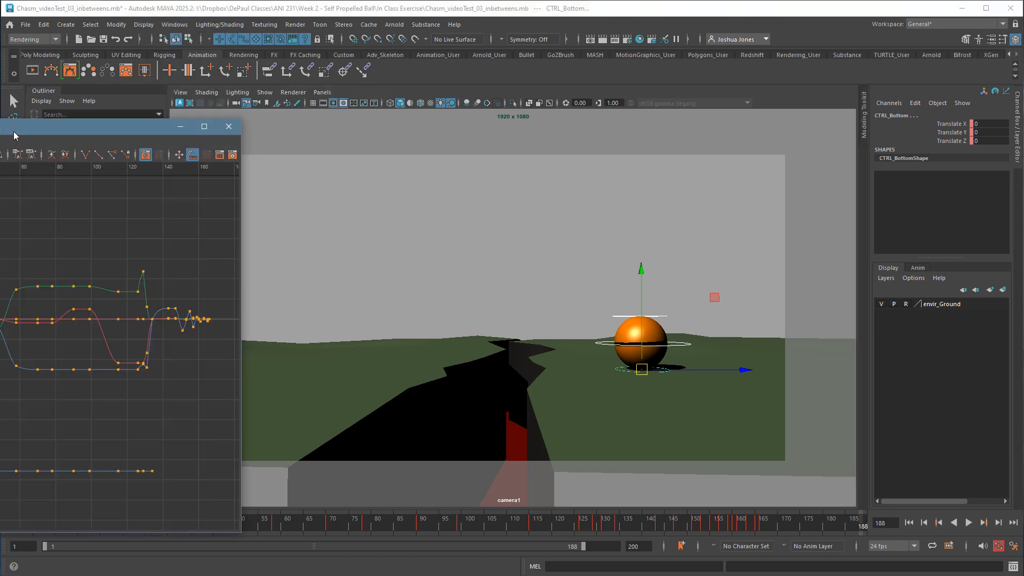
{"action": "left_click_drag", "start_coordinate": [14, 131], "coordinate": [555, 135]}
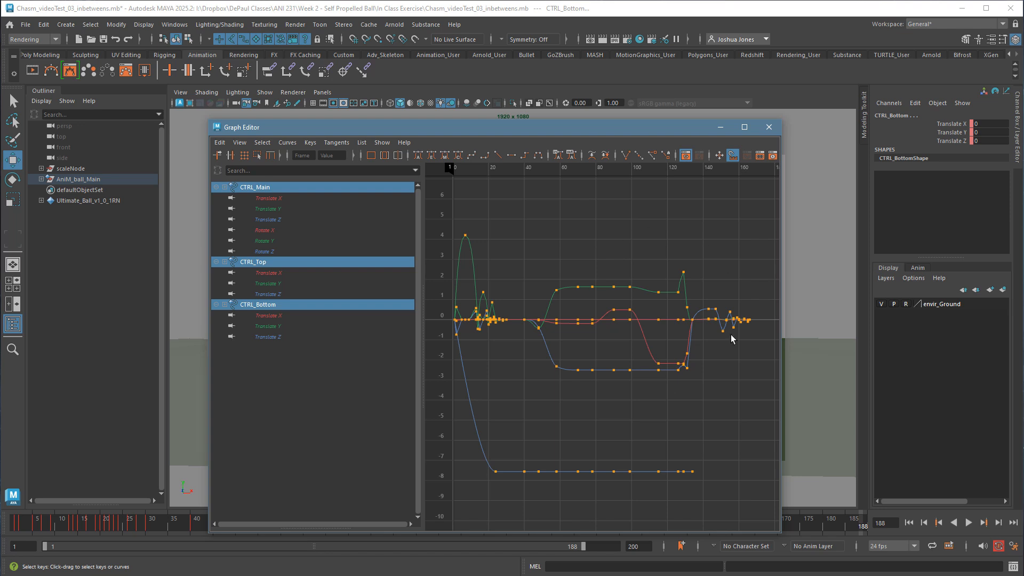
Try shifting all three controls' keys from about frame 39 onward 26 frames later, and undo the shift.
{"action": "left_click_drag", "start_coordinate": [714, 293], "coordinate": [790, 379]}
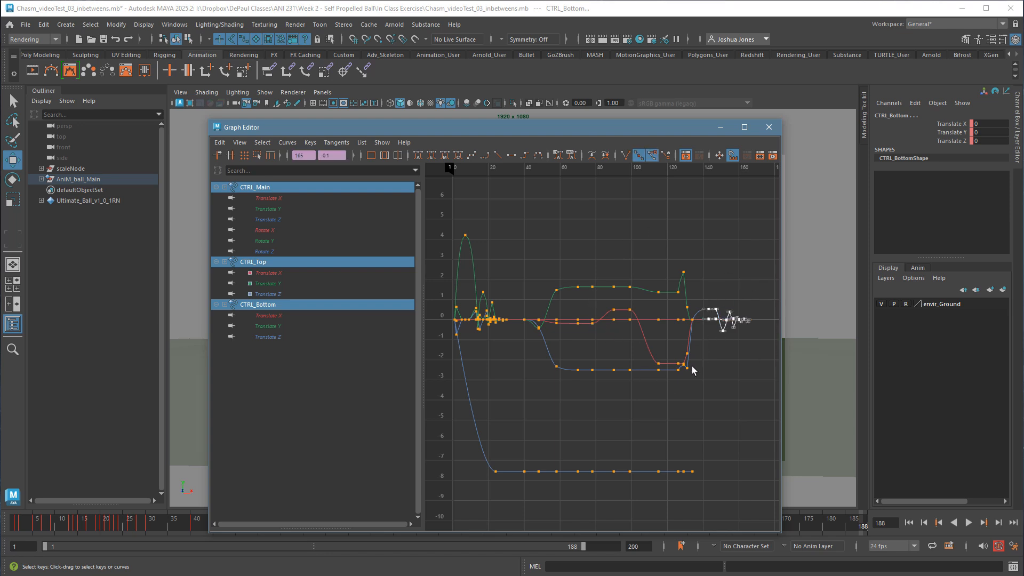
{"action": "left_click_drag", "start_coordinate": [516, 288], "coordinate": [452, 368]}
{"action": "left_click", "coordinate": [481, 267]}
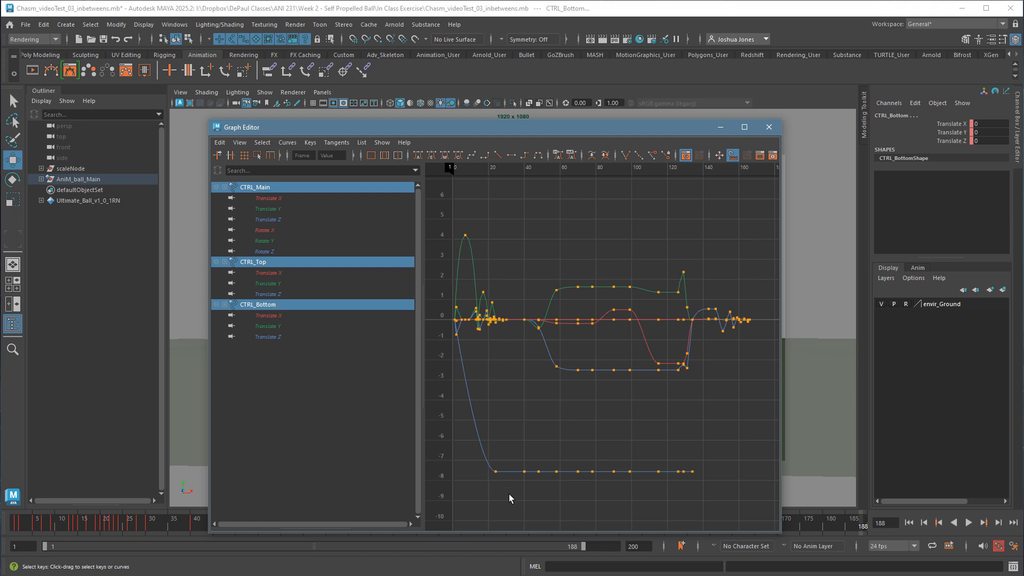
{"action": "left_click_drag", "start_coordinate": [520, 491], "coordinate": [753, 238]}
{"action": "middle_click_drag", "start_coordinate": [511, 391], "coordinate": [564, 397], "text": "shift"}
{"action": "key", "text": "ctrl+z"}
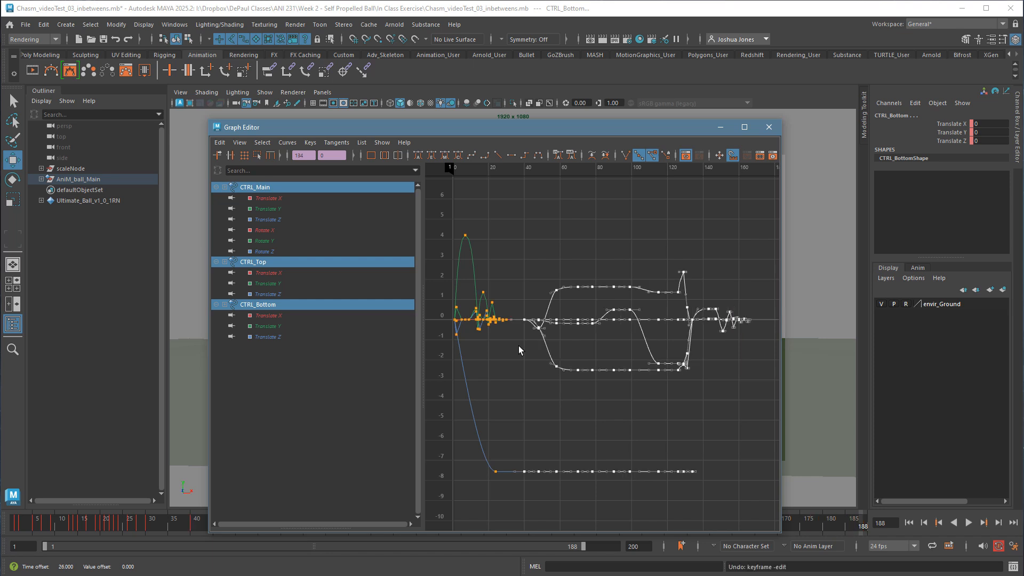
Try shifting the keys between about frames 23 and 47 by 8 frames, undo it, and close the Graph Editor.
{"action": "left_click", "coordinate": [552, 378]}
{"action": "left_click_drag", "start_coordinate": [492, 280], "coordinate": [549, 487]}
{"action": "mouse_move", "coordinate": [502, 437]}
{"action": "middle_mouse_down", "text": "shift"}
{"action": "mouse_move", "coordinate": [528, 430]}
{"action": "mouse_move", "coordinate": [518, 429]}
{"action": "middle_mouse_up", "text": "shift"}
{"action": "key", "text": "ctrl+z"}
{"action": "left_click", "coordinate": [532, 399]}
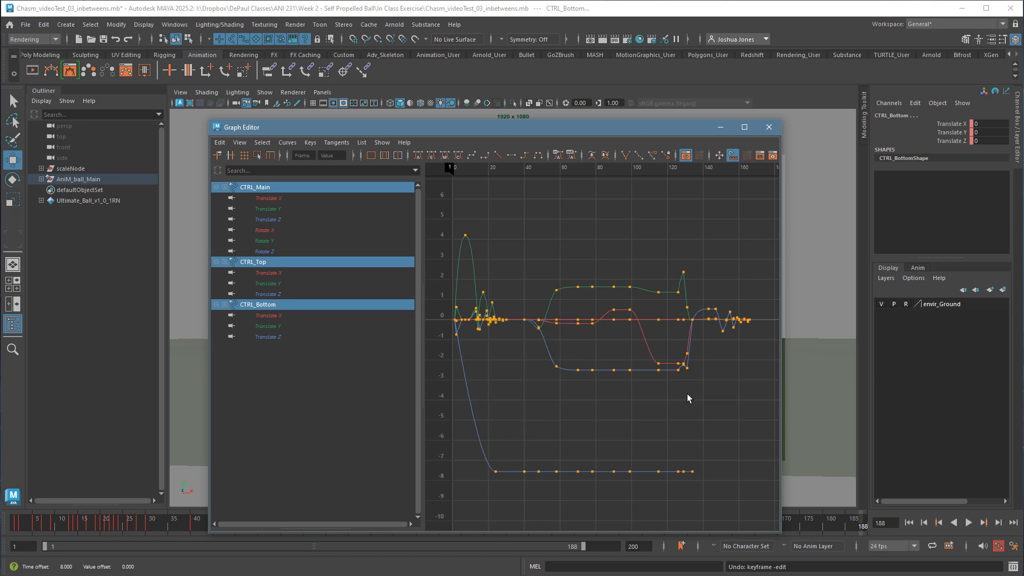
{"action": "left_click", "coordinate": [768, 127]}
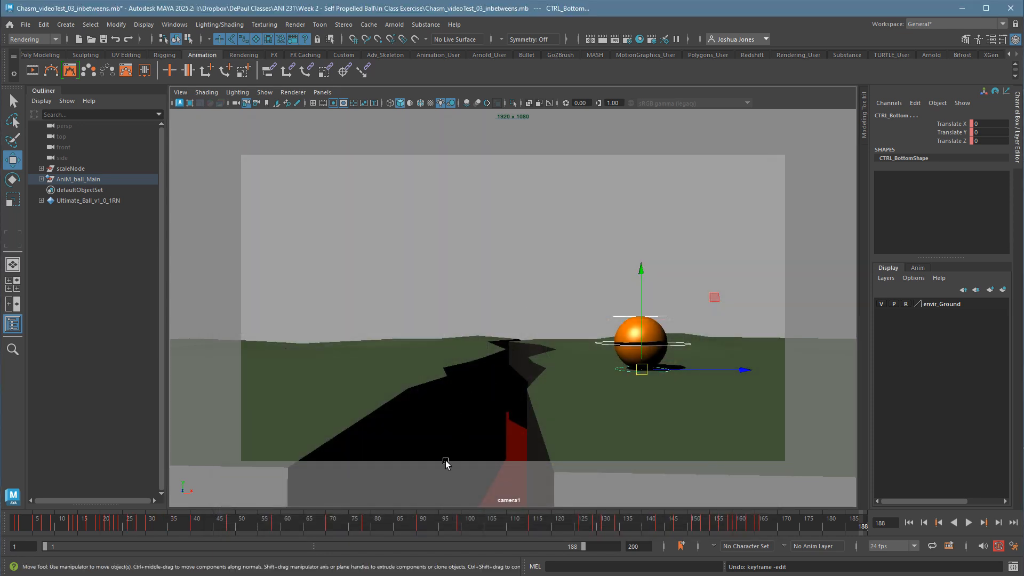
{"action": "left_click", "coordinate": [491, 277]}
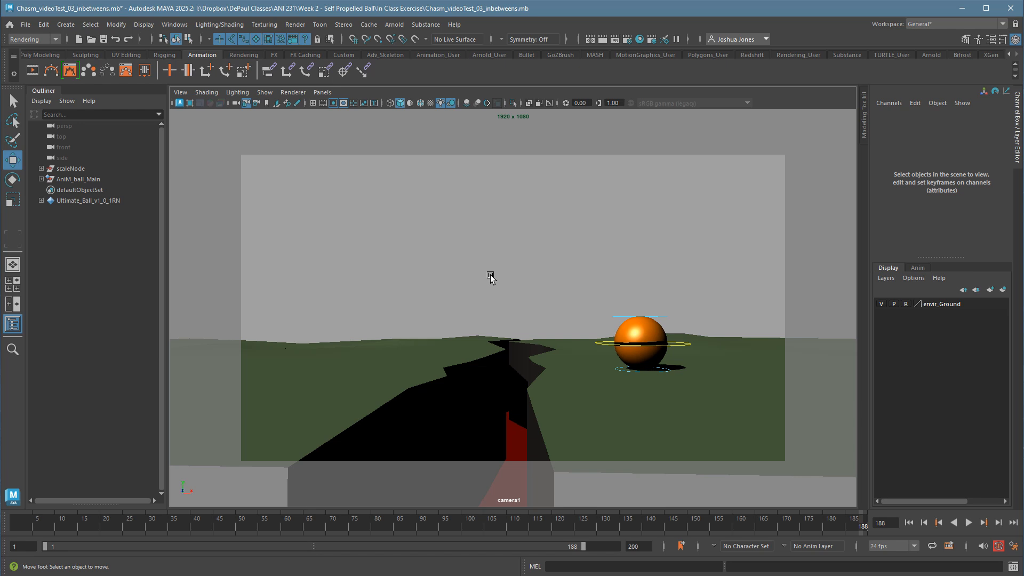